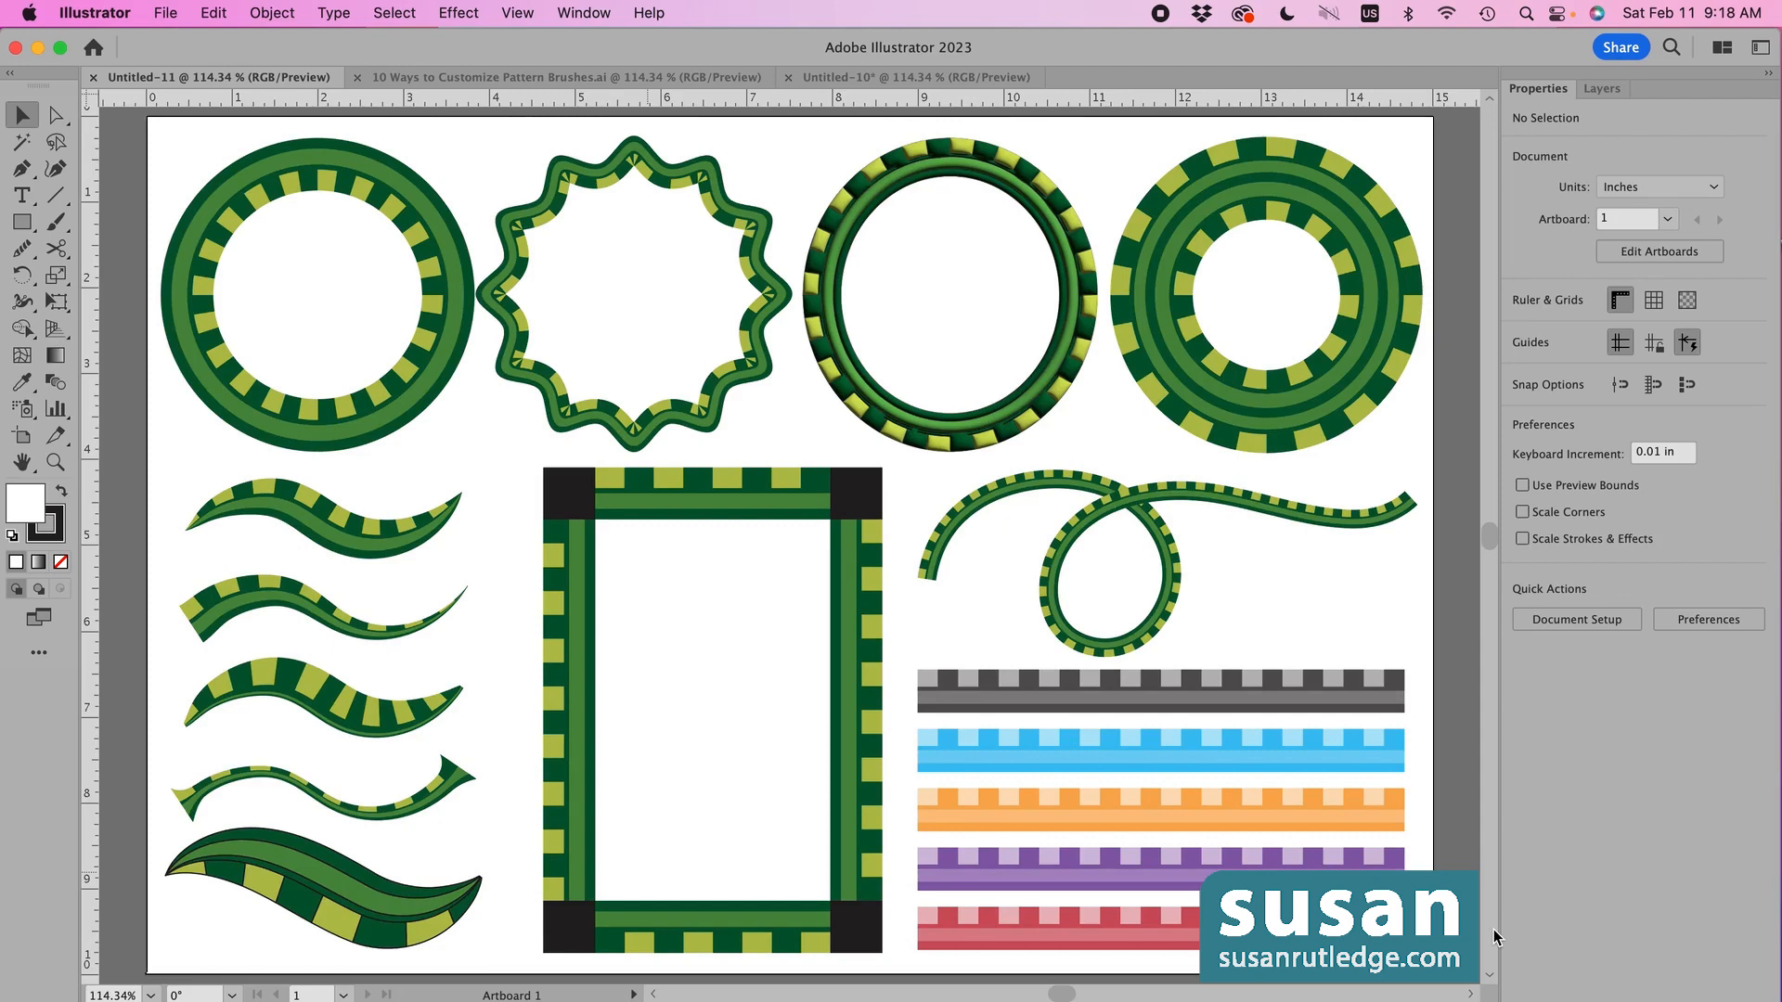
- Switch to the '10 Ways to Customize Pattern Brushes.ai' document showing the 4" x 1" green striped tile
click(710, 77)
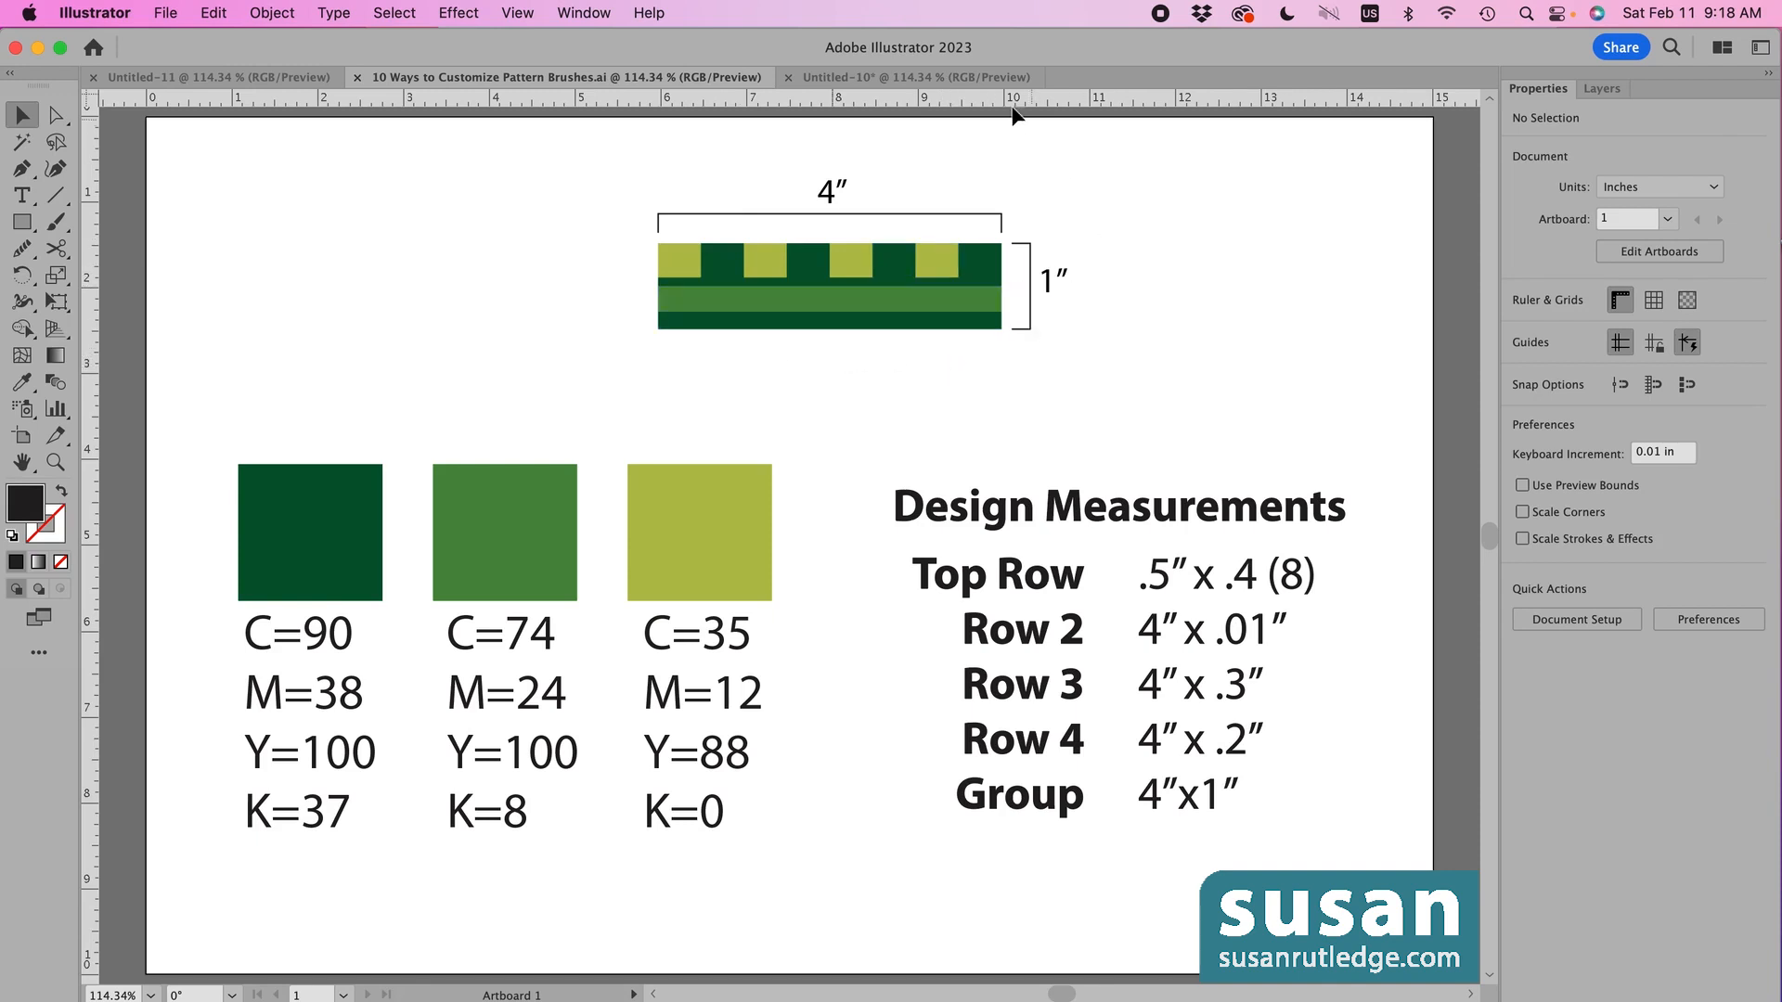
- Switch to Untitled-10 and dock the Brushes panel alongside Properties and Layers
click(926, 77)
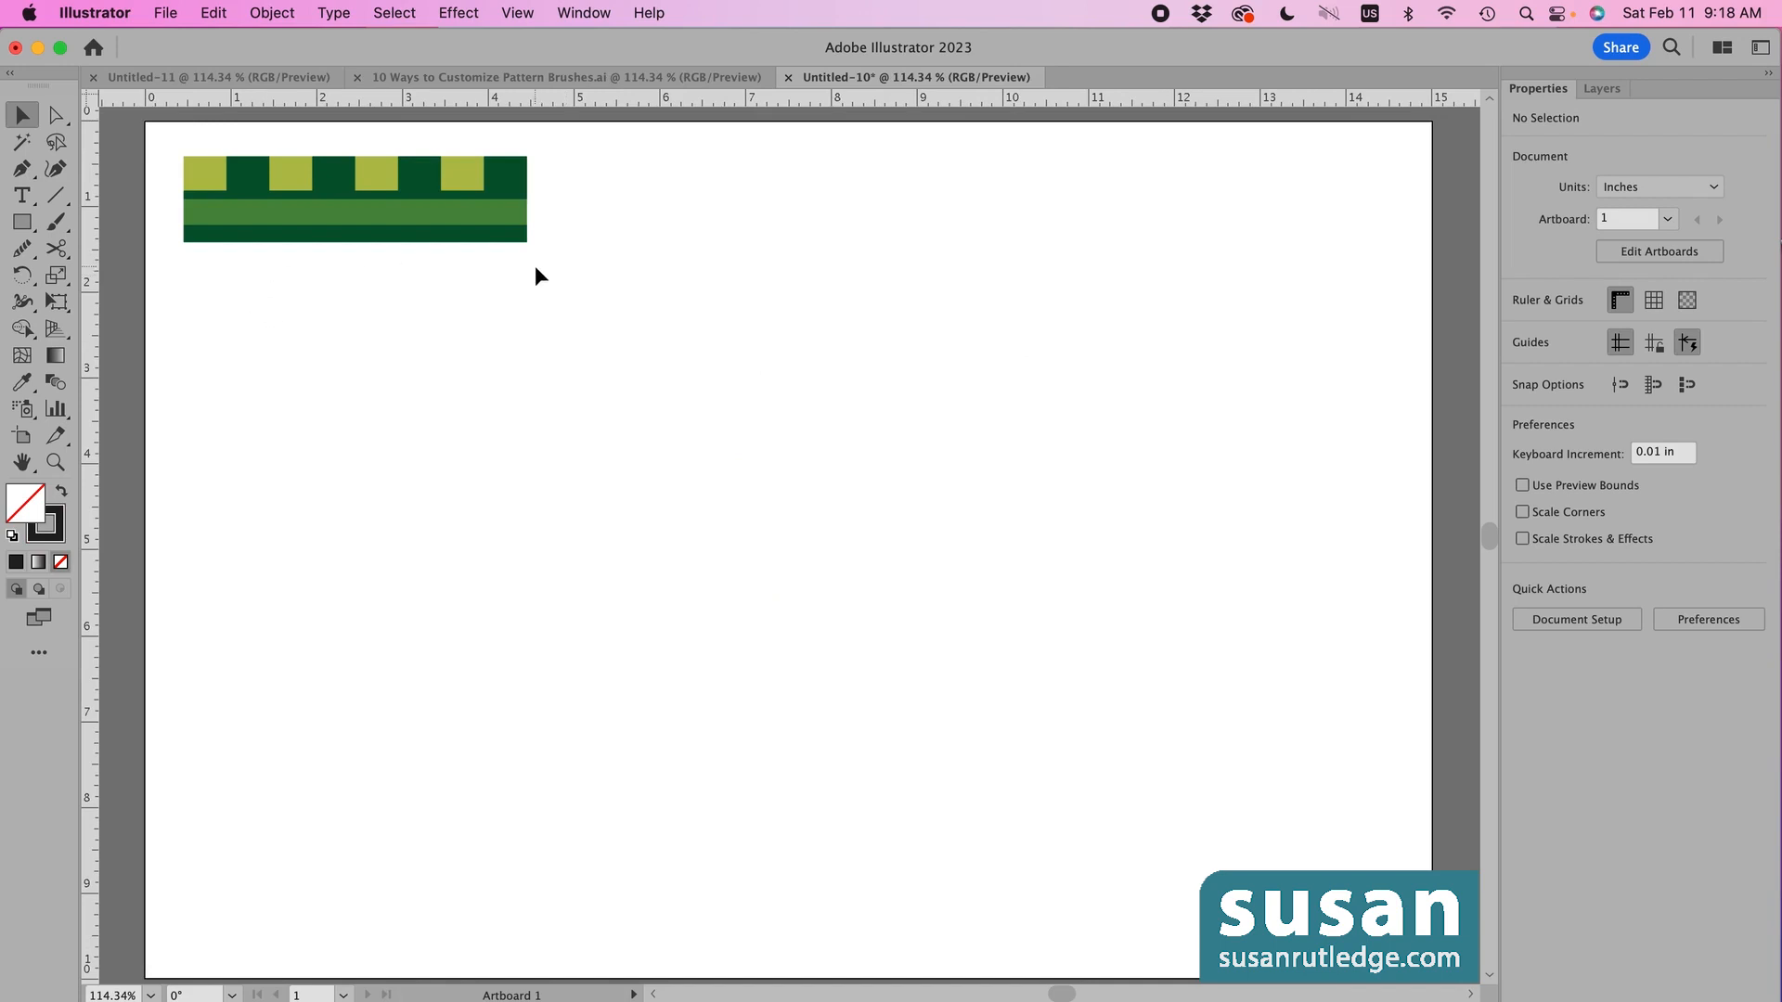
click(584, 13)
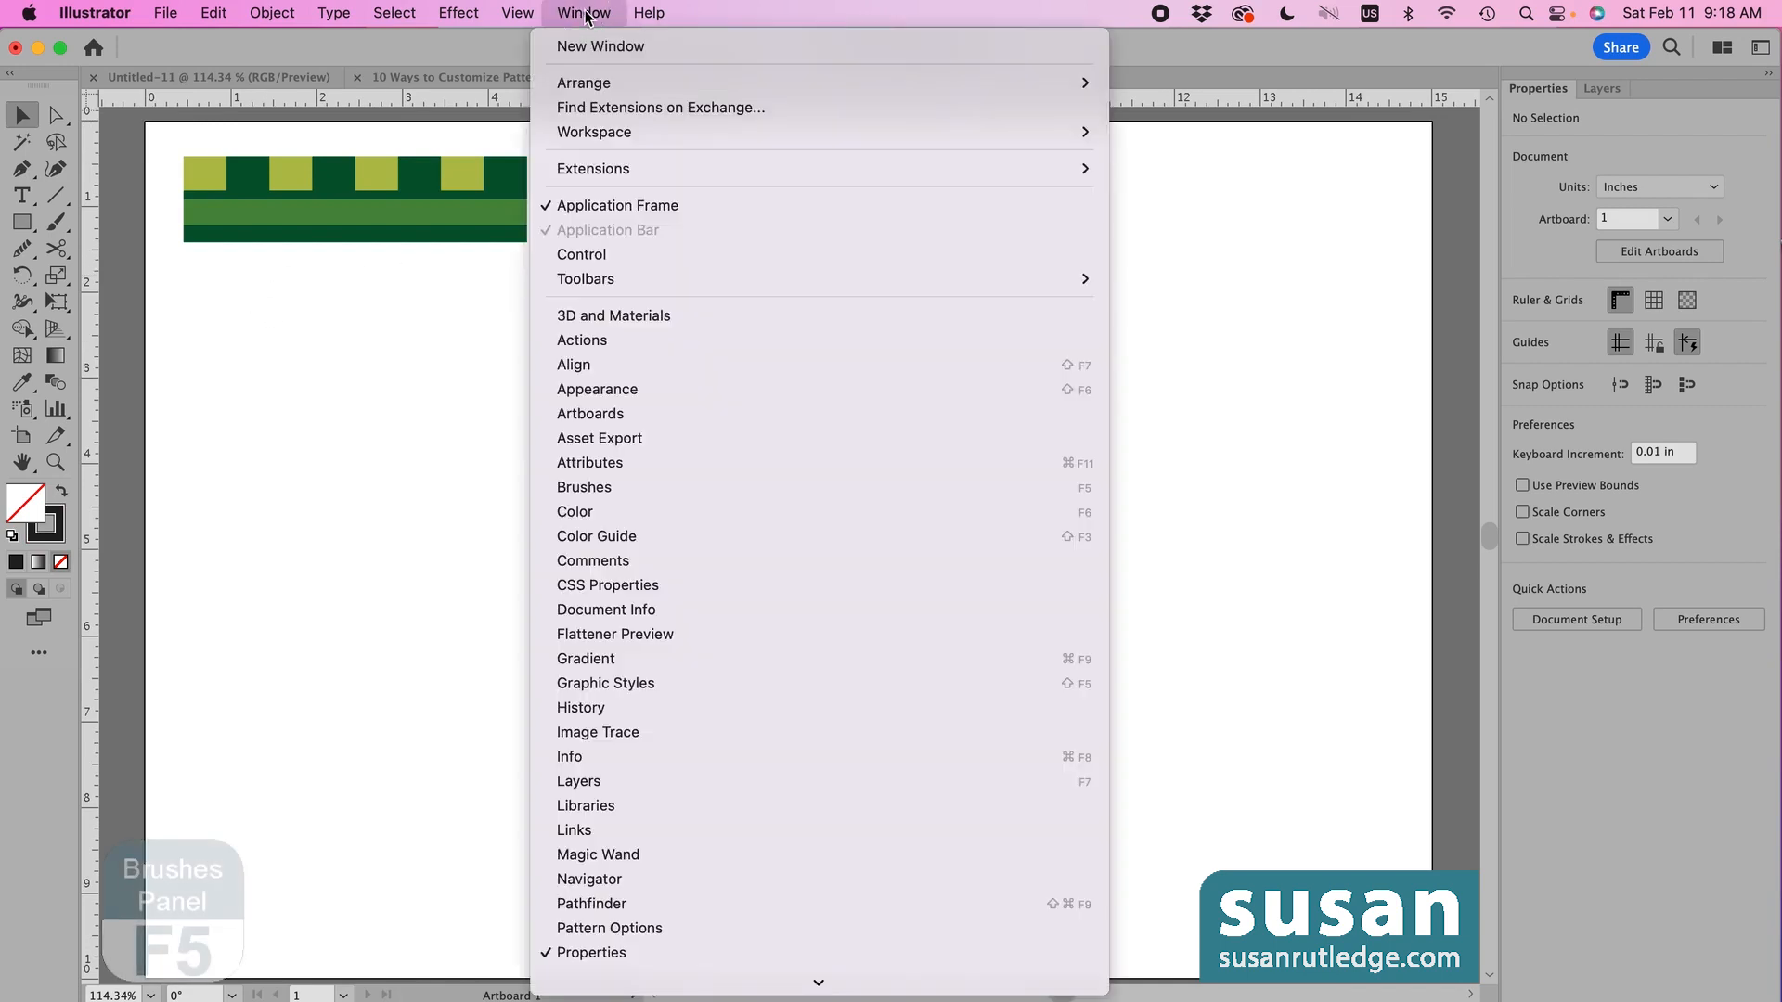
click(607, 488)
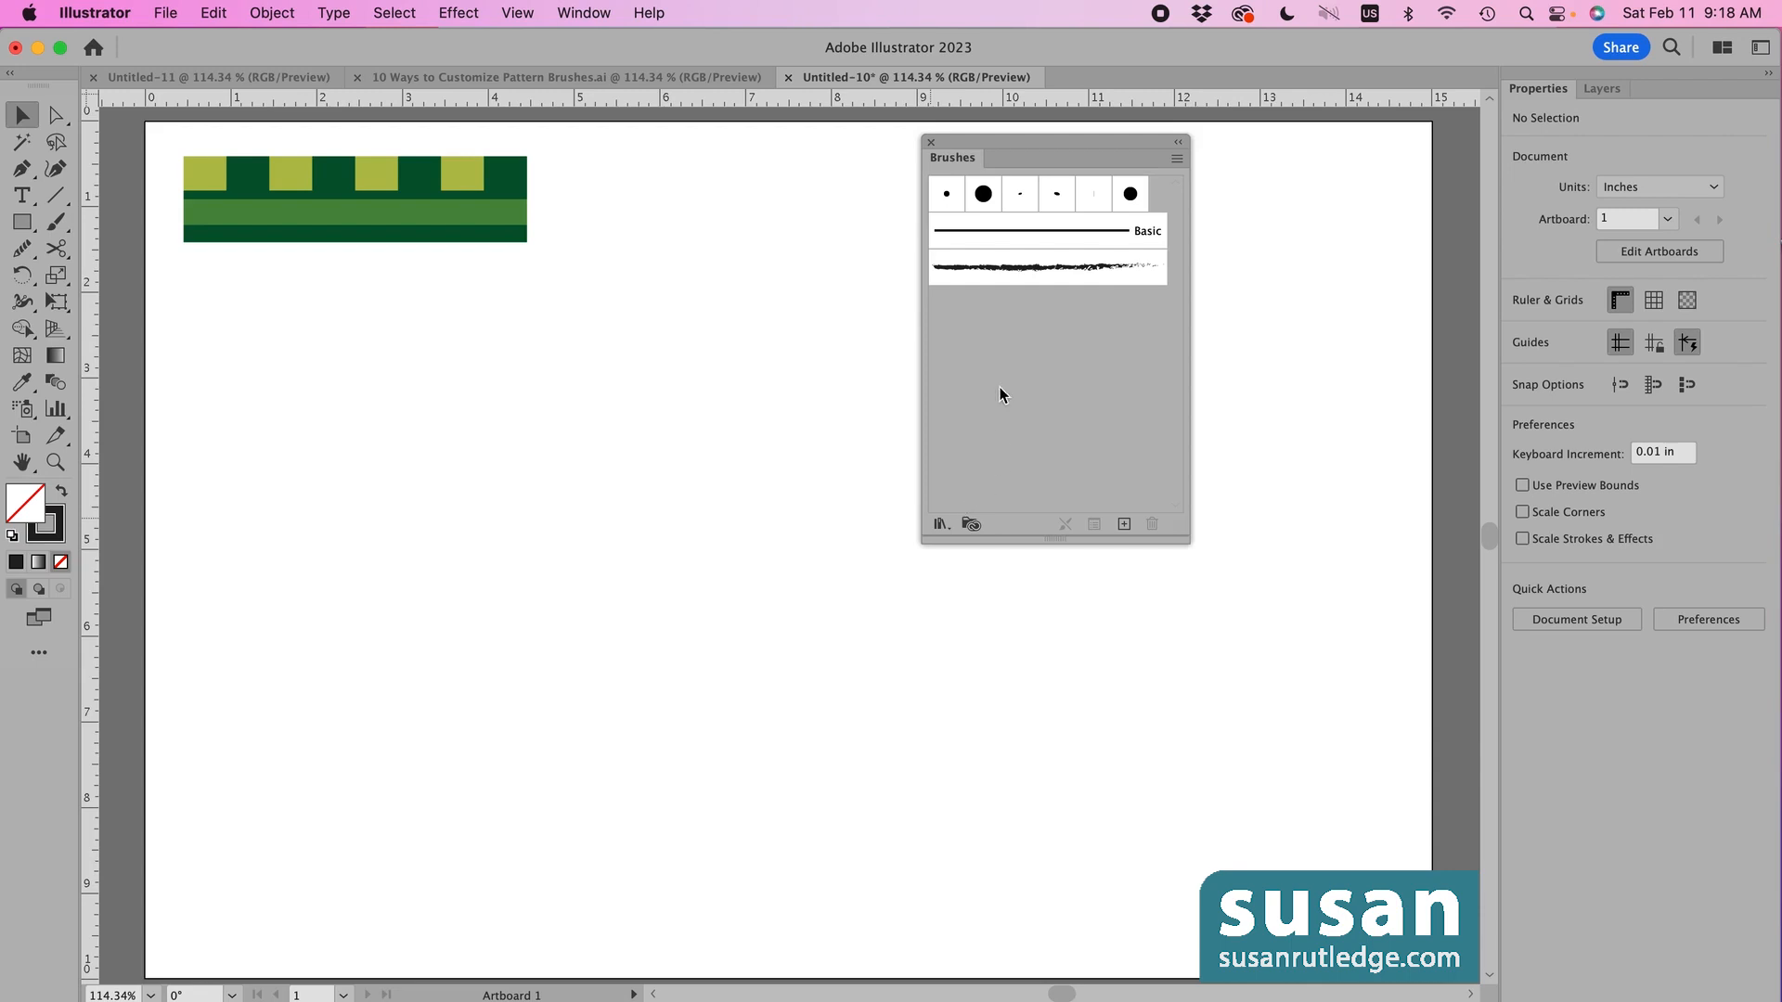
mouse_move(952, 165)
mouse_down()
mouse_move(1576, 202)
mouse_move(1685, 139)
mouse_move(1671, 101)
mouse_up()
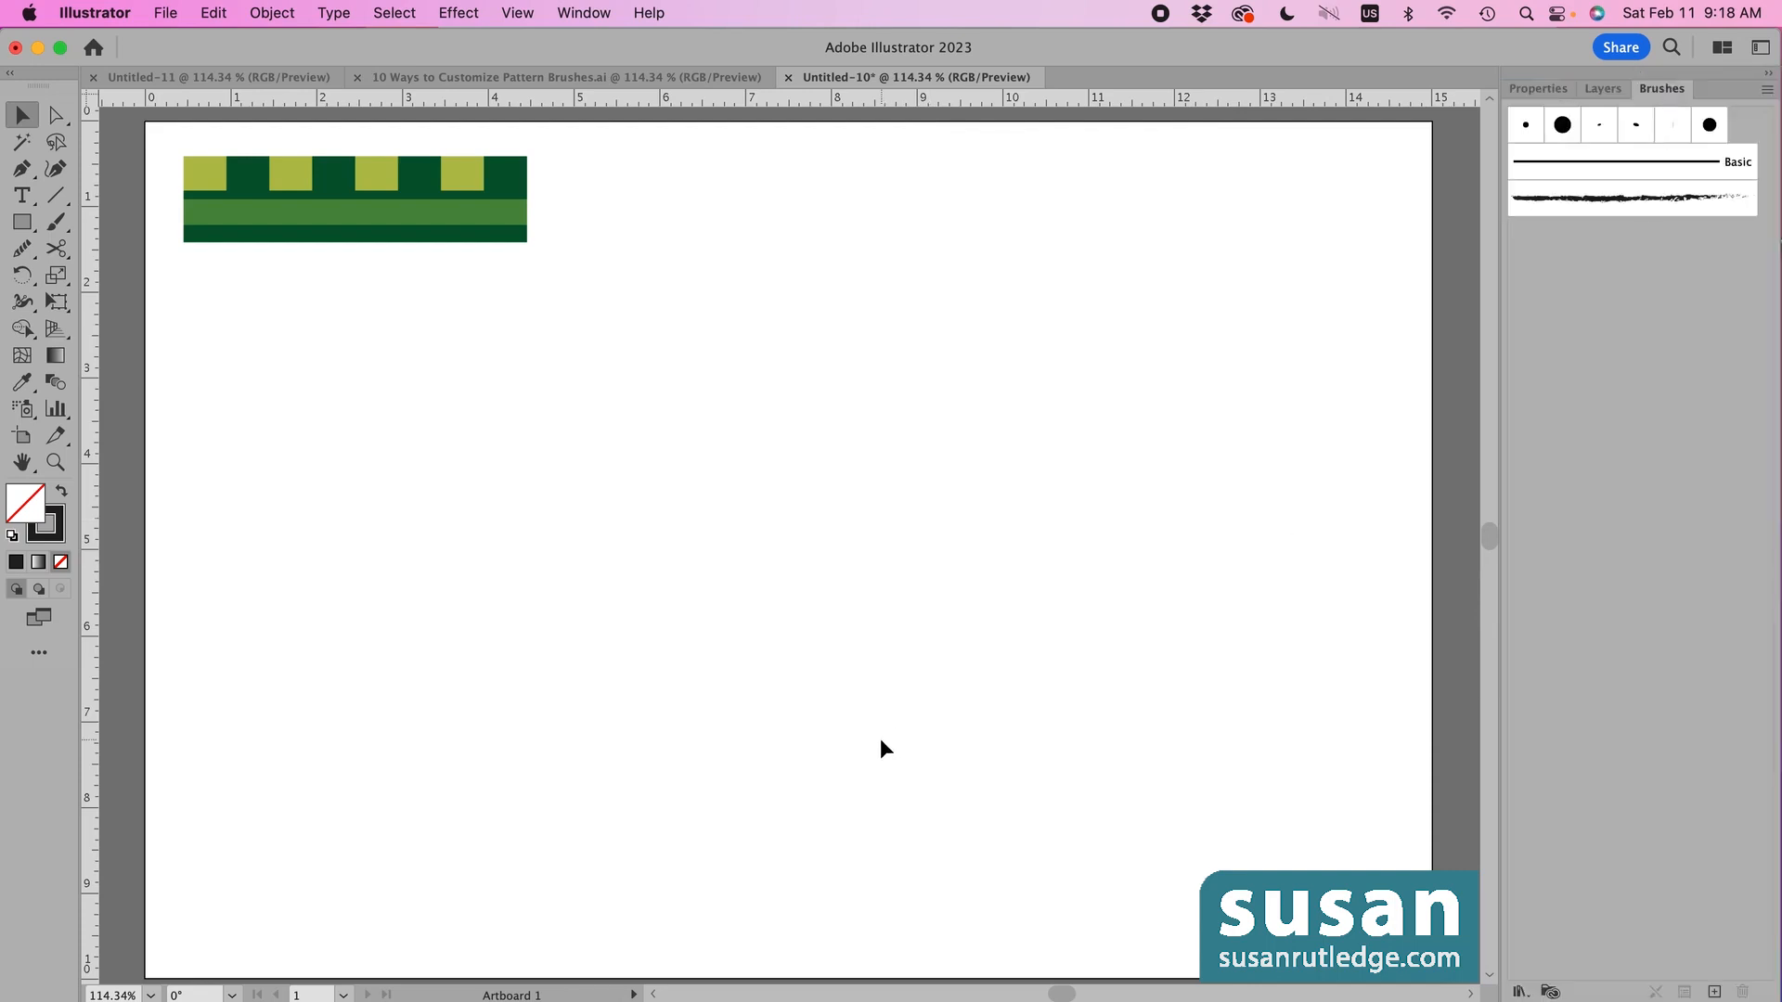
- Make a pattern brush named 'Green Brush 1' from the selected green striped strip
click(349, 215)
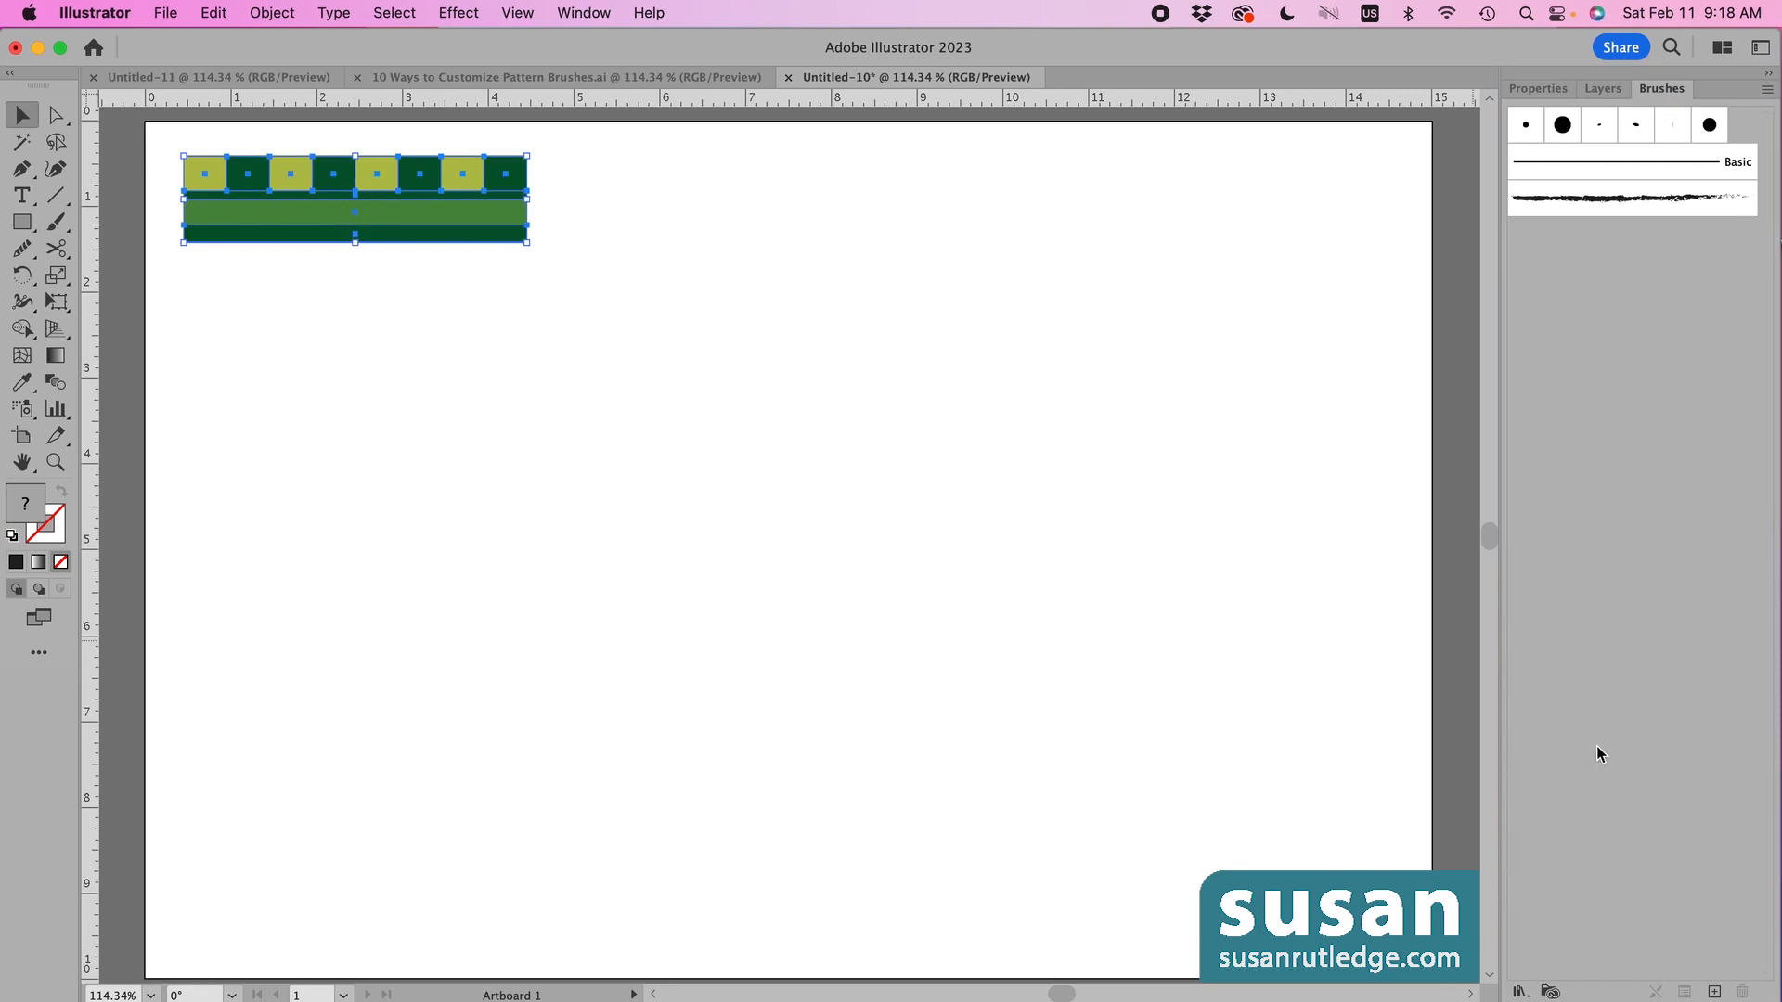
click(1714, 992)
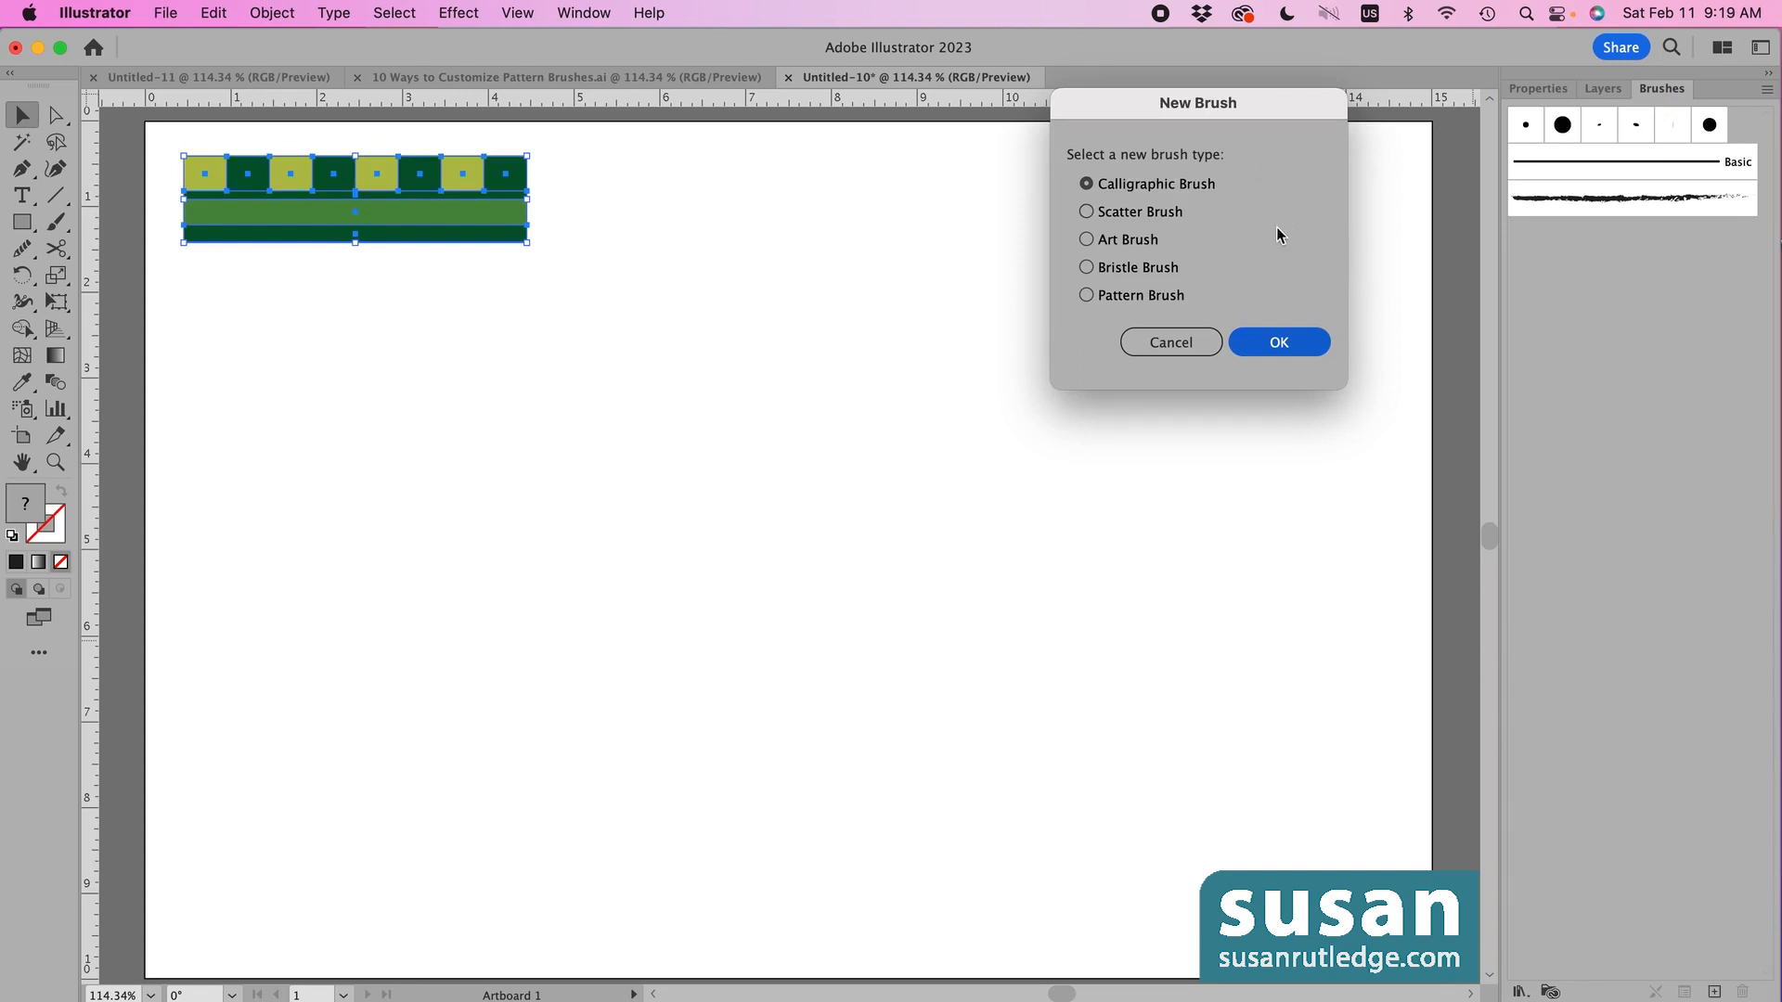
click(1085, 295)
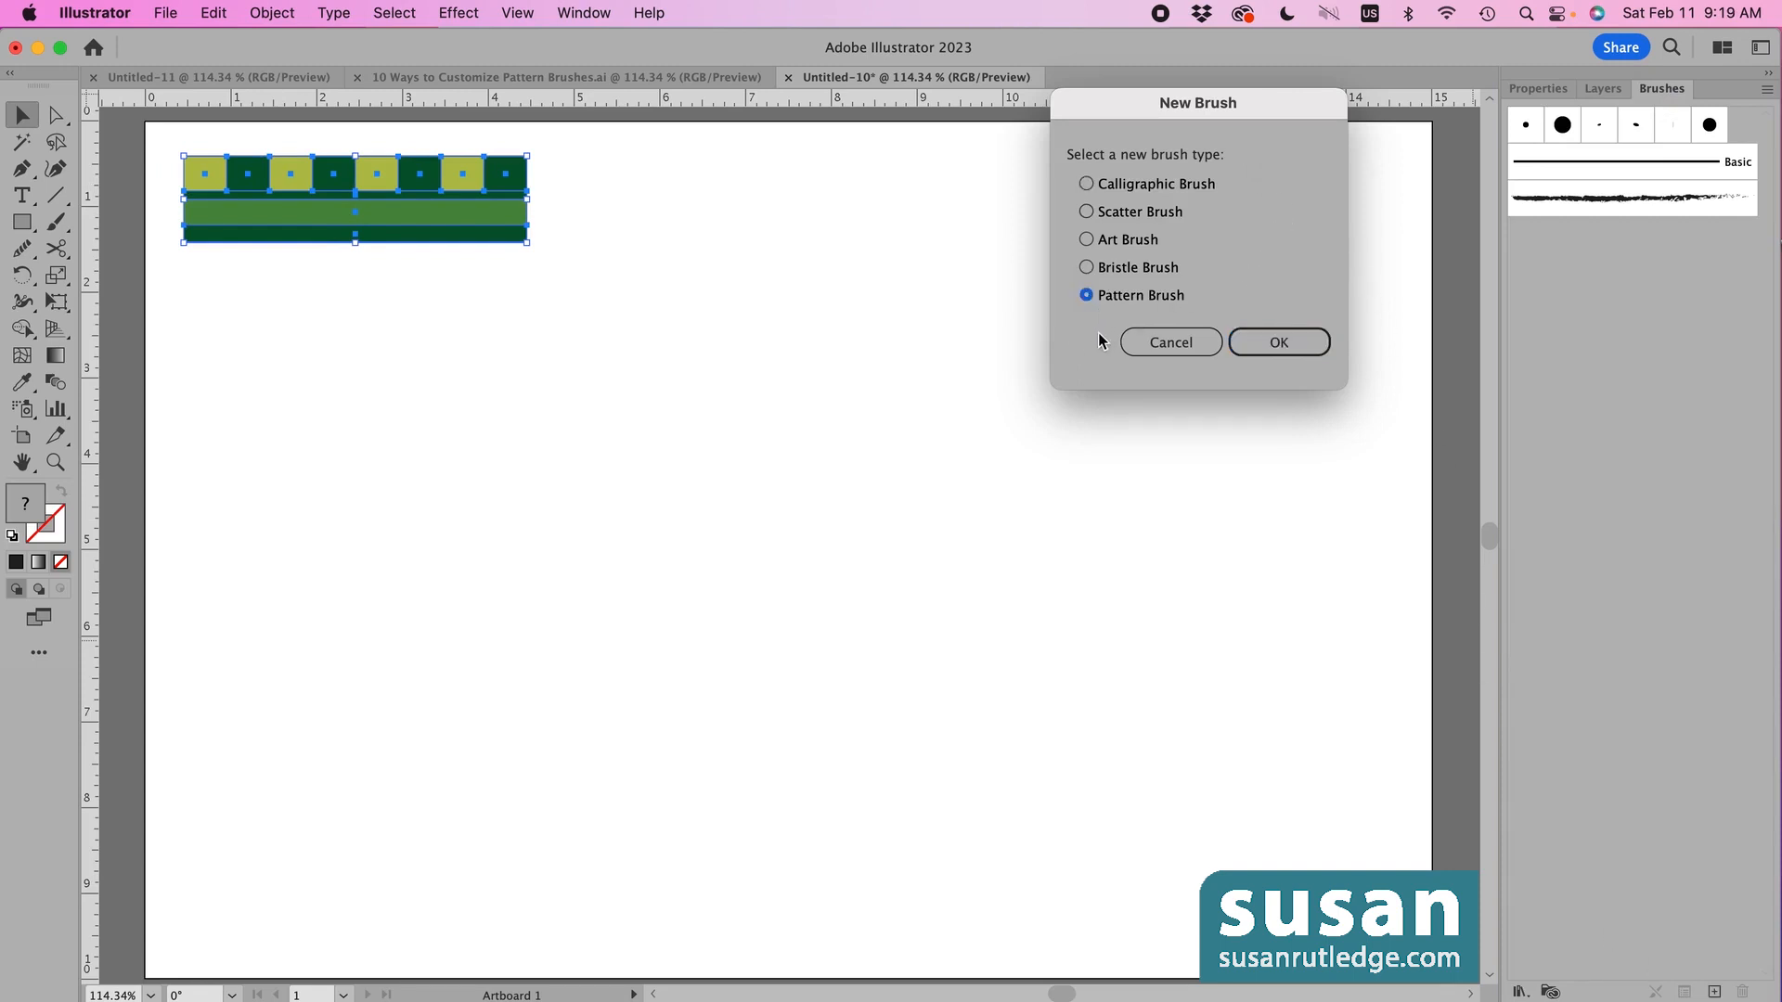
click(1281, 351)
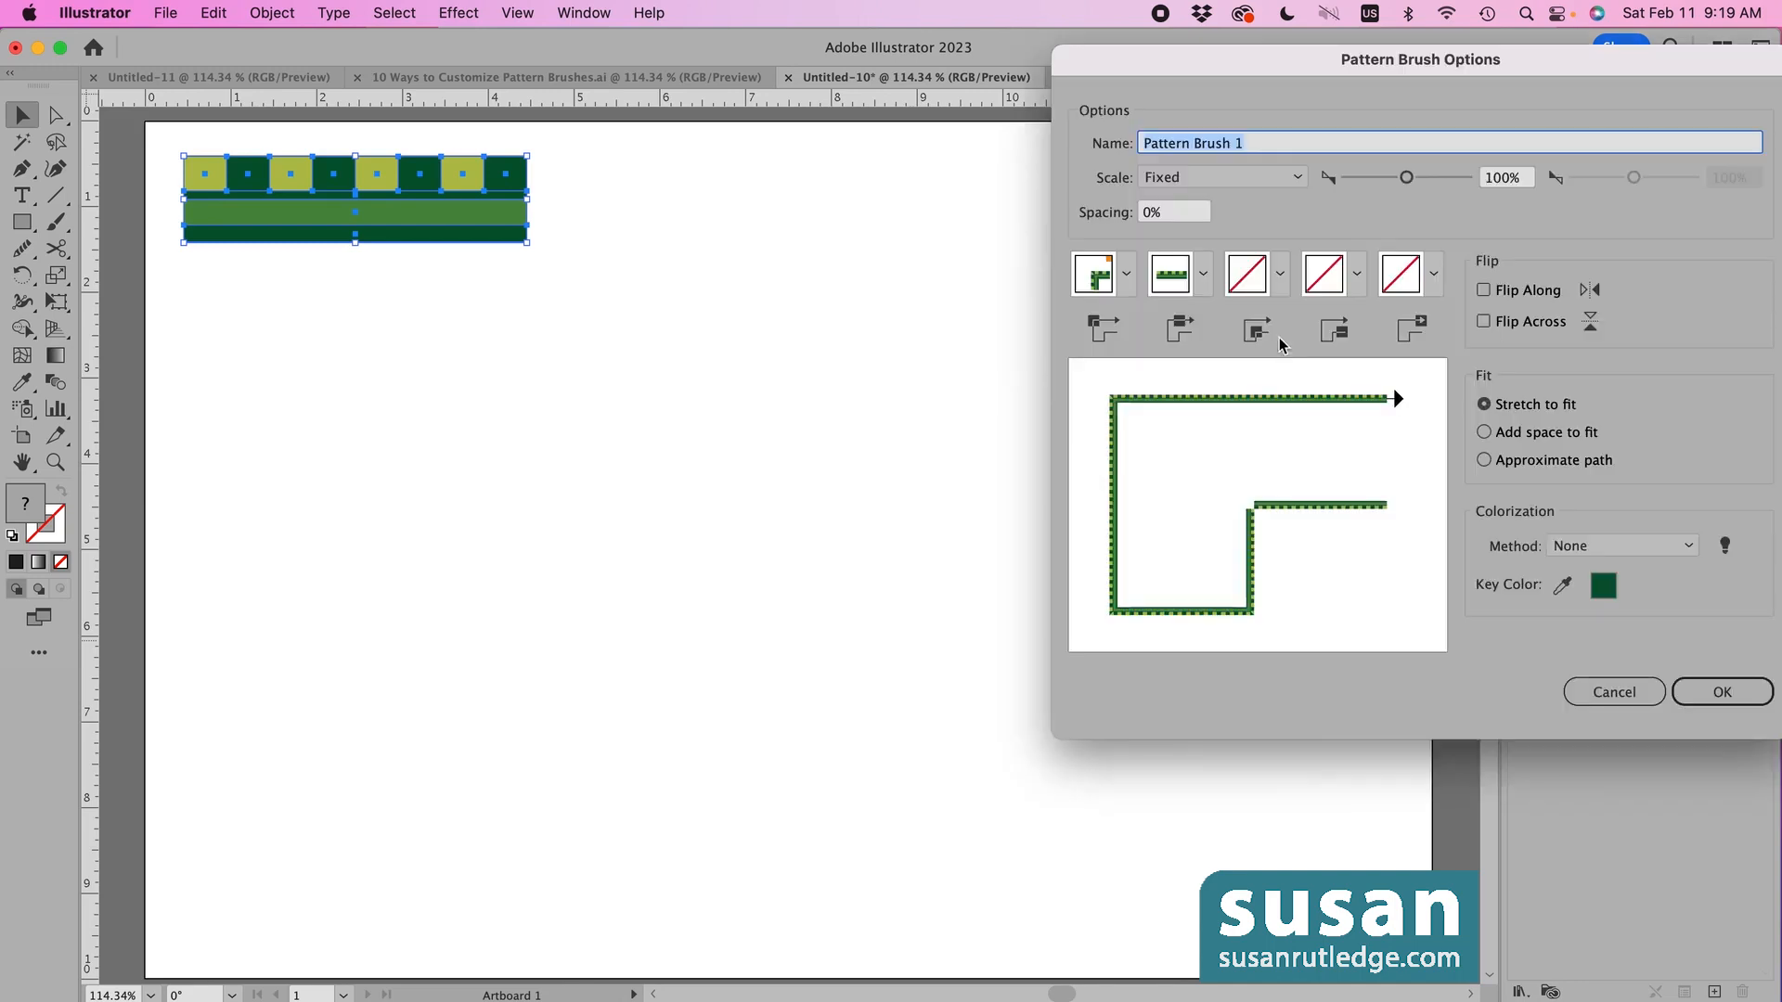
mouse_move(1237, 54)
mouse_down()
mouse_move(958, 193)
mouse_move(850, 178)
mouse_up()
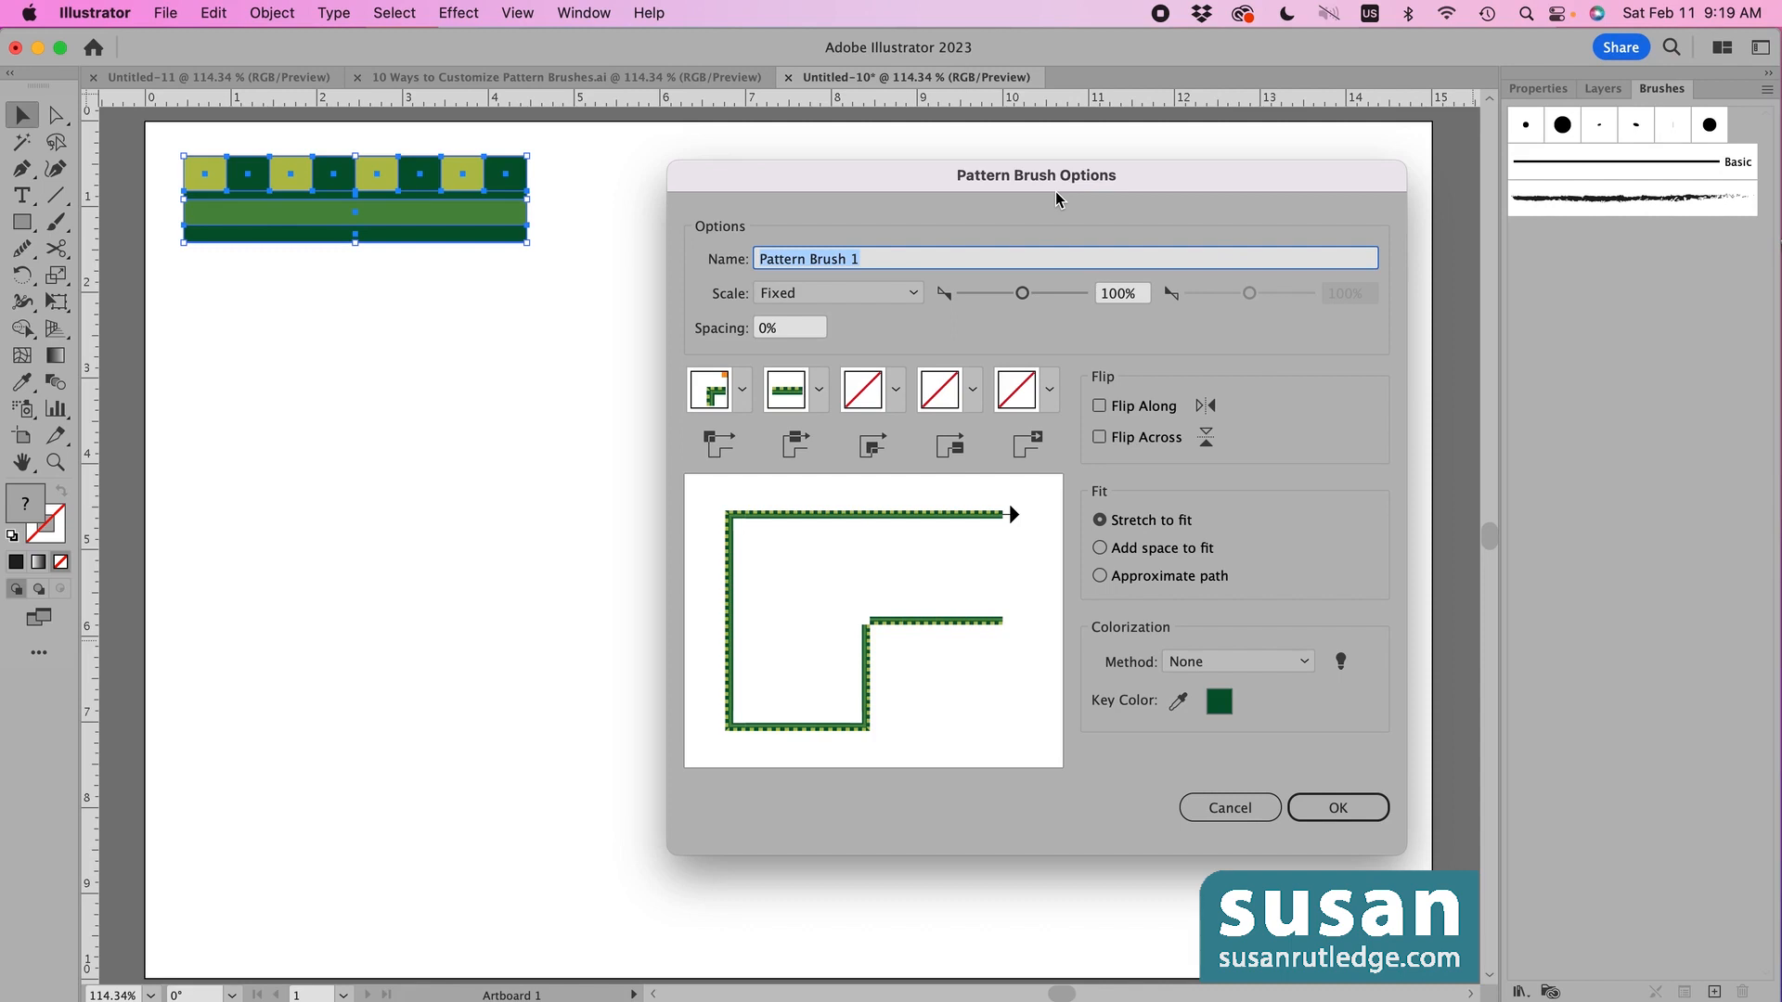
text(Green )
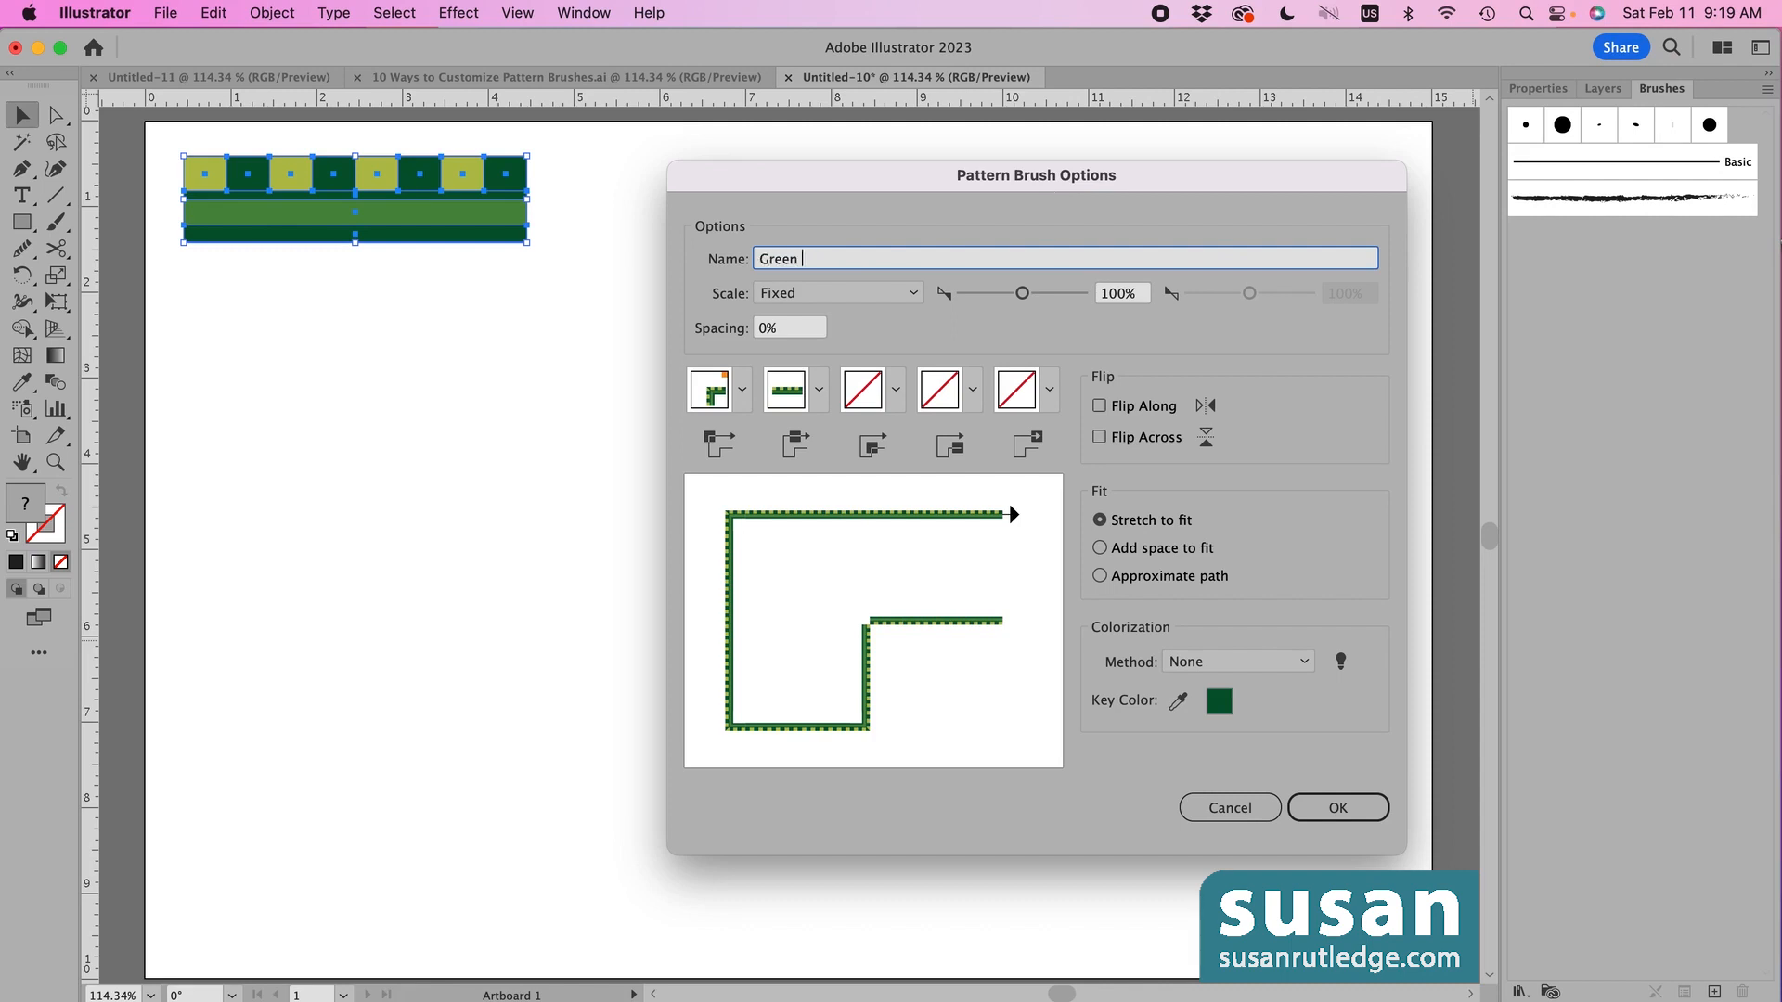
text(Brush 1)
click(1347, 804)
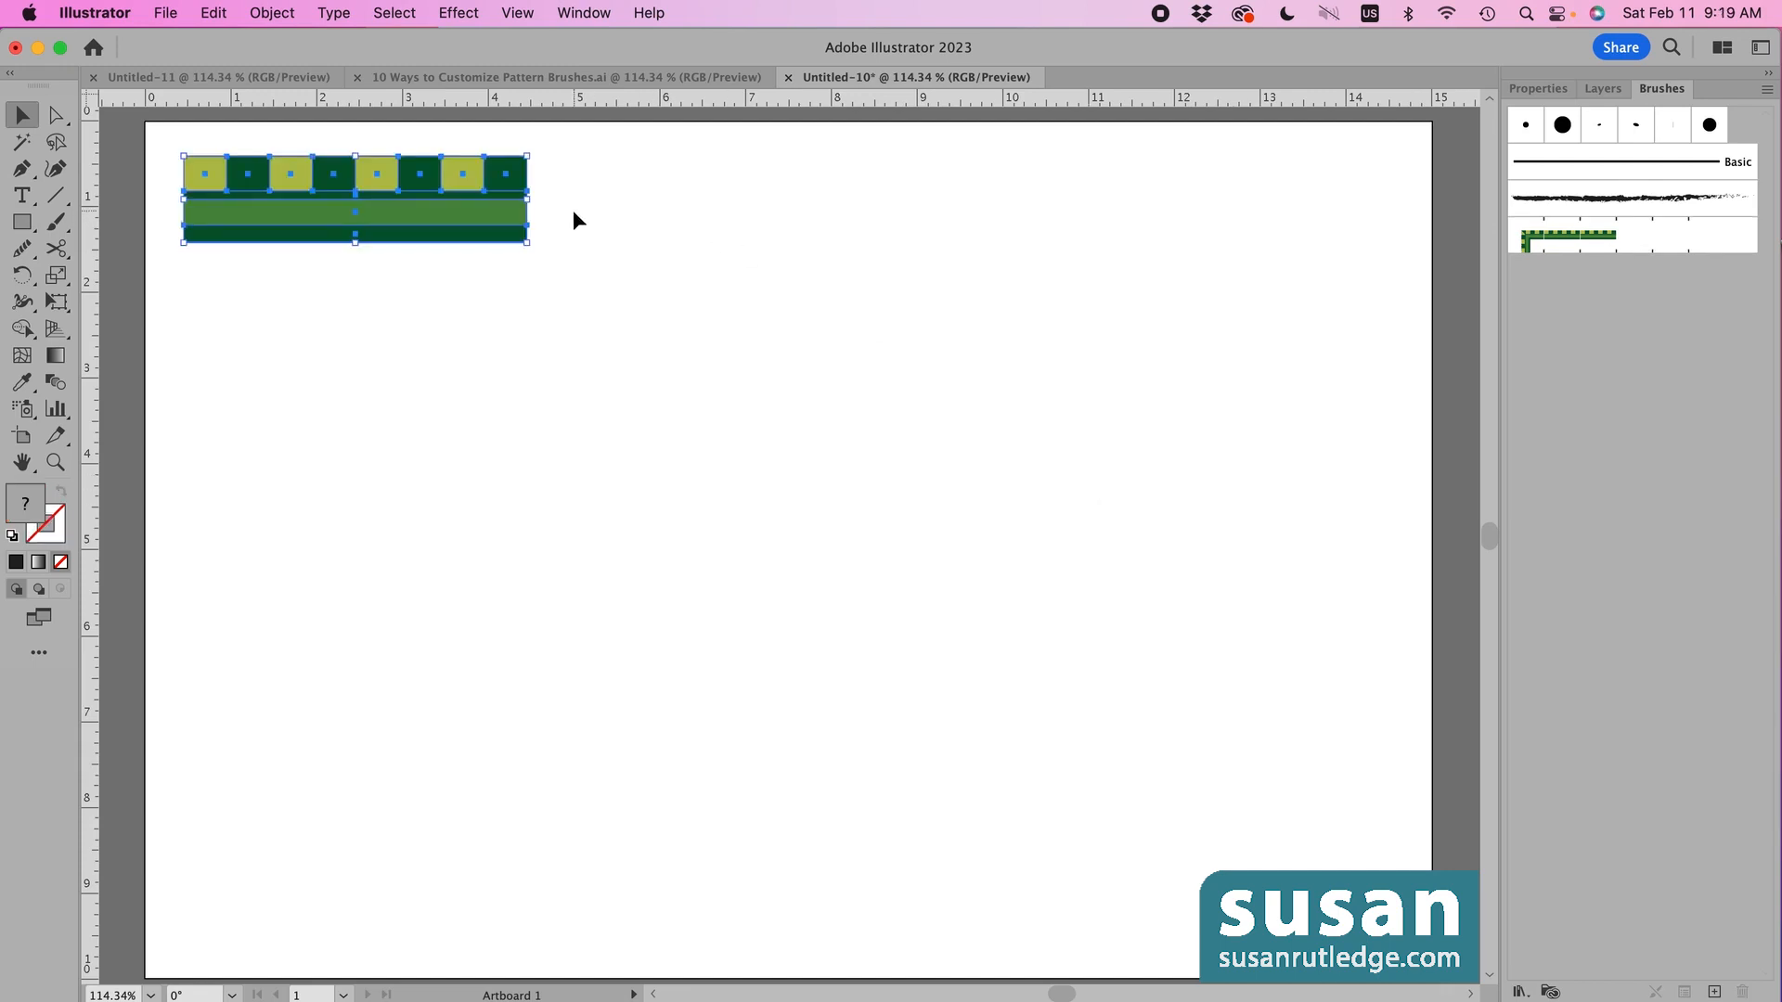
- Paint a wavy Green Brush 1 stroke across the artboard with the Paintbrush (B)
click(570, 208)
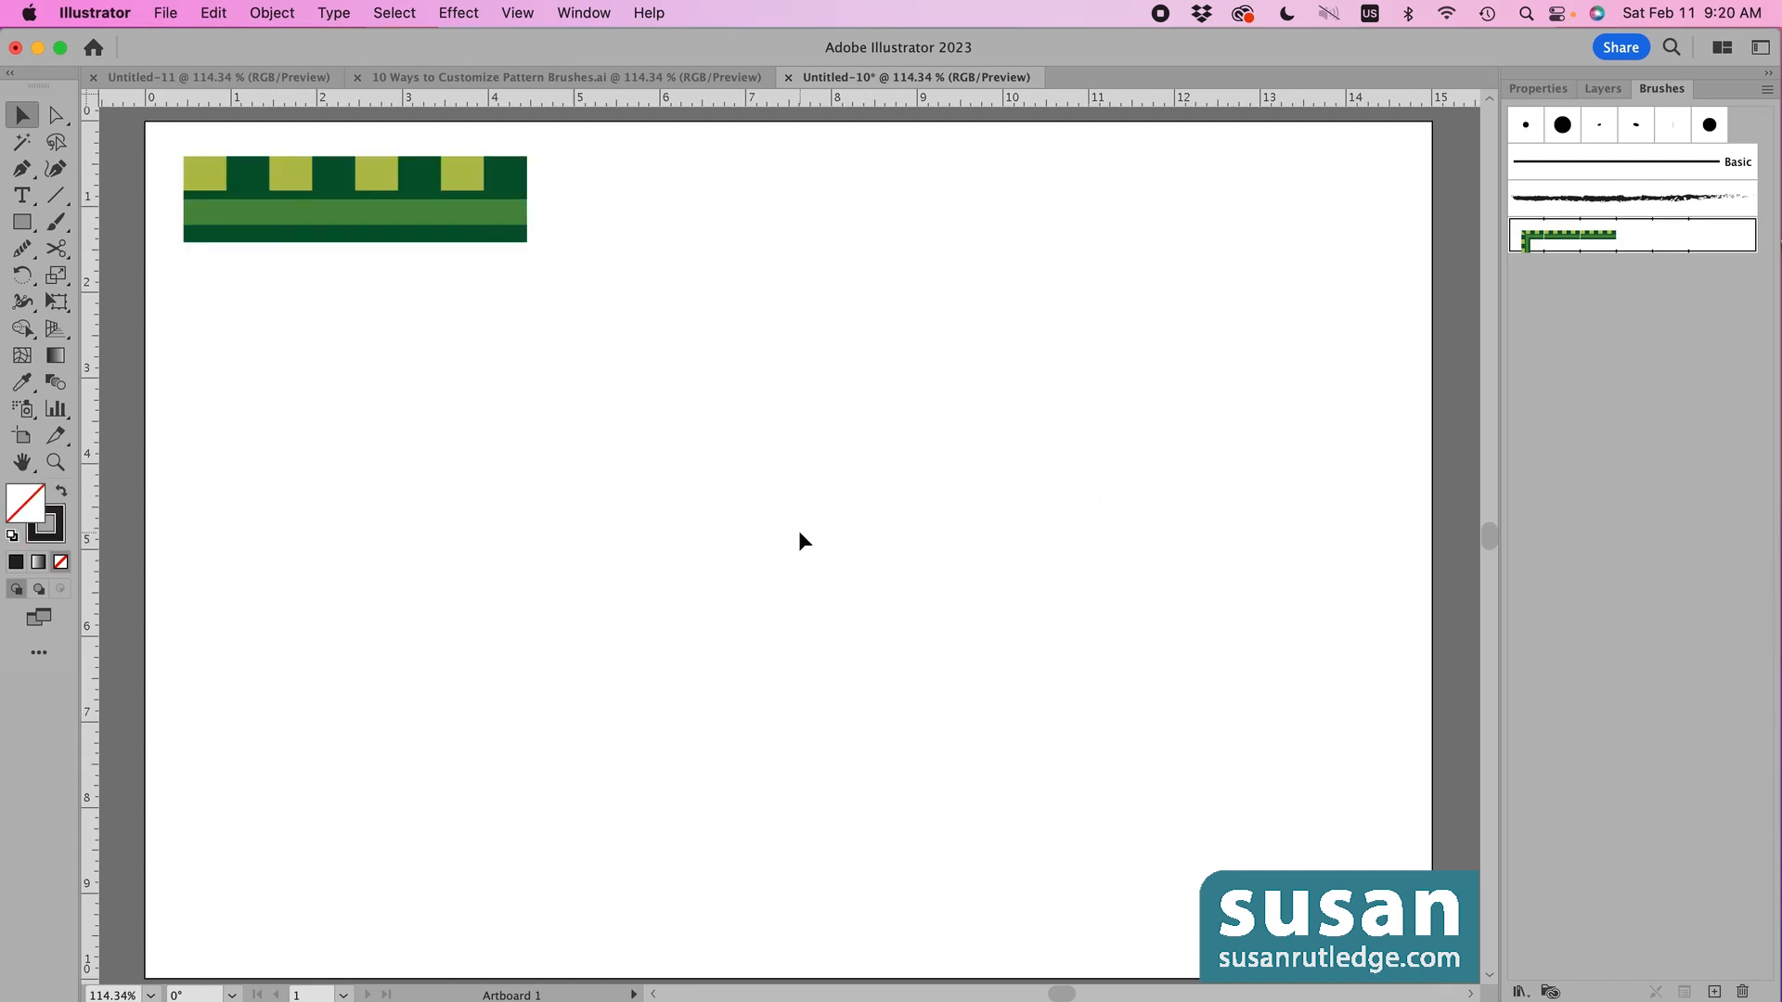
key(b)
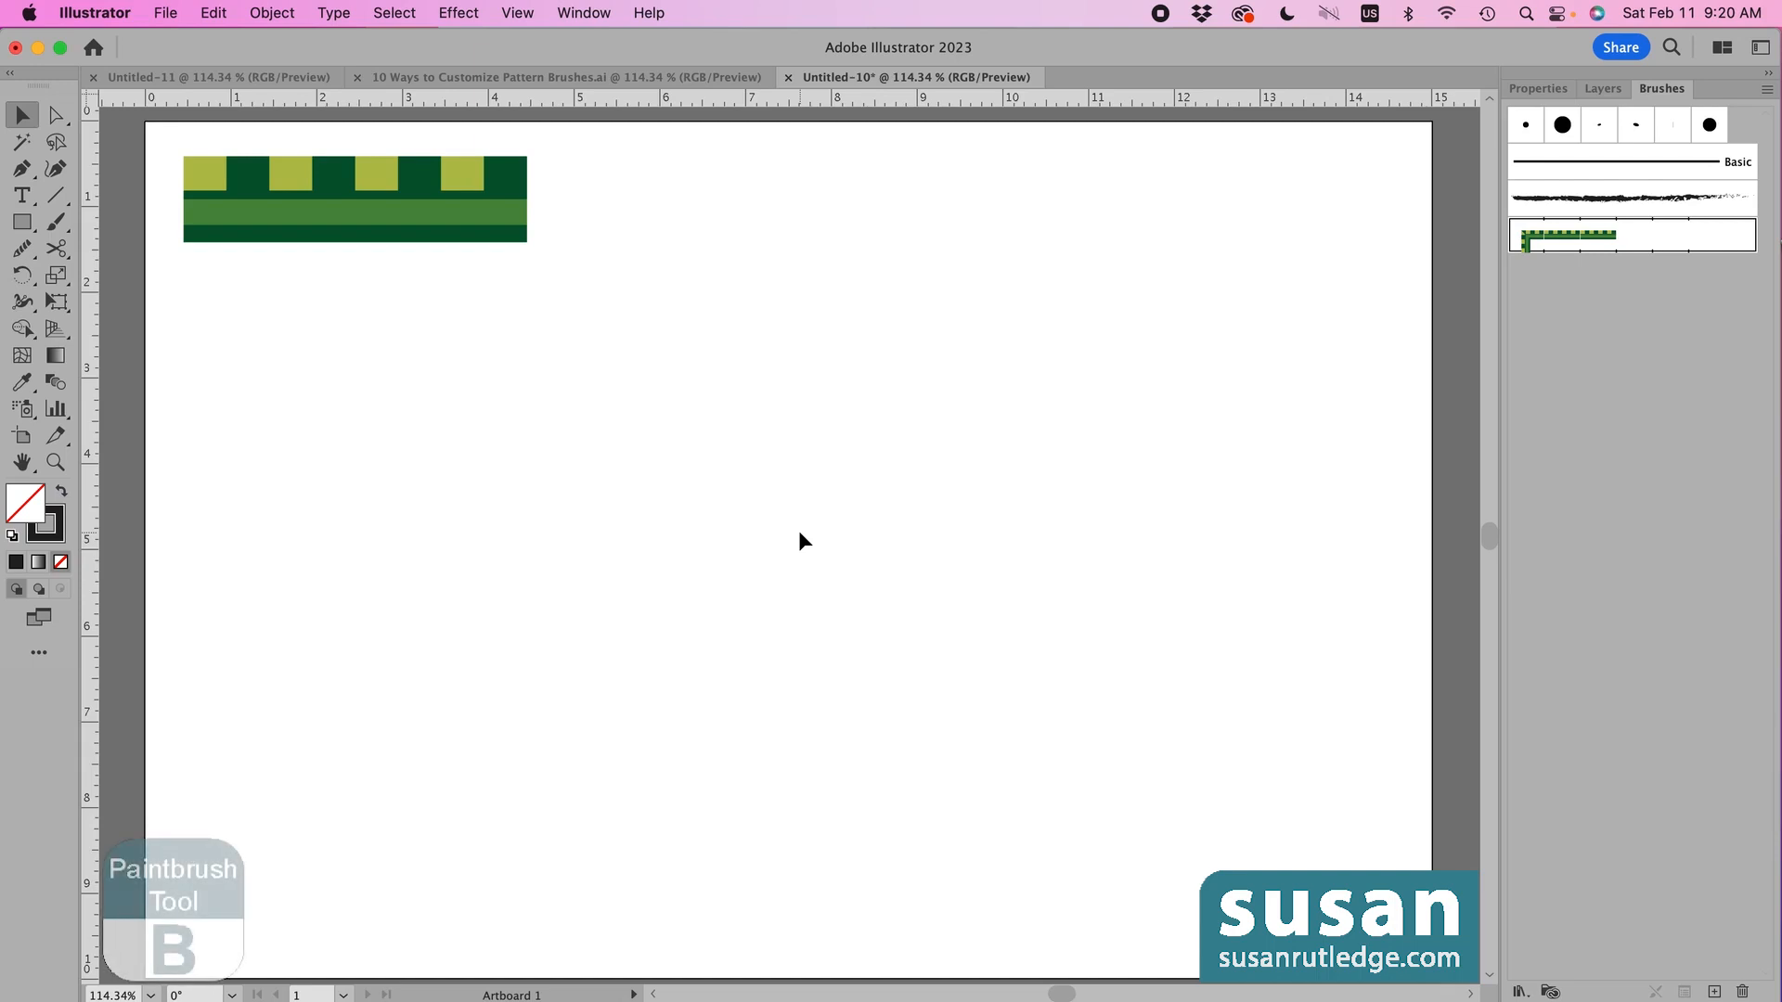
key(b)
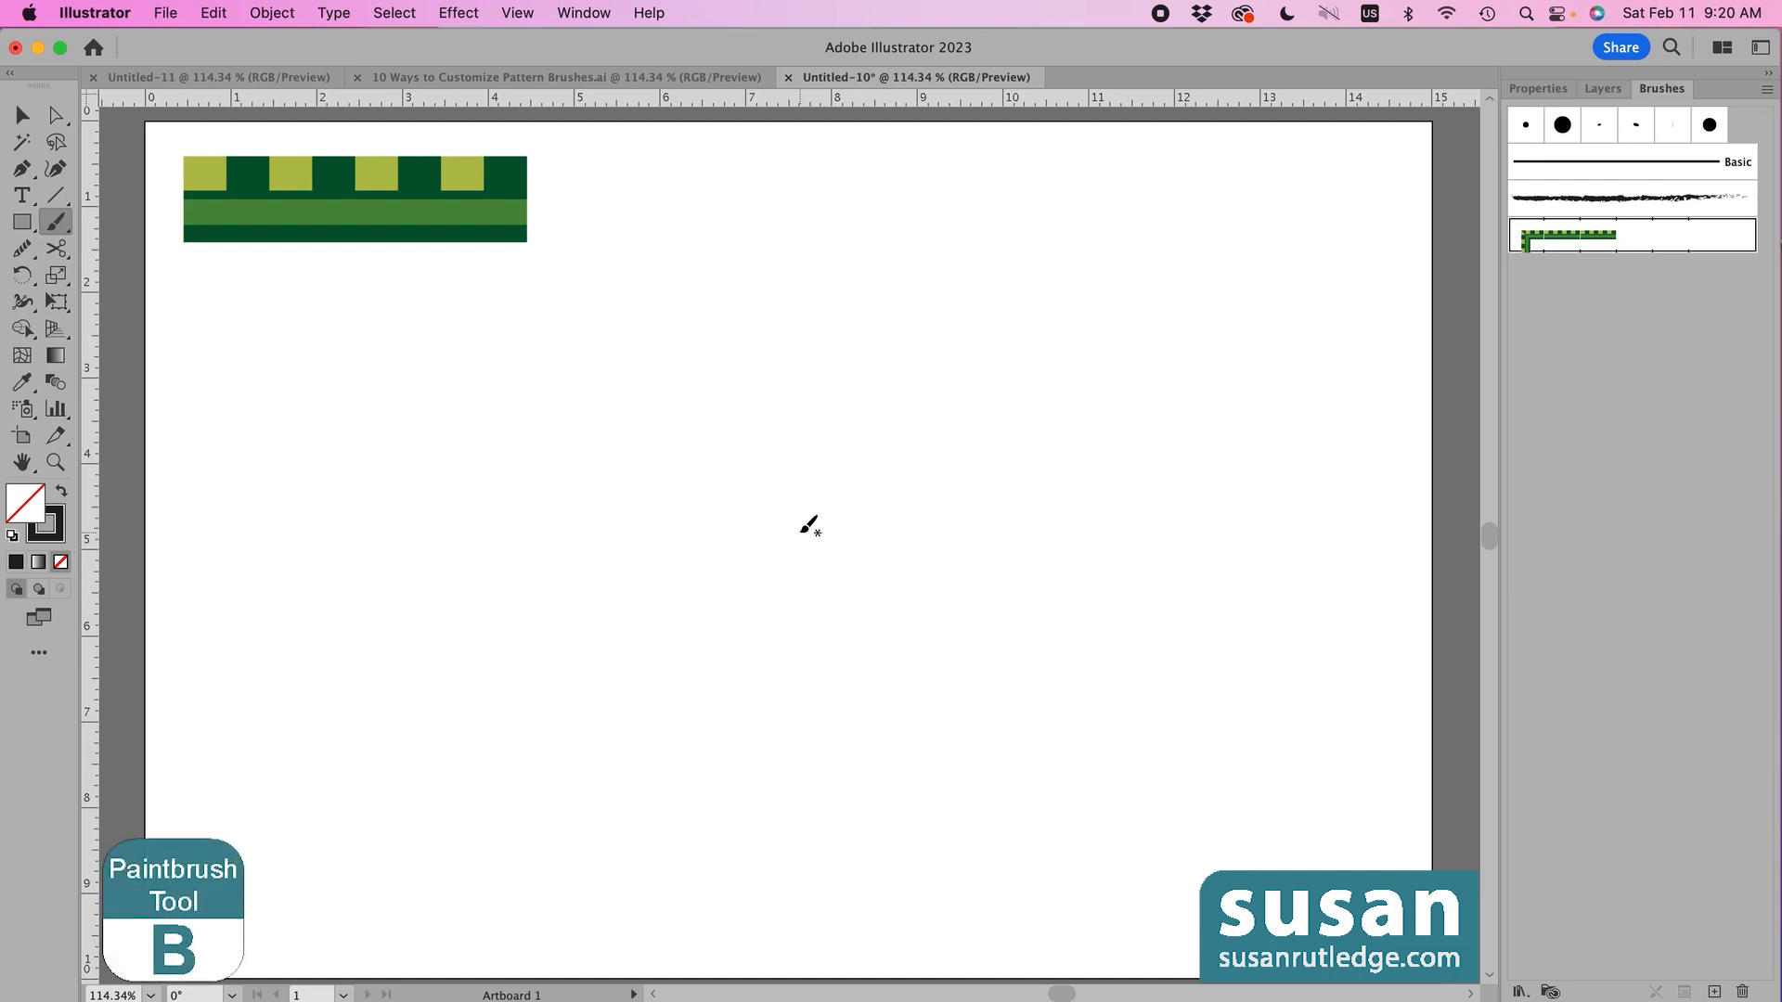
mouse_move(512, 534)
mouse_down()
mouse_move(542, 481)
mouse_move(613, 435)
mouse_move(673, 429)
mouse_move(920, 543)
mouse_move(1007, 542)
mouse_move(1071, 515)
mouse_move(1143, 432)
mouse_up()
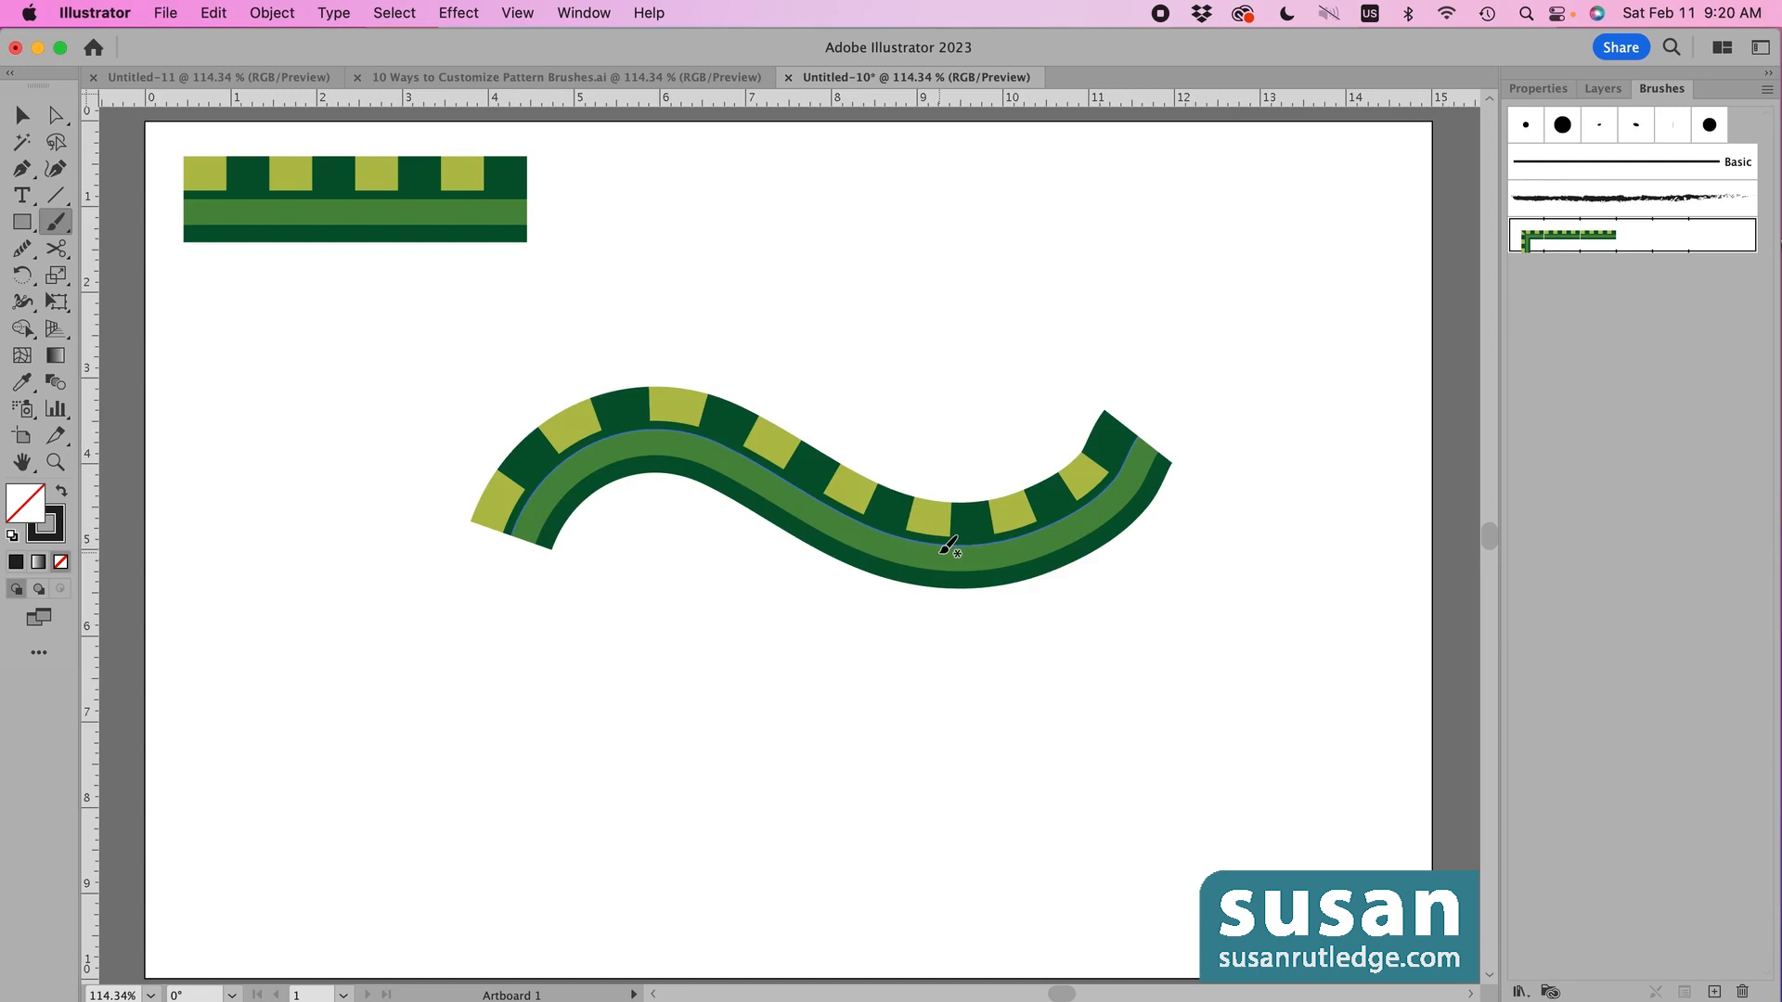
click(1547, 89)
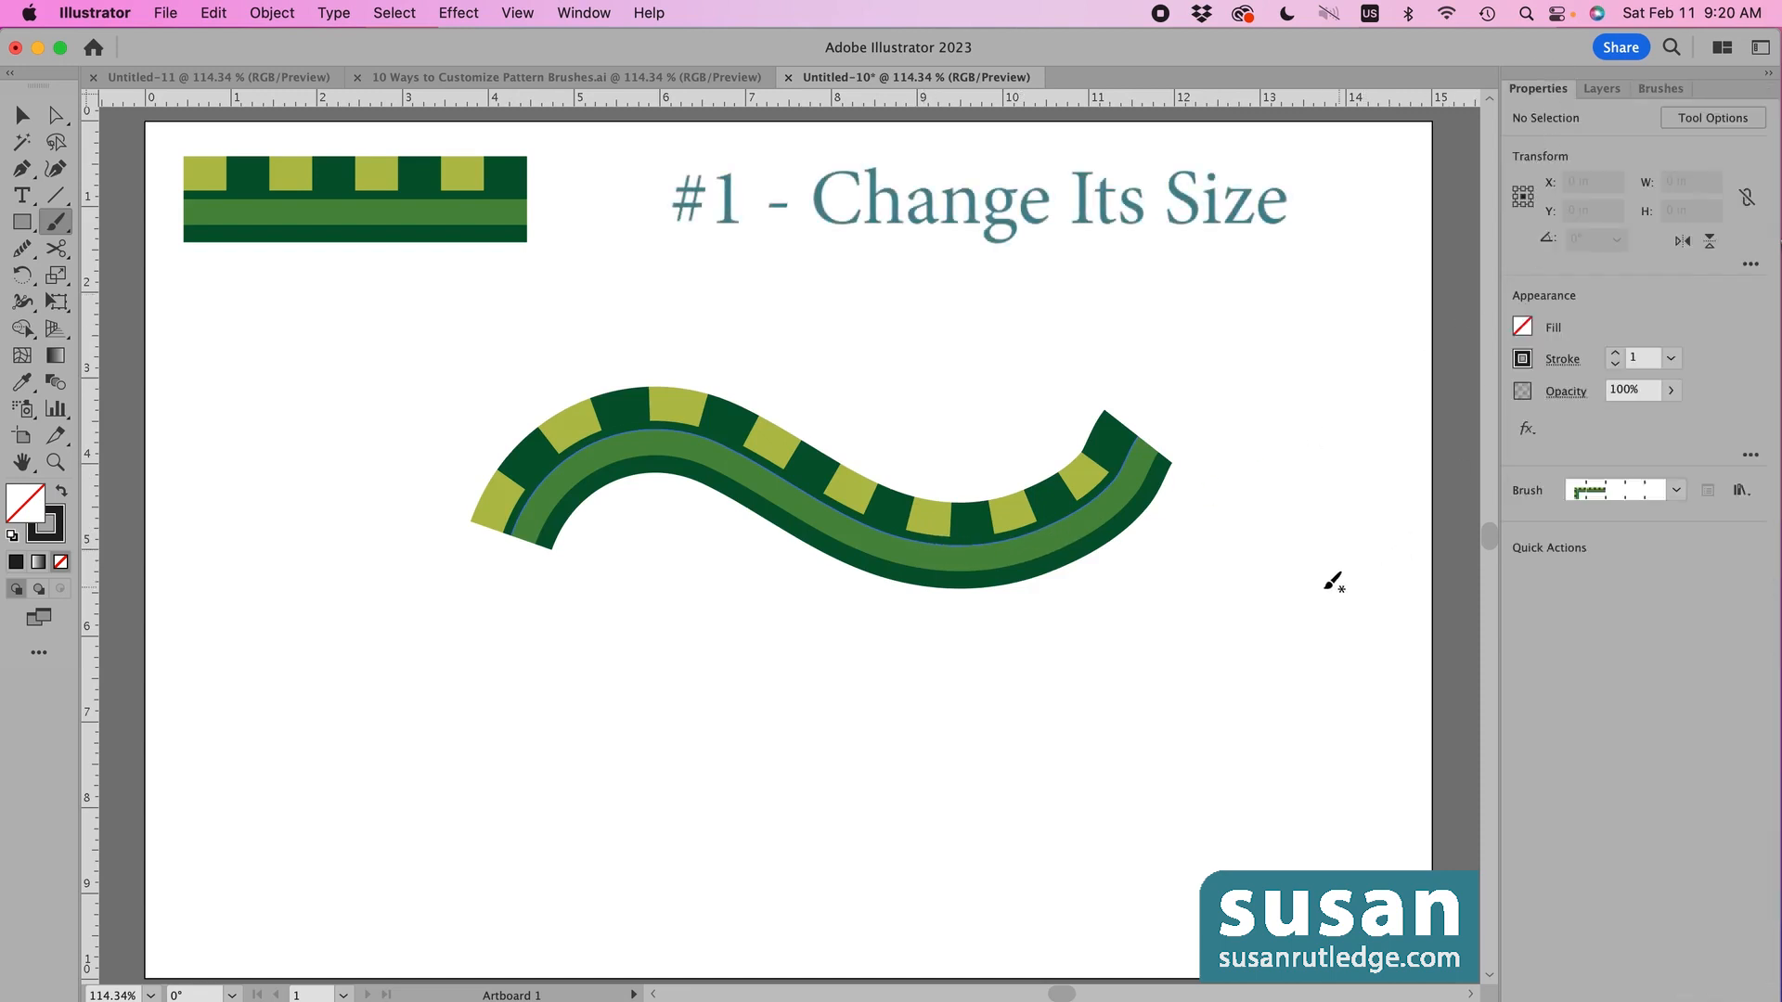
- Select the wavy stroke and try stroke weights 2 and 3 before returning to 1
key(v)
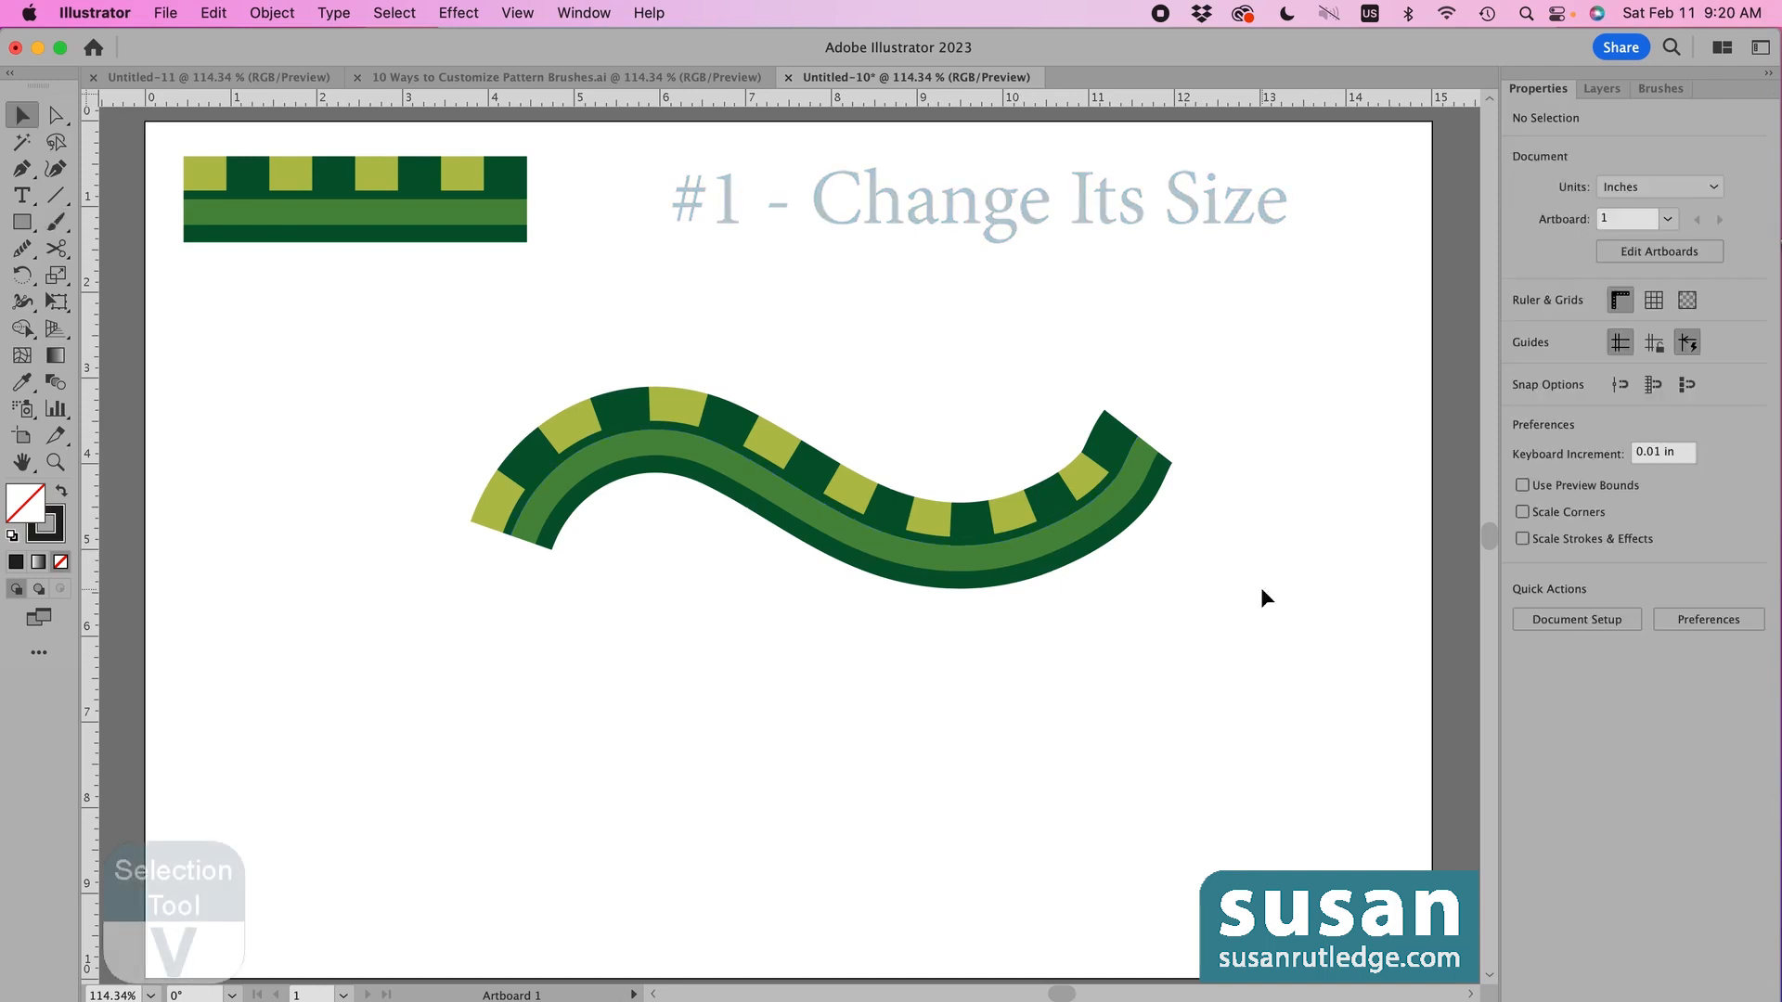
click(955, 548)
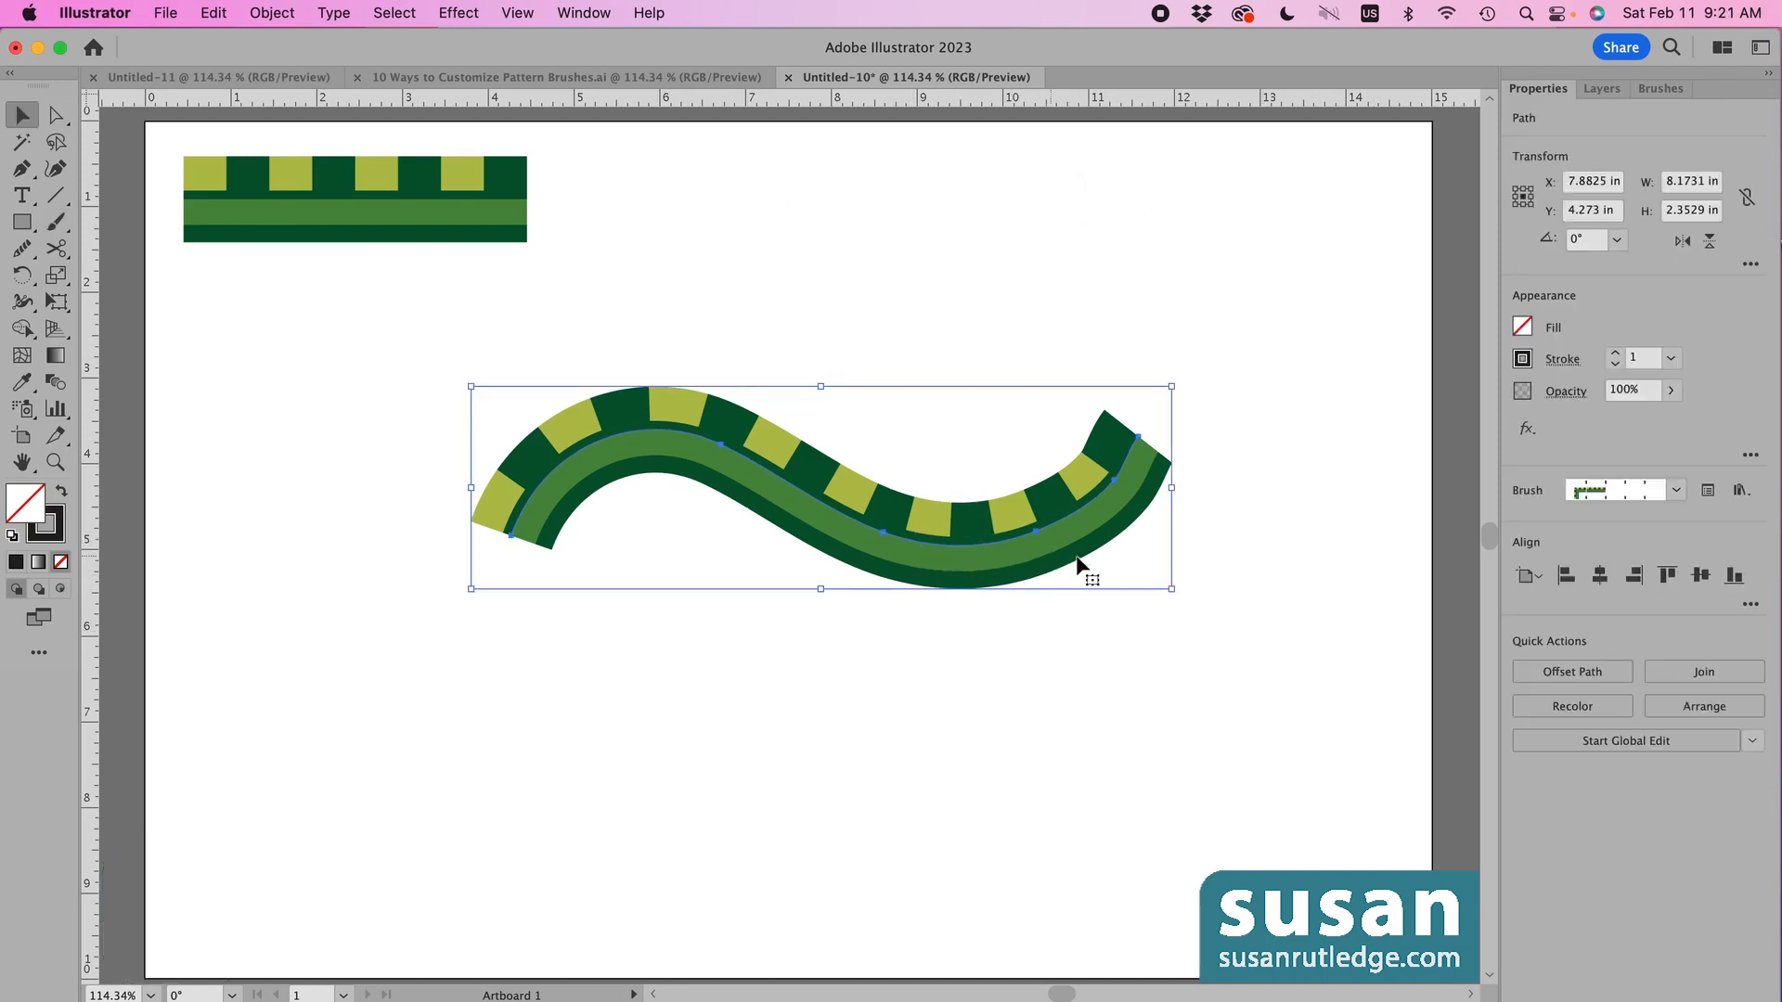
click(1615, 354)
click(1615, 355)
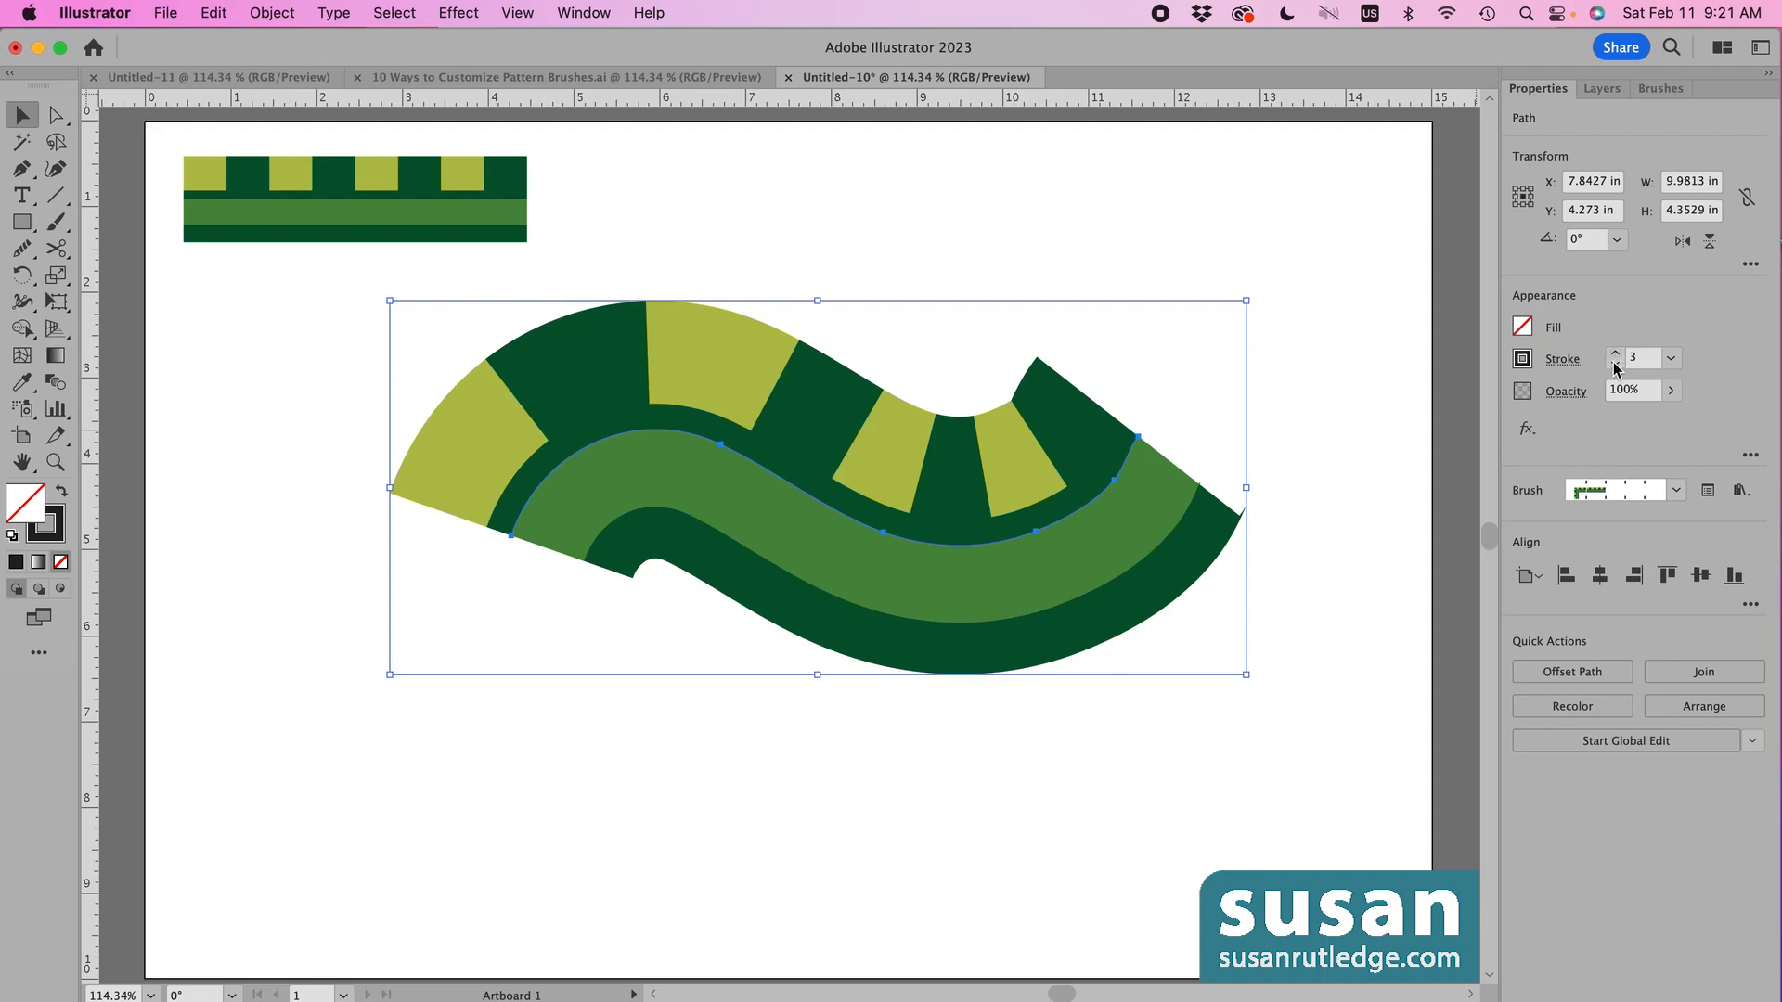
click(1614, 365)
click(1615, 365)
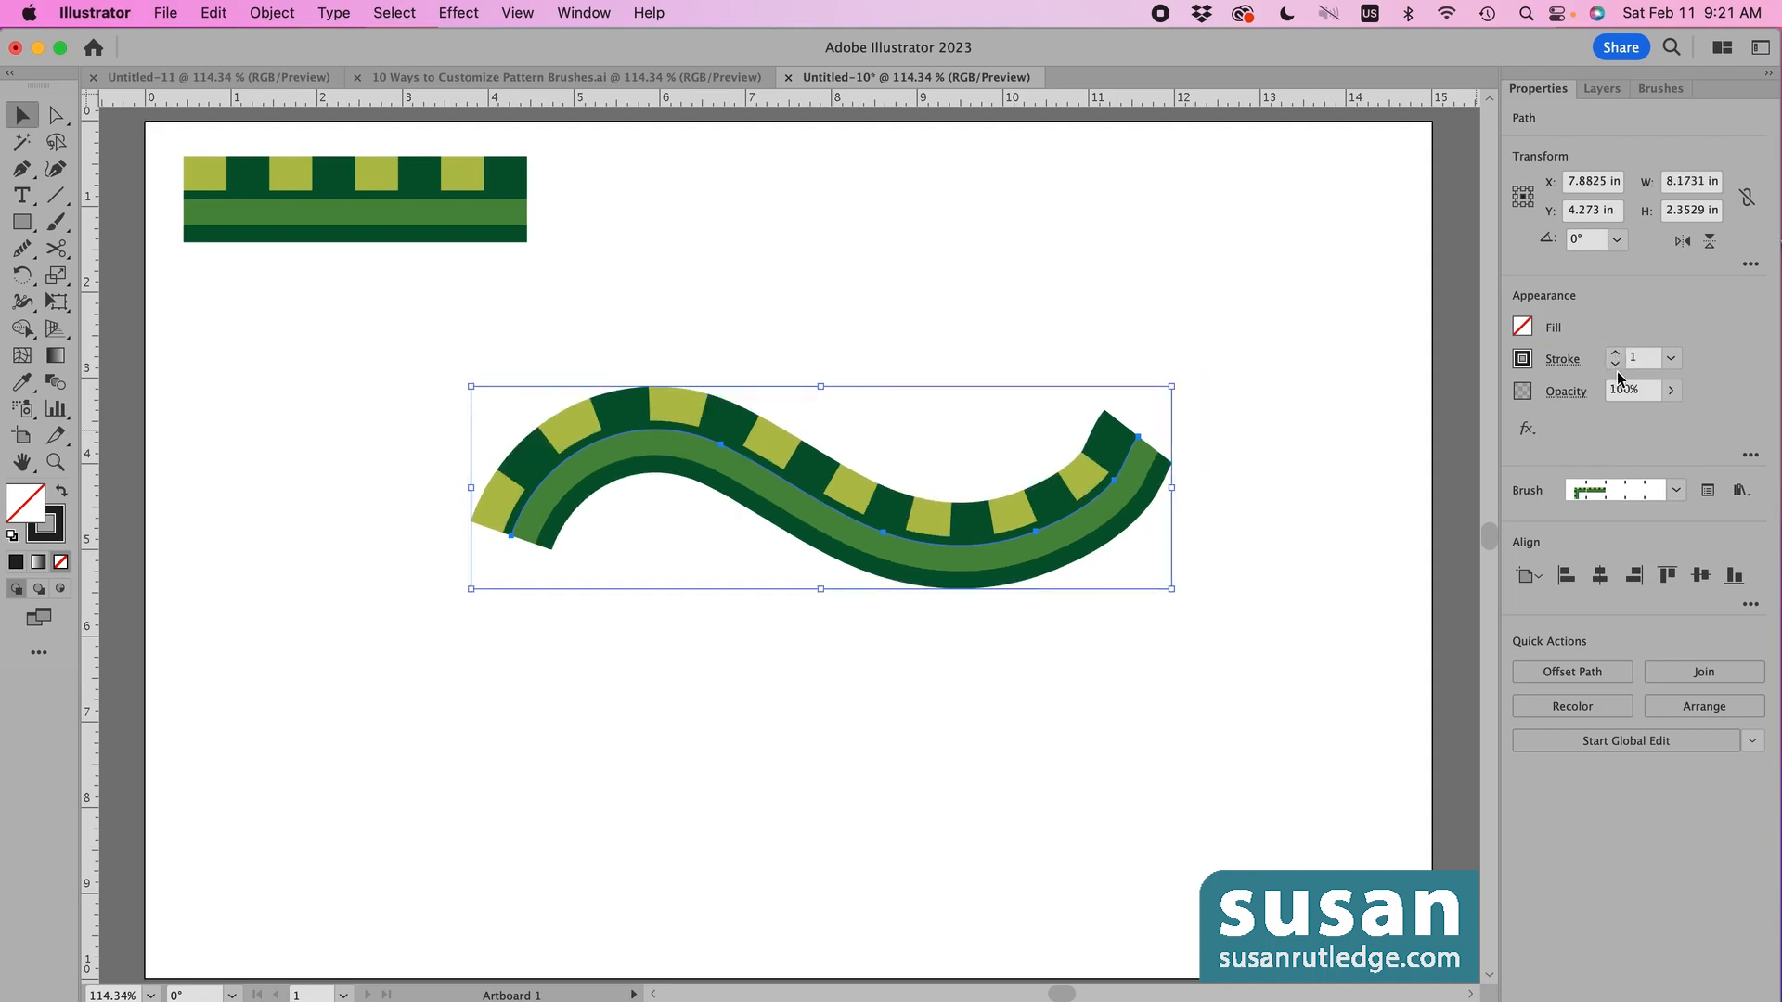
- Preview preset weights 0.75, 0.5 and 0.25, then set the stroke weight to 1.5
click(1672, 360)
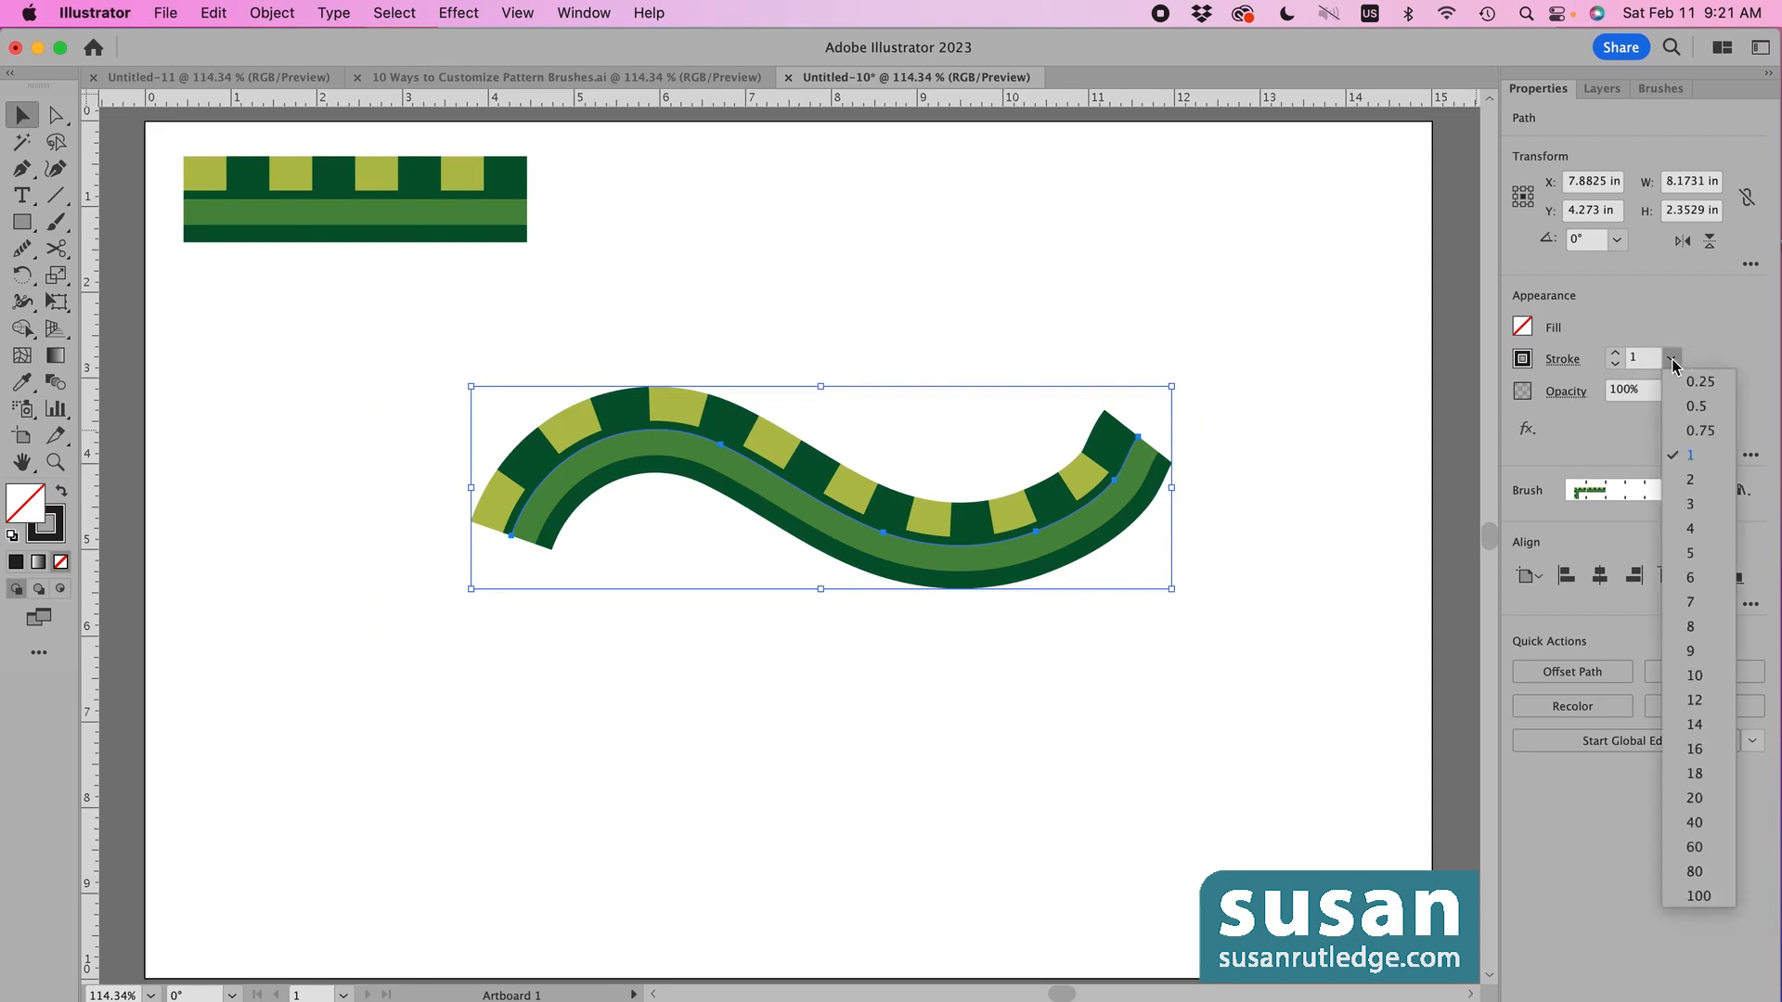
click(1700, 430)
click(1670, 358)
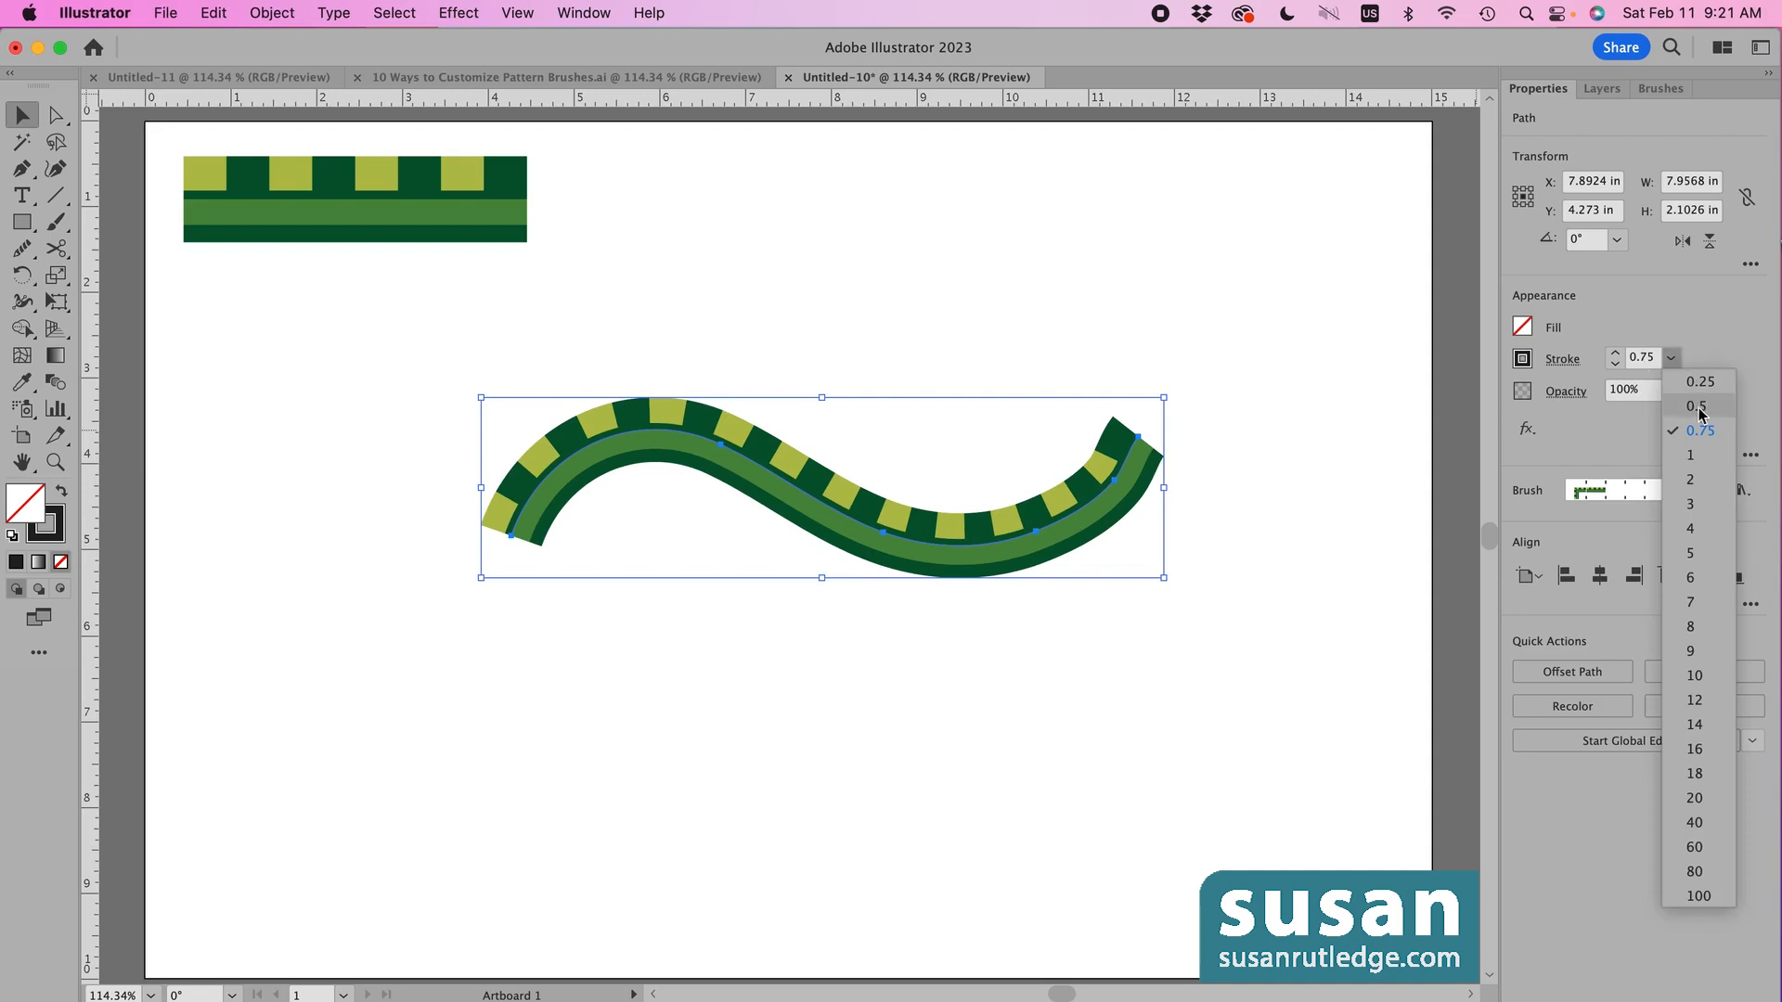
click(1696, 405)
click(1670, 358)
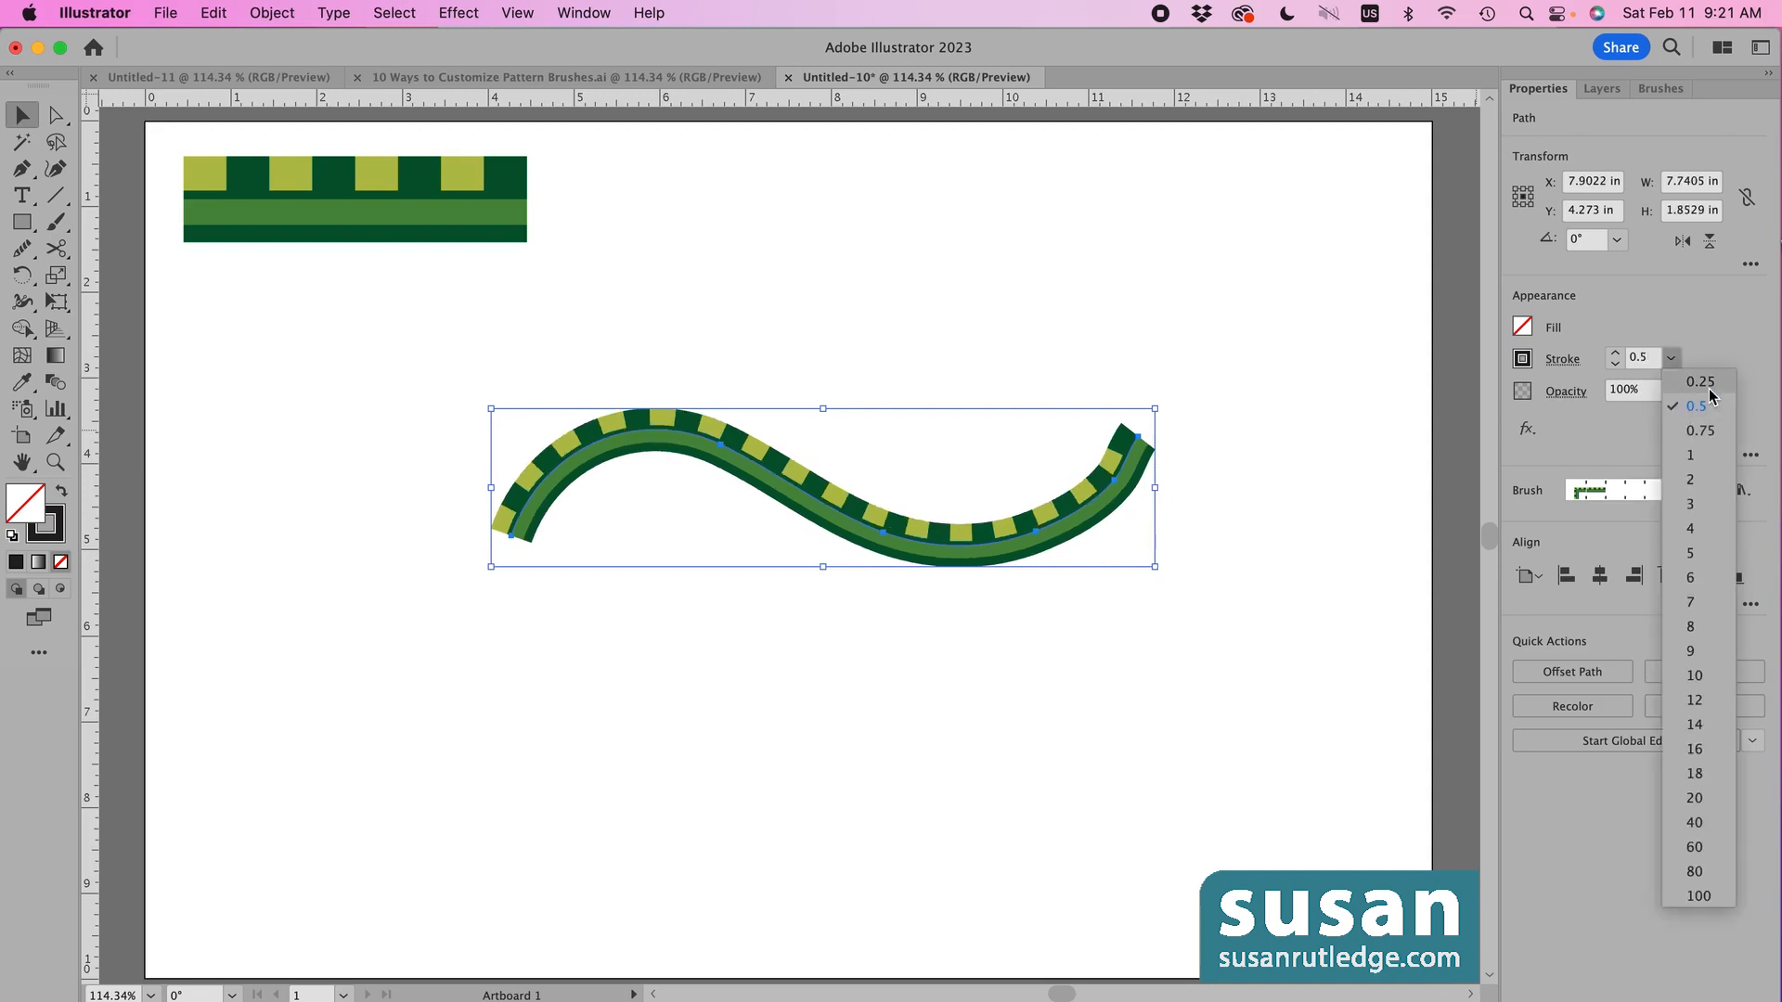
click(1679, 381)
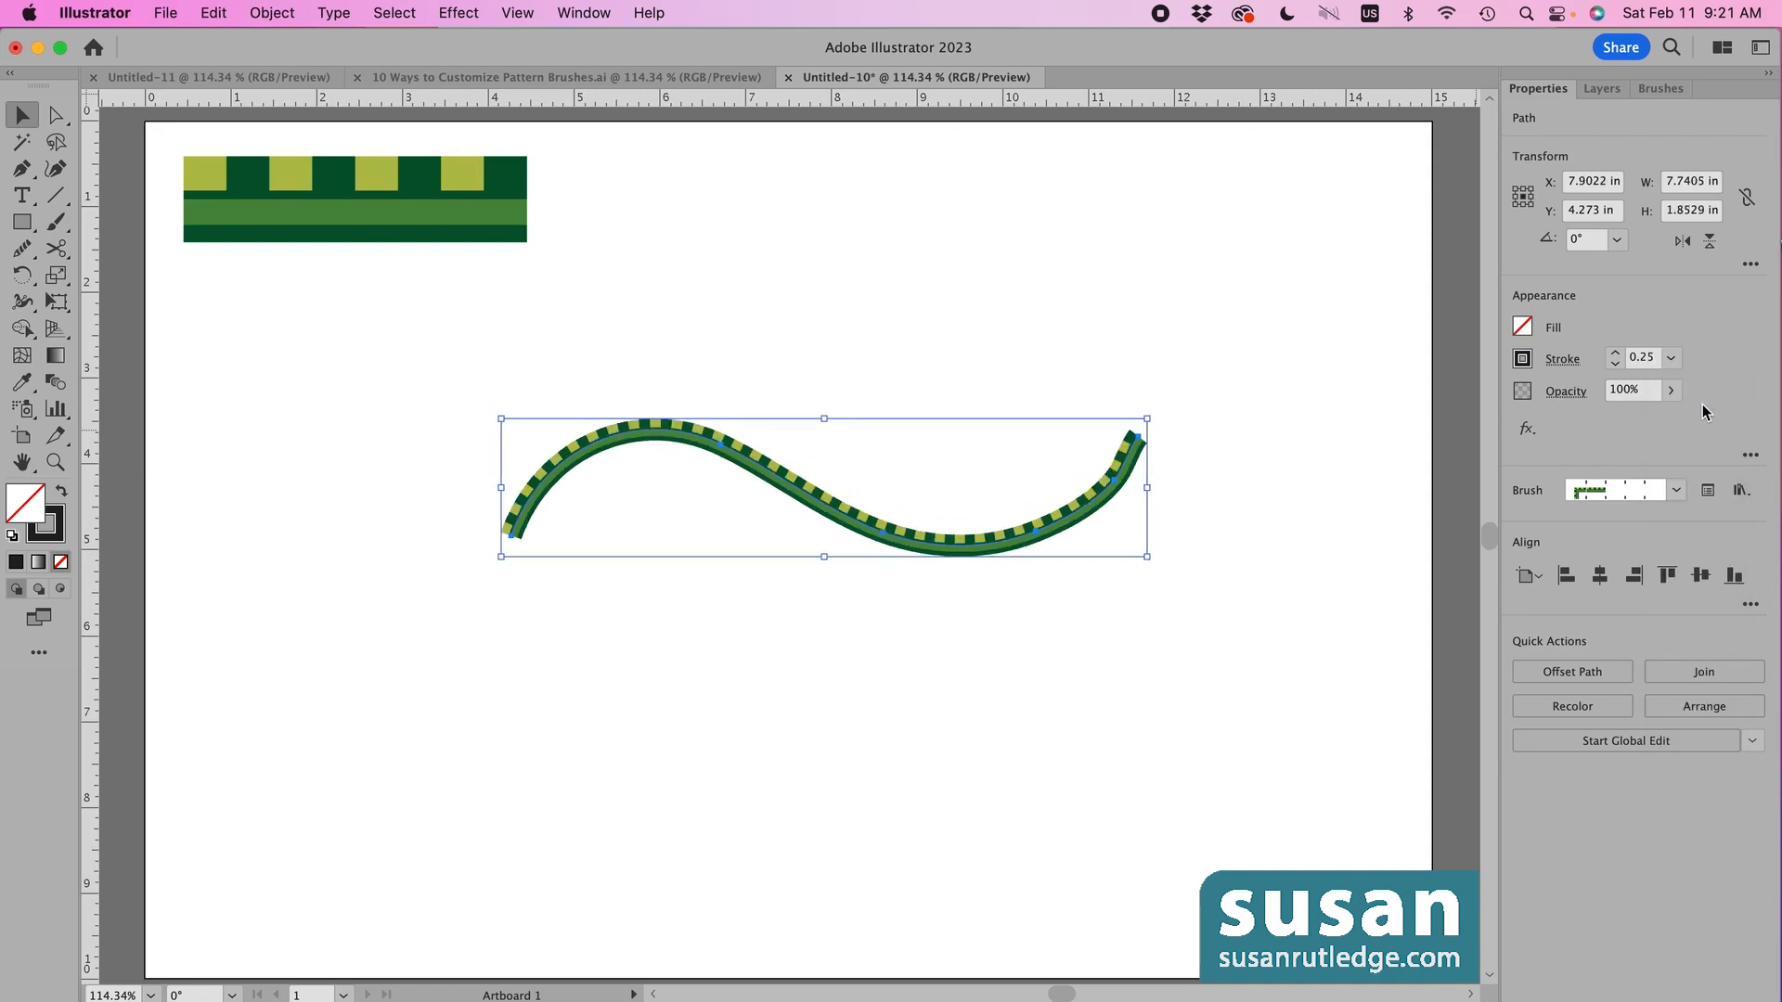
click(1639, 358)
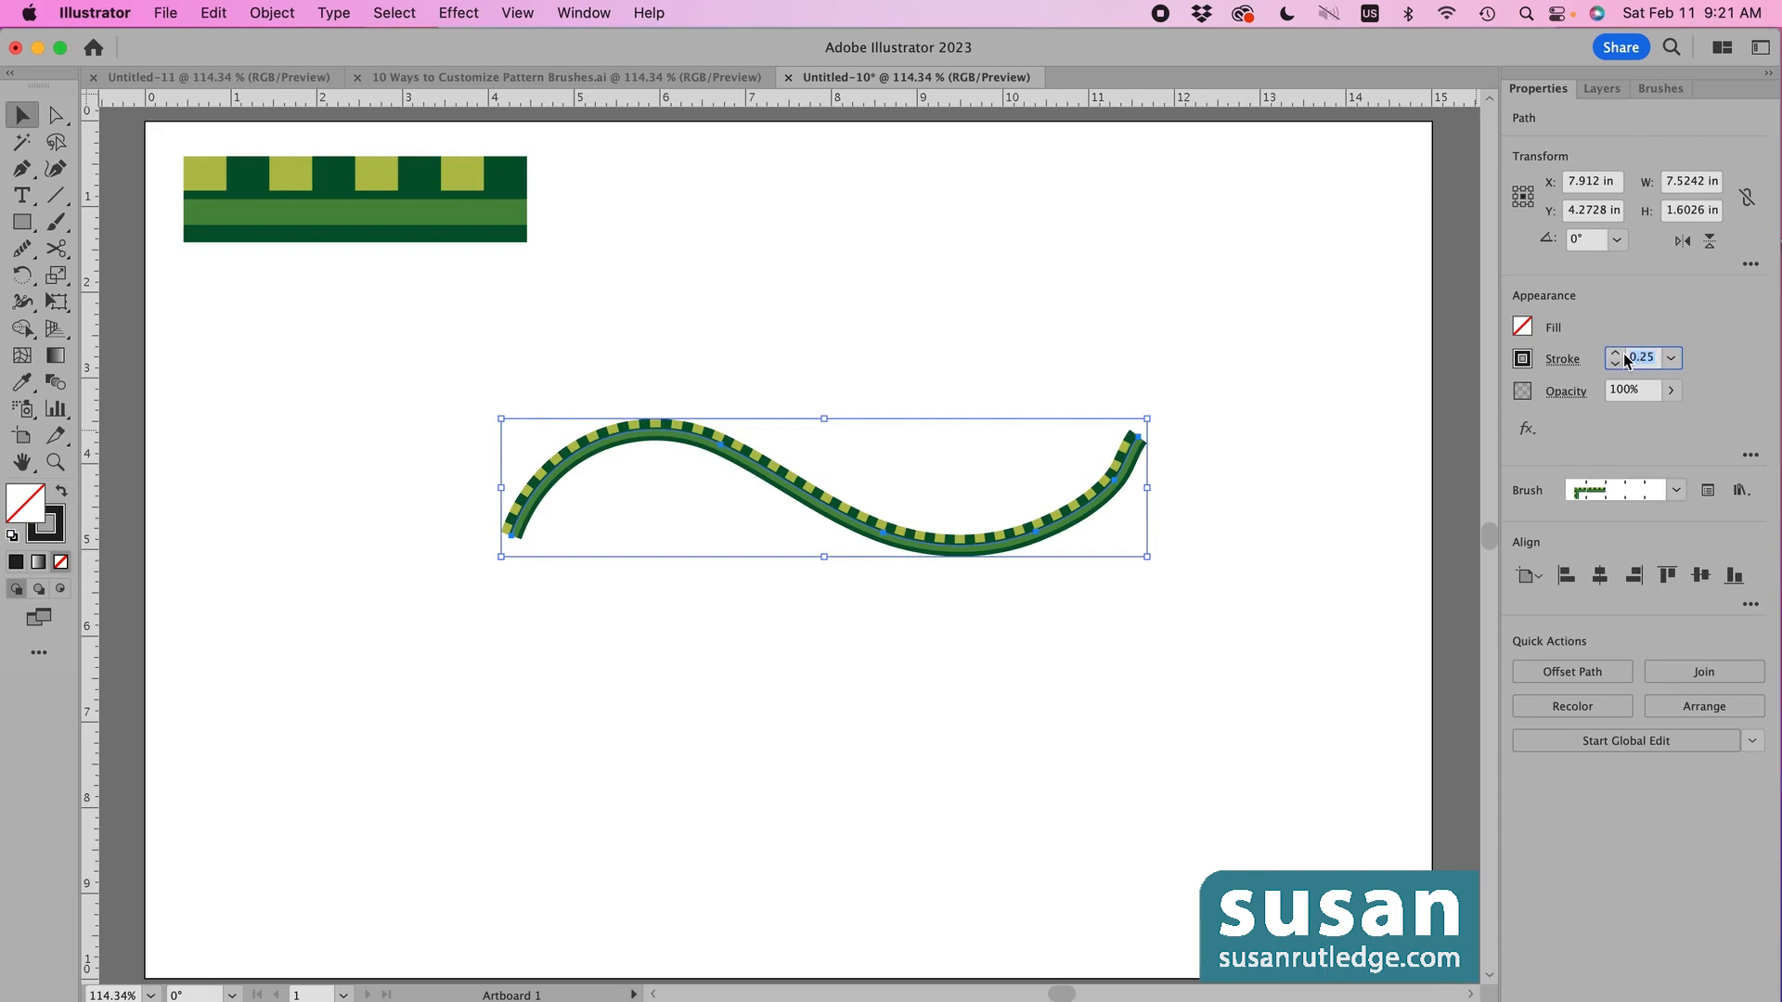
text(1.5)
key(Return)
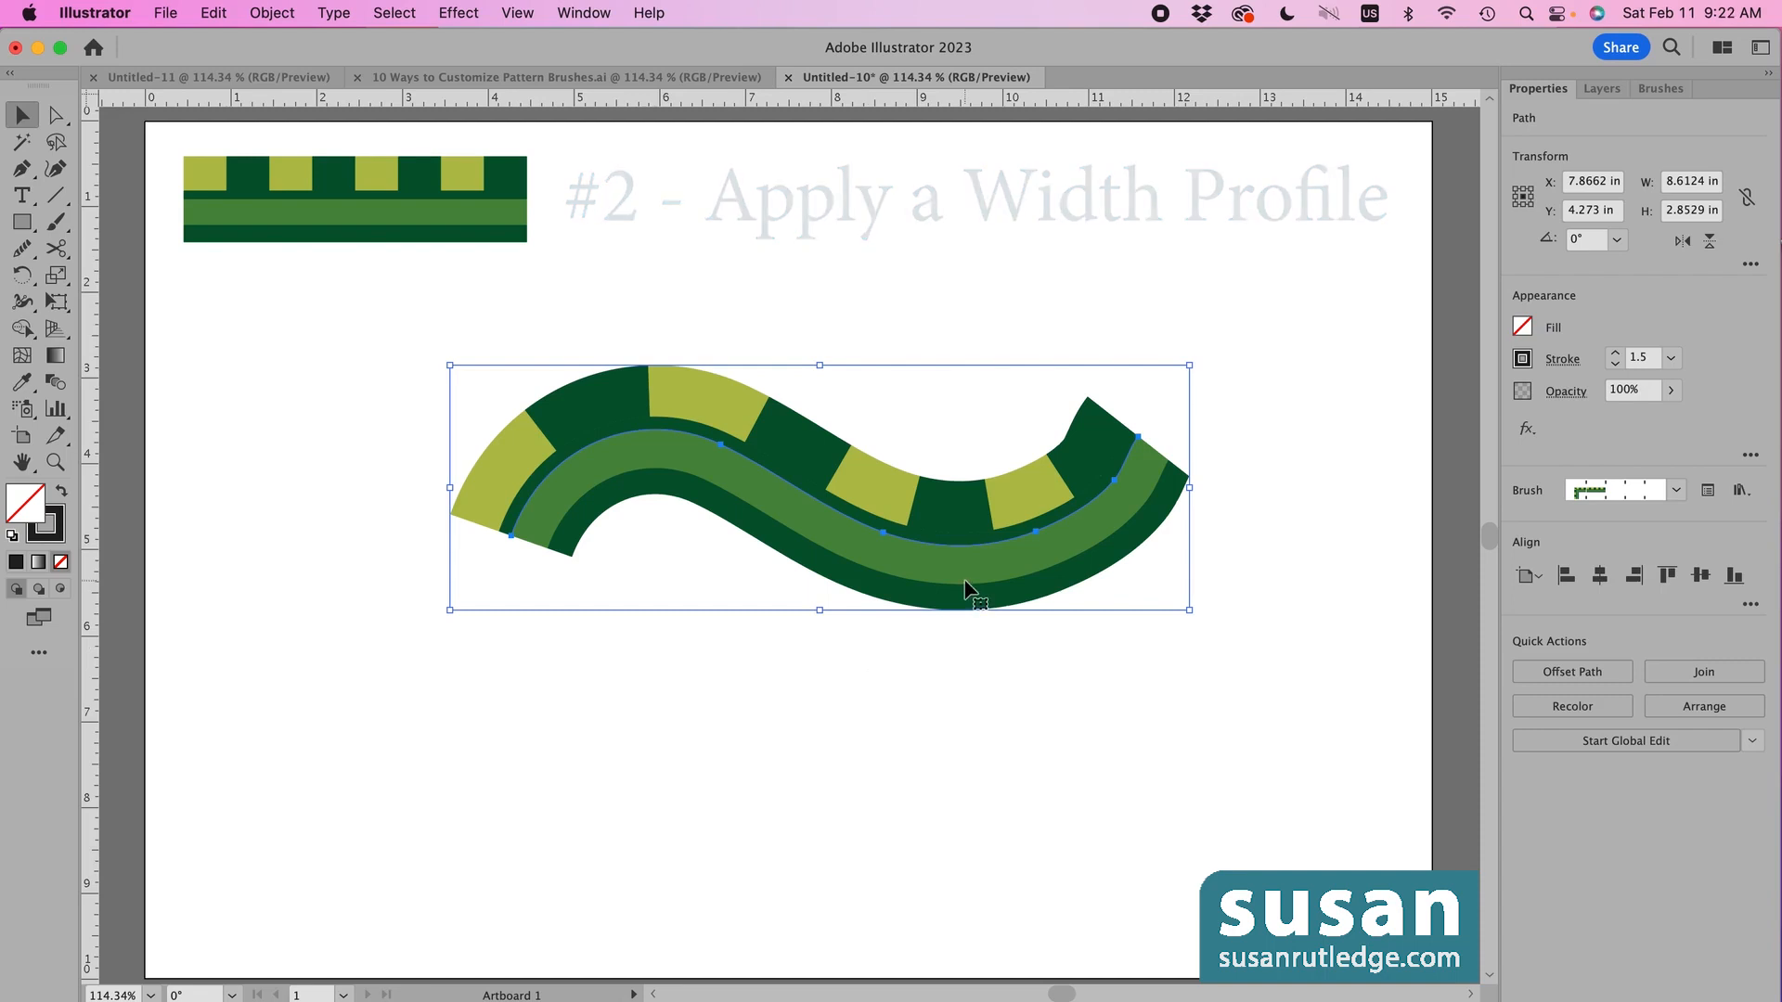
- Try the elliptical and triangle width profiles, then apply the dome-shaped profile to the stroke
click(1563, 363)
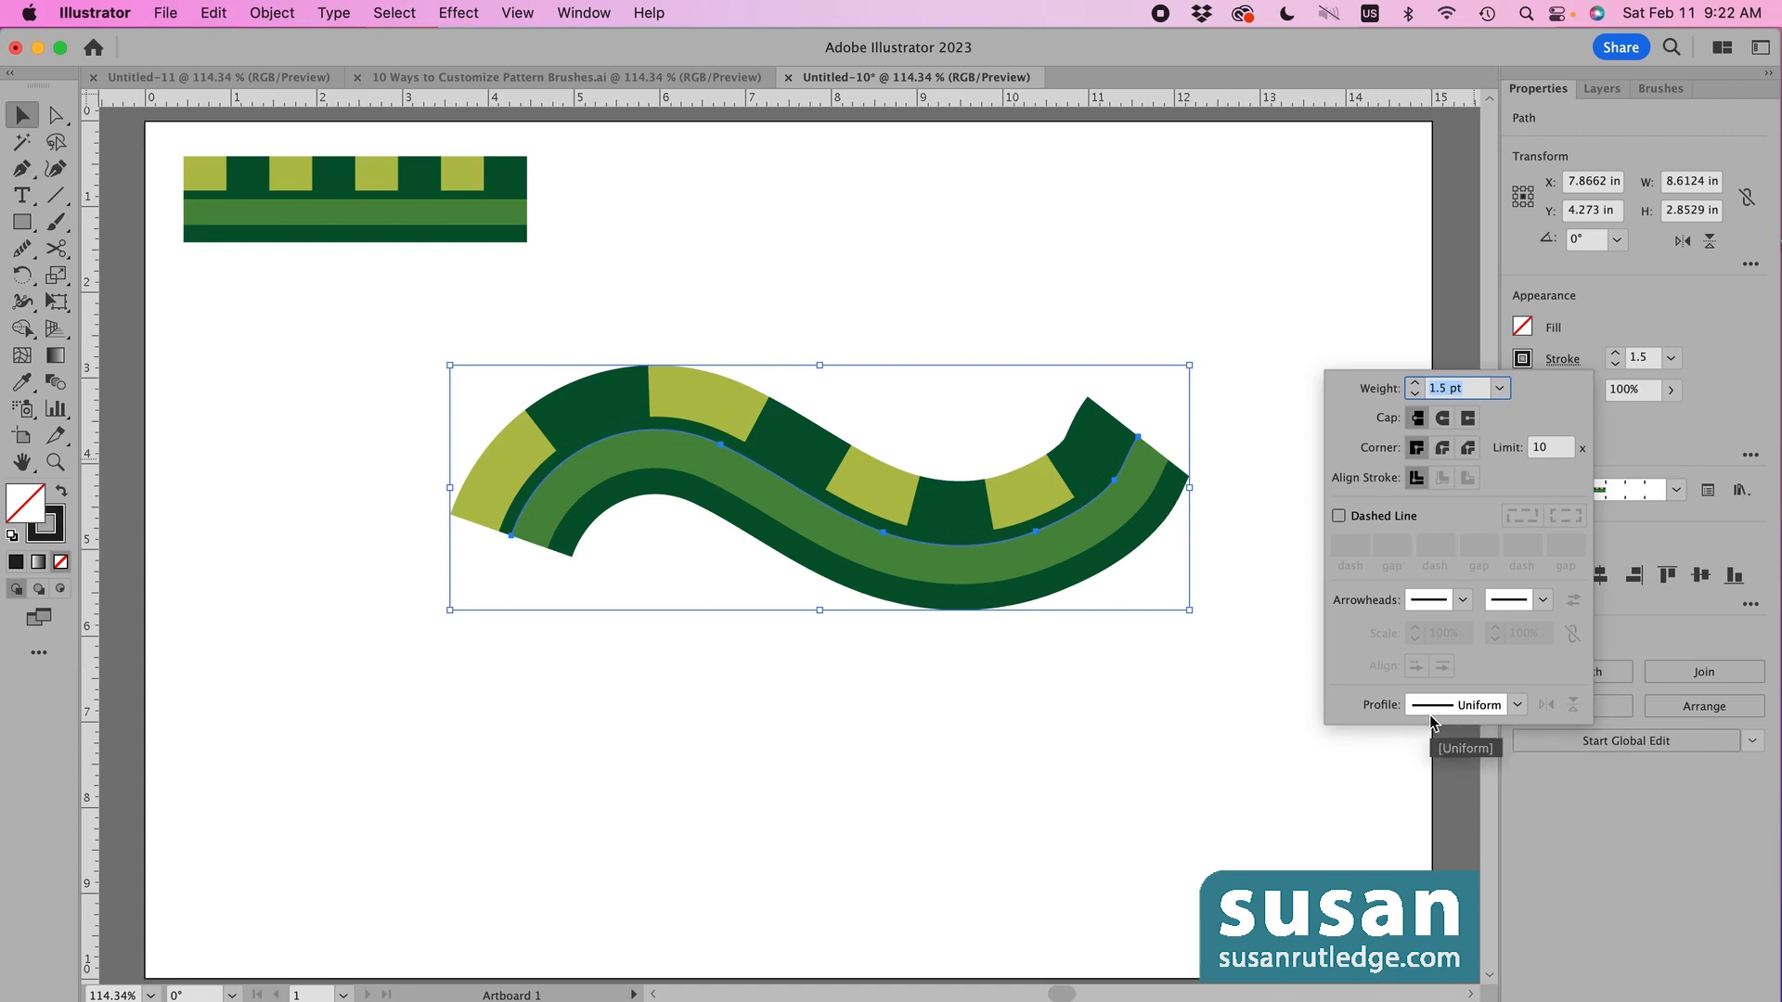
click(1519, 706)
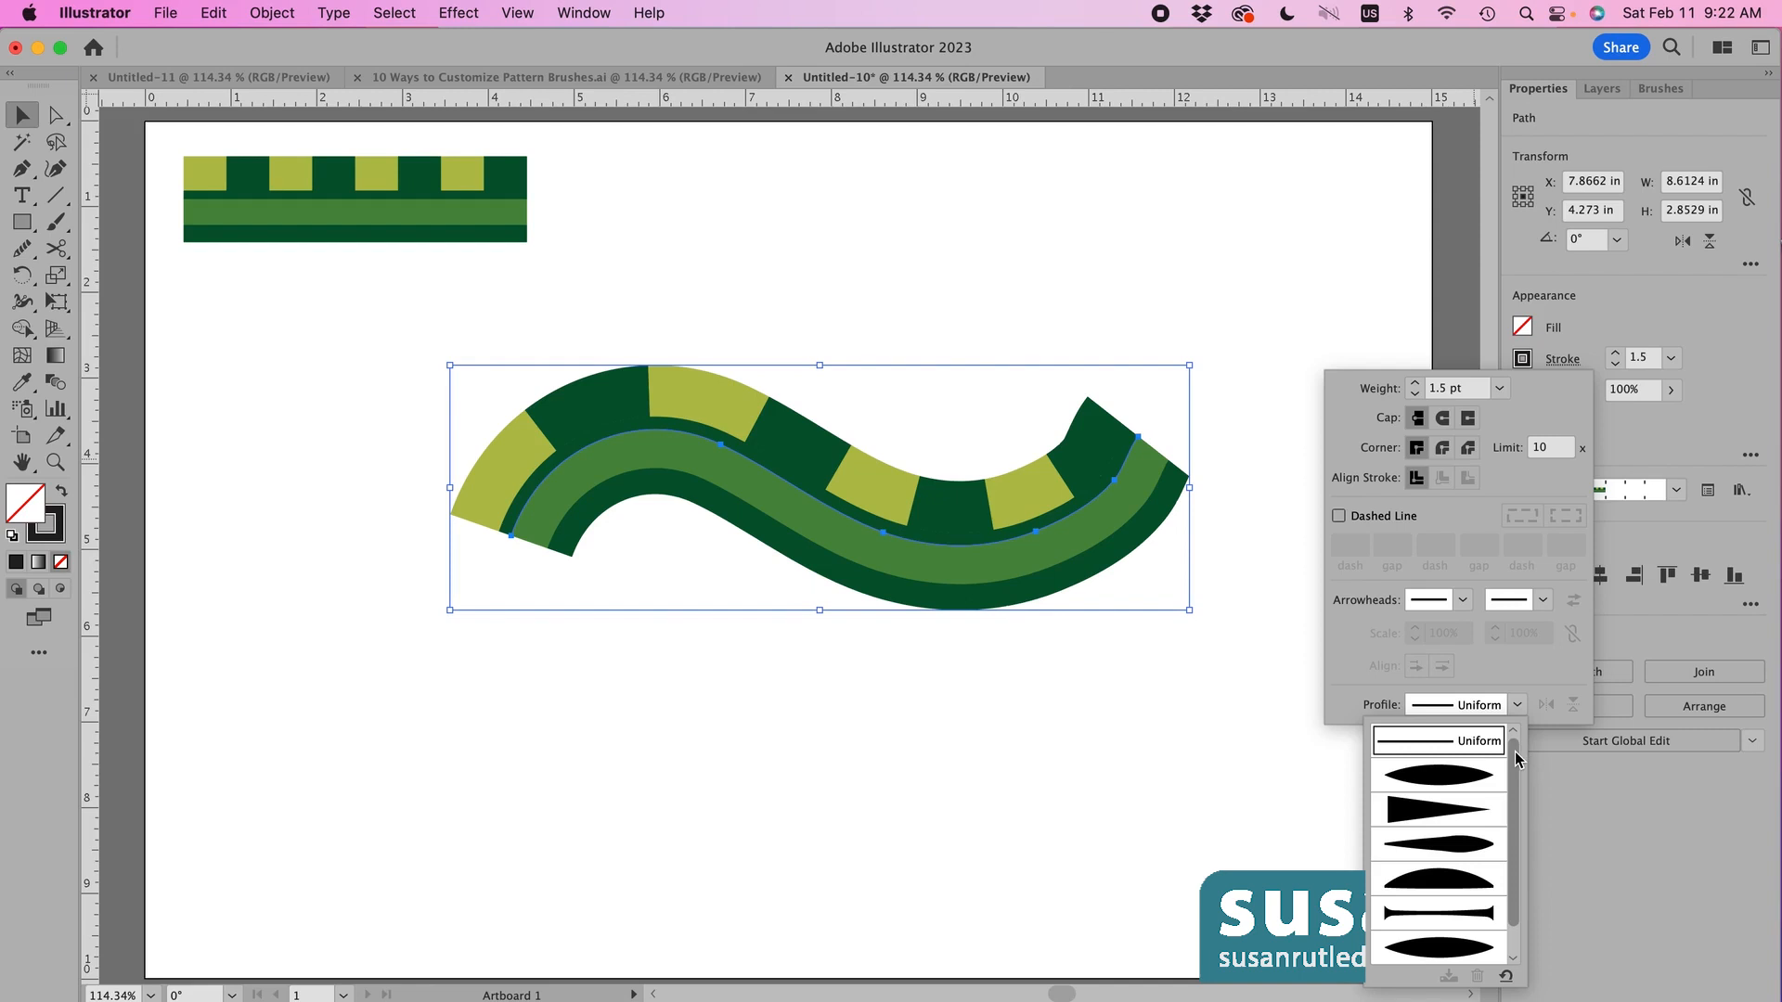
click(1450, 779)
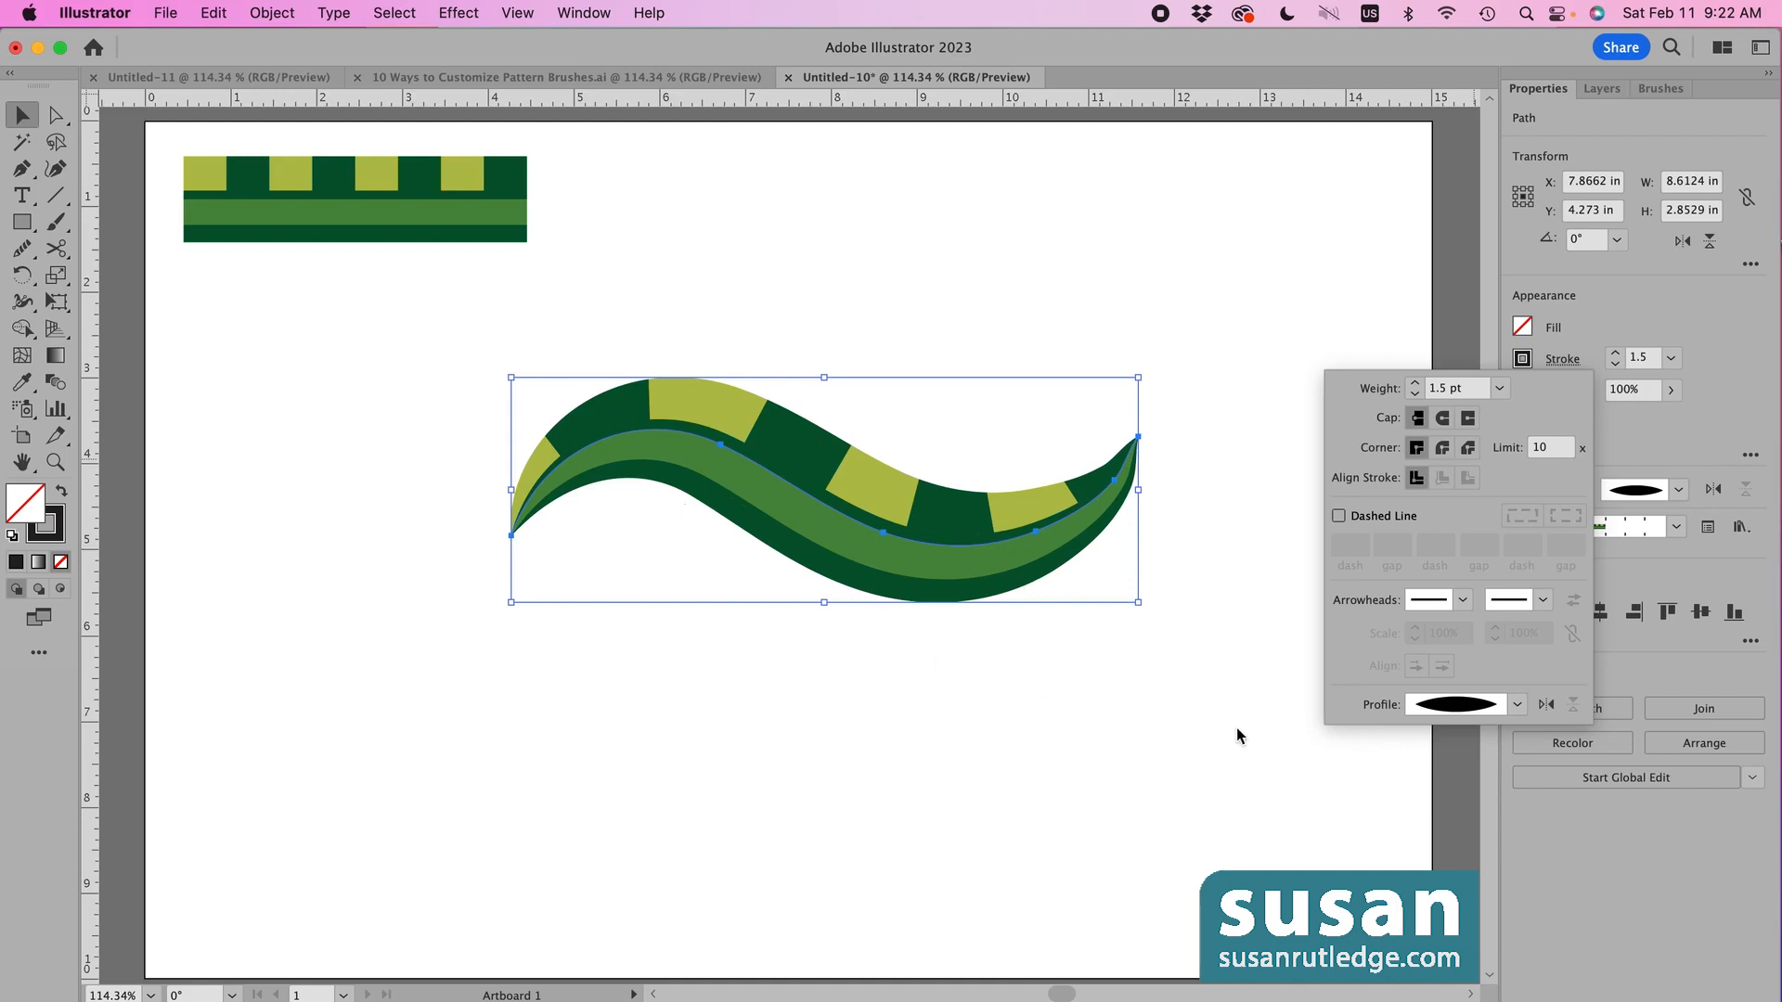
click(1518, 705)
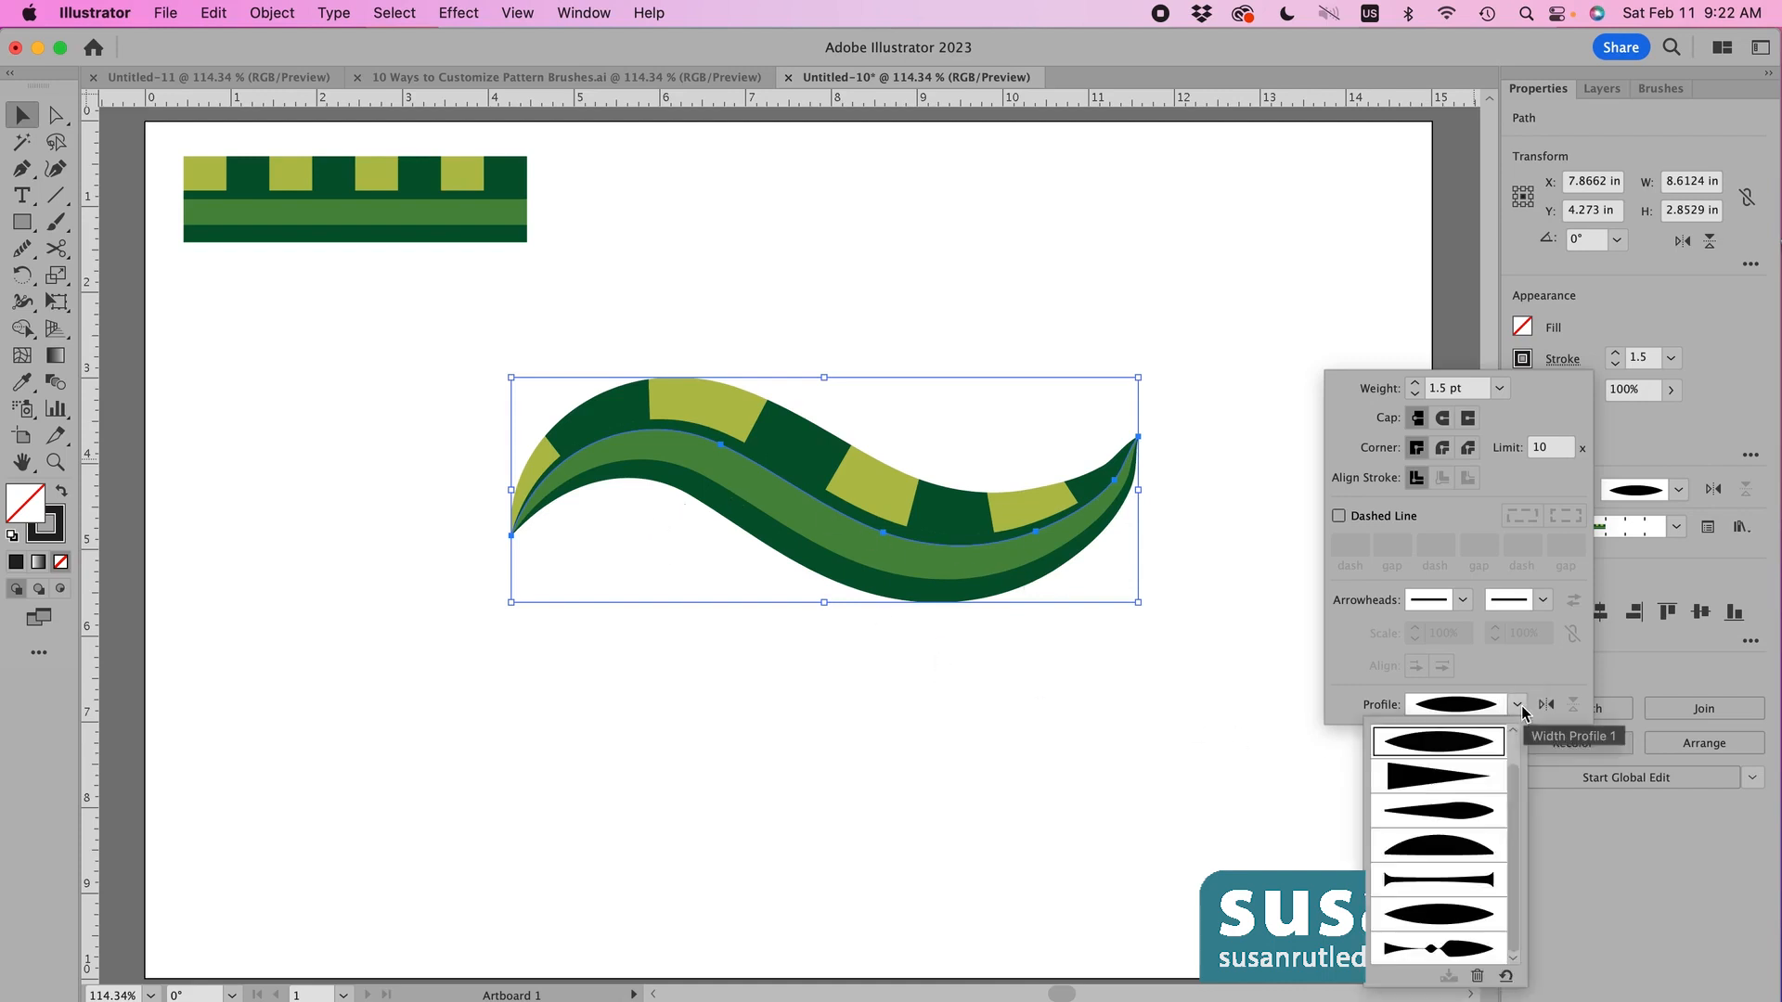
click(1438, 777)
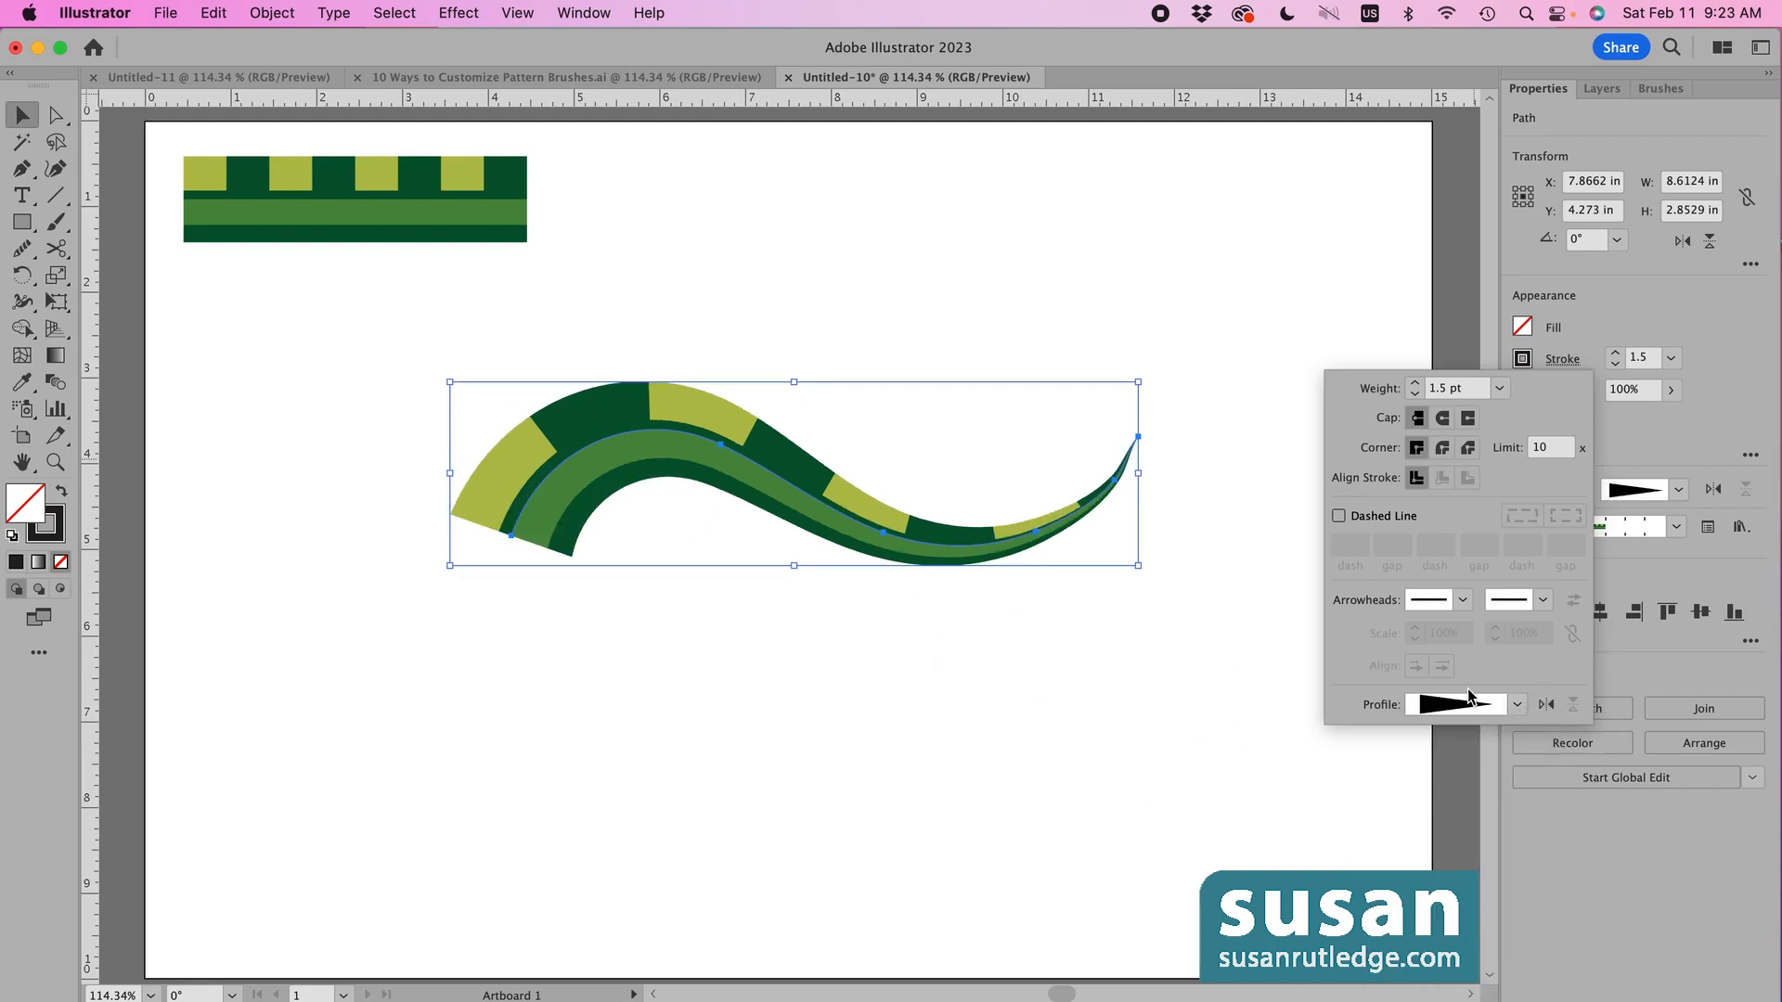
click(1519, 705)
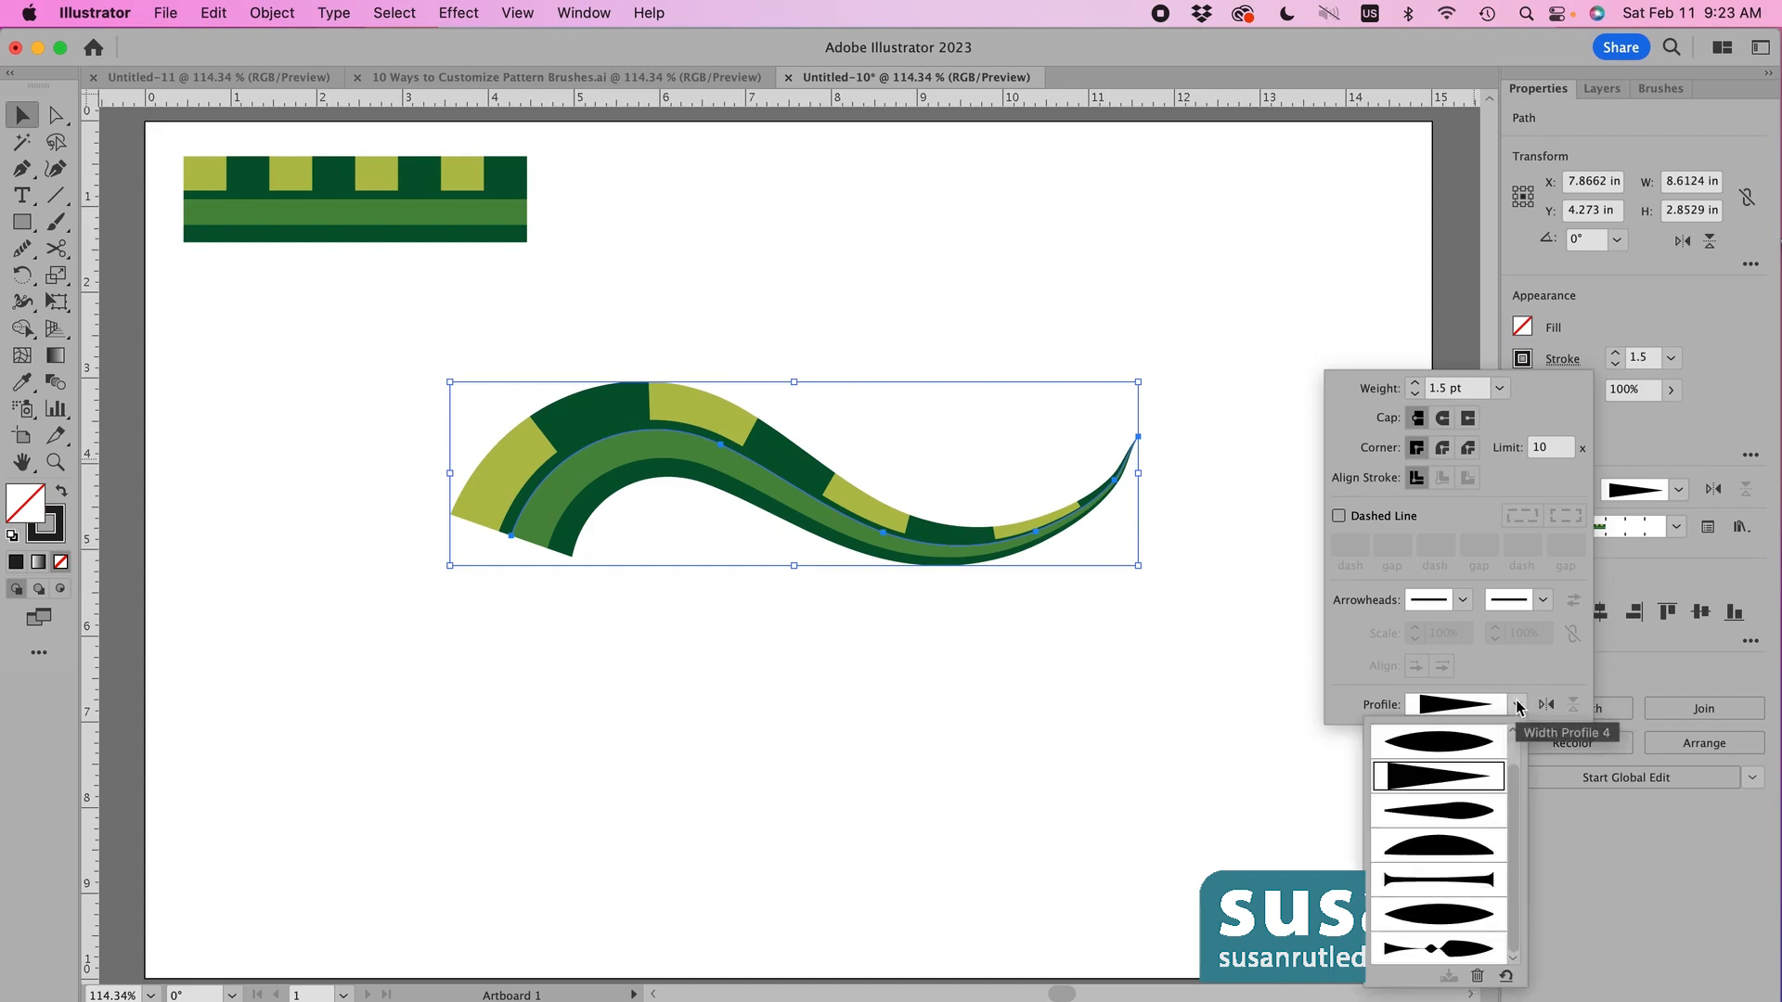
click(1448, 847)
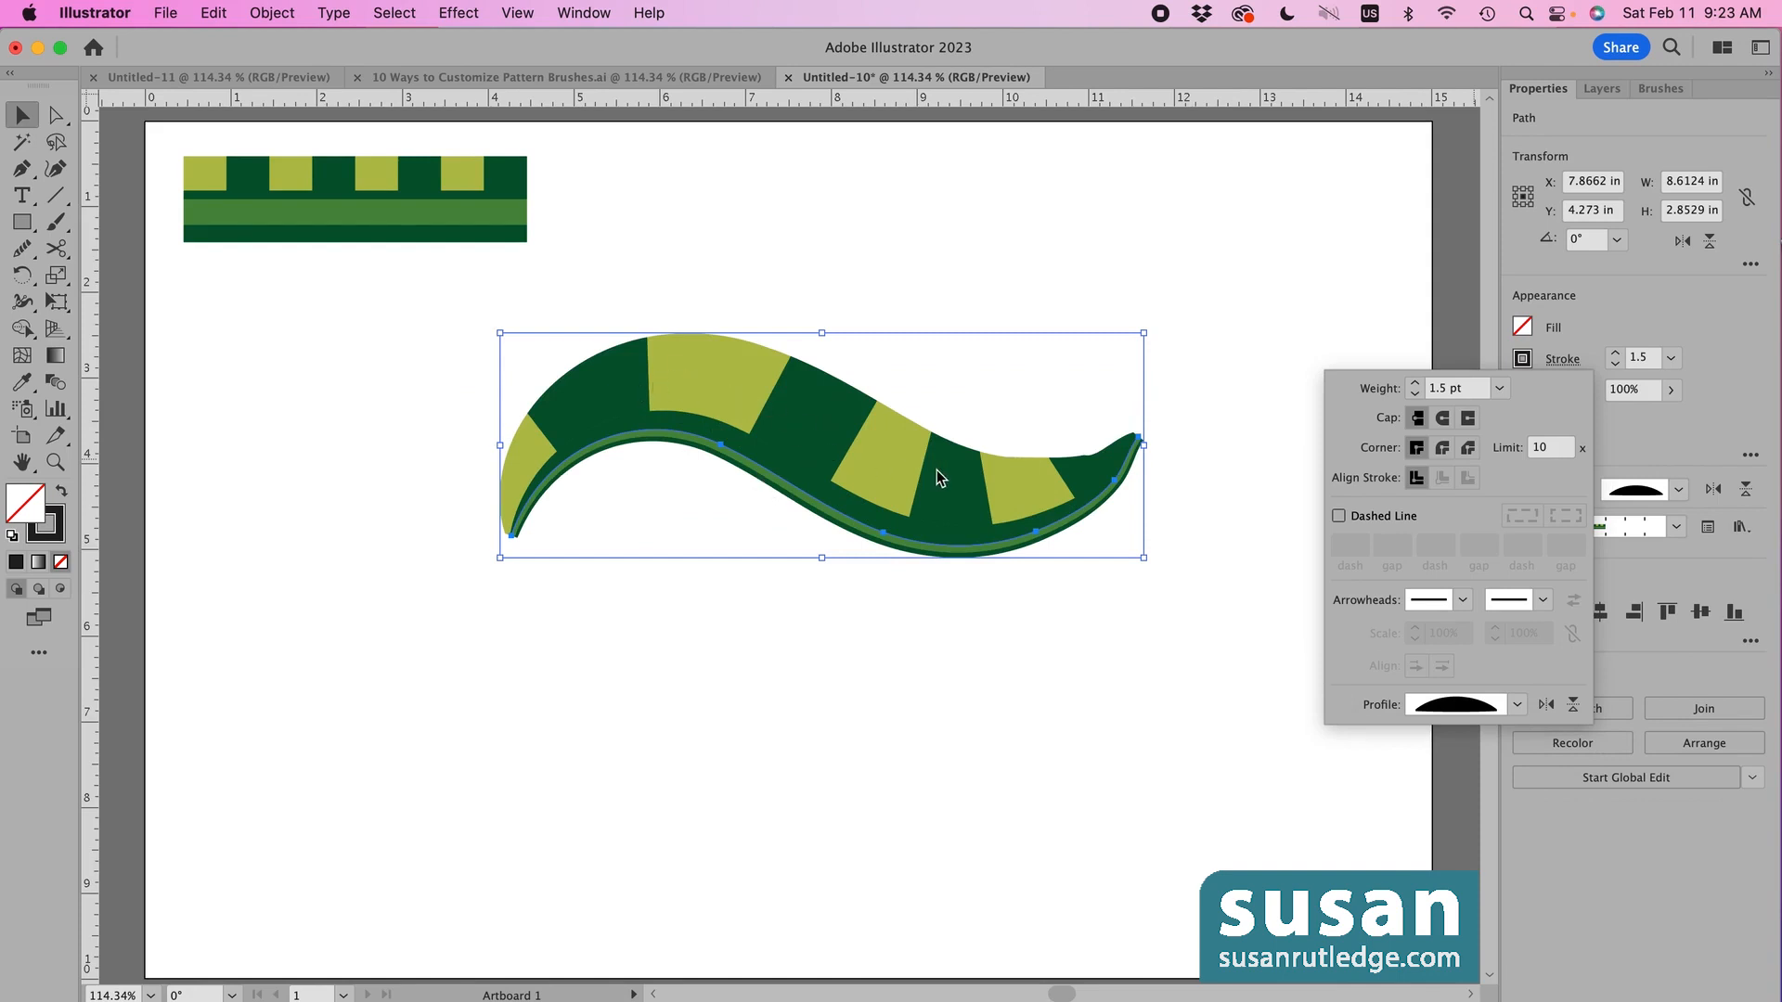
click(1529, 724)
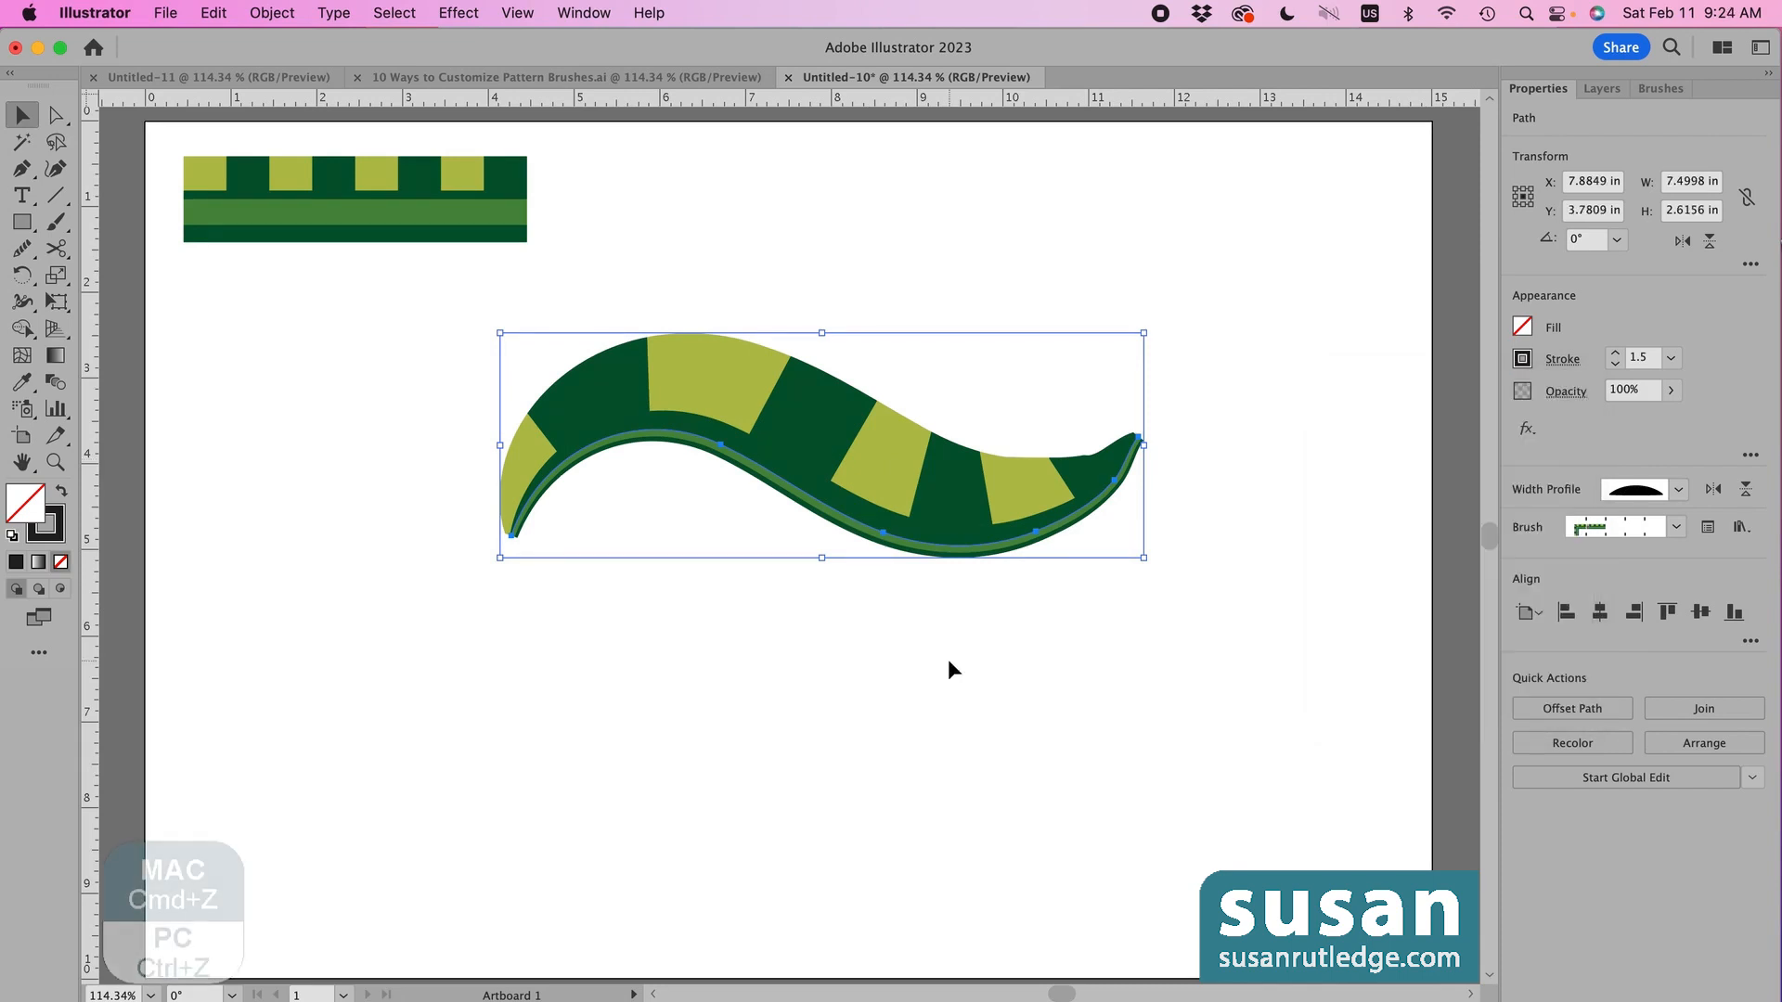
- Undo the dome profile and use the Width Tool to narrow the stroke's left end and middle
key(super+z)
key(super+z)
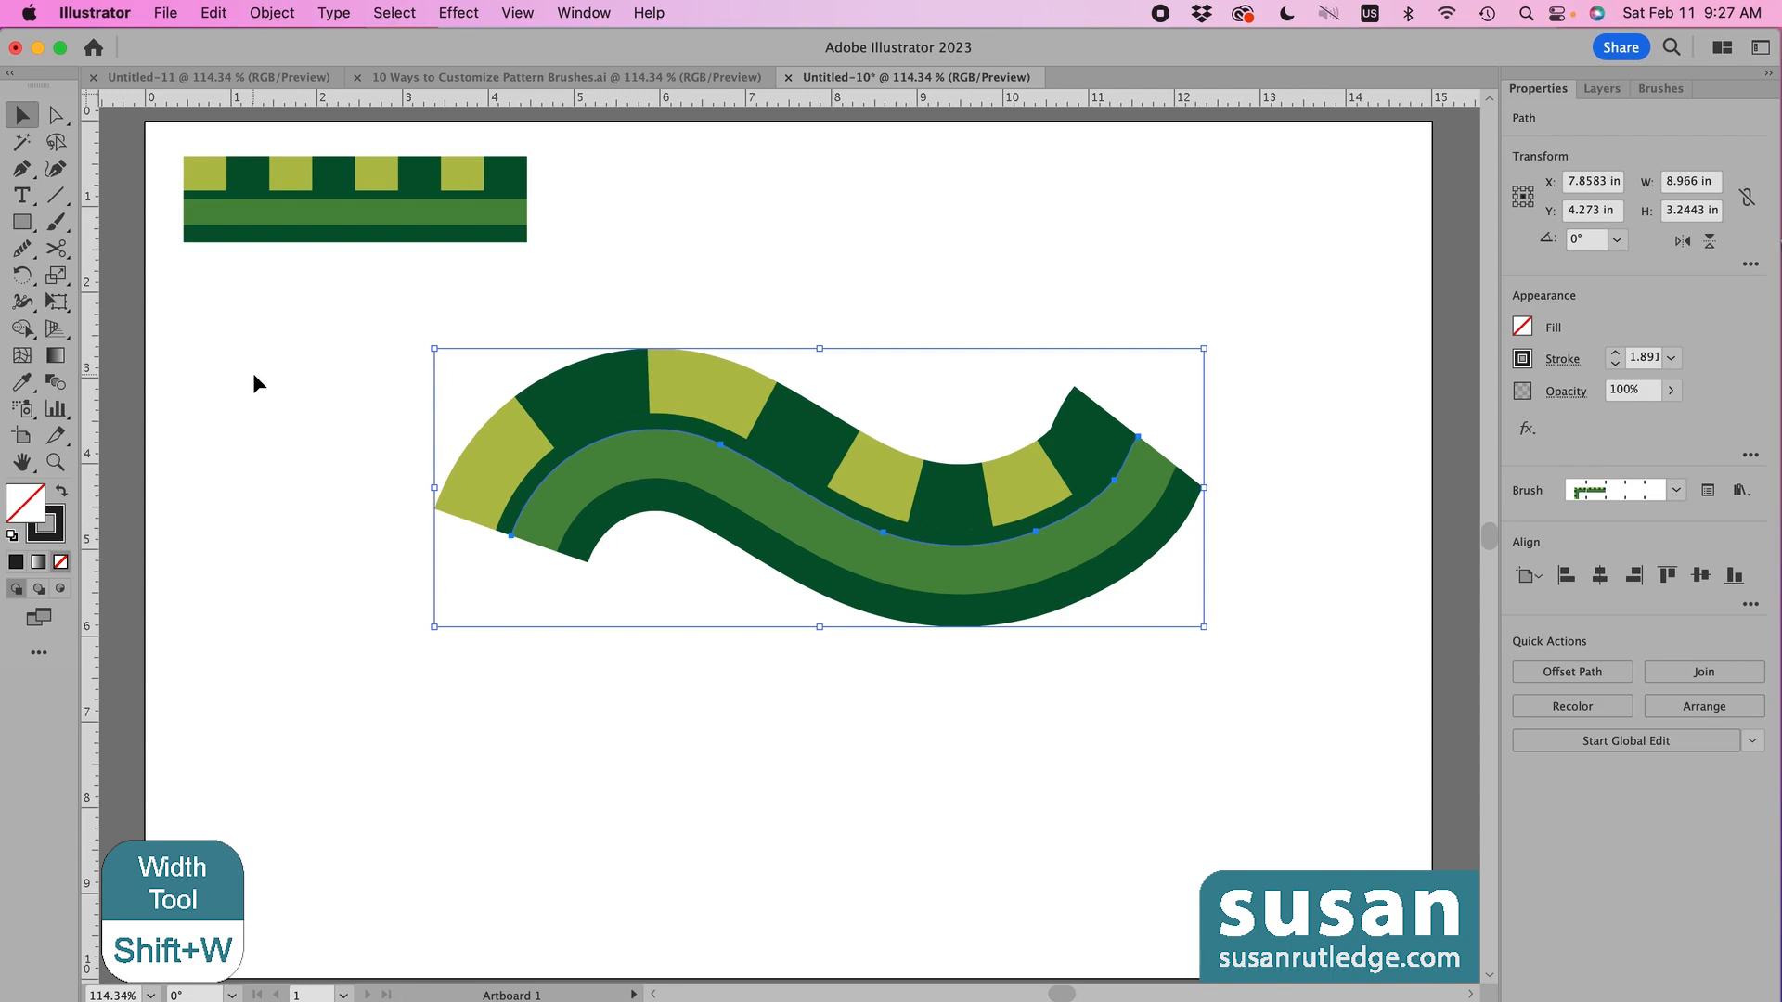
key(shift+w)
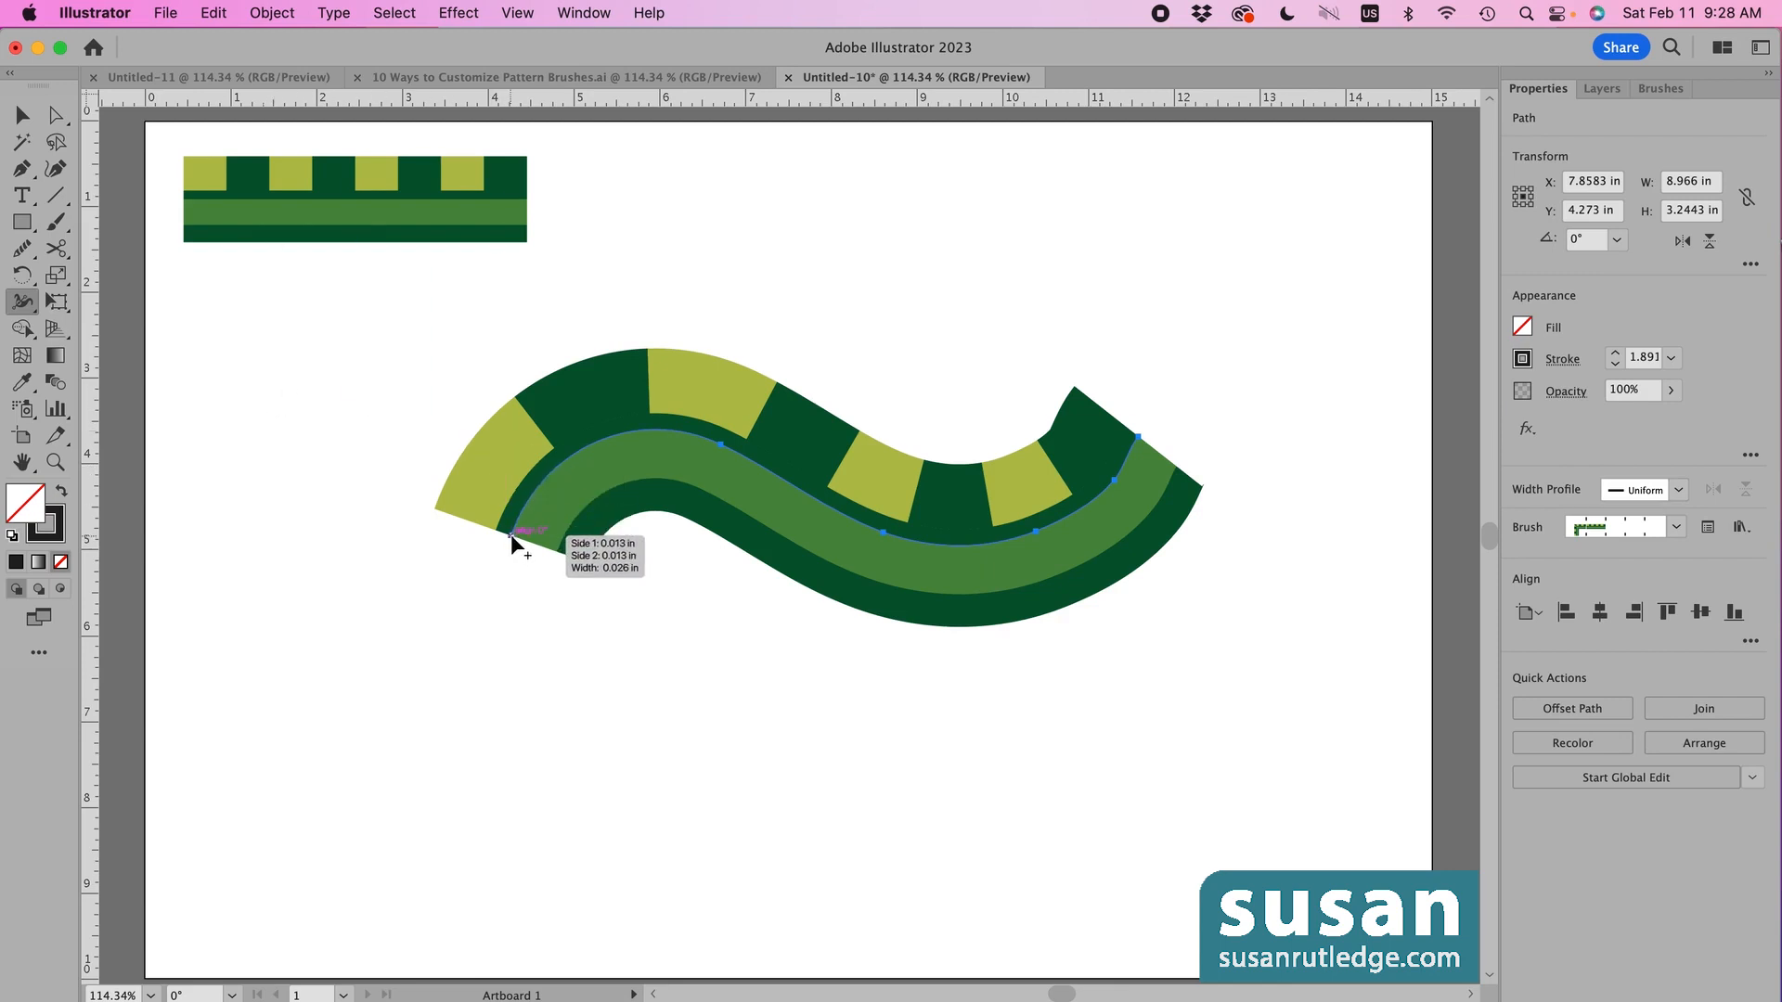
mouse_move(510, 534)
mouse_down()
mouse_move(560, 559)
mouse_move(532, 548)
mouse_move(546, 555)
mouse_up()
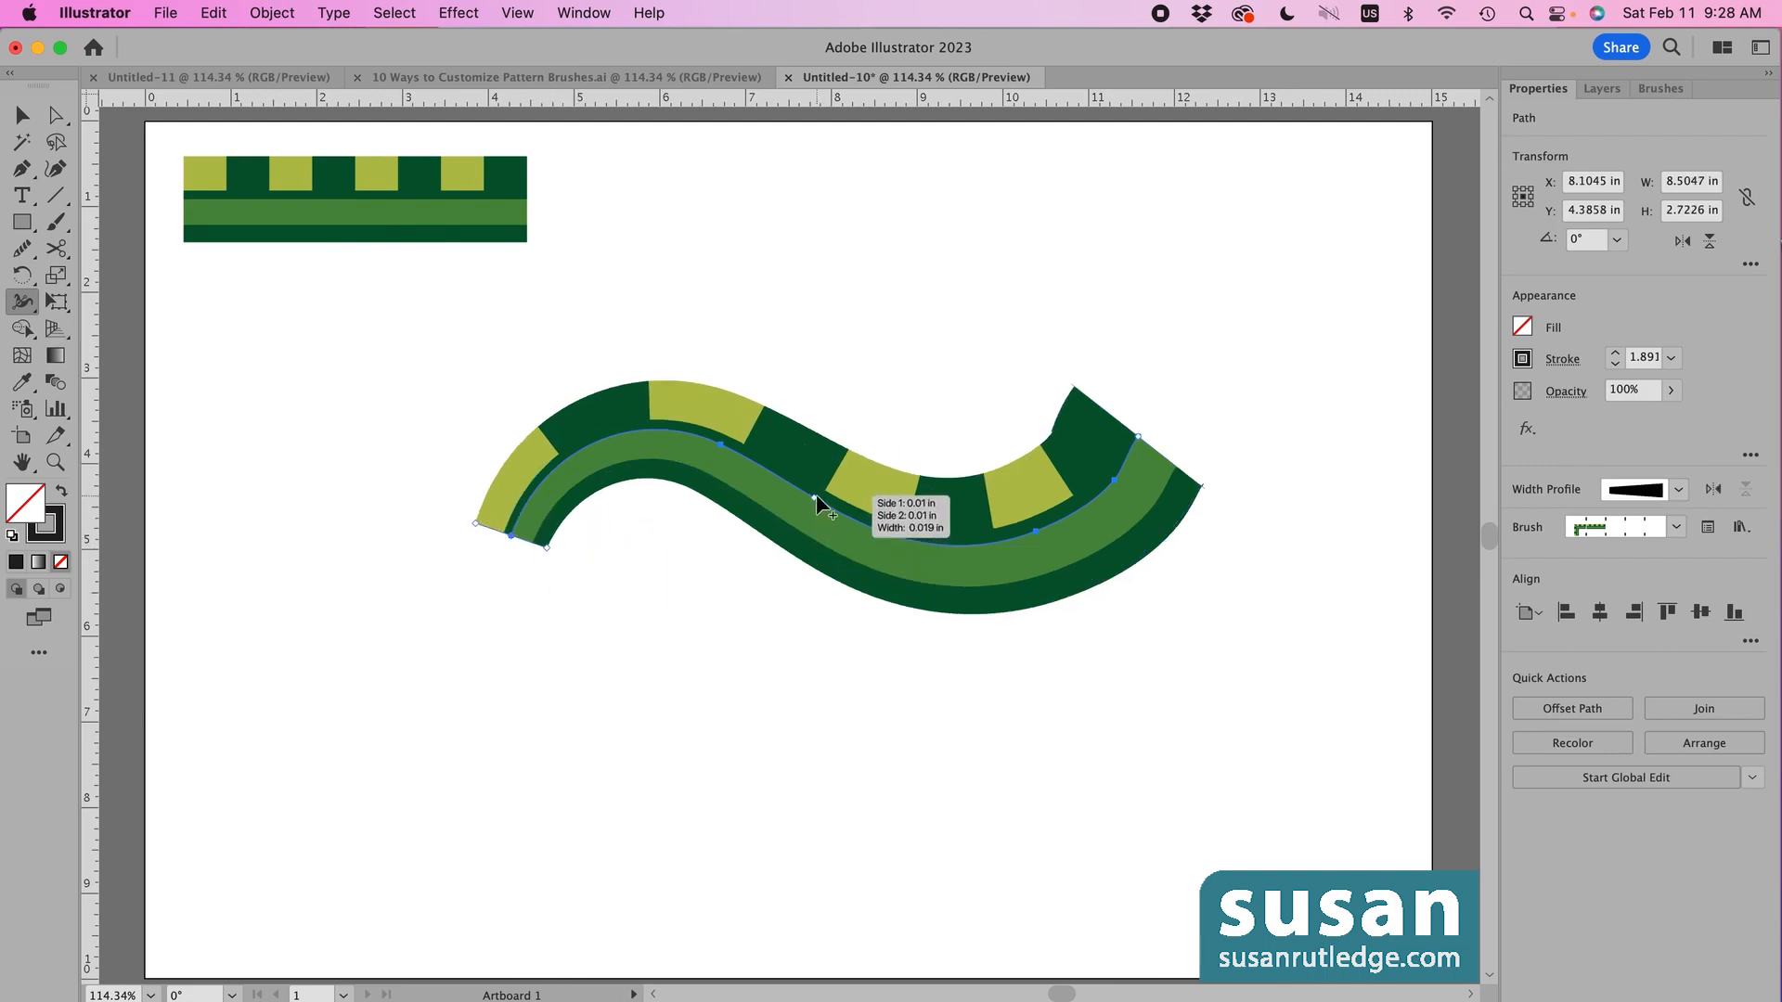
mouse_move(814, 500)
mouse_down()
mouse_move(785, 534)
mouse_move(811, 508)
mouse_up()
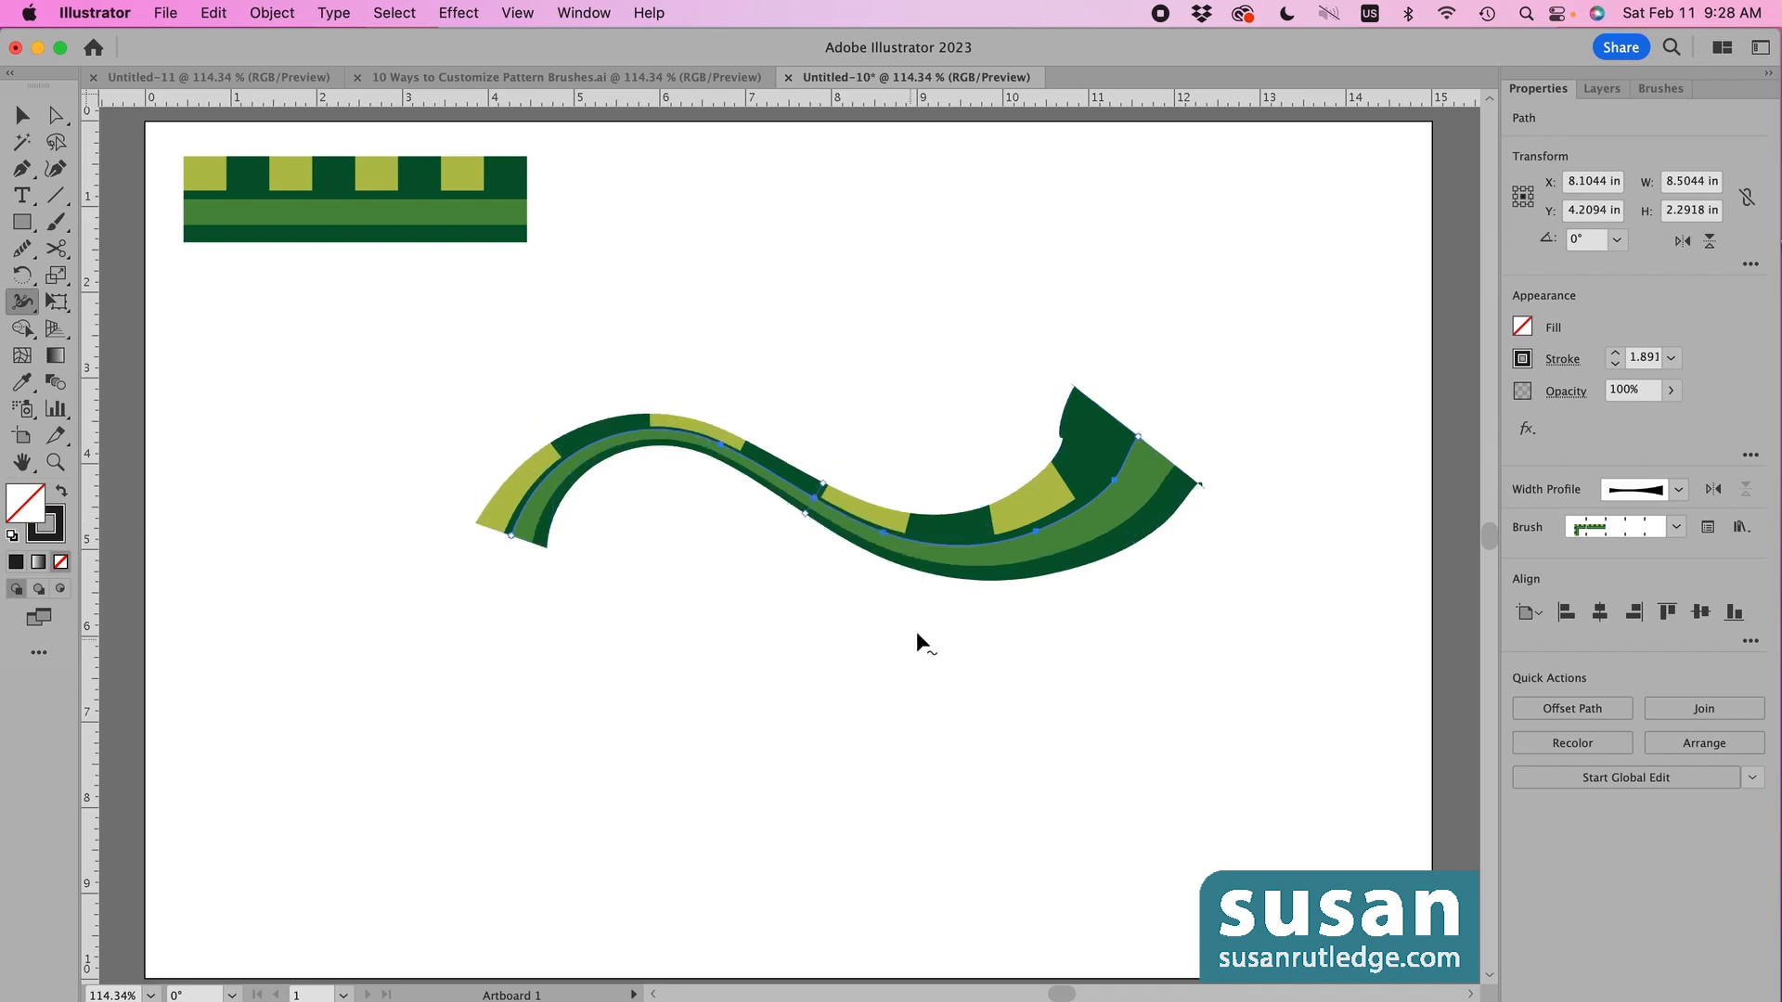
- Widen the stroke at a lower-right width point and slide that bulge further right
click(970, 554)
drag(970, 548, 961, 616)
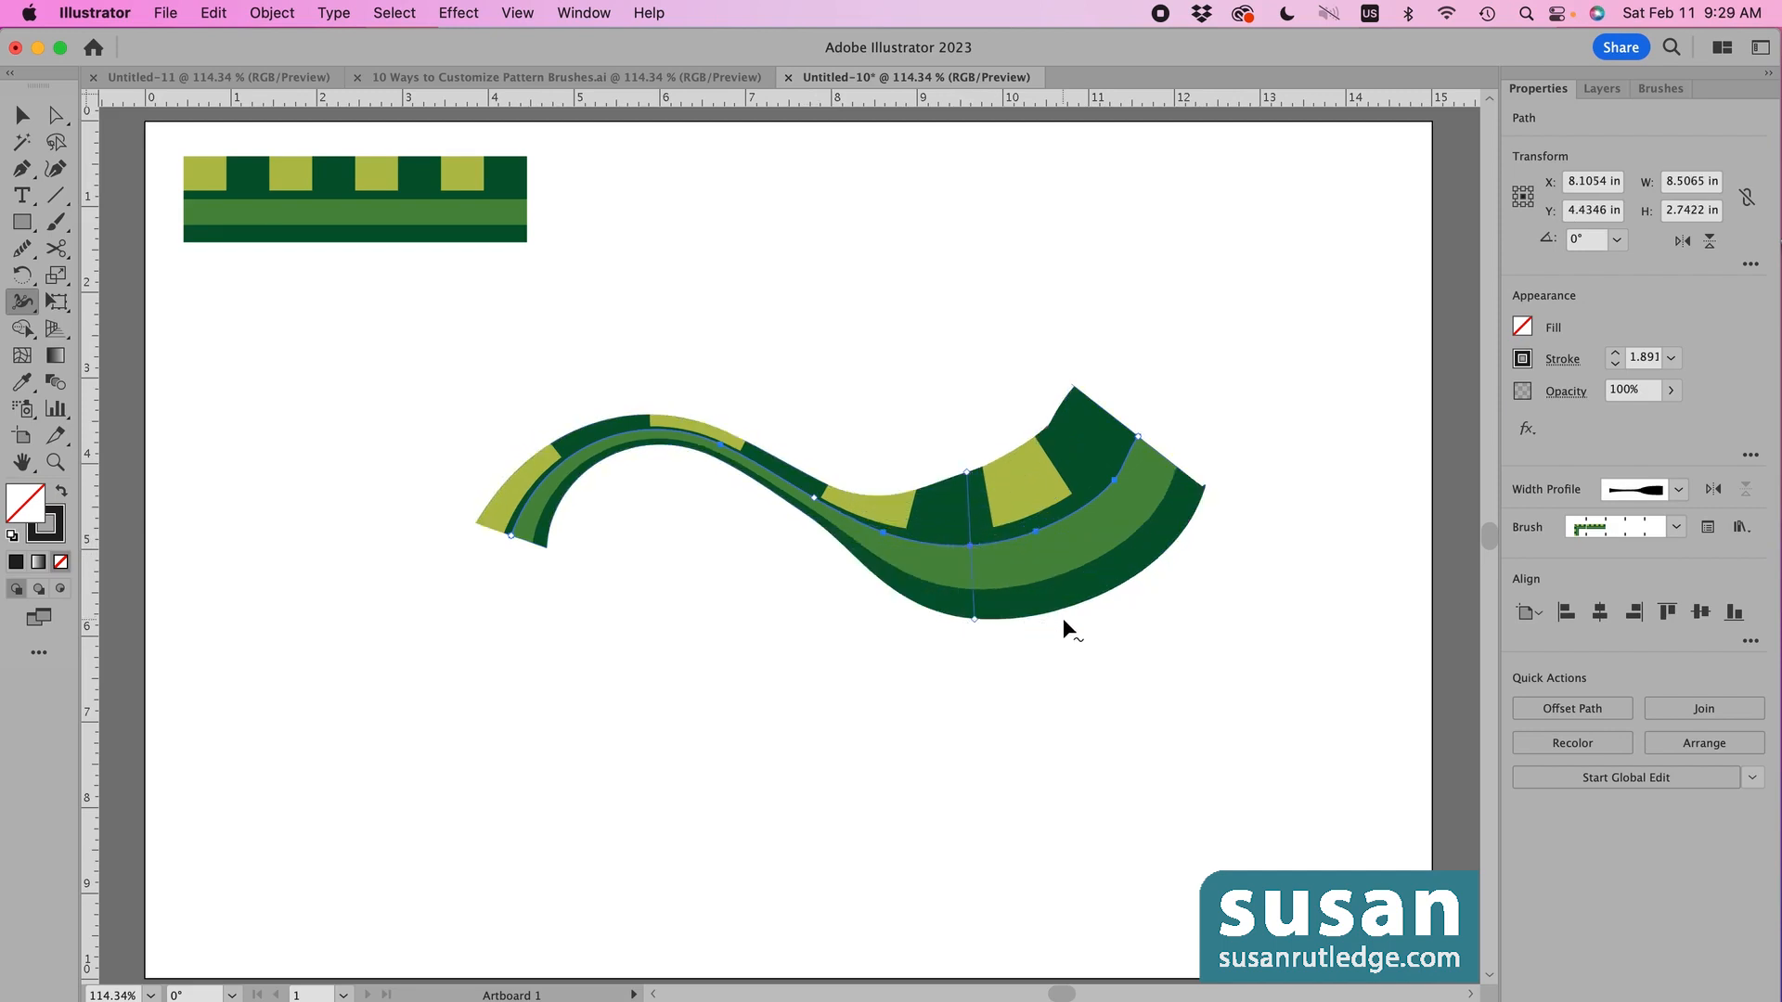
click(969, 545)
drag(969, 546, 1025, 538)
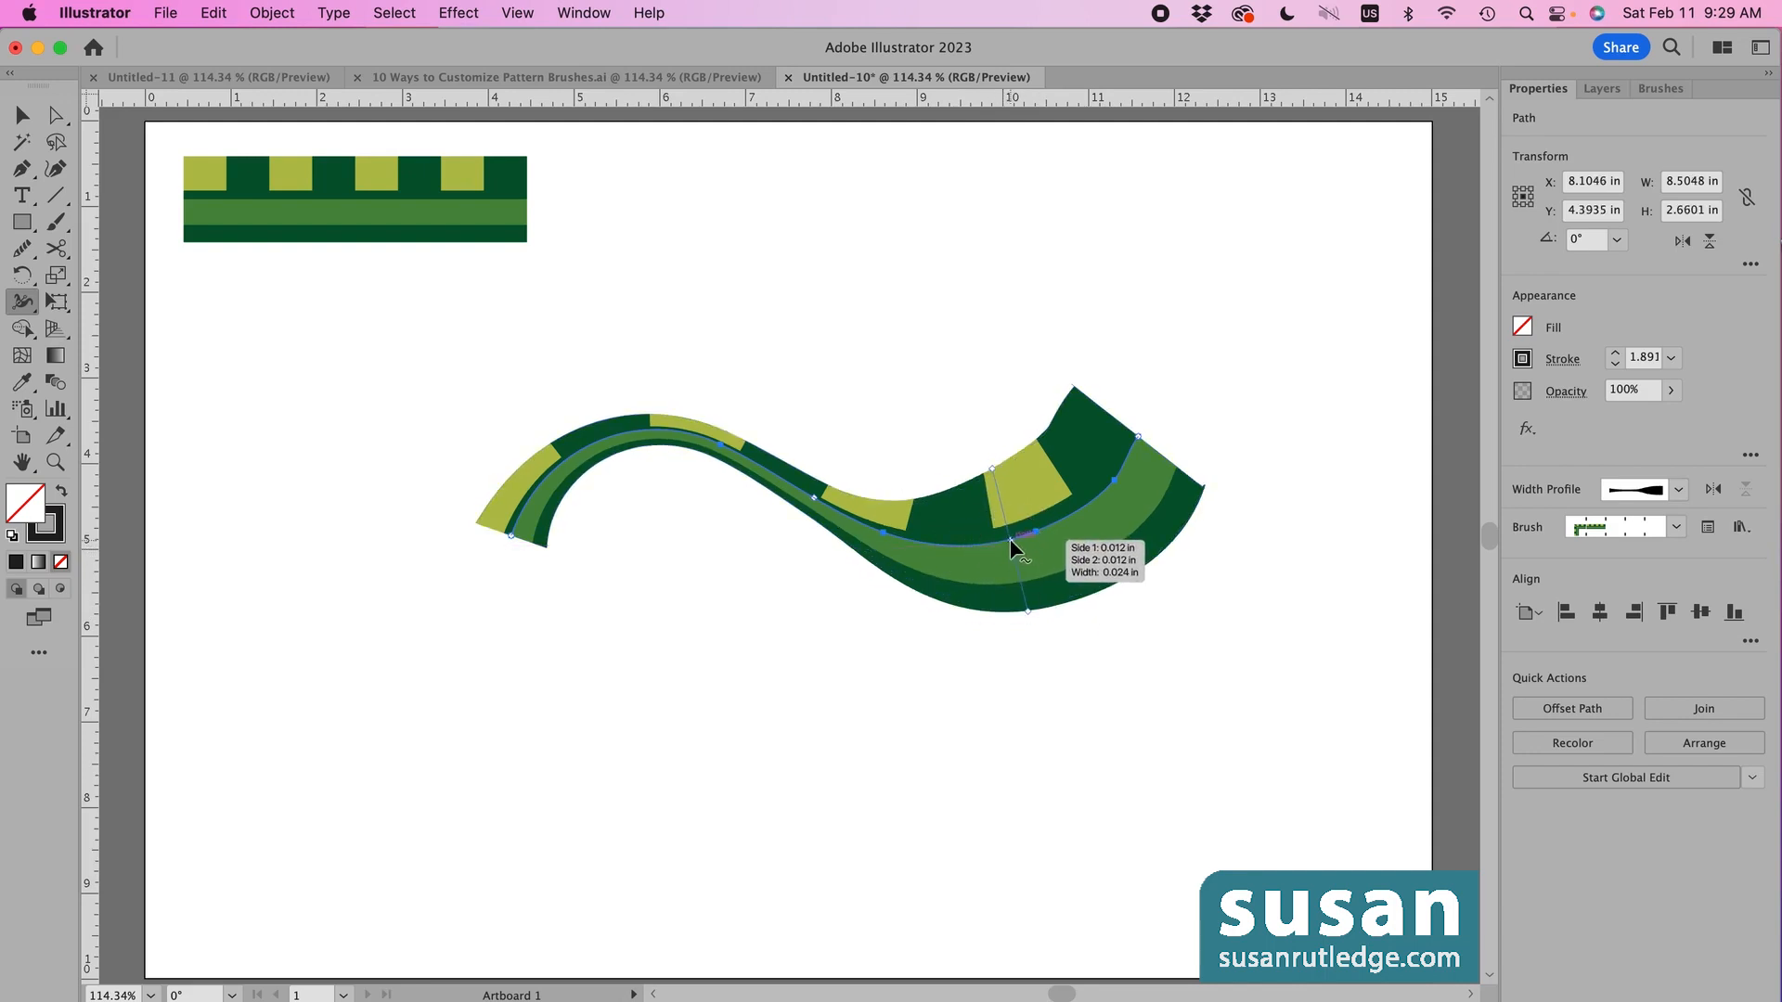
key(Delete)
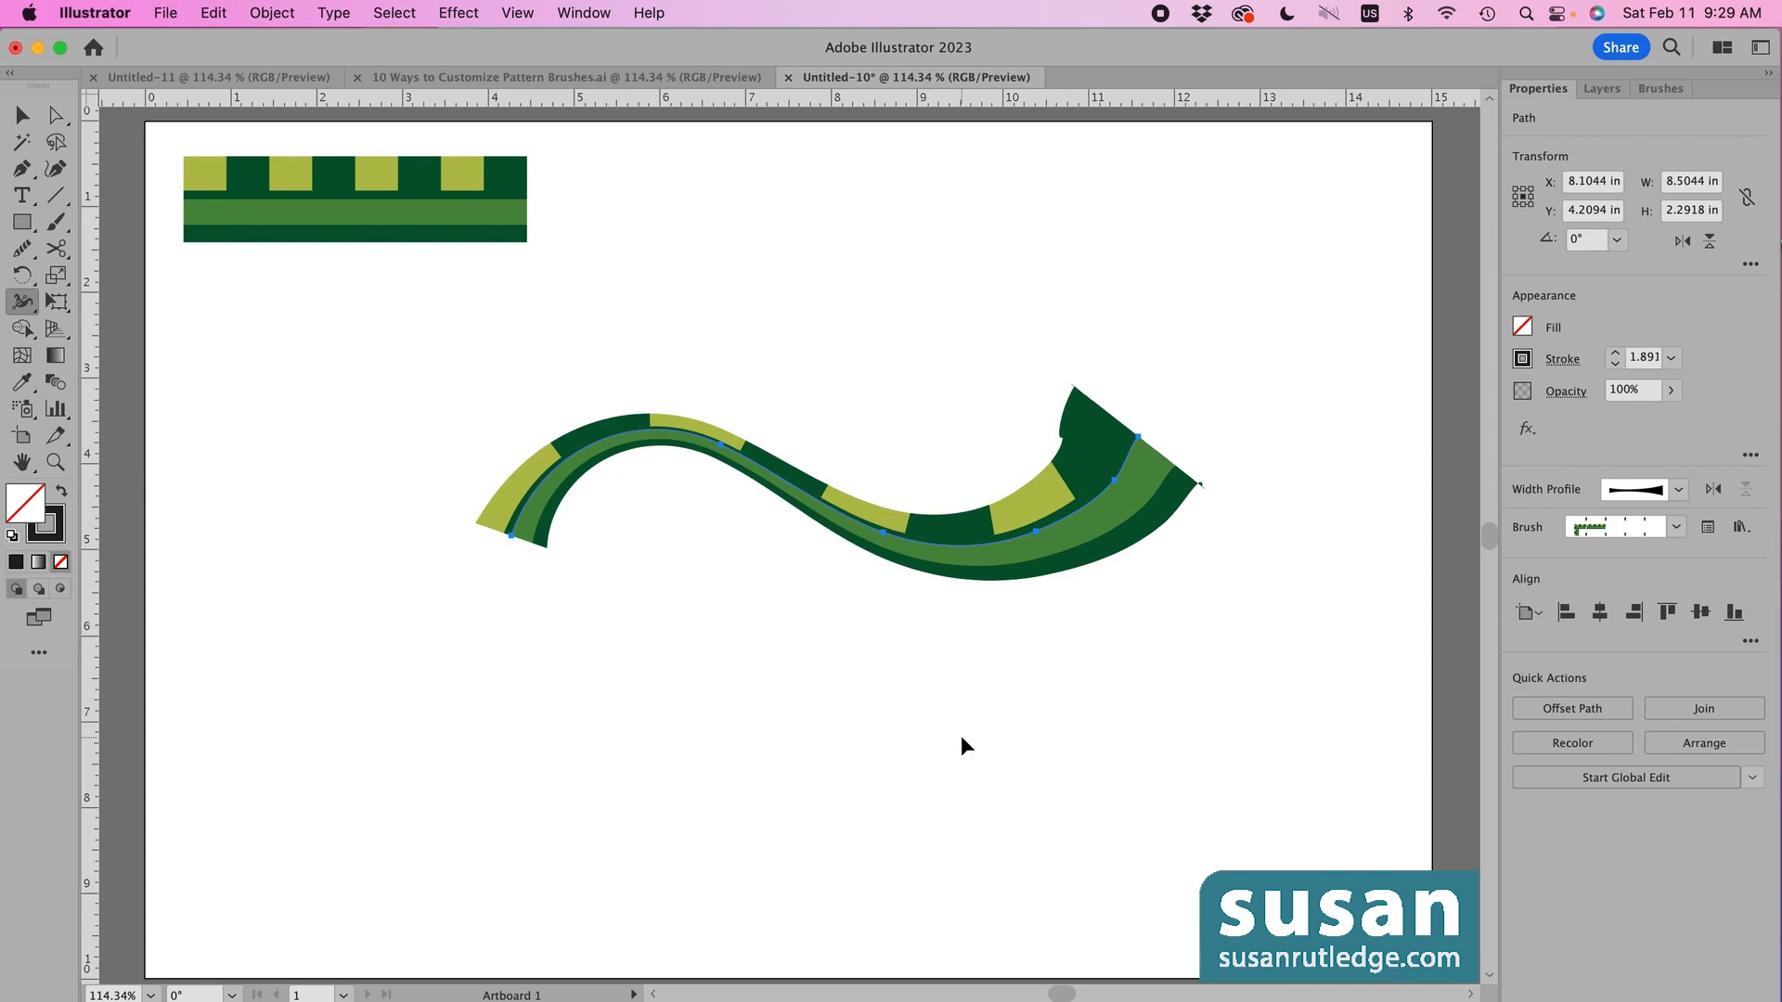
key(super+z)
key(super+z)
key(super+z)
key(super+z)
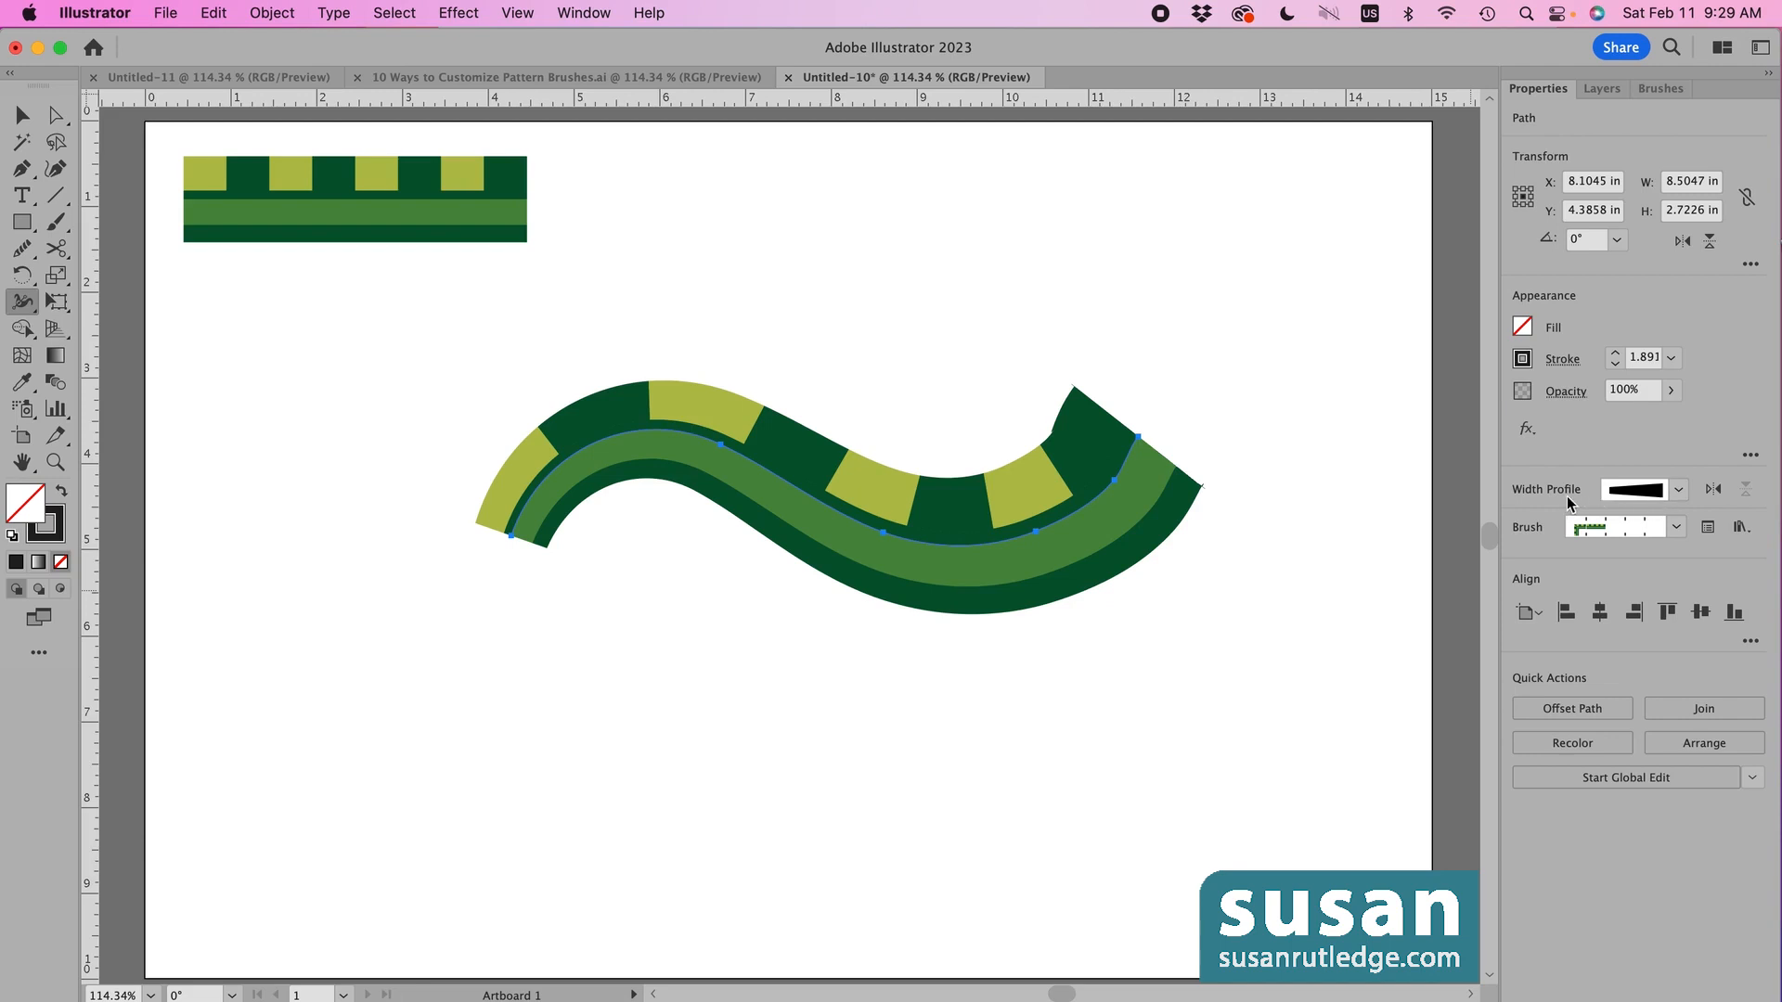
- Save the stroke's hand-shaped width as a new width profile under a custom name
click(1679, 492)
click(1681, 492)
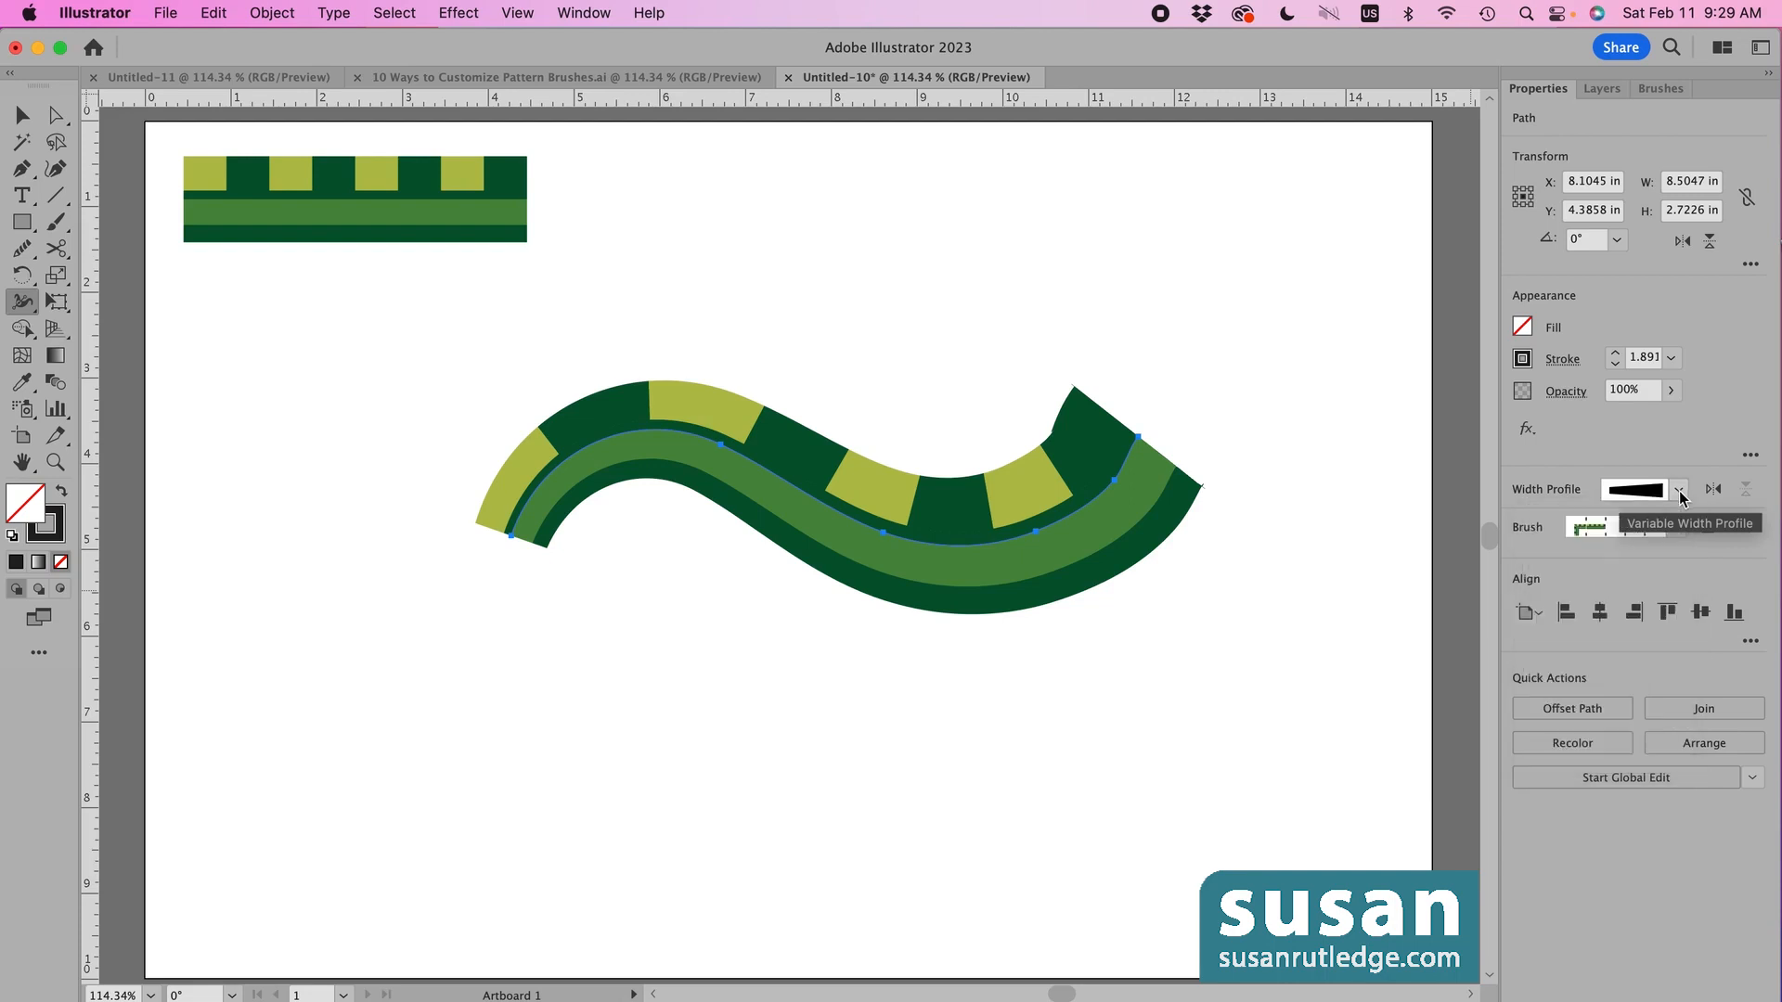
click(1563, 361)
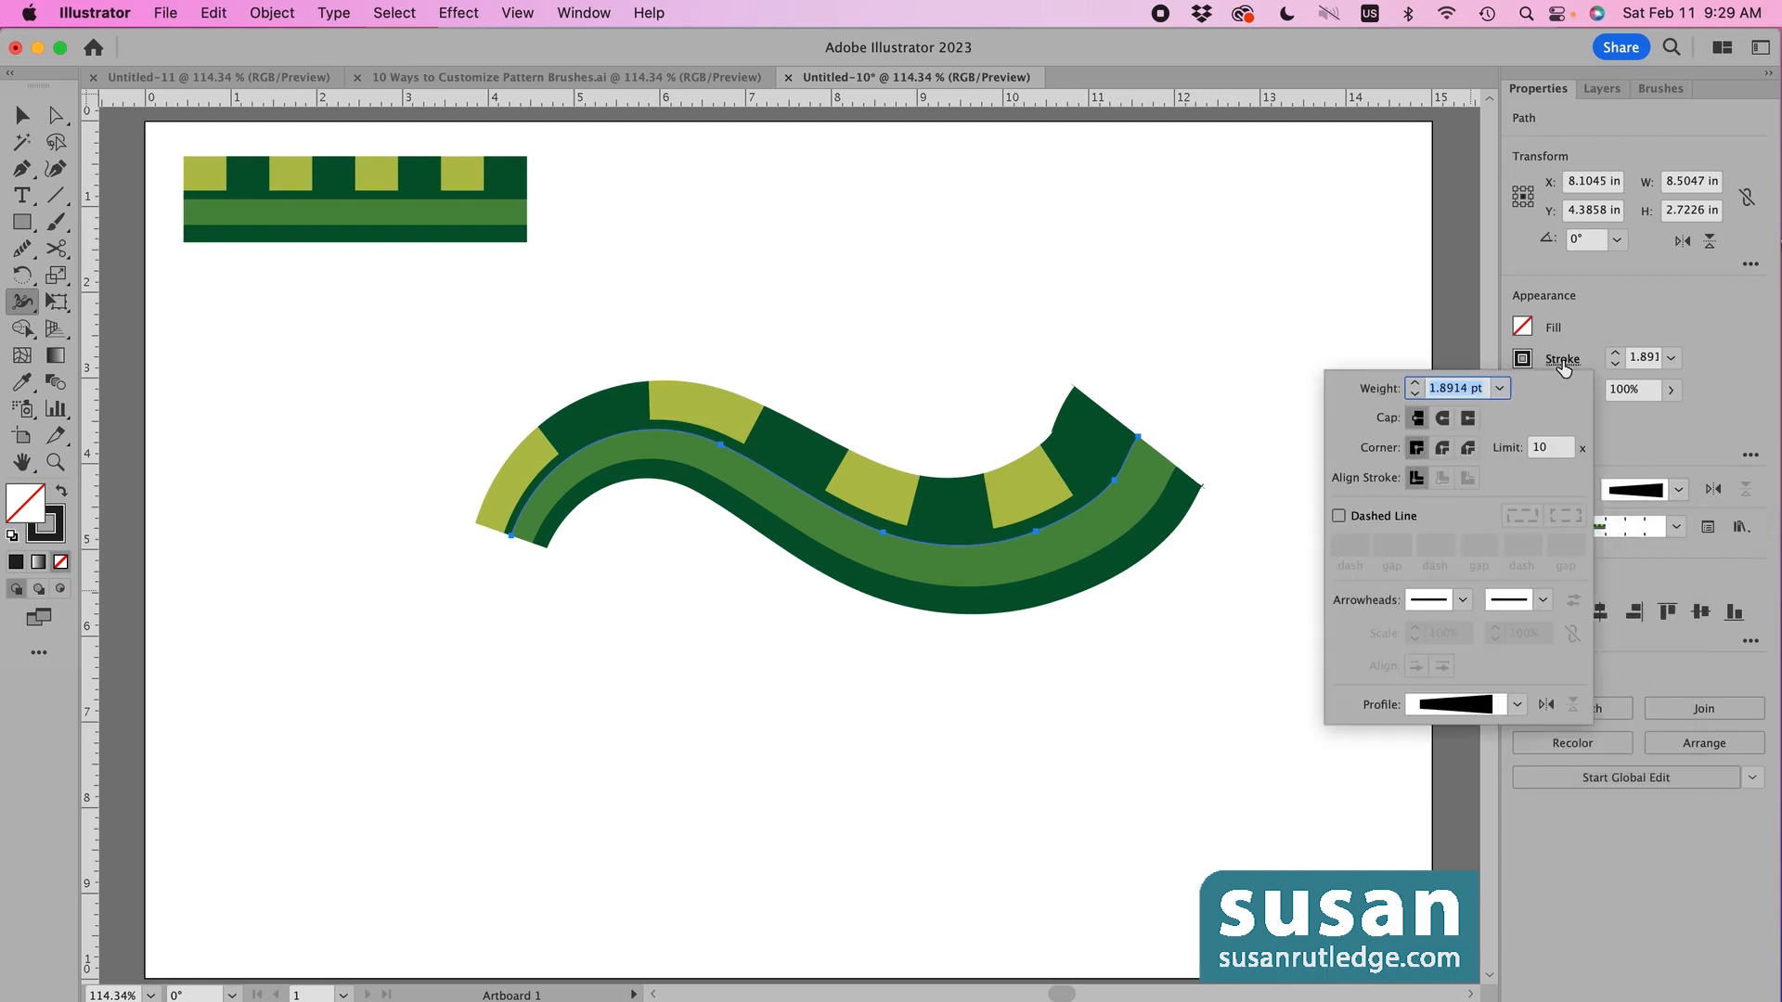
click(1518, 707)
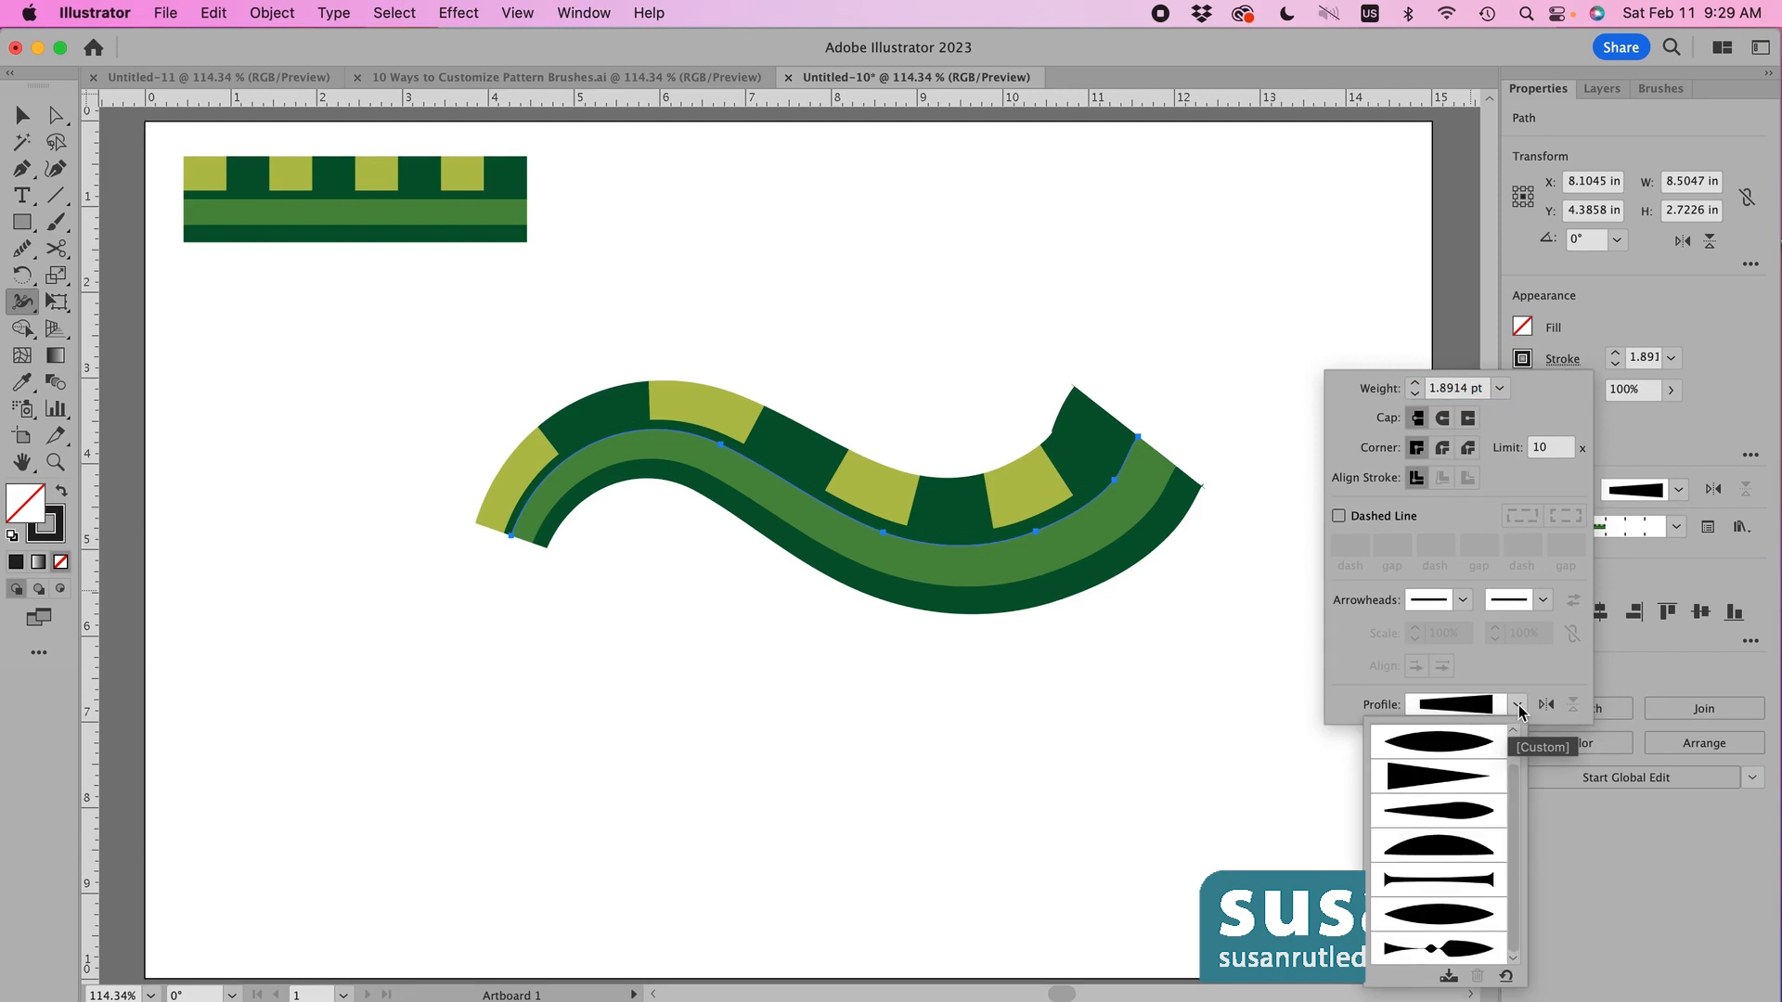
click(1449, 977)
drag(225, 141, 926, 156)
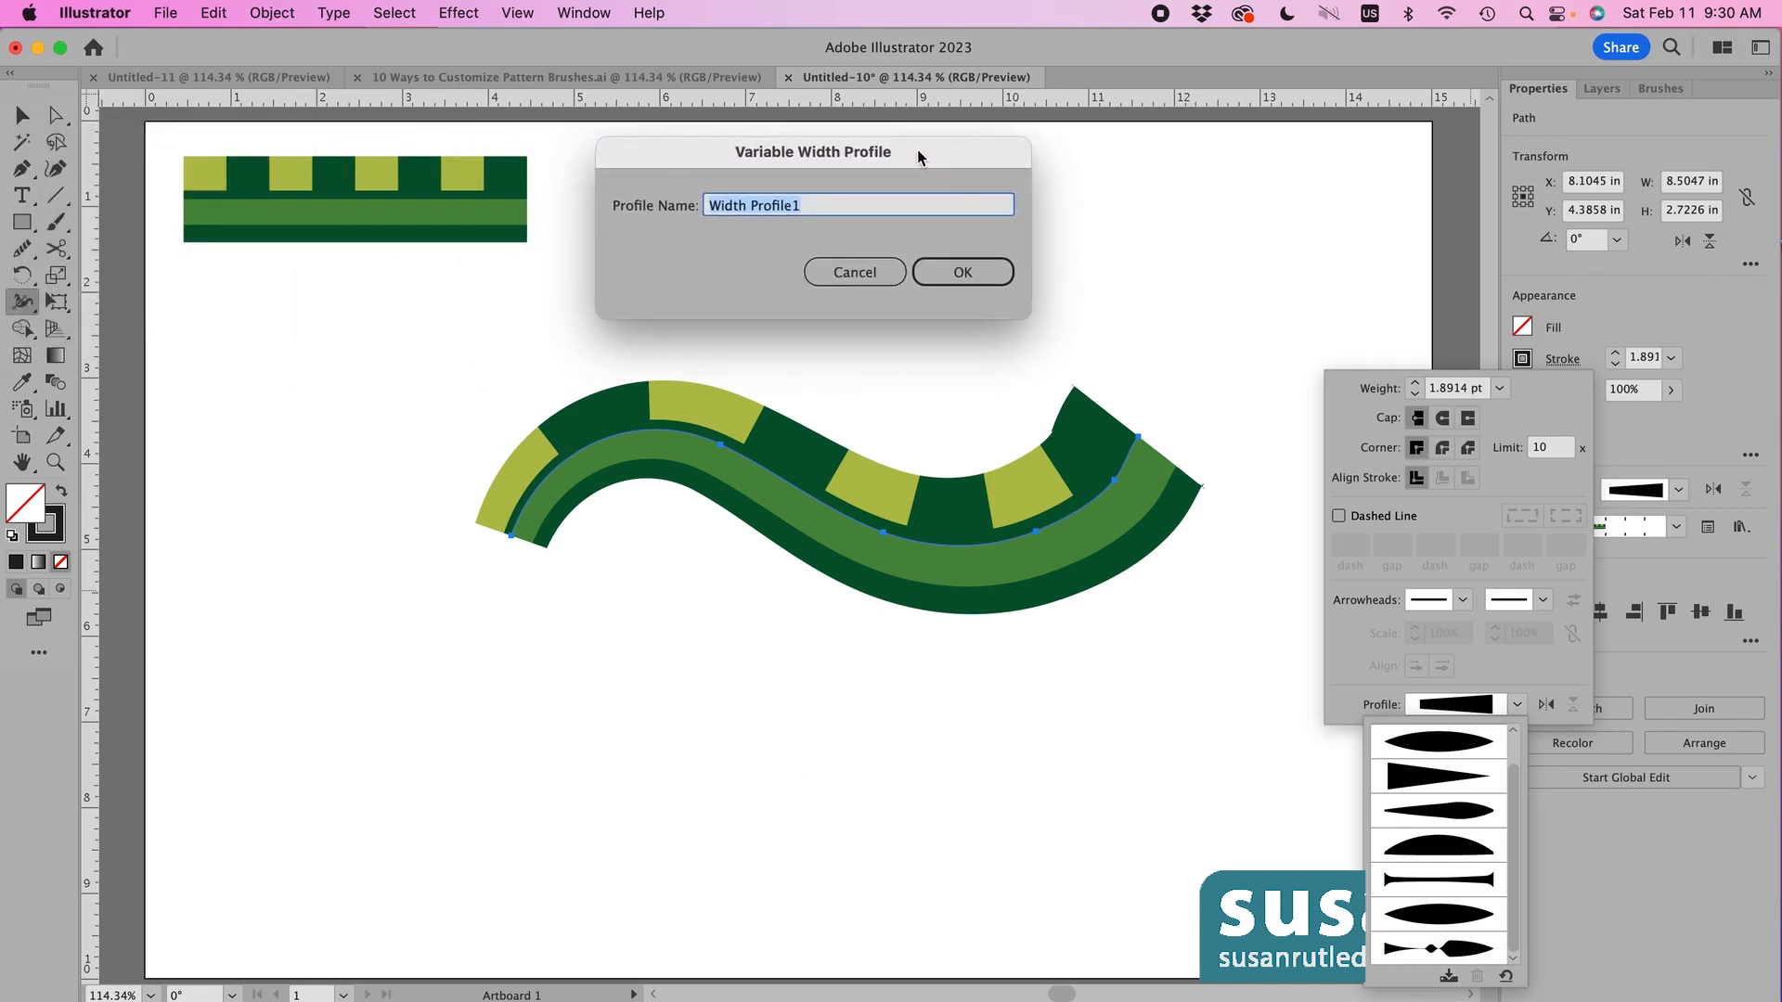
text(Susan's Width)
click(962, 272)
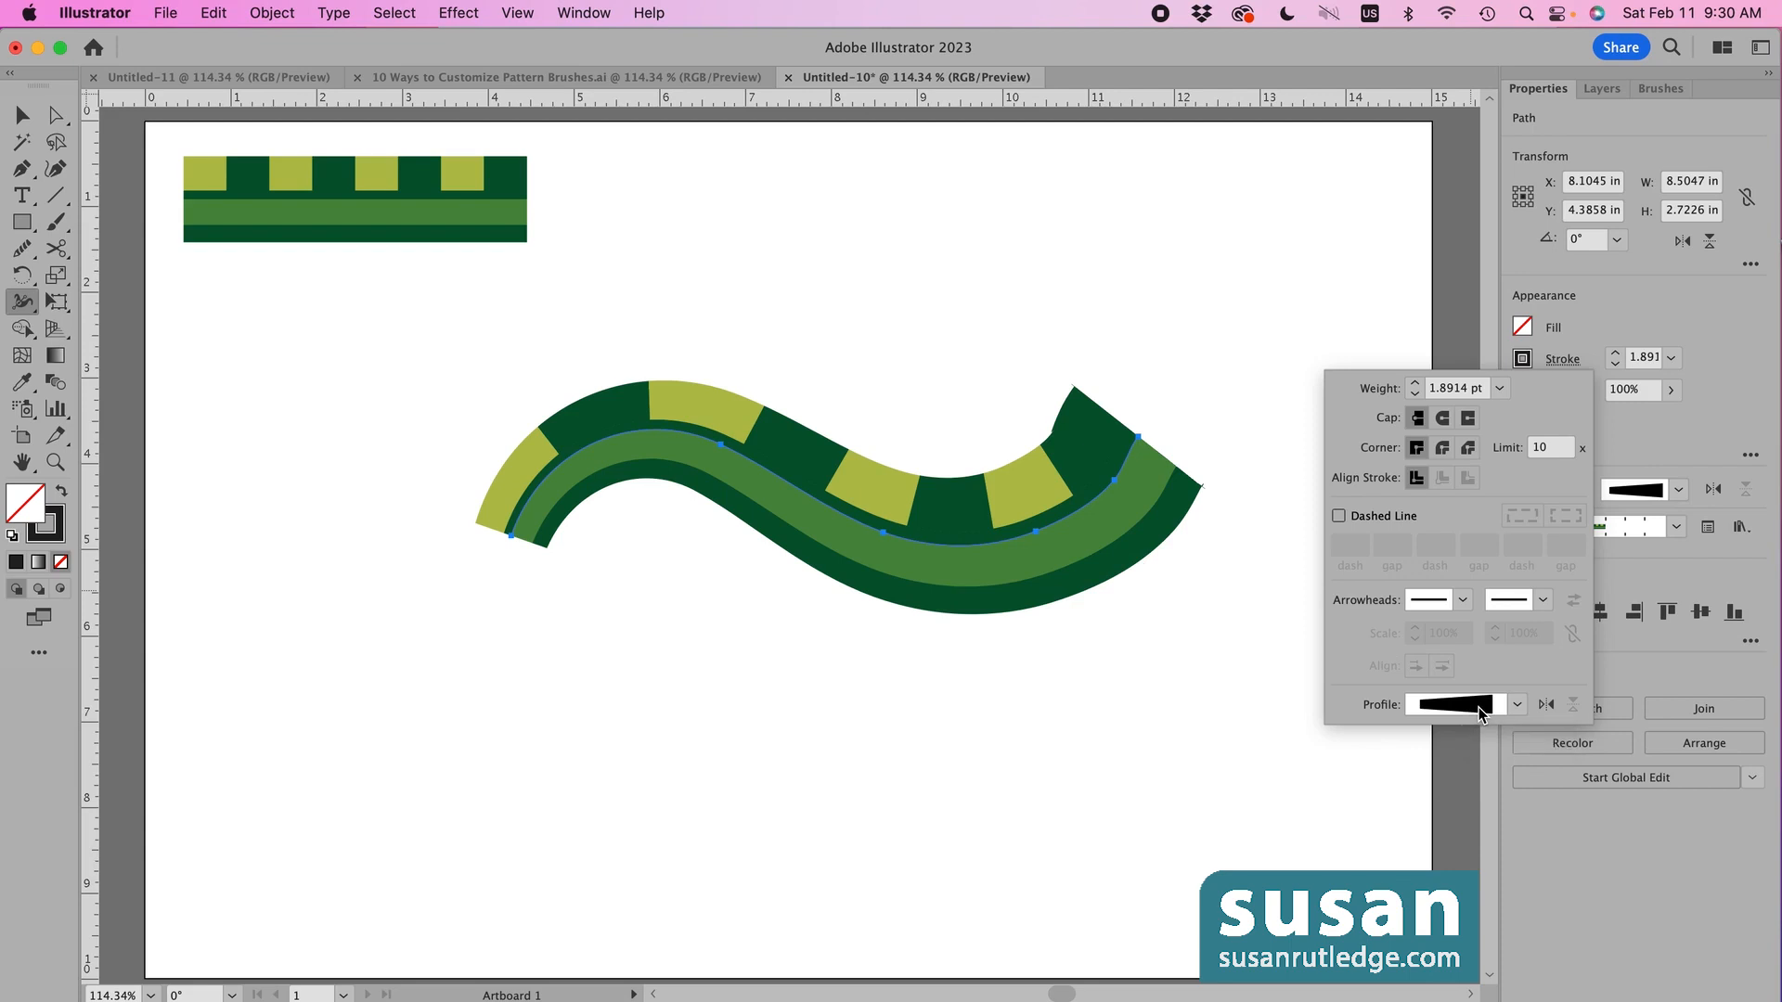
click(1271, 560)
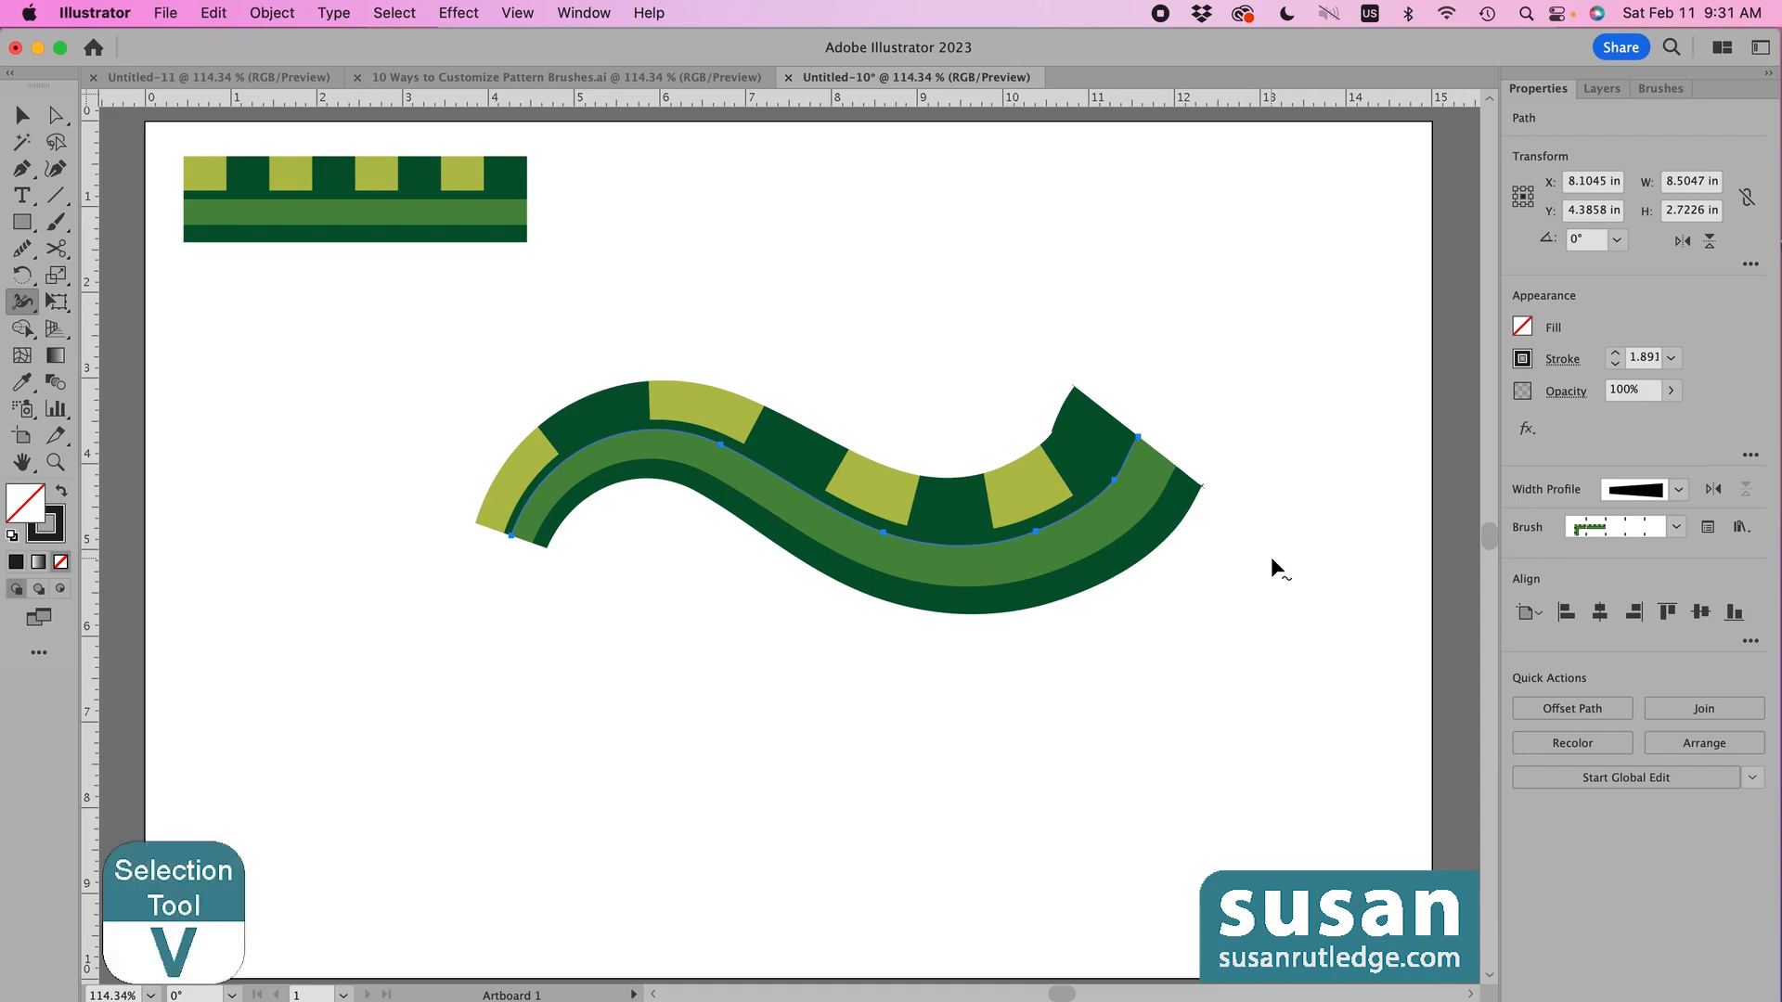
key(v)
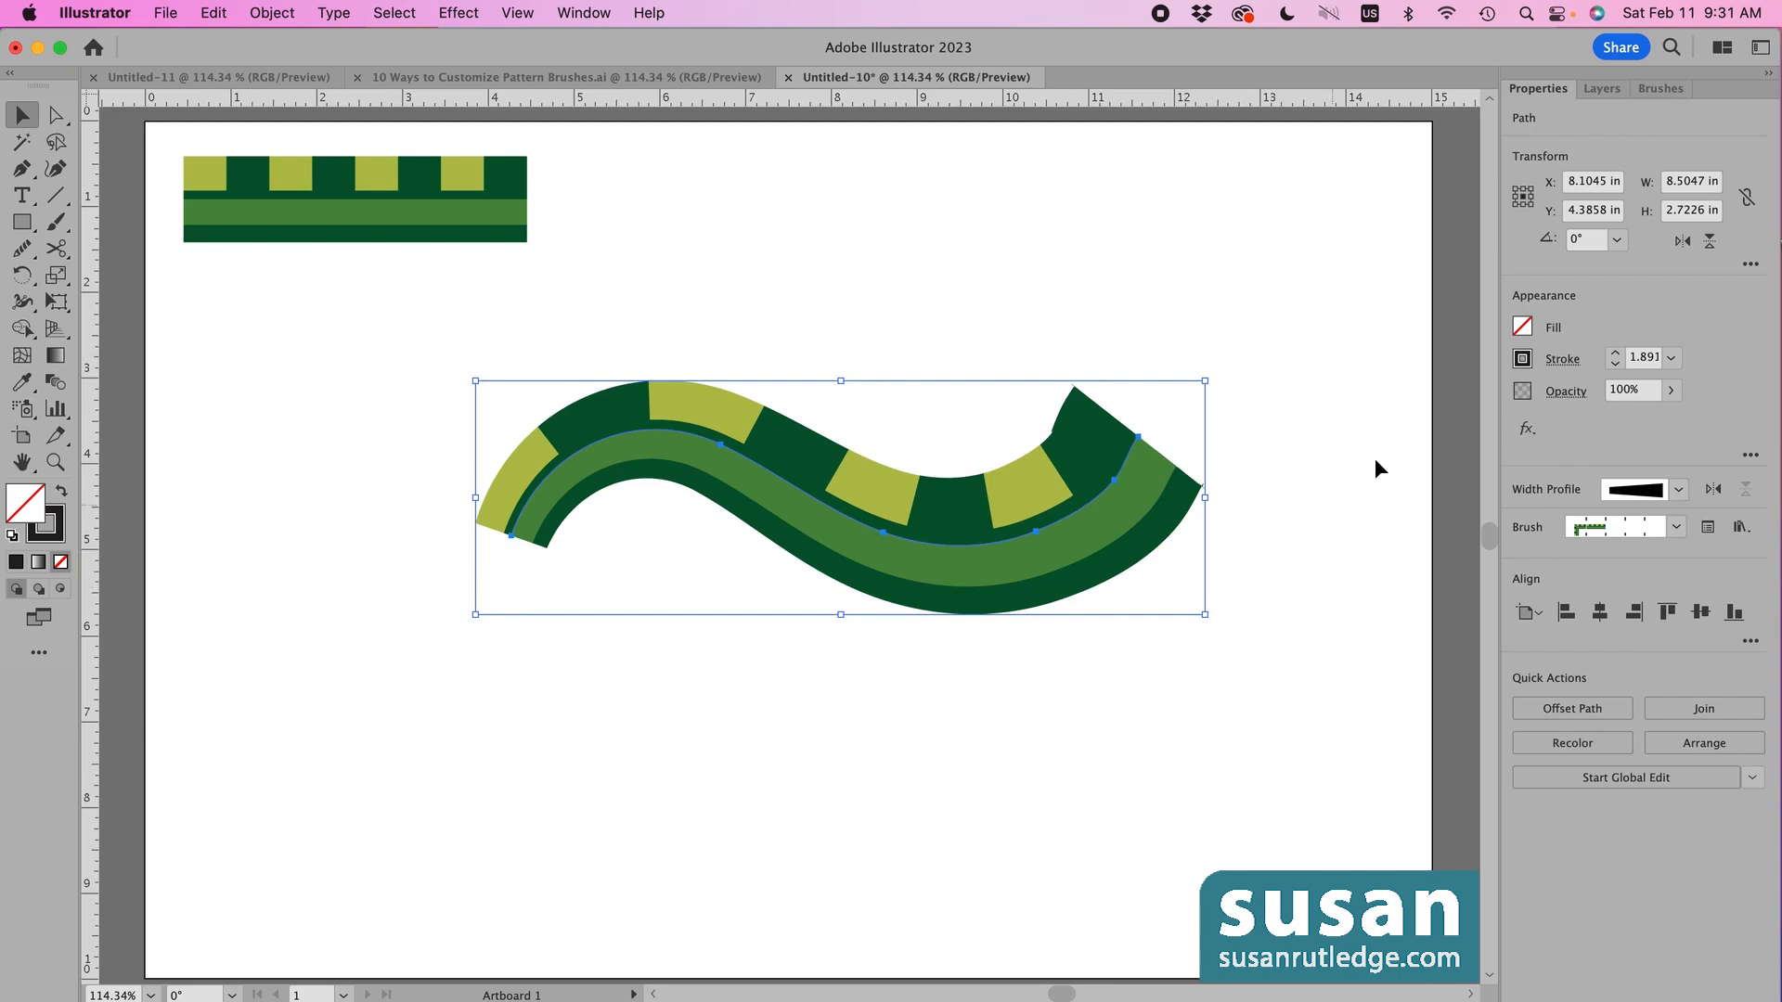
click(1661, 89)
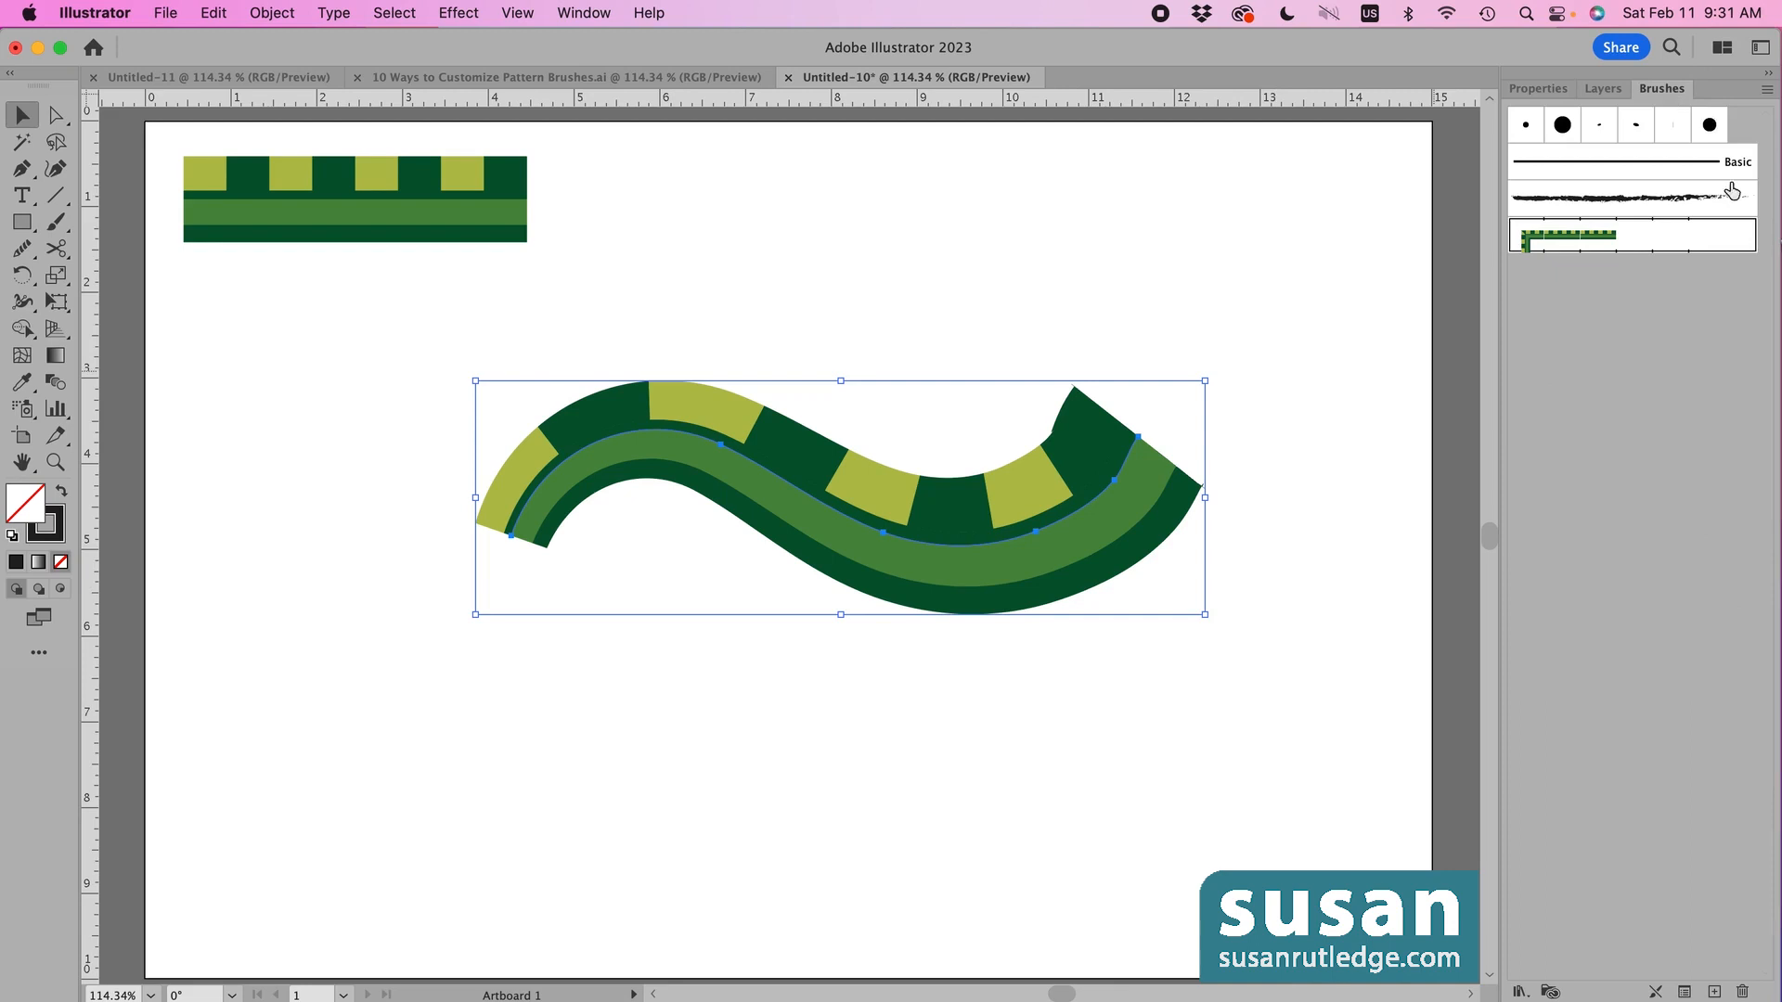
double_click(1529, 243)
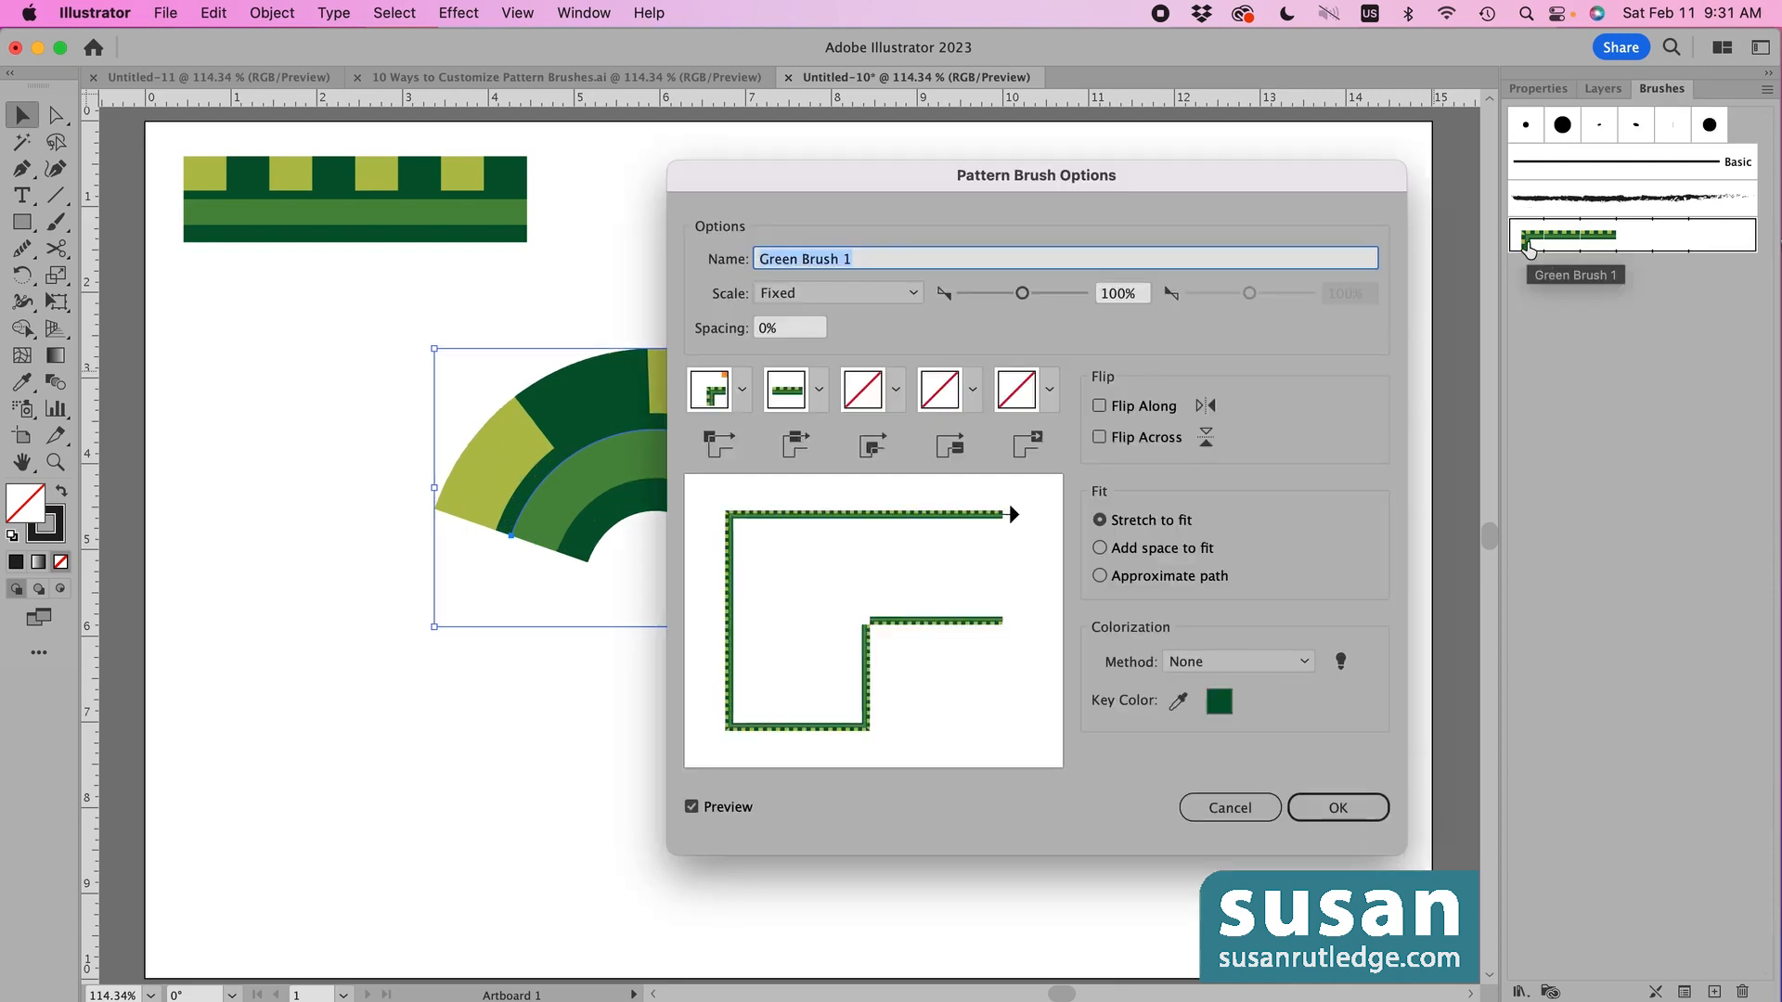
mouse_move(890, 177)
mouse_down()
mouse_move(1012, 271)
mouse_move(1325, 292)
mouse_up()
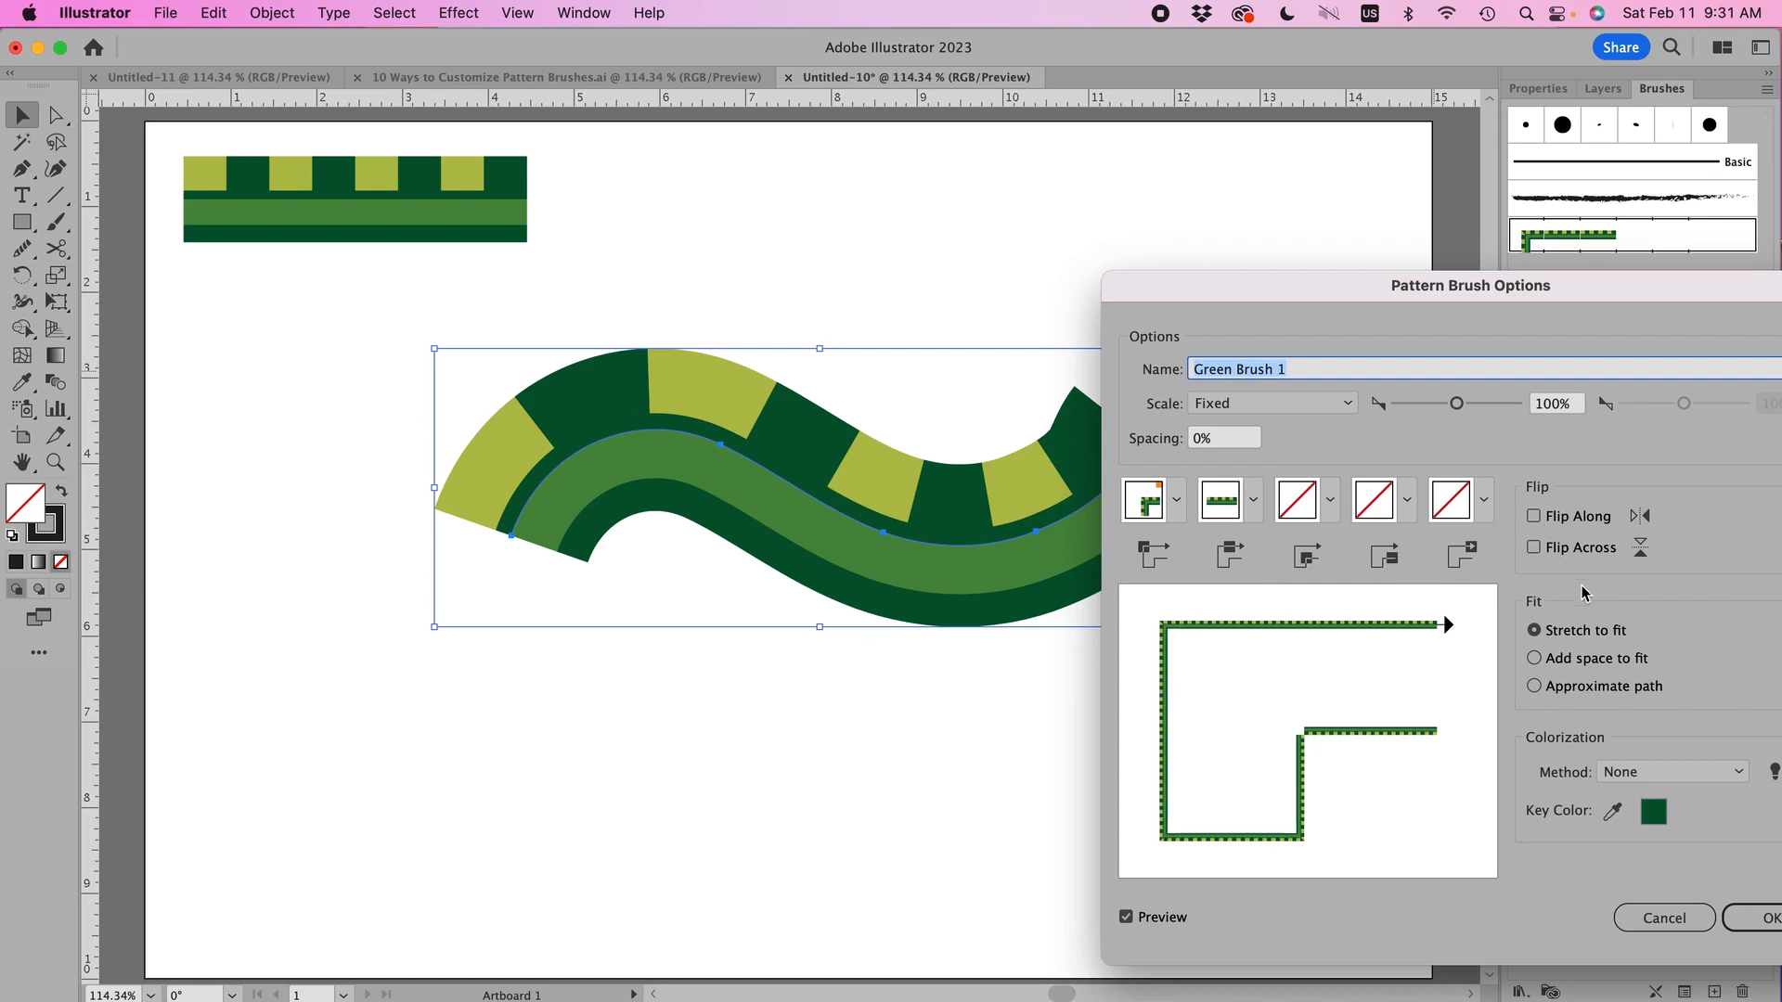
click(1675, 920)
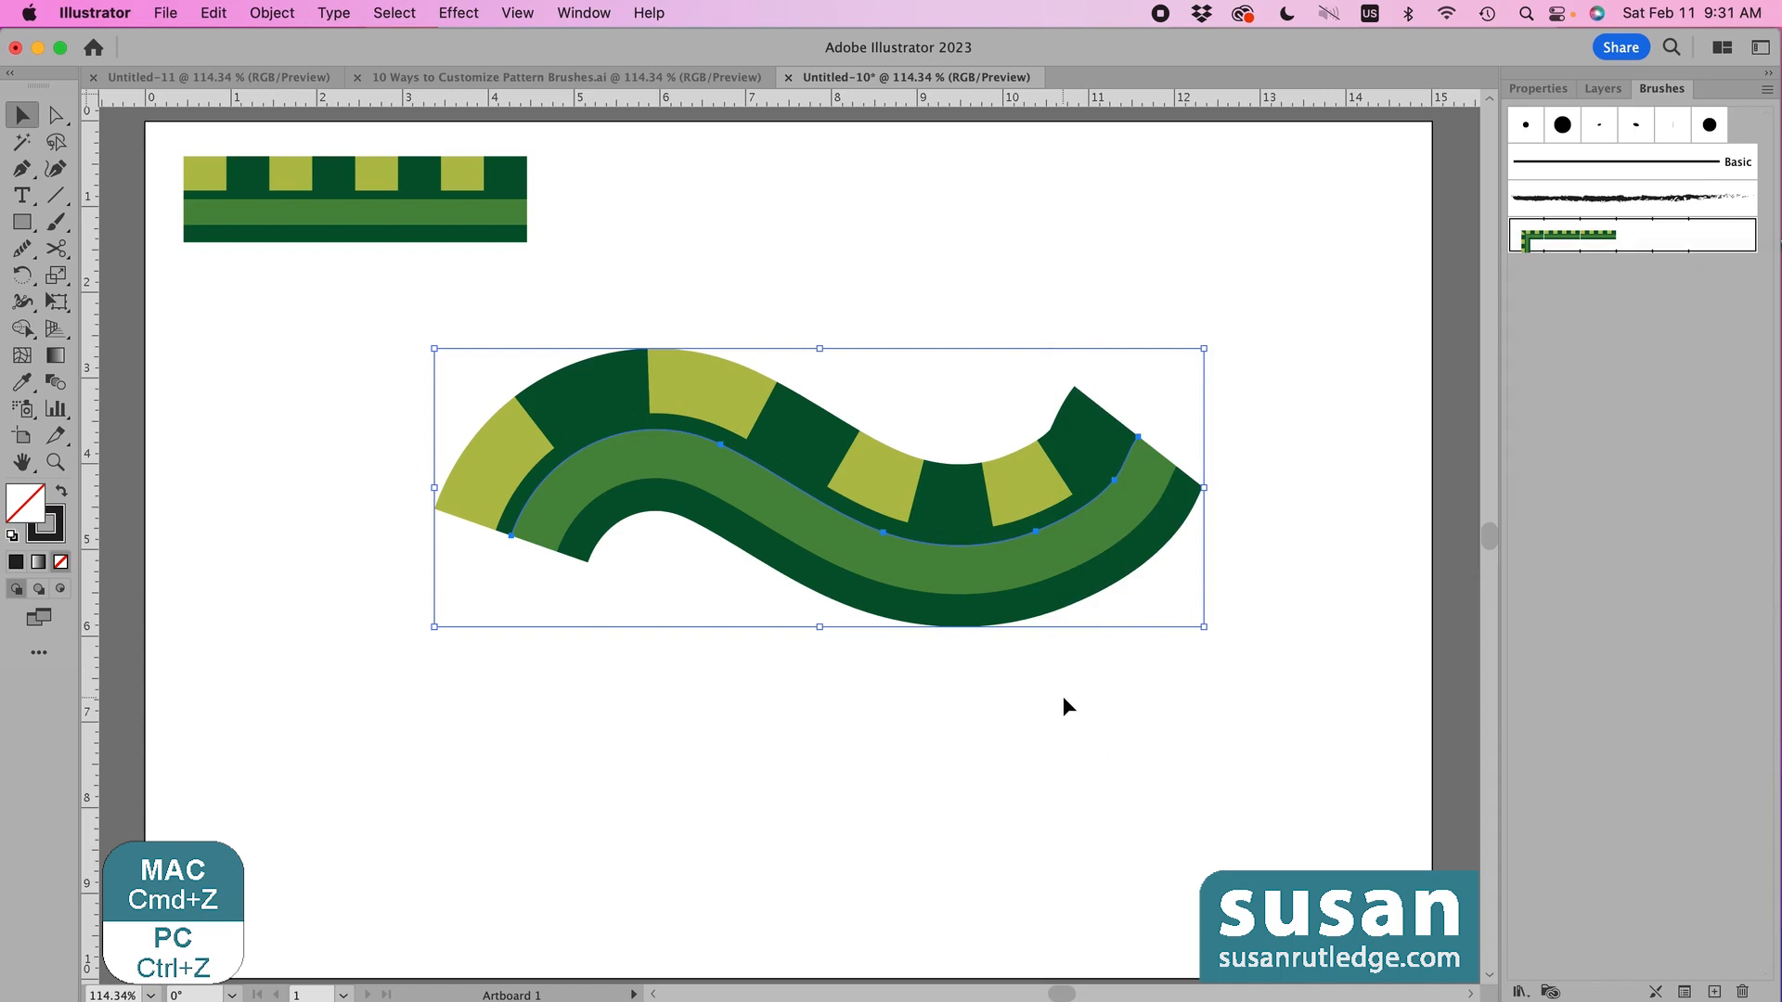
key(super+z)
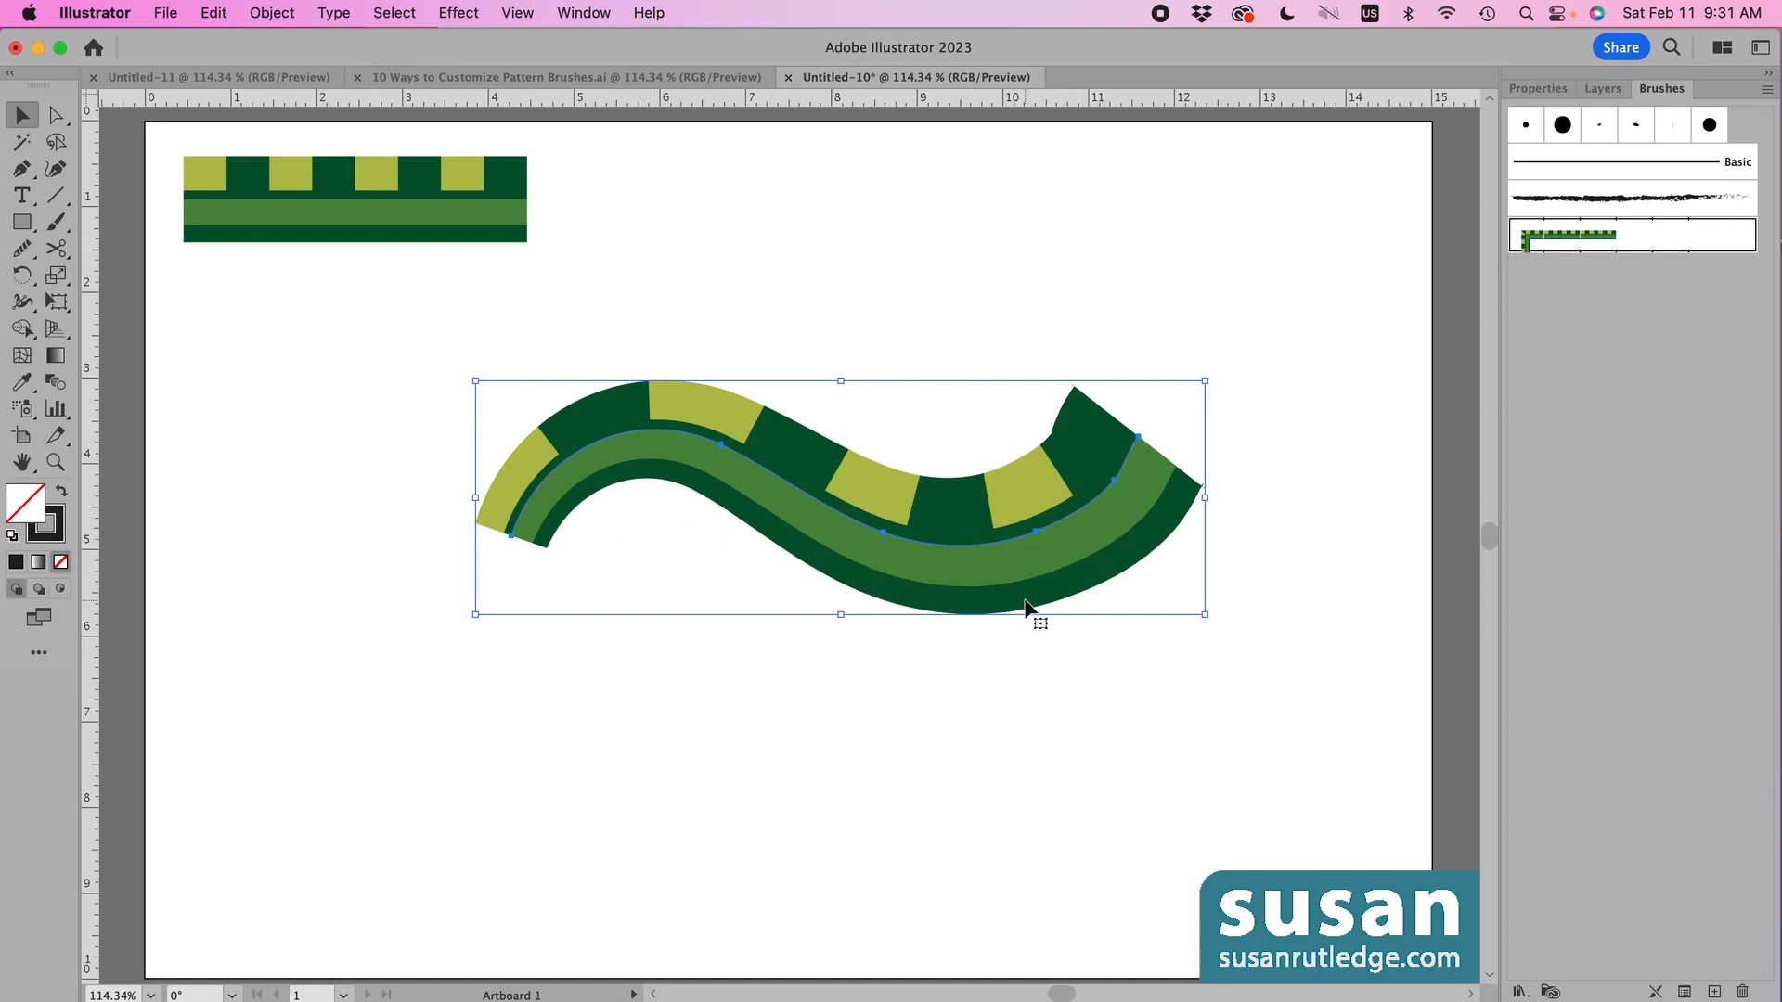
click(1540, 90)
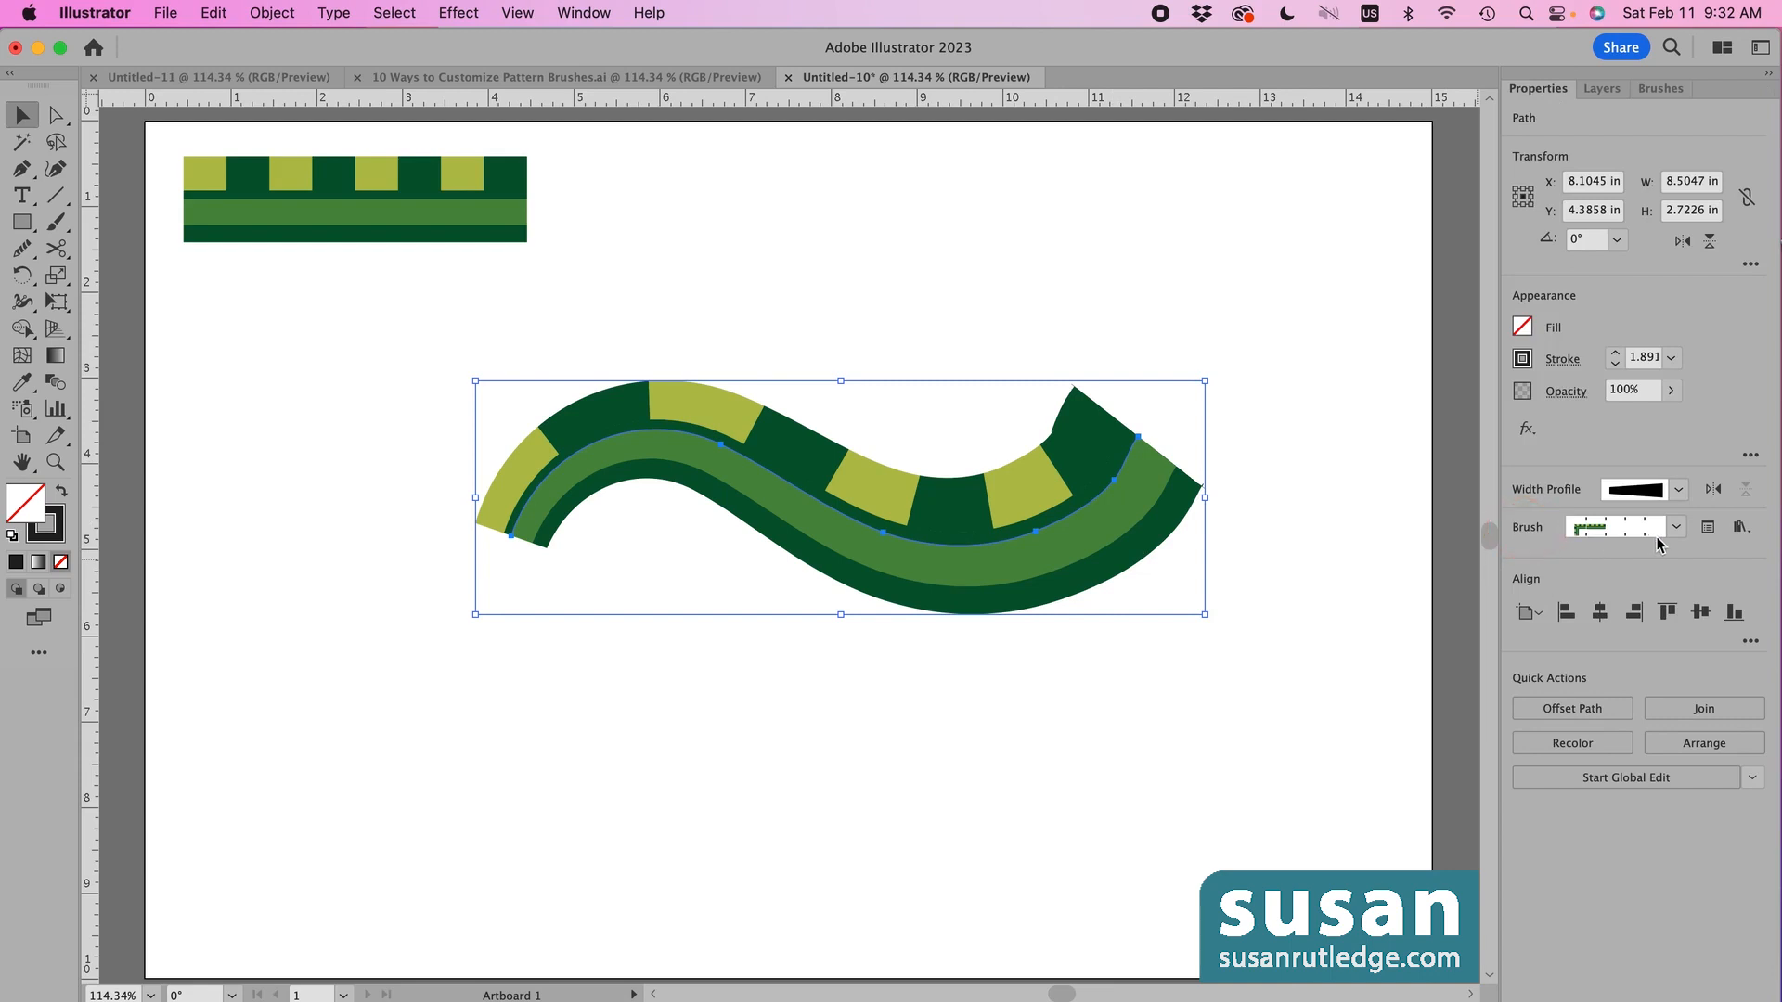
- Preview Flip Along and Flip Across in the brush stroke options, cancel, then delete the wavy path
click(1710, 530)
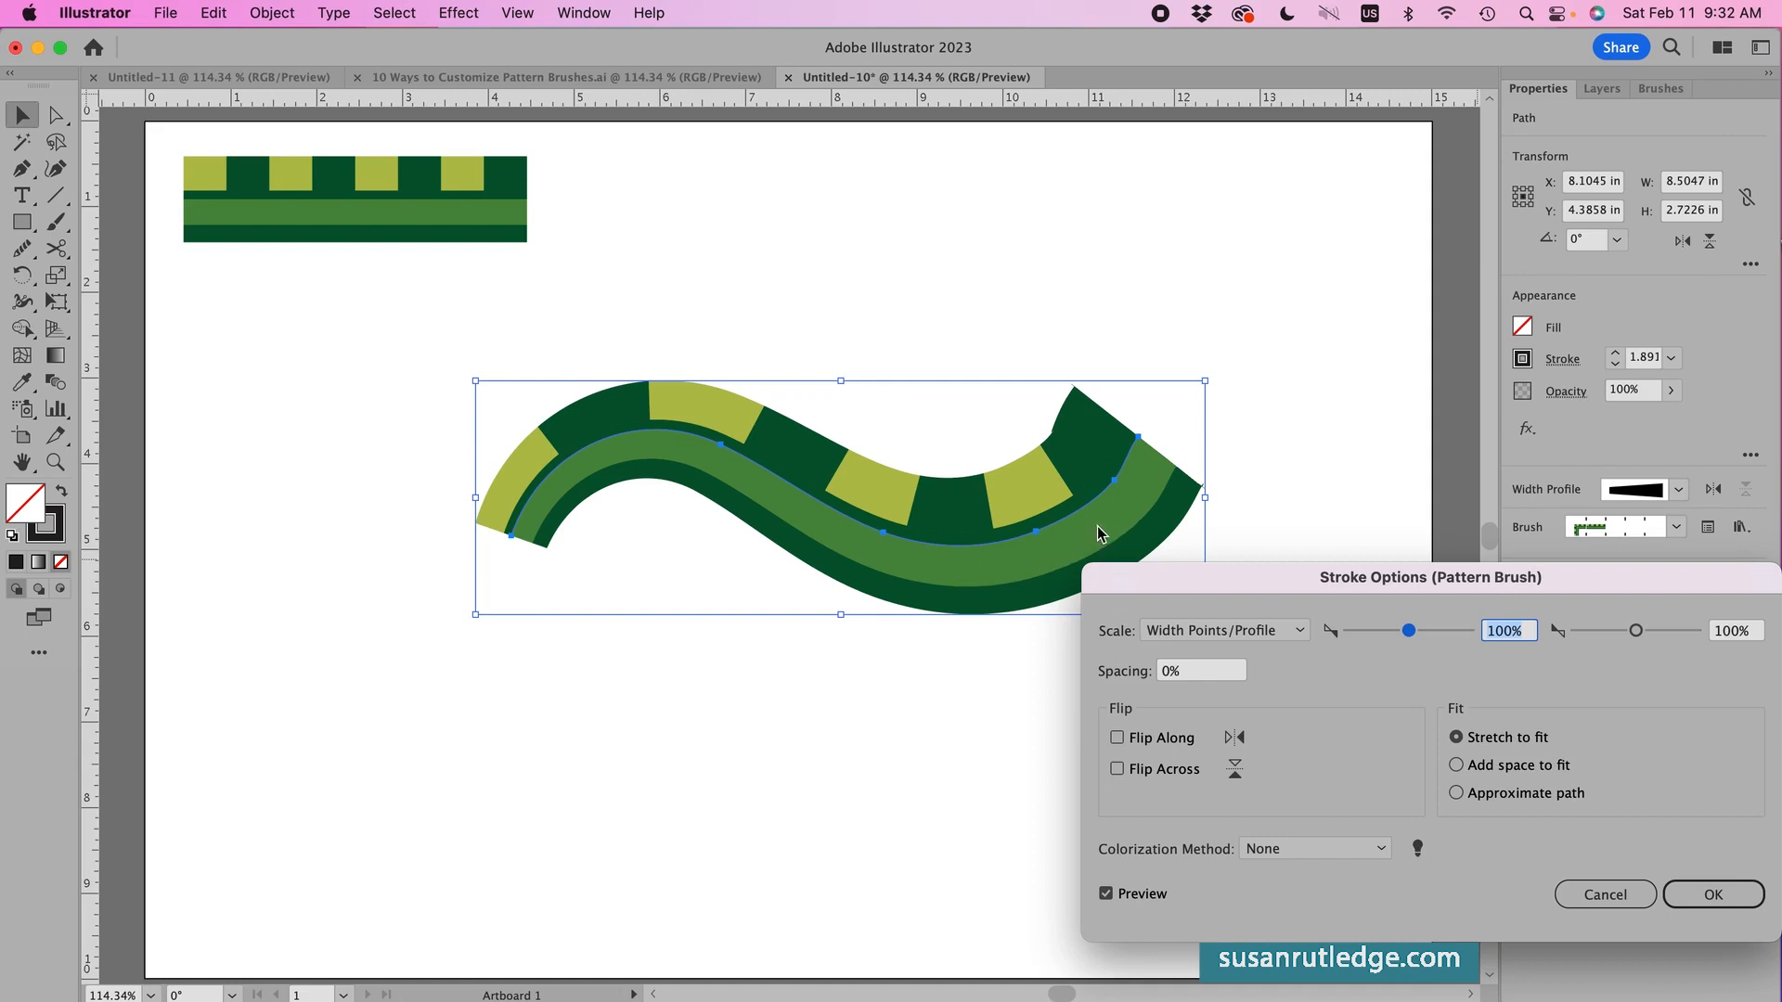
click(1118, 739)
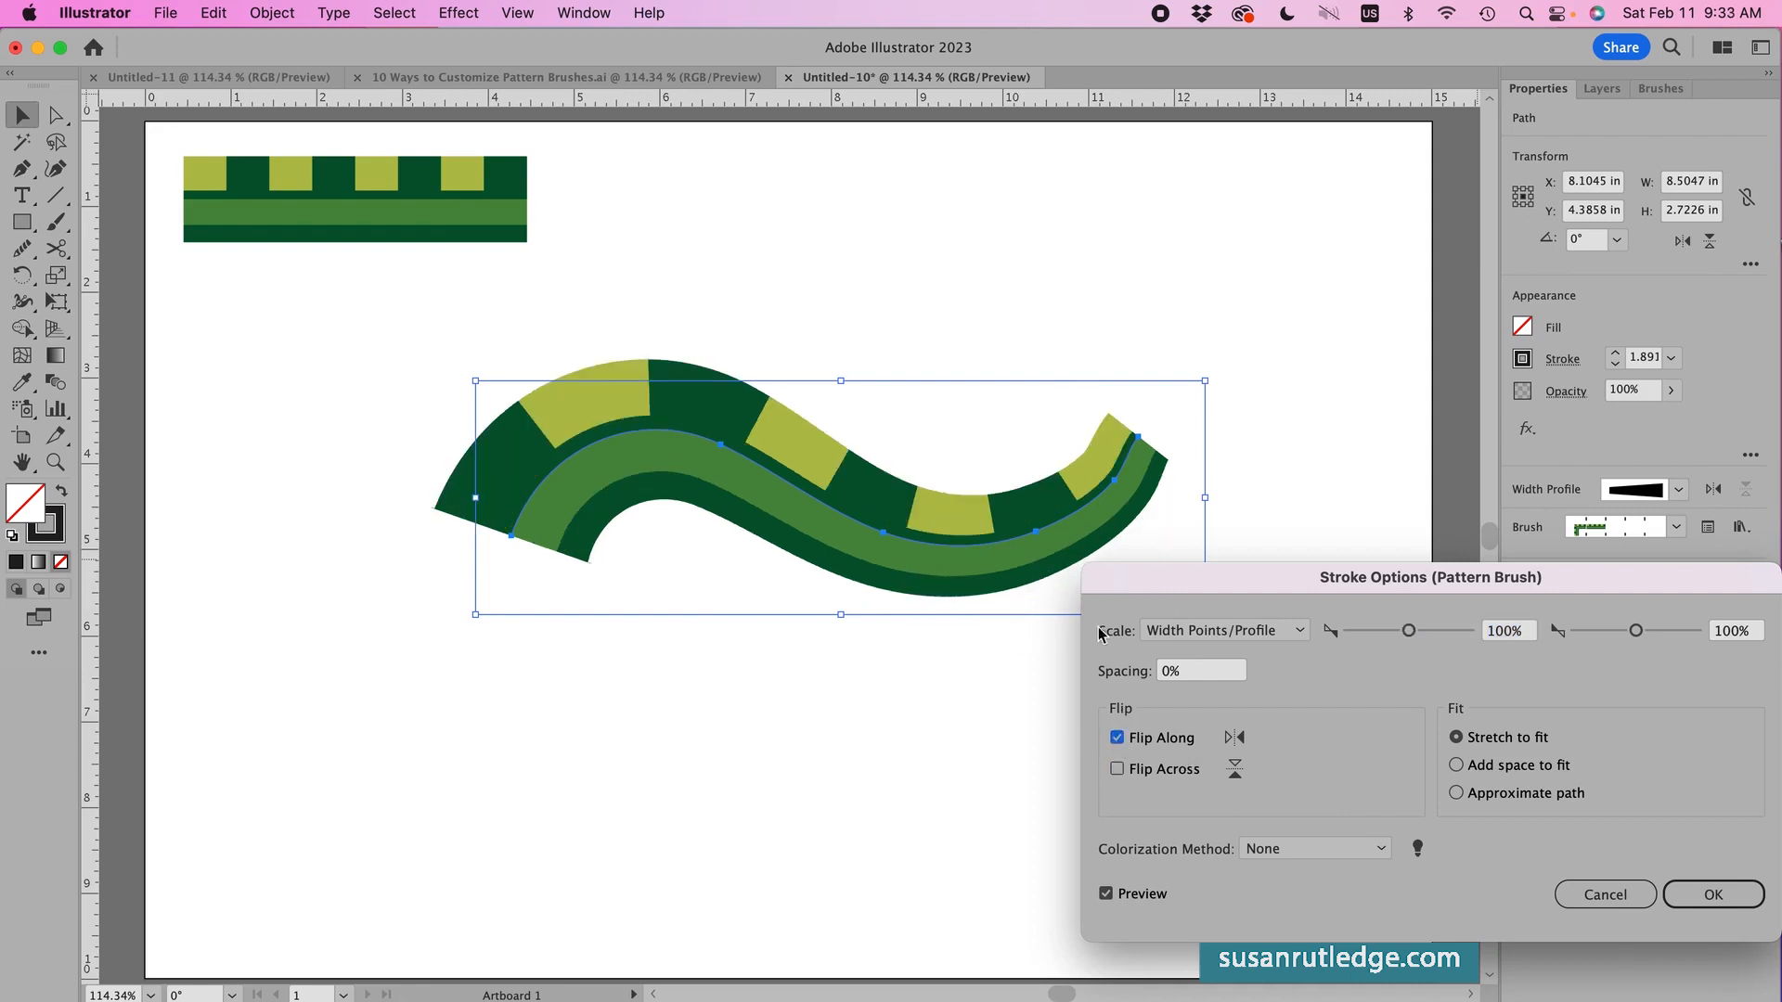
click(1118, 739)
click(1118, 771)
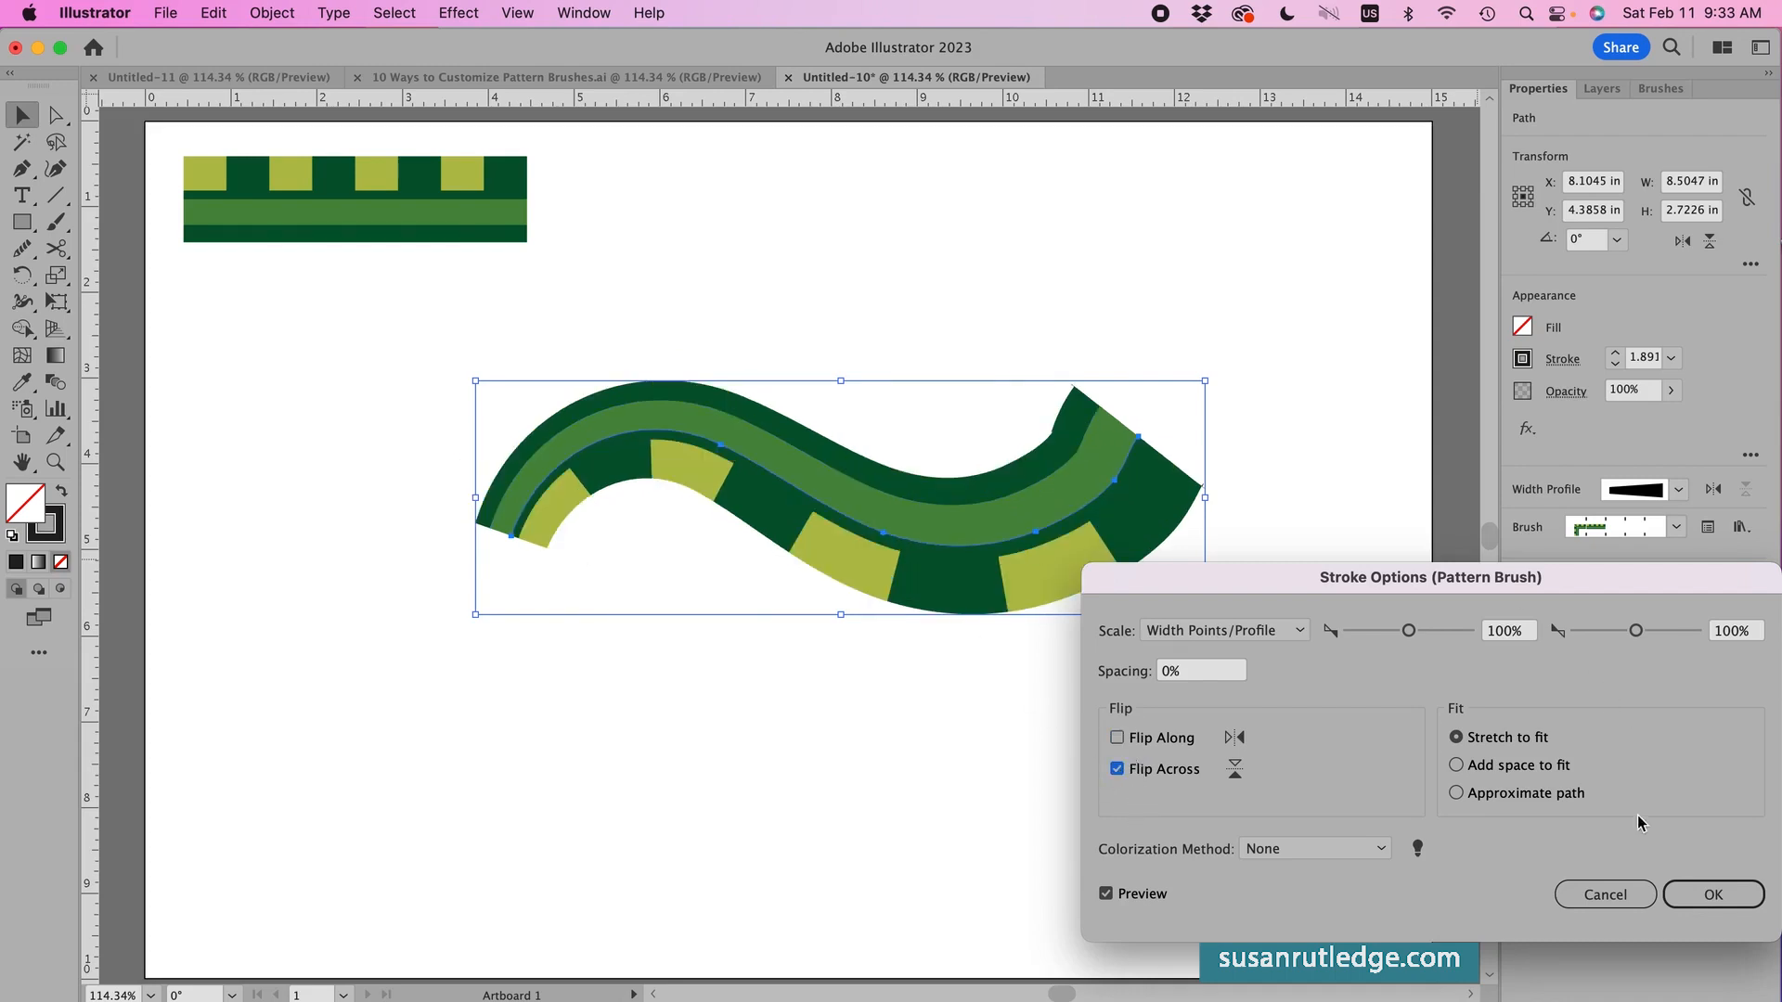
click(1592, 896)
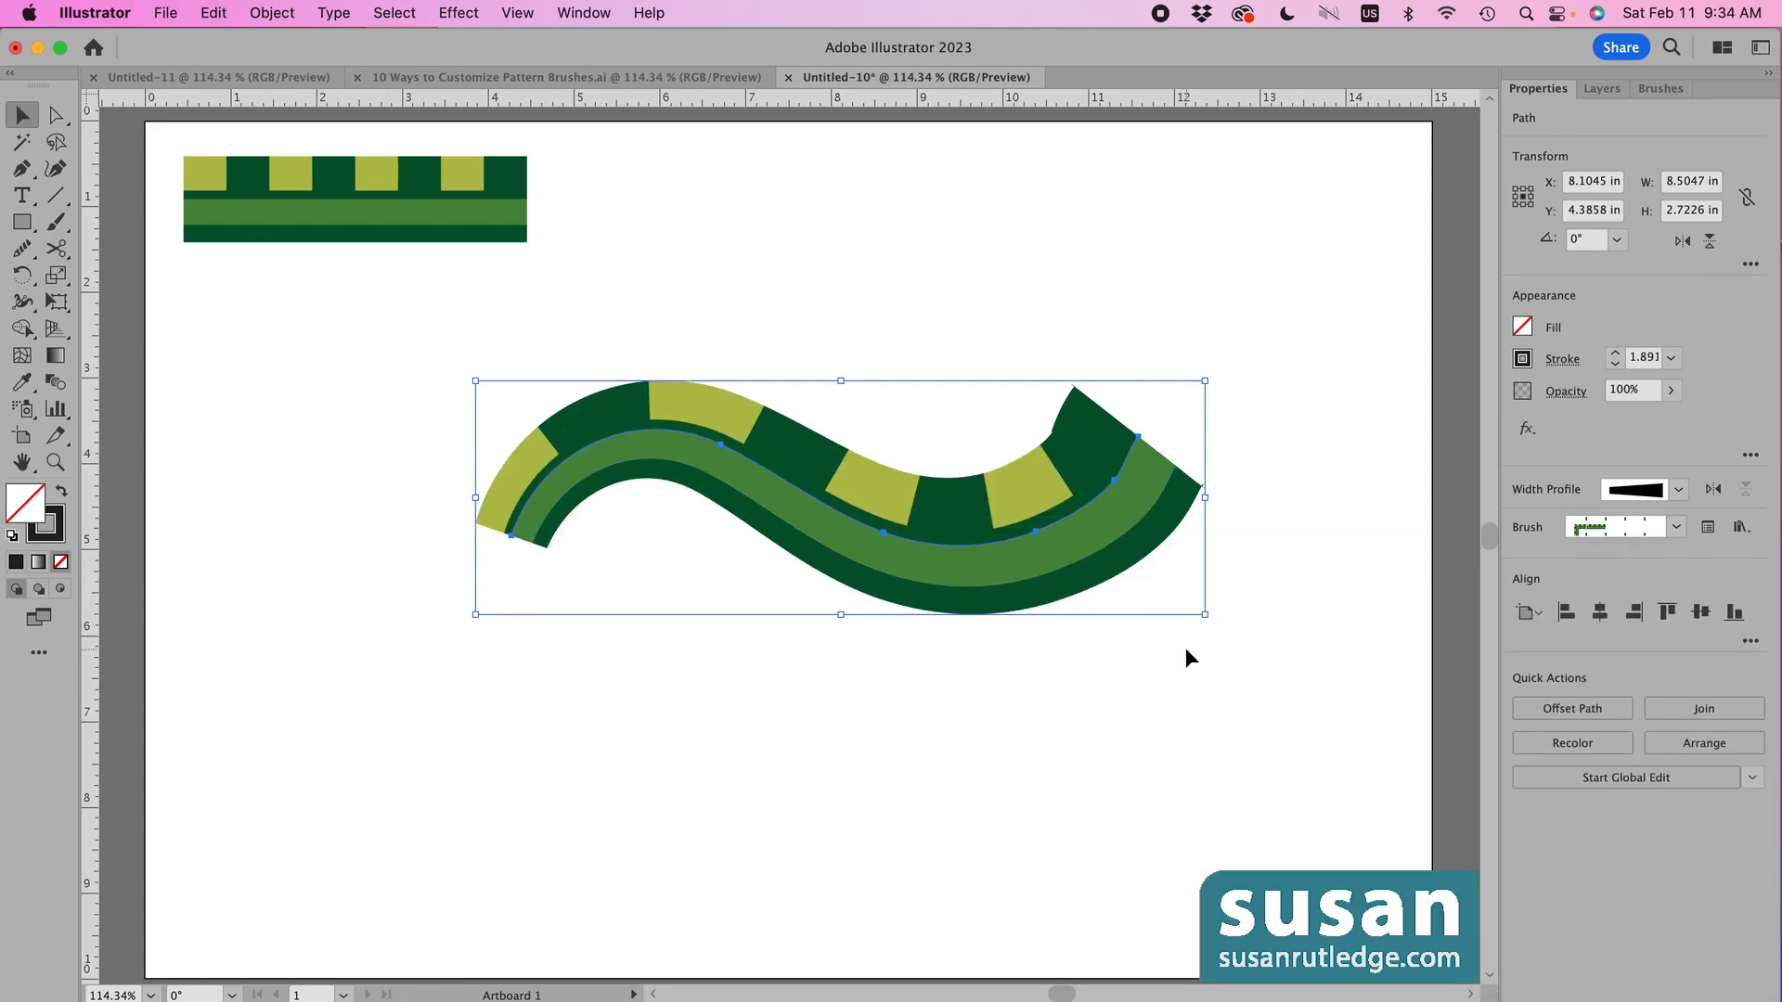
key(Delete)
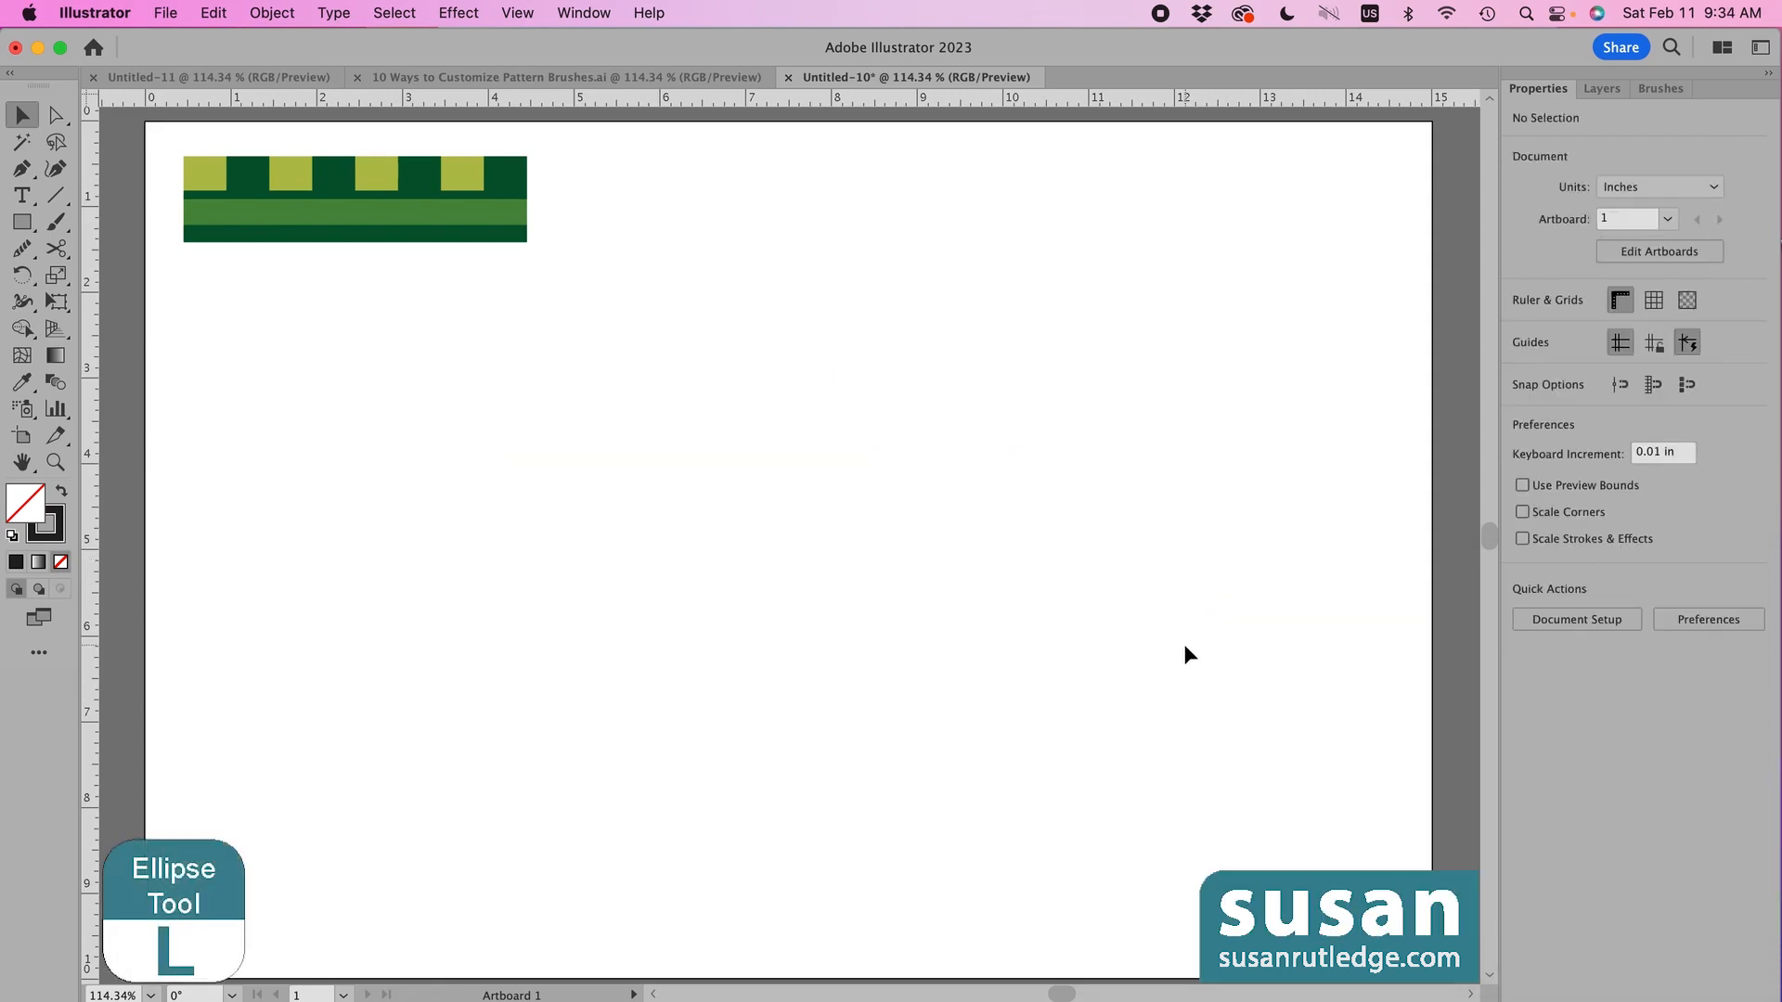
- Draw a large circle and a smaller circle inside it with the Ellipse tool (L)
key(l)
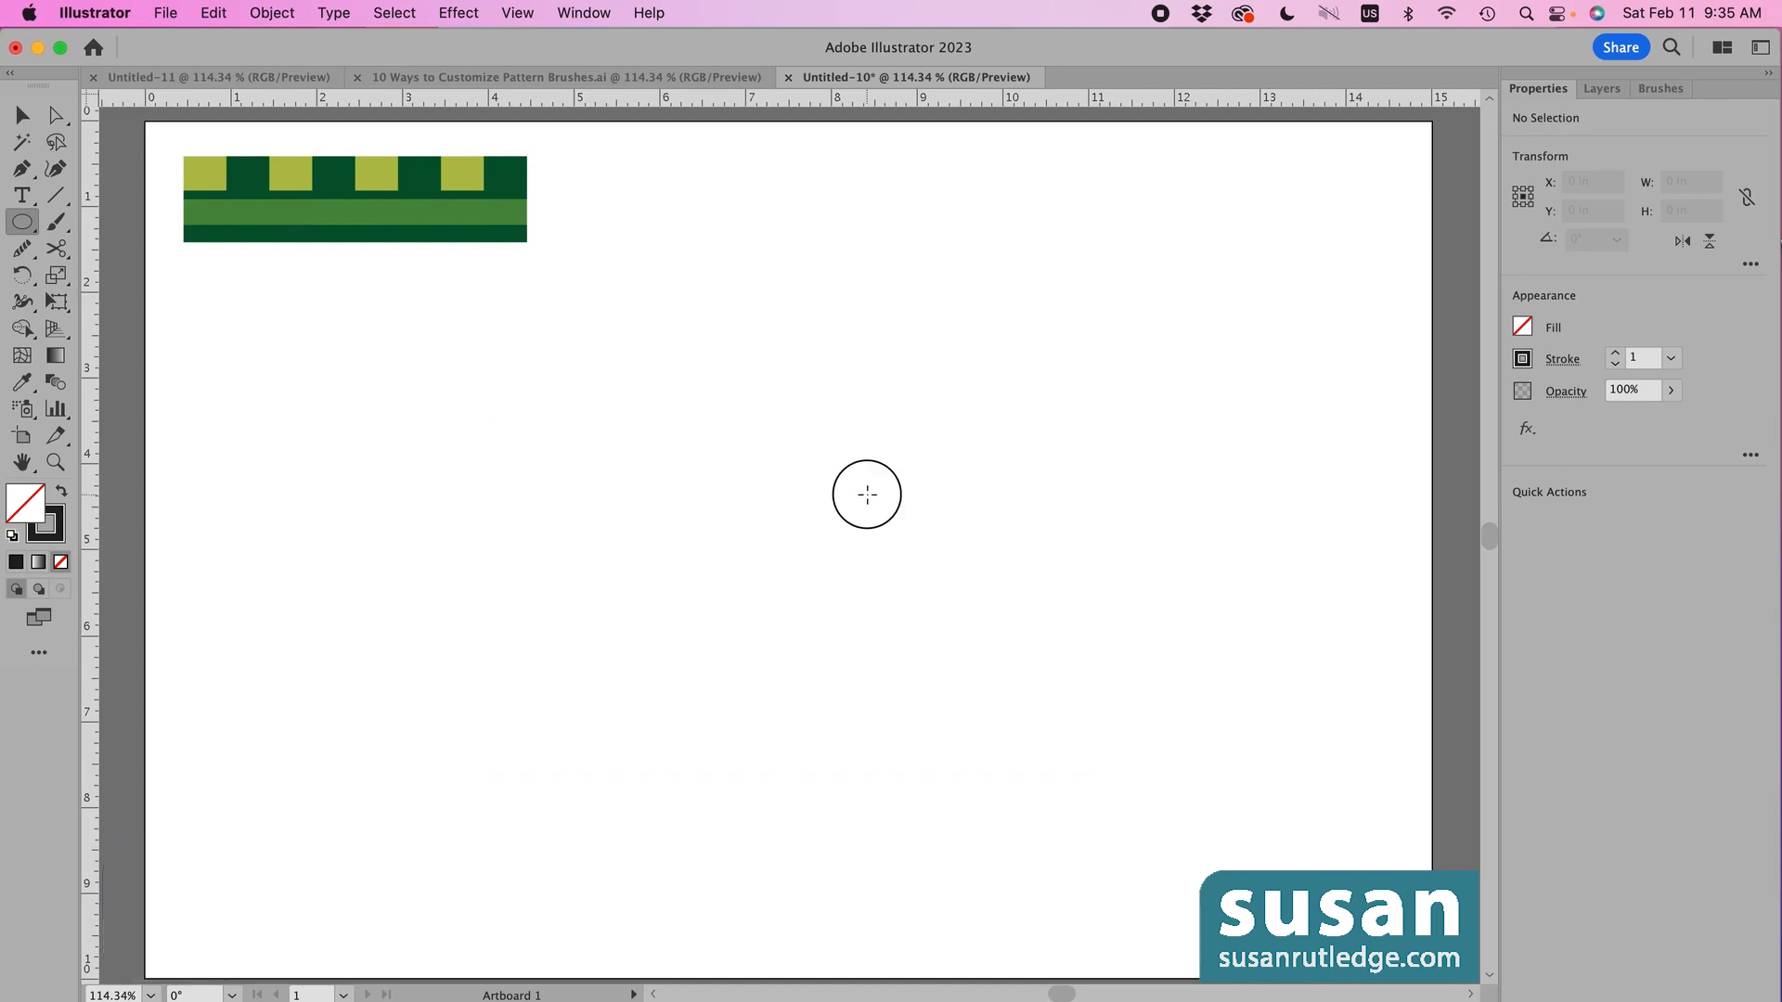
drag(866, 494, 1189, 816)
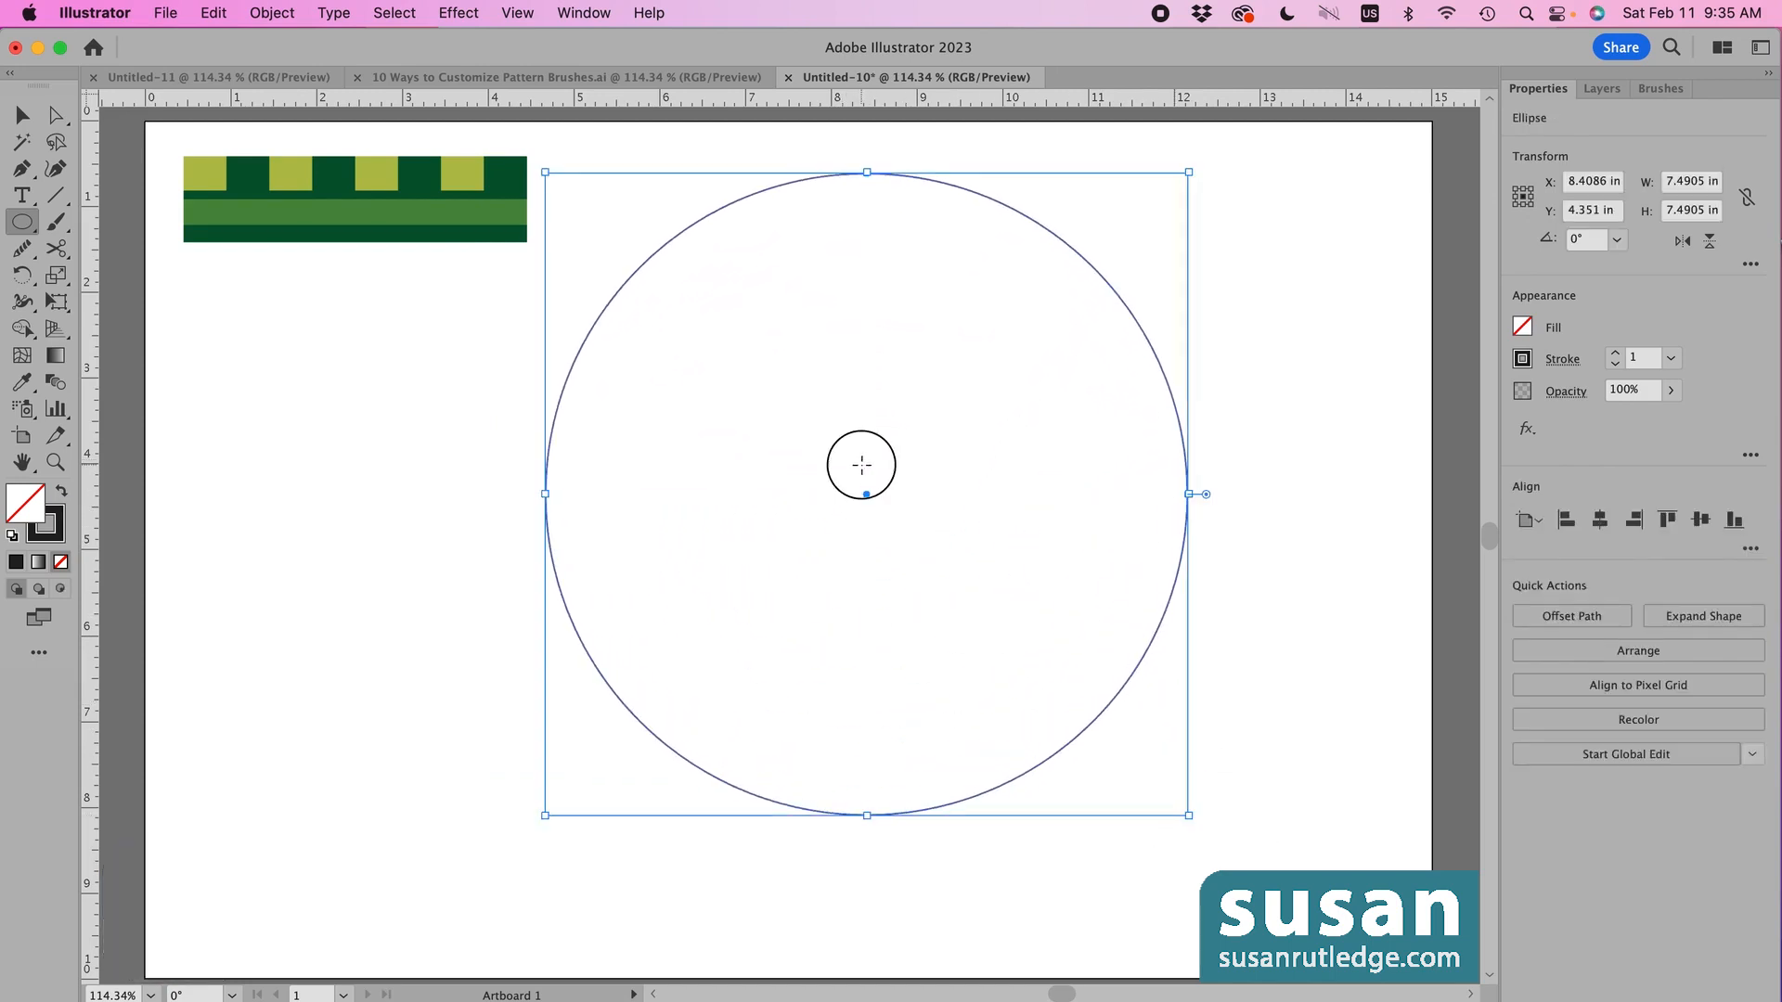
drag(861, 464, 998, 670)
key(v)
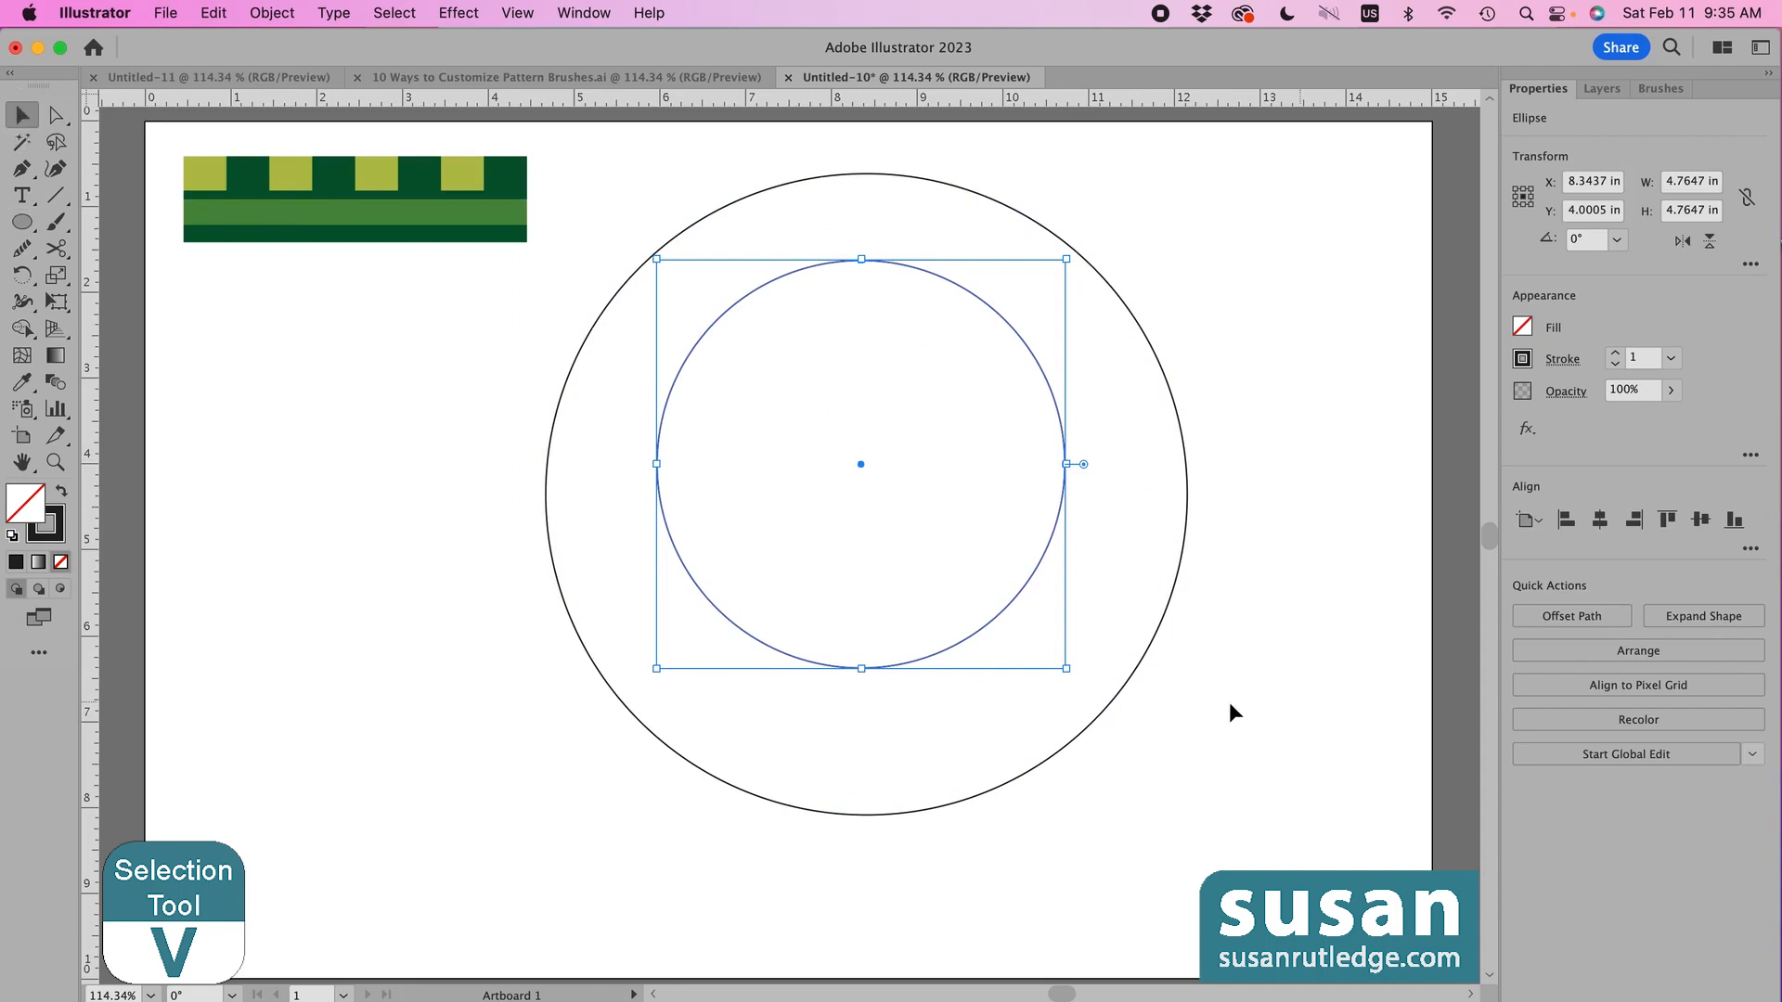
- Apply the Green Brush 1 pattern brush to both the outer and inner circles
click(1138, 661)
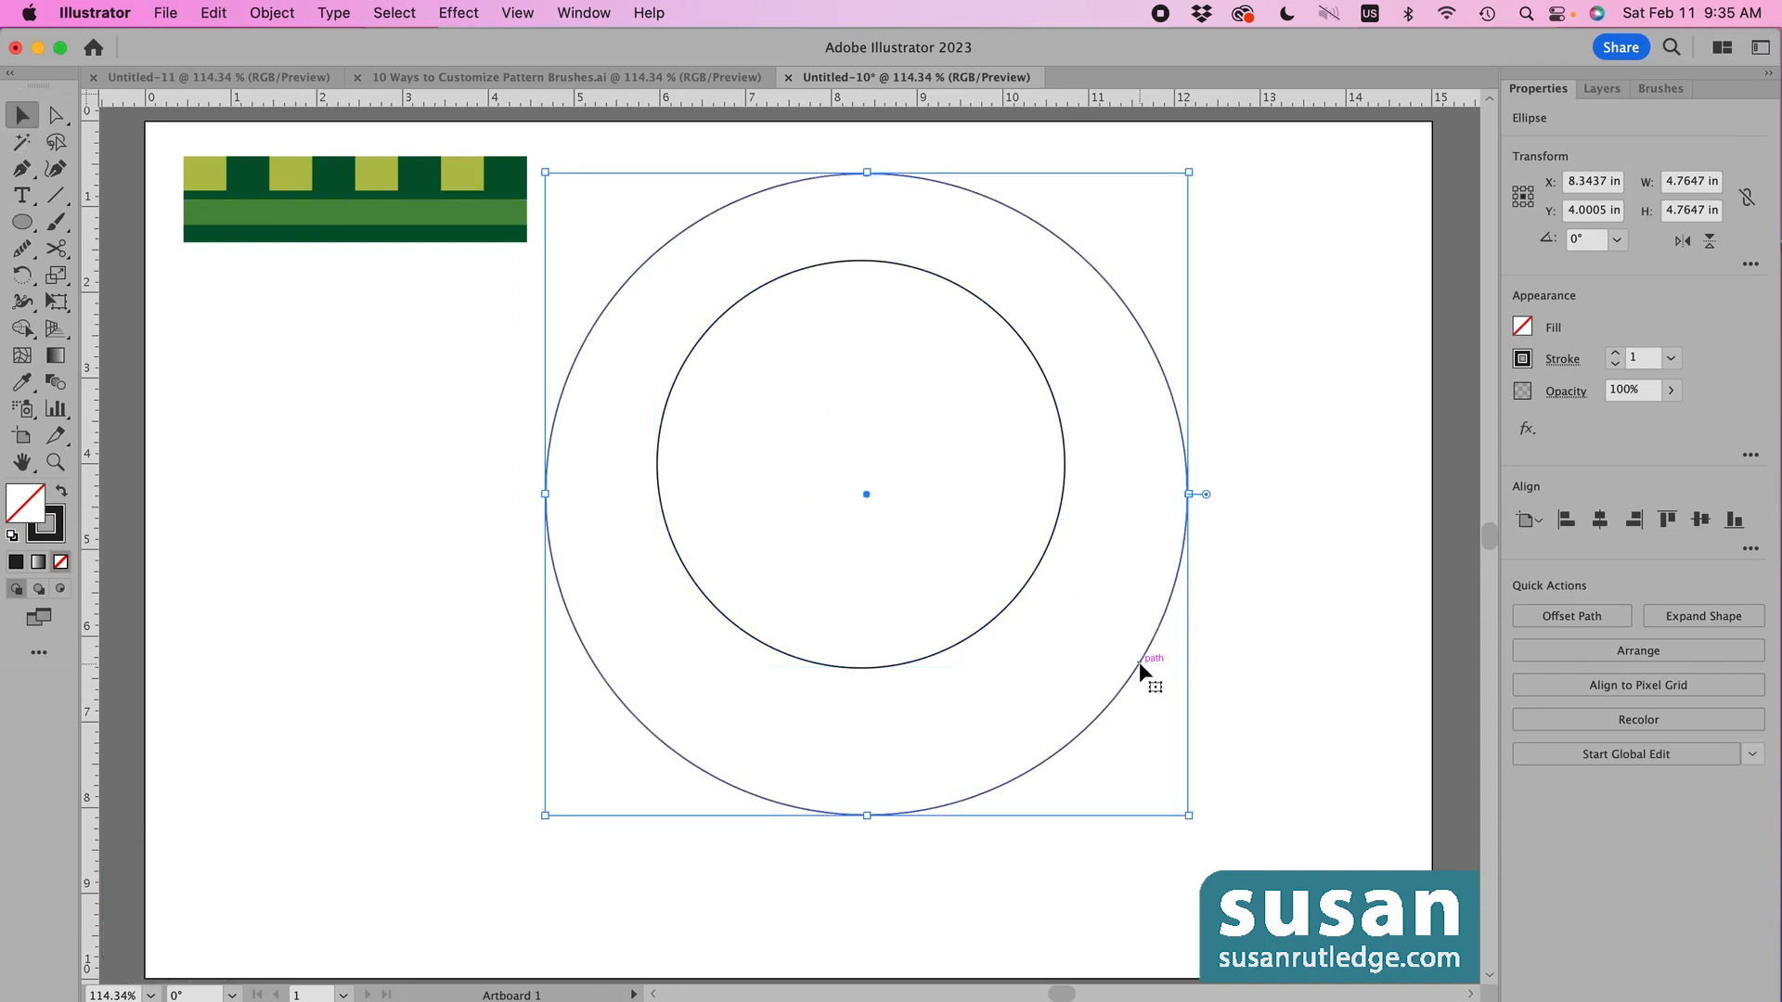
click(1660, 89)
click(1558, 244)
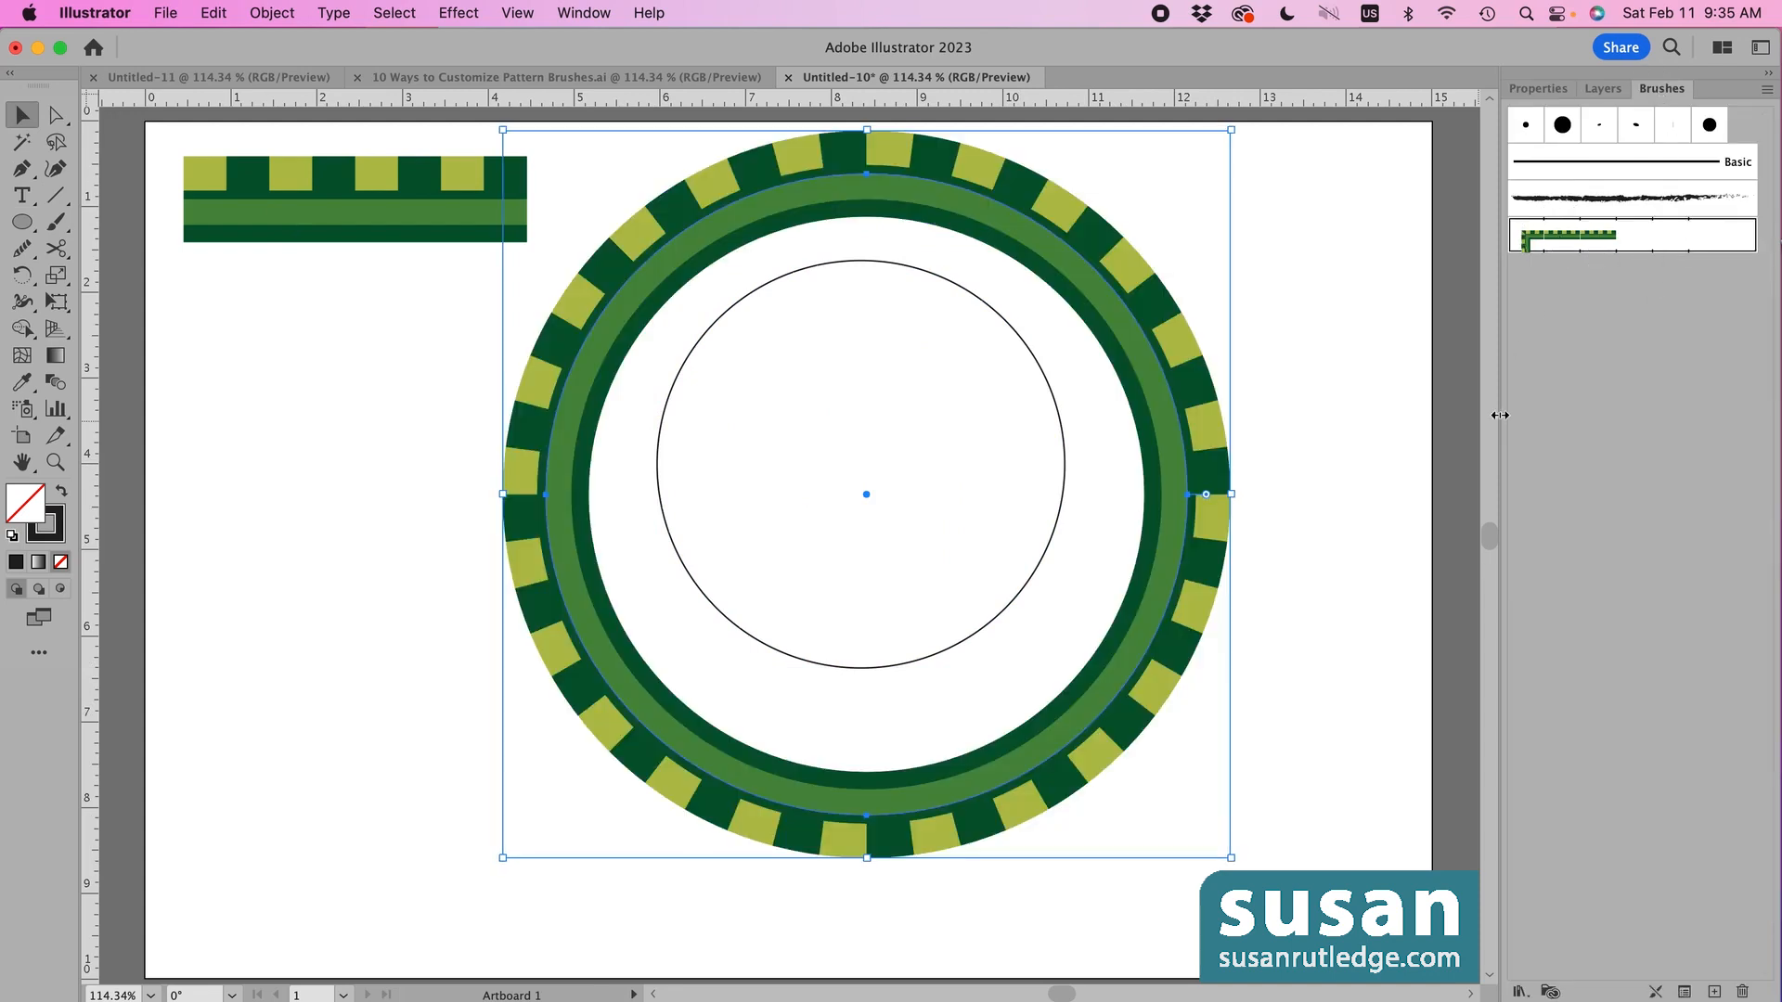
click(957, 641)
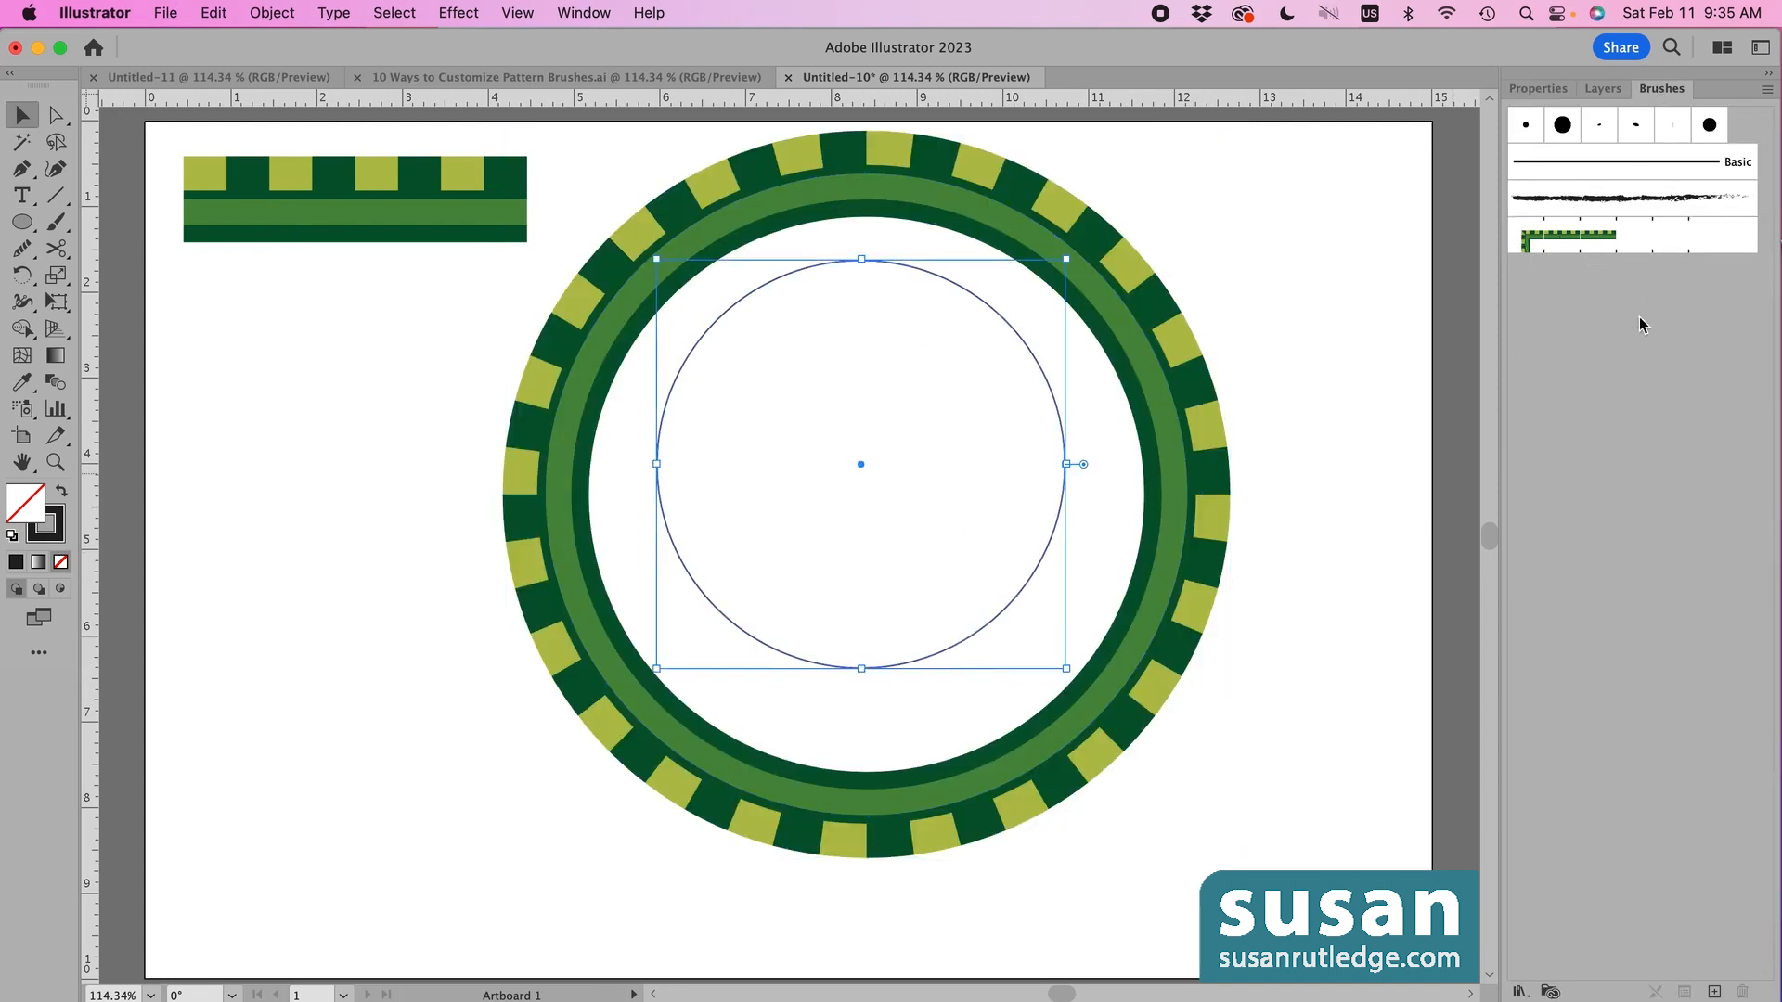
click(1596, 246)
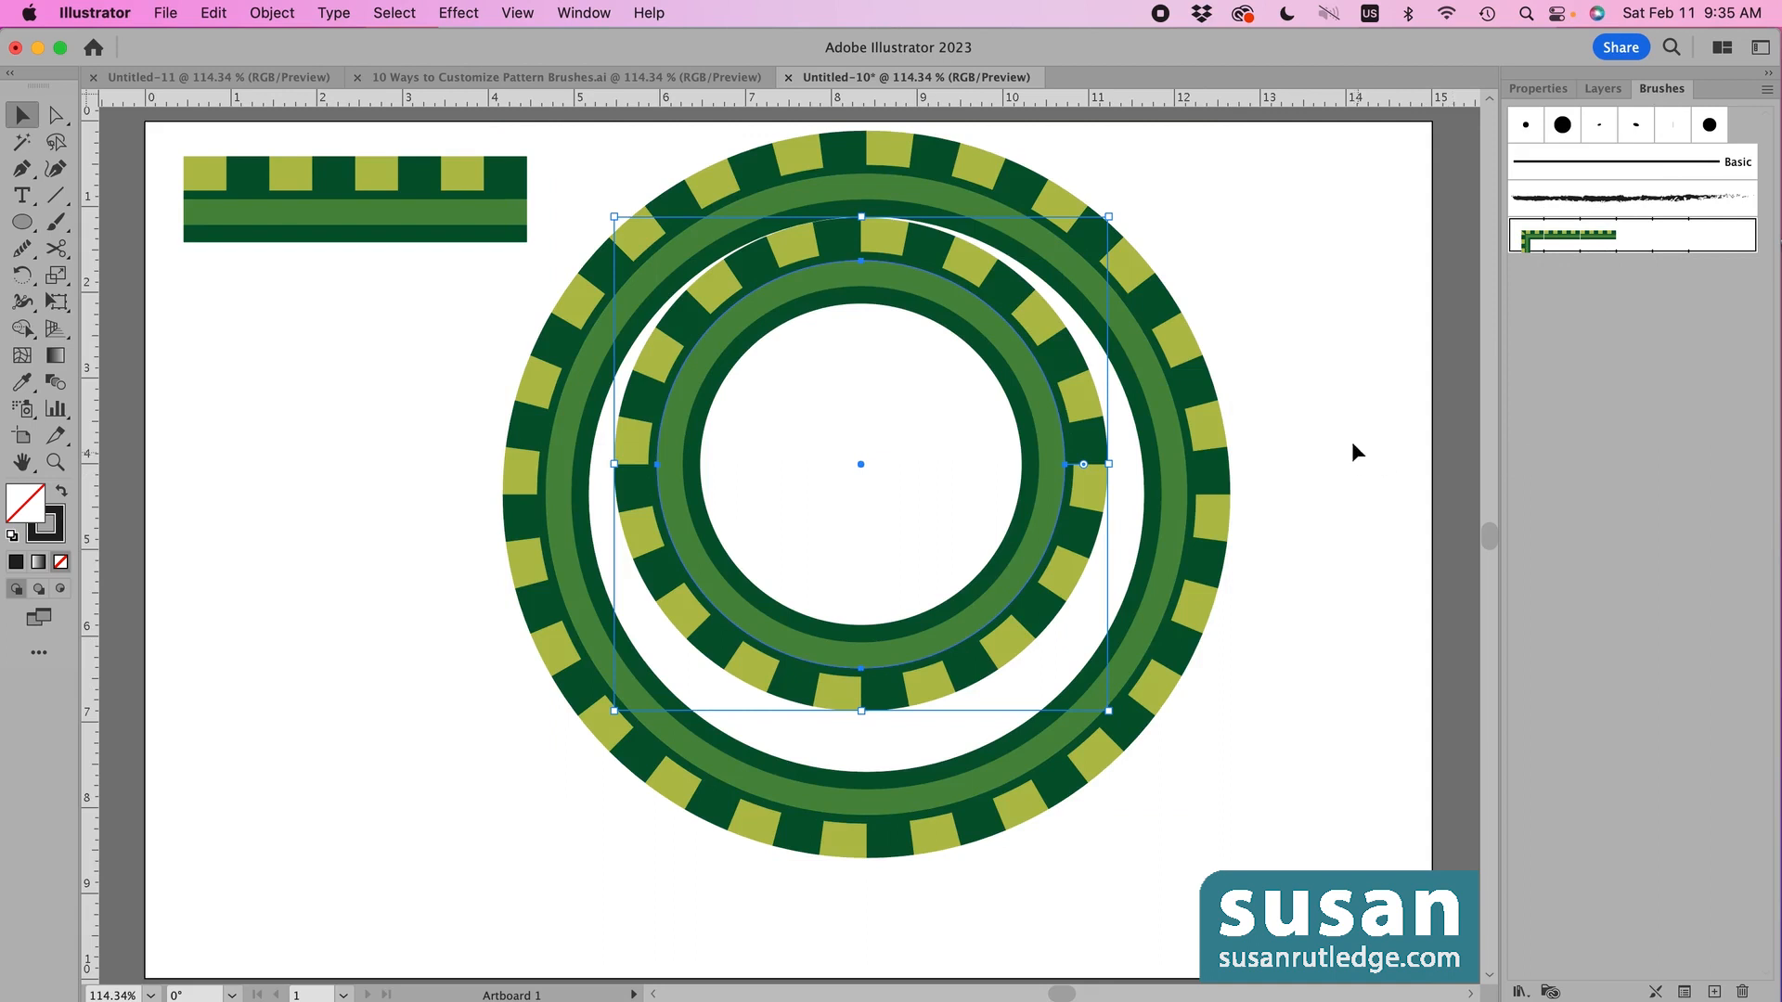
- Align the two rings on horizontal and vertical centres, then select the inner ring
drag(600, 165, 858, 423)
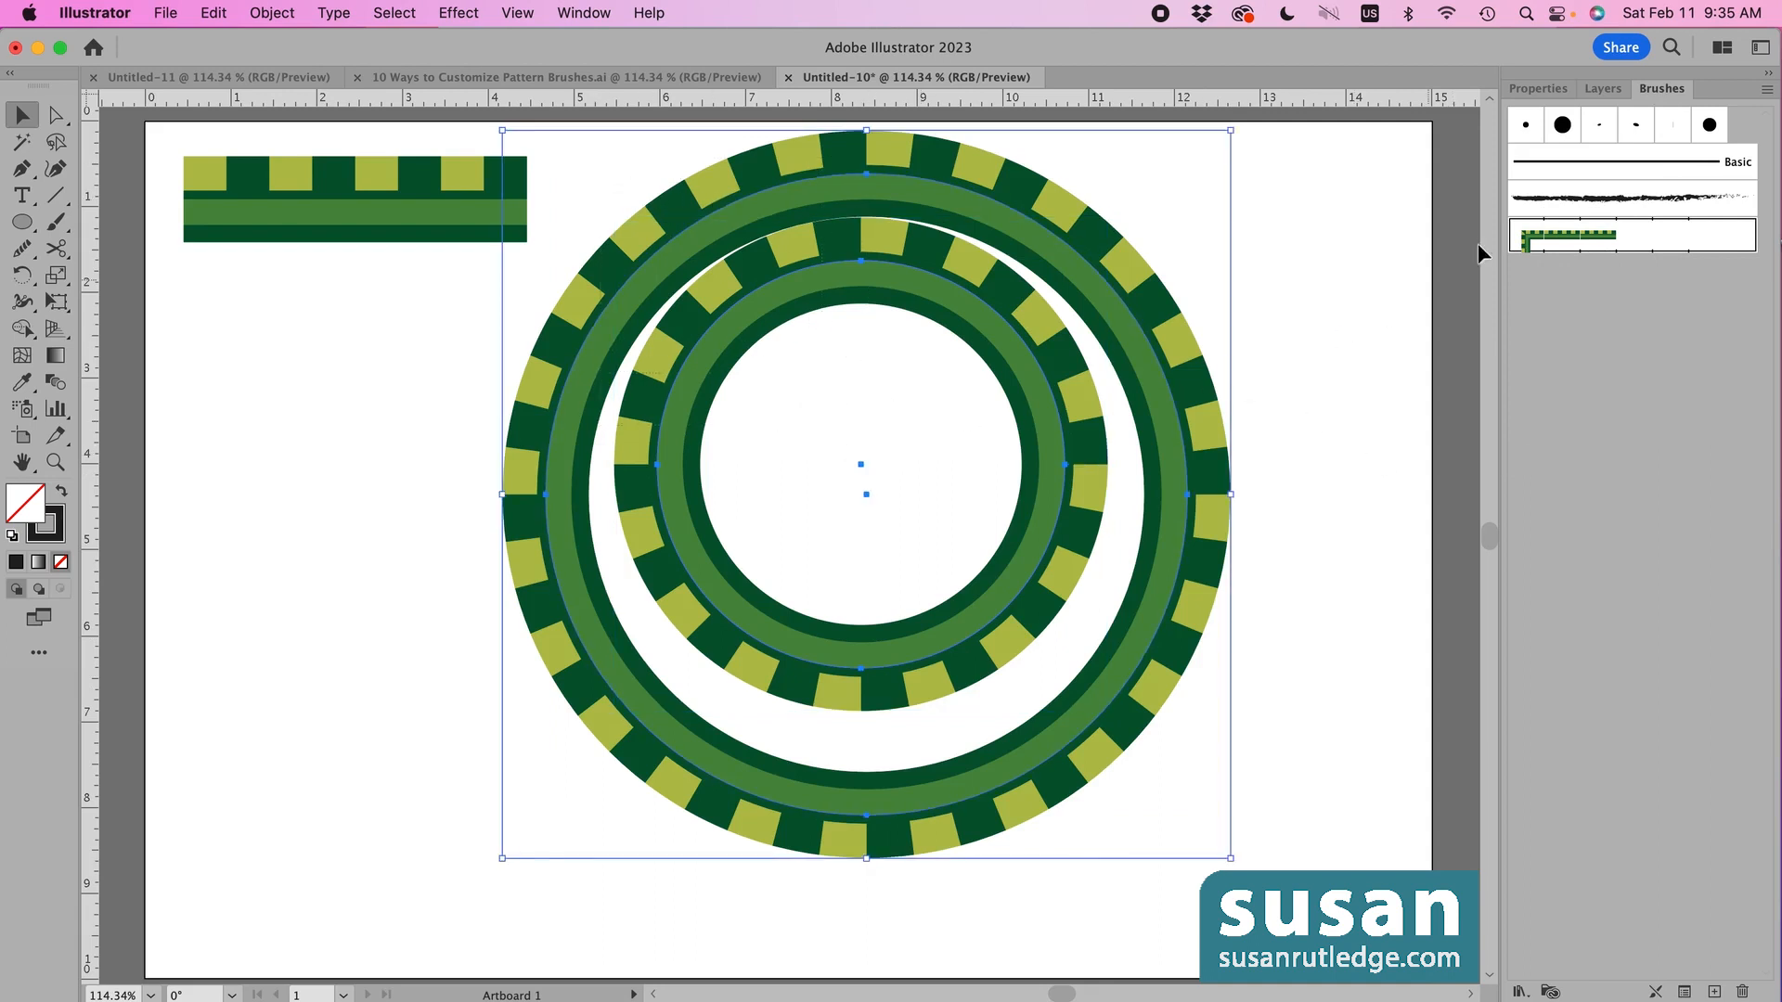
click(1537, 88)
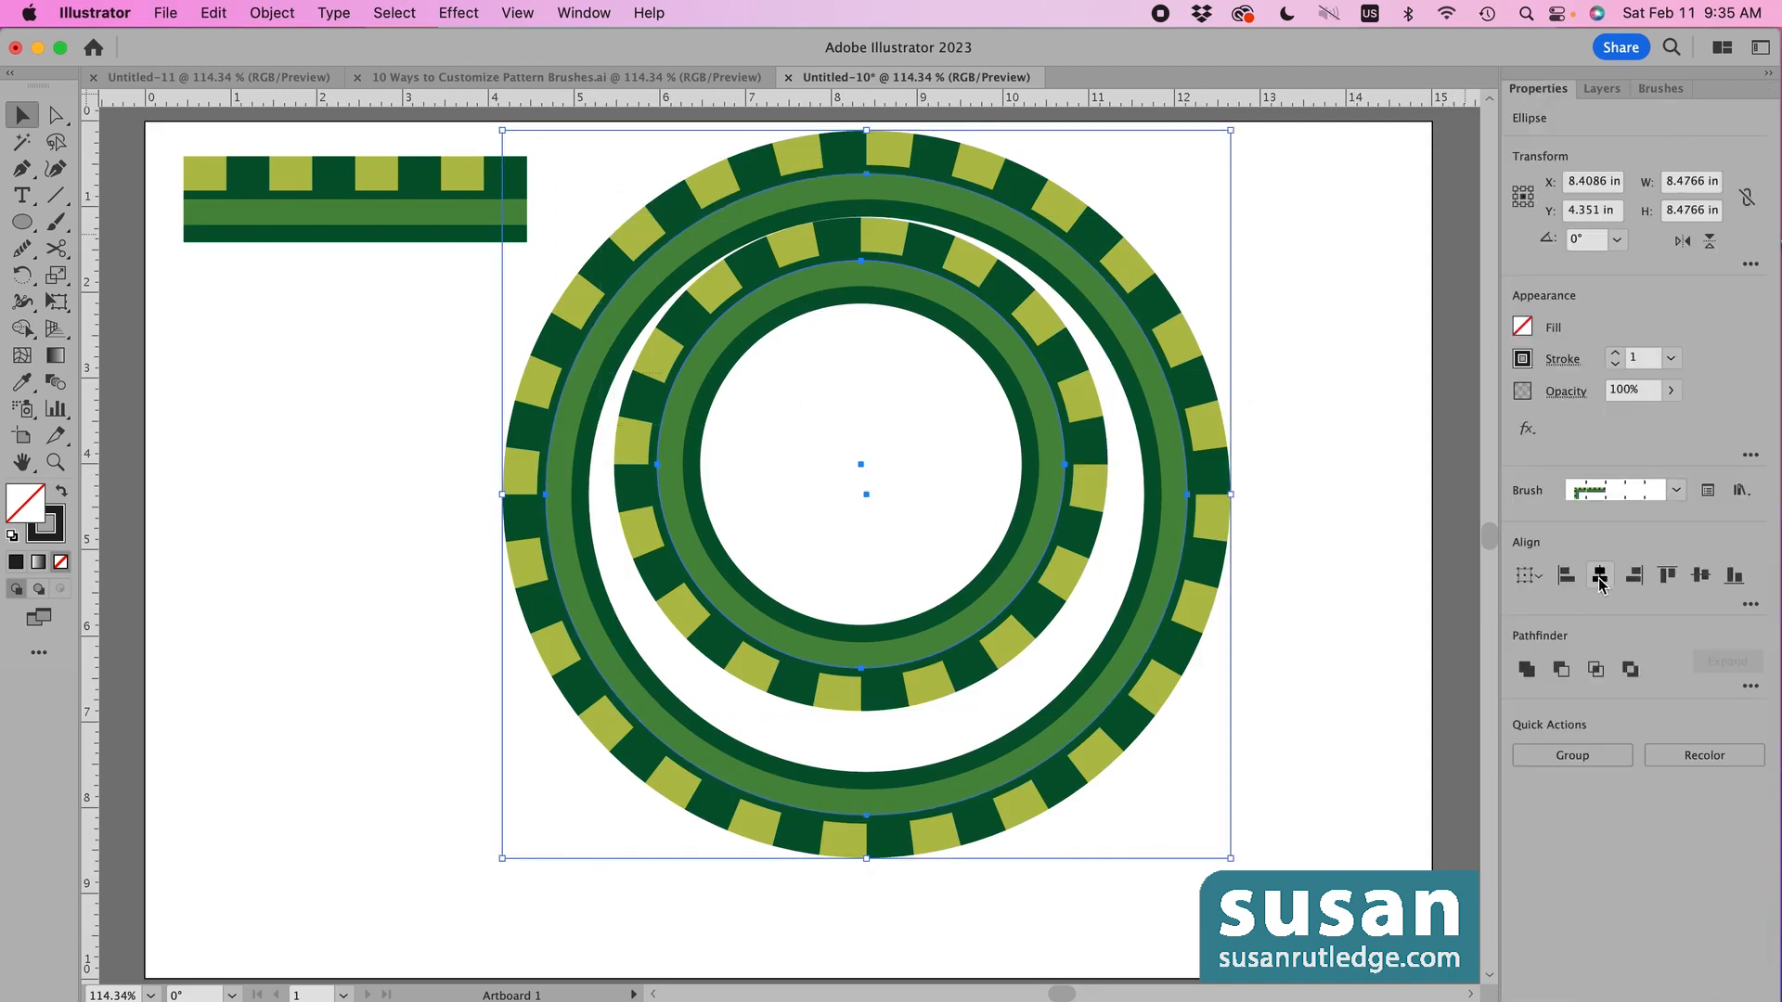
click(1599, 577)
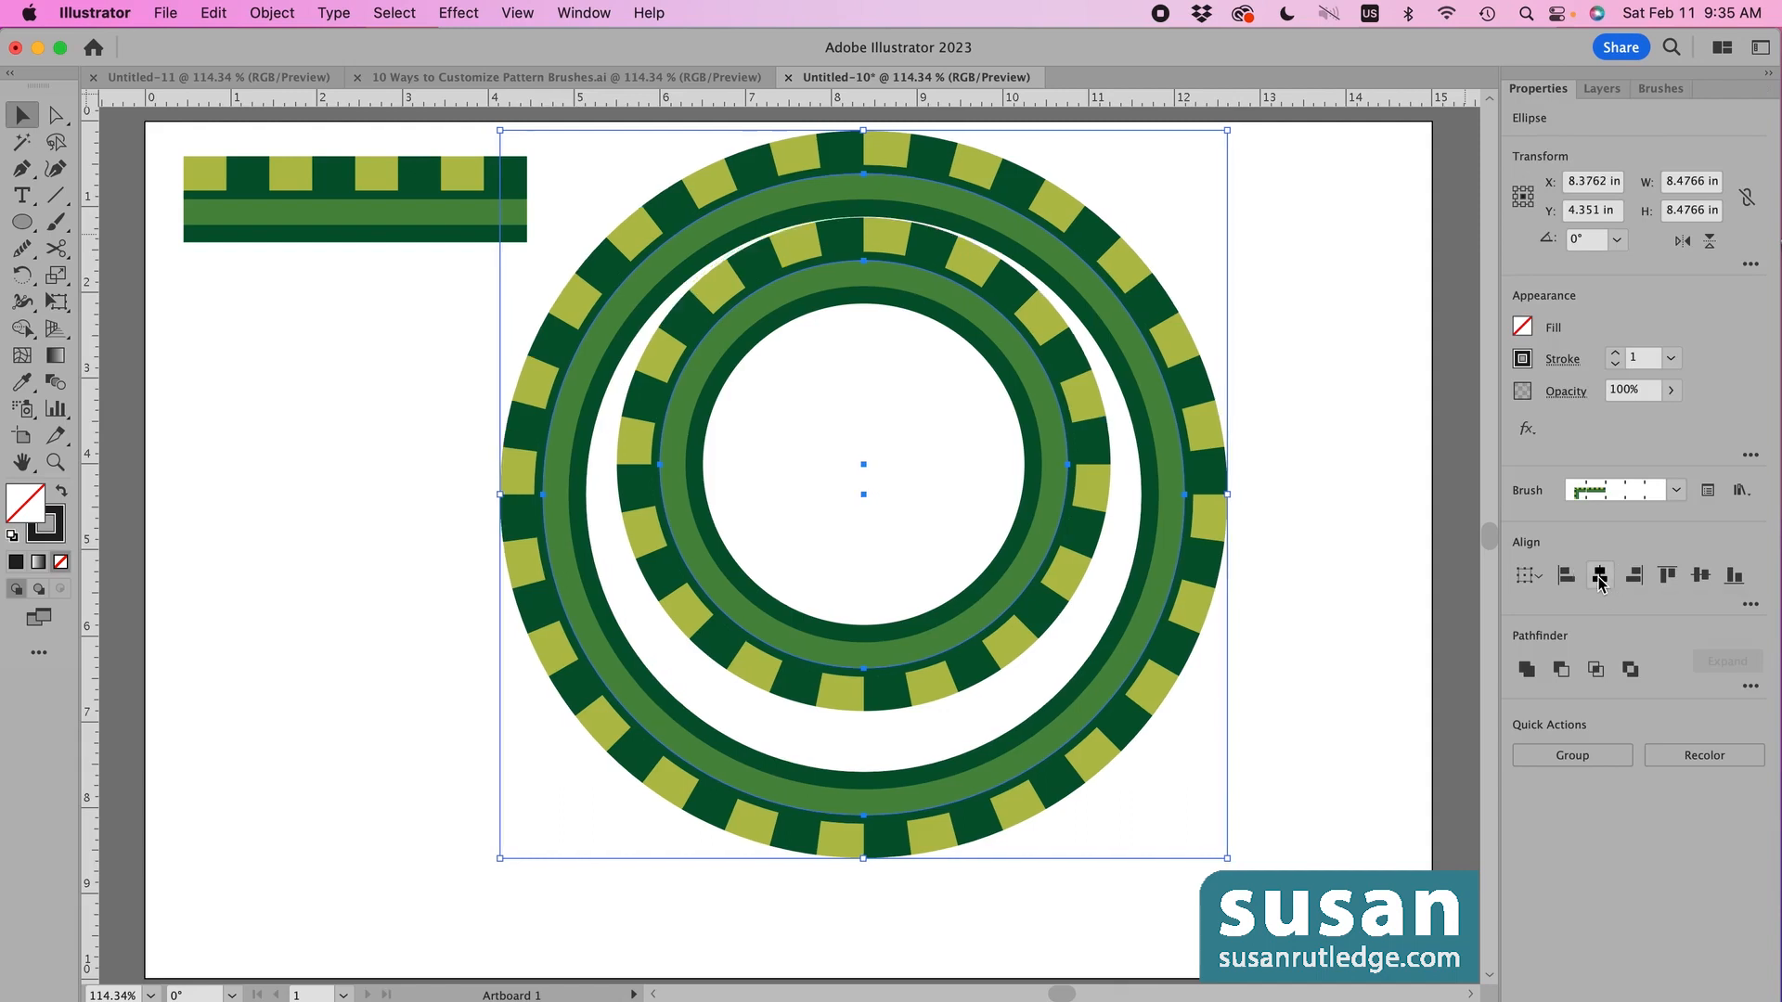
click(1689, 580)
click(1378, 631)
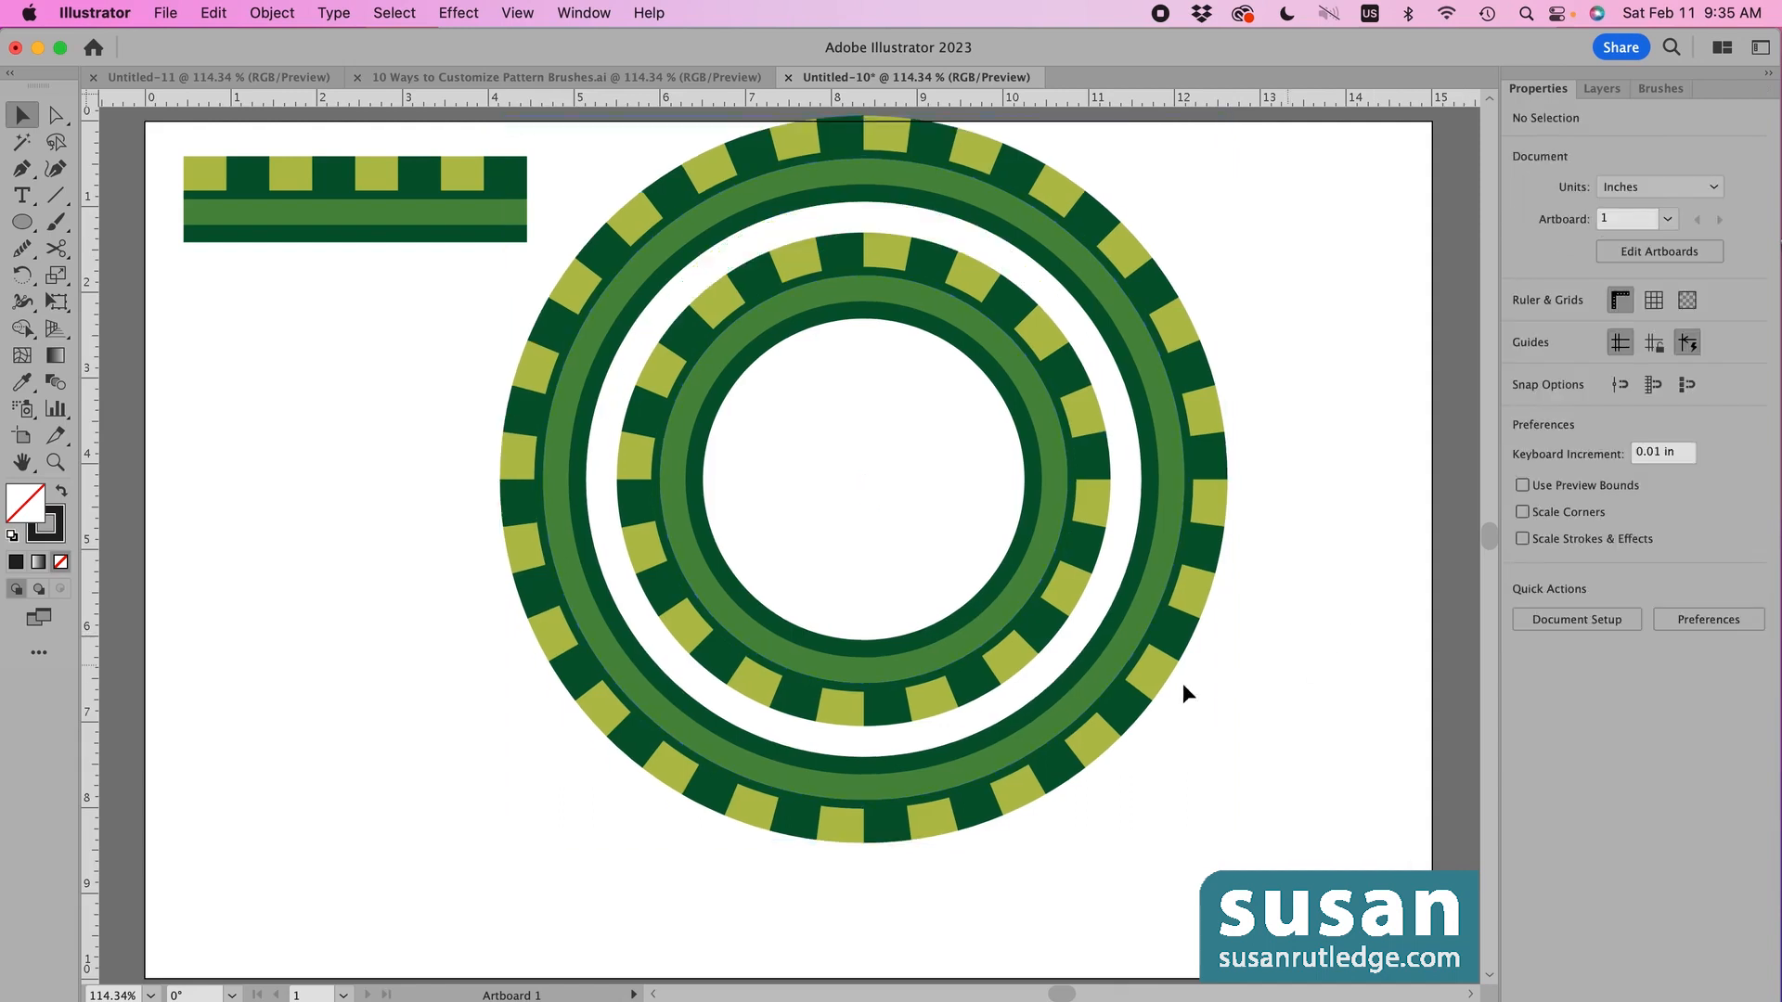
click(1003, 621)
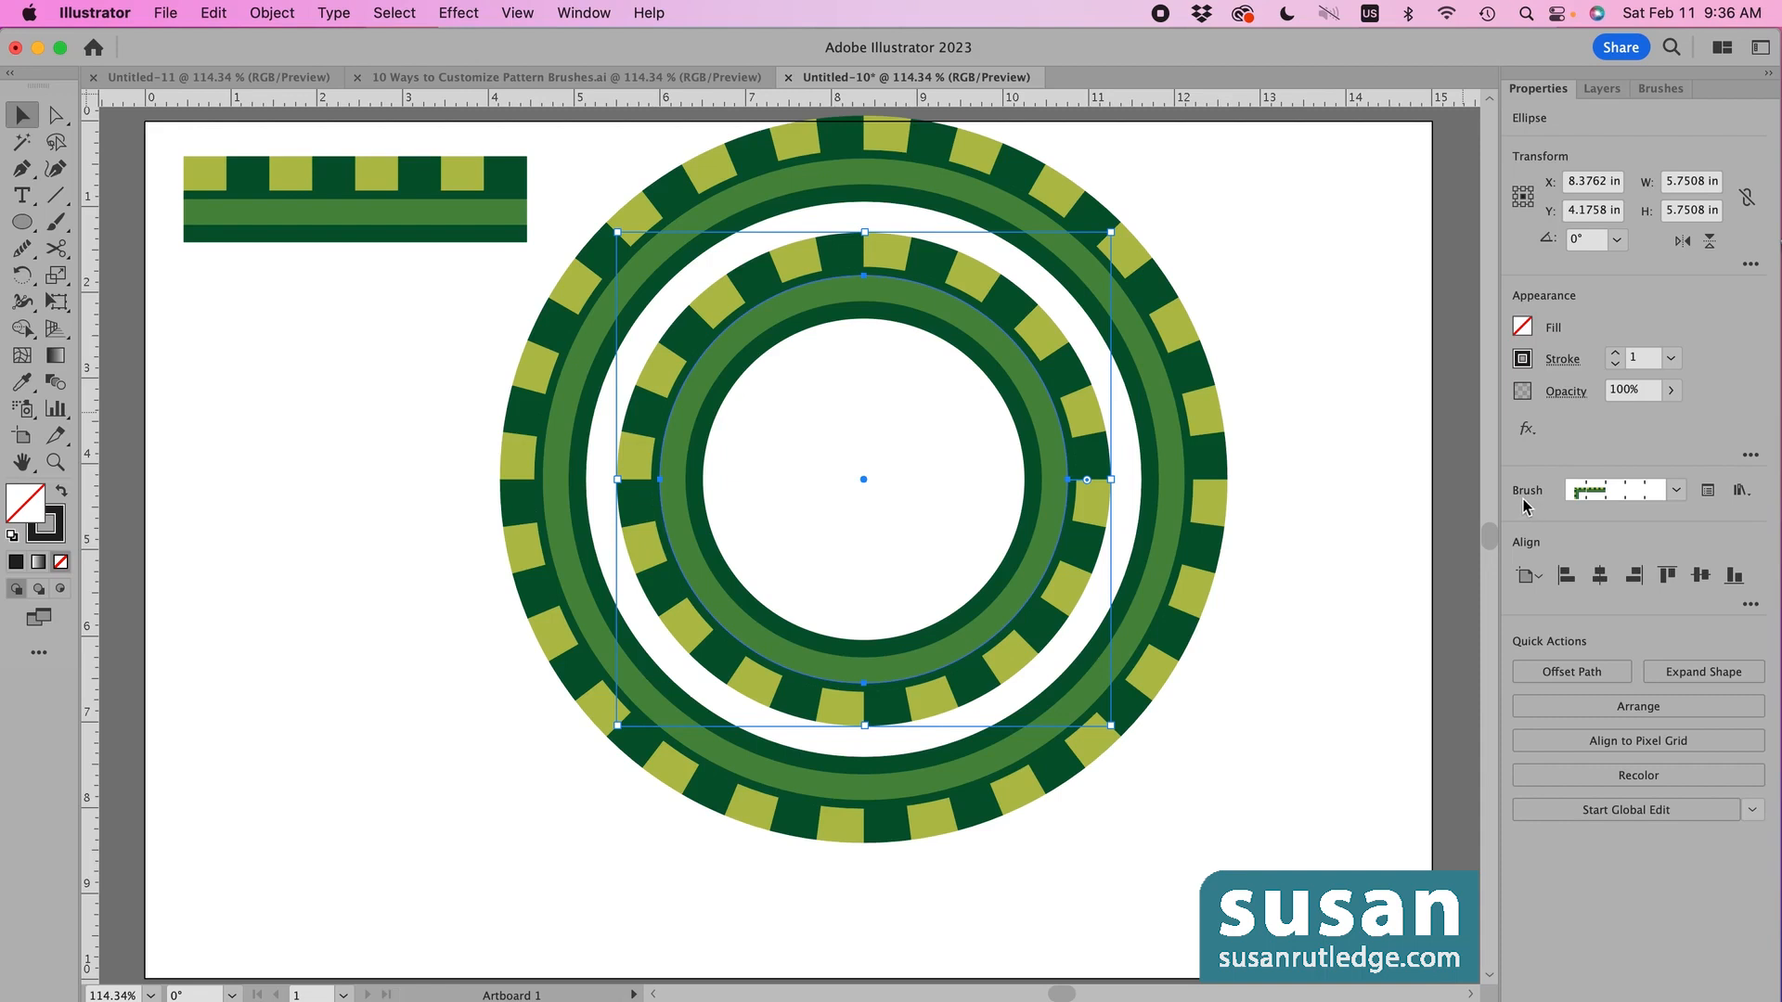
- Enable Flip Across in the inner ring's brush options so its light squares face inward
click(1708, 492)
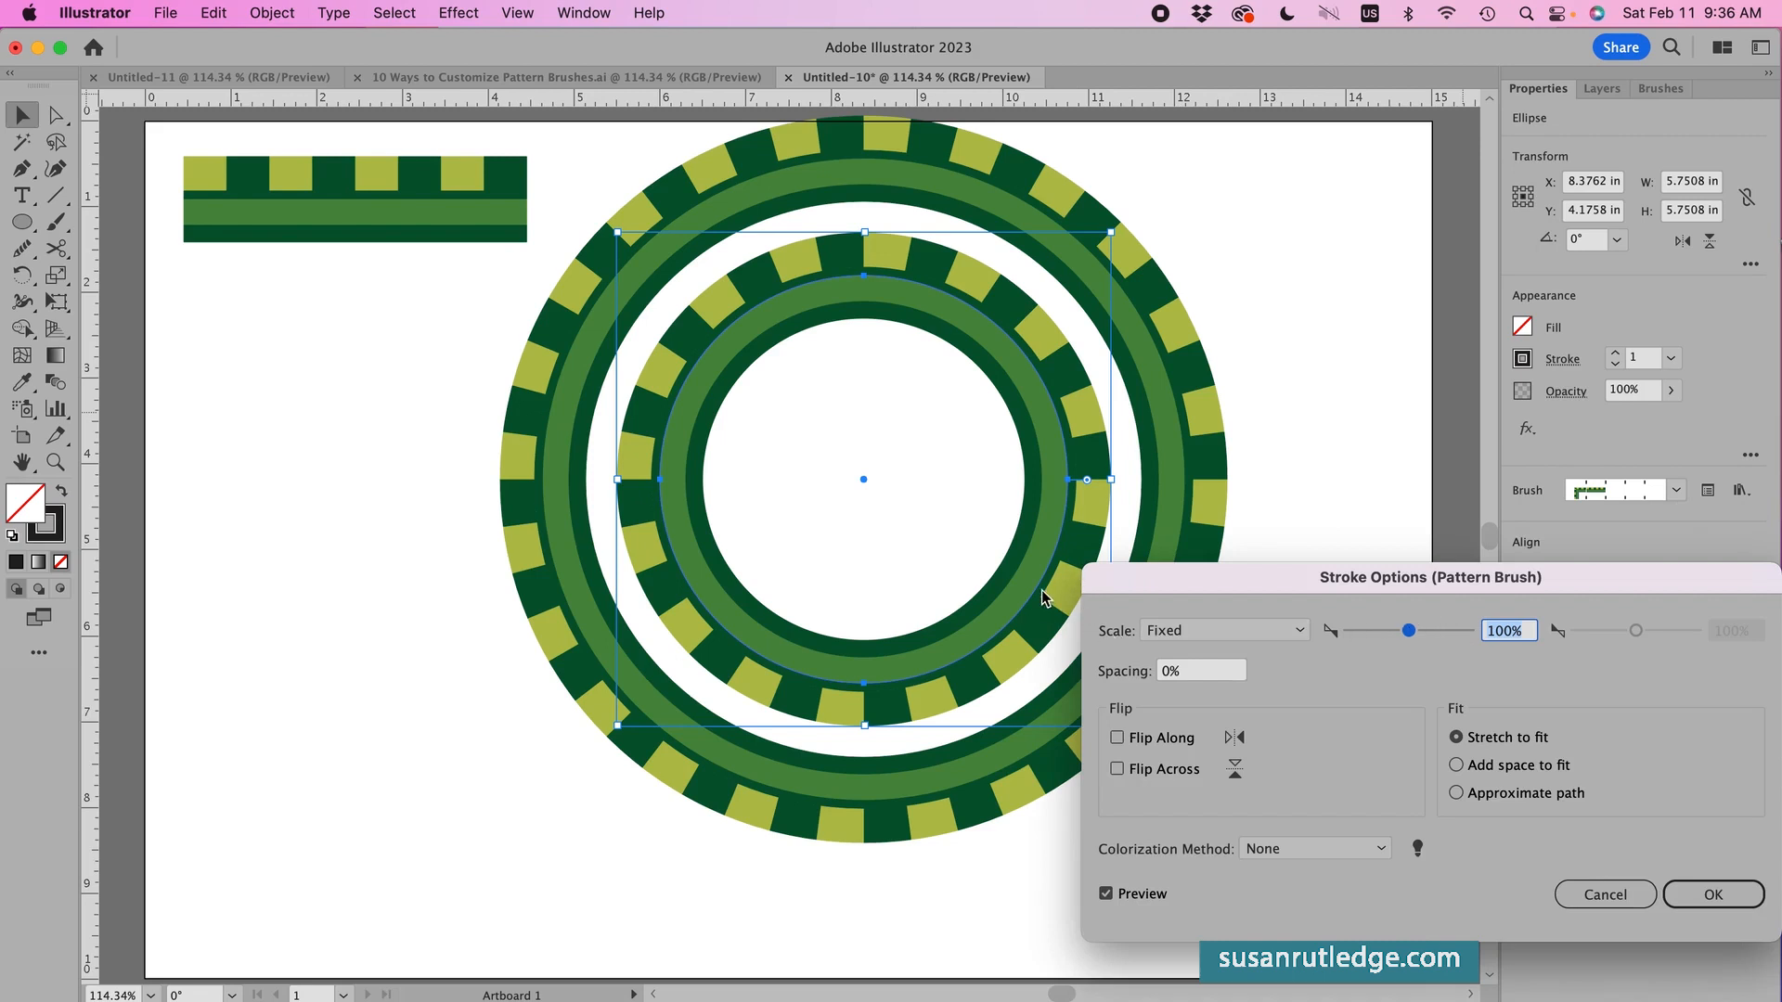
click(1118, 770)
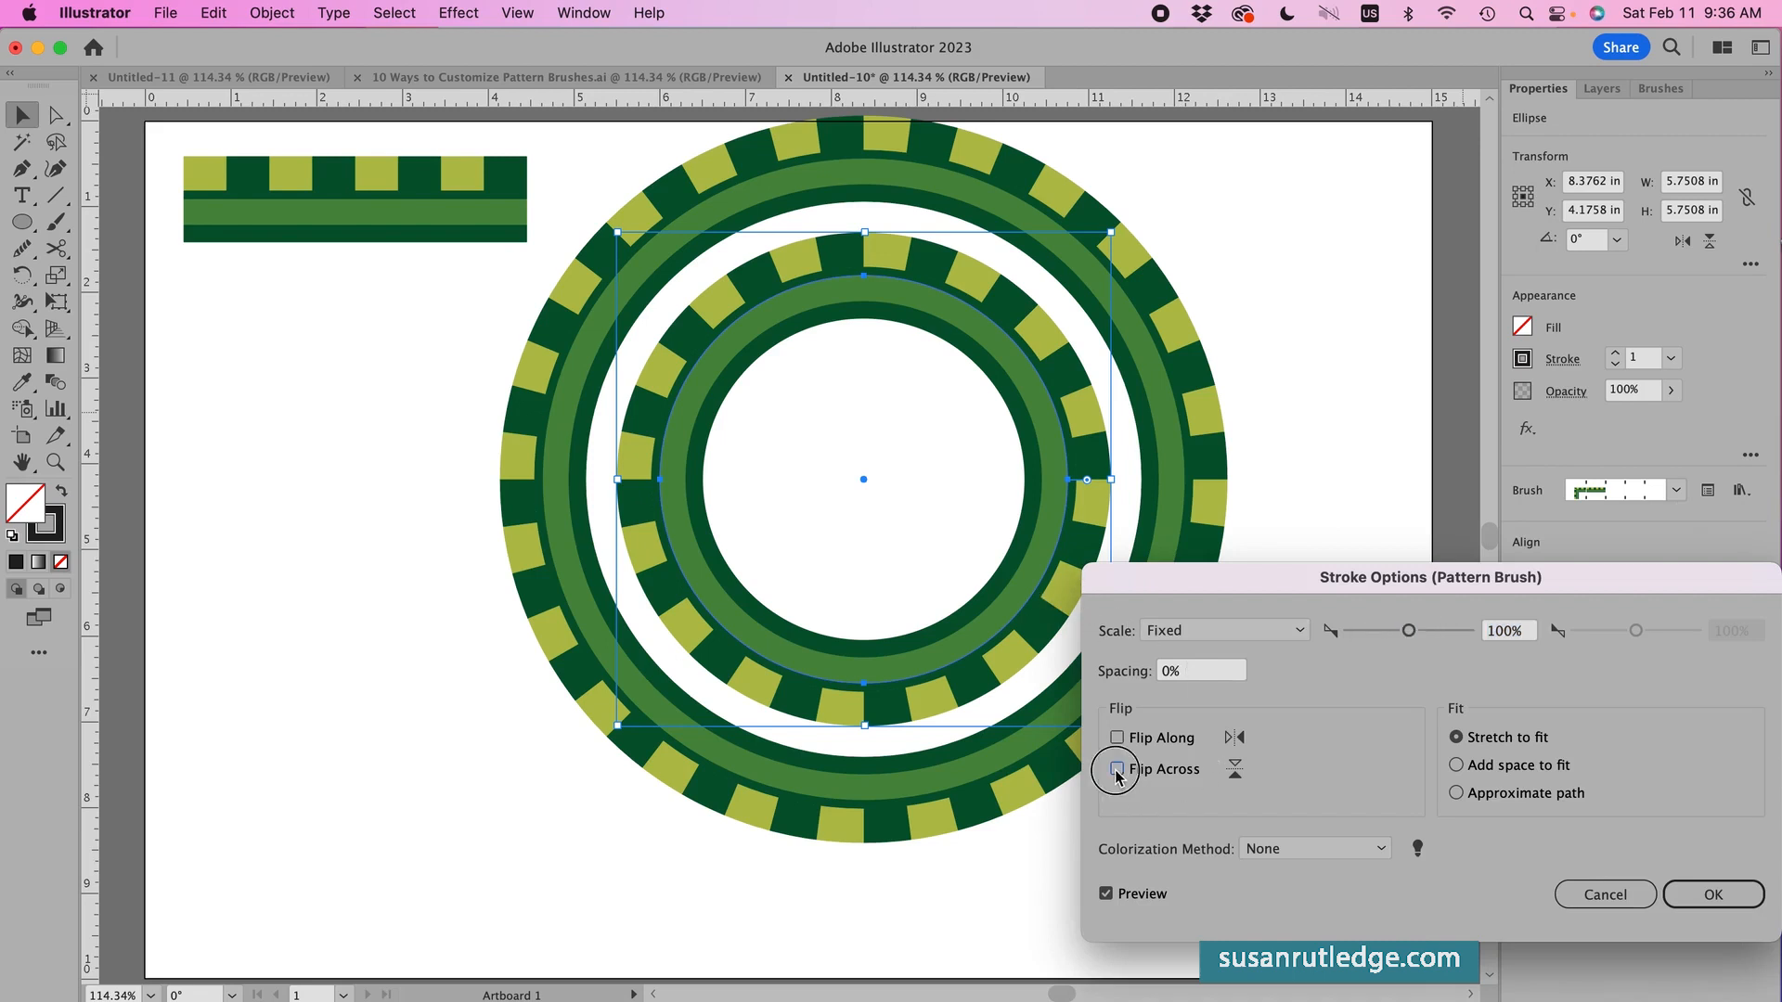
click(1698, 895)
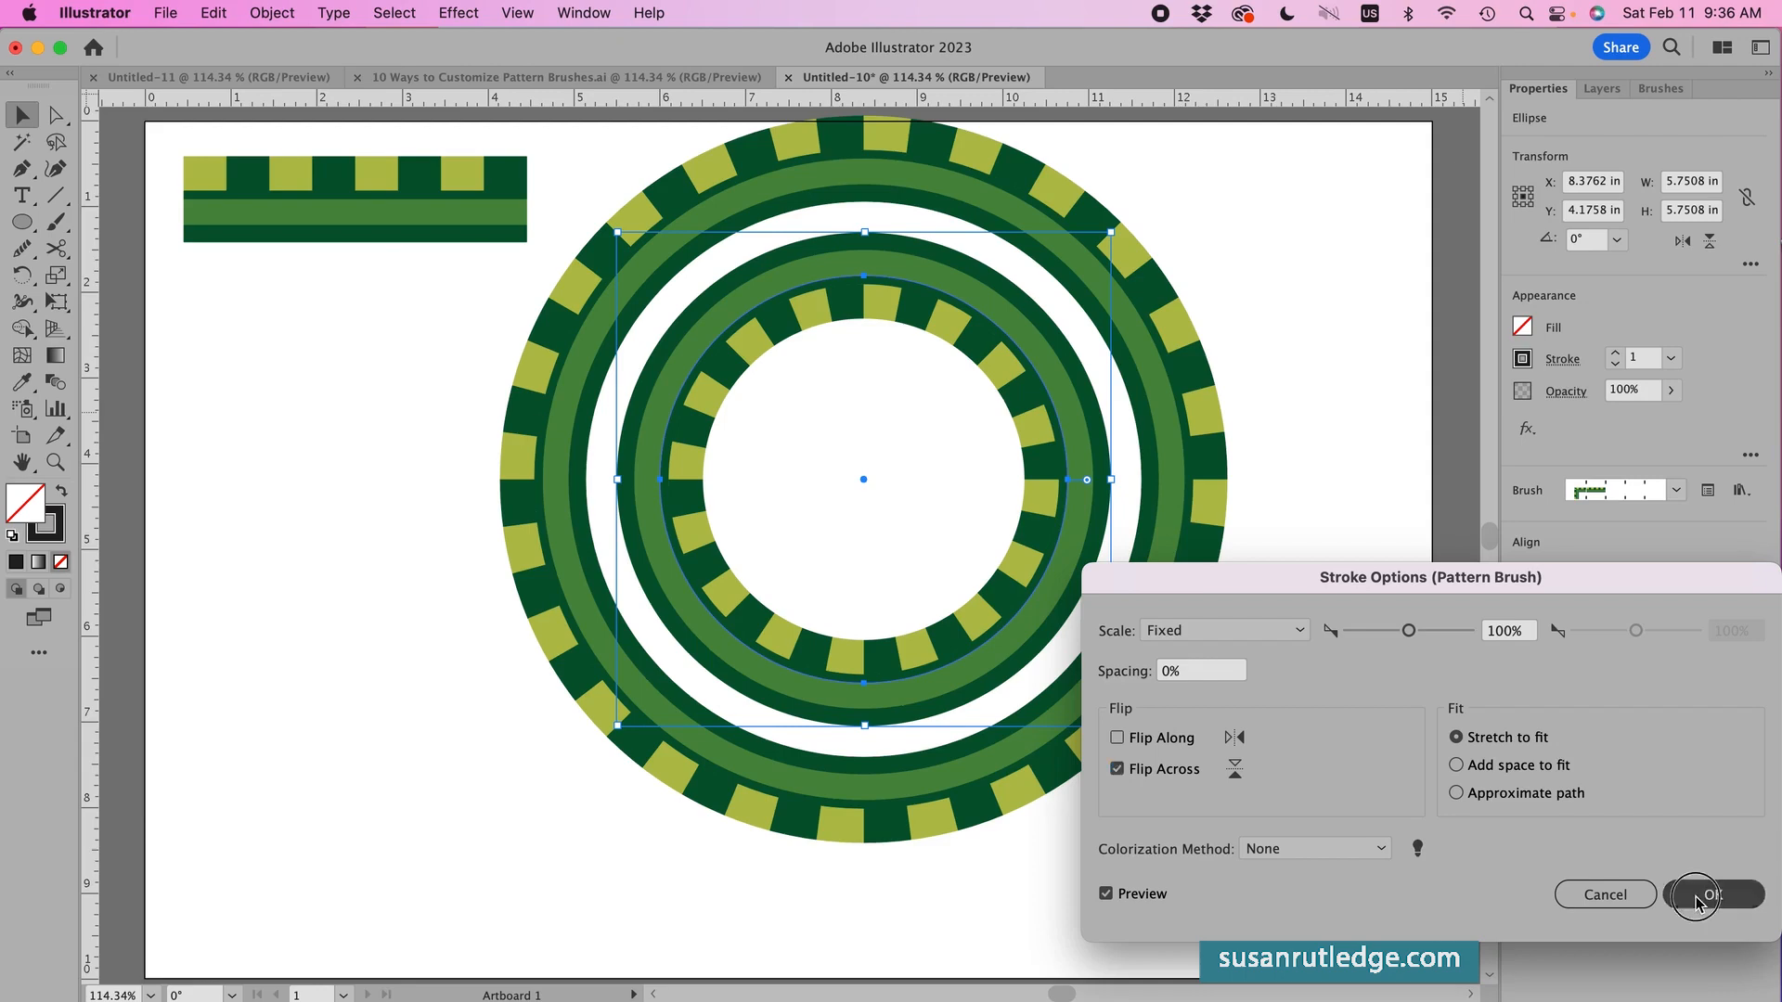
click(1285, 868)
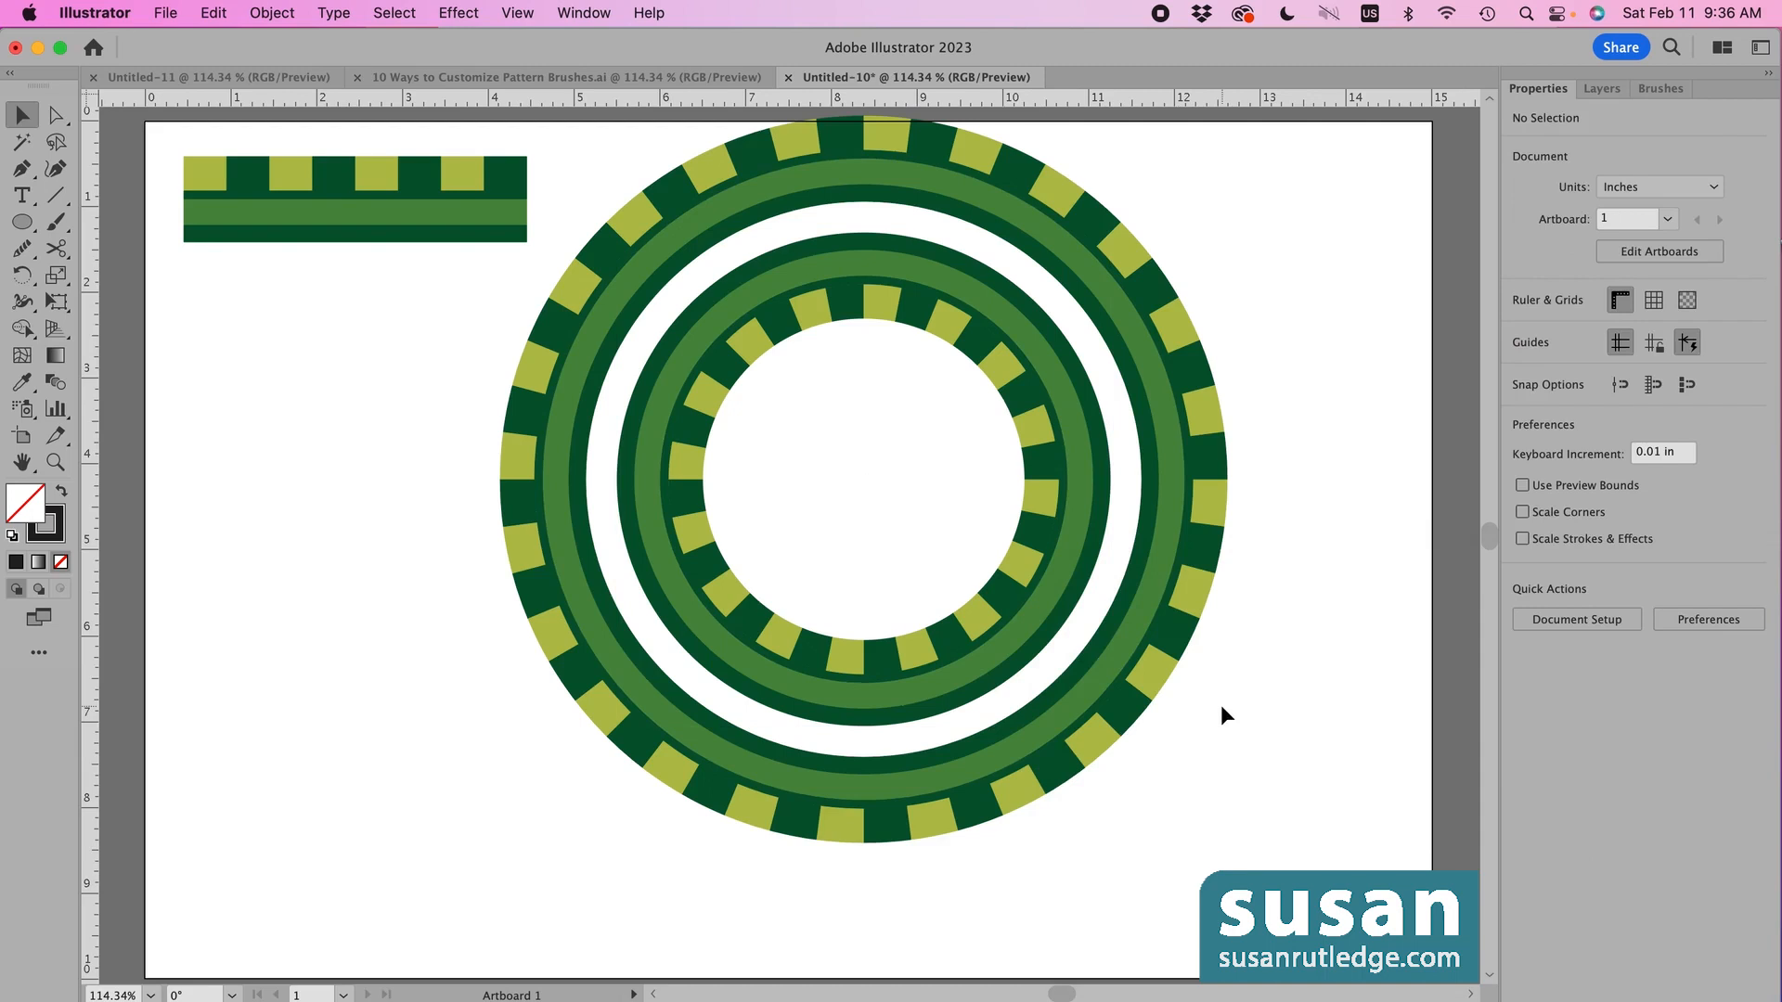
- Scale the inner ring up to about 6.51 in and recentre it inside the outer ring
click(980, 627)
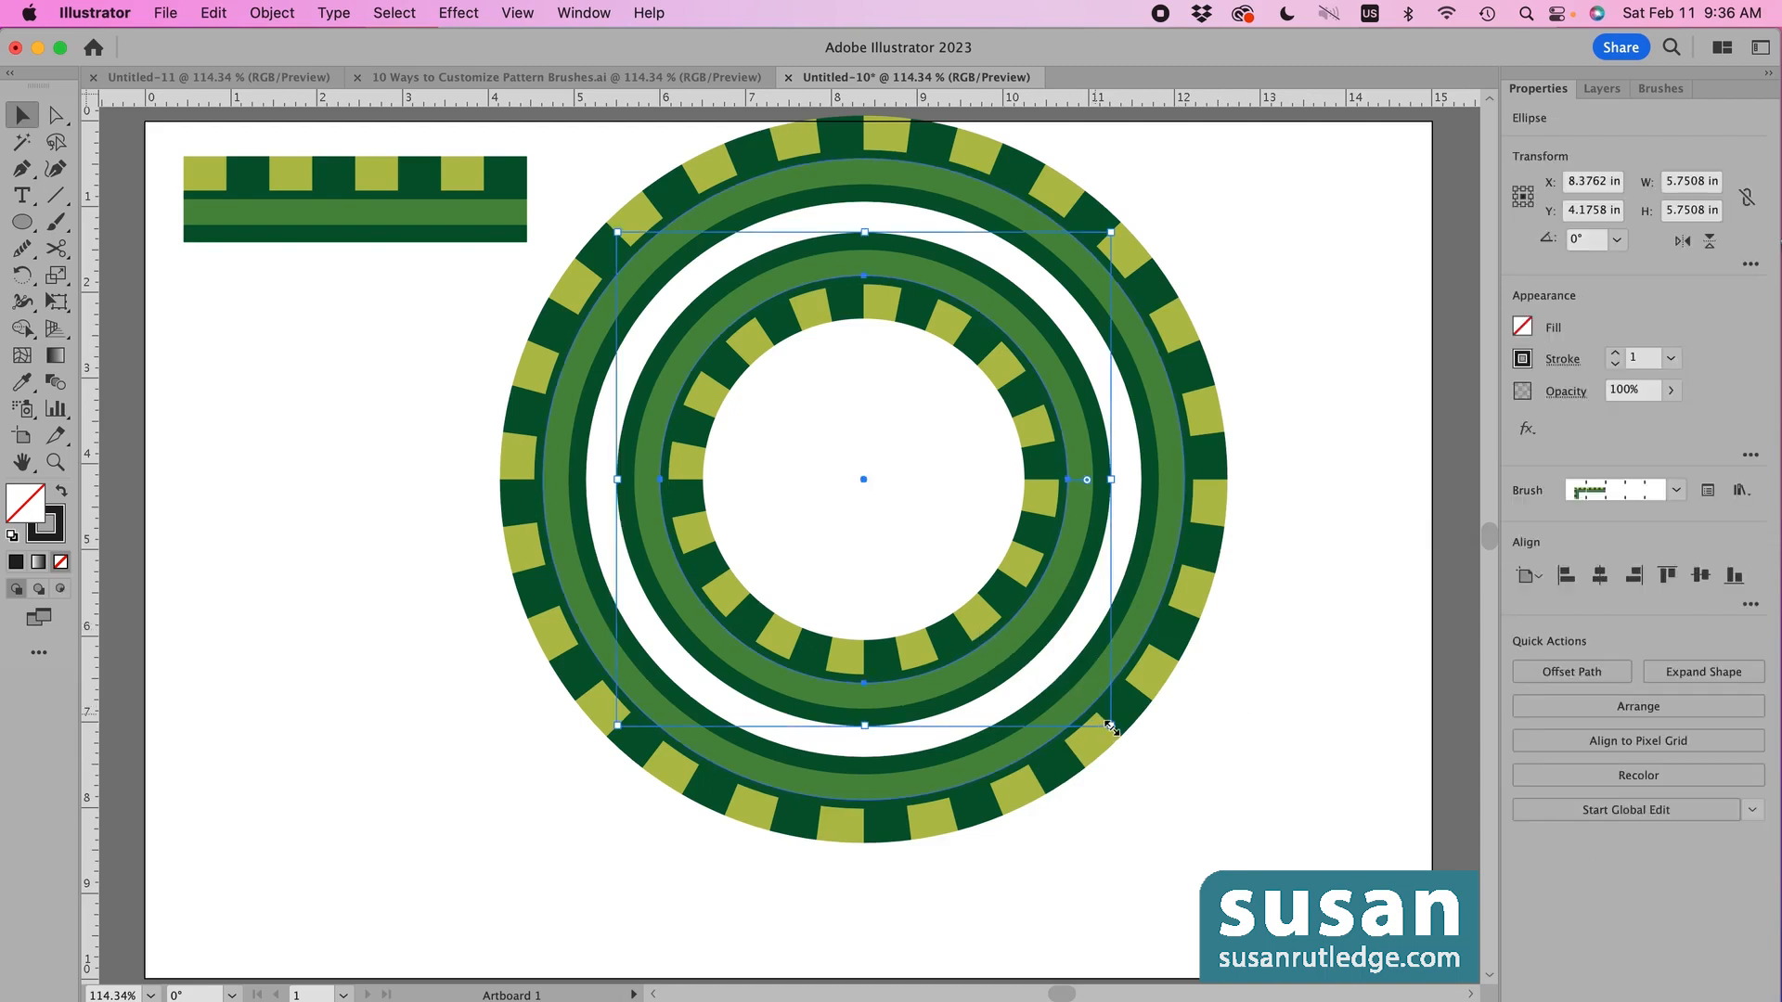
drag(1111, 727, 1168, 783)
drag(1064, 678, 1039, 650)
click(1302, 711)
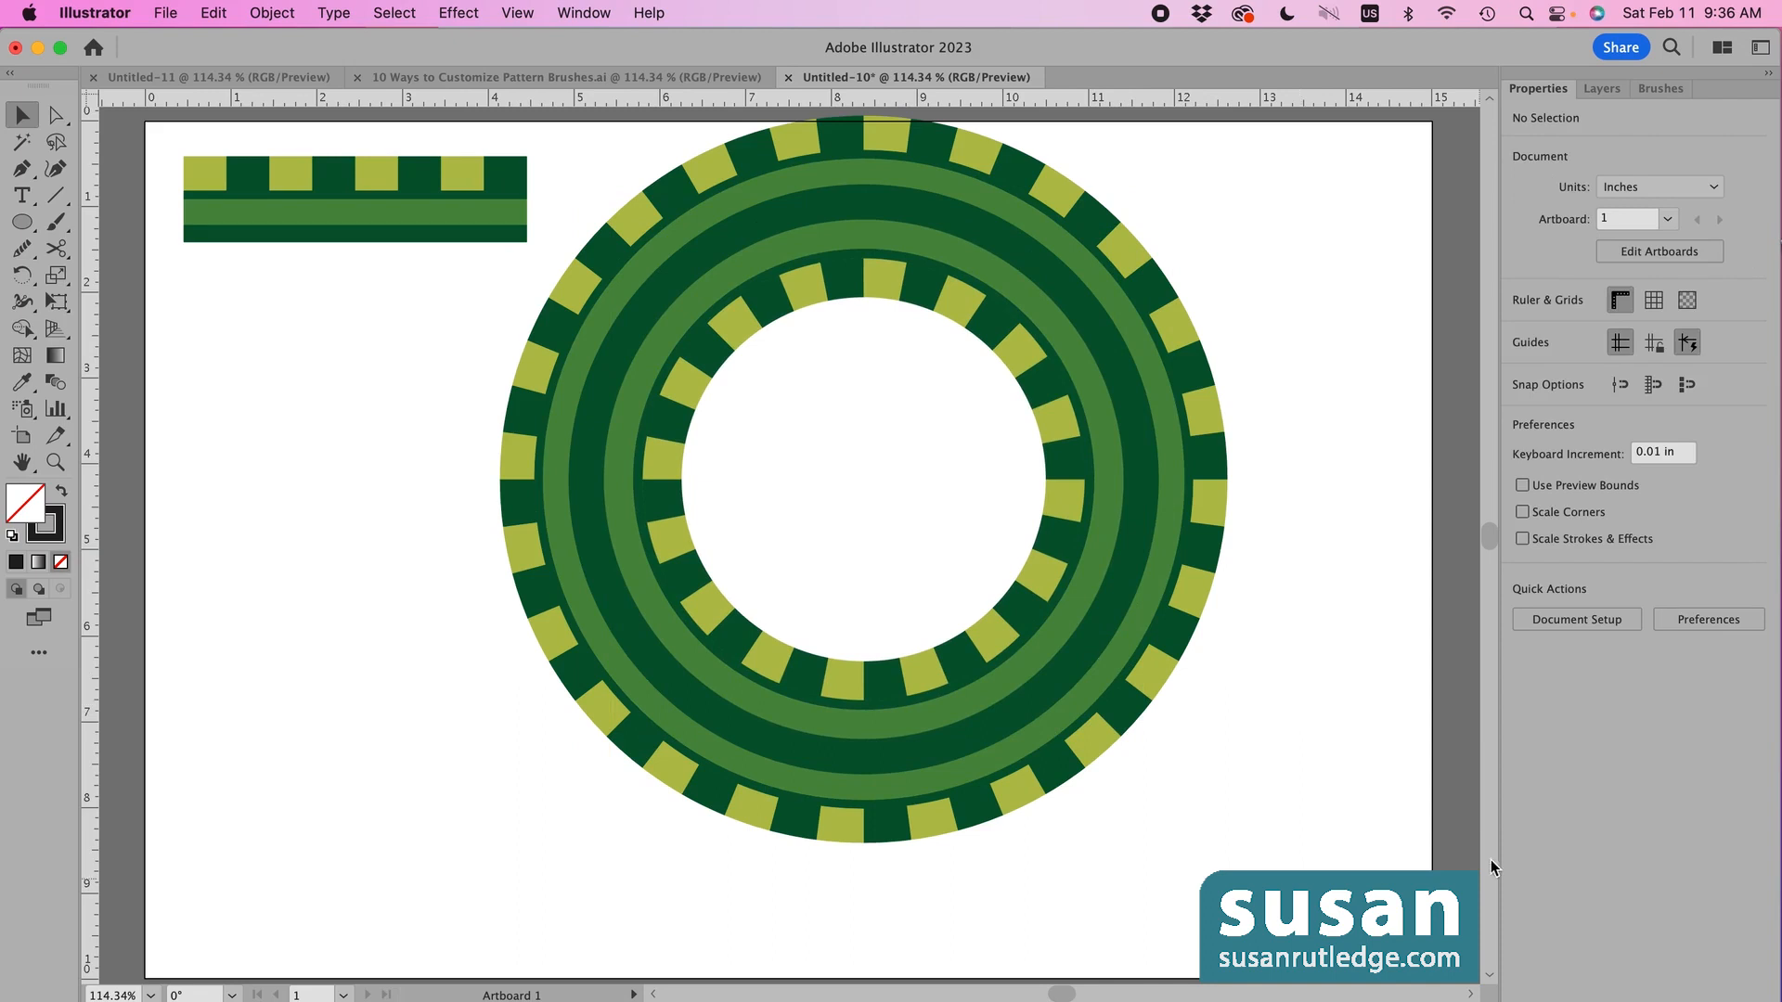
- Delete the inner ring, leaving only the outer Green Brush 1 ring
click(1021, 654)
key(Delete)
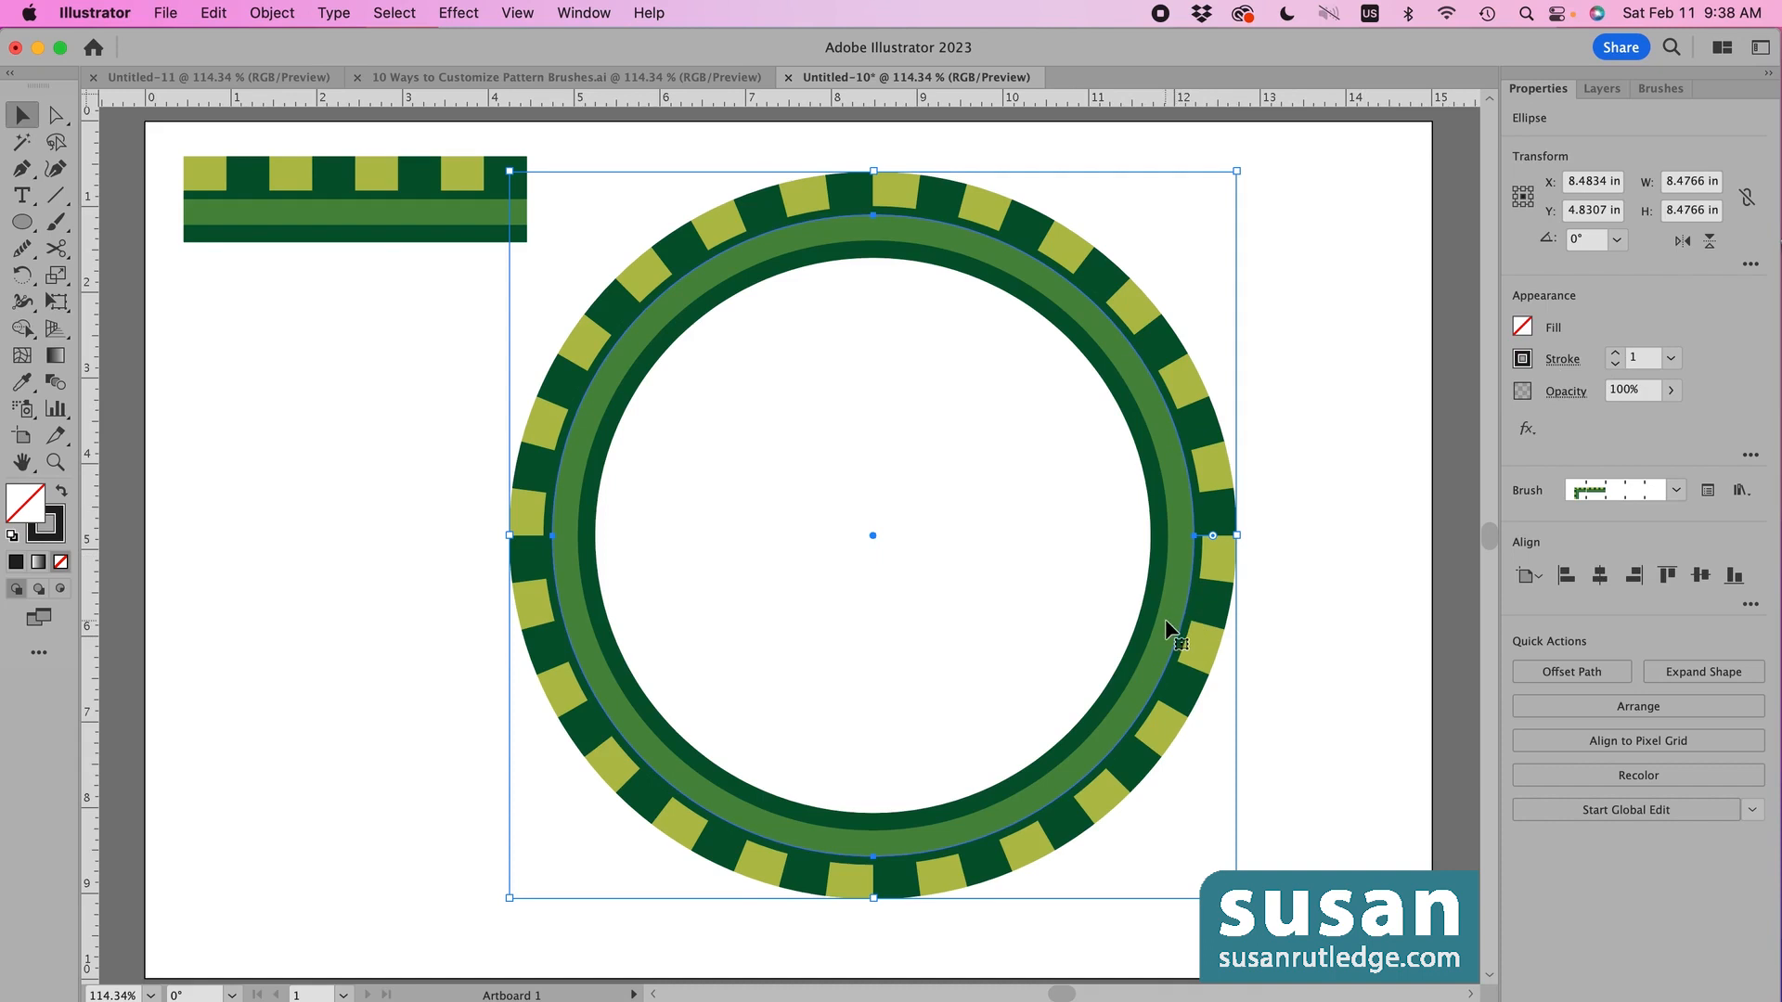
click(273, 15)
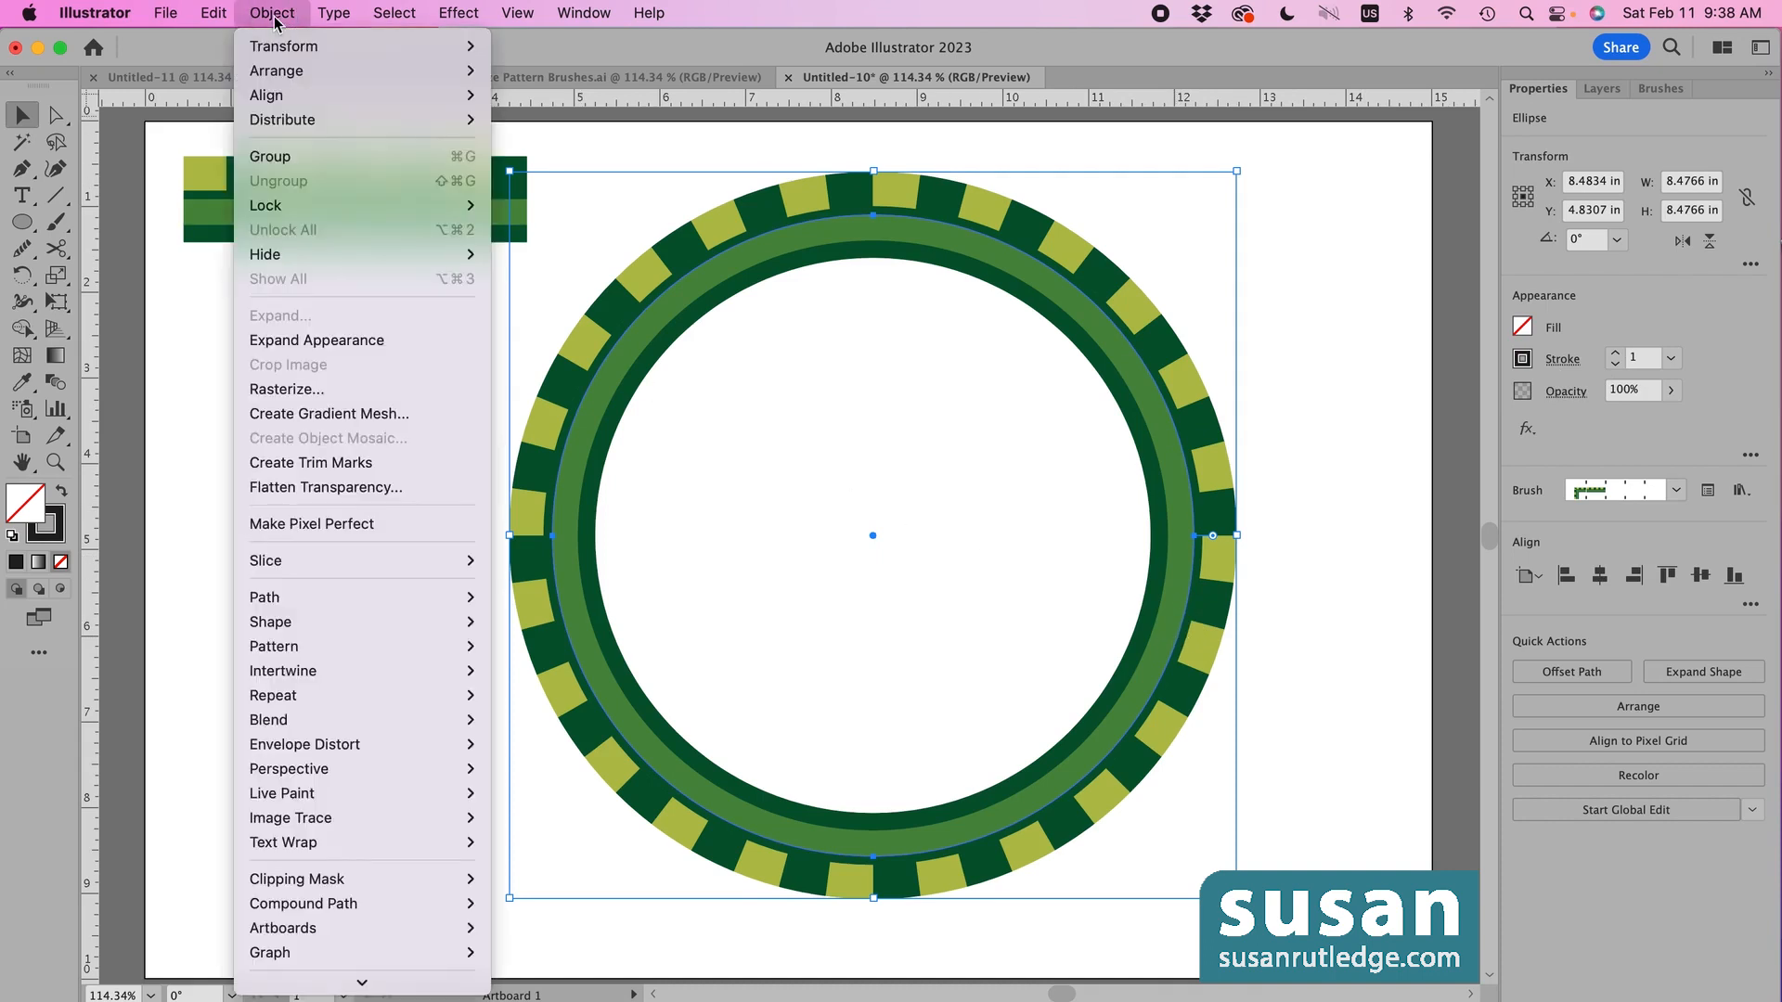
- Expand the ring's appearance into shapes and outline them with a 2 pt black stroke
click(303, 341)
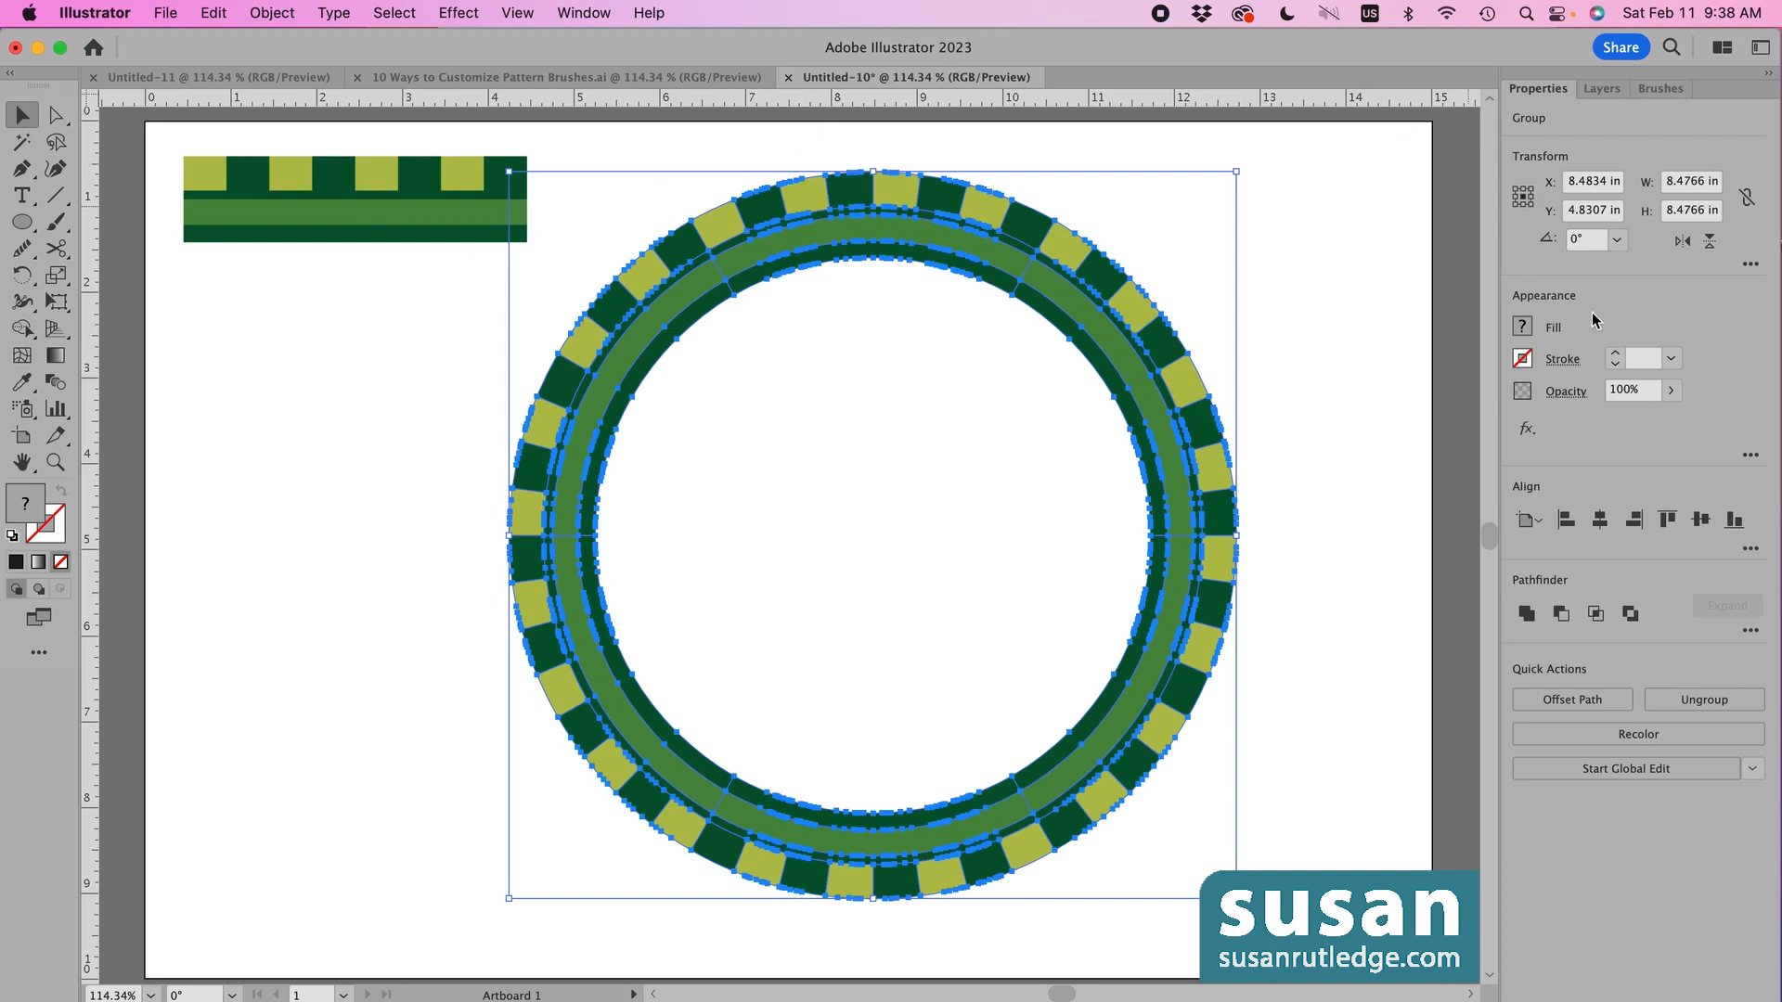
click(1616, 357)
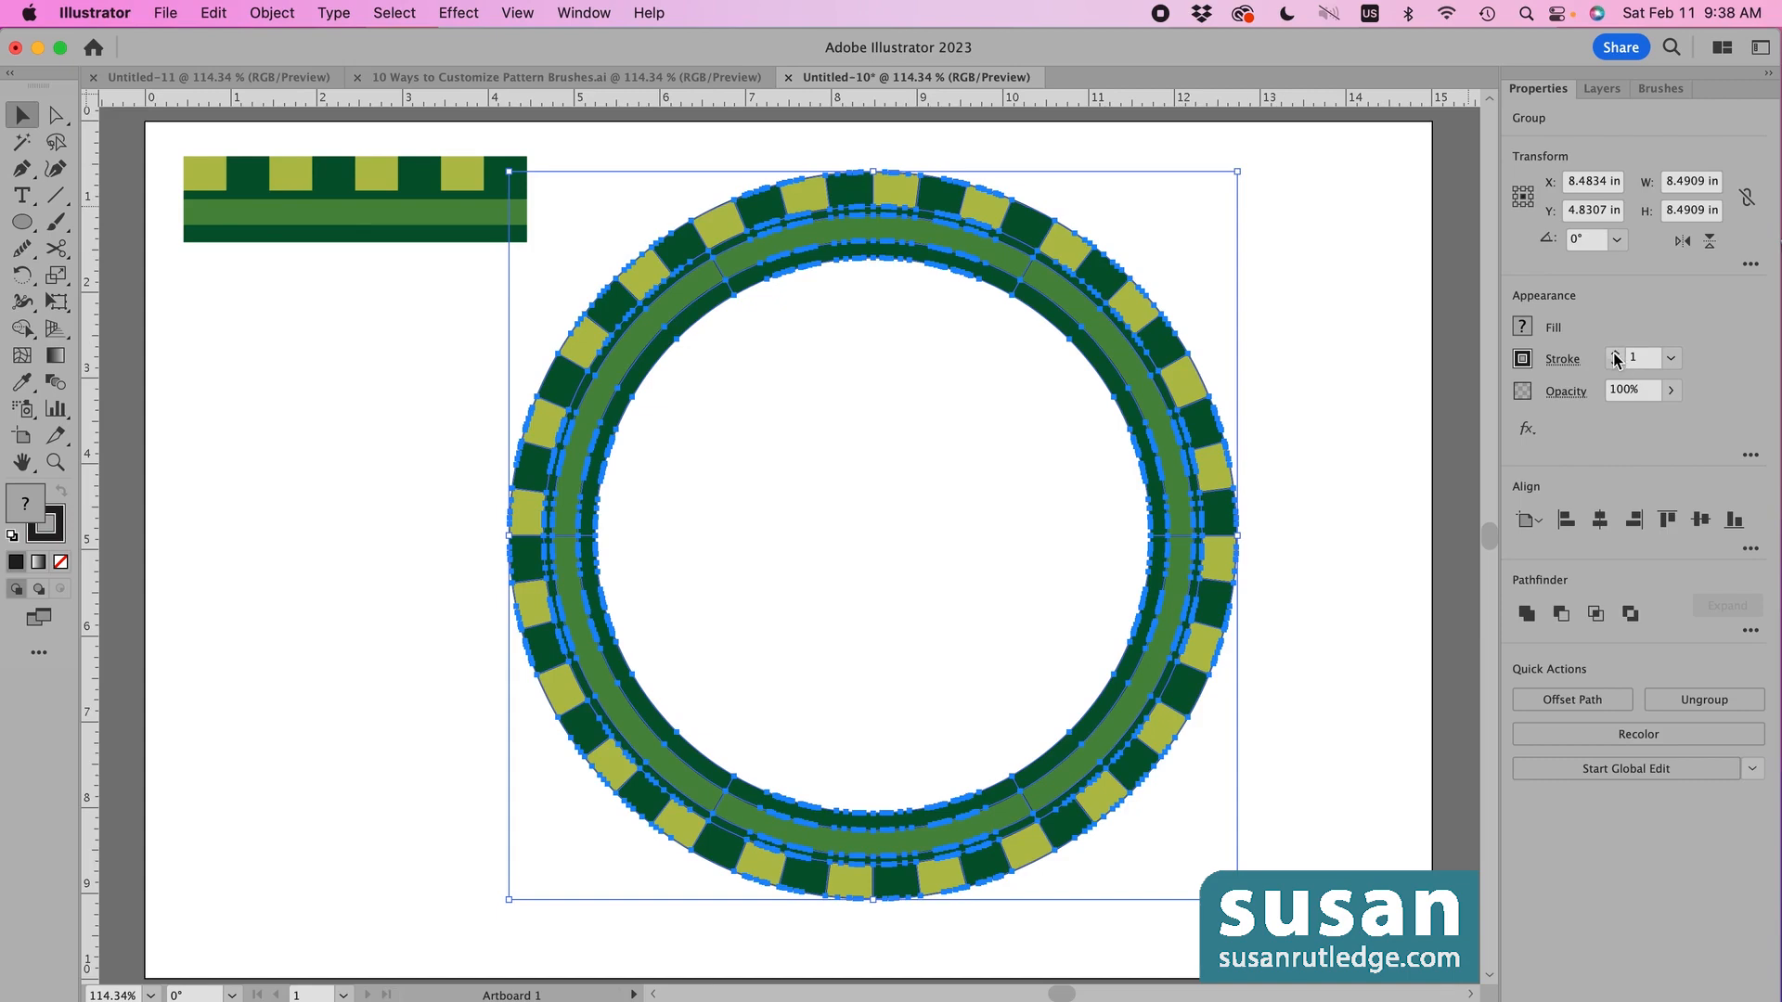
click(1616, 357)
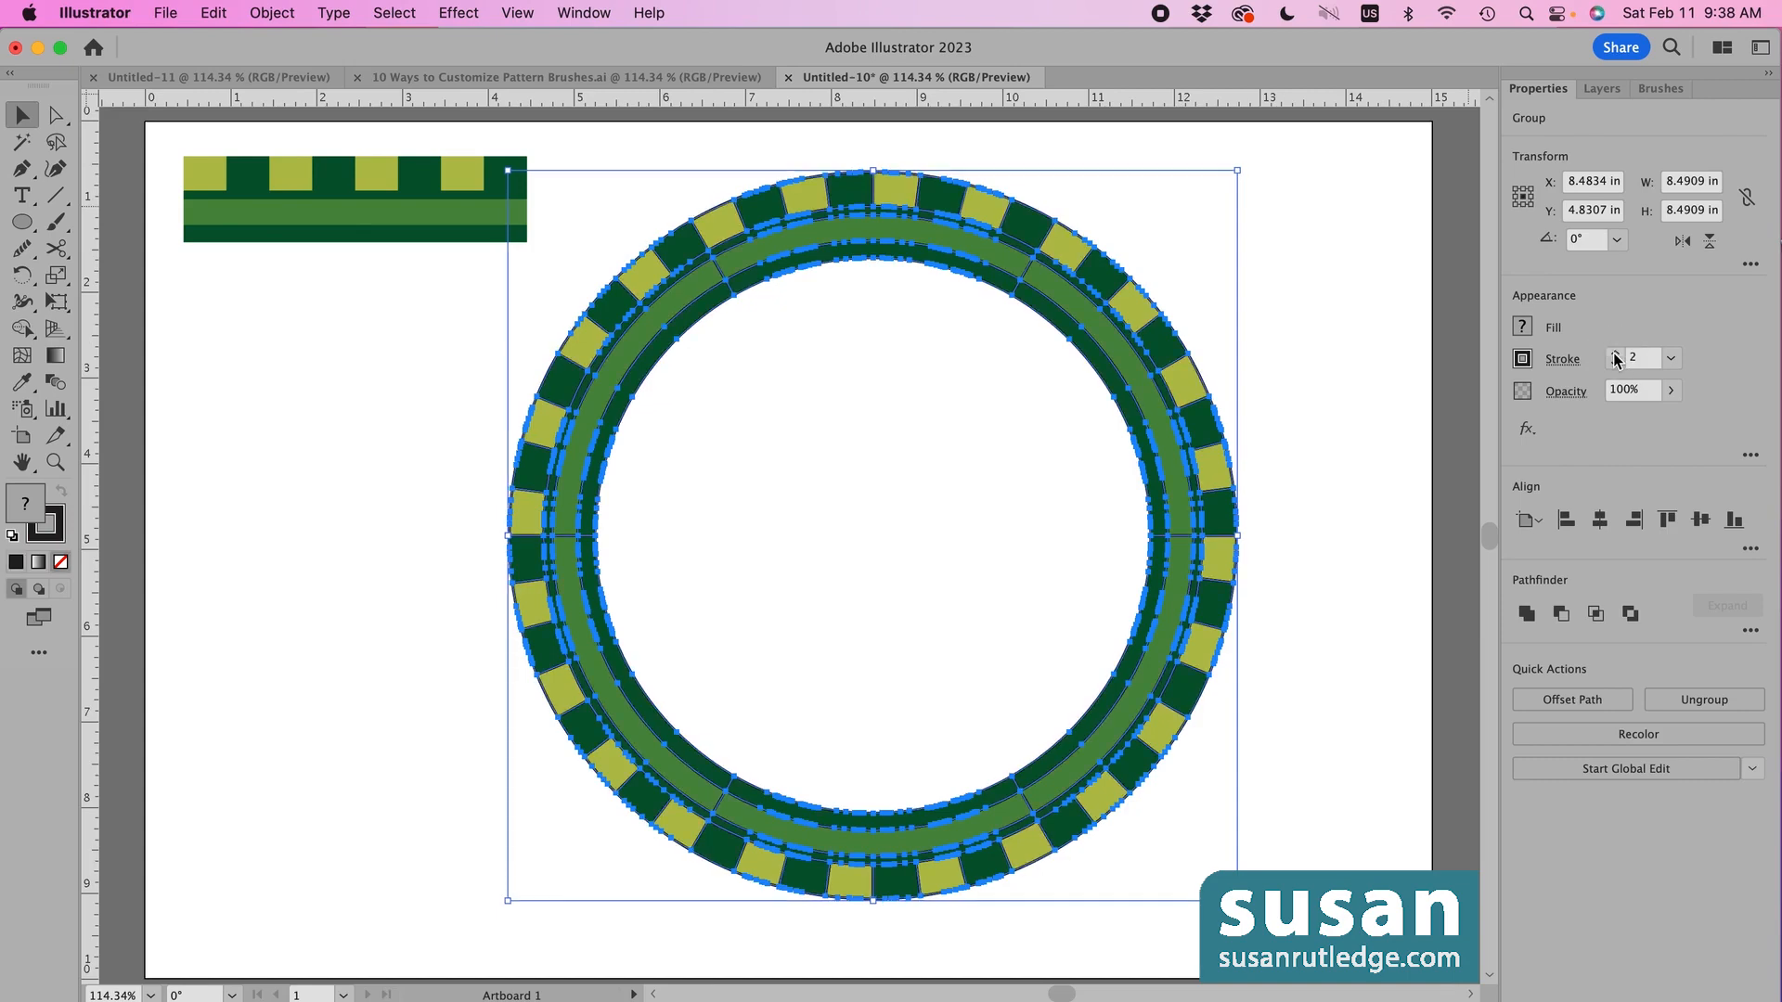
click(1362, 387)
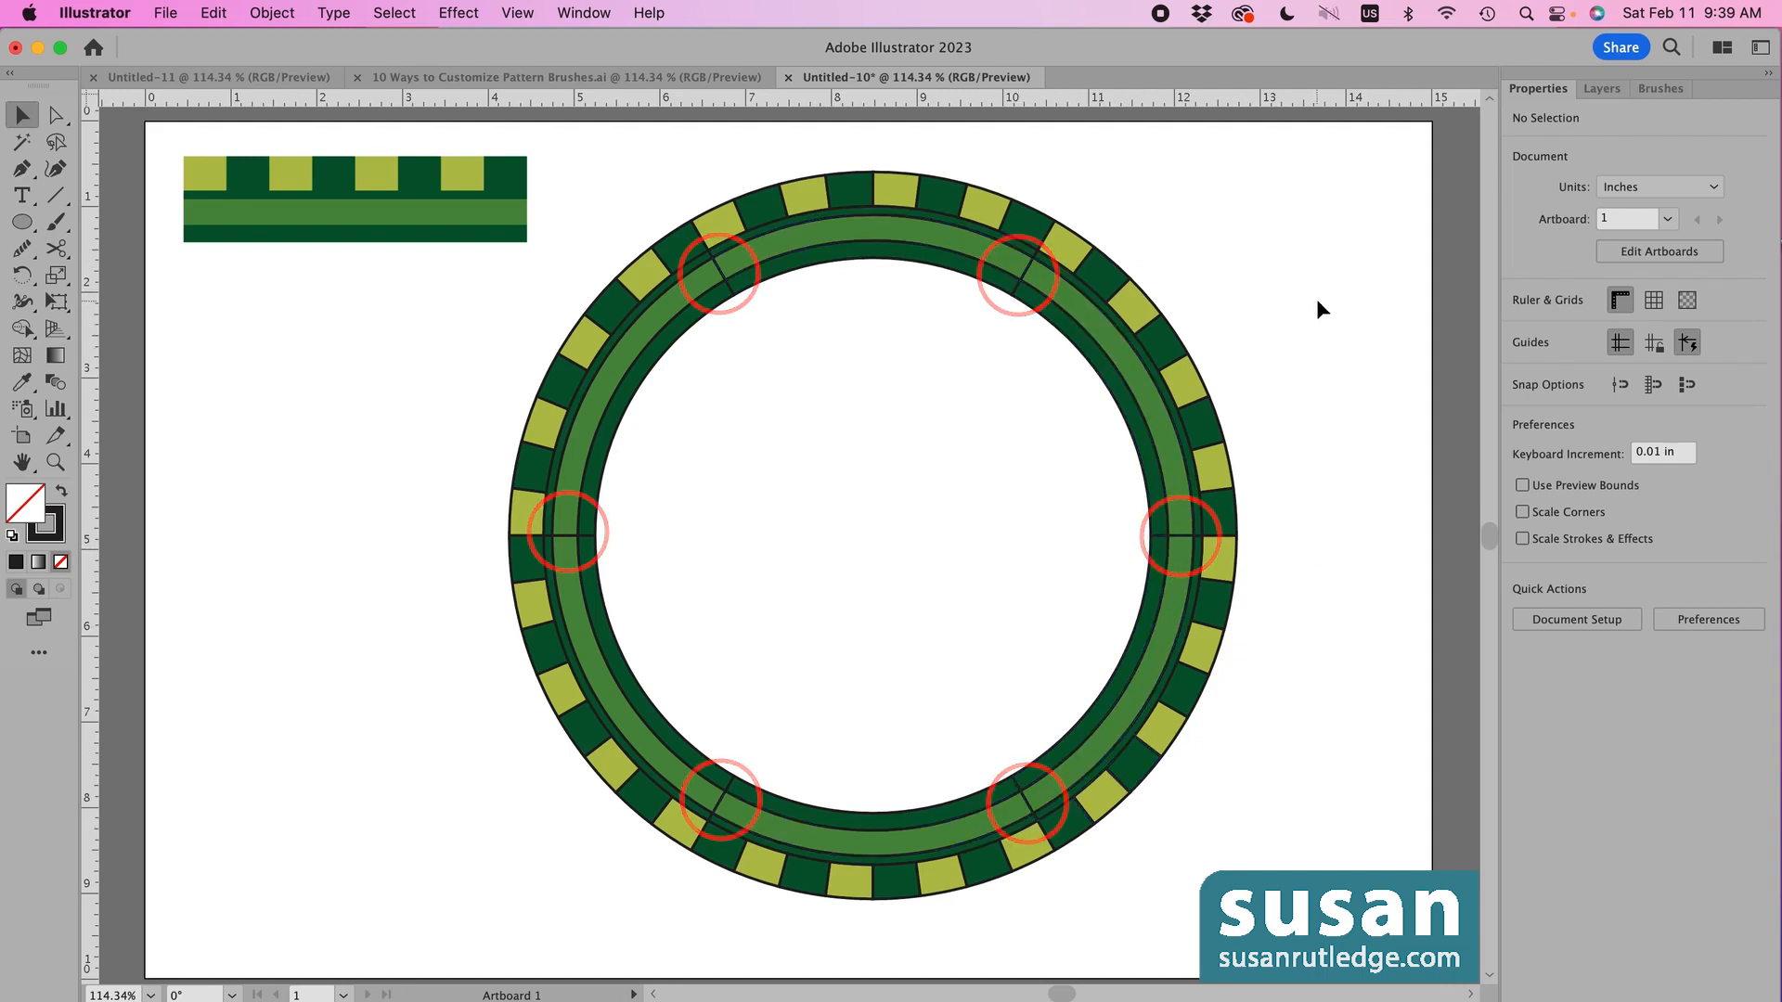
- Select the whole expanded ring and ungroup it twice so every arc is separate
mouse_move(568, 187)
mouse_down()
mouse_move(631, 214)
mouse_move(1216, 874)
mouse_up()
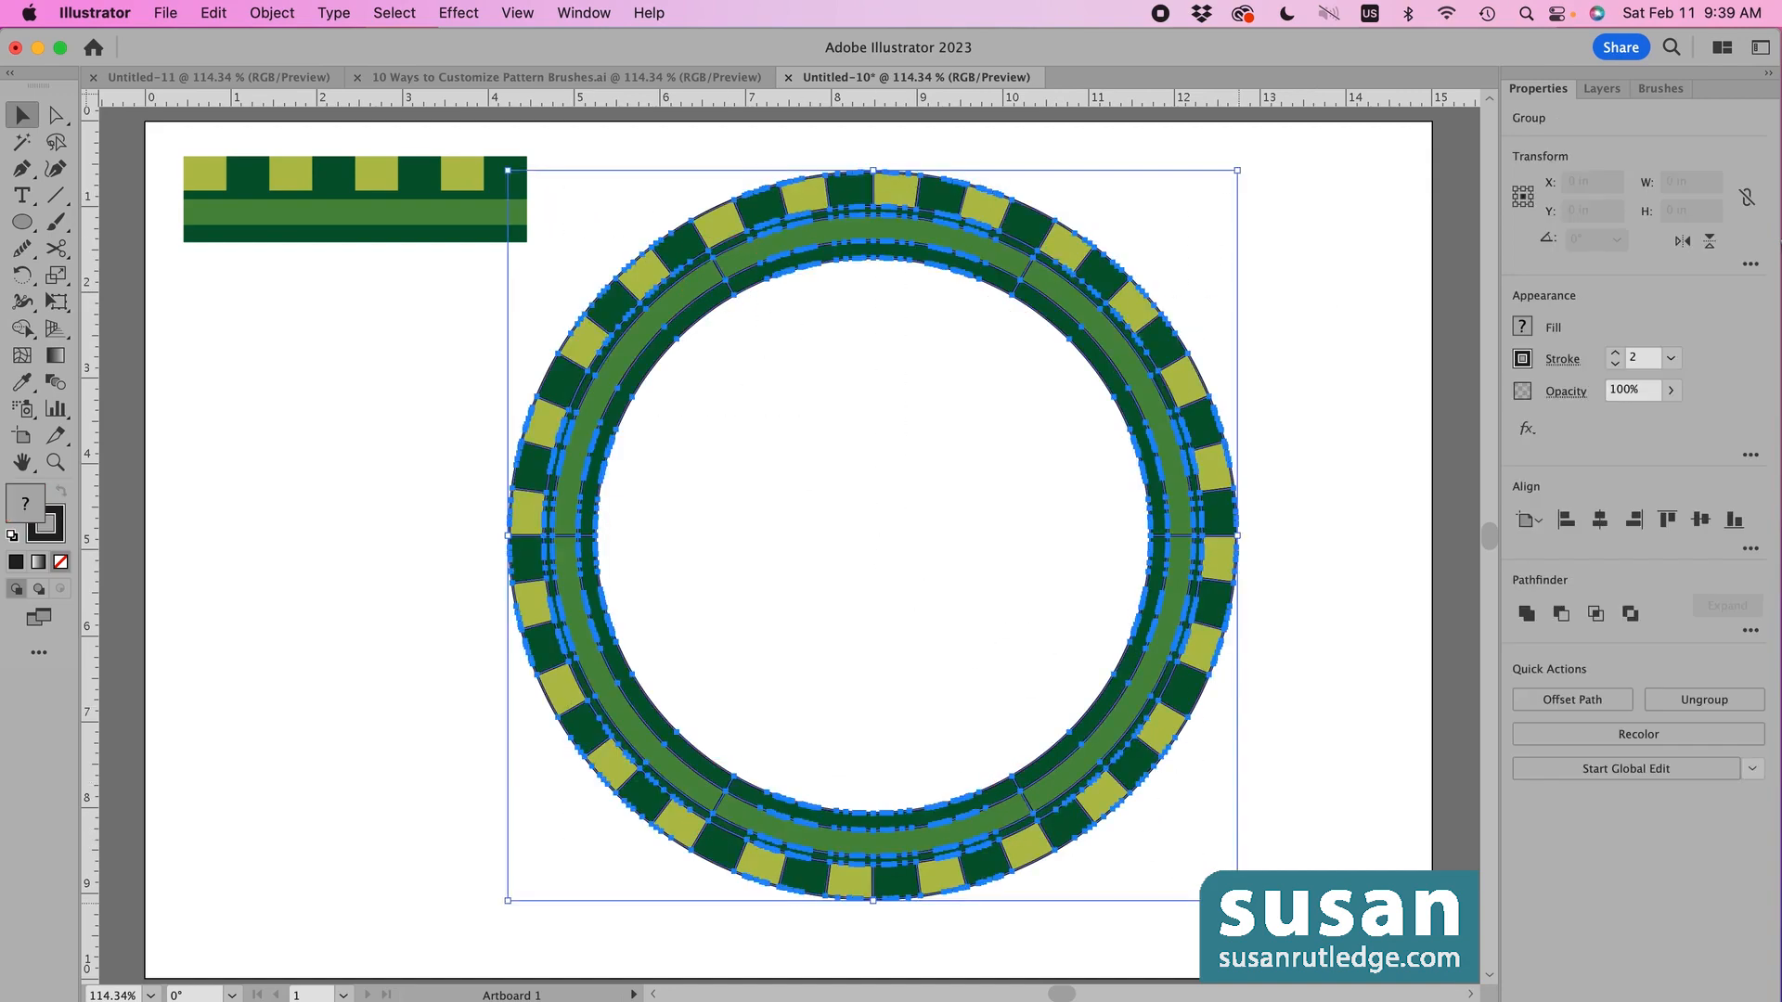
key(shift+super+g)
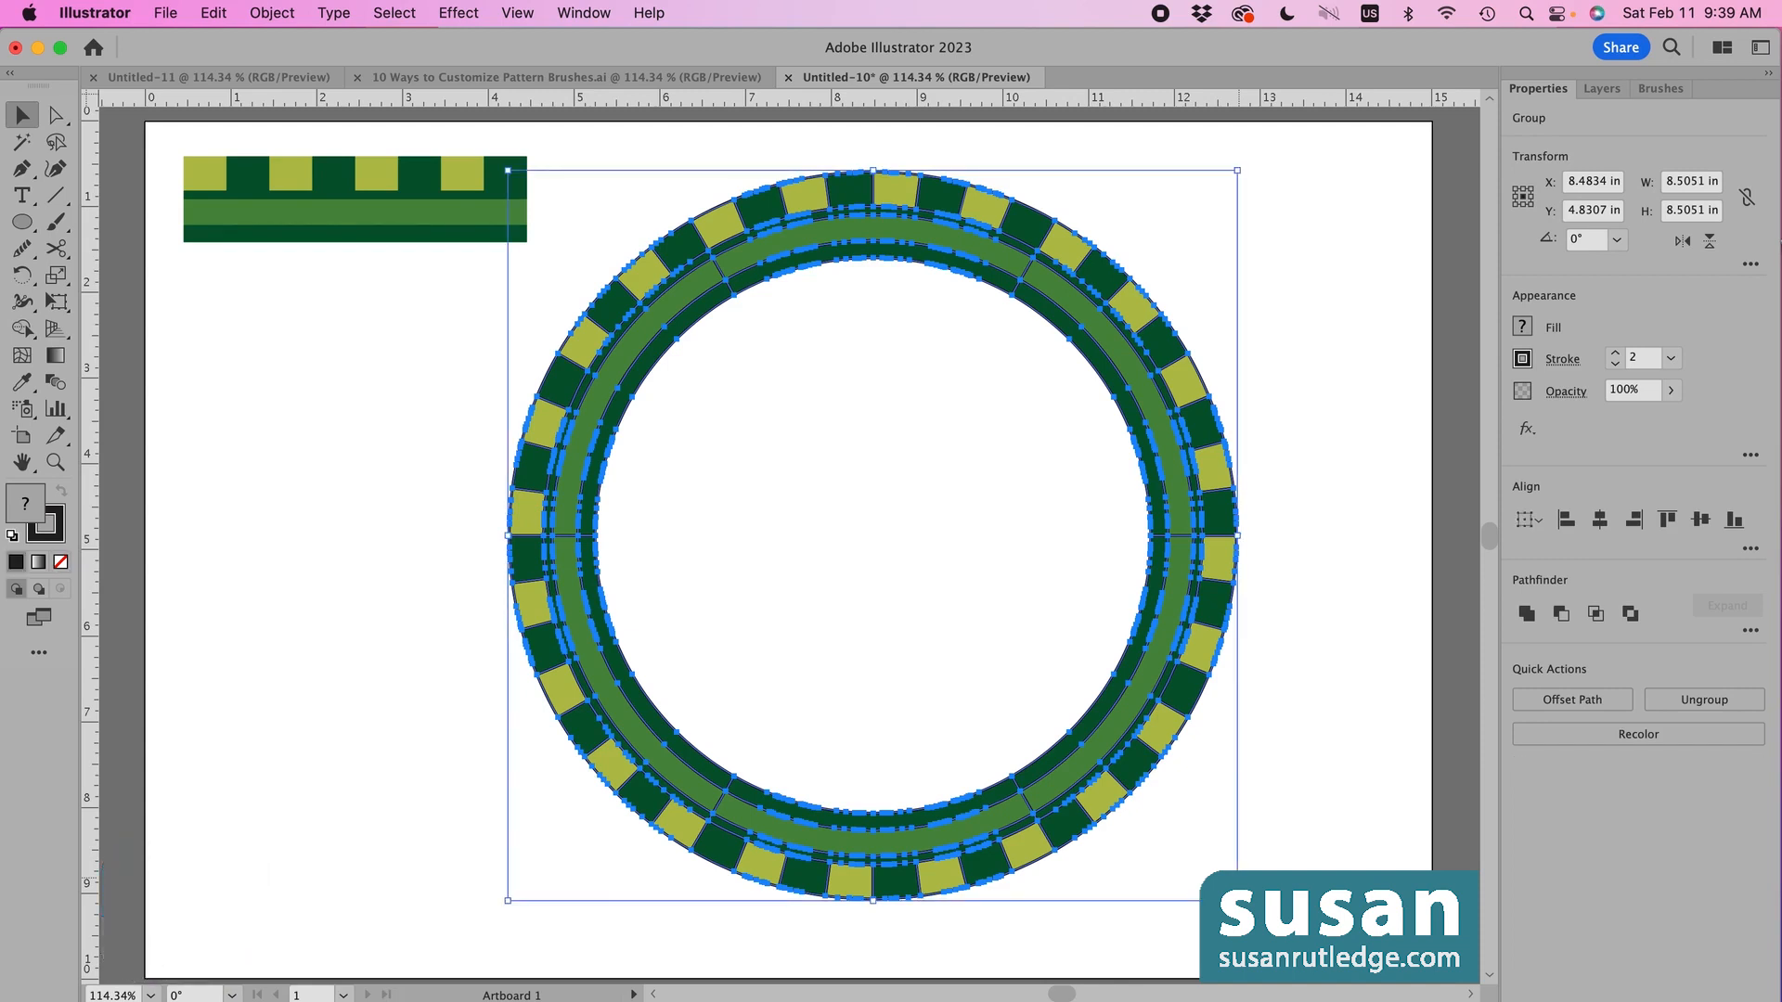
key(shift+super+g)
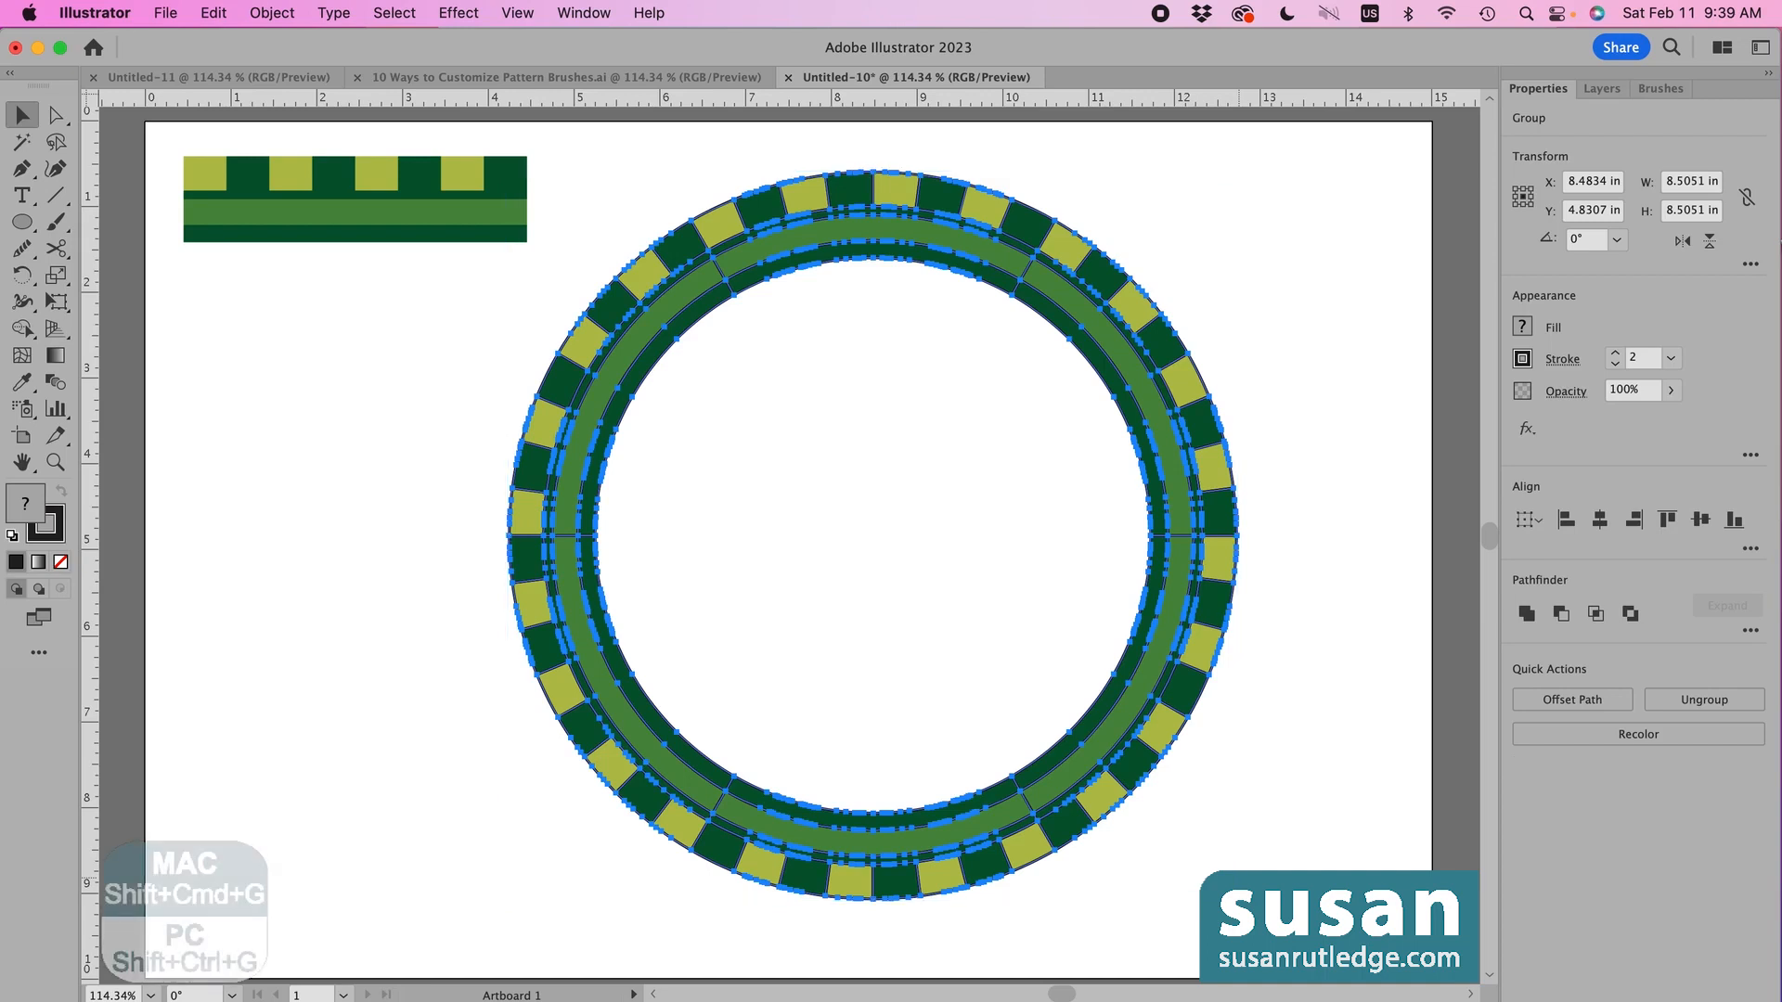
click(1333, 351)
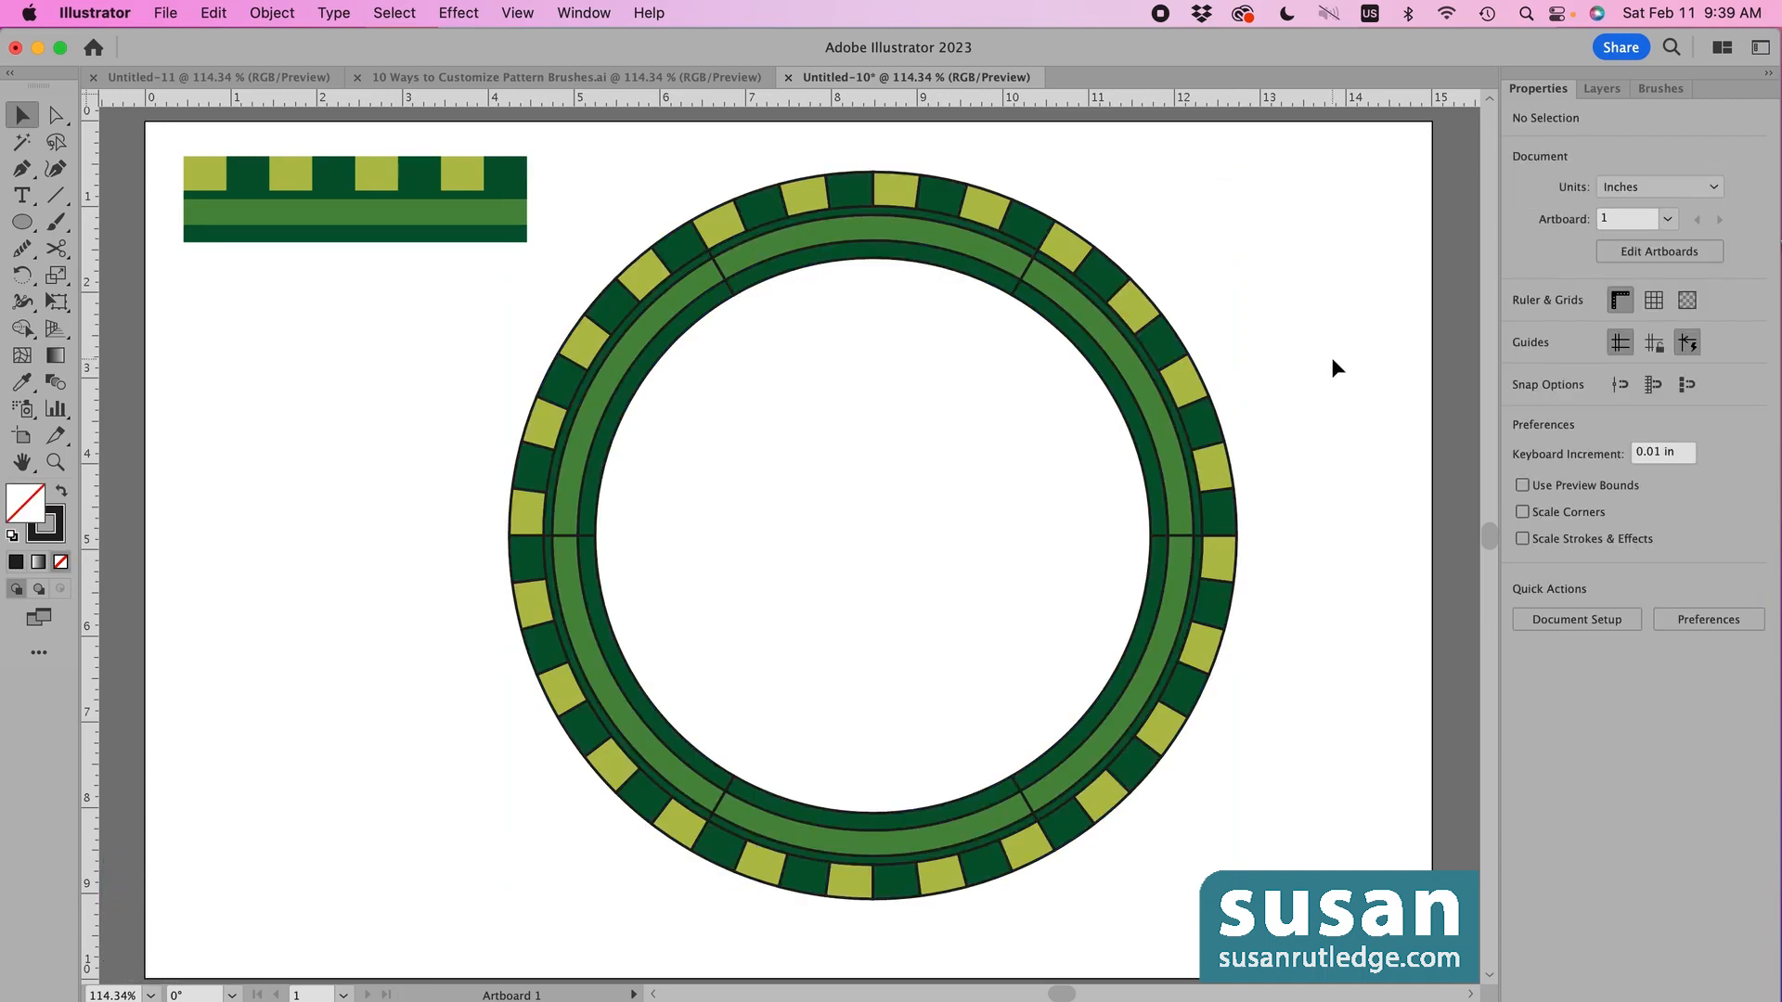
- Unite the arcs of the inner green band into one shape with Pathfinder
click(1144, 388)
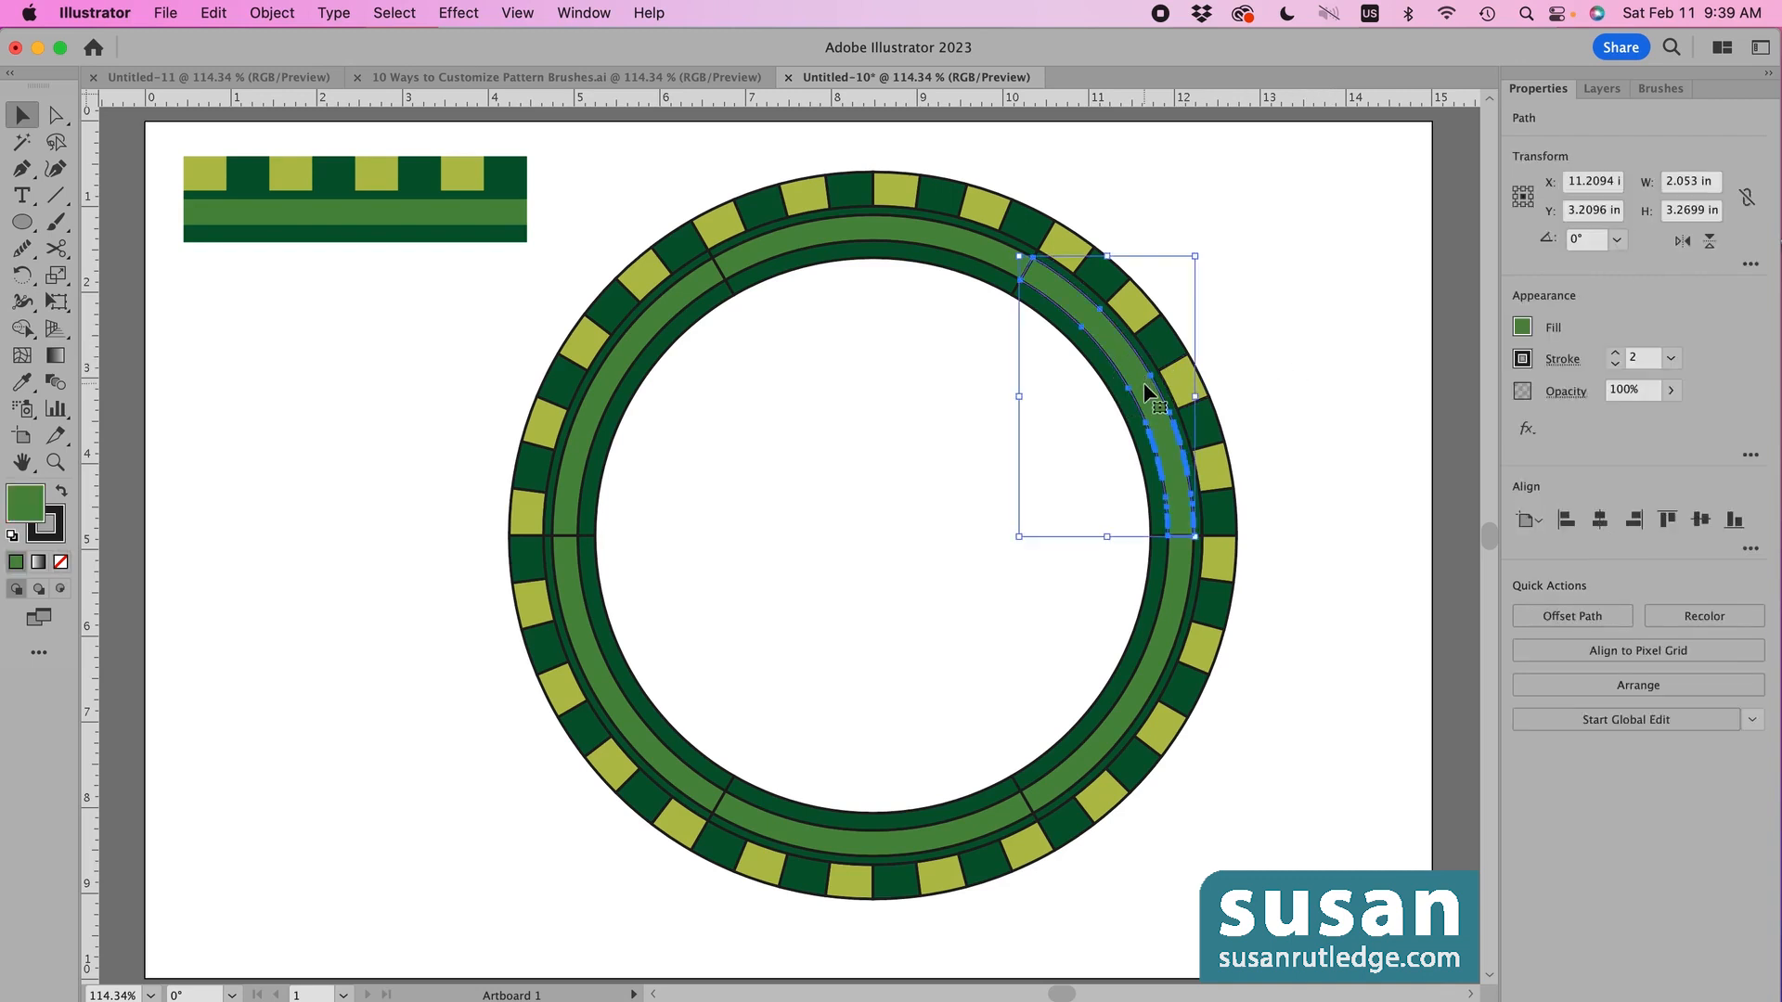
click(954, 250)
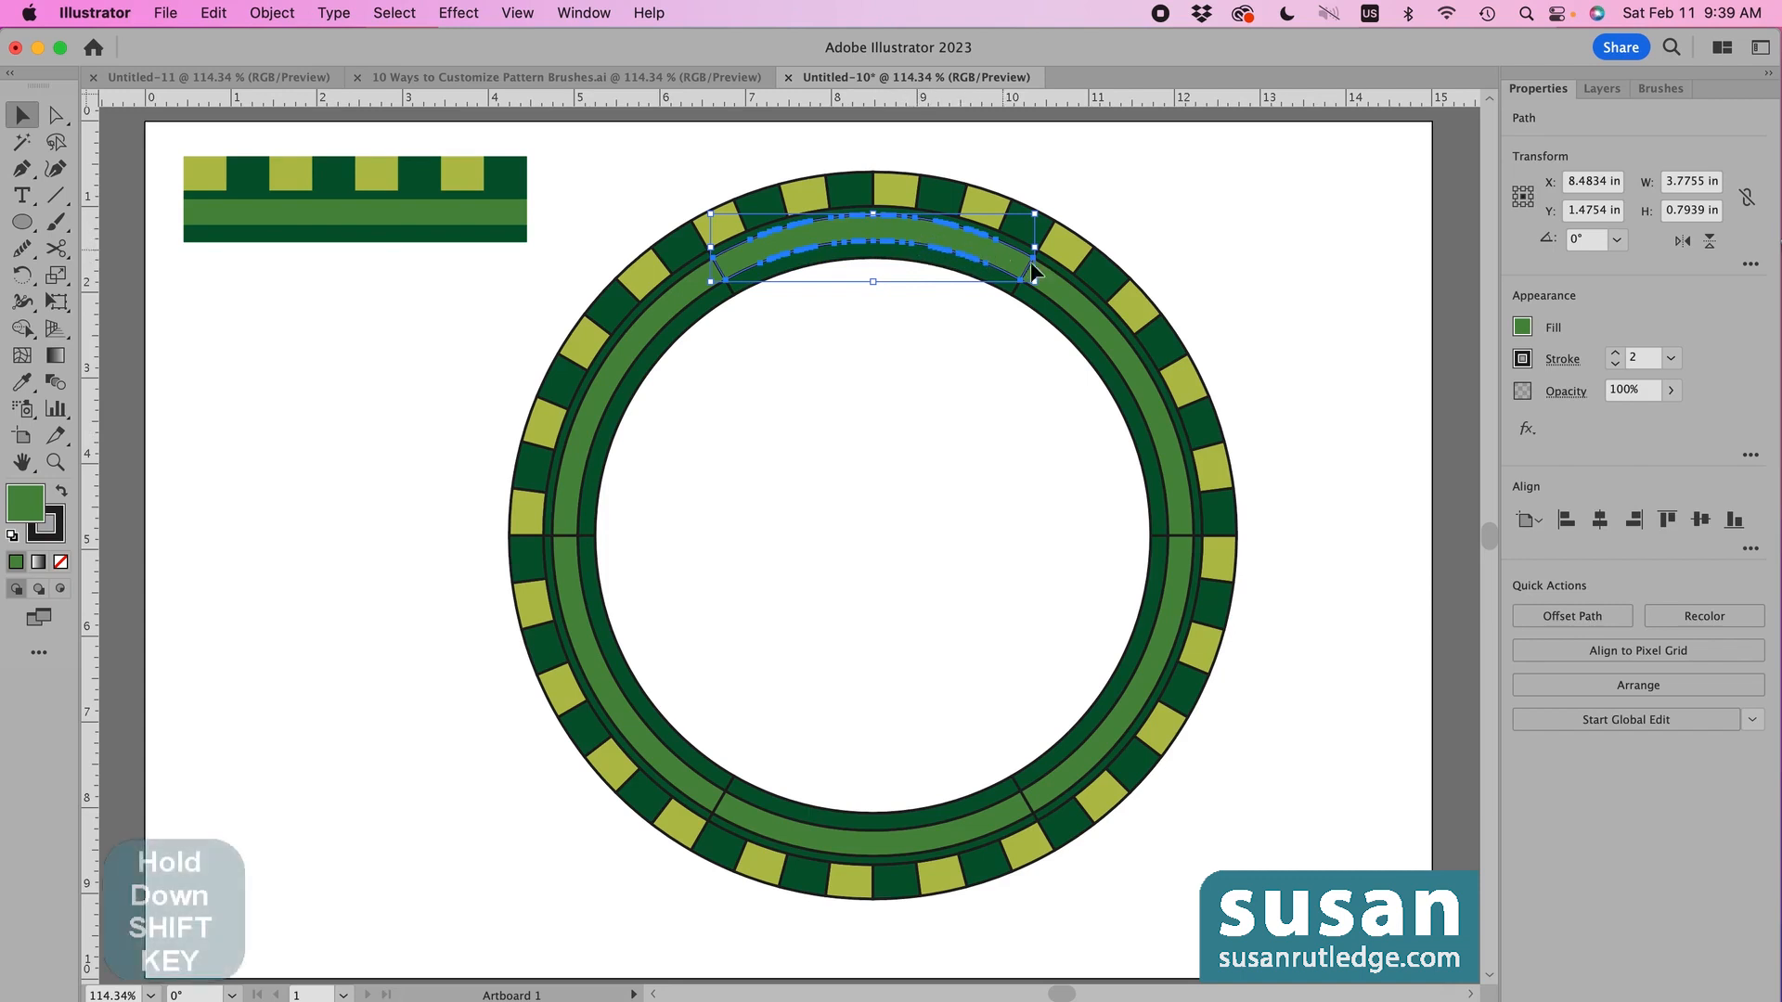
shift+click(1132, 378)
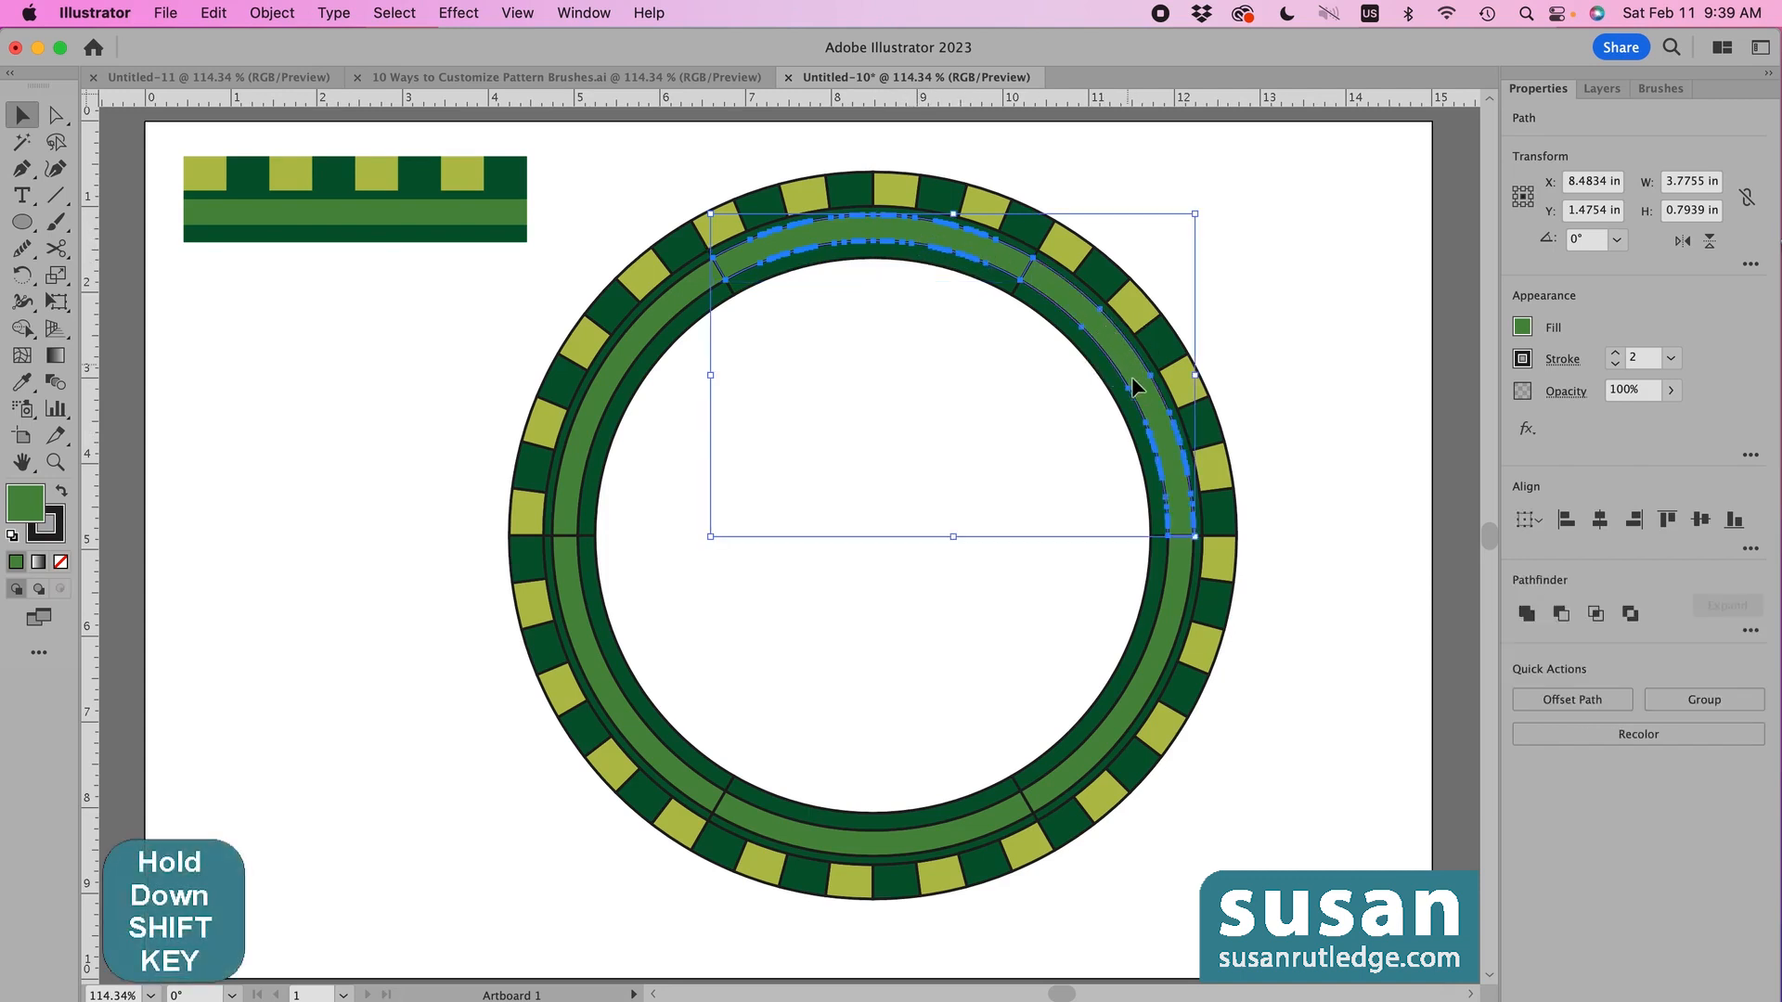
shift+click(1166, 631)
shift+click(770, 826)
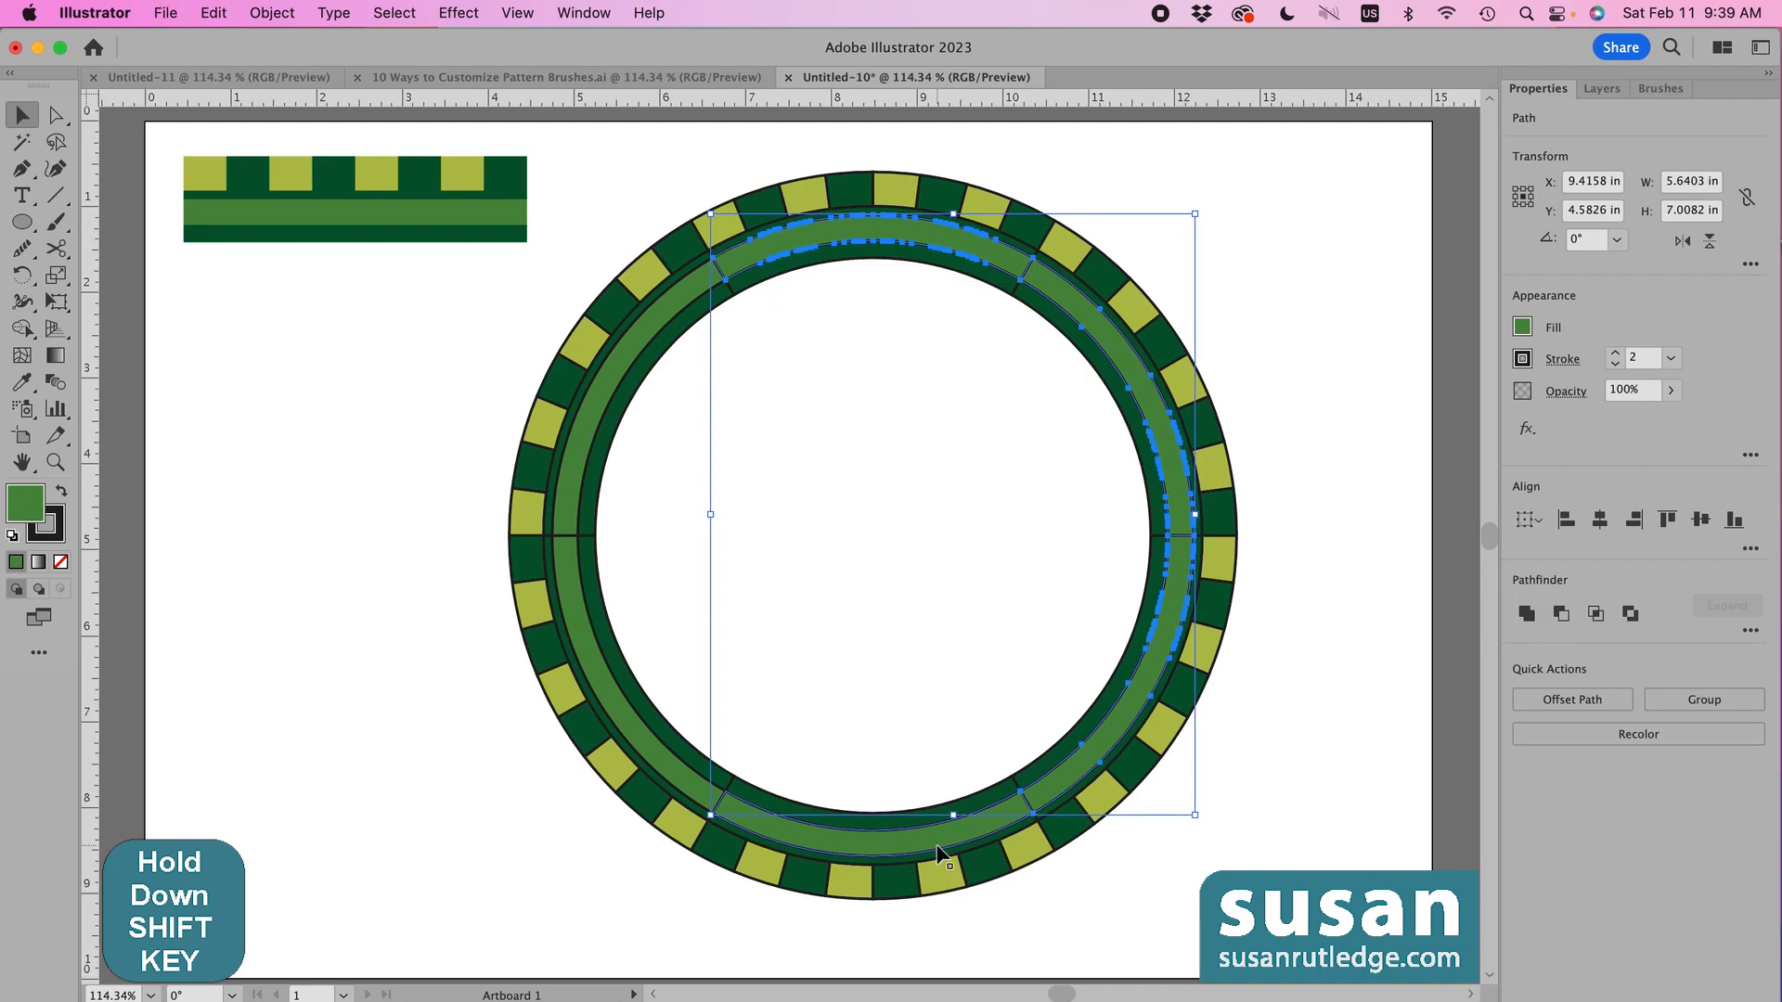
shift+click(650, 757)
shift+click(569, 464)
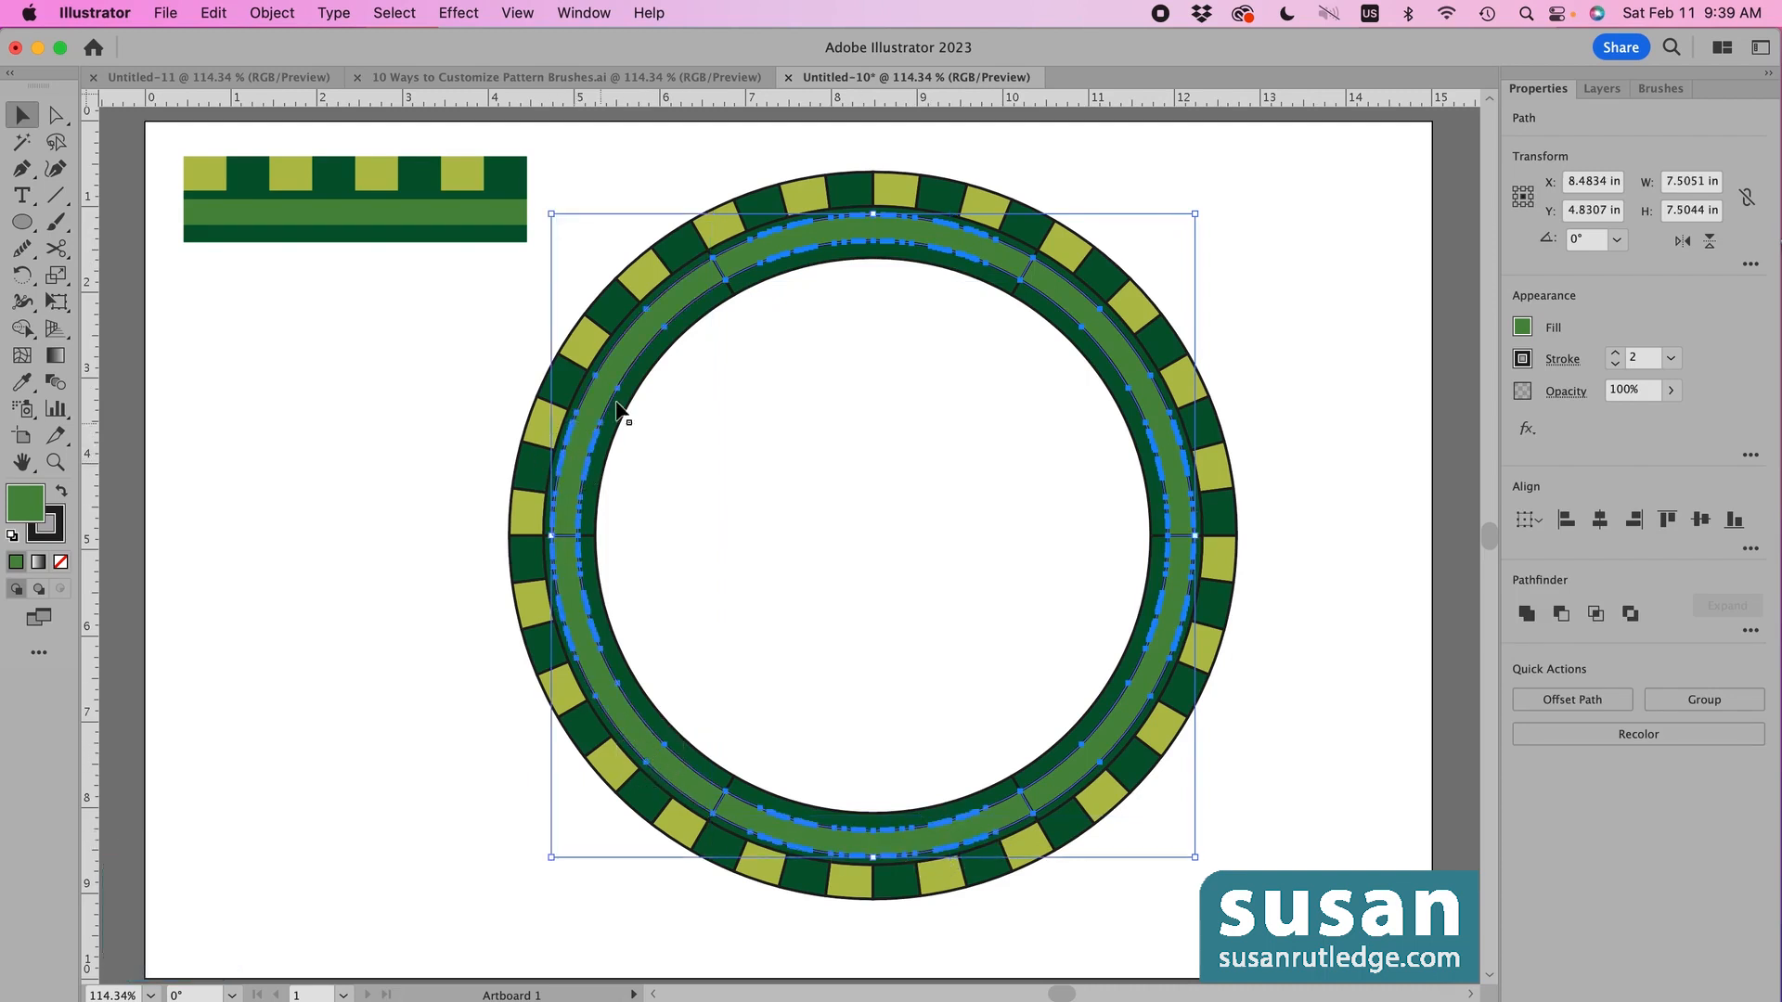
click(1528, 617)
click(1356, 348)
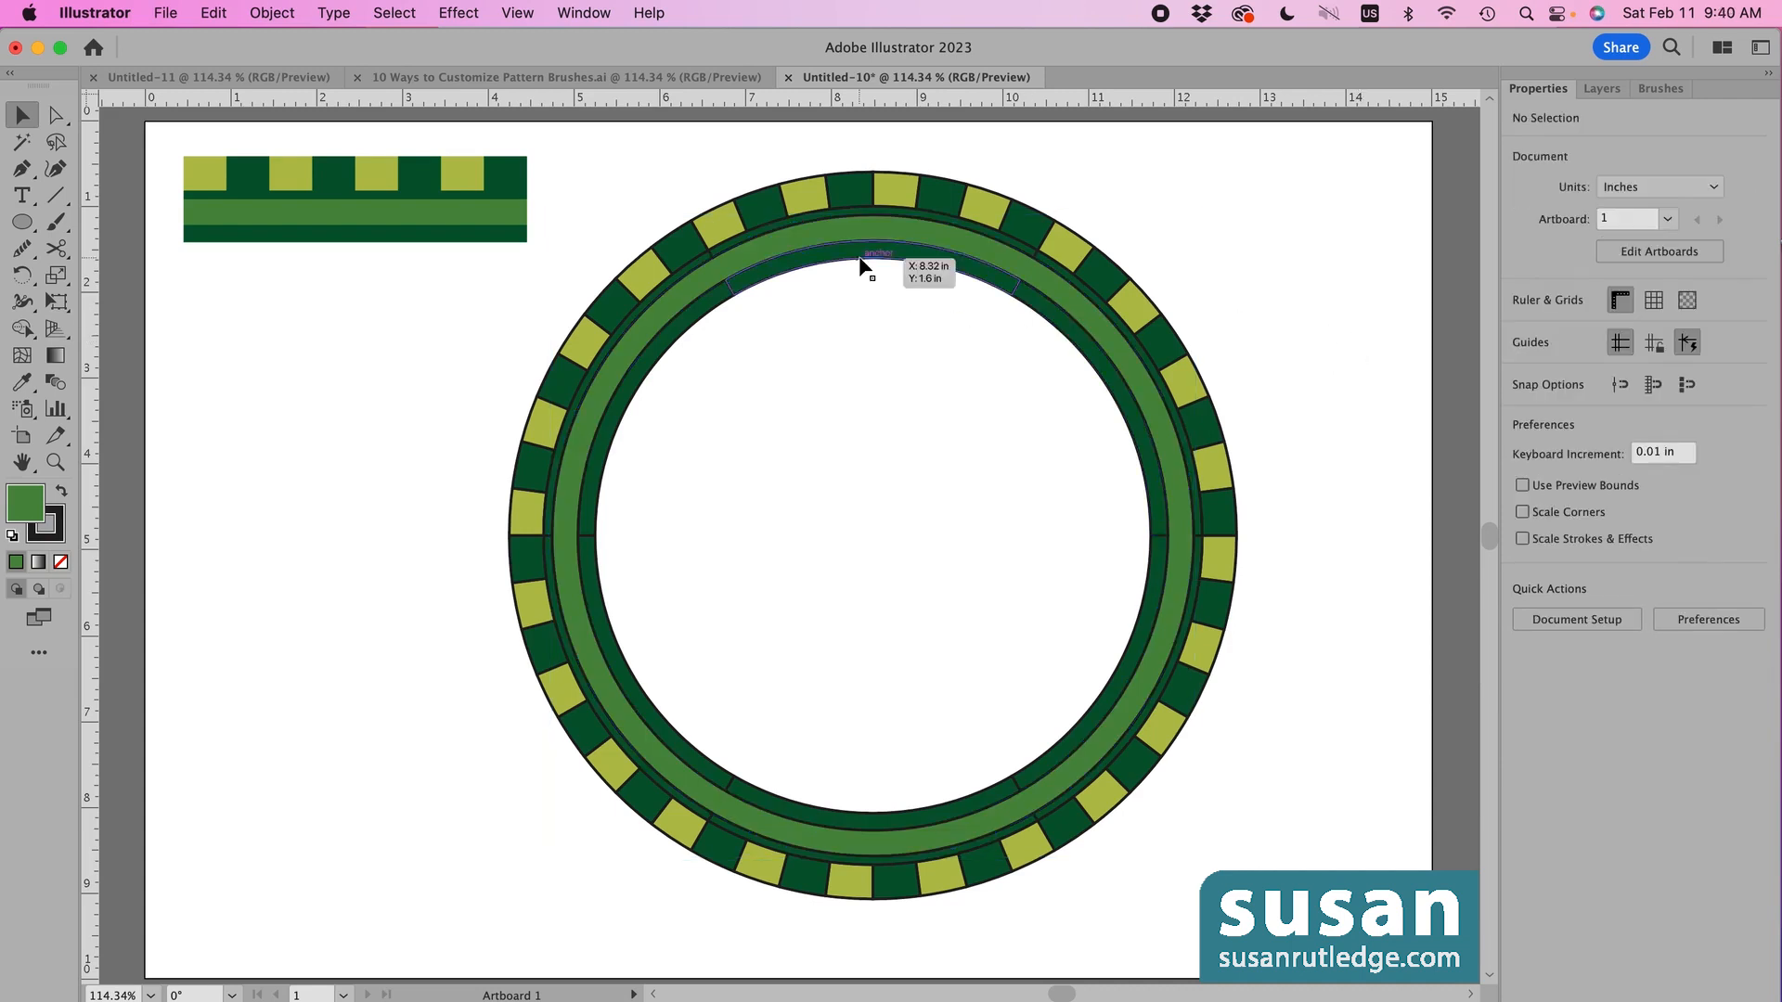
- Unite the five inner arcs into a single shape
click(905, 265)
shift+click(1113, 382)
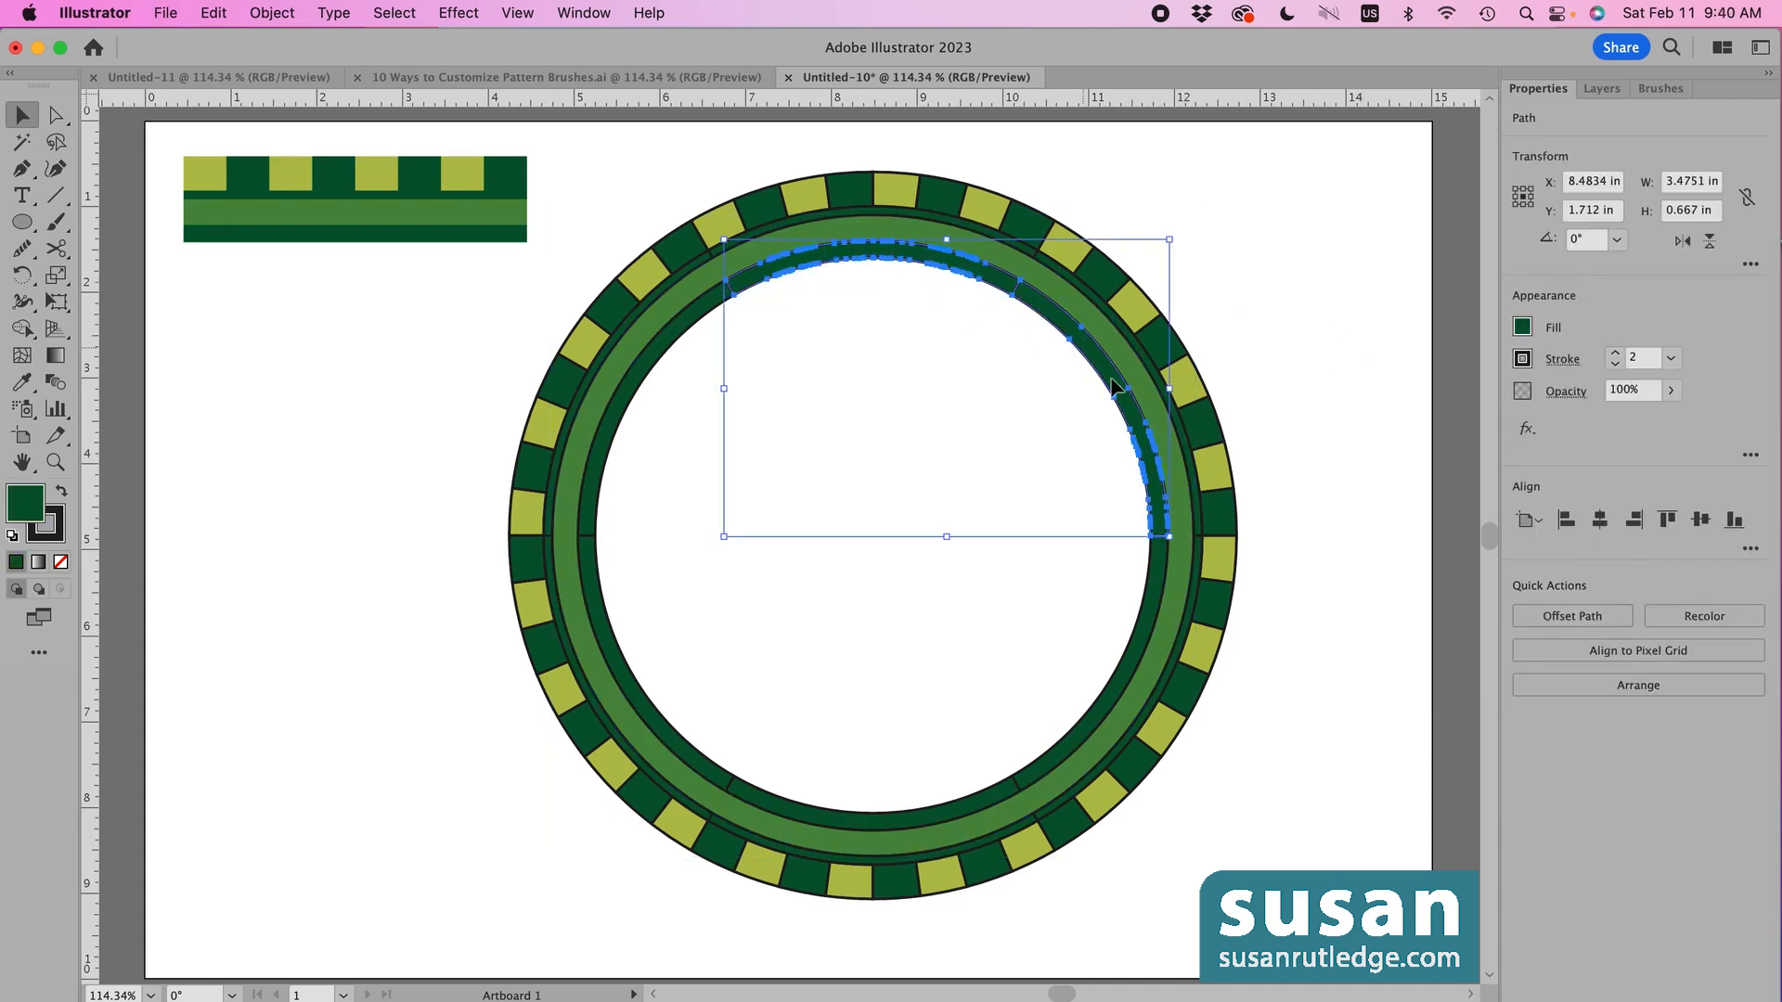
shift+click(1147, 640)
shift+click(767, 789)
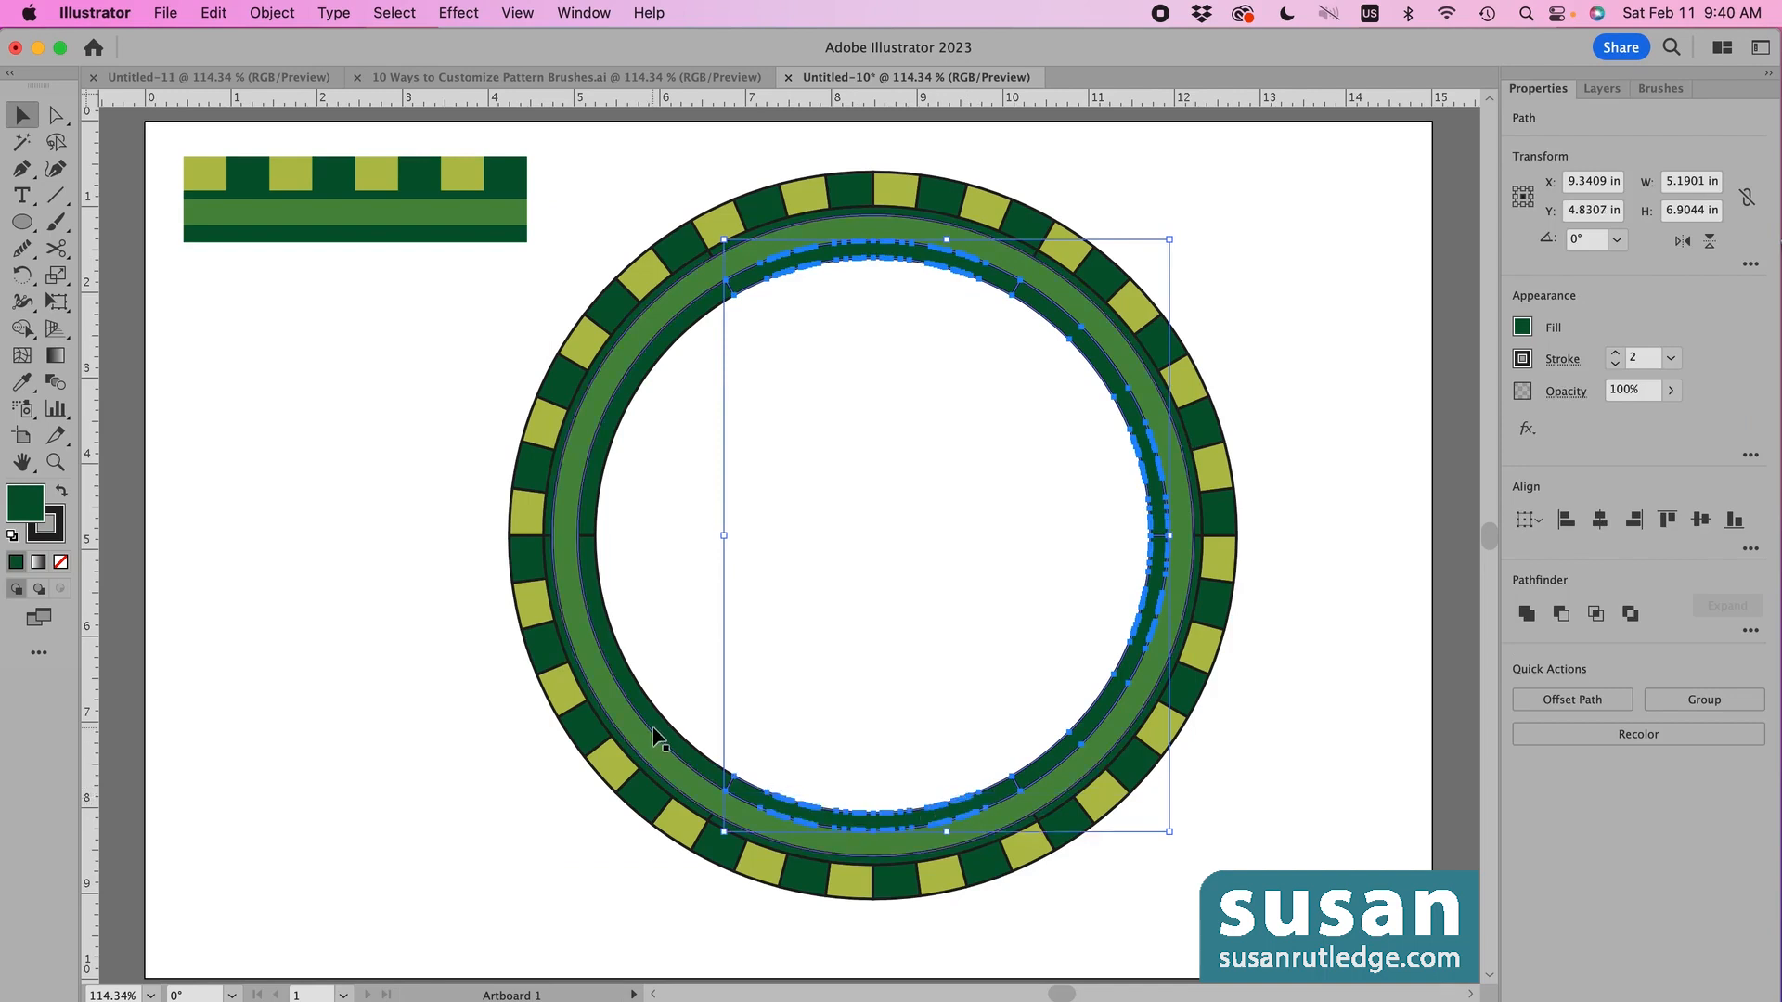
shift+click(636, 686)
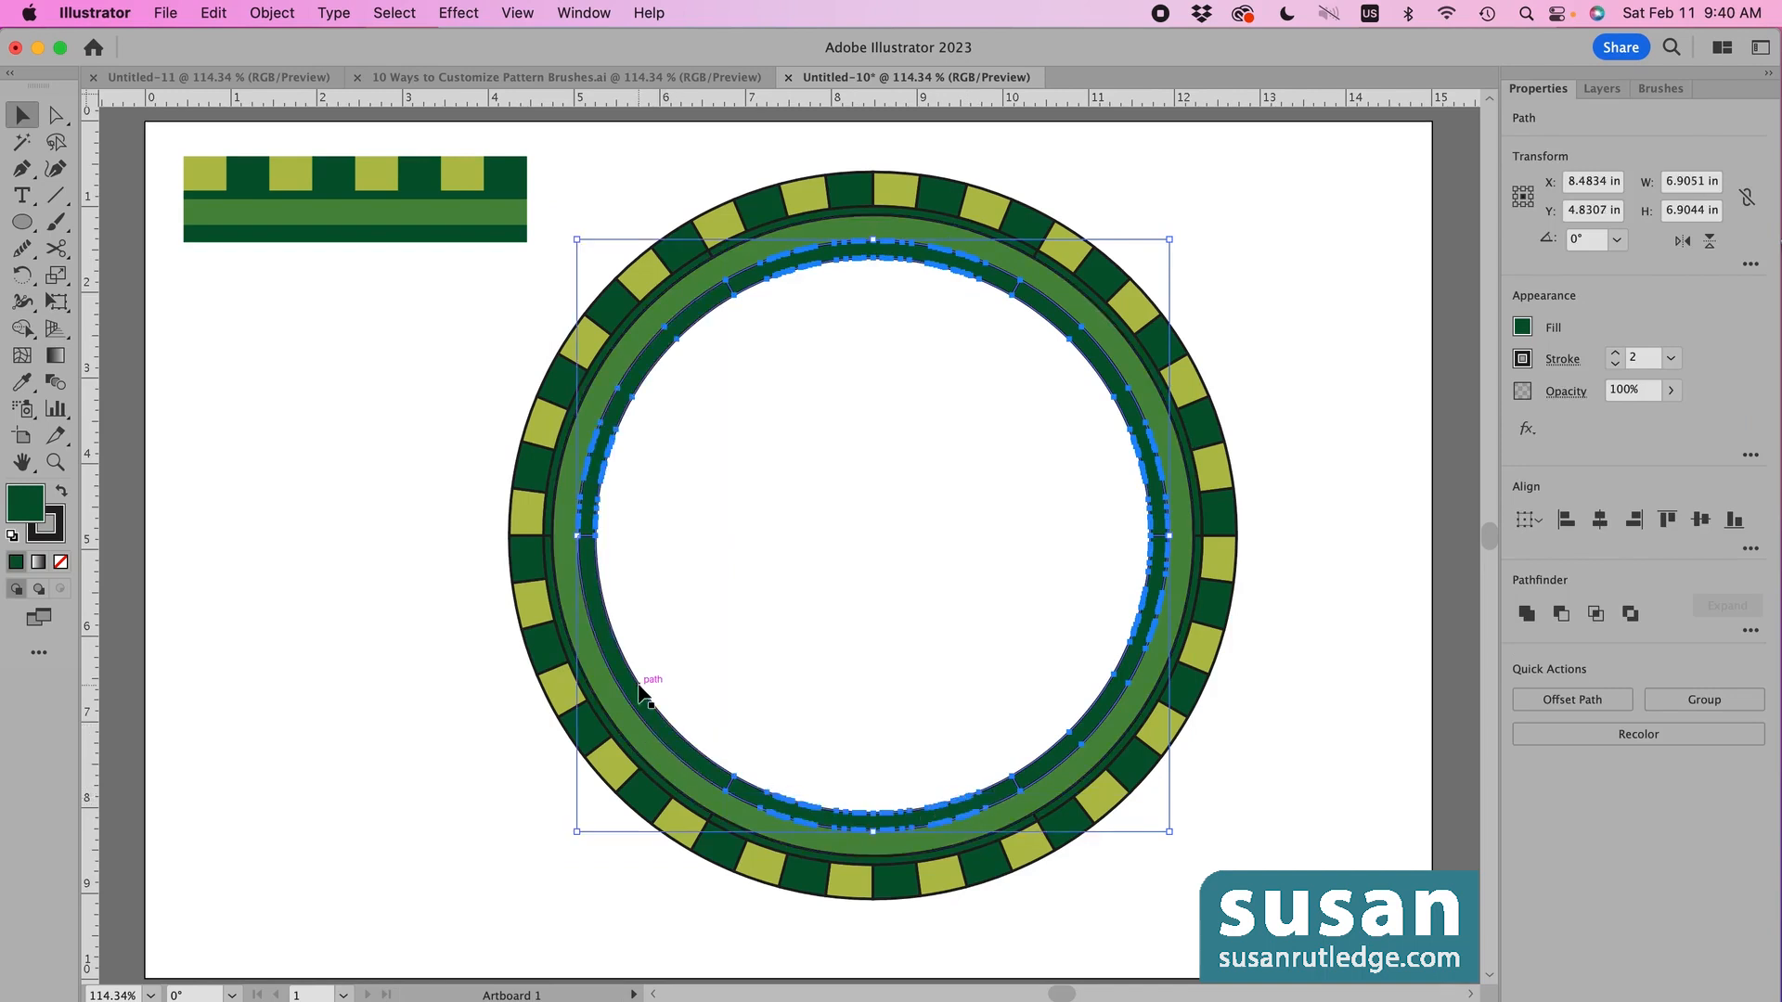
click(1527, 613)
click(1334, 618)
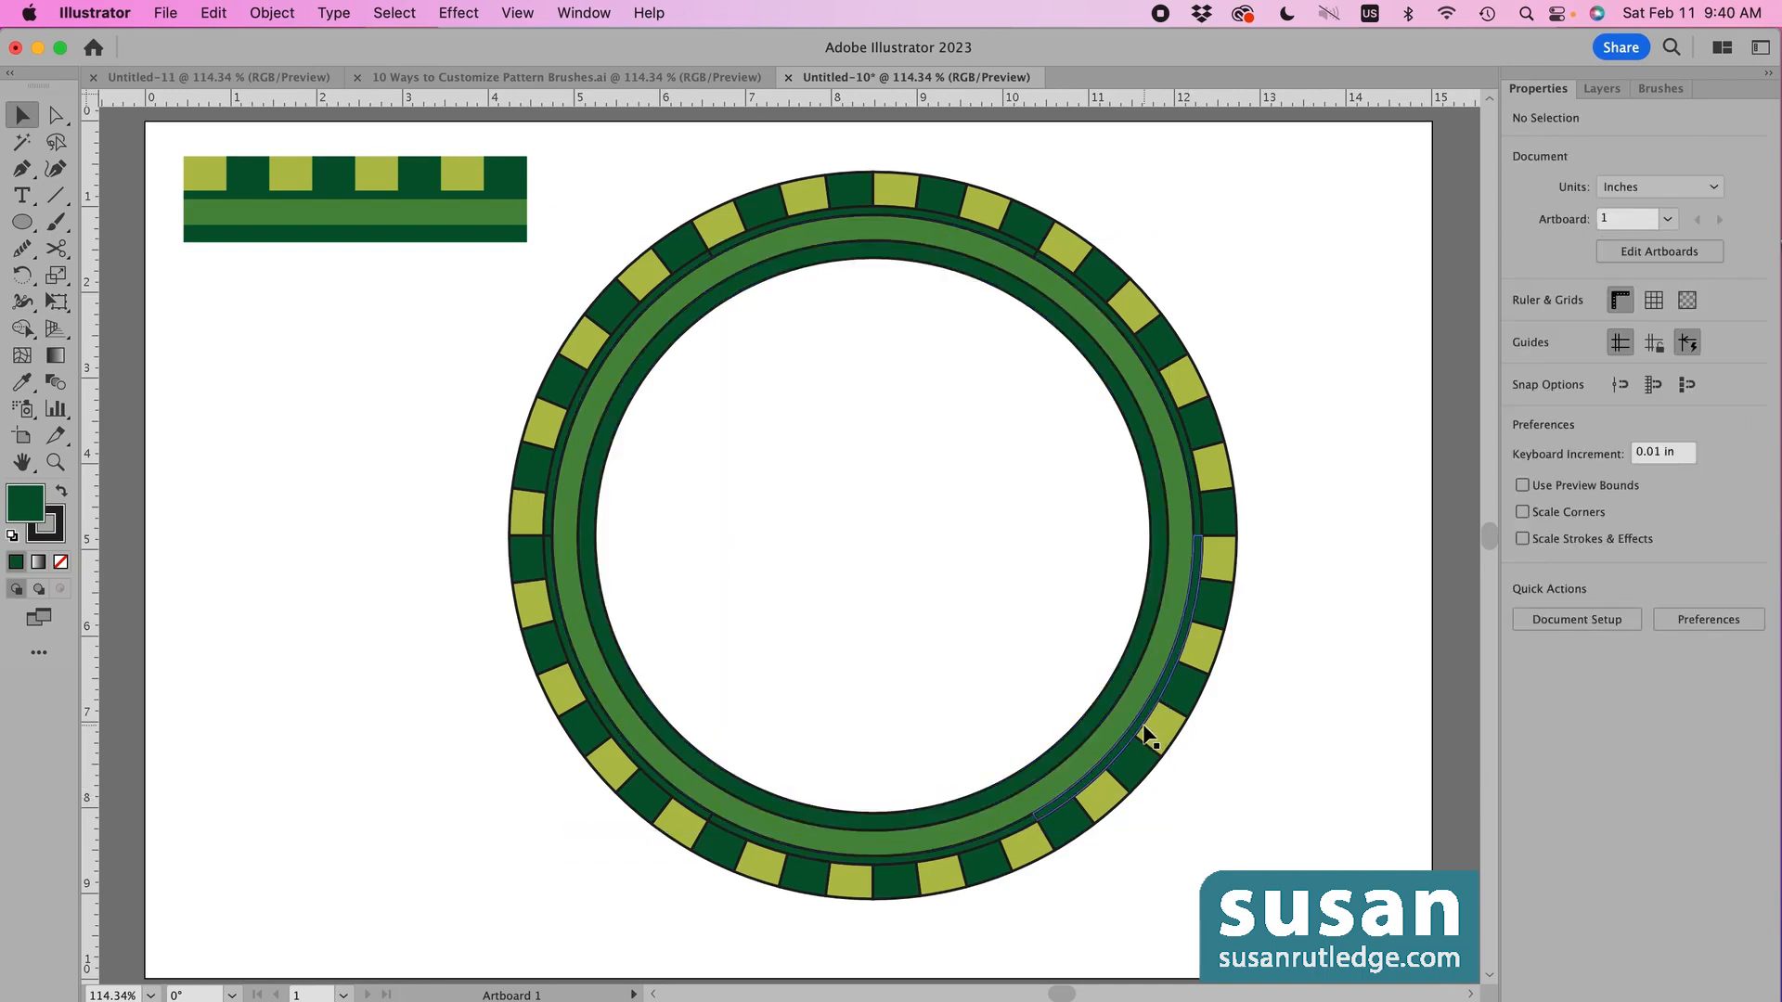
- Unite the six arcs of the next band into a single shape
click(1147, 736)
shift+click(1031, 247)
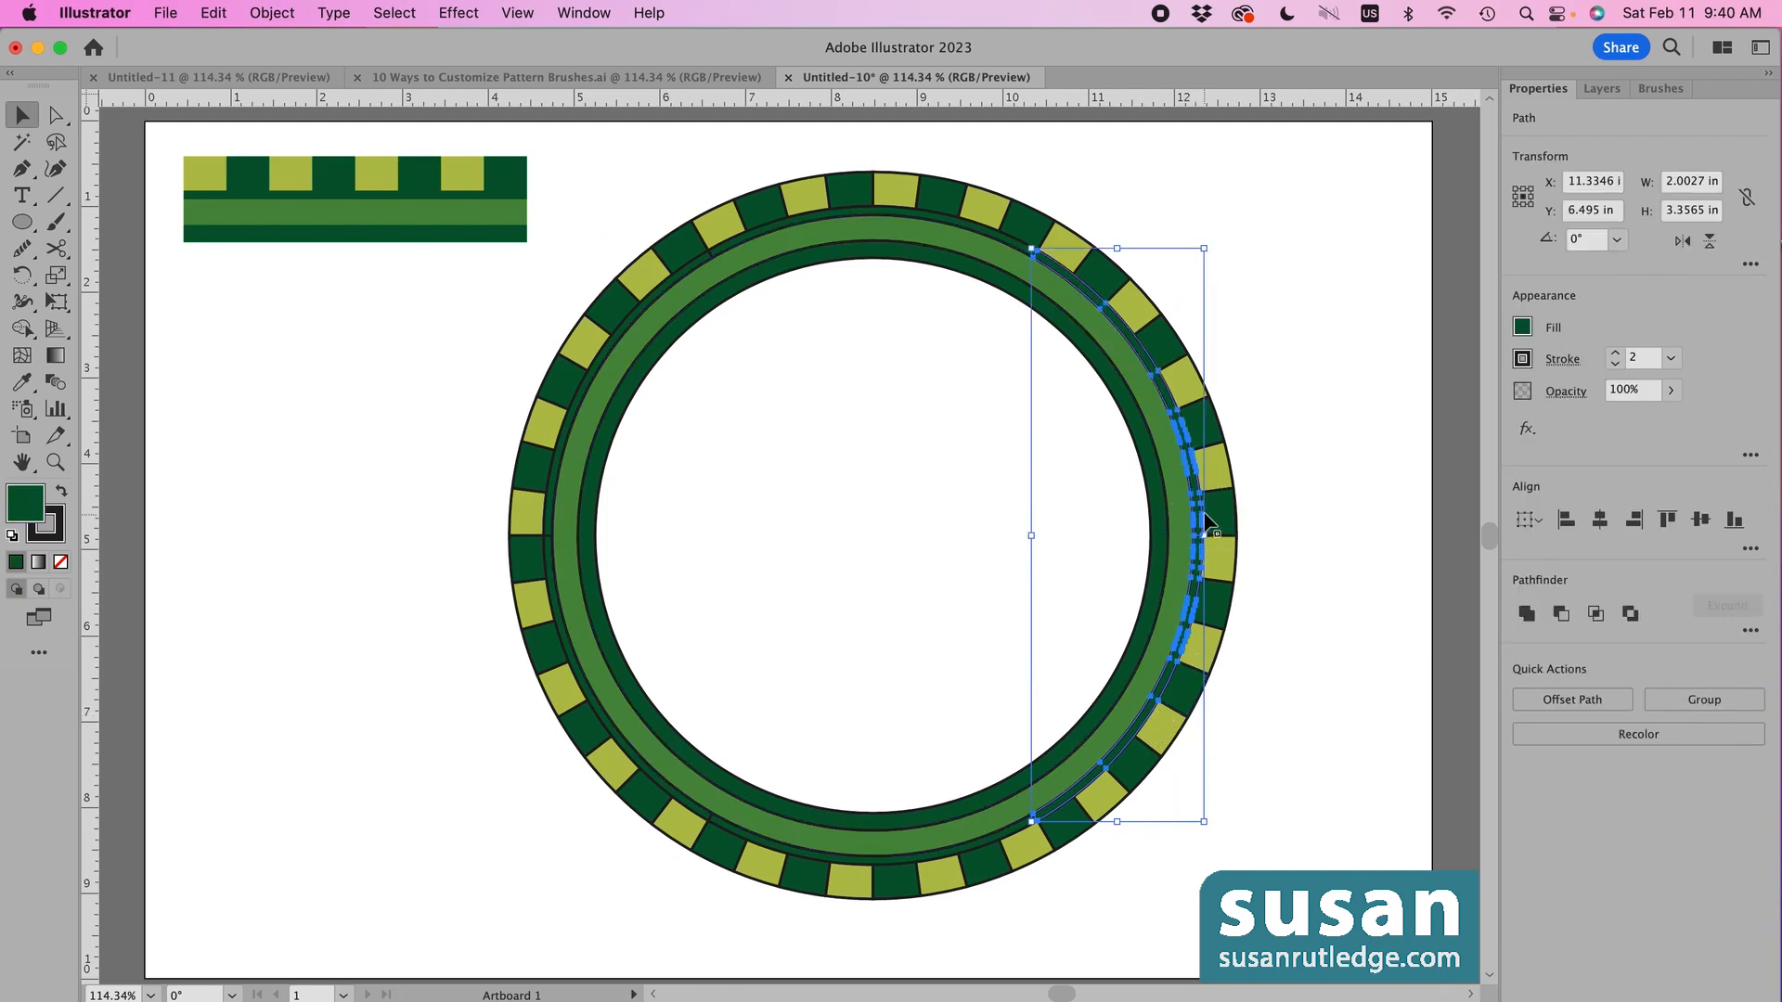
shift+click(1005, 236)
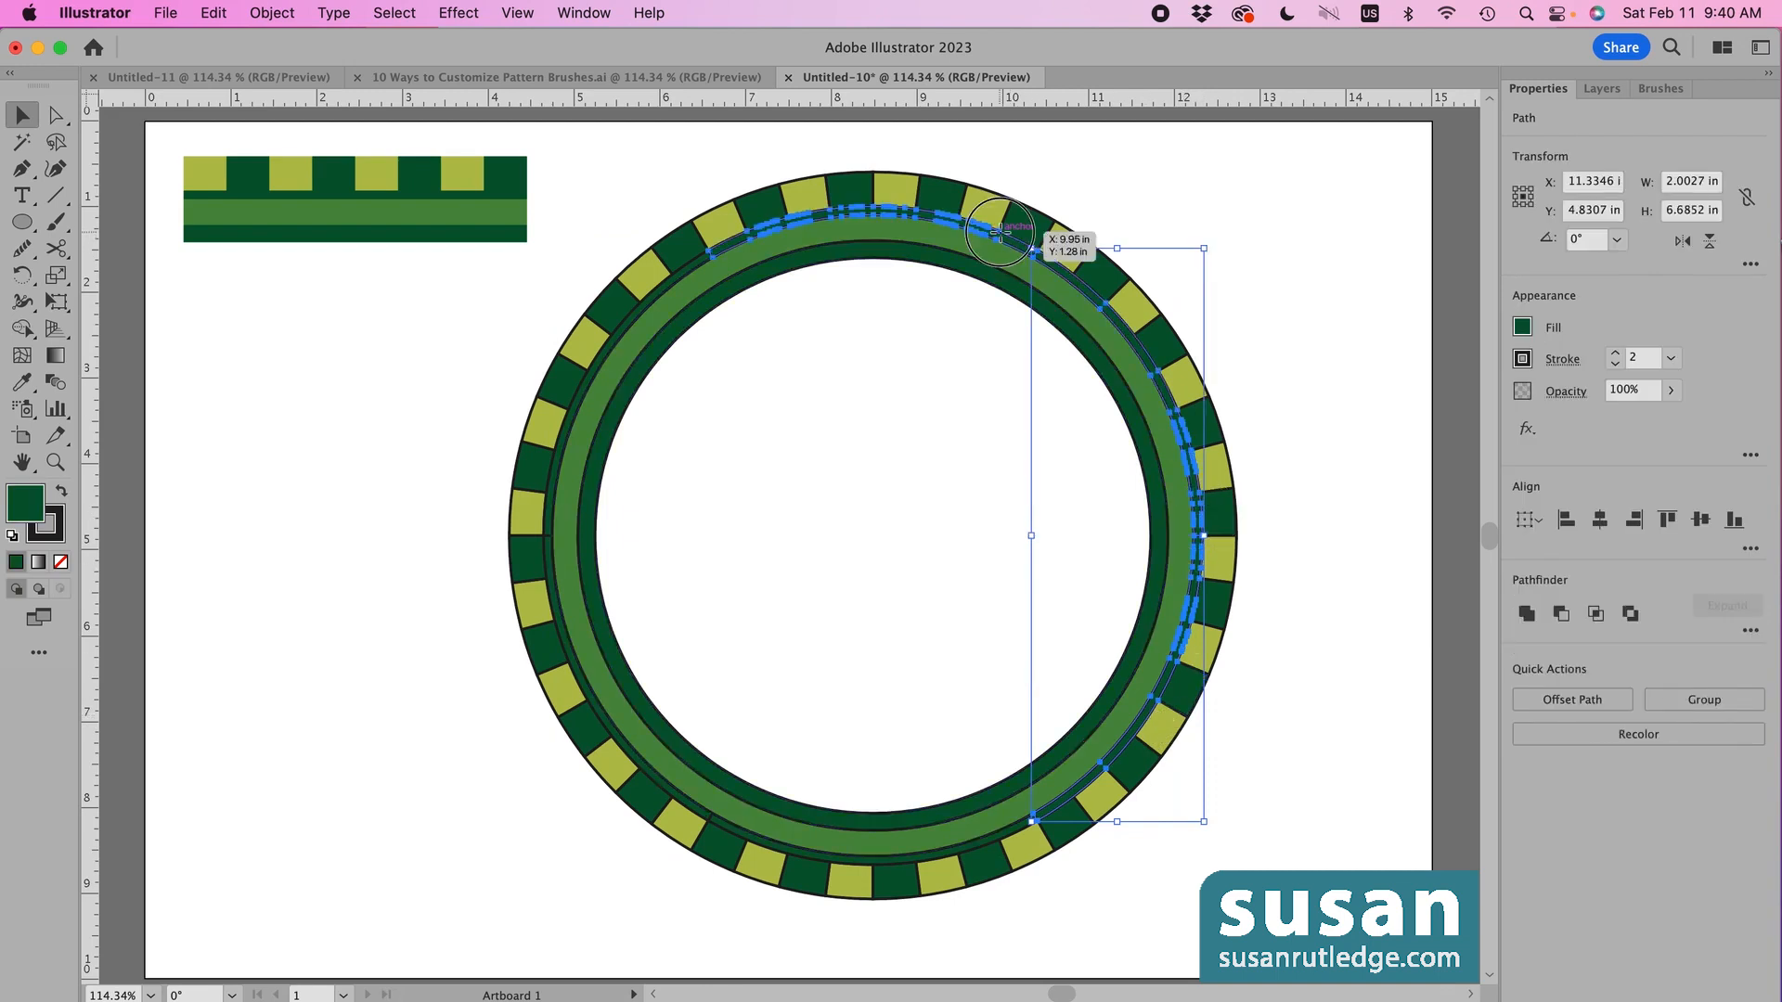
shift+click(654, 295)
shift+click(555, 612)
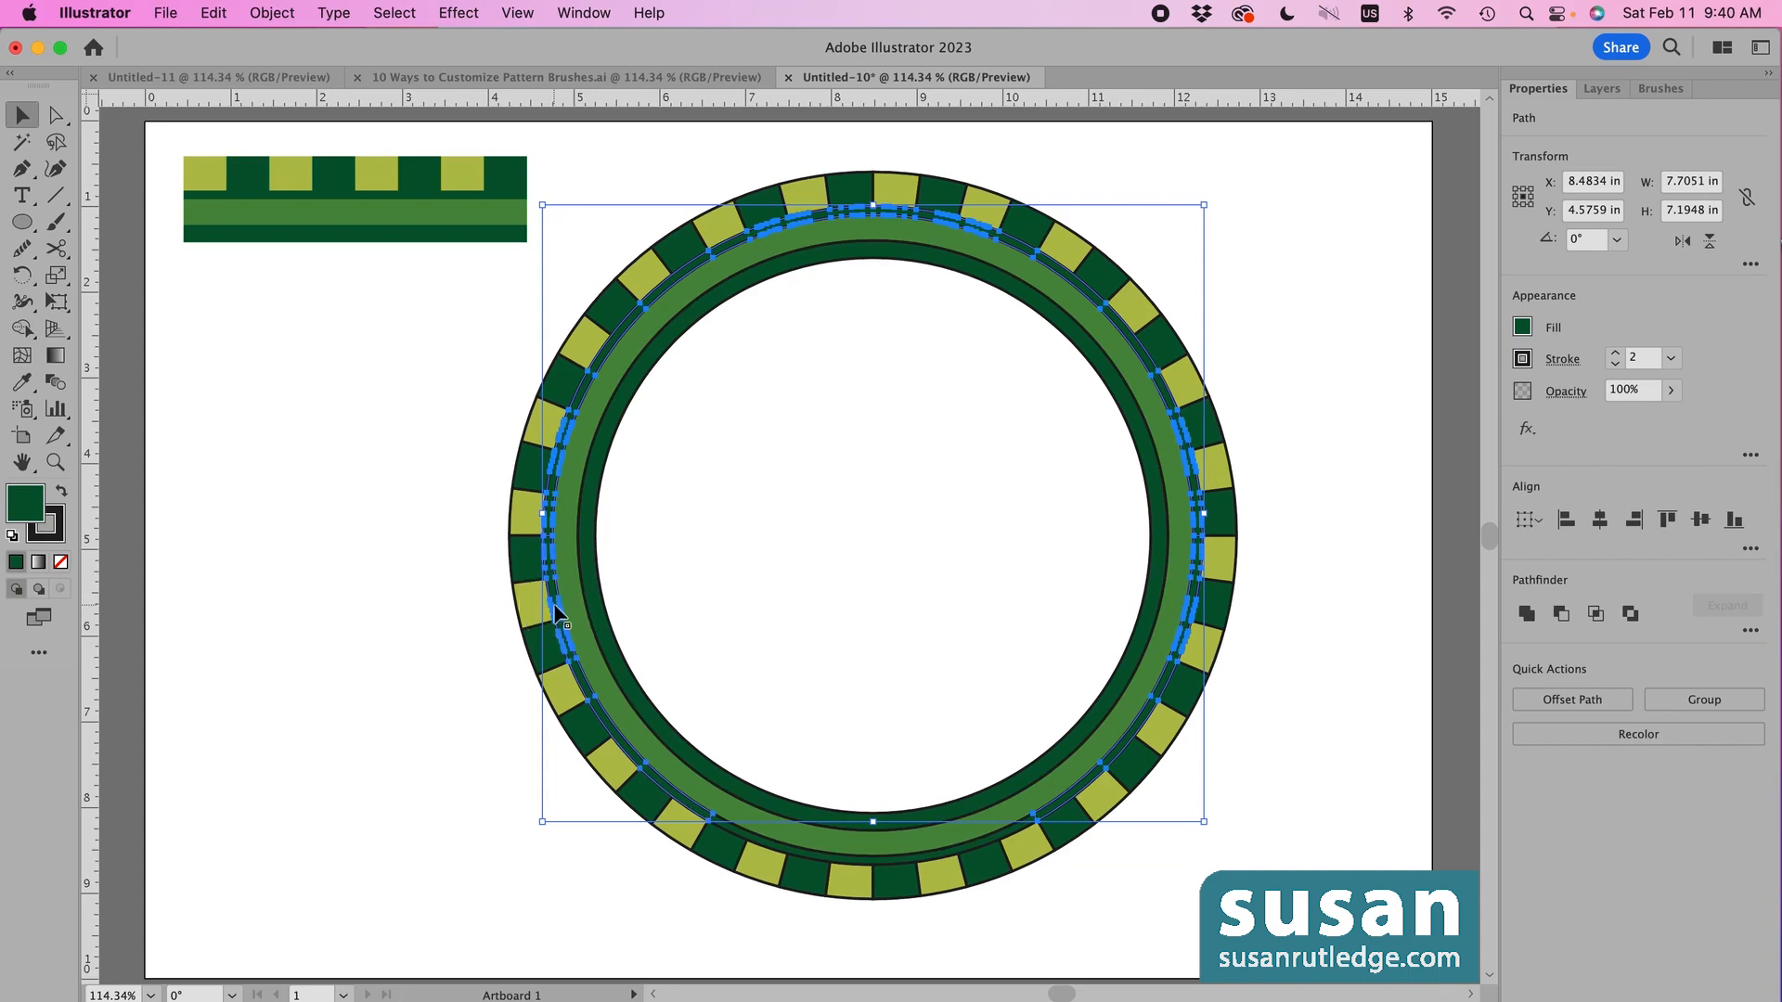
shift+click(804, 865)
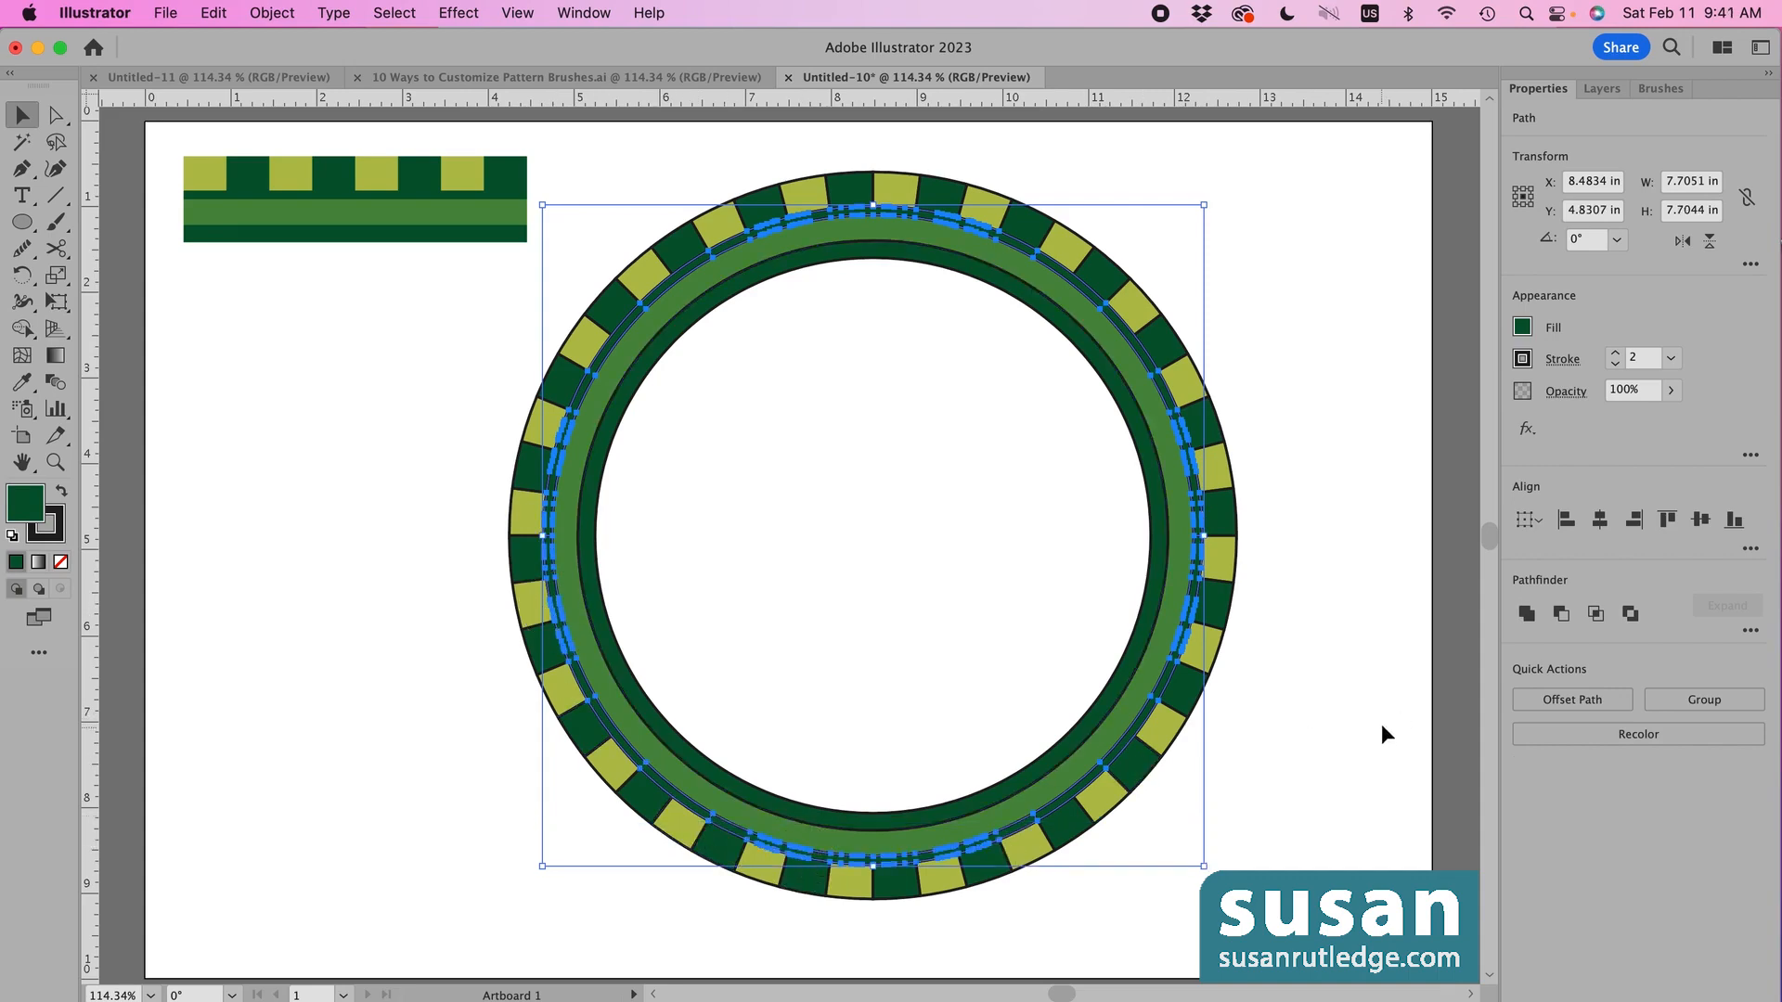
click(1527, 614)
click(1301, 639)
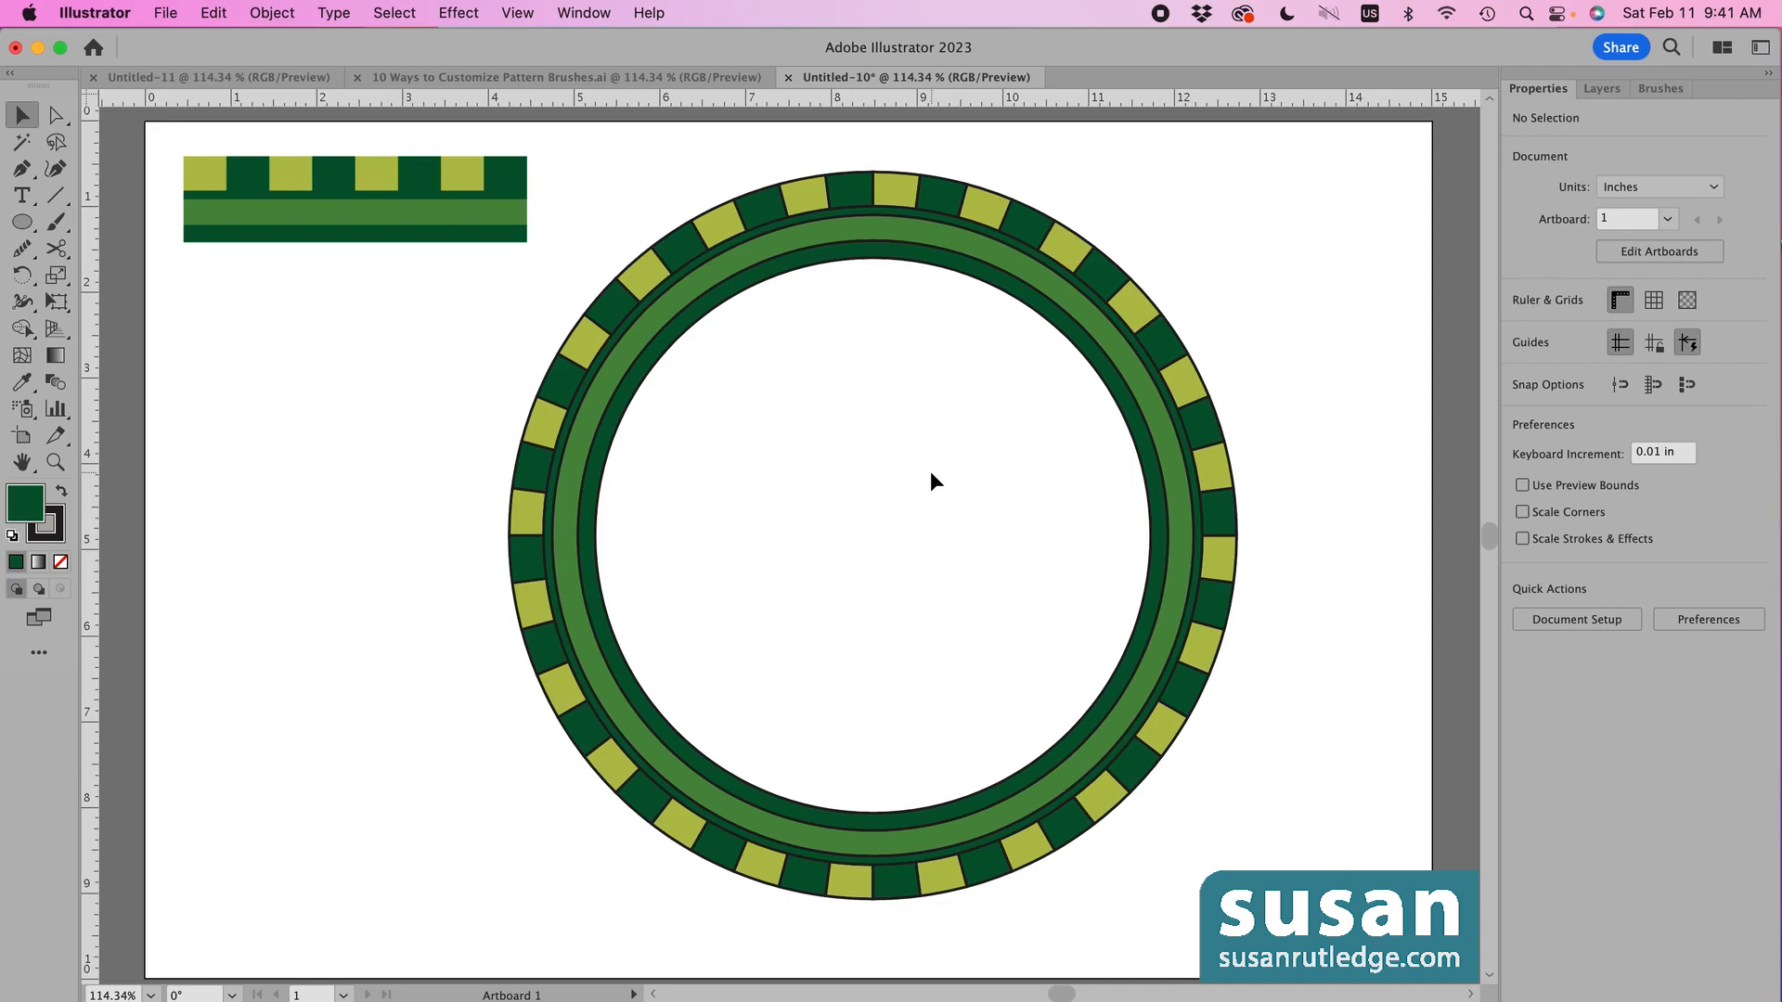
- Group all of the ring's pieces and delete them
drag(584, 167, 1231, 887)
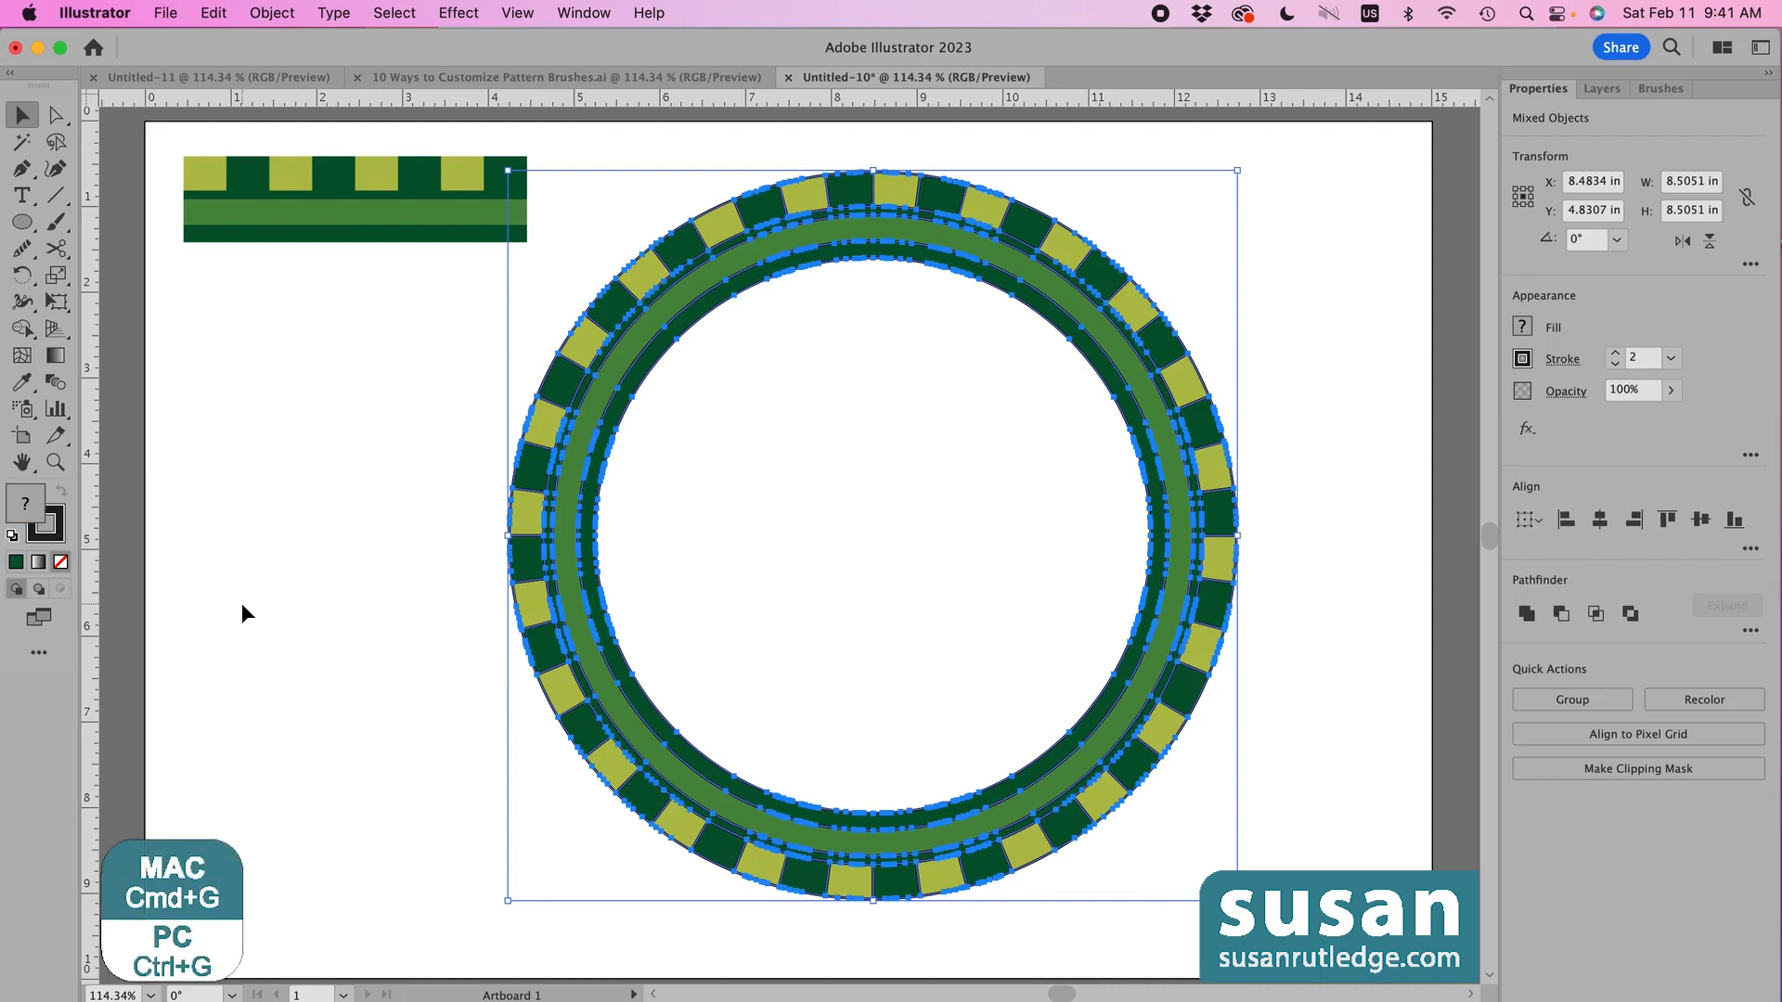
key(cmd+g)
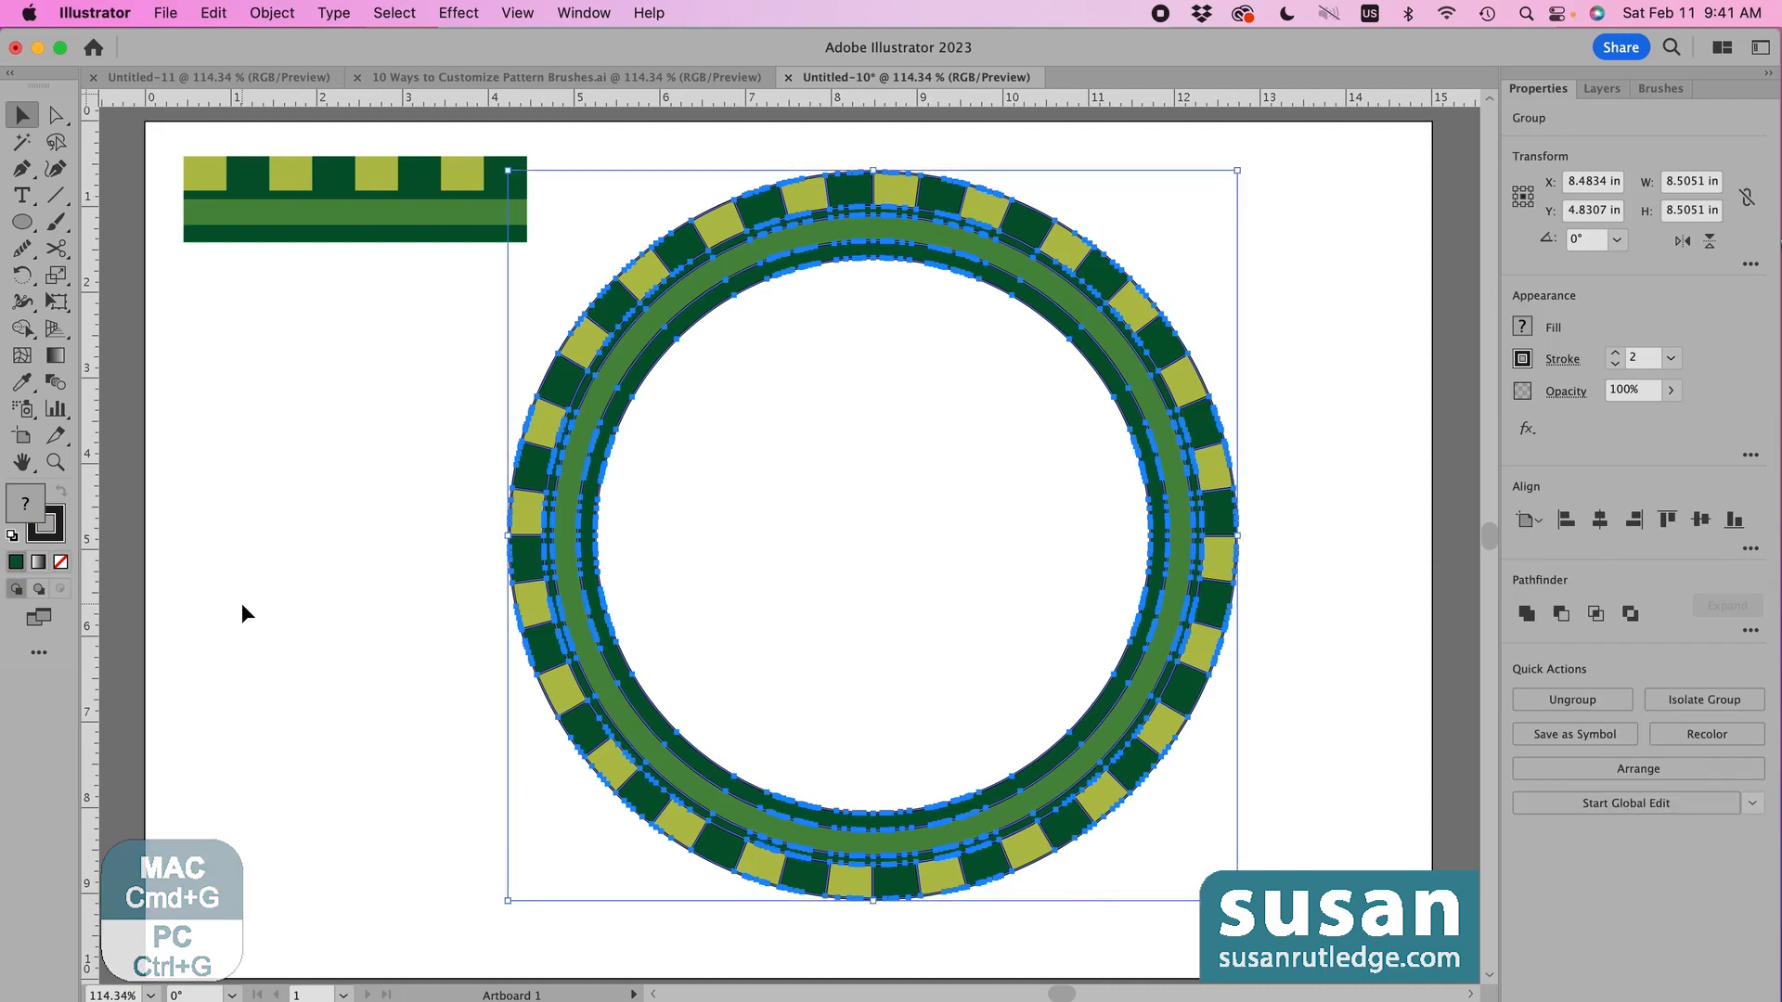
key(Delete)
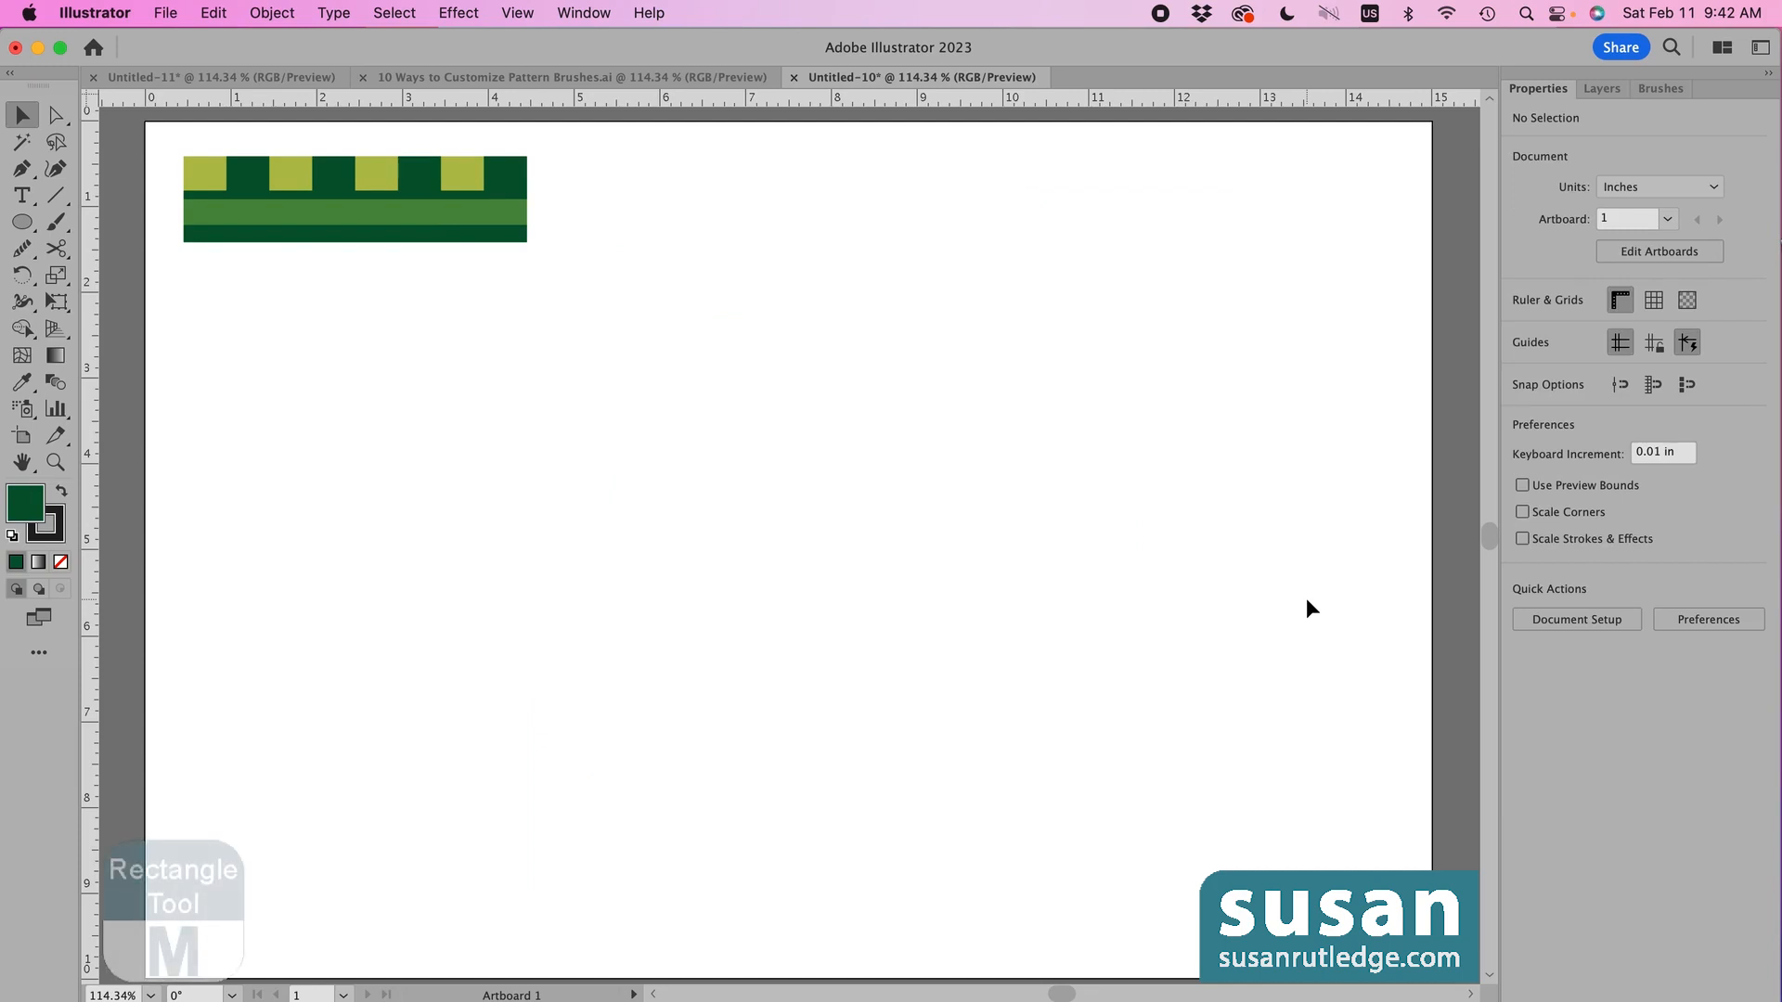
- Draw a square near the page centre with default colours and apply the Green Brush 1 pattern brush
key(m)
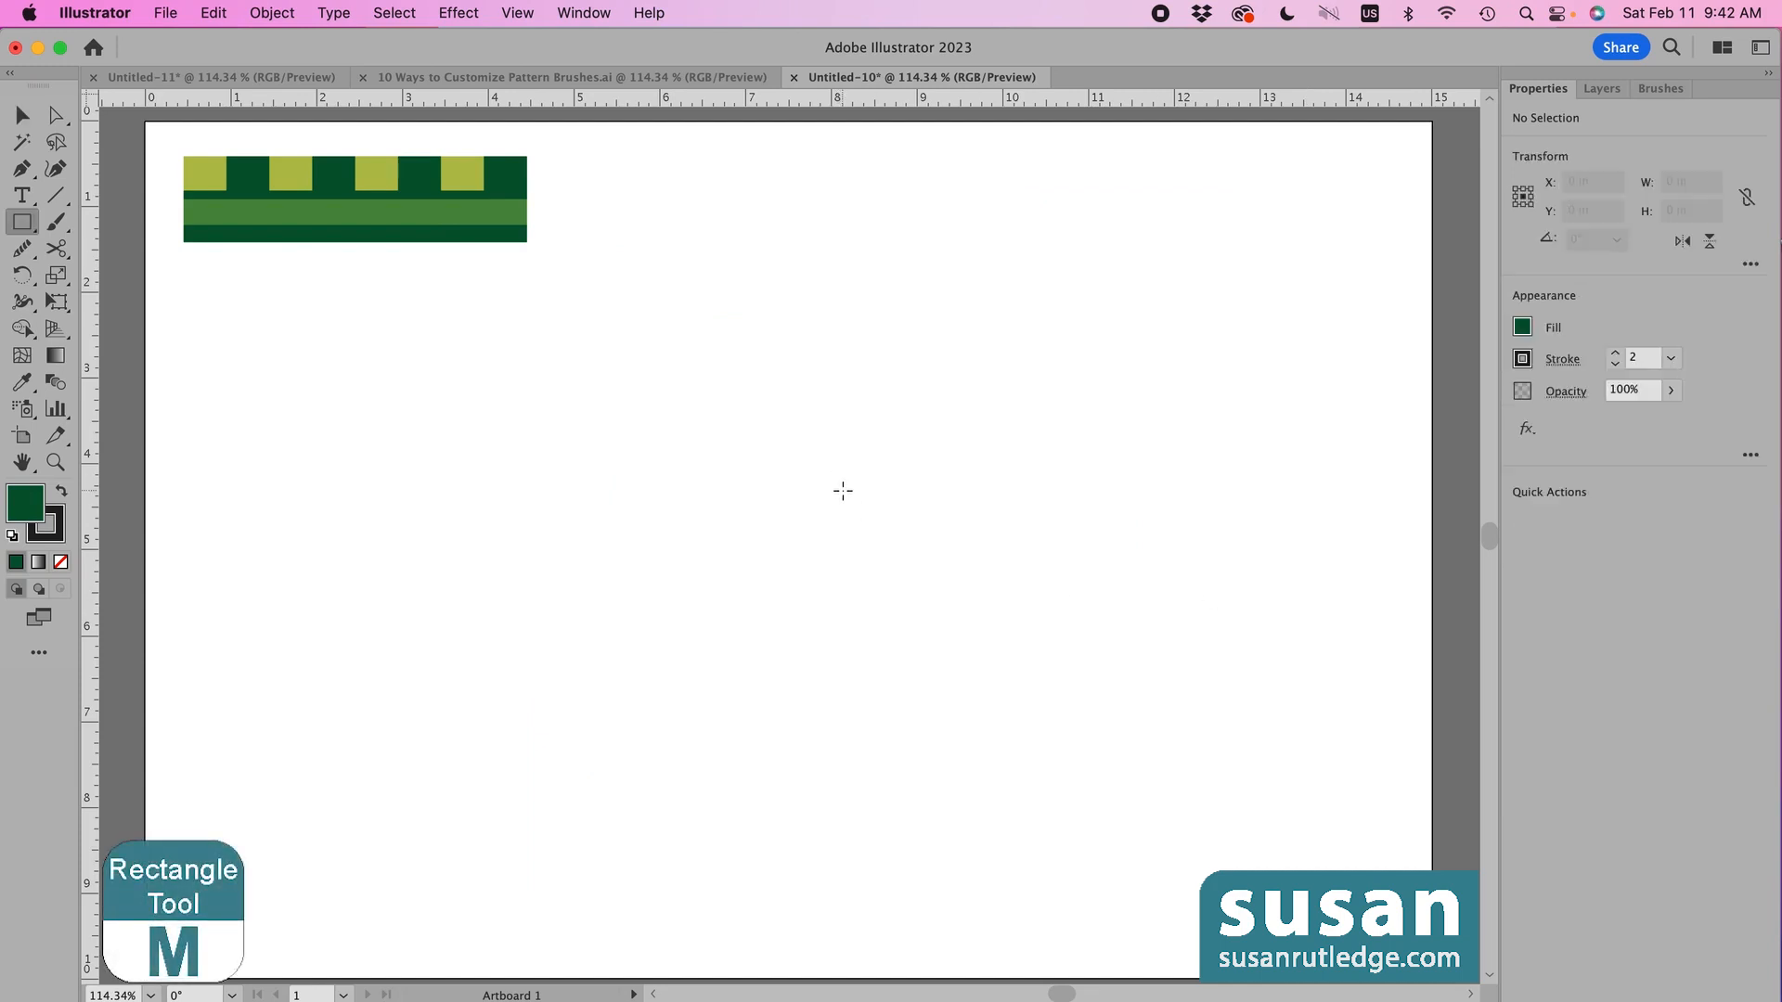
drag(840, 487, 1109, 714)
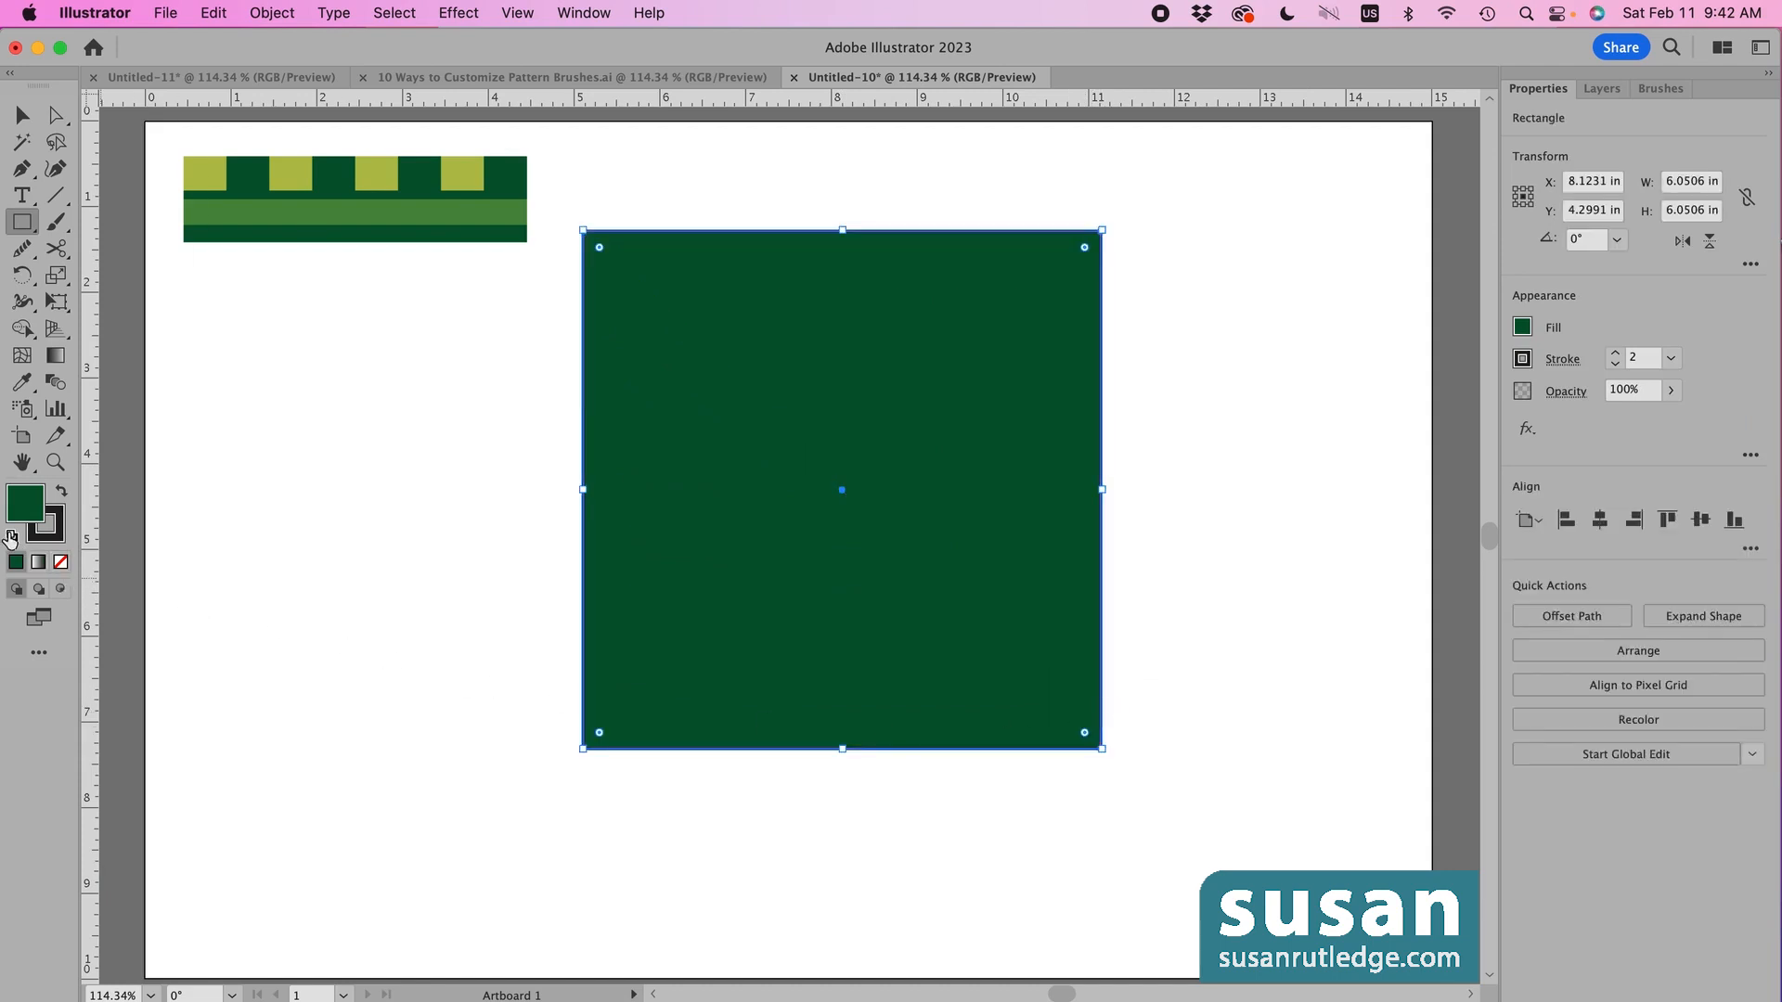
click(13, 536)
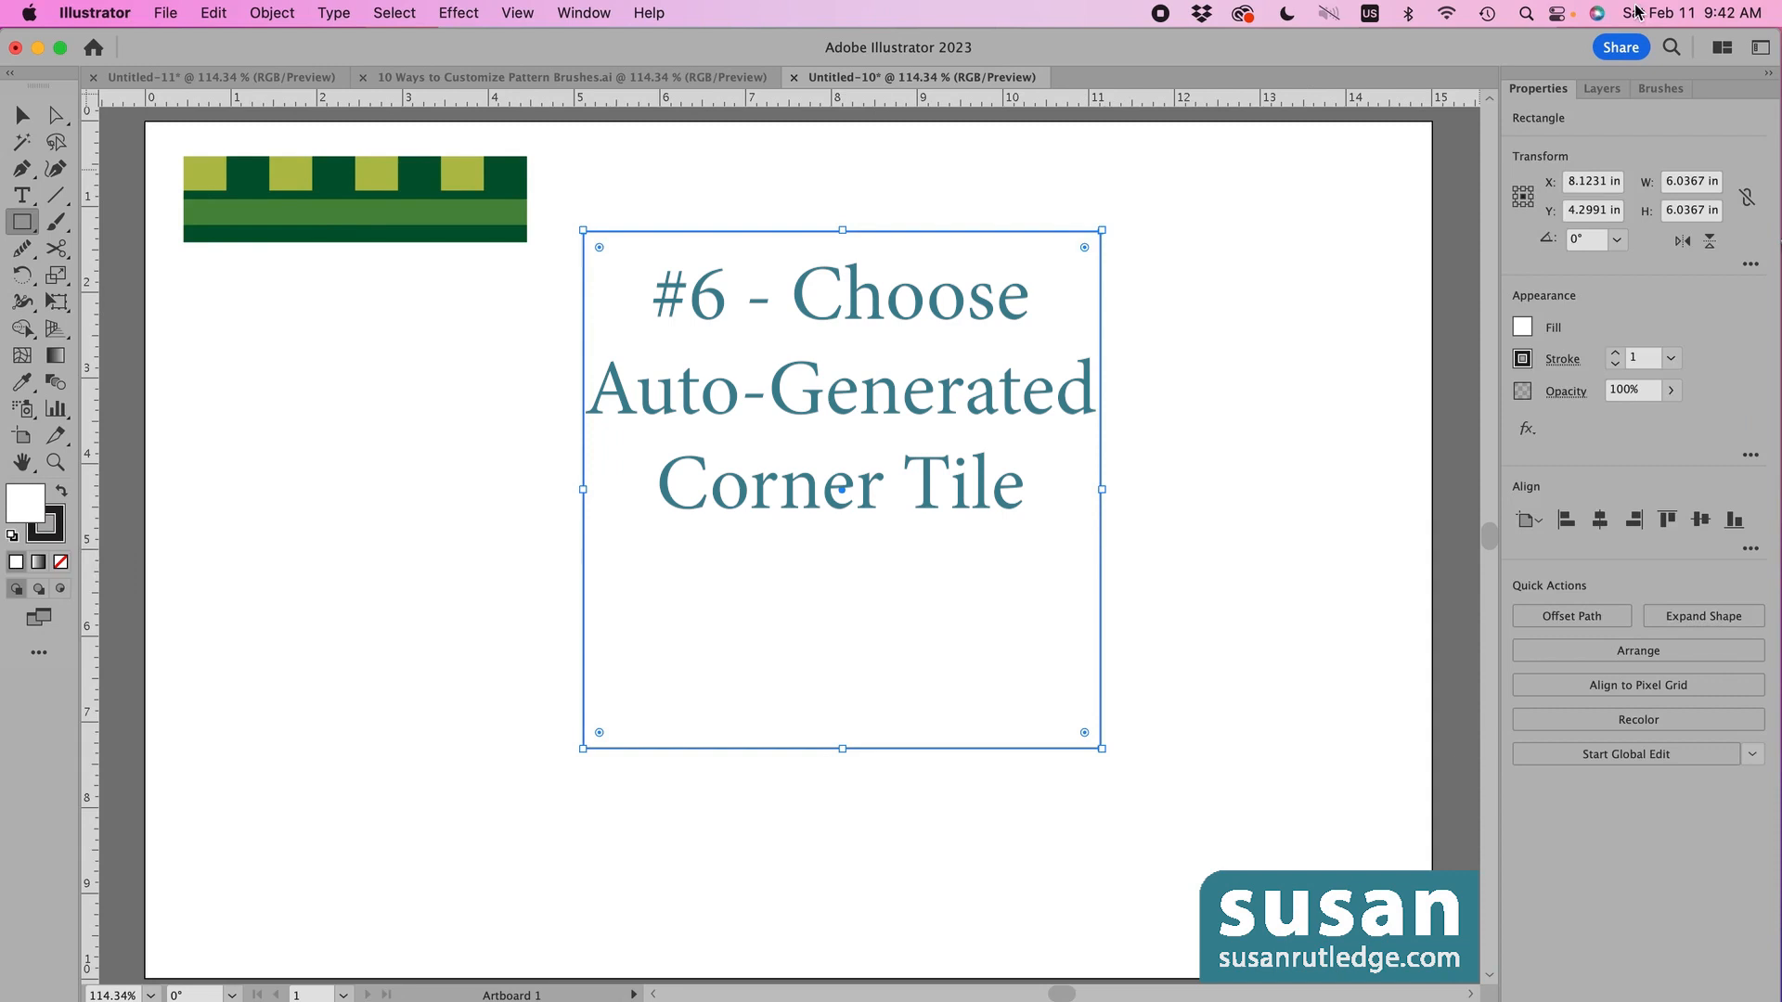
click(1661, 90)
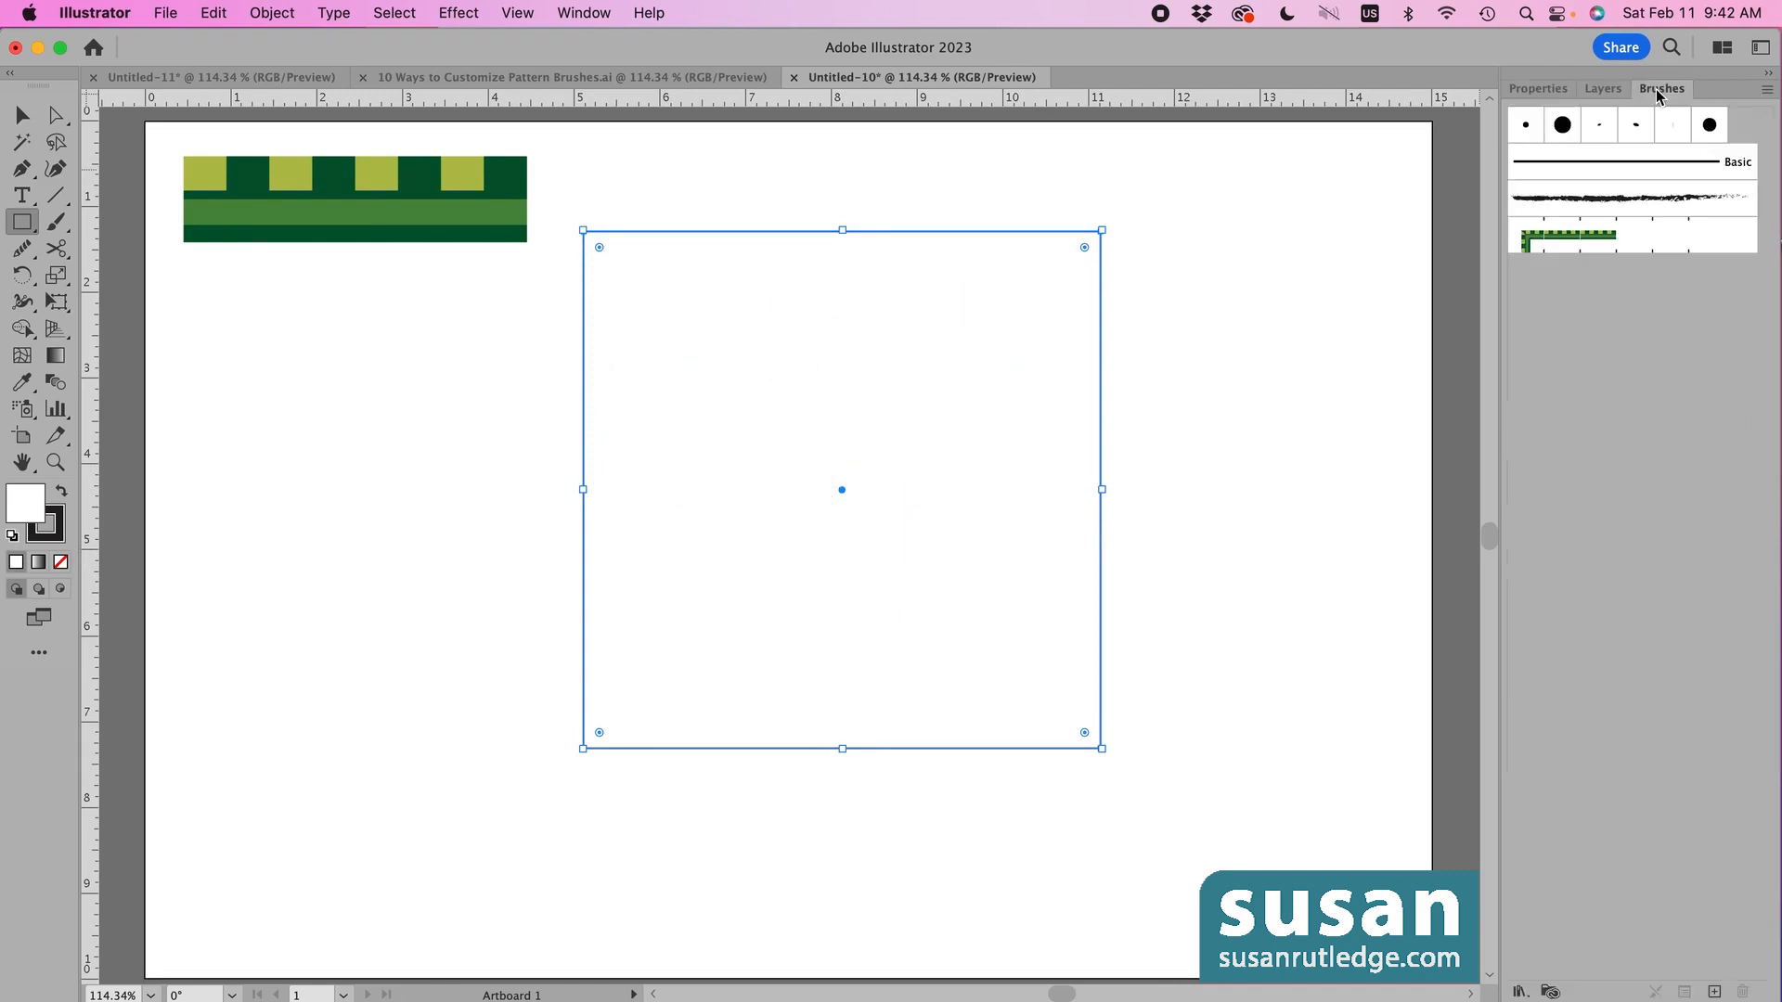
click(1572, 244)
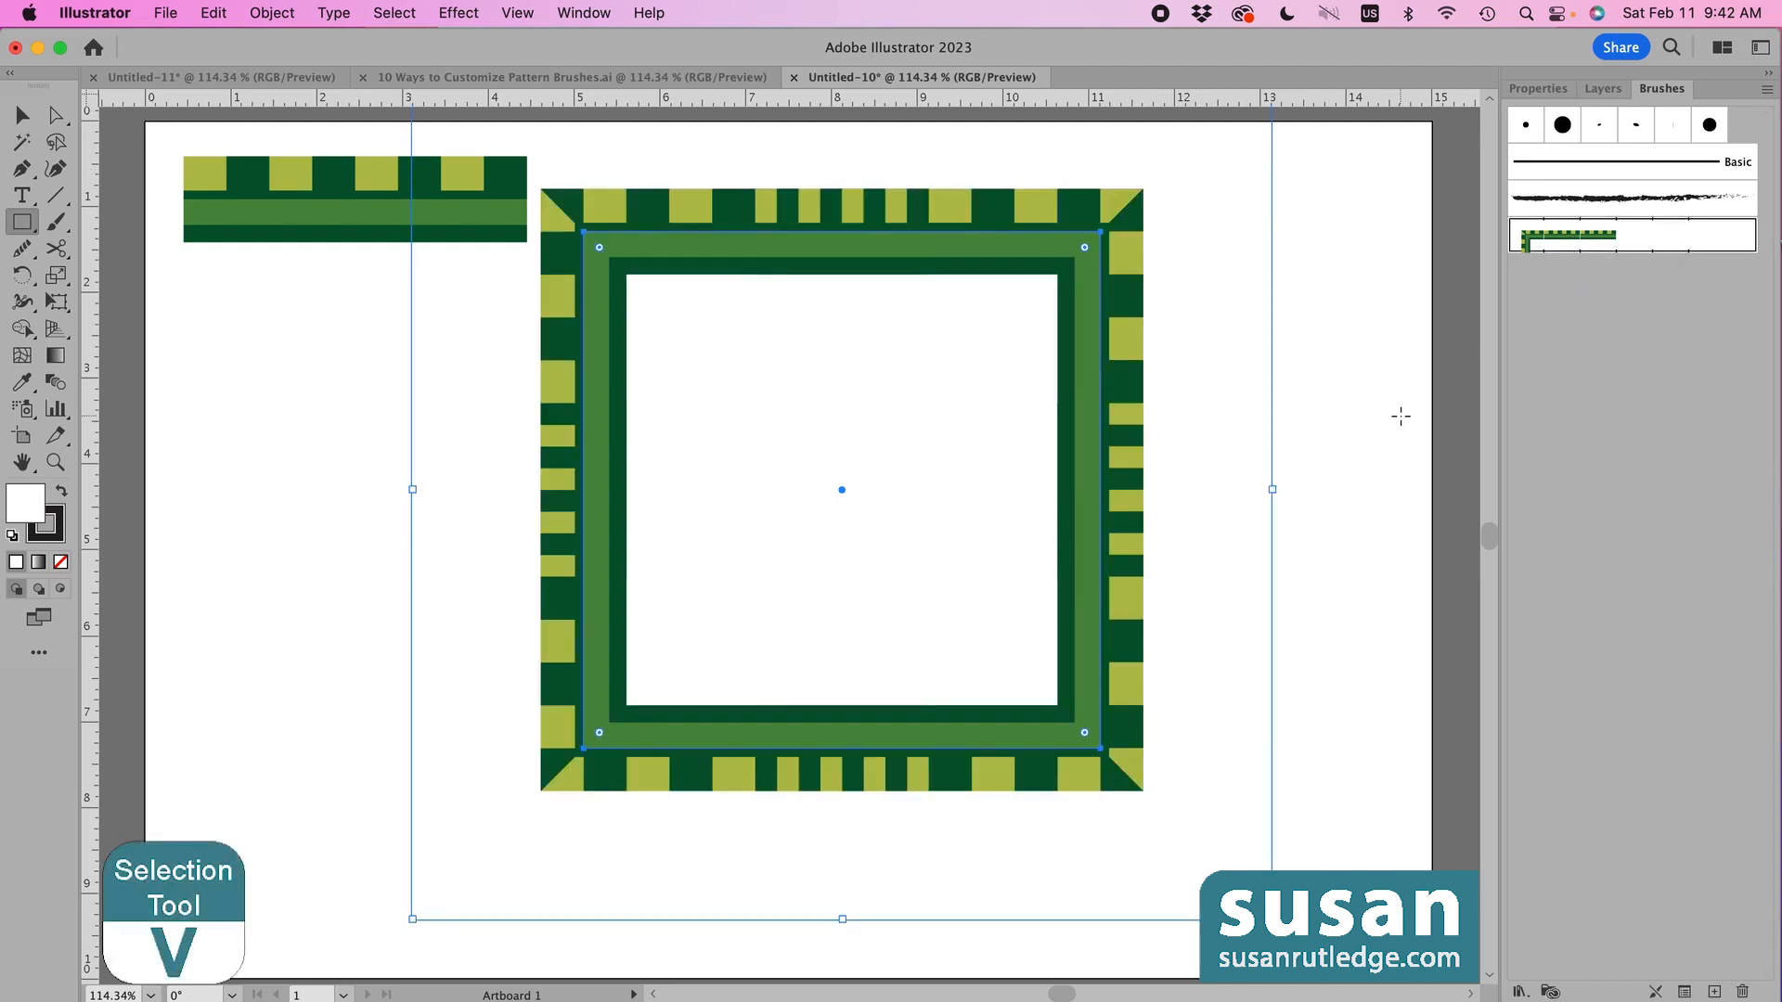
- Move the Green Brush 1 square about 0.7 in down and to the right
key(v)
drag(816, 219, 926, 289)
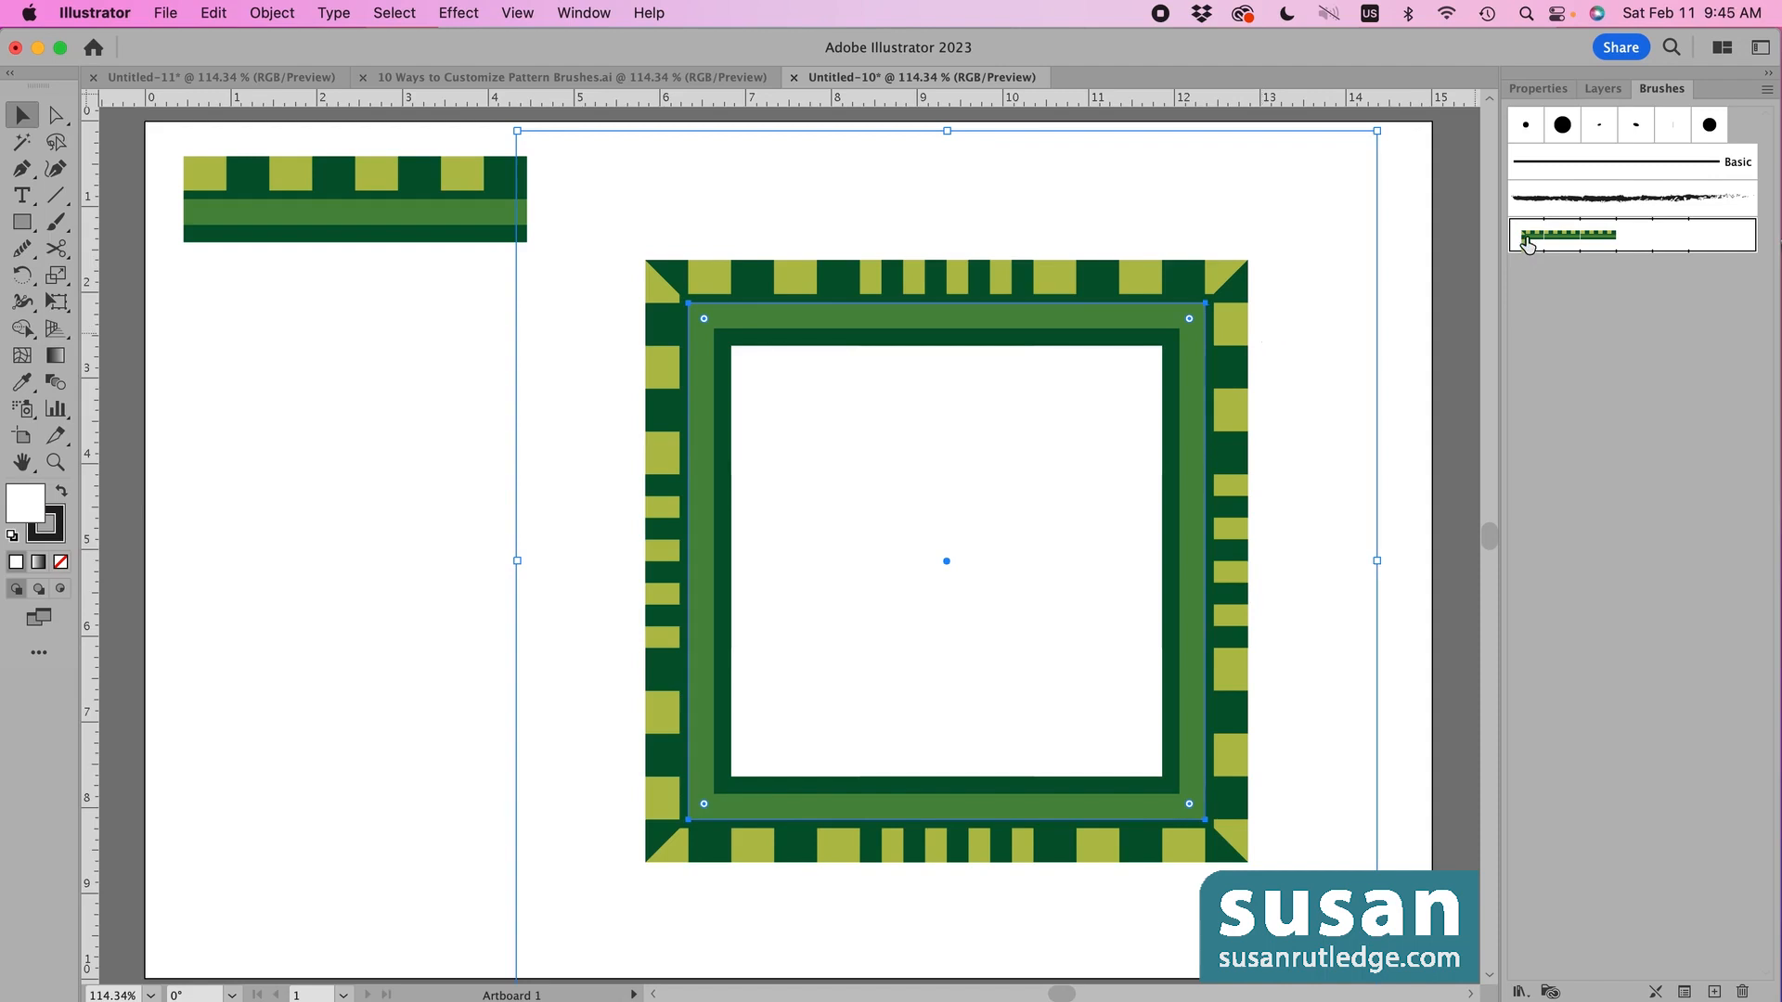
- Open Green Brush 1's Pattern Brush Options and expand the Outer Corner Tile list
double_click(1527, 238)
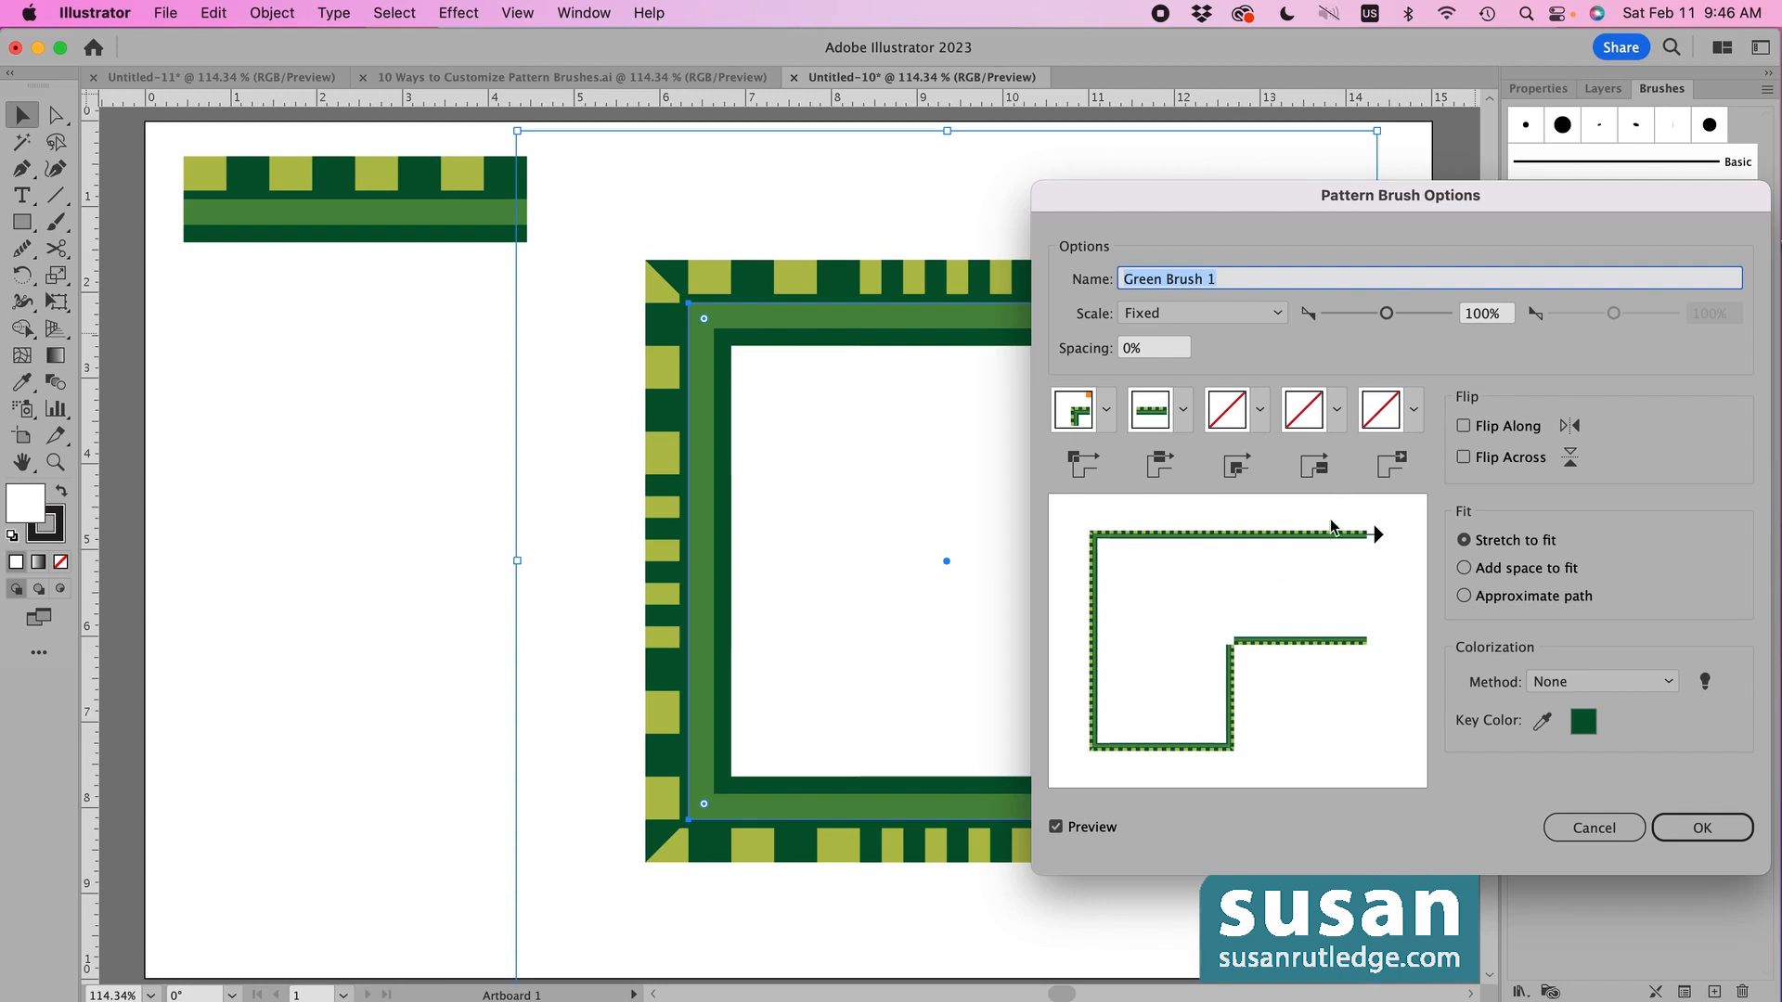
click(1109, 414)
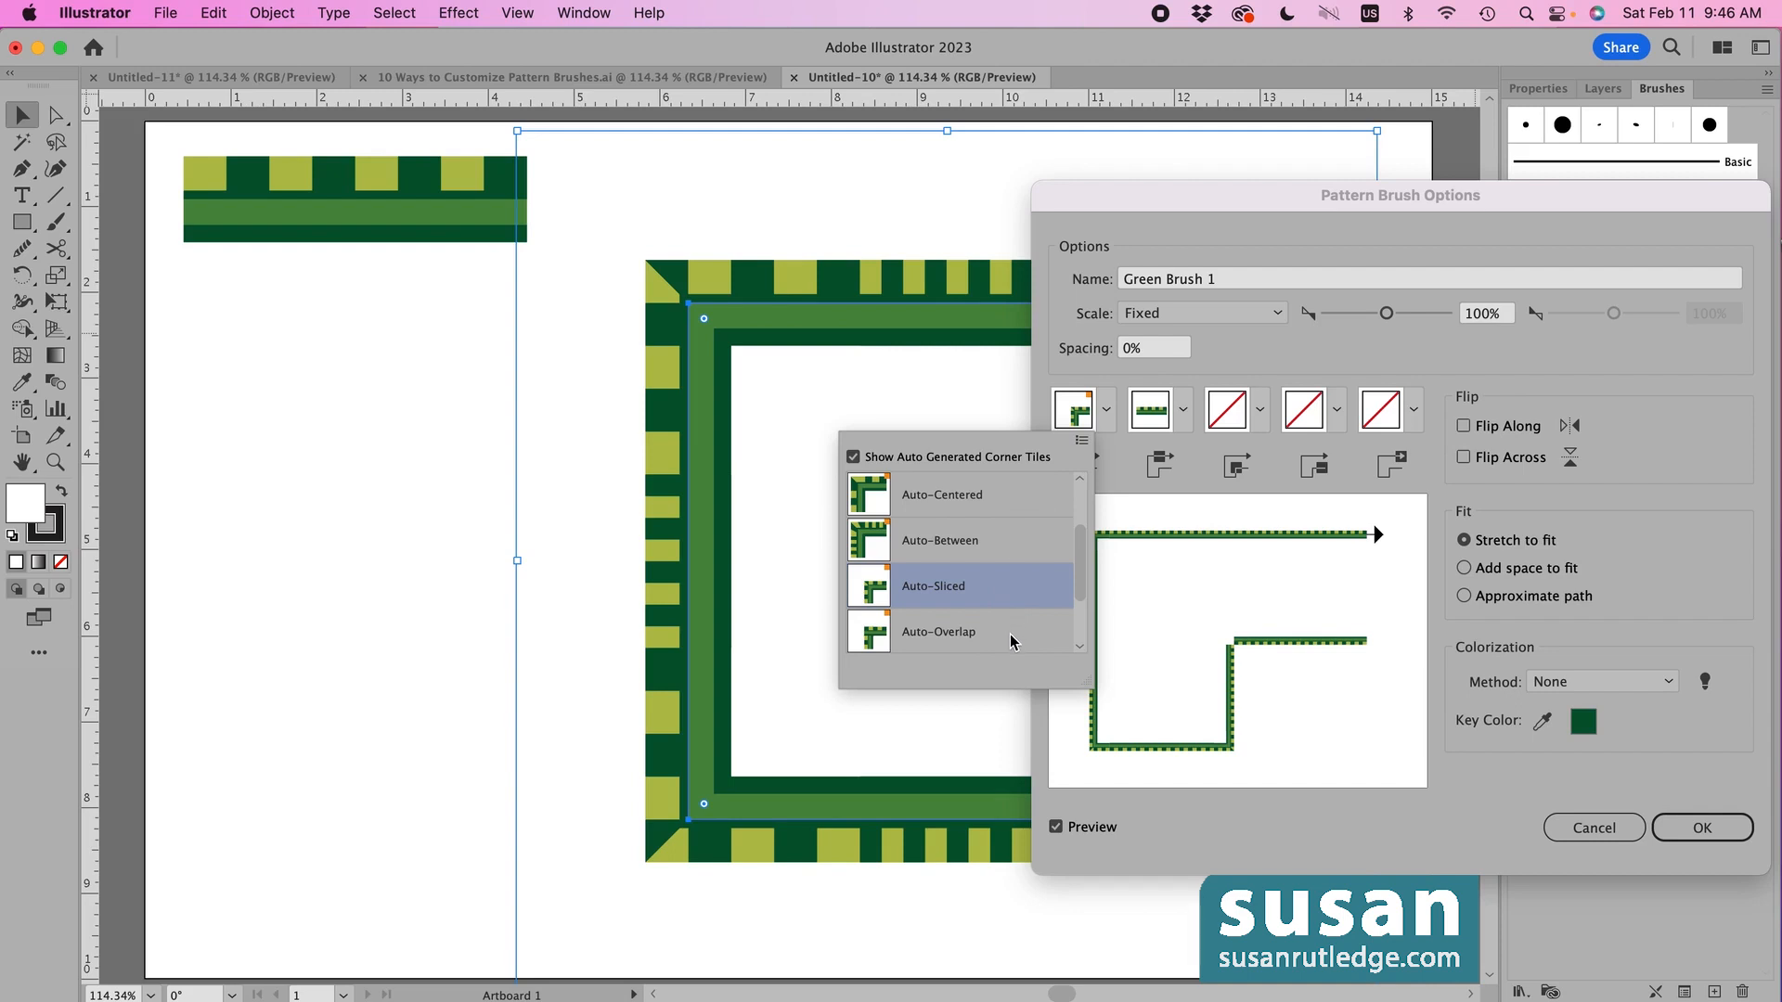
- Set Green Brush 1's outer corner tile to Auto-Centered and confirm the brush options
click(1082, 594)
drag(1082, 594, 1076, 555)
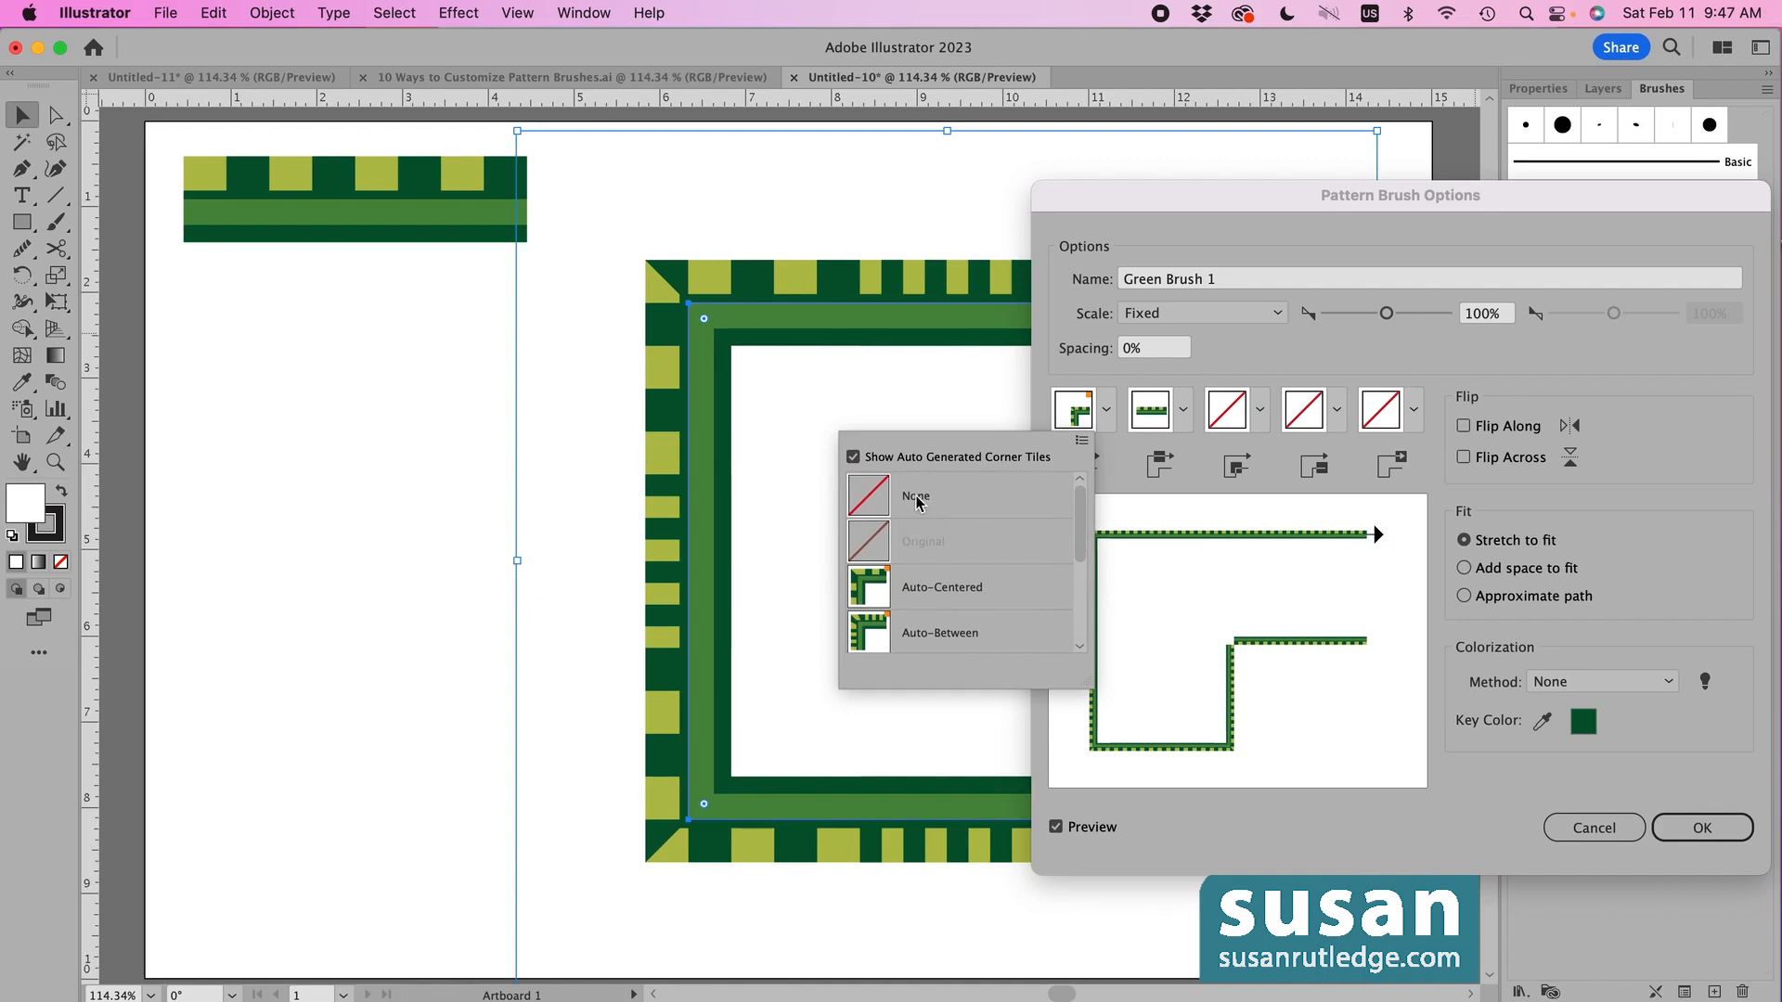
click(1089, 512)
drag(1089, 512, 1087, 566)
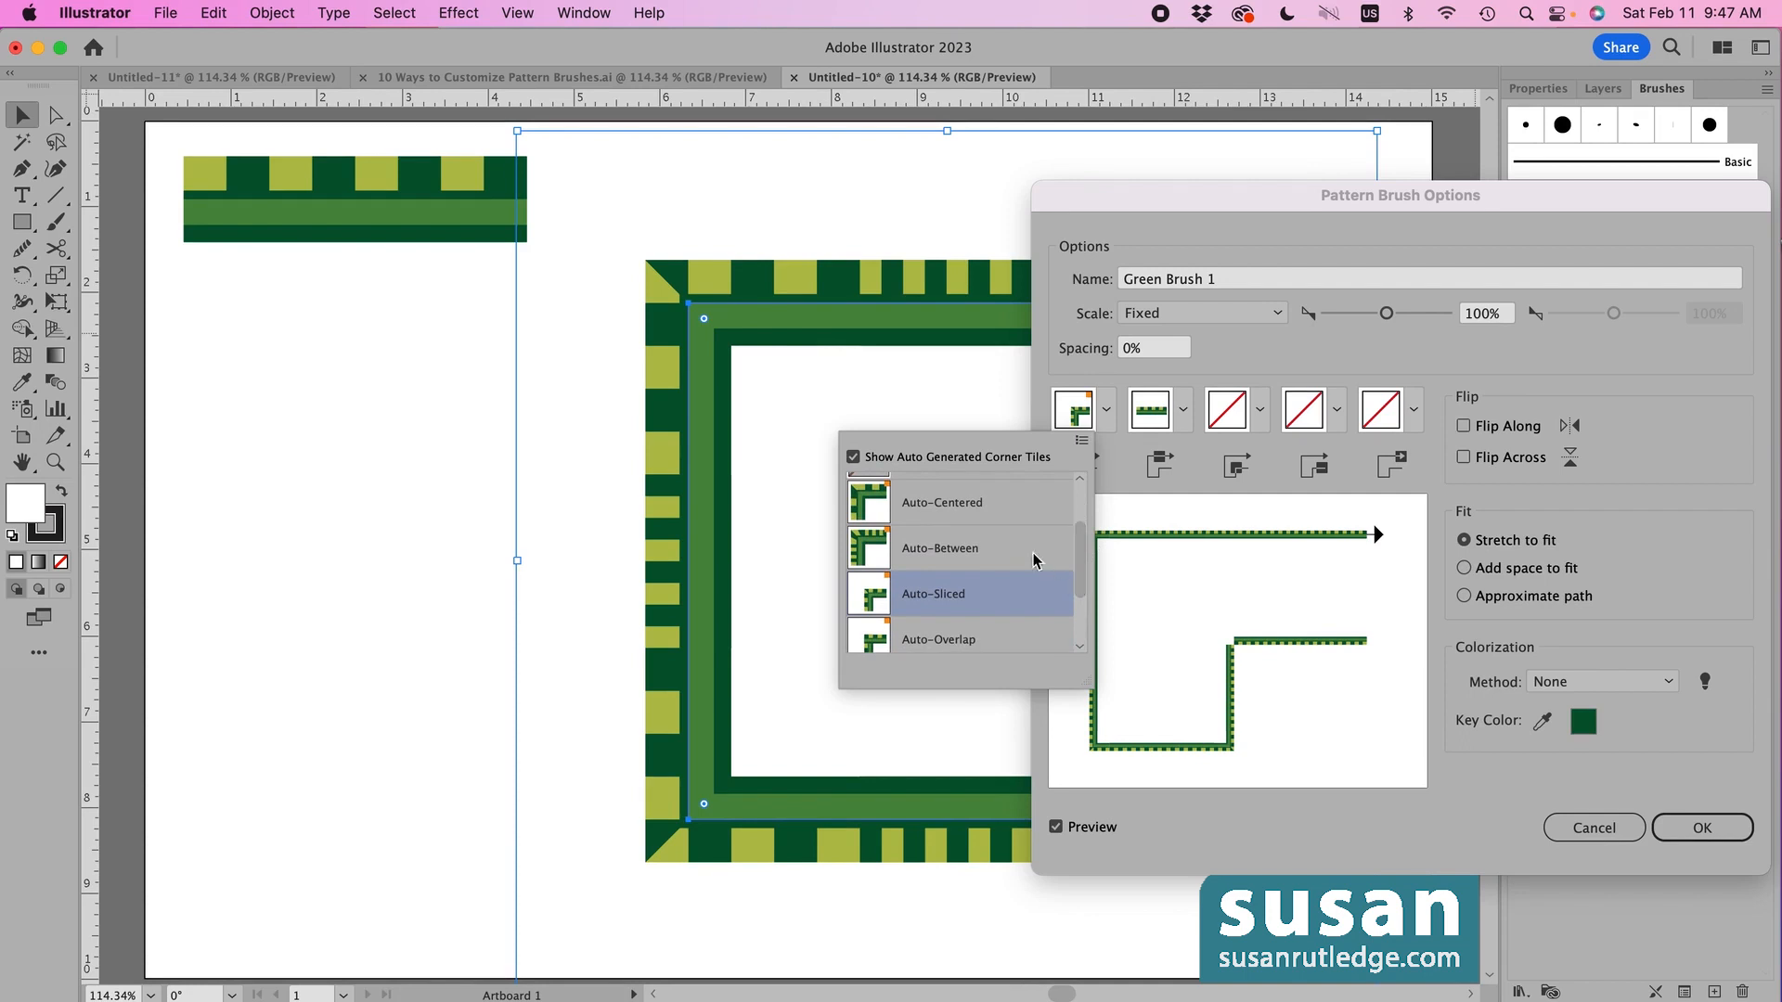
click(1019, 518)
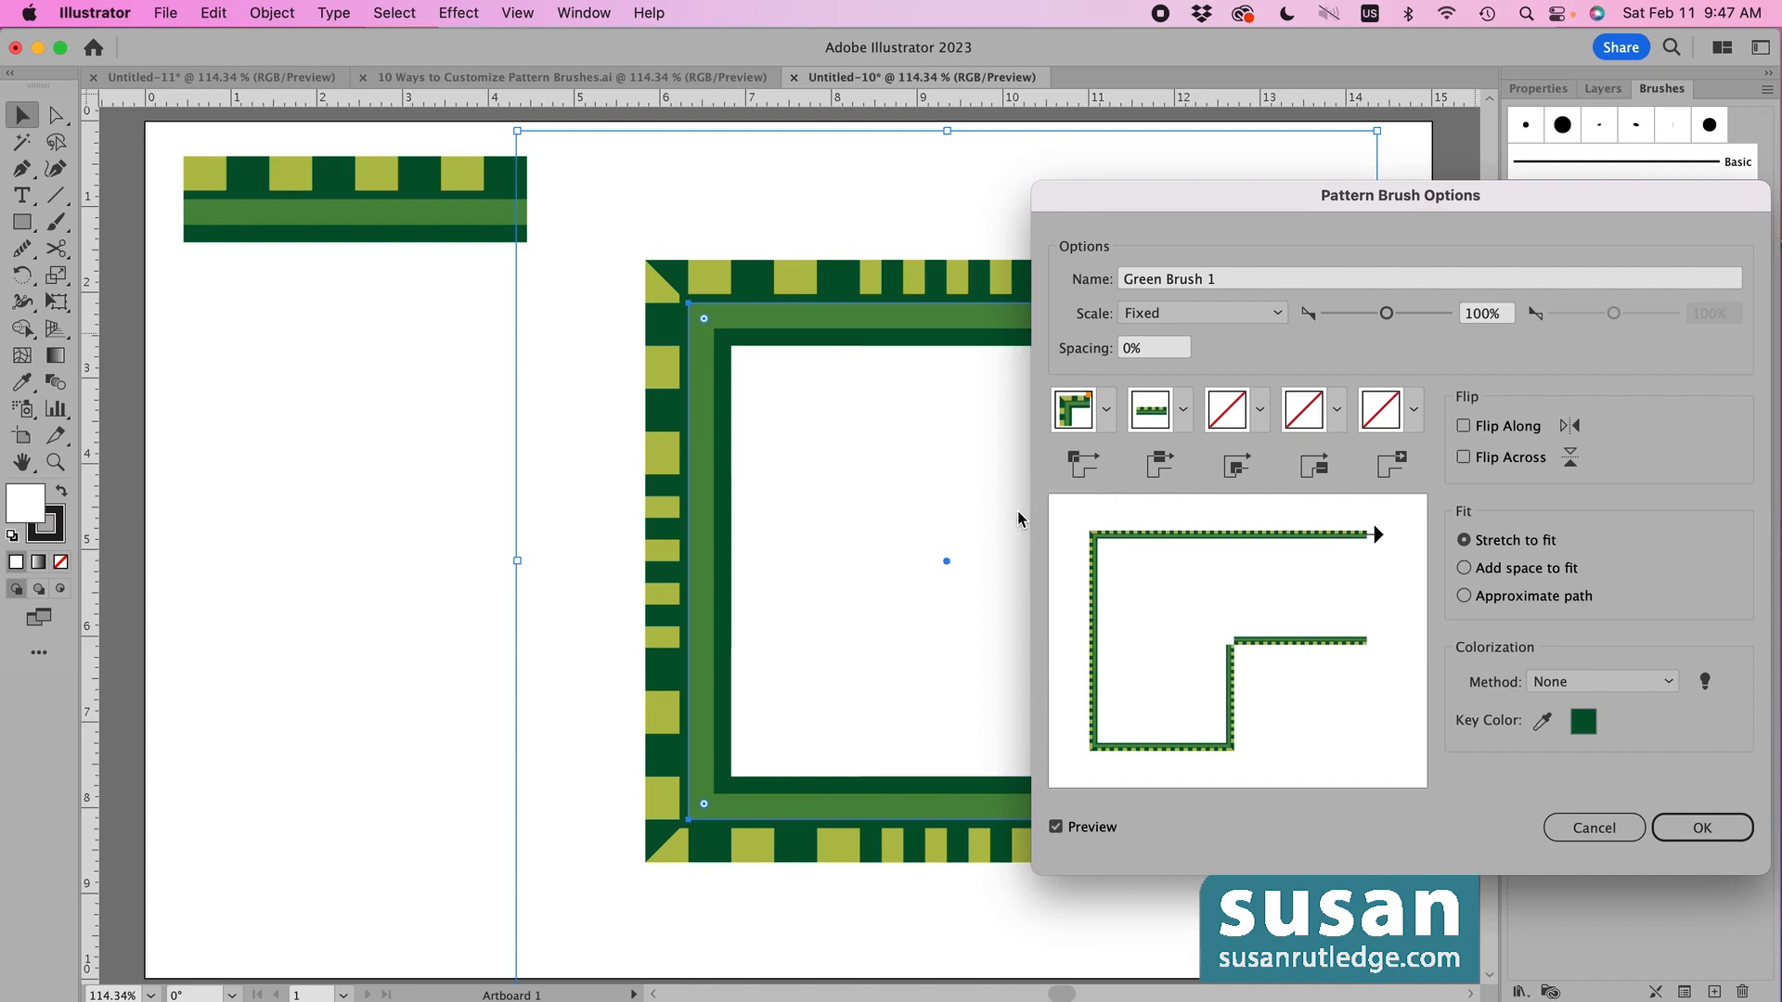
click(1702, 828)
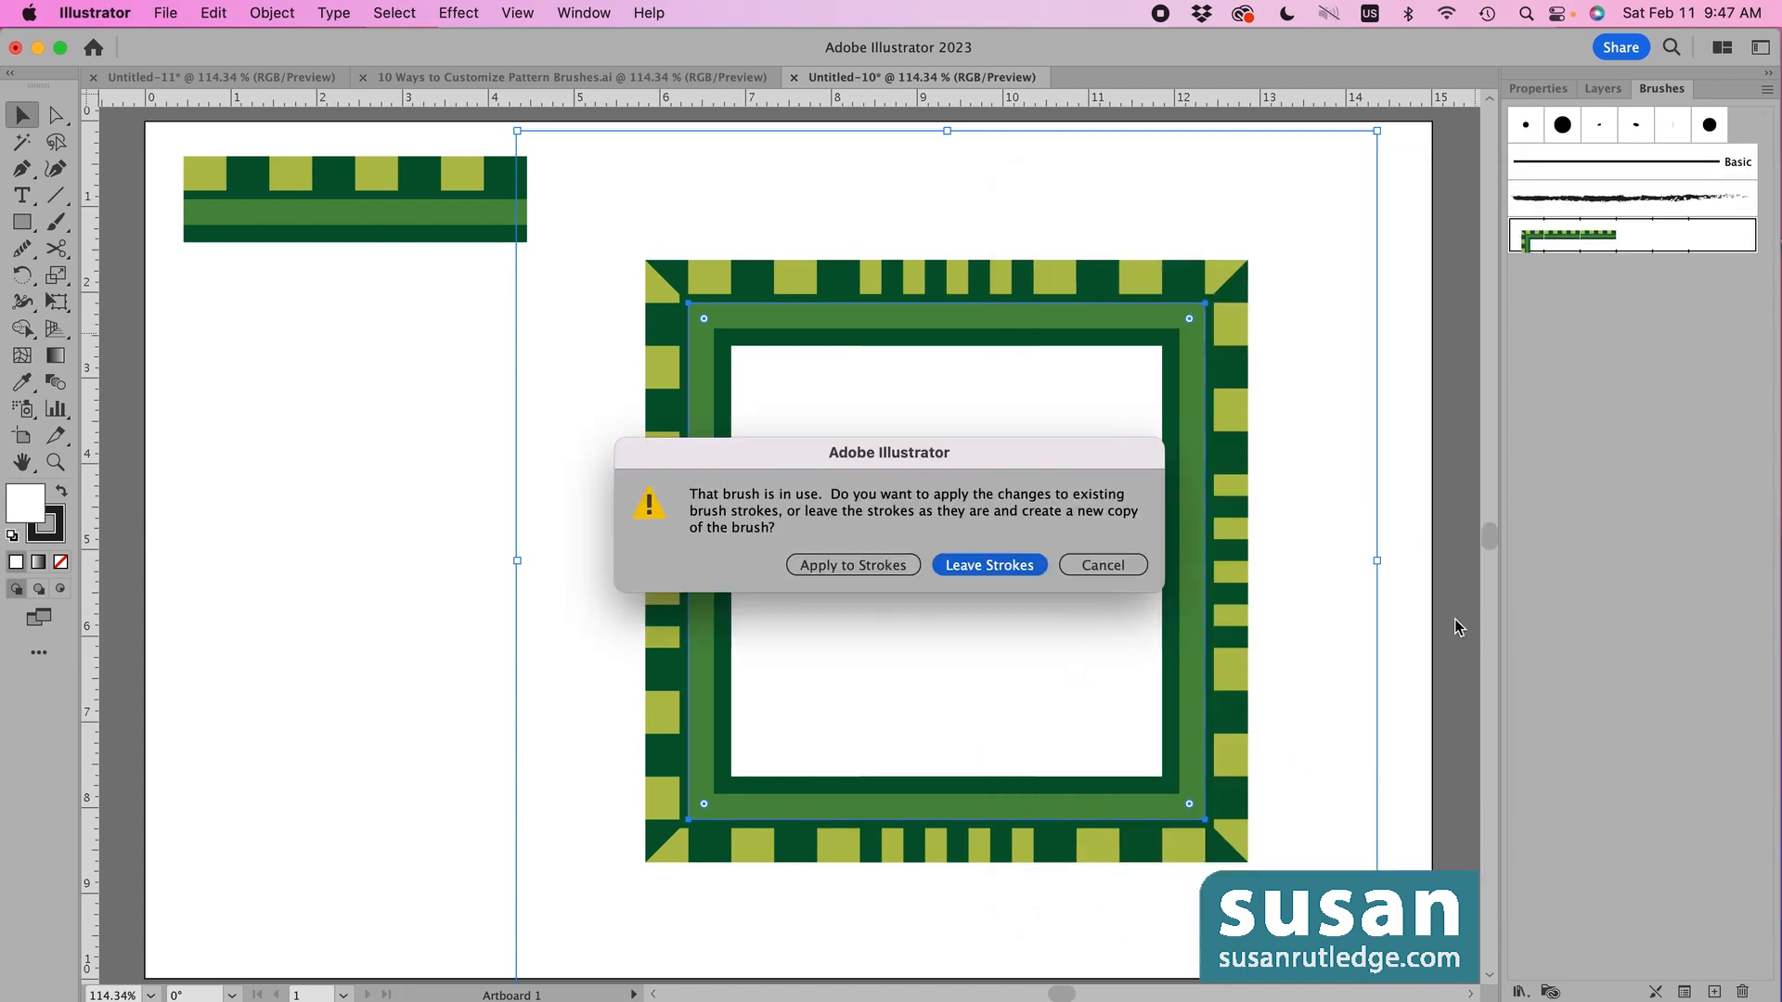
- Apply the change to strokes, then switch outer corners to Auto-Between and update the square
click(865, 568)
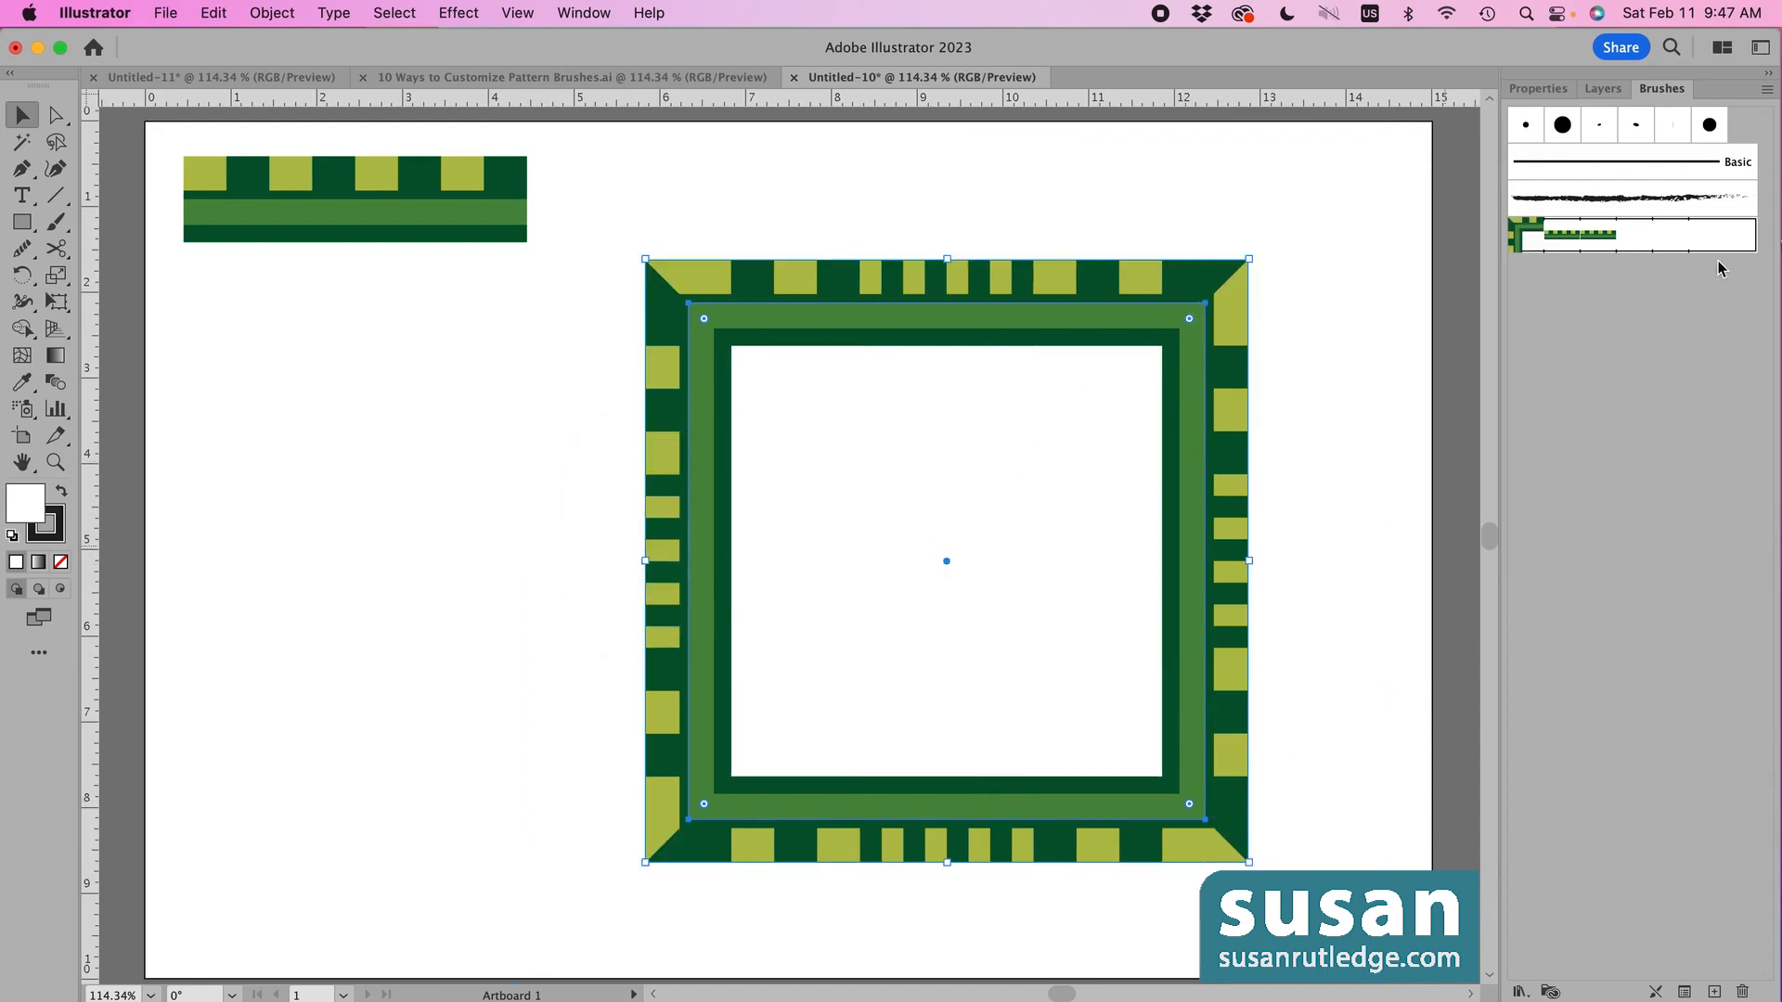
double_click(1537, 238)
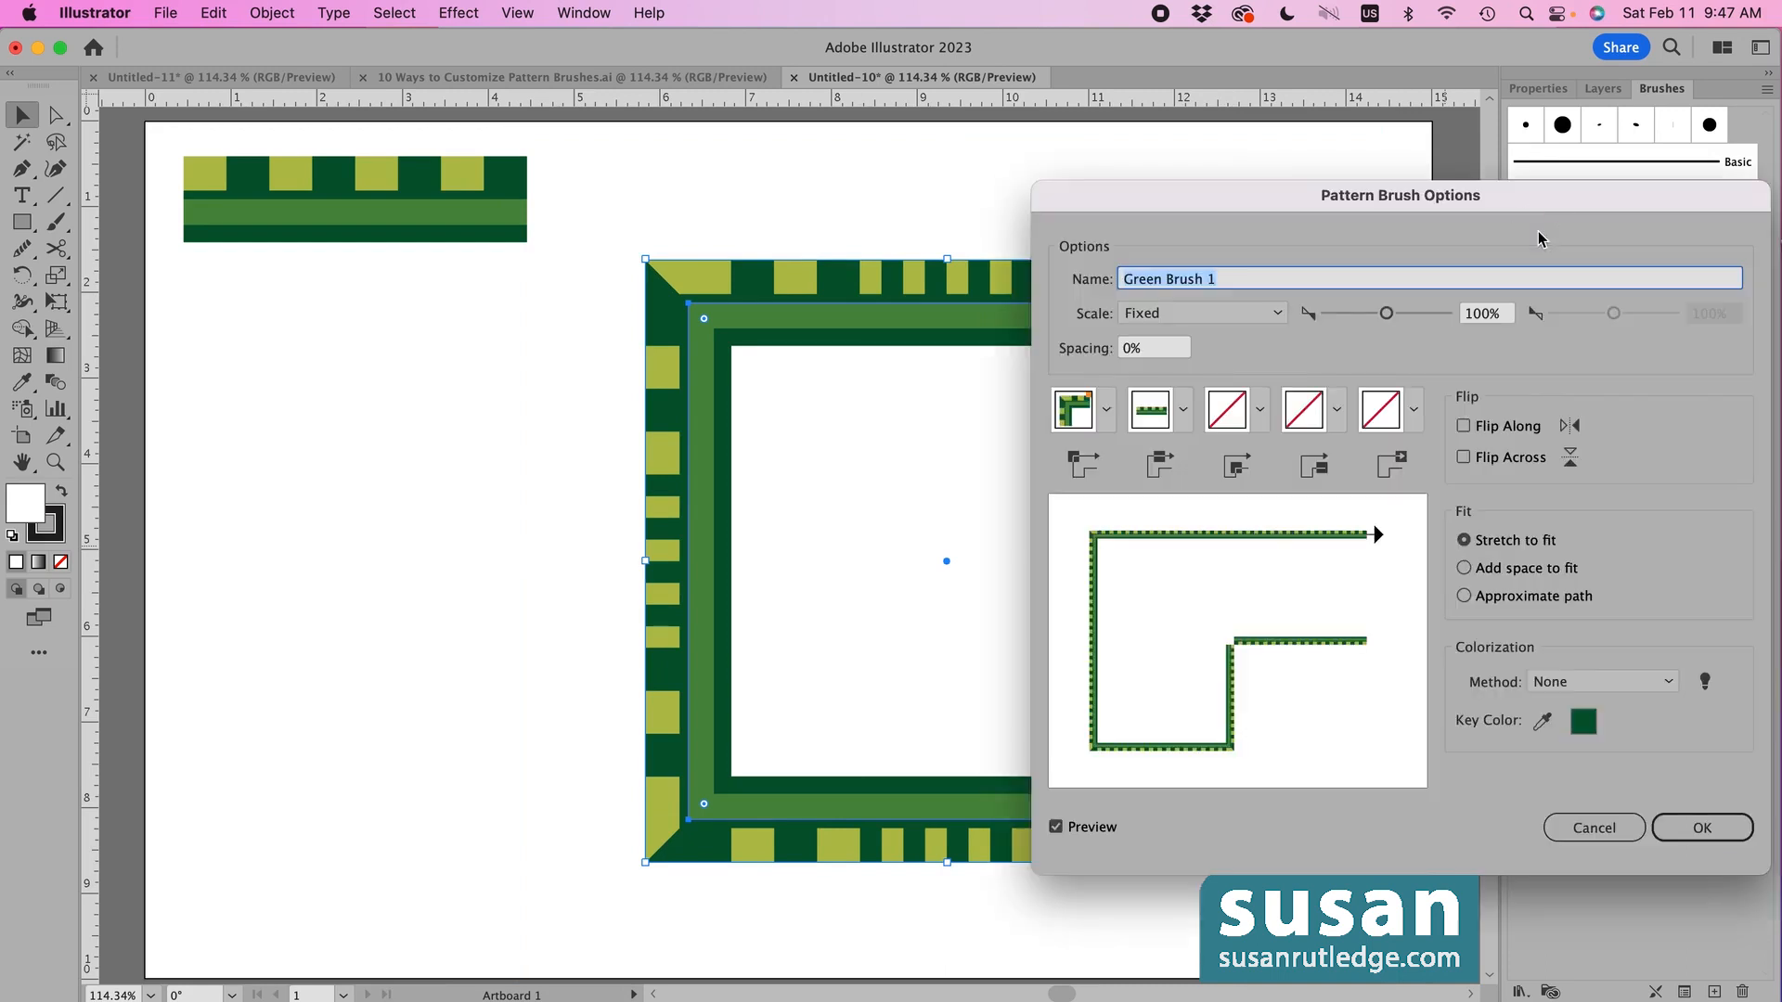
click(1106, 410)
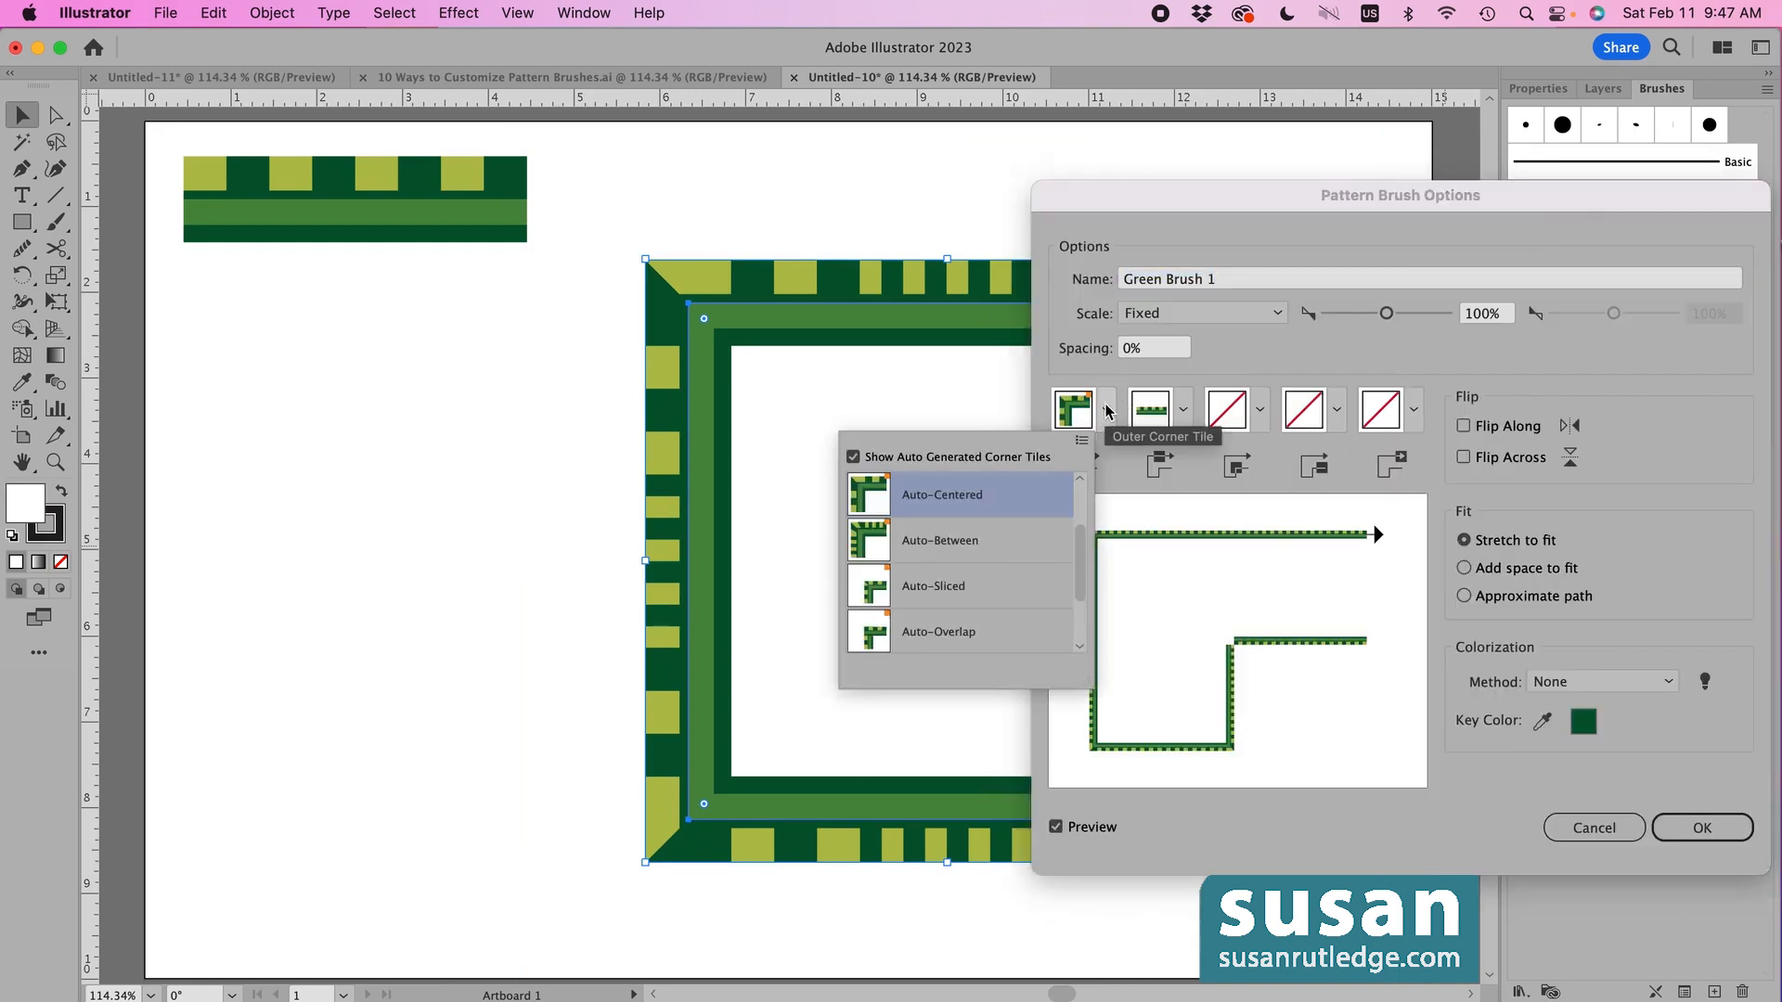
click(982, 548)
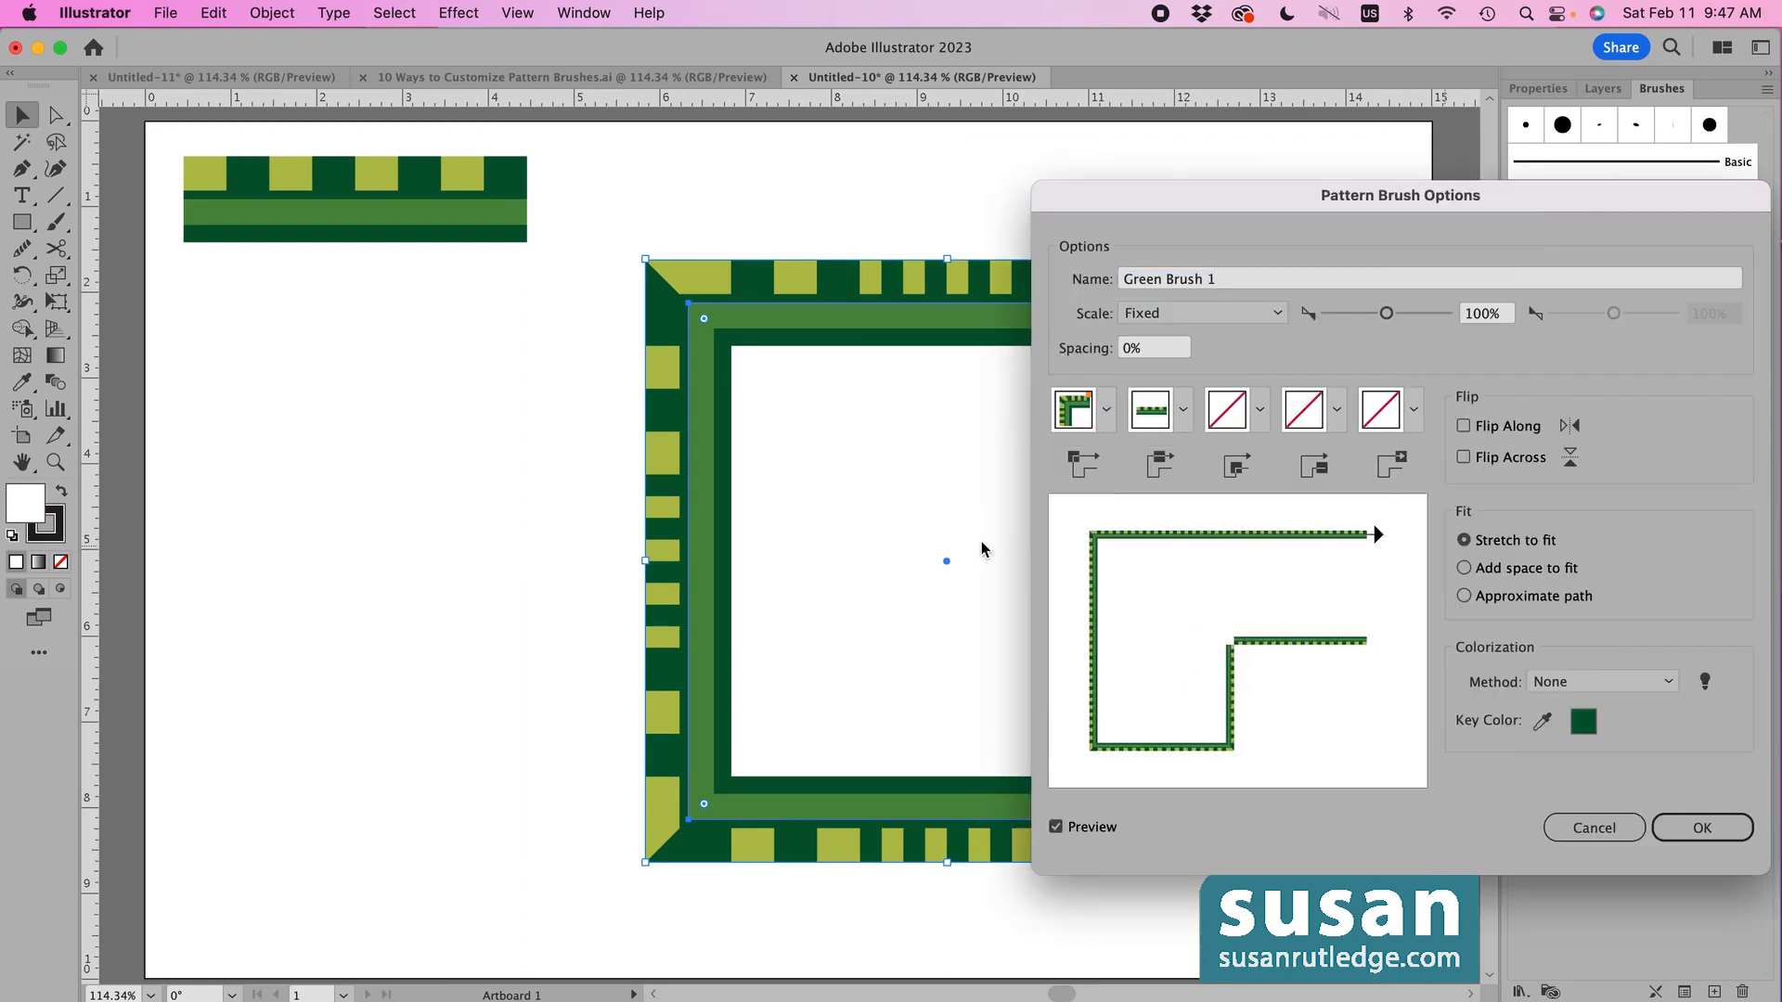
click(1700, 829)
click(859, 566)
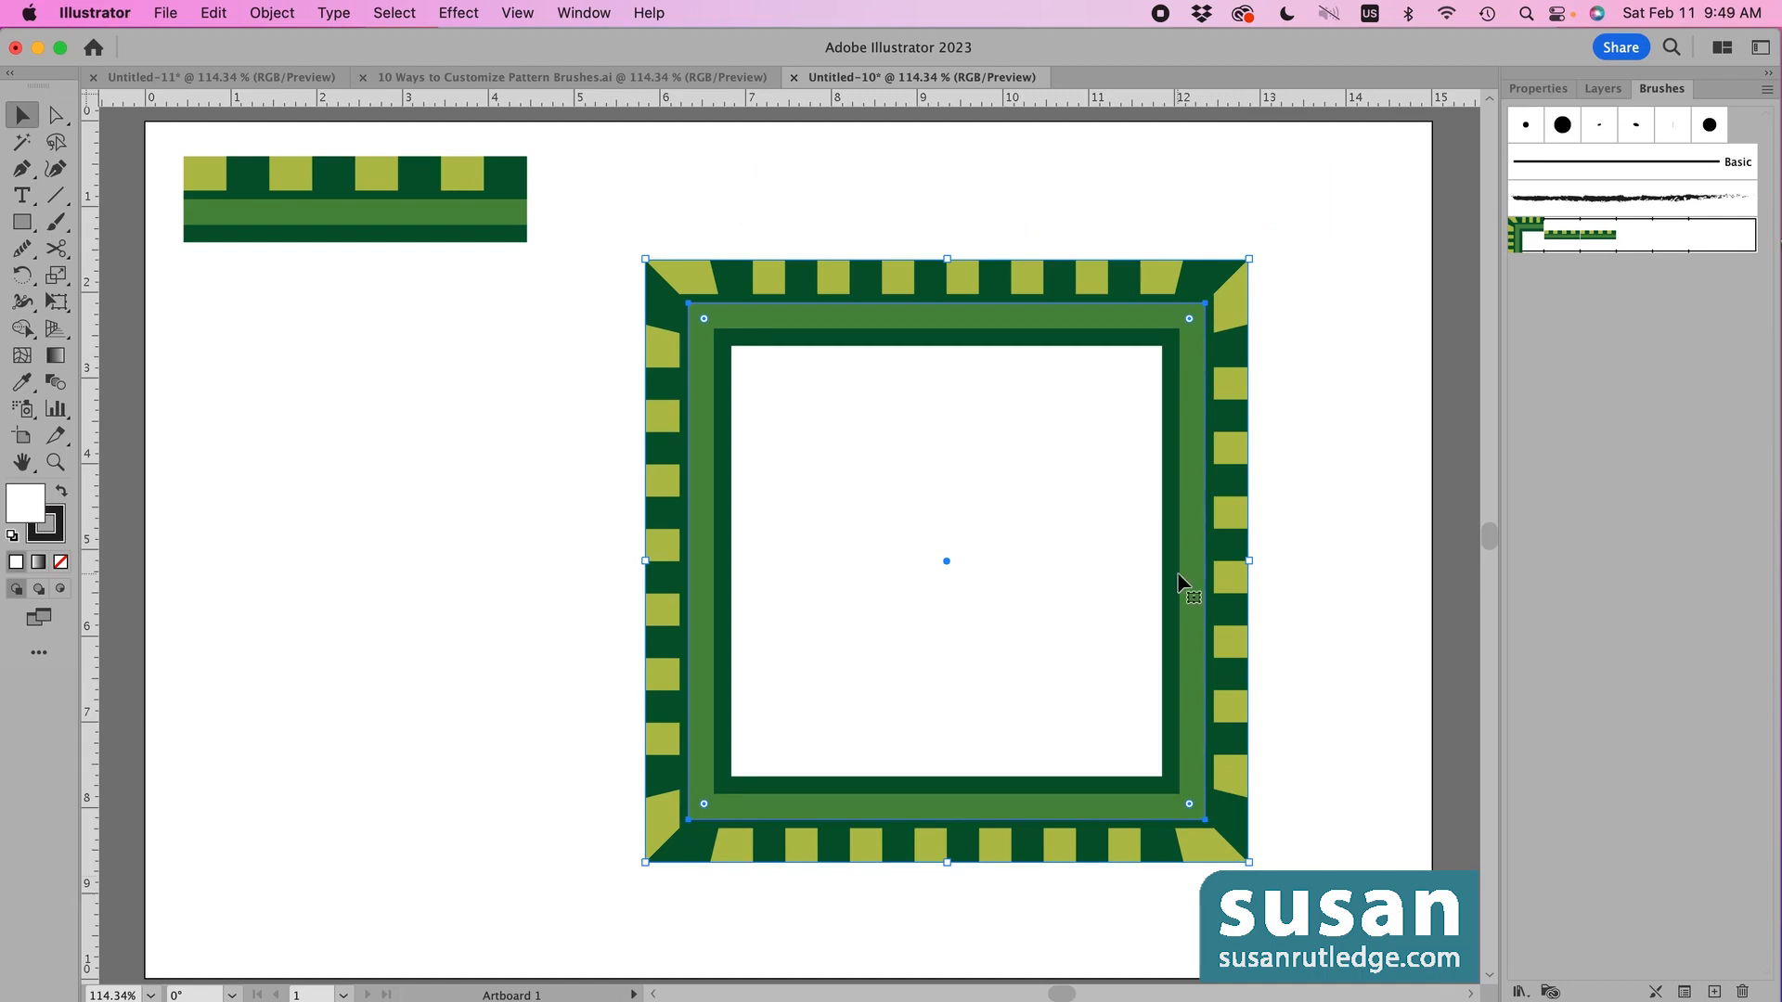
- Delete the square frame and place two copies of the green tile end to end near centre
key(Delete)
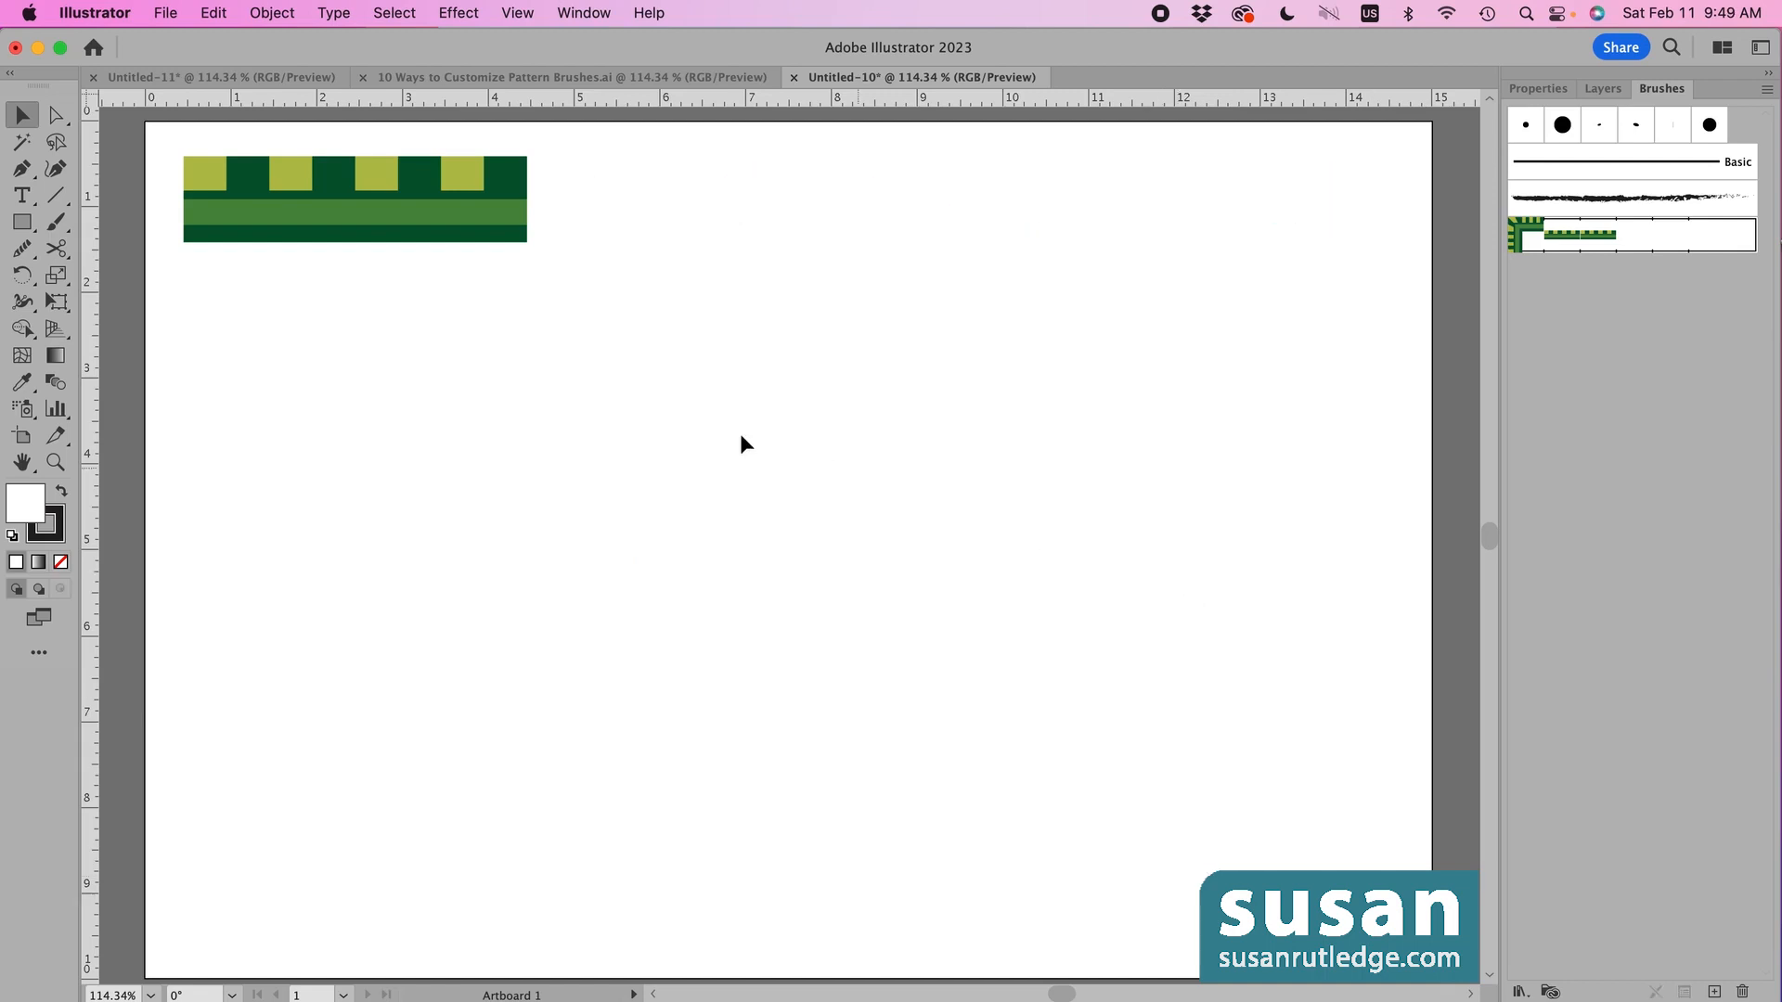
click(360, 221)
click(460, 275)
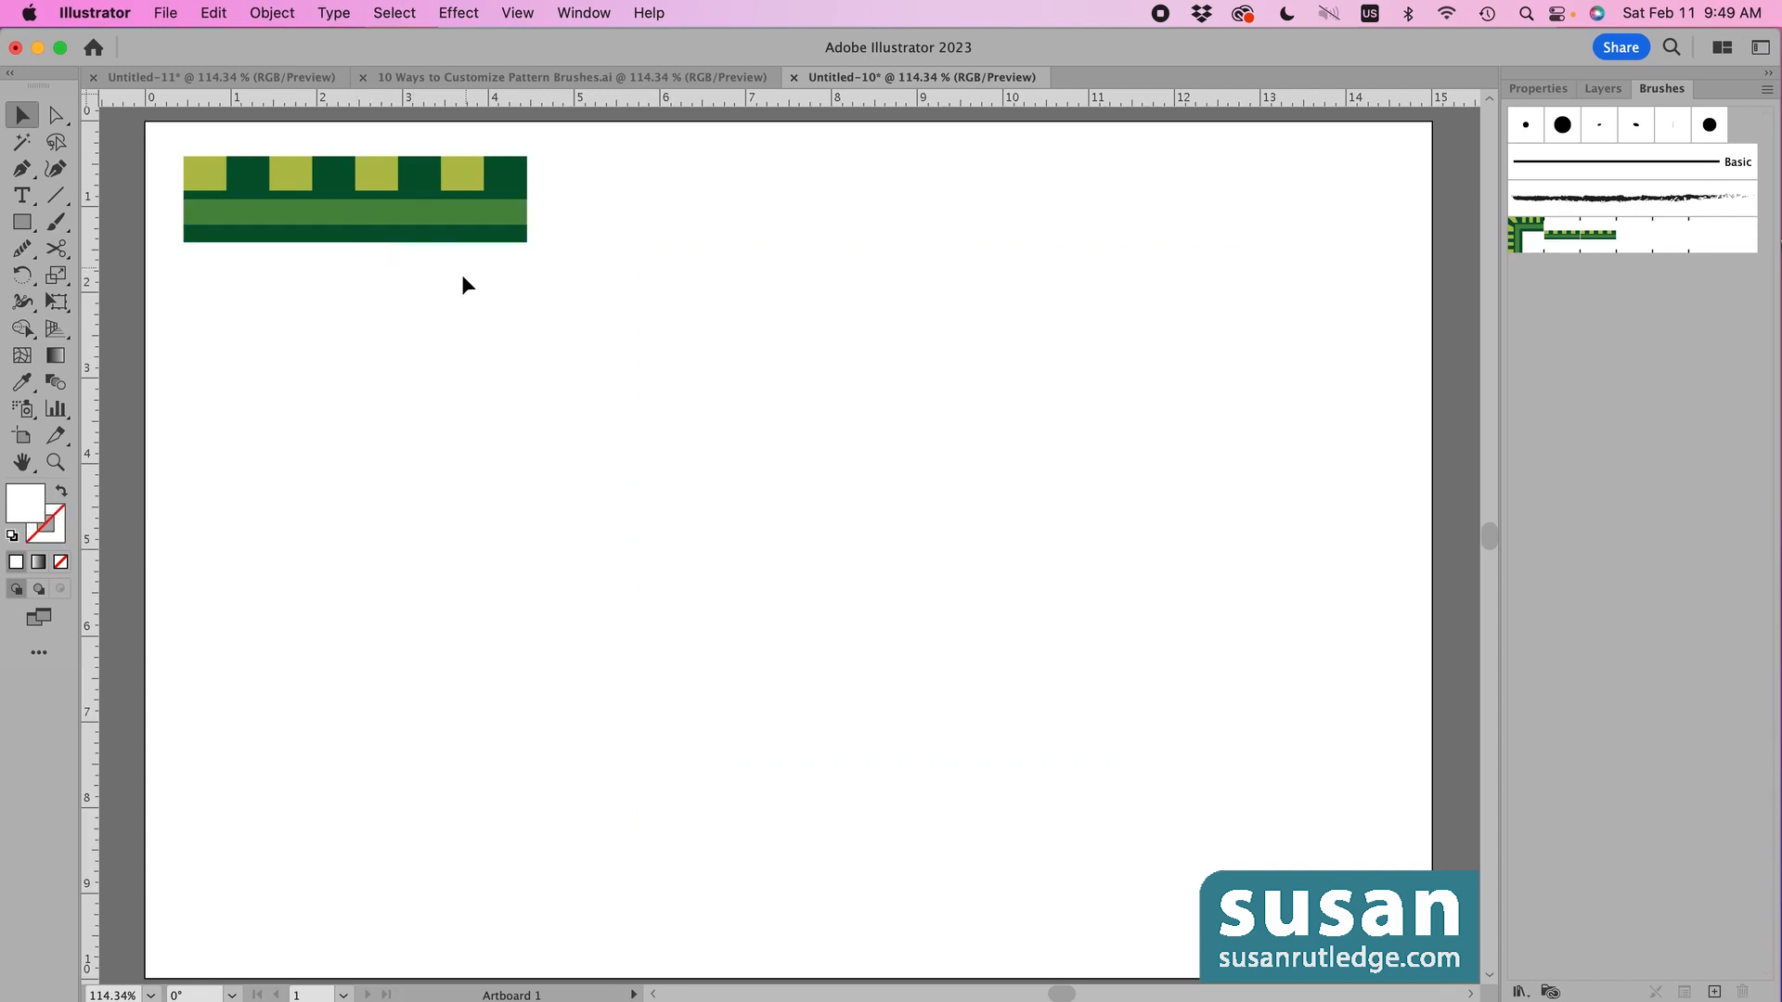
key(super+a)
drag(418, 216, 1123, 541)
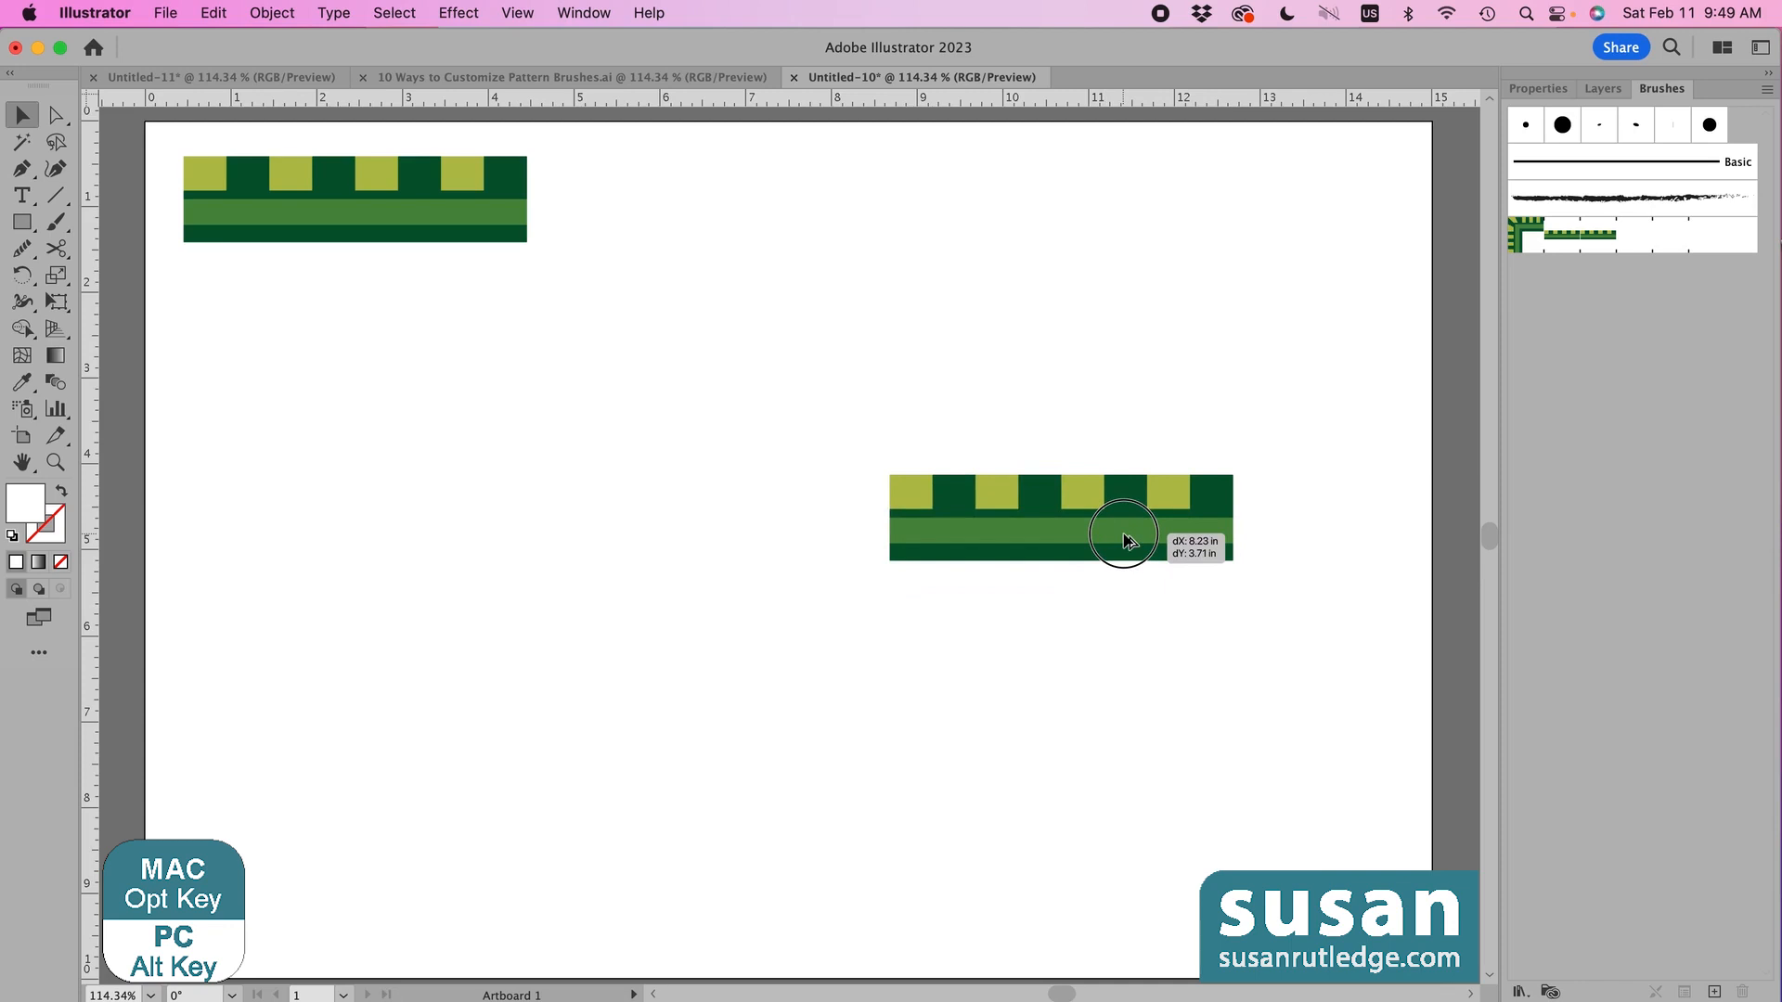
drag(1124, 541, 1125, 536)
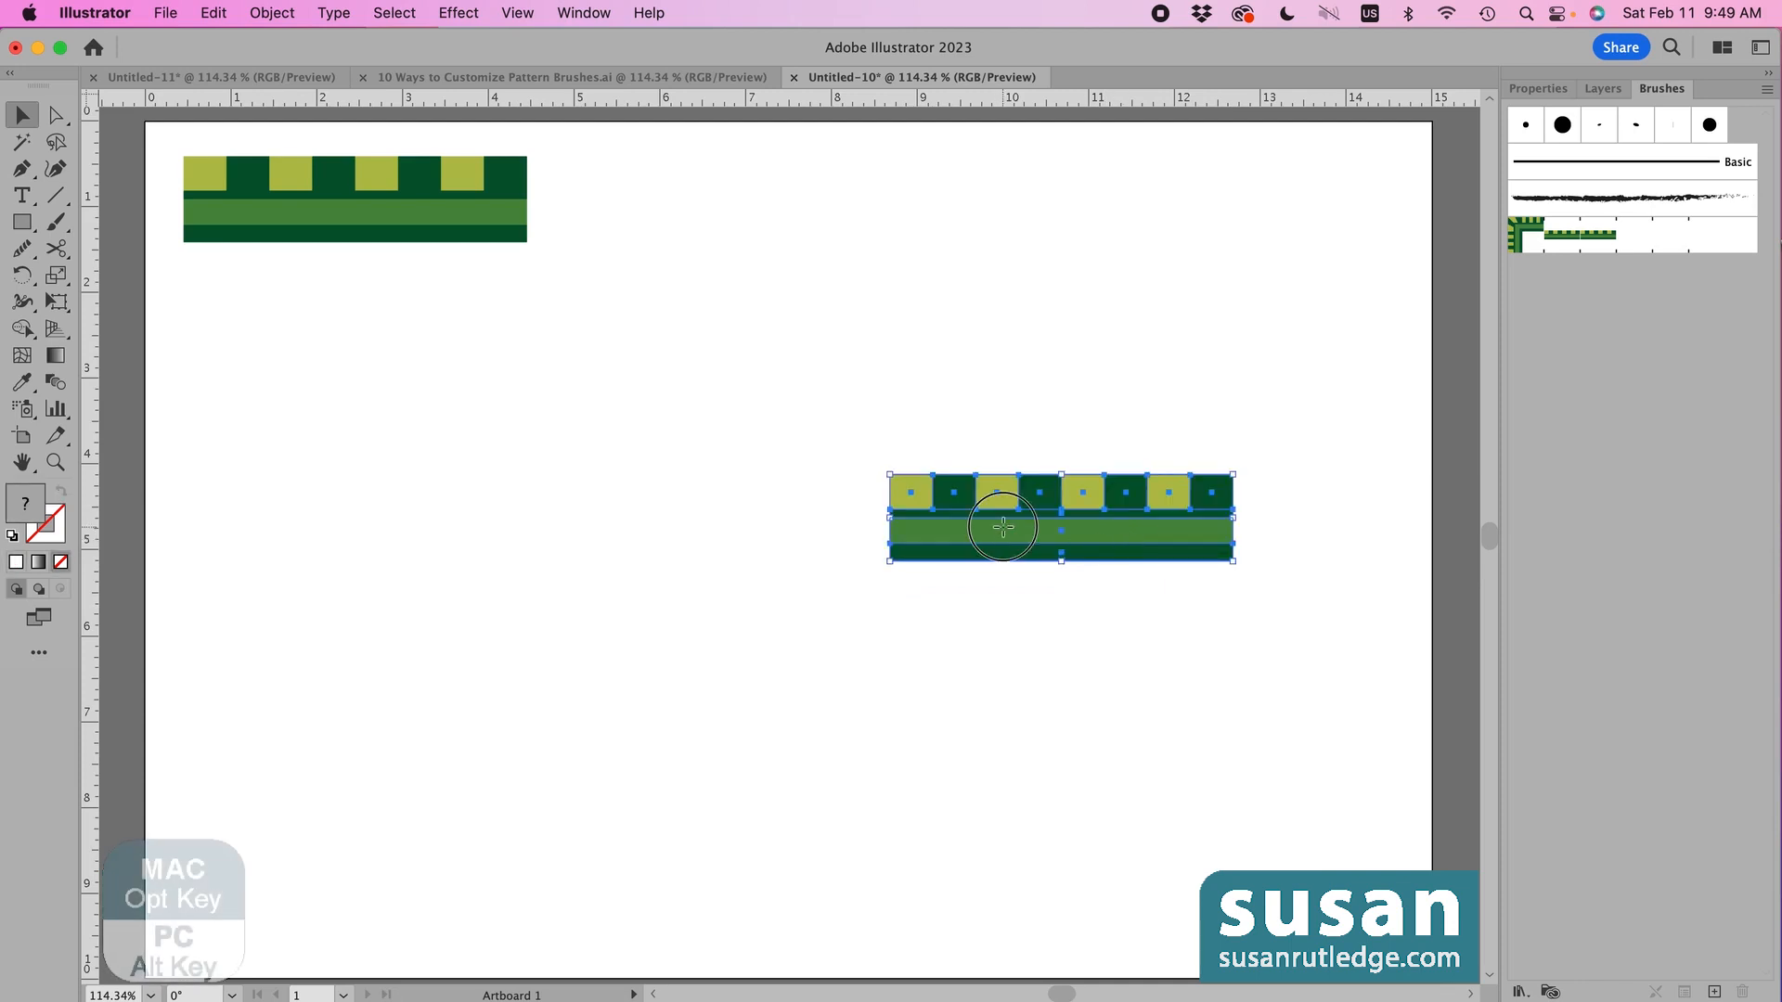
drag(999, 535, 660, 530)
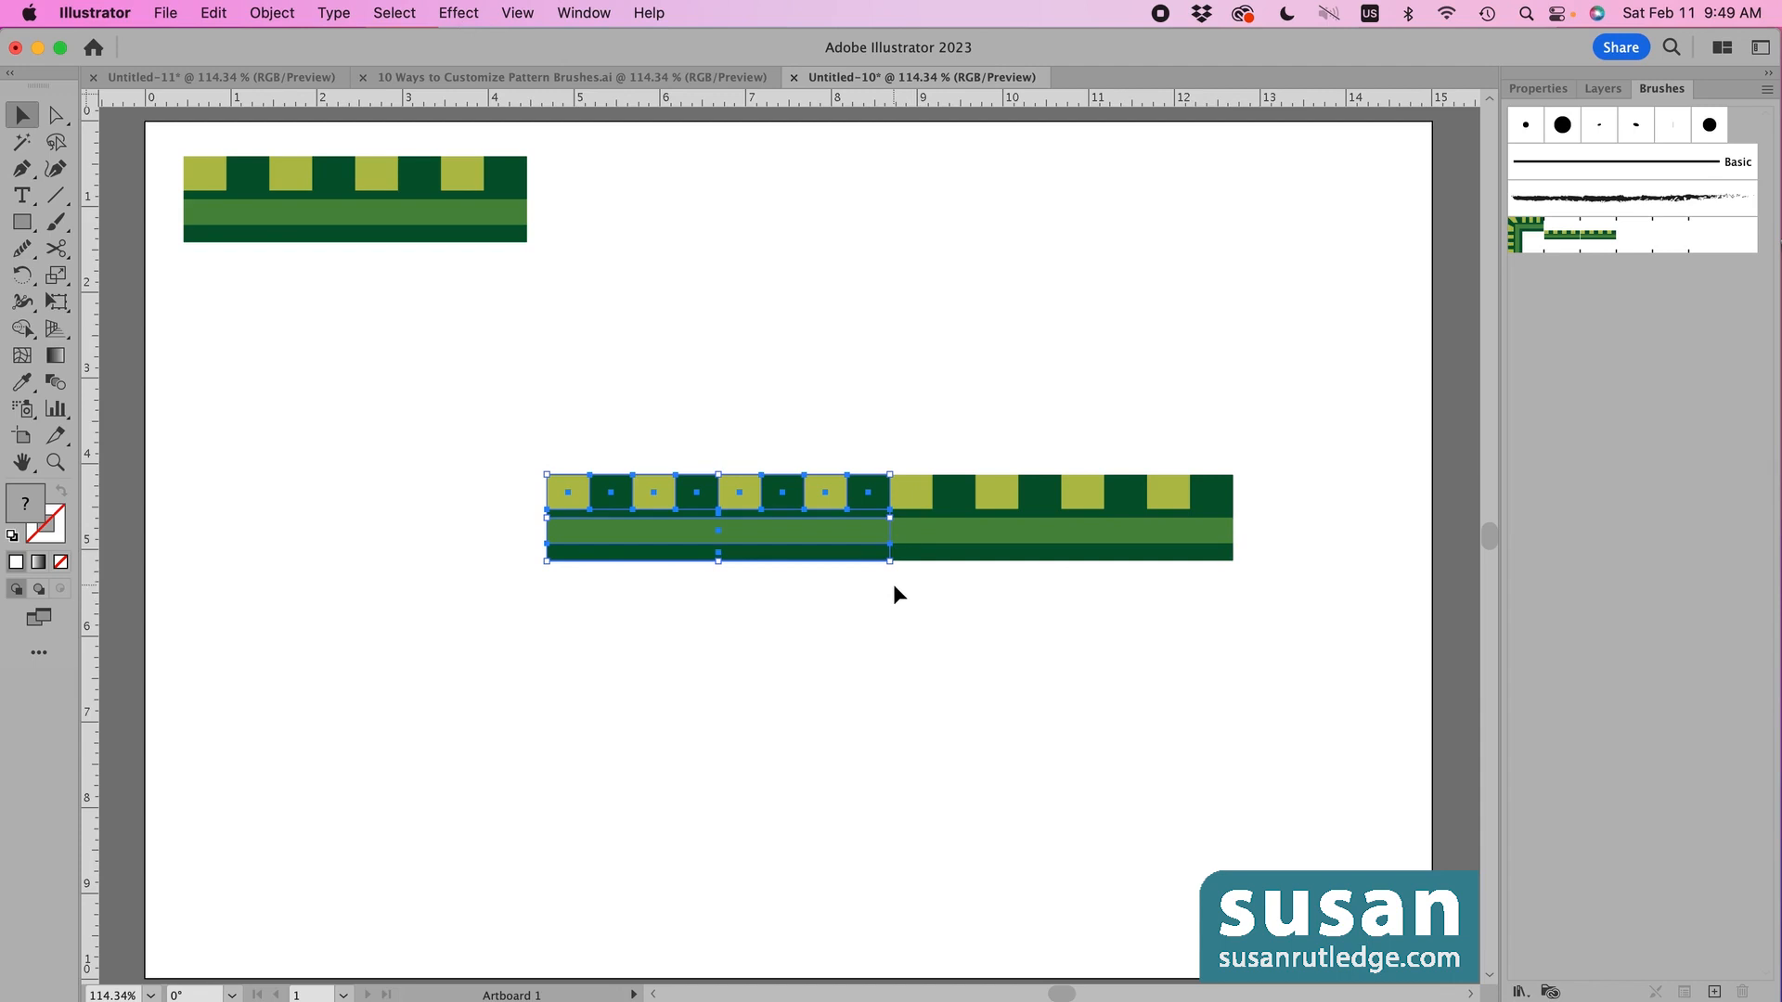
- Rotate the left tile copy 90° around its bottom-right corner so it hangs downward
click(509, 16)
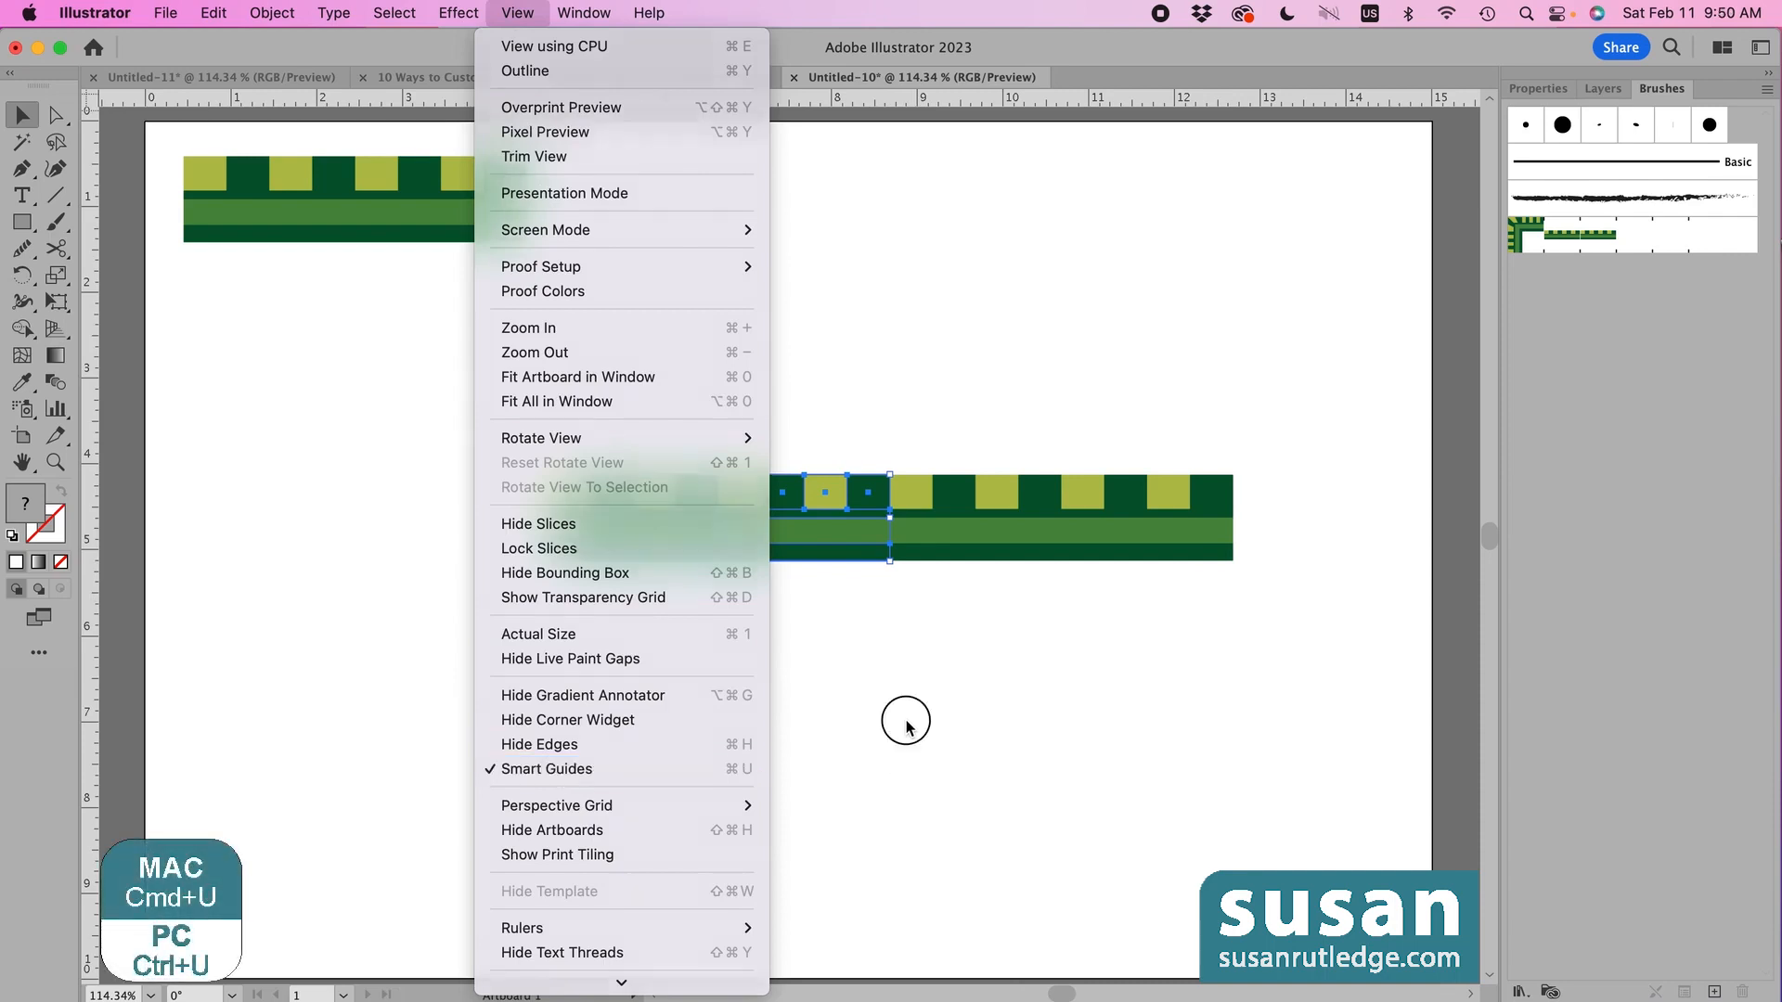
key(super+u)
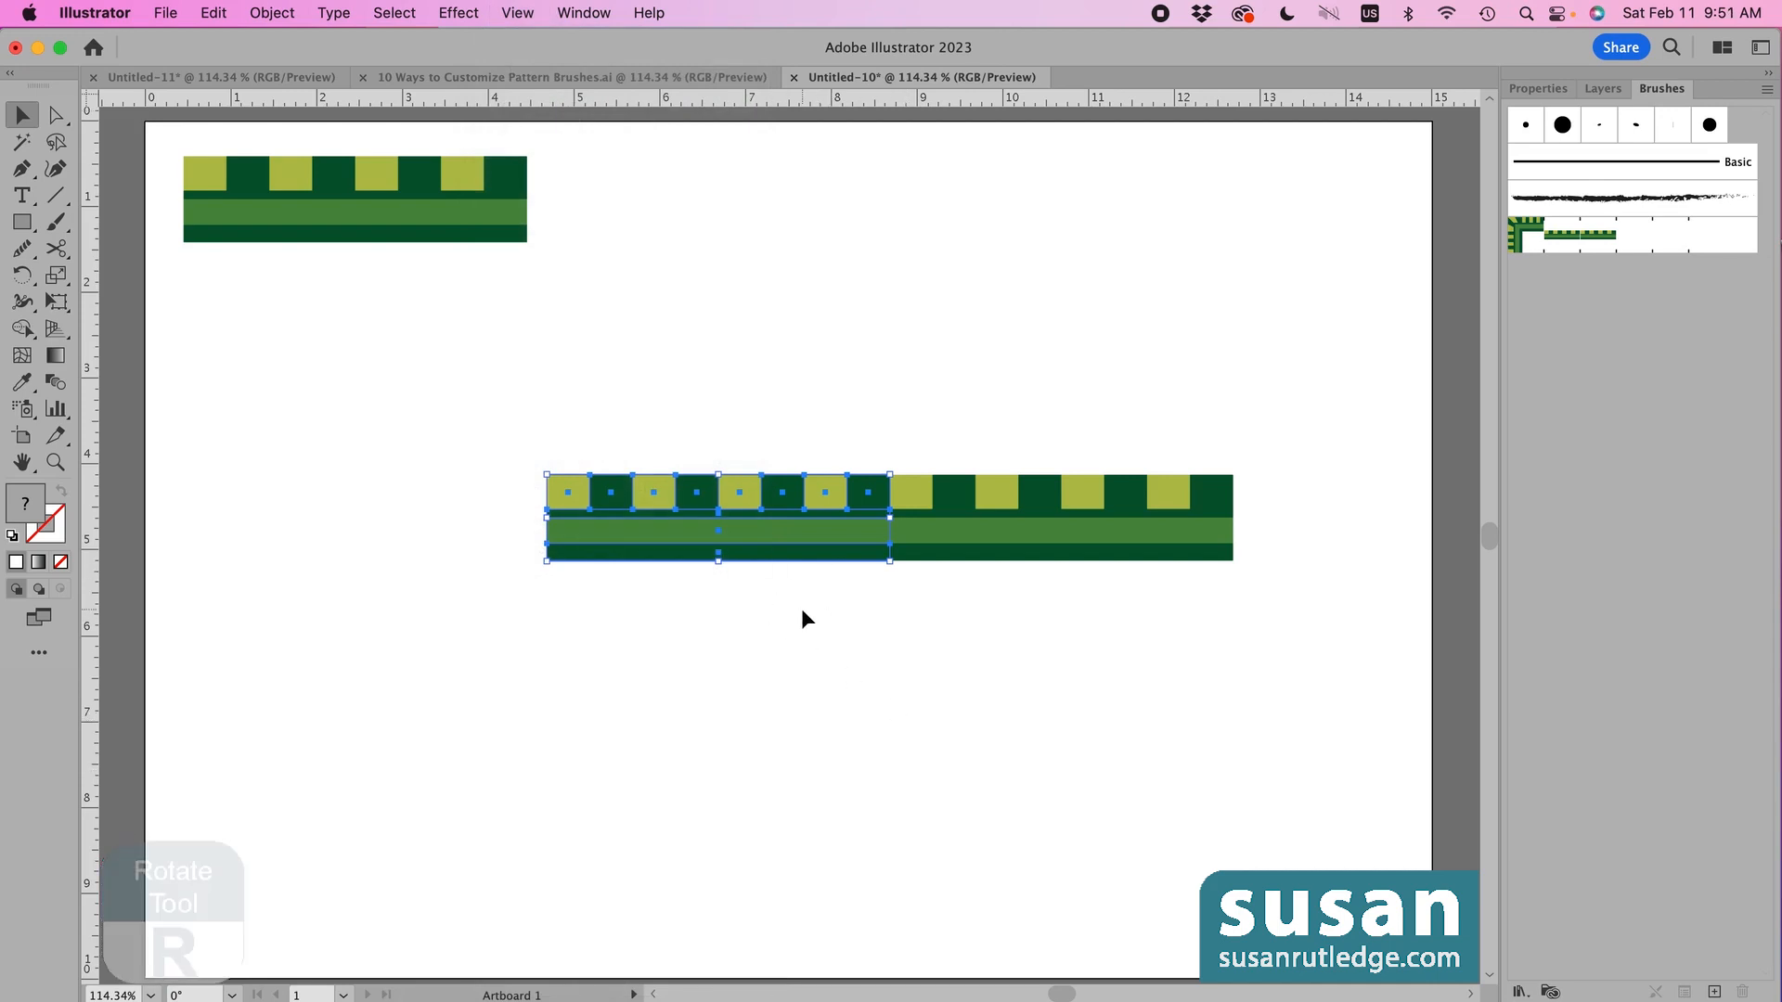
key(r)
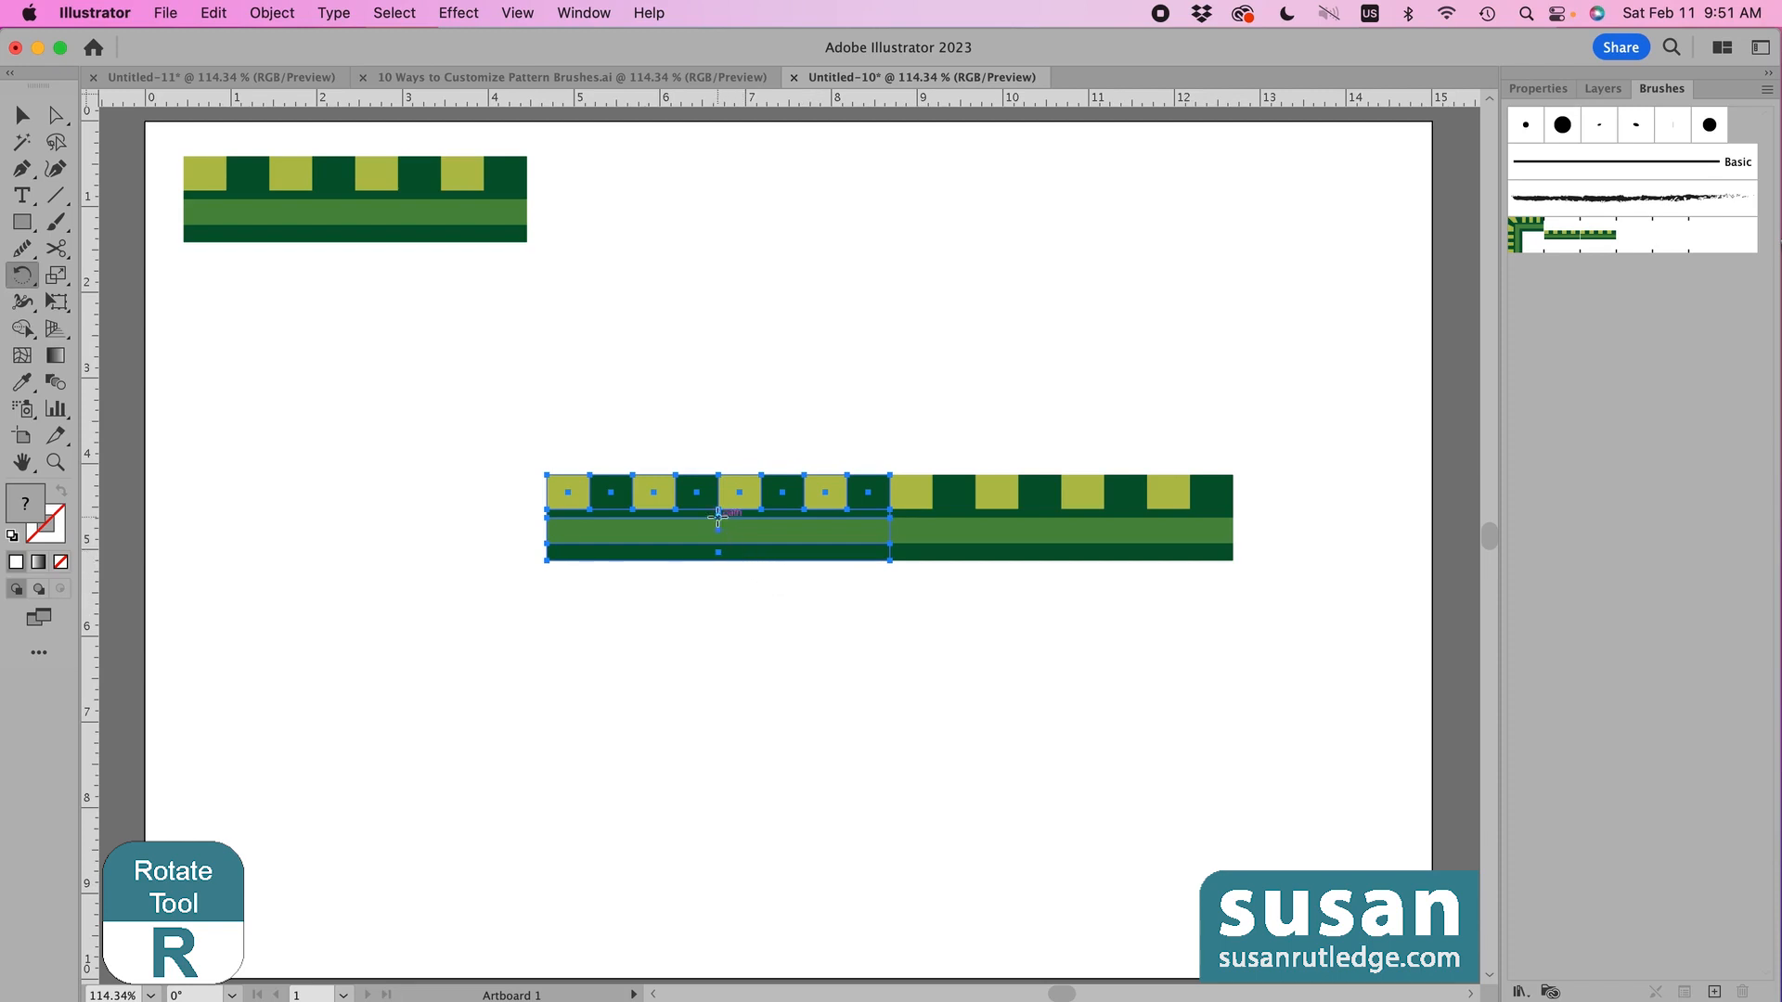
click(890, 560)
drag(626, 550, 866, 814)
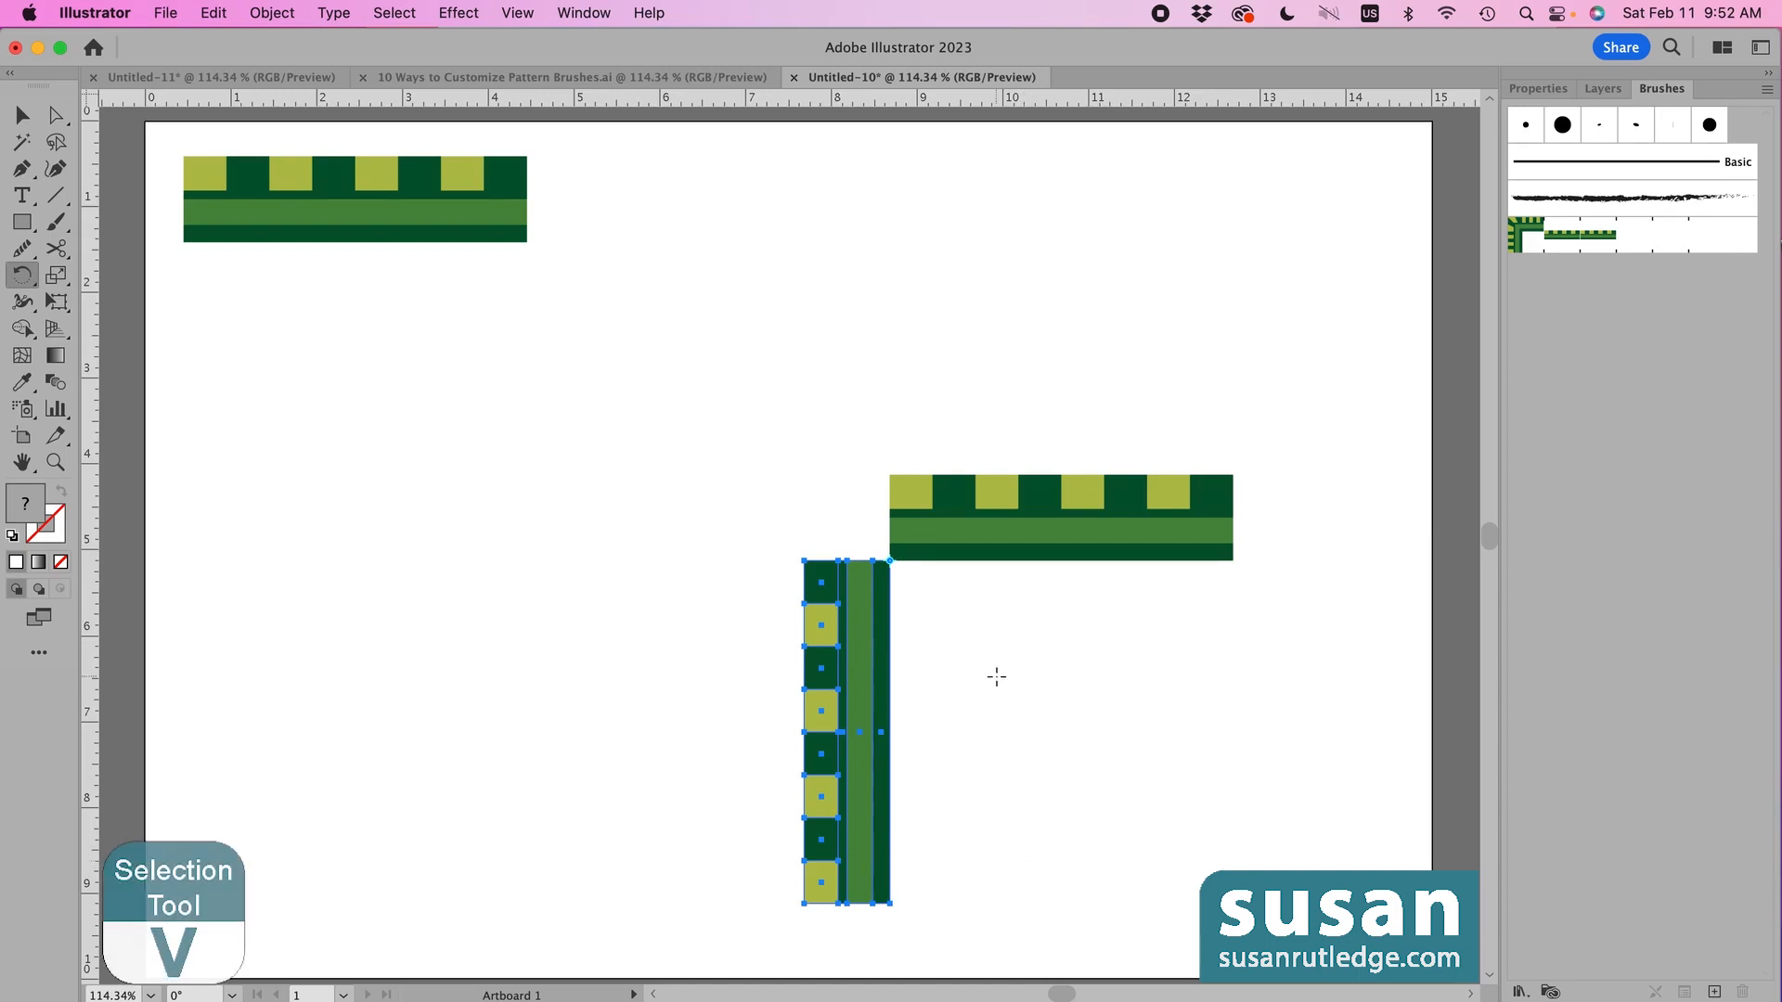
- Draw a 1 in square in the empty corner of the L
key(v)
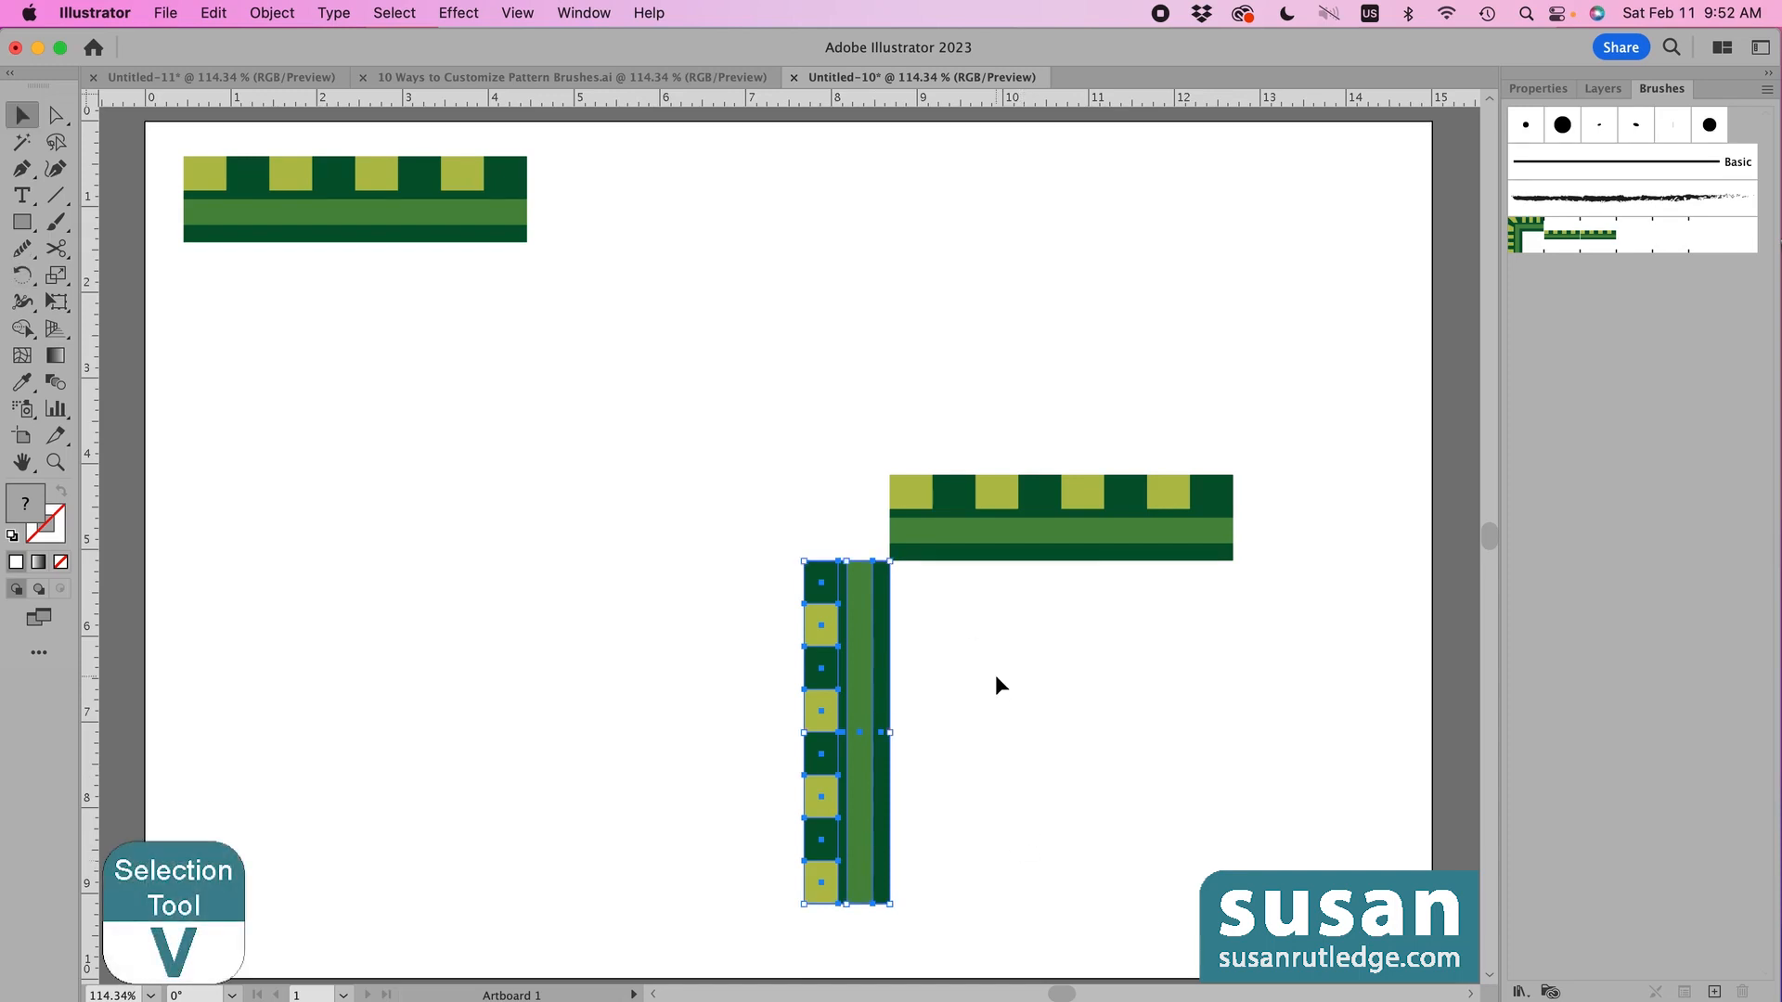
click(962, 621)
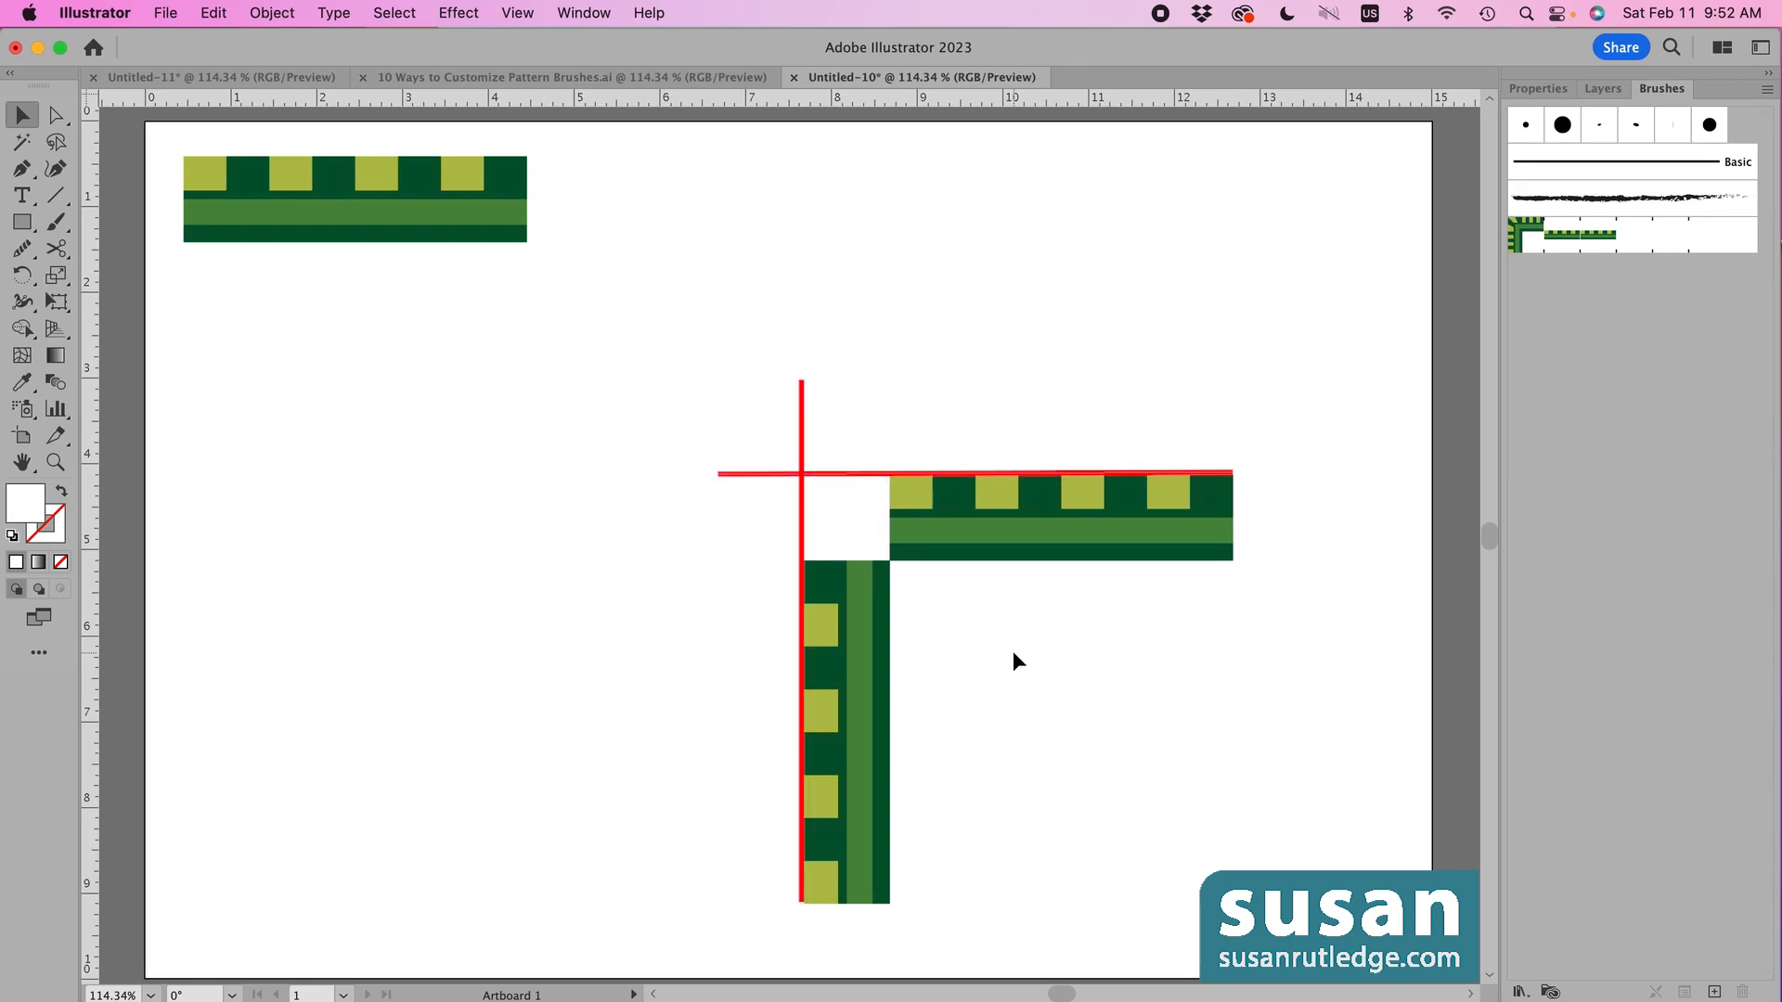
key(m)
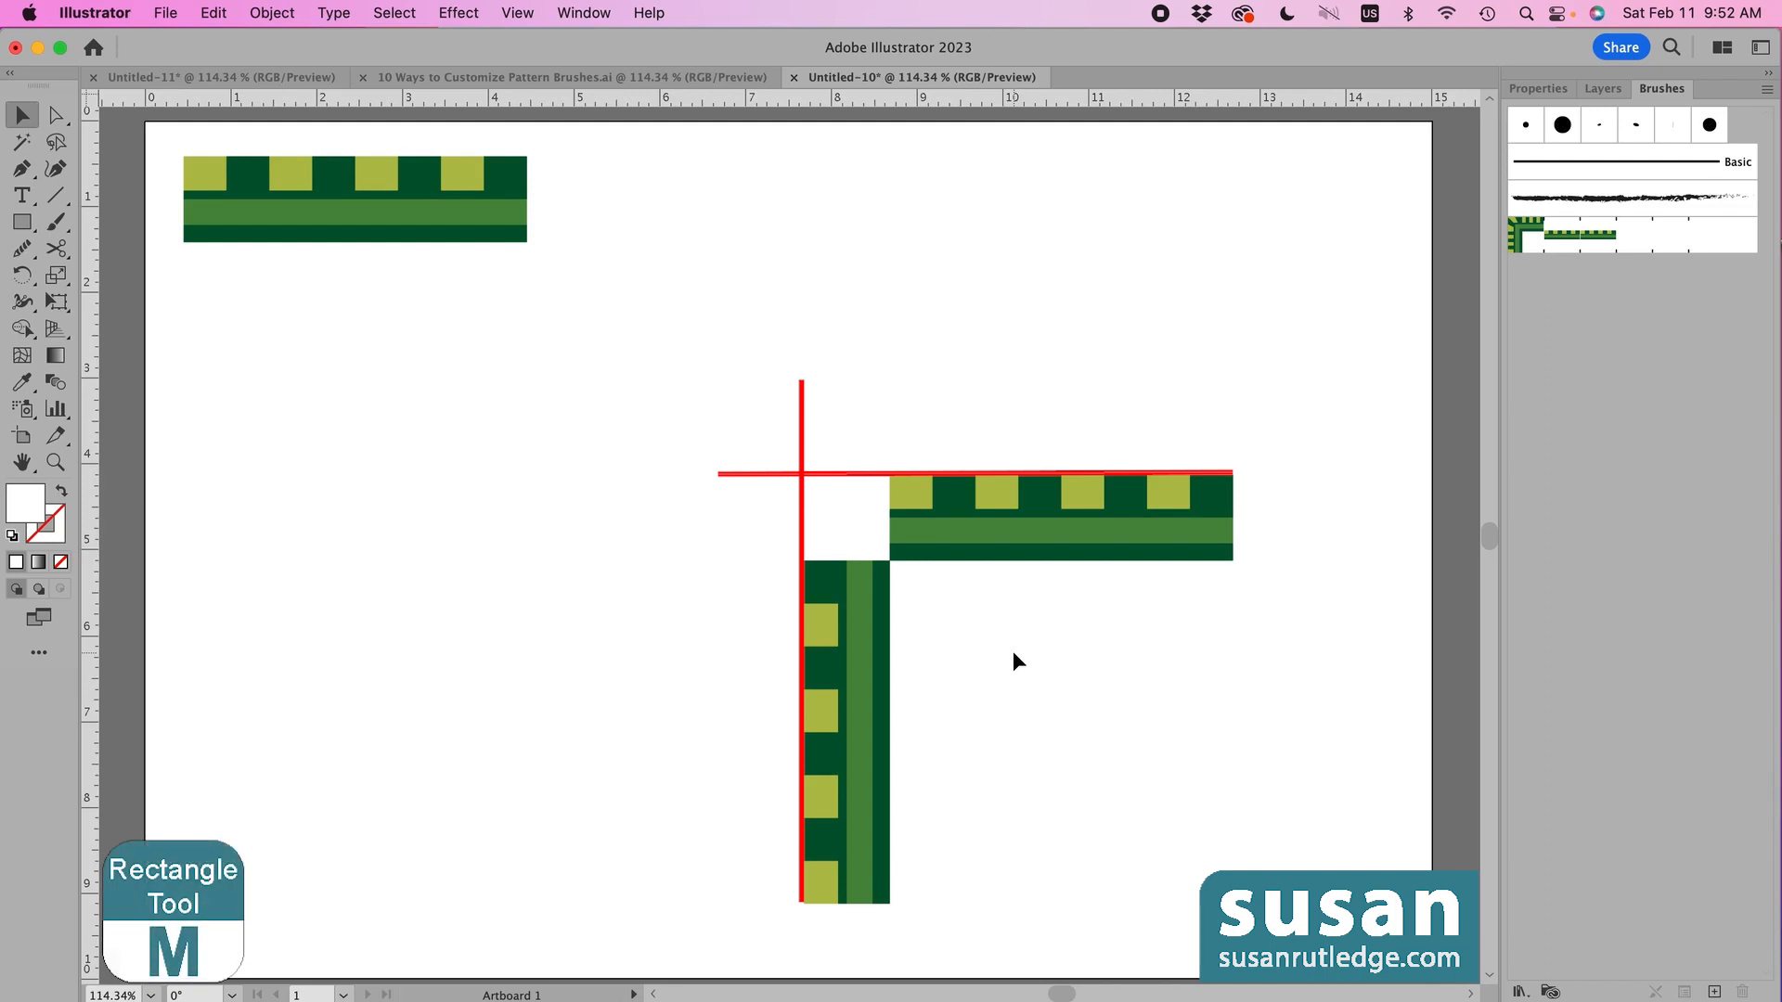
key(m)
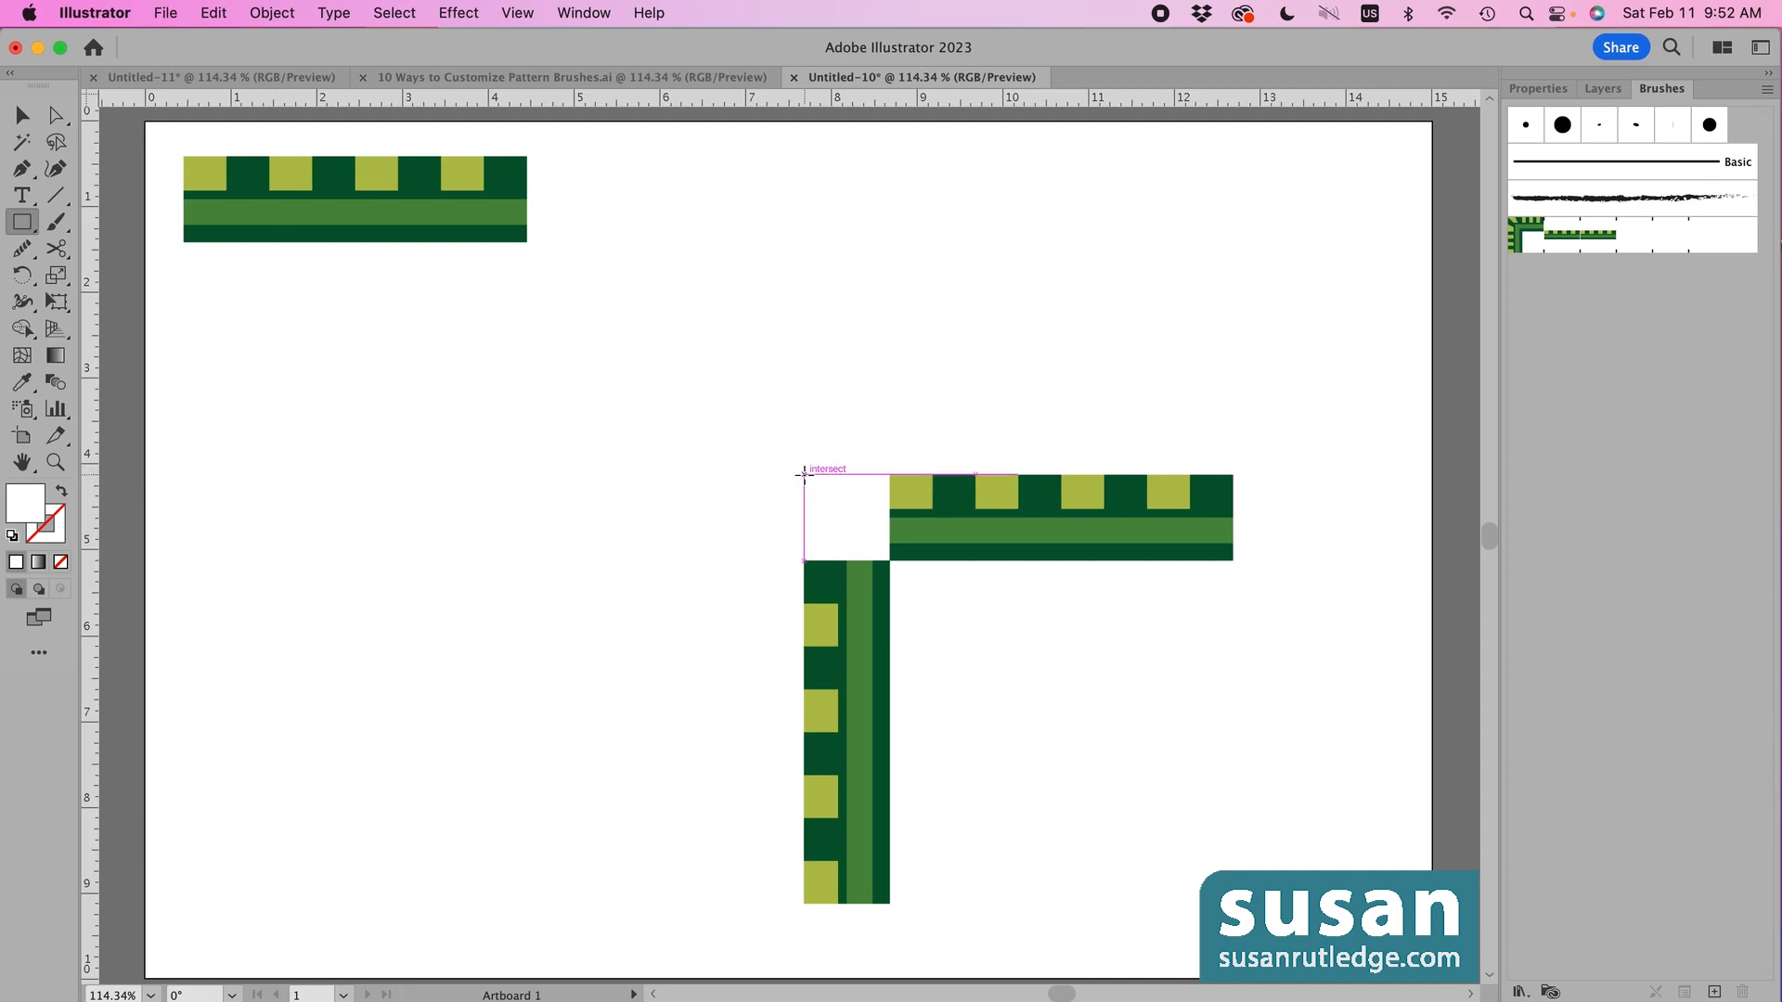
drag(804, 475, 889, 561)
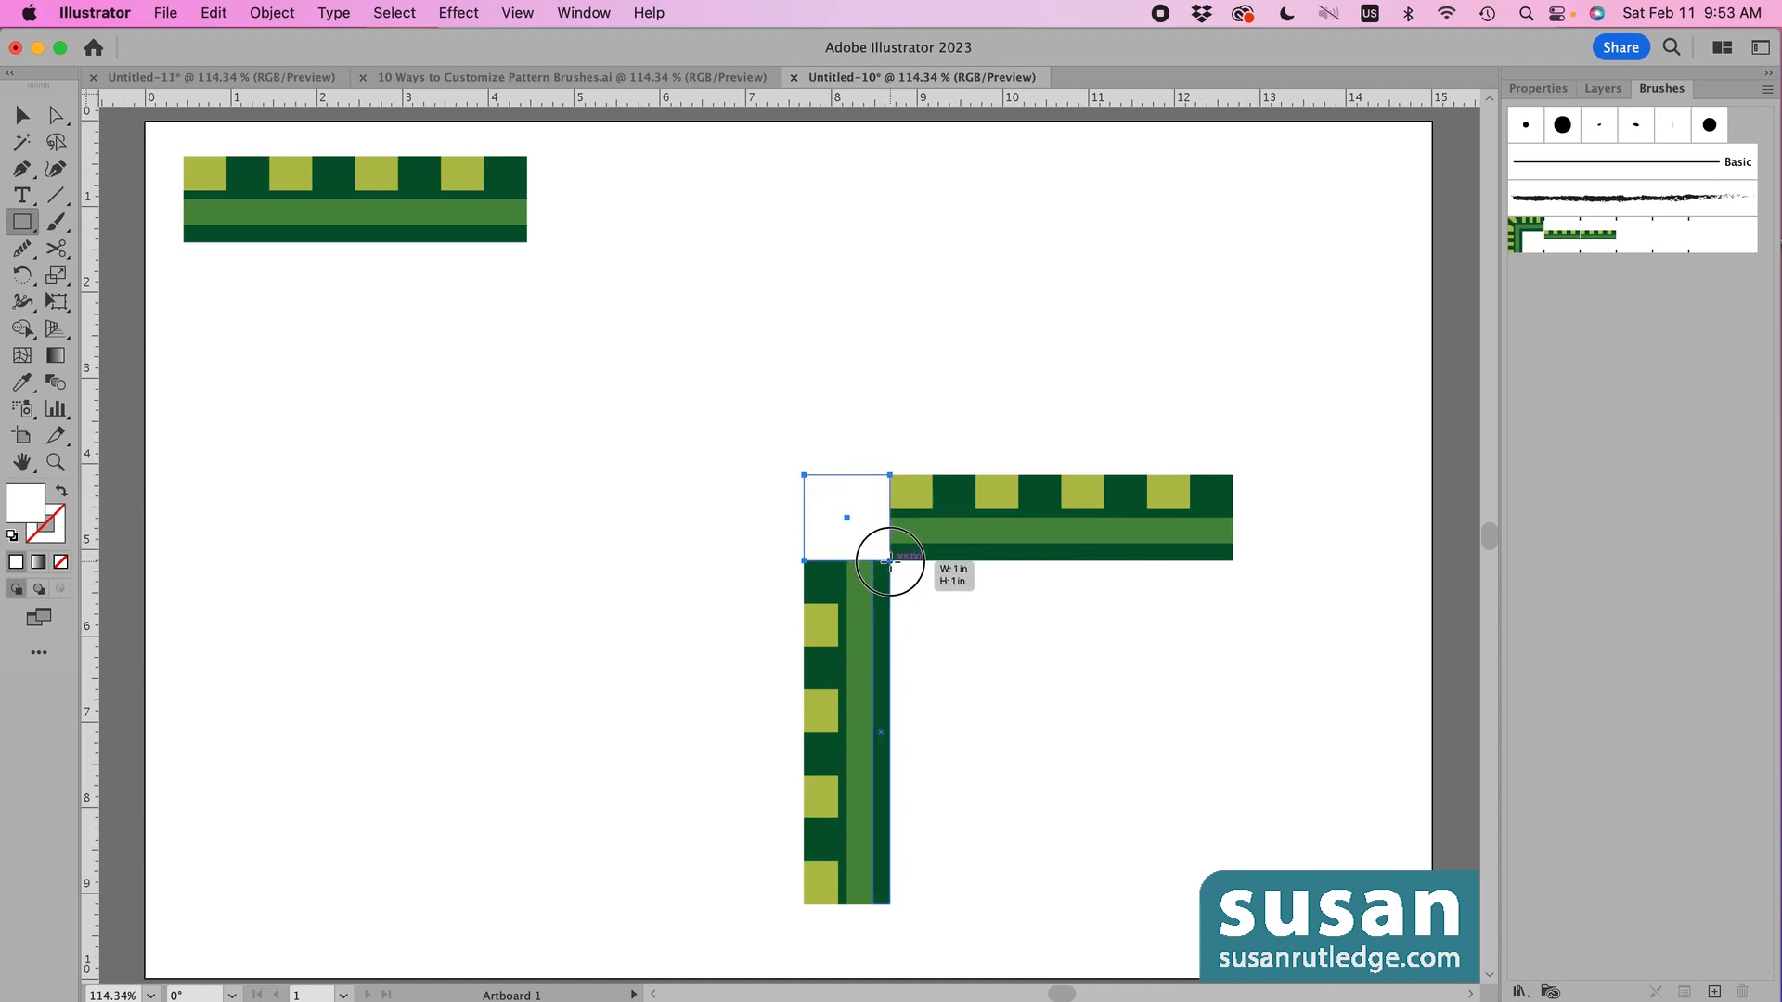
key(v)
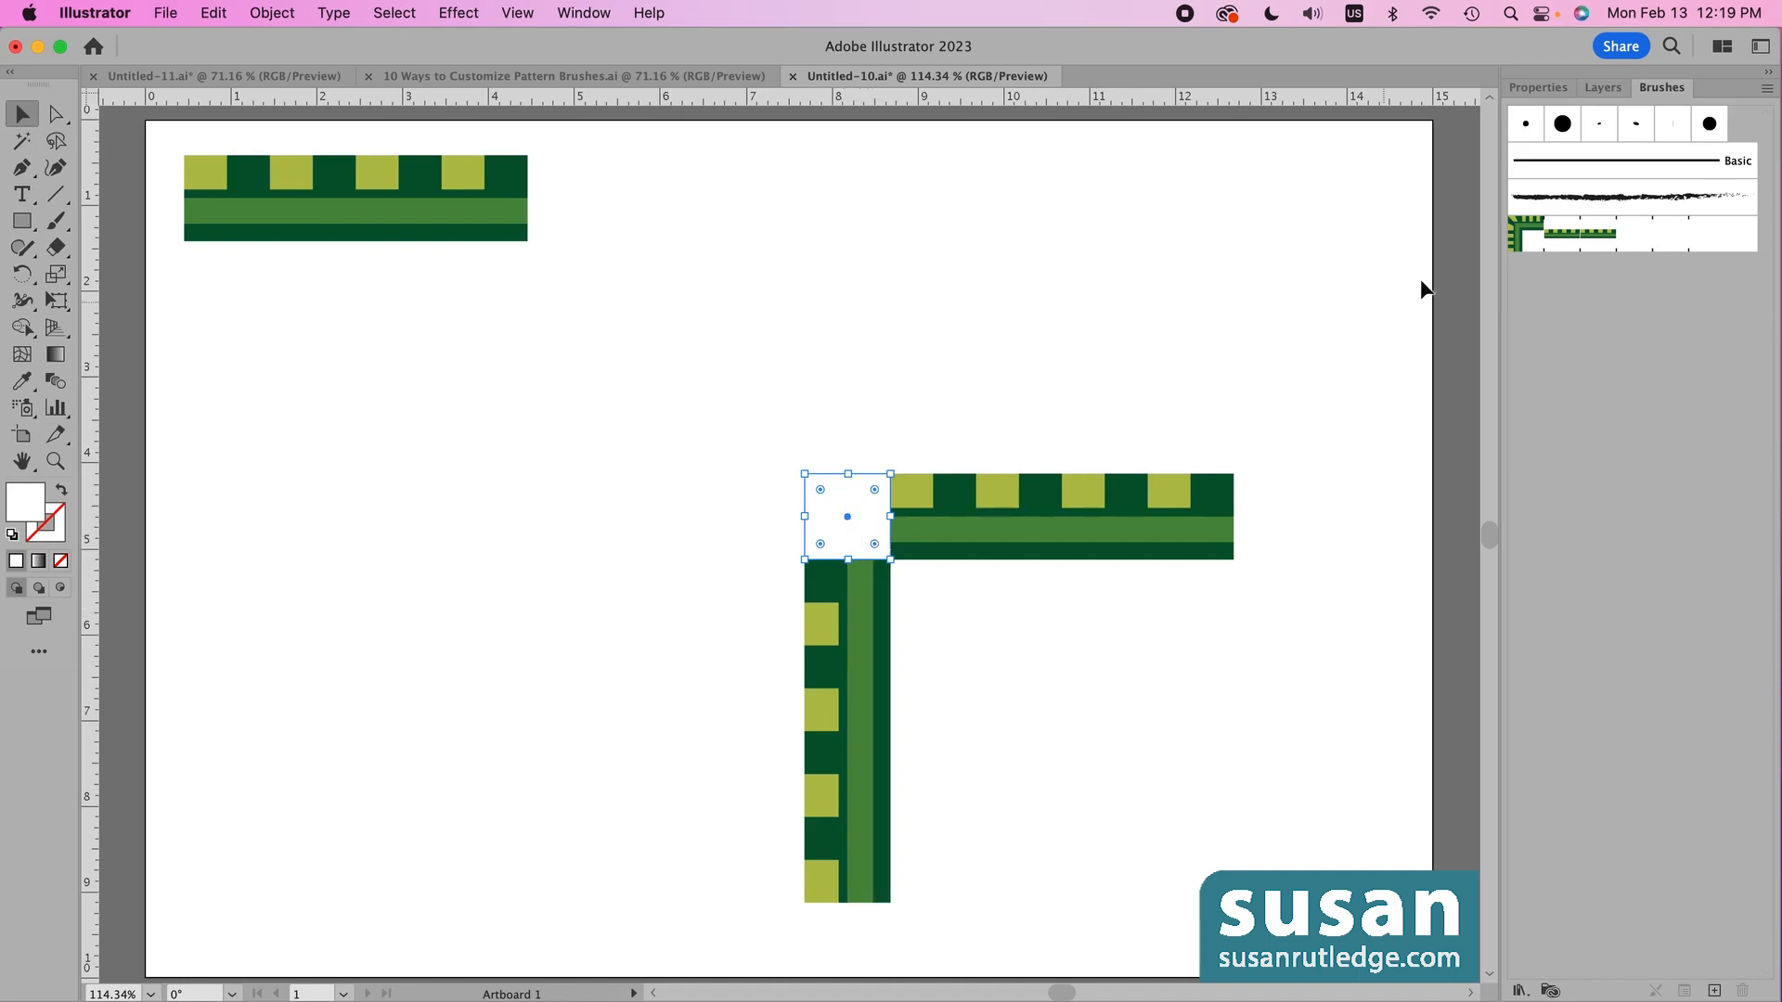
- Fill the new square with the black swatch
click(1557, 88)
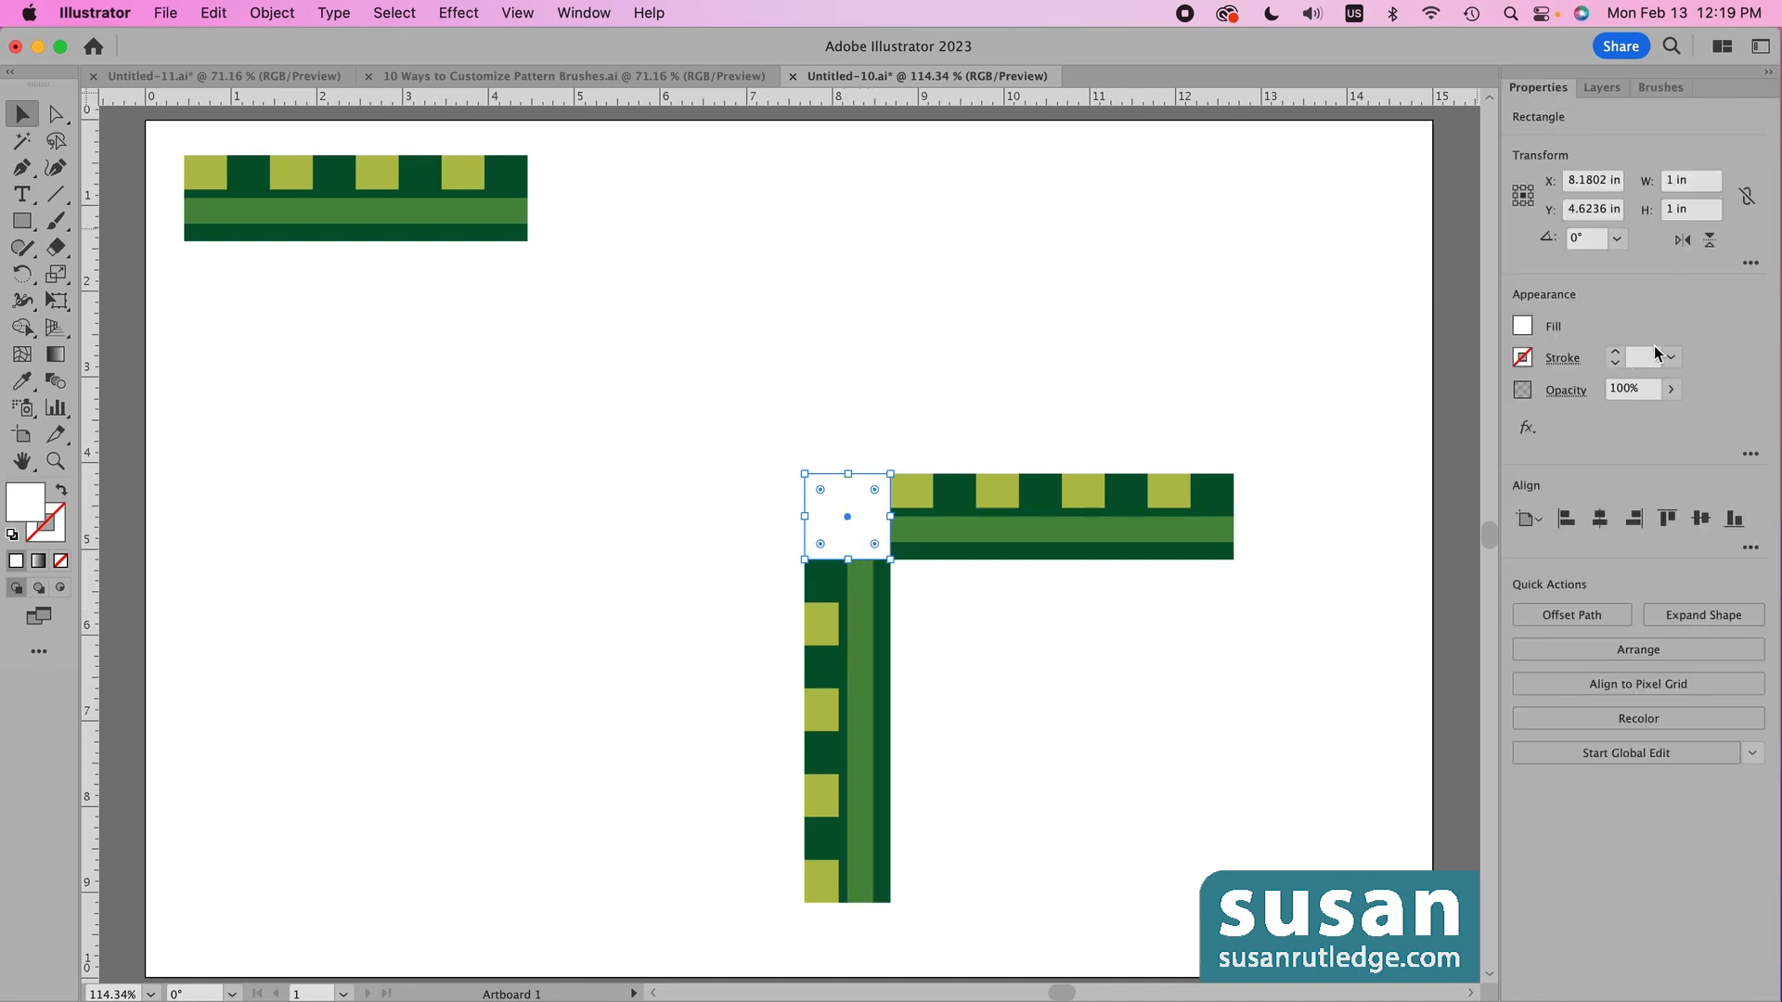
click(1521, 327)
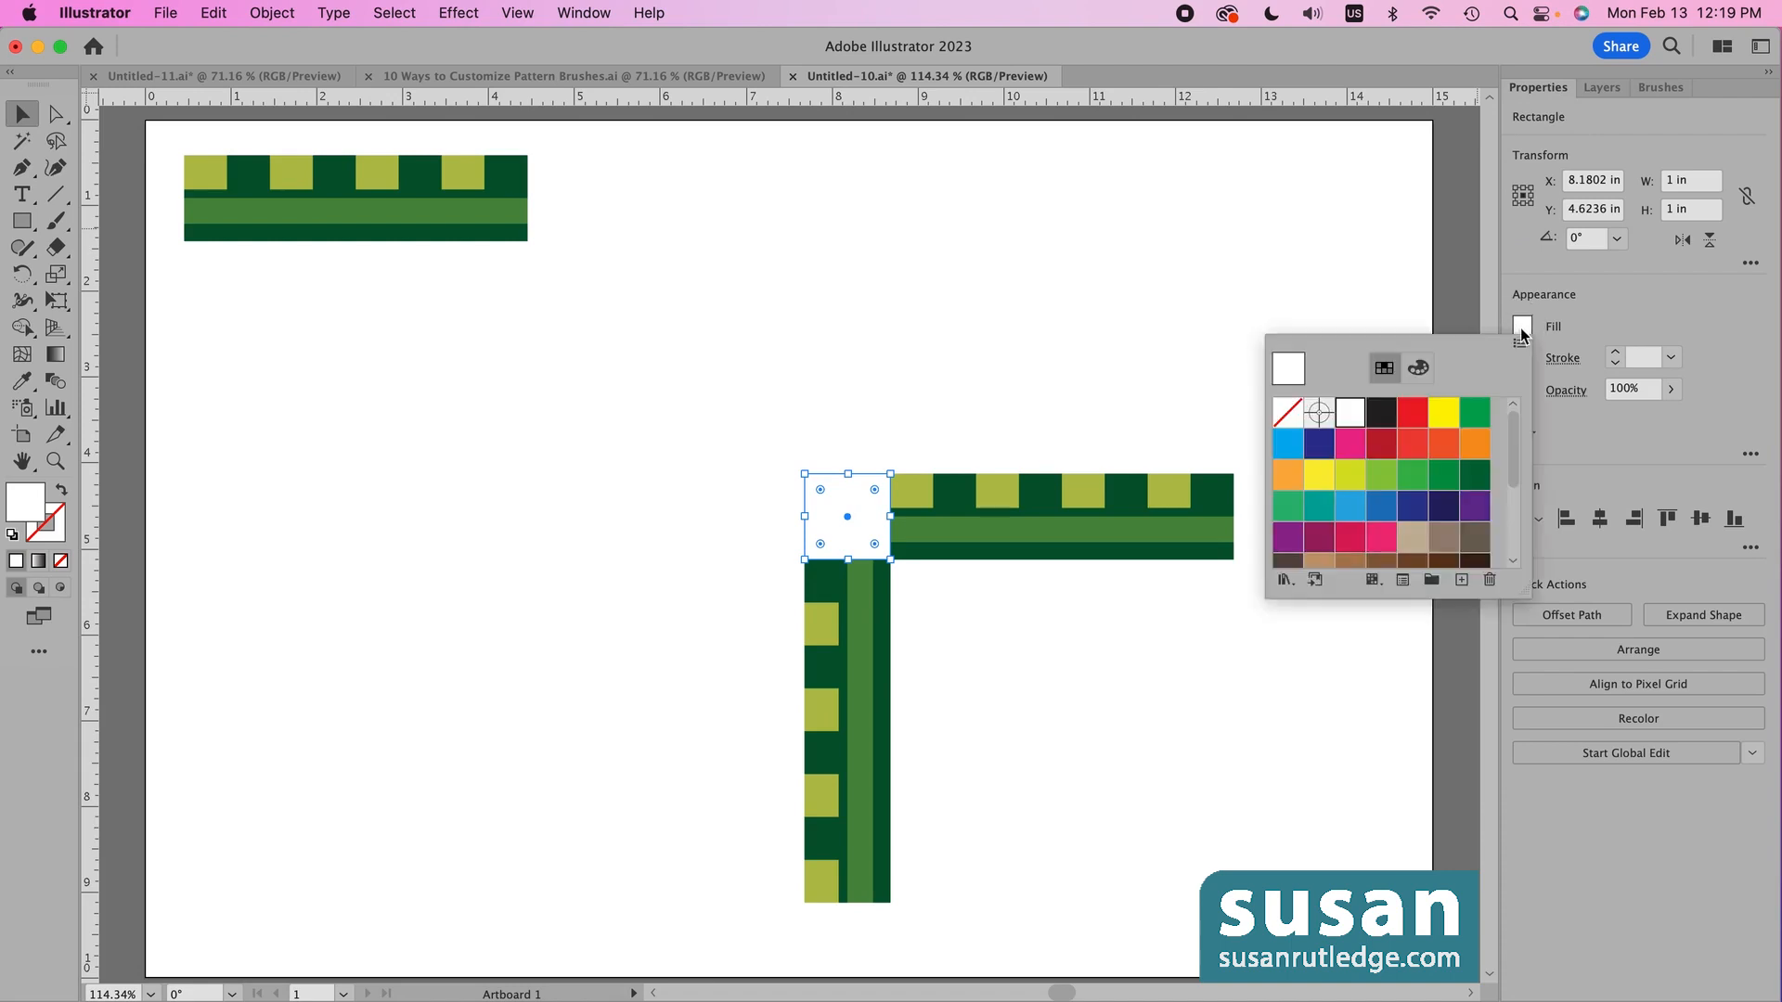
click(1379, 412)
key(Escape)
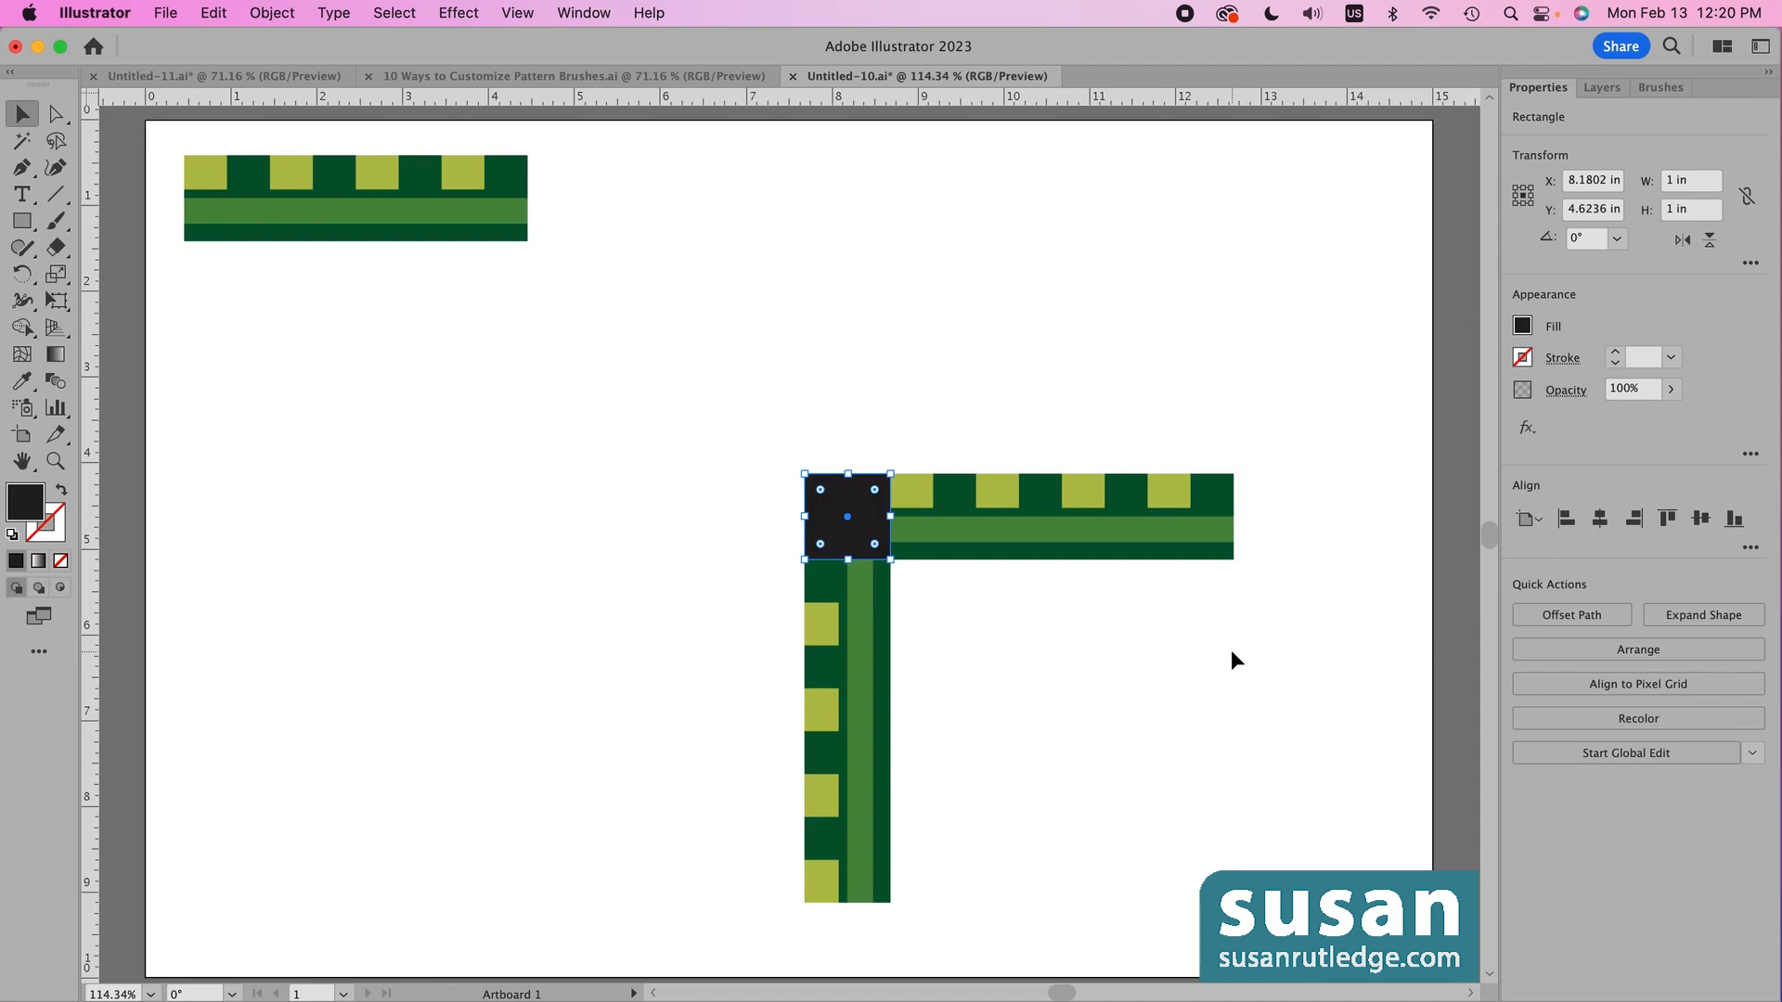
click(1659, 87)
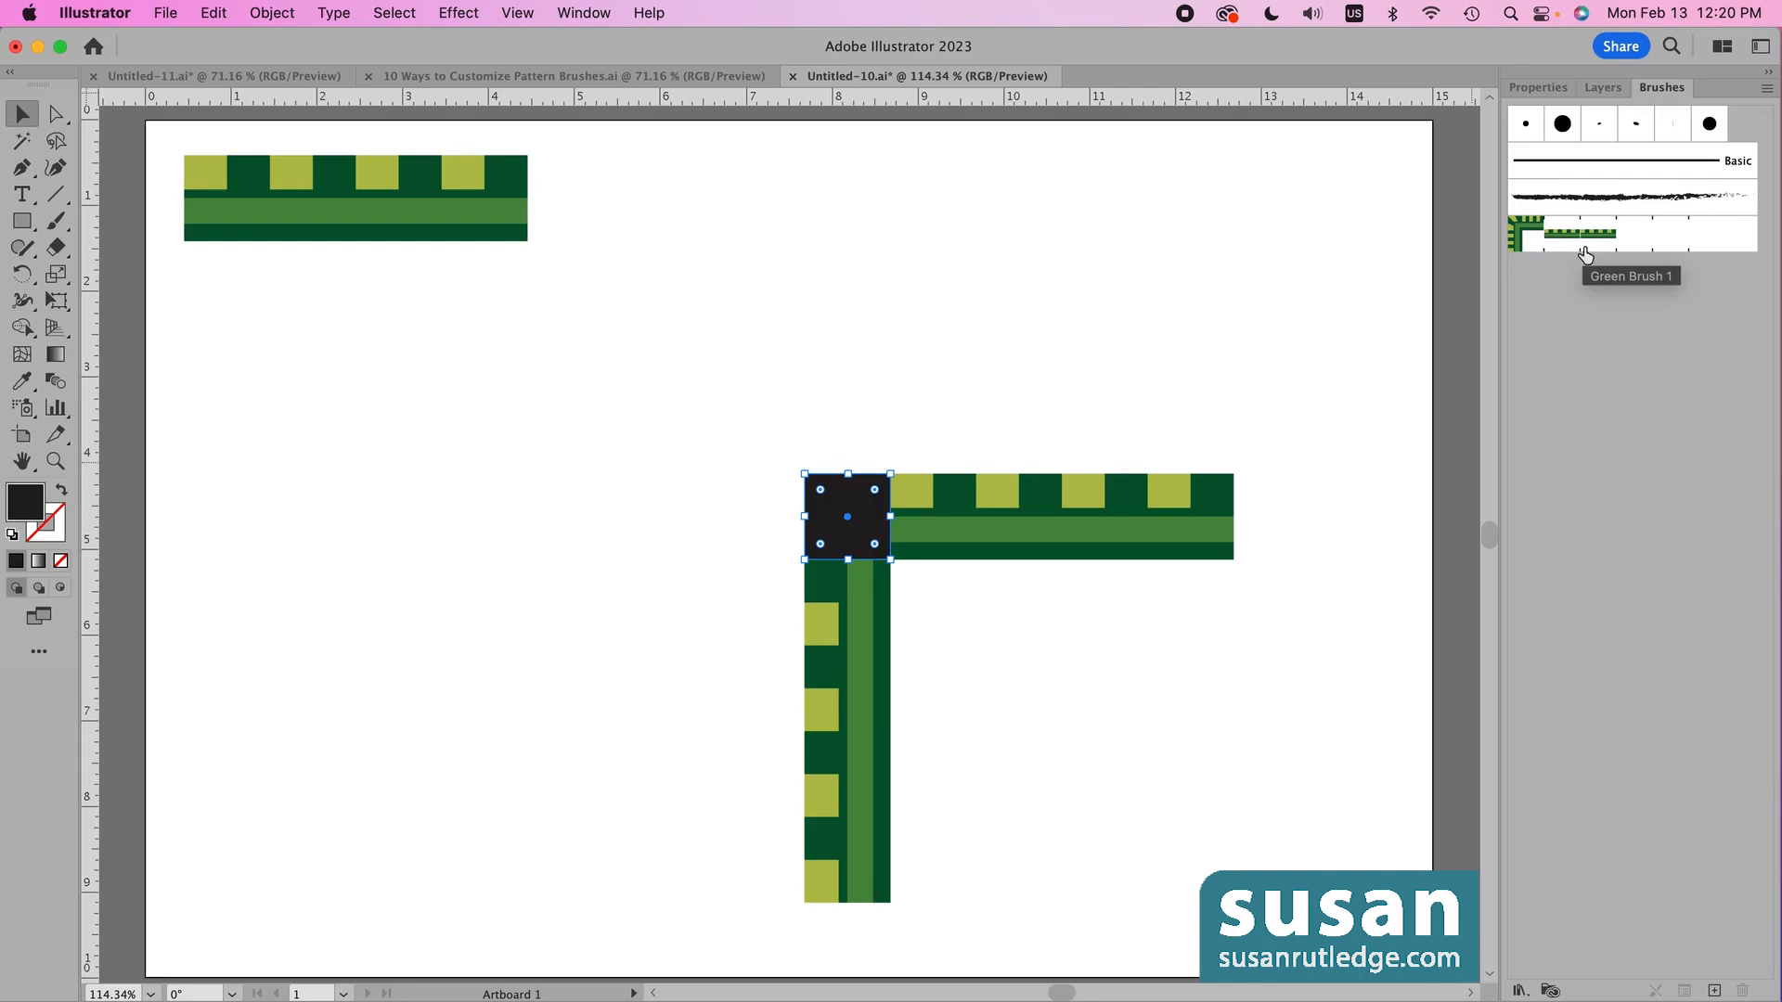
- Option-drag the black square onto Green Brush 1's outer corner tile slot and confirm
mouse_move(1585, 253)
mouse_down()
mouse_move(899, 569)
mouse_move(849, 510)
mouse_move(1463, 355)
mouse_move(1548, 286)
mouse_move(1518, 222)
mouse_move(1529, 241)
mouse_up()
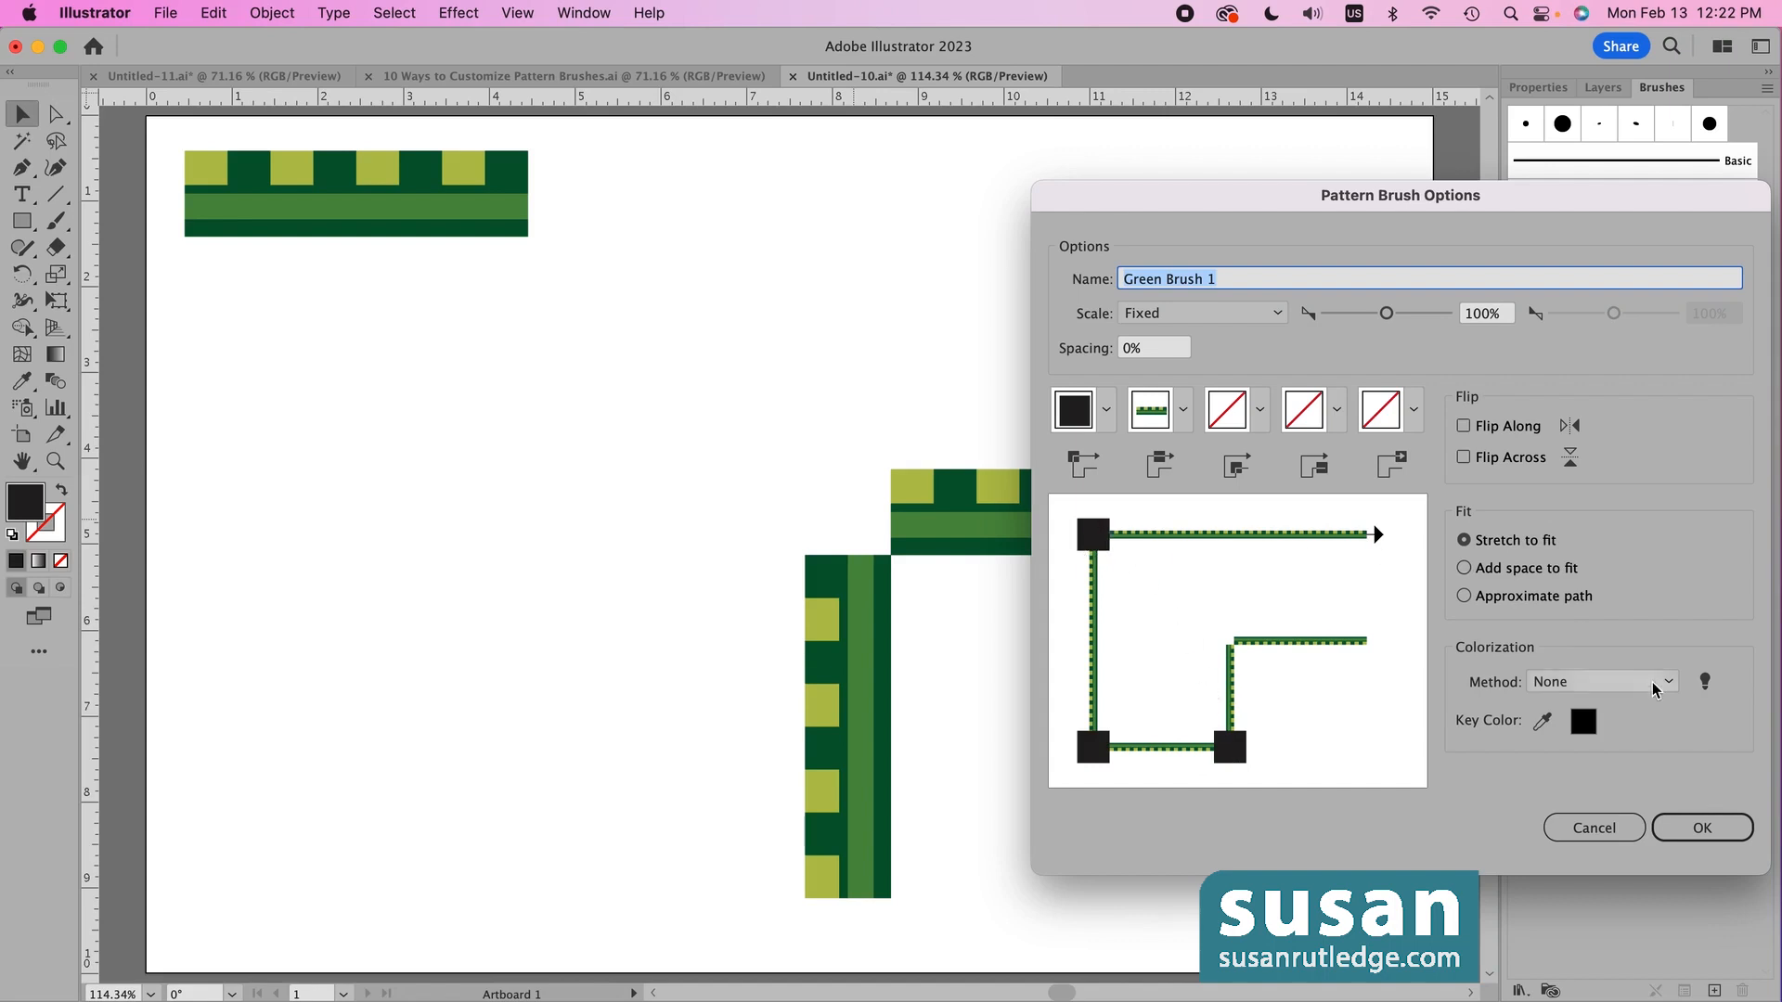
click(1702, 829)
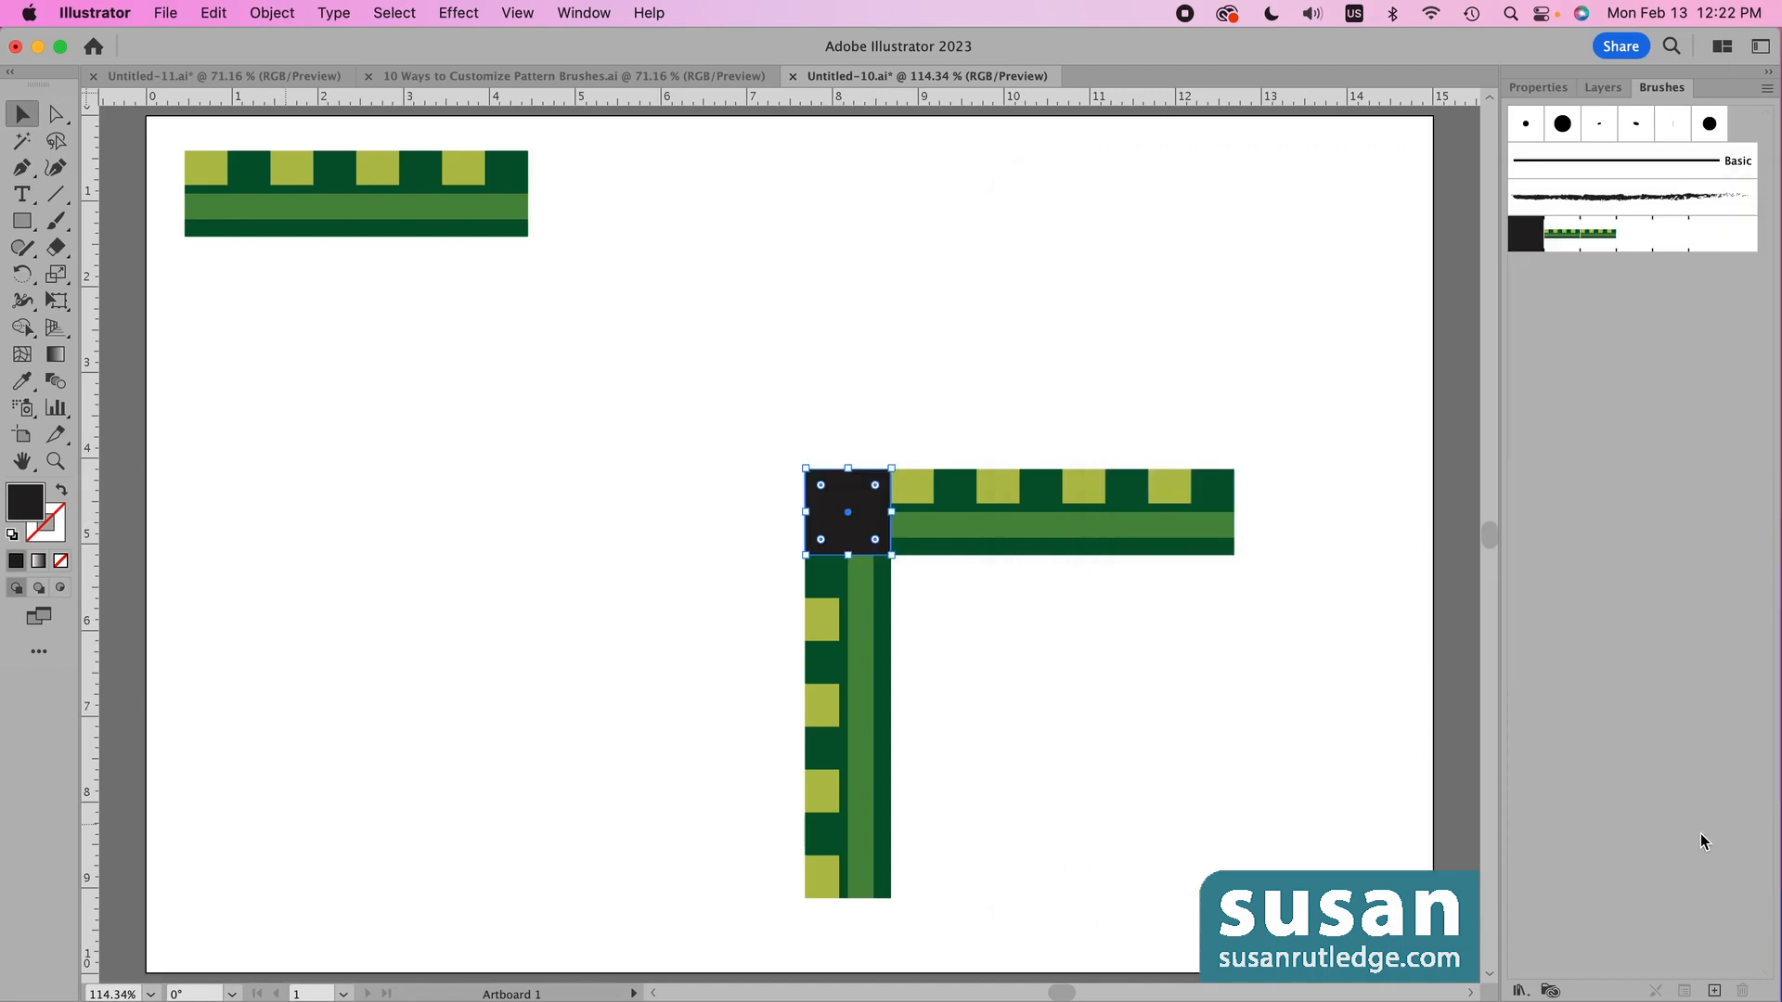
- Move the L-shaped border artwork to the artboard's top-right
drag(729, 396, 978, 627)
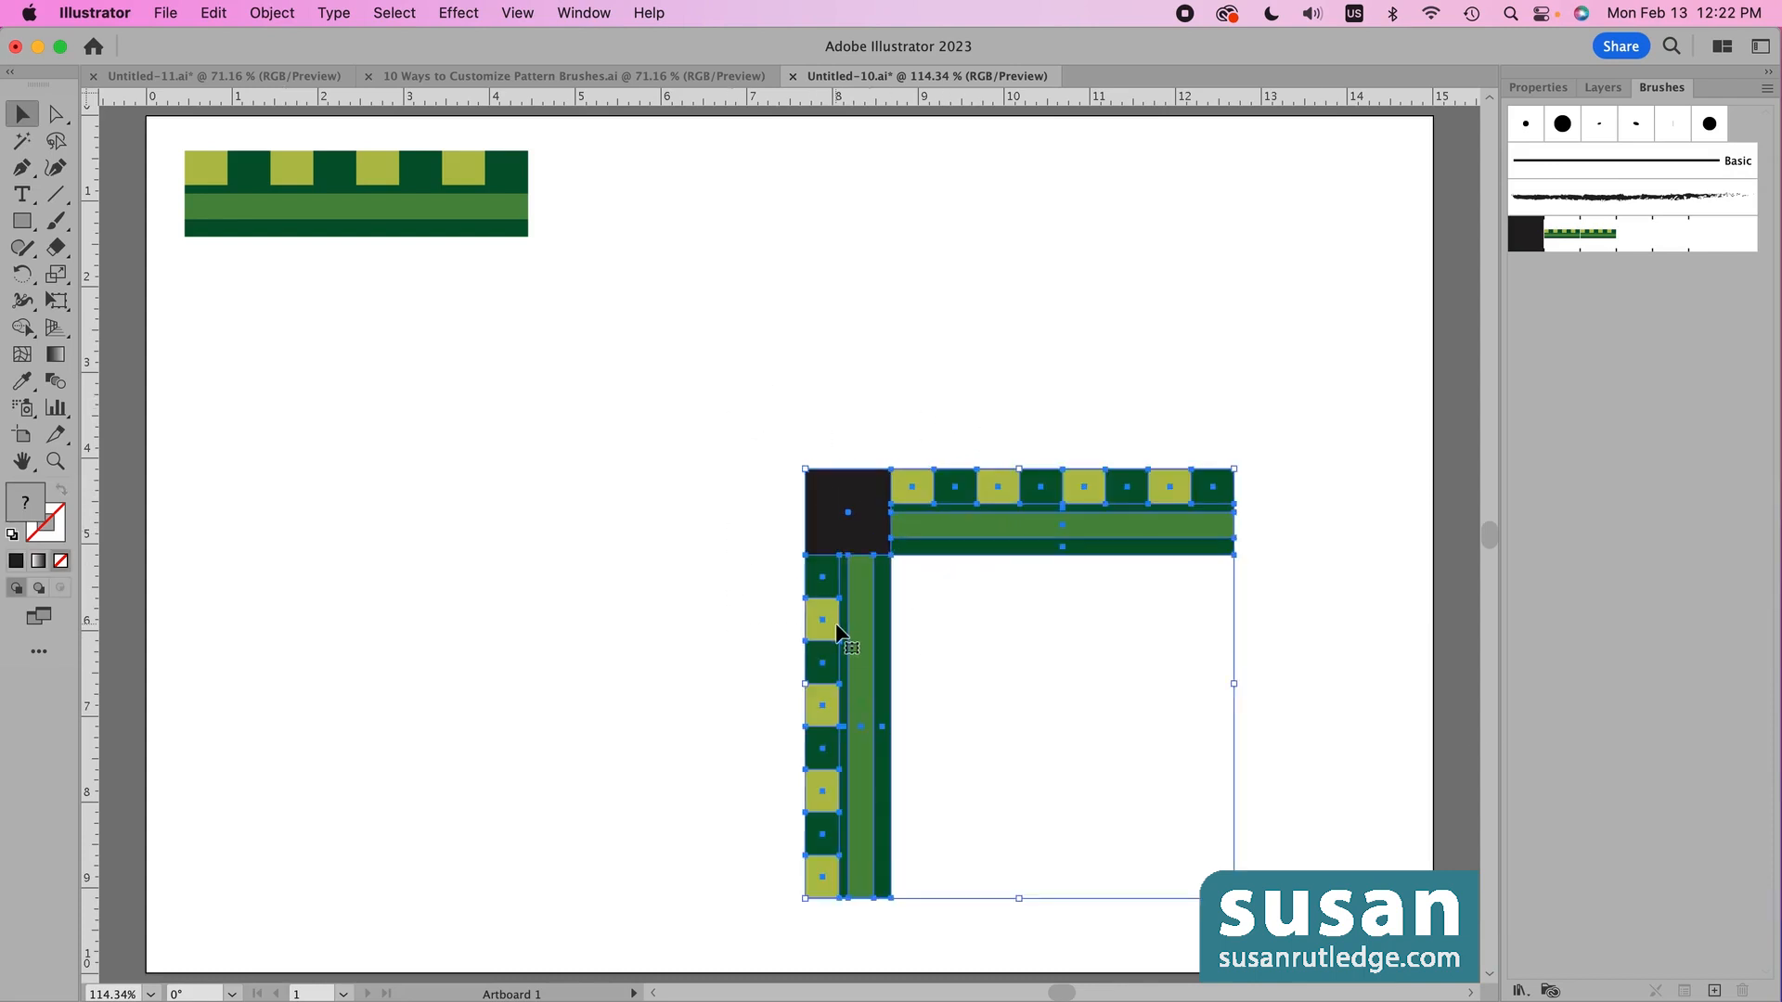
drag(837, 631, 1030, 299)
click(655, 657)
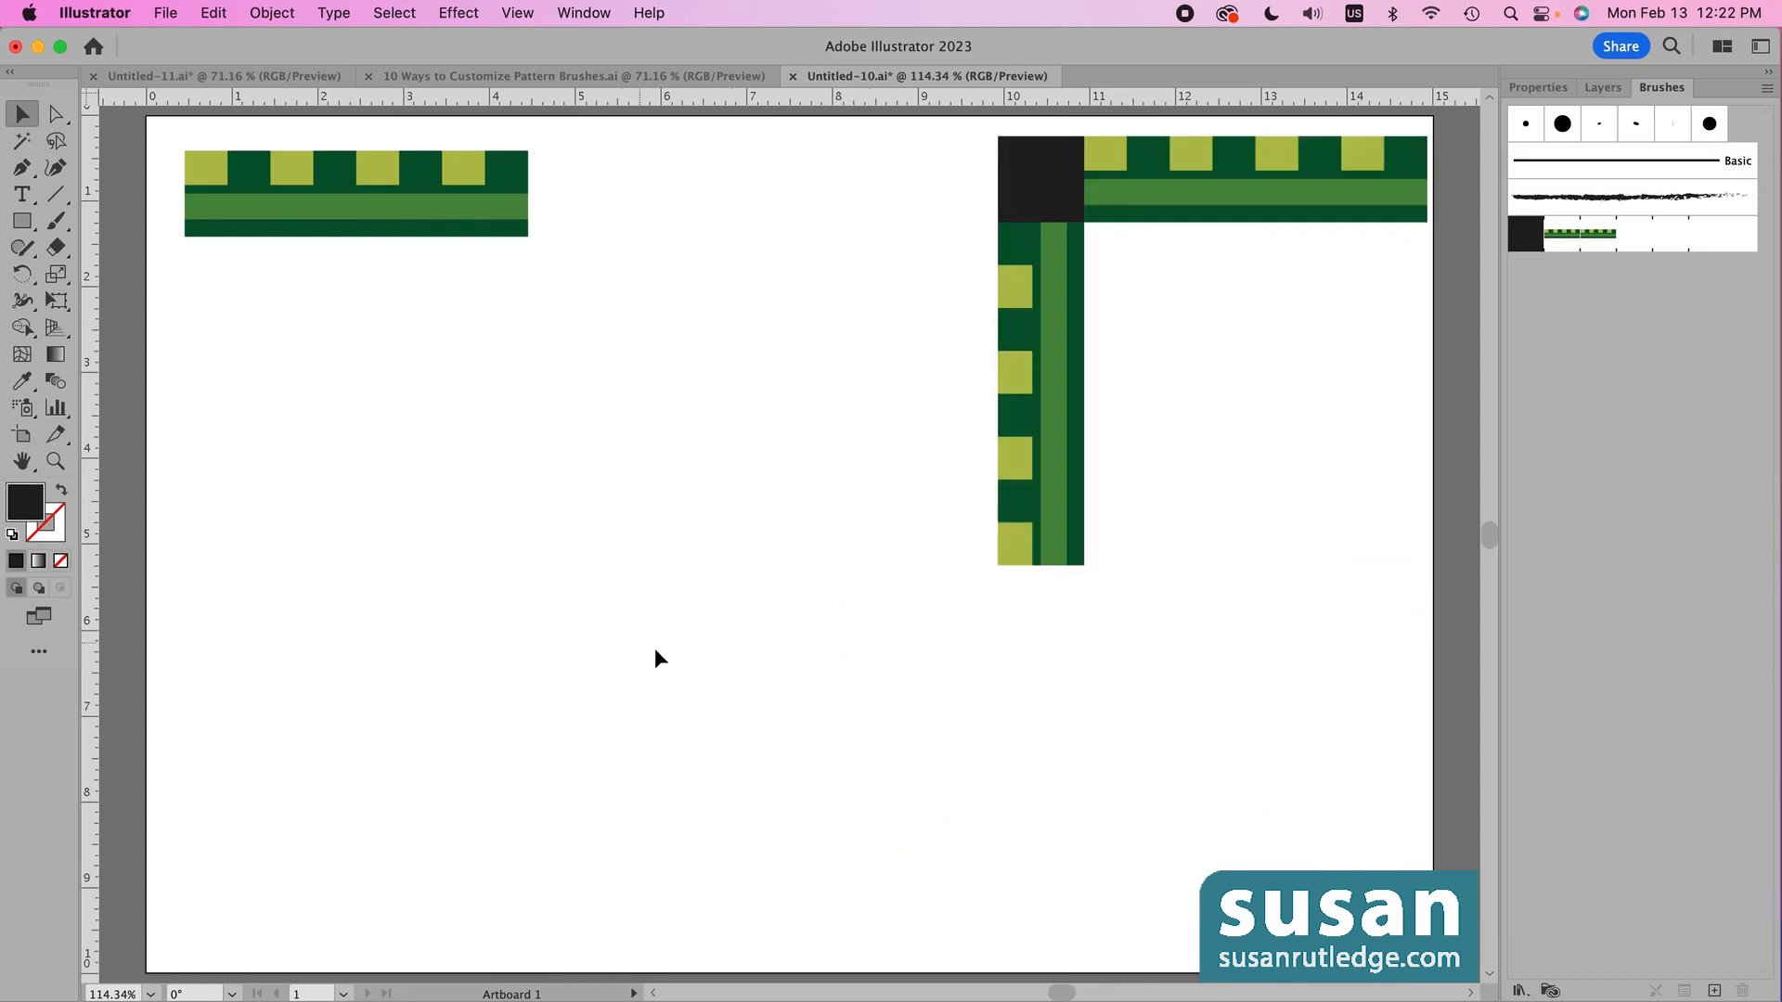
- Draw a large test rectangle on the left and apply Green Brush 1 to its outline
key(m)
key(super+a)
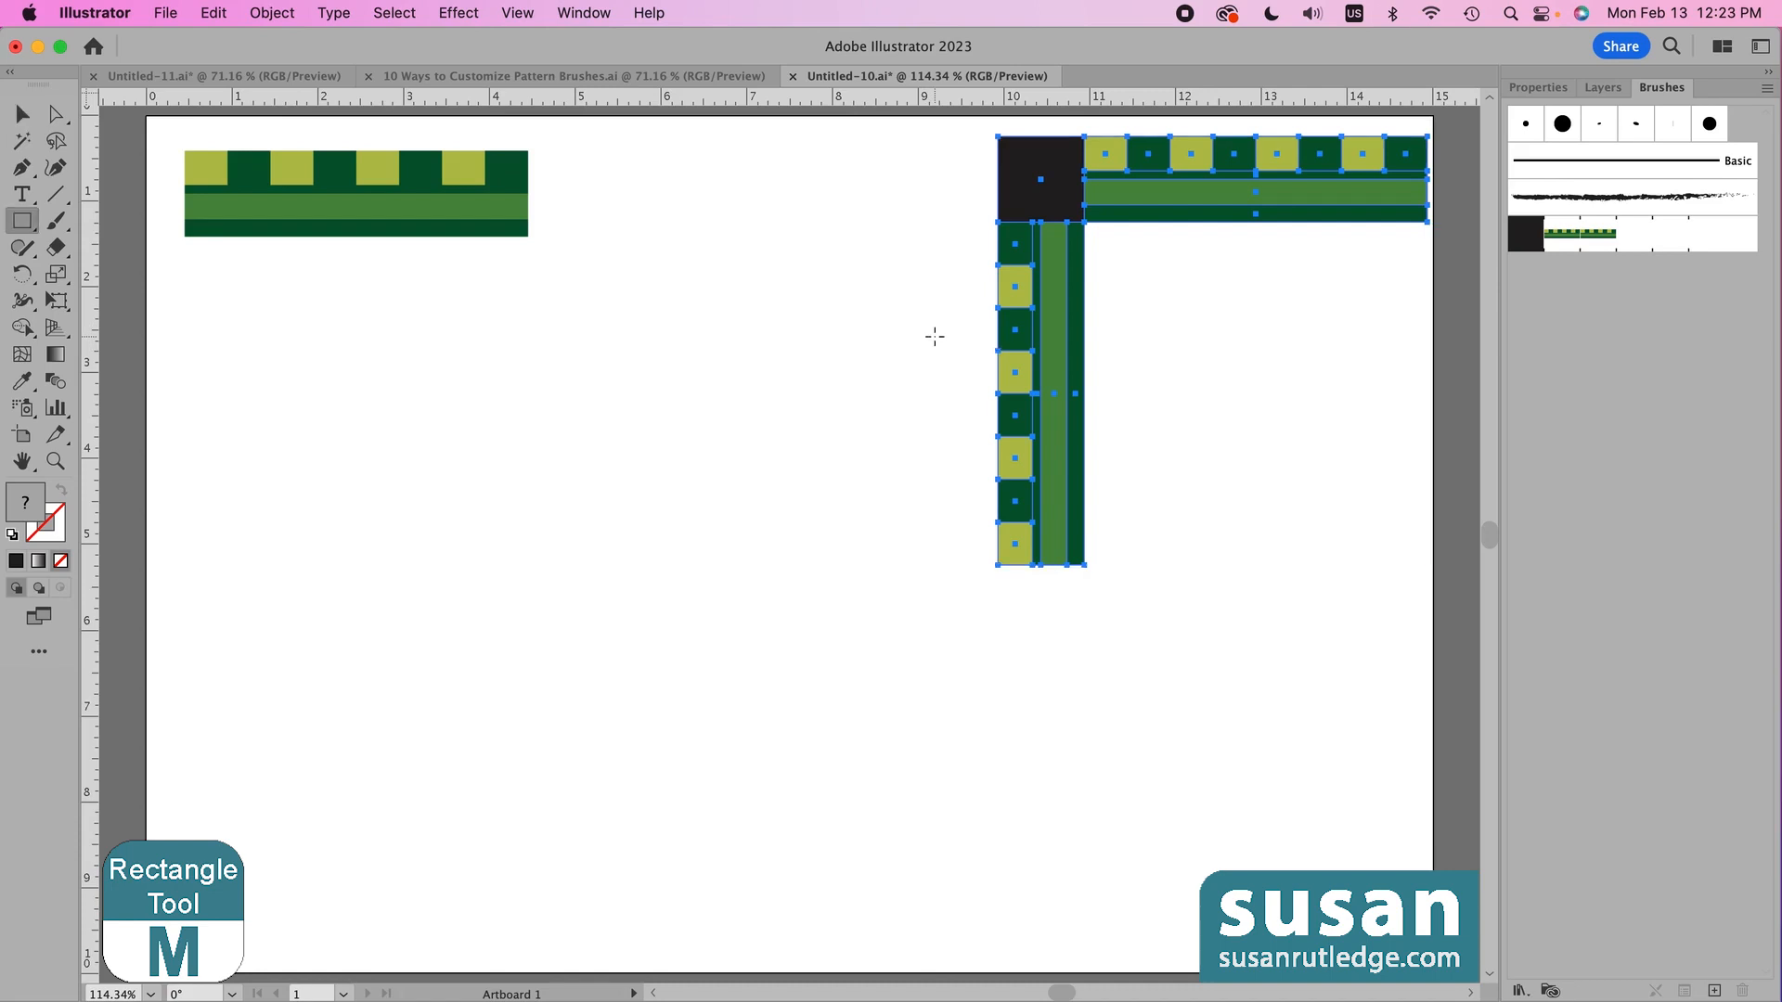
mouse_move(271, 297)
mouse_down()
mouse_move(515, 319)
mouse_move(938, 570)
mouse_move(945, 620)
mouse_up()
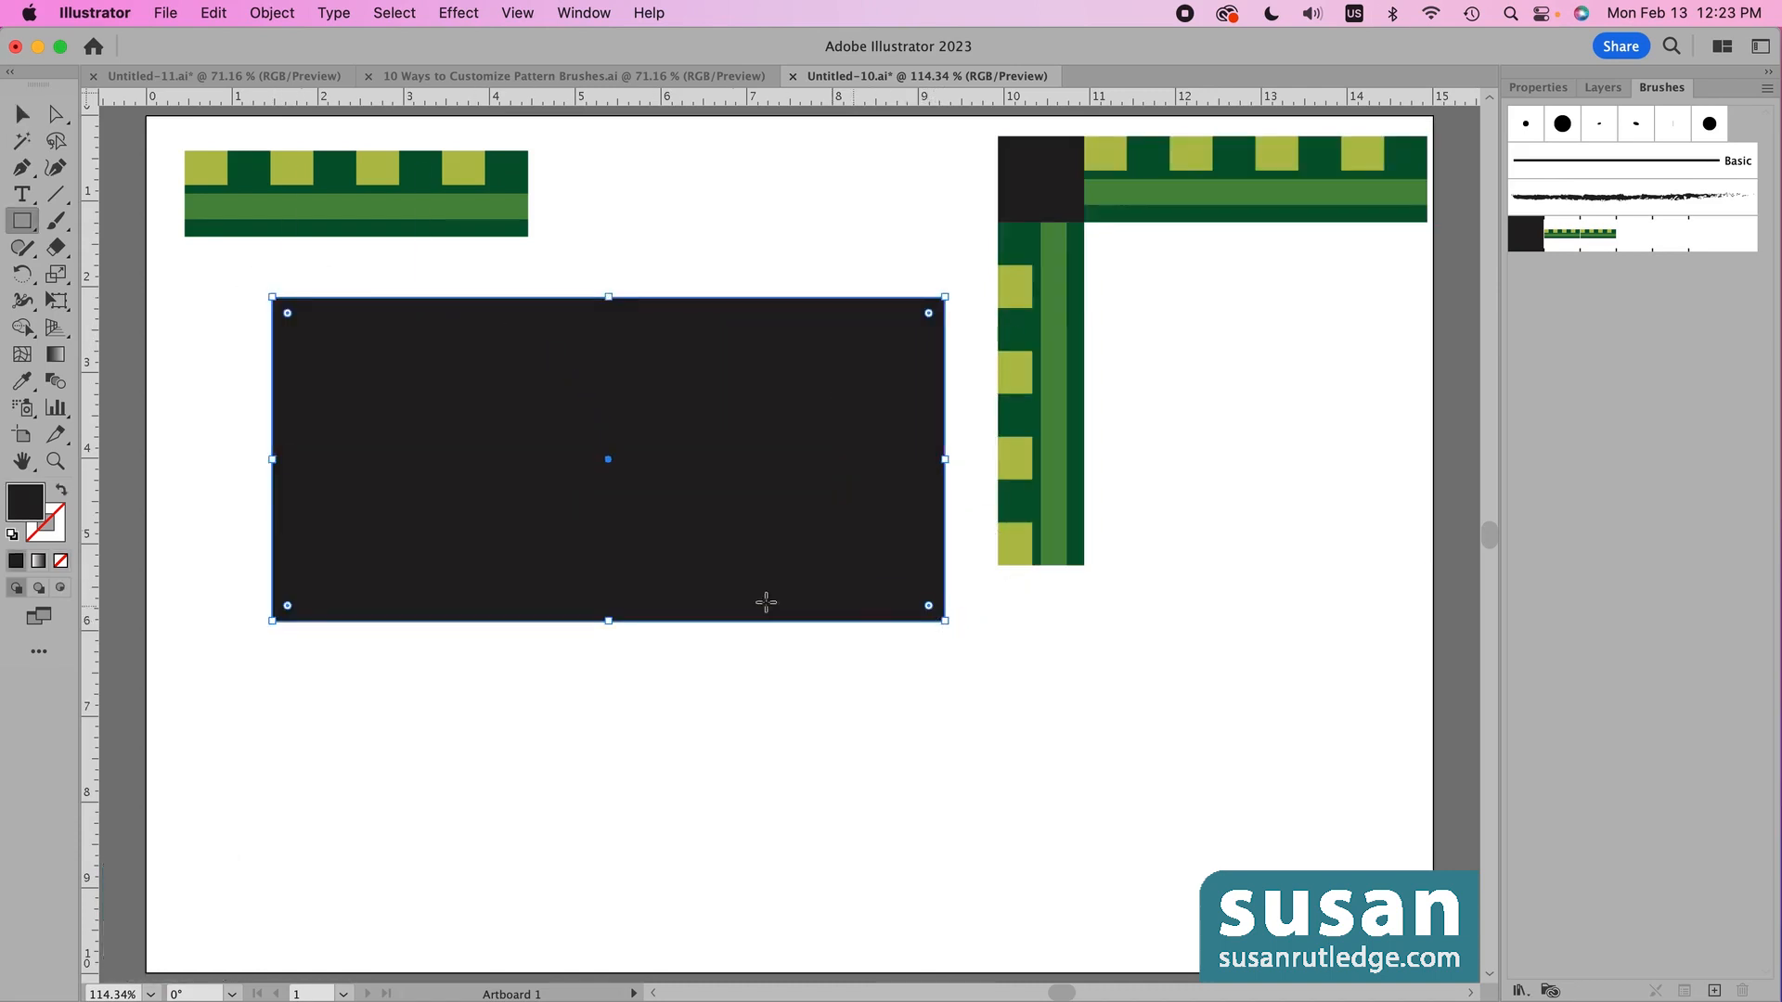
click(12, 539)
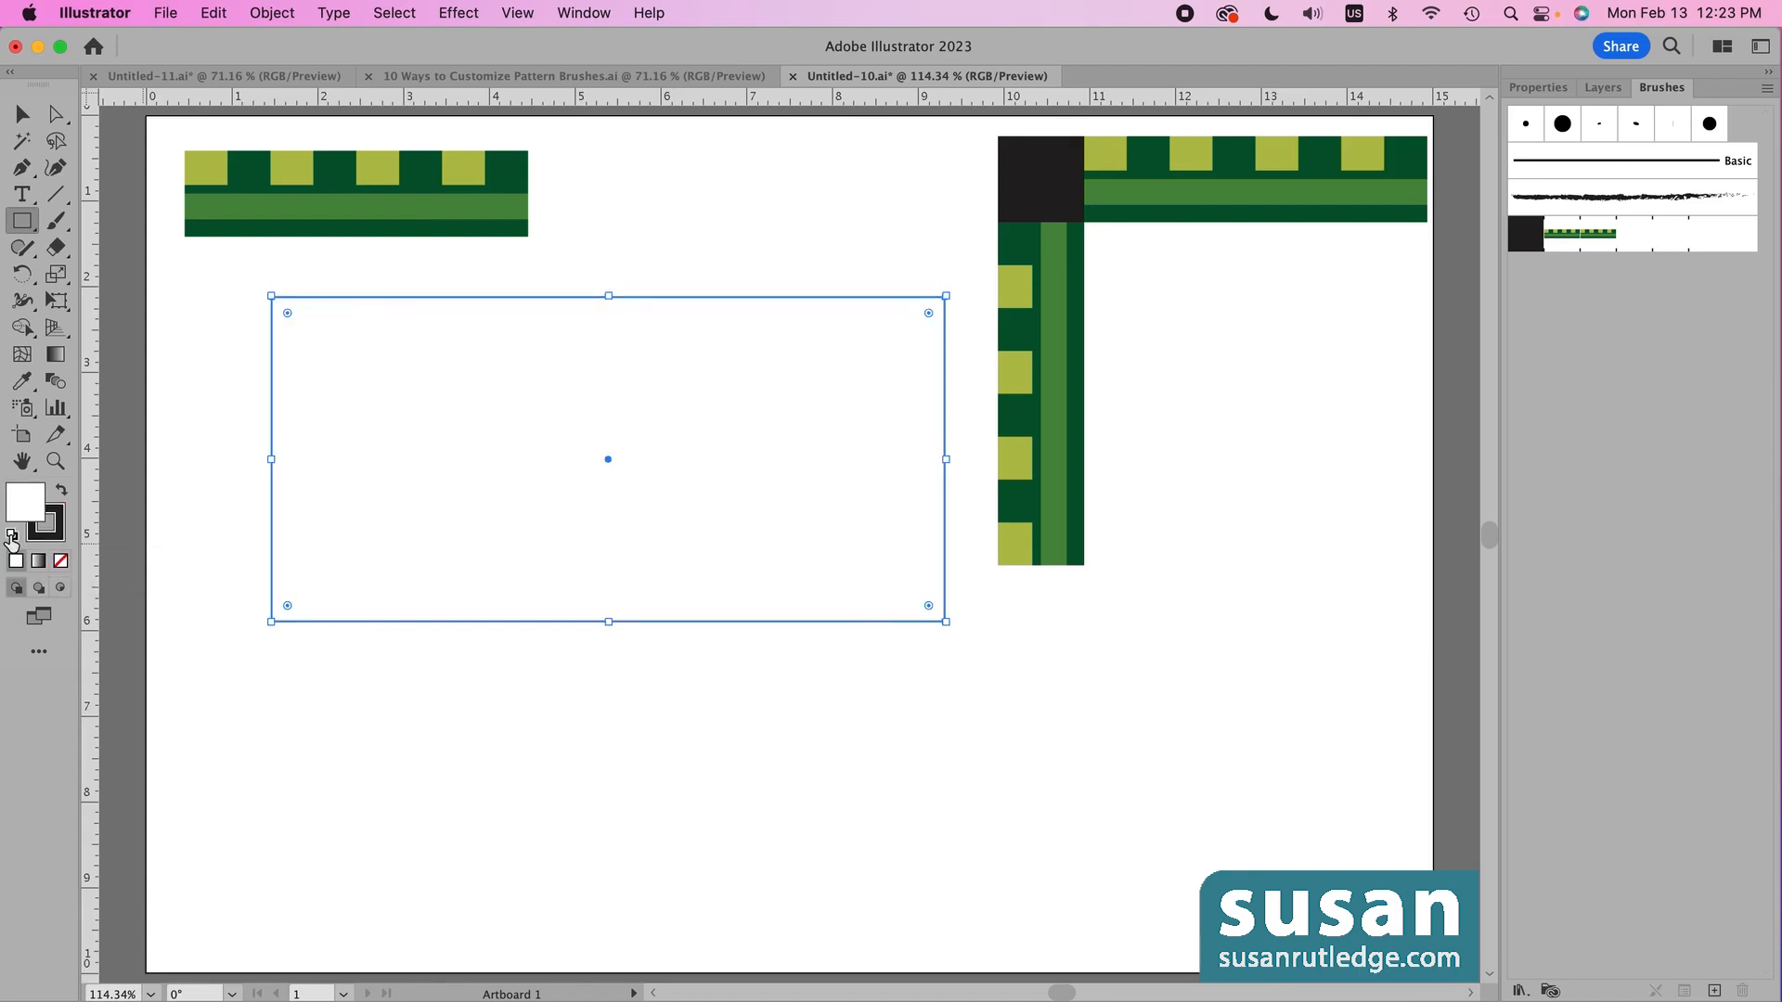
click(1568, 237)
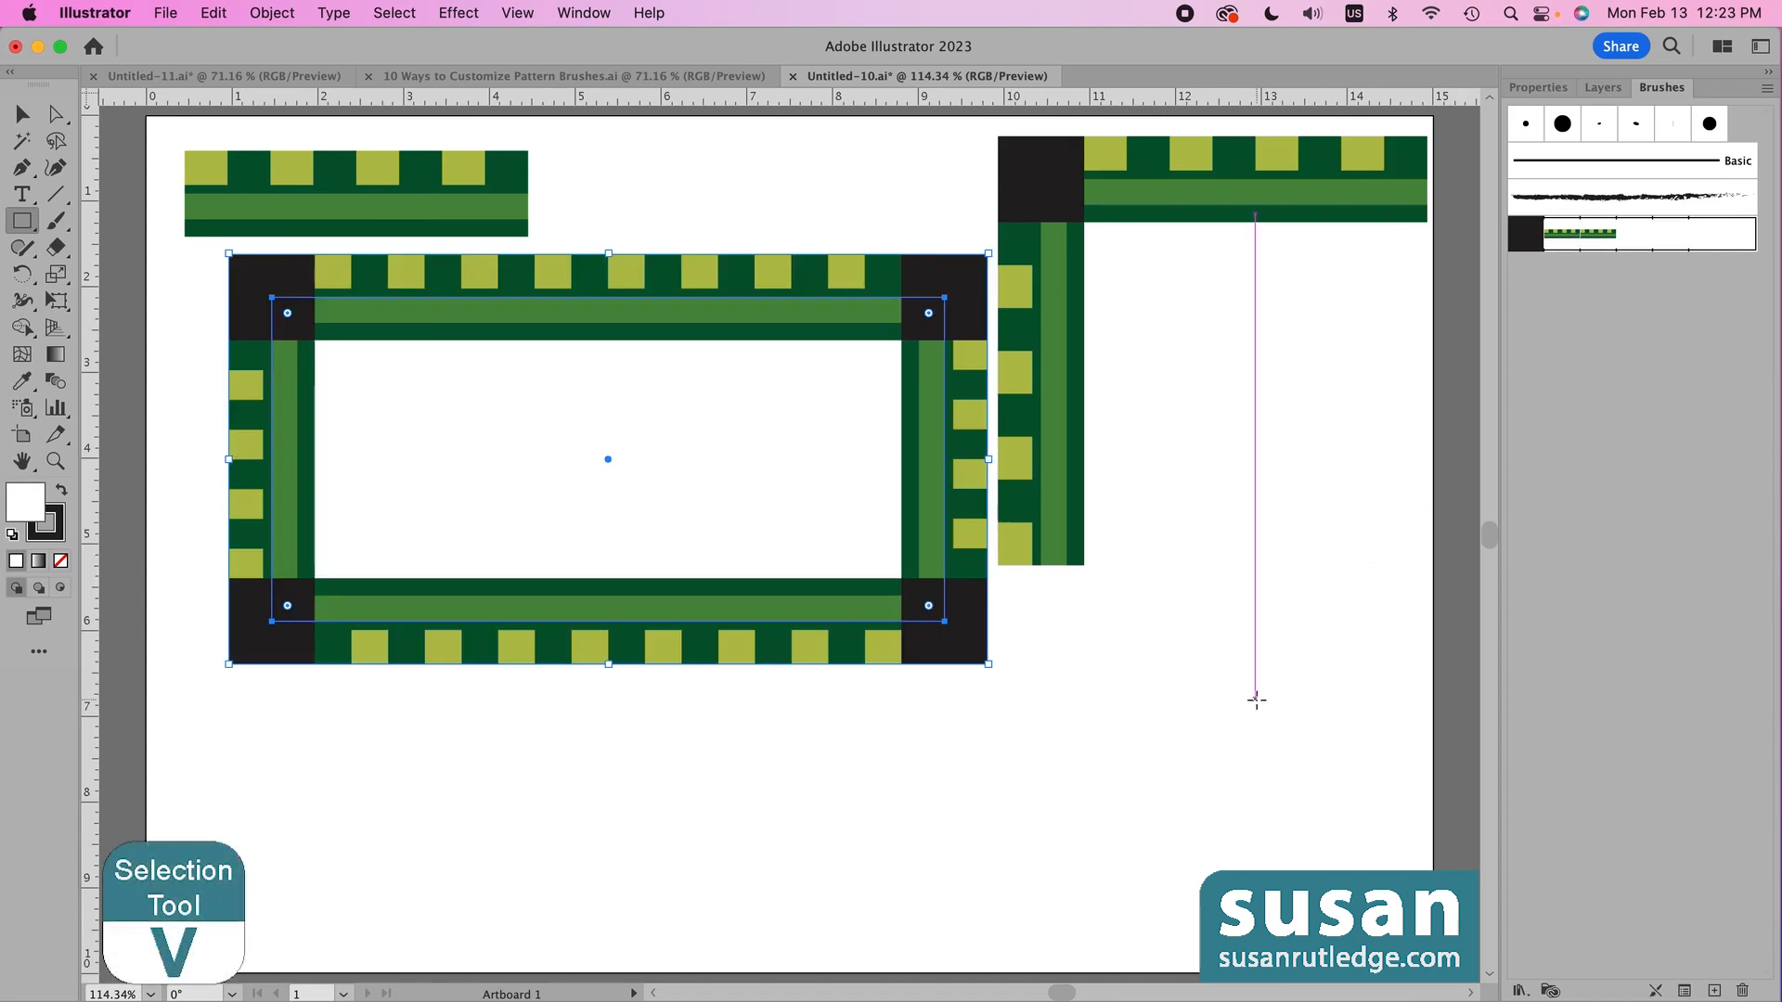
- Nudge the brushed frame slightly left, then delete it and select the corner-tile artwork
key(v)
click(1194, 471)
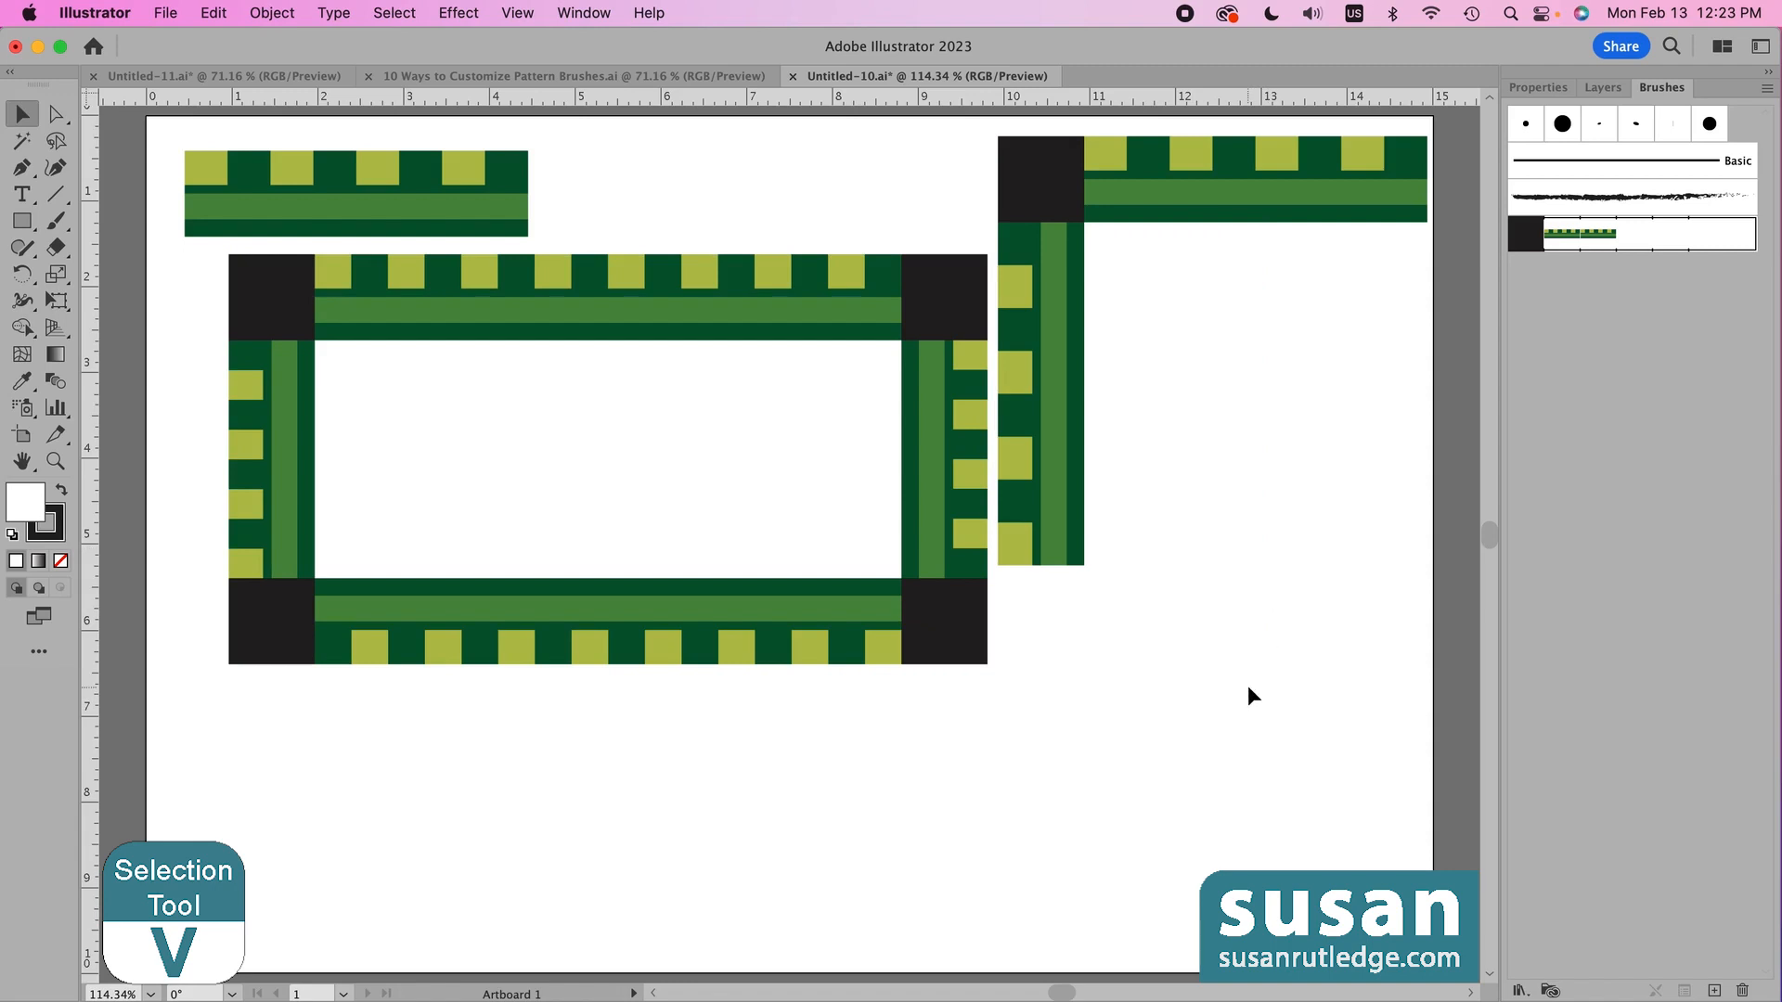
drag(961, 661, 923, 670)
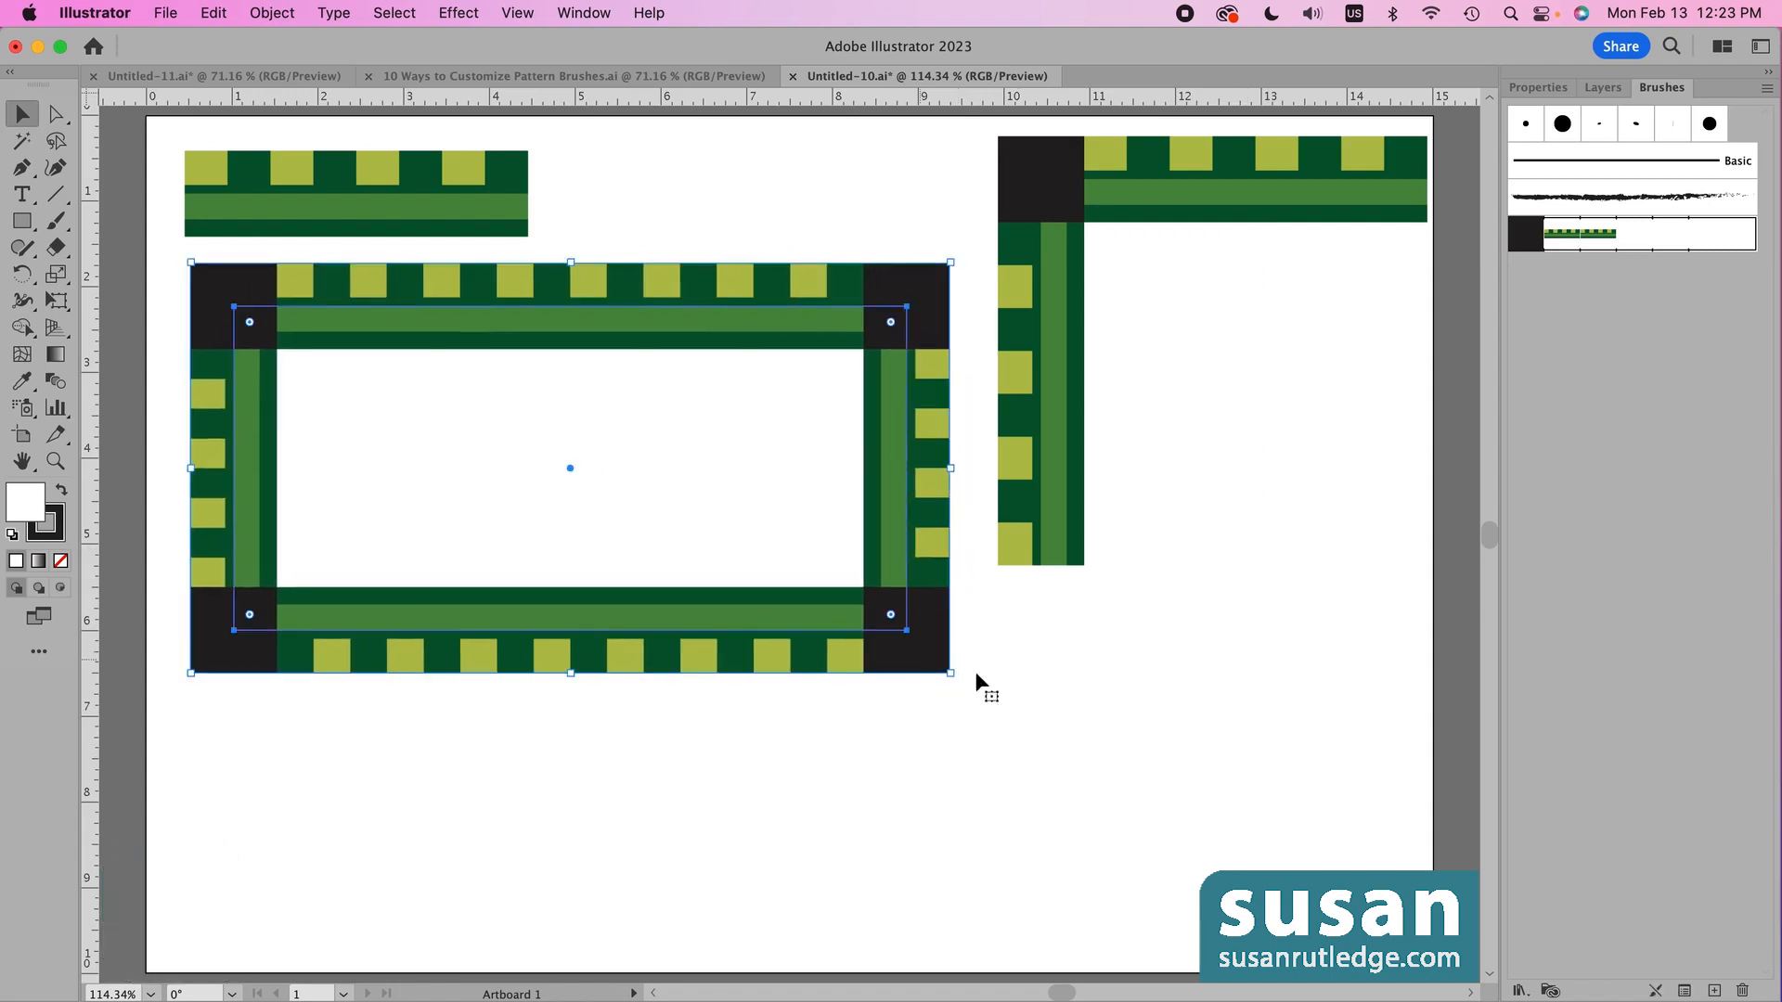
click(1182, 696)
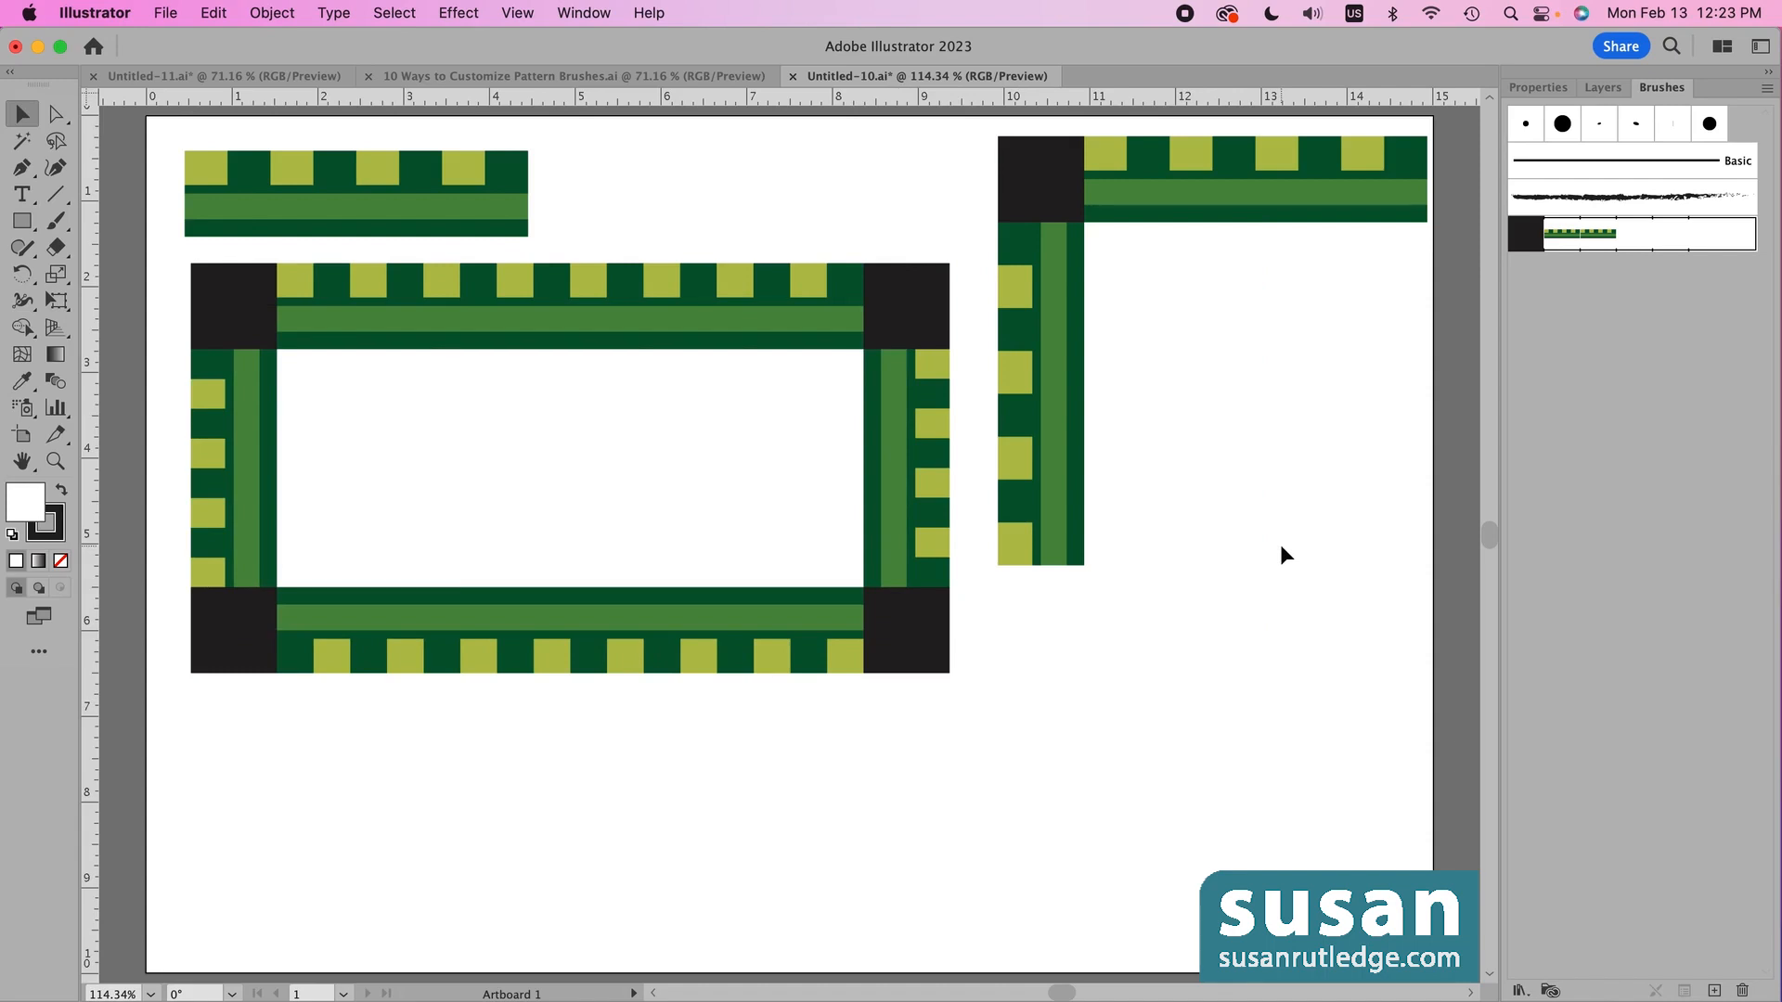
click(232, 339)
key(Delete)
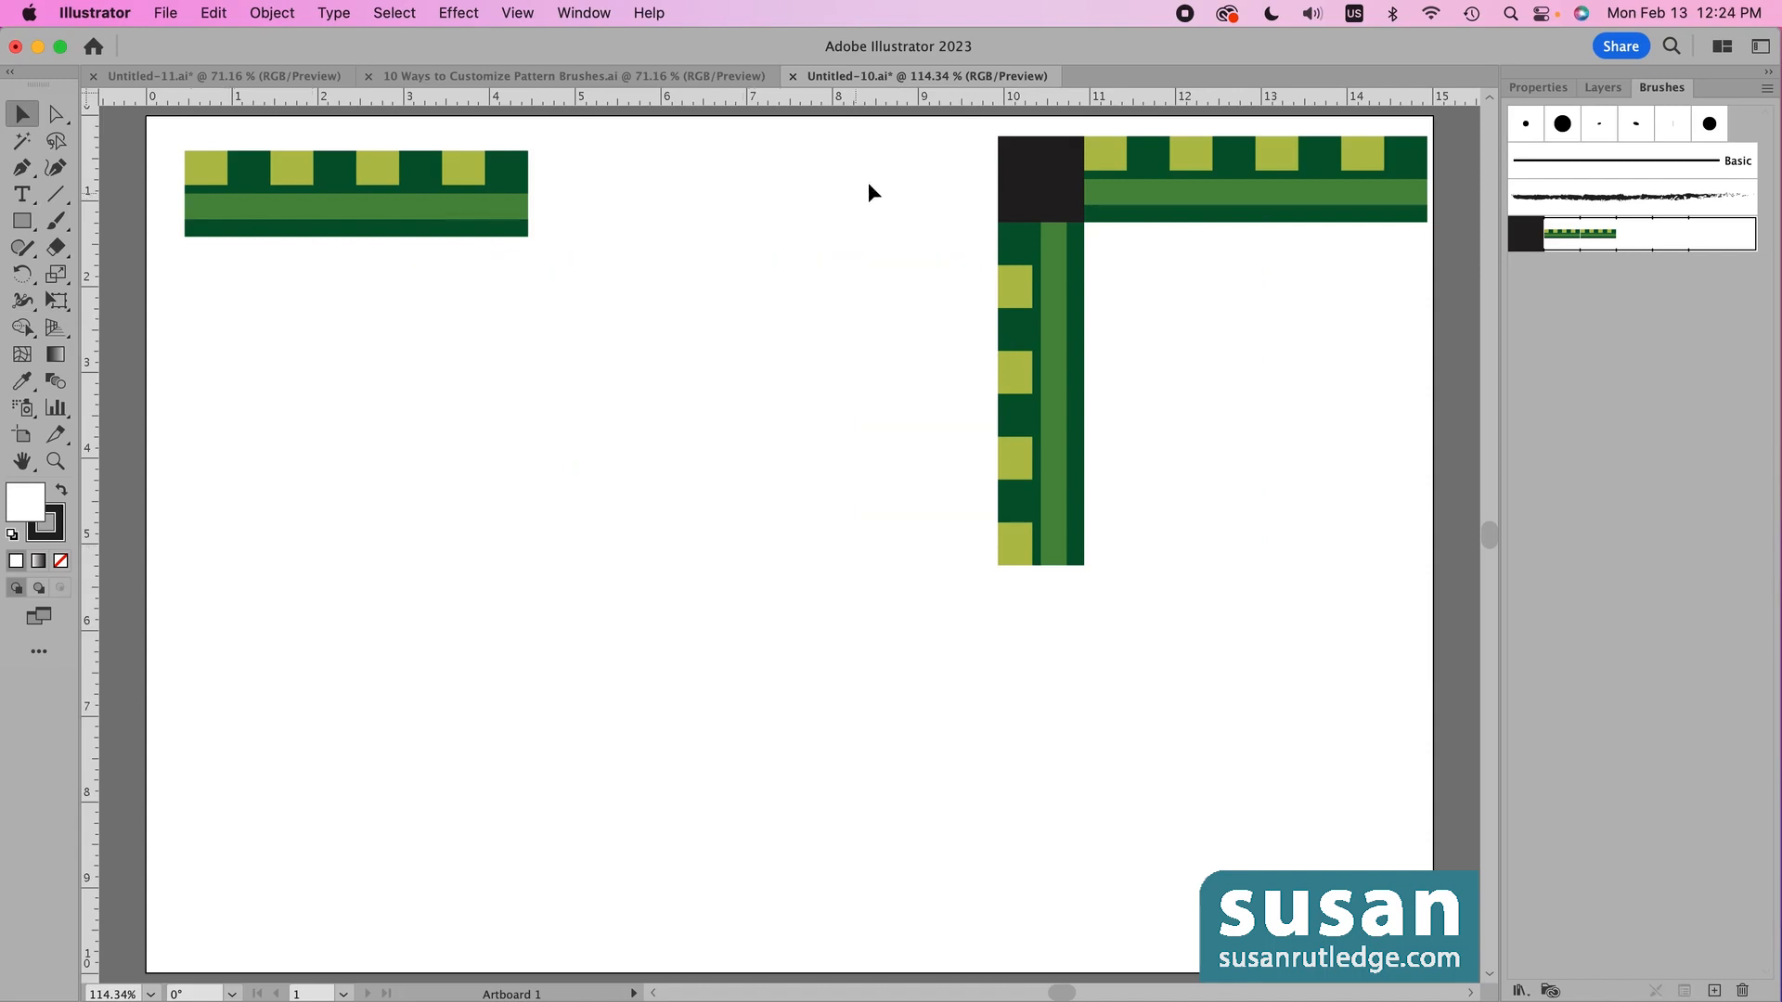
drag(896, 146, 1133, 393)
- Delete the corner-tile artwork and create an exact 6 in × 6 in circle
key(Delete)
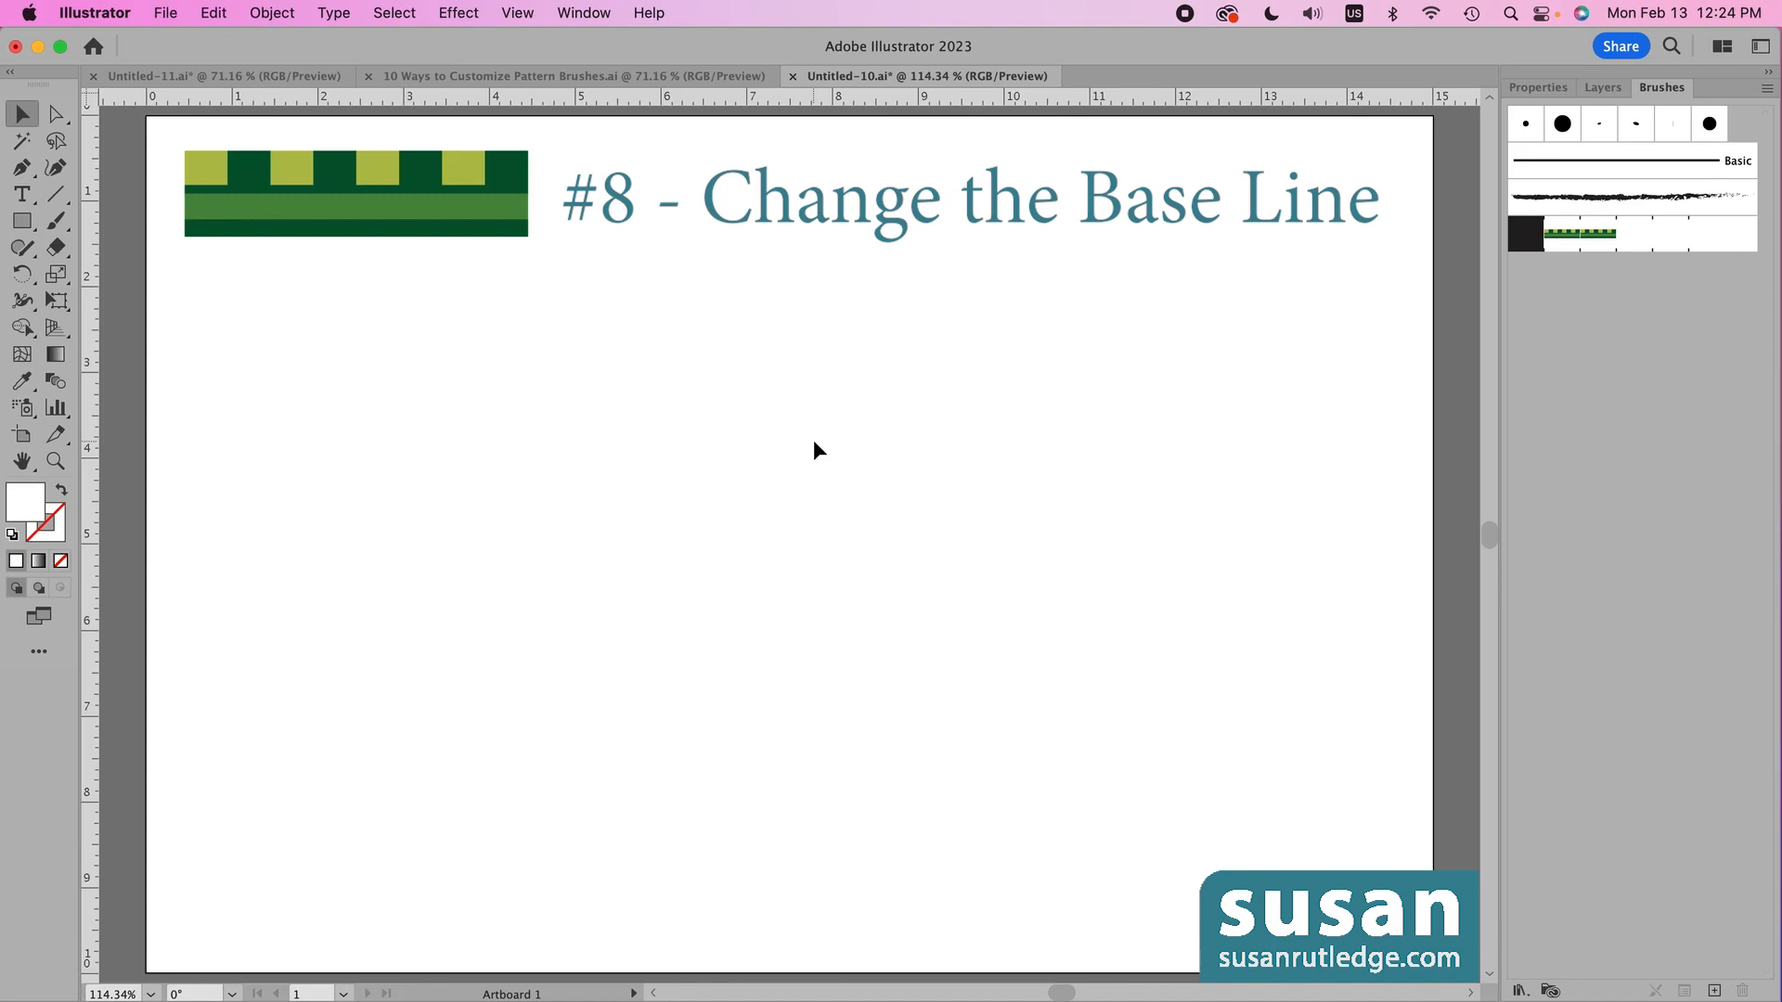
key(l)
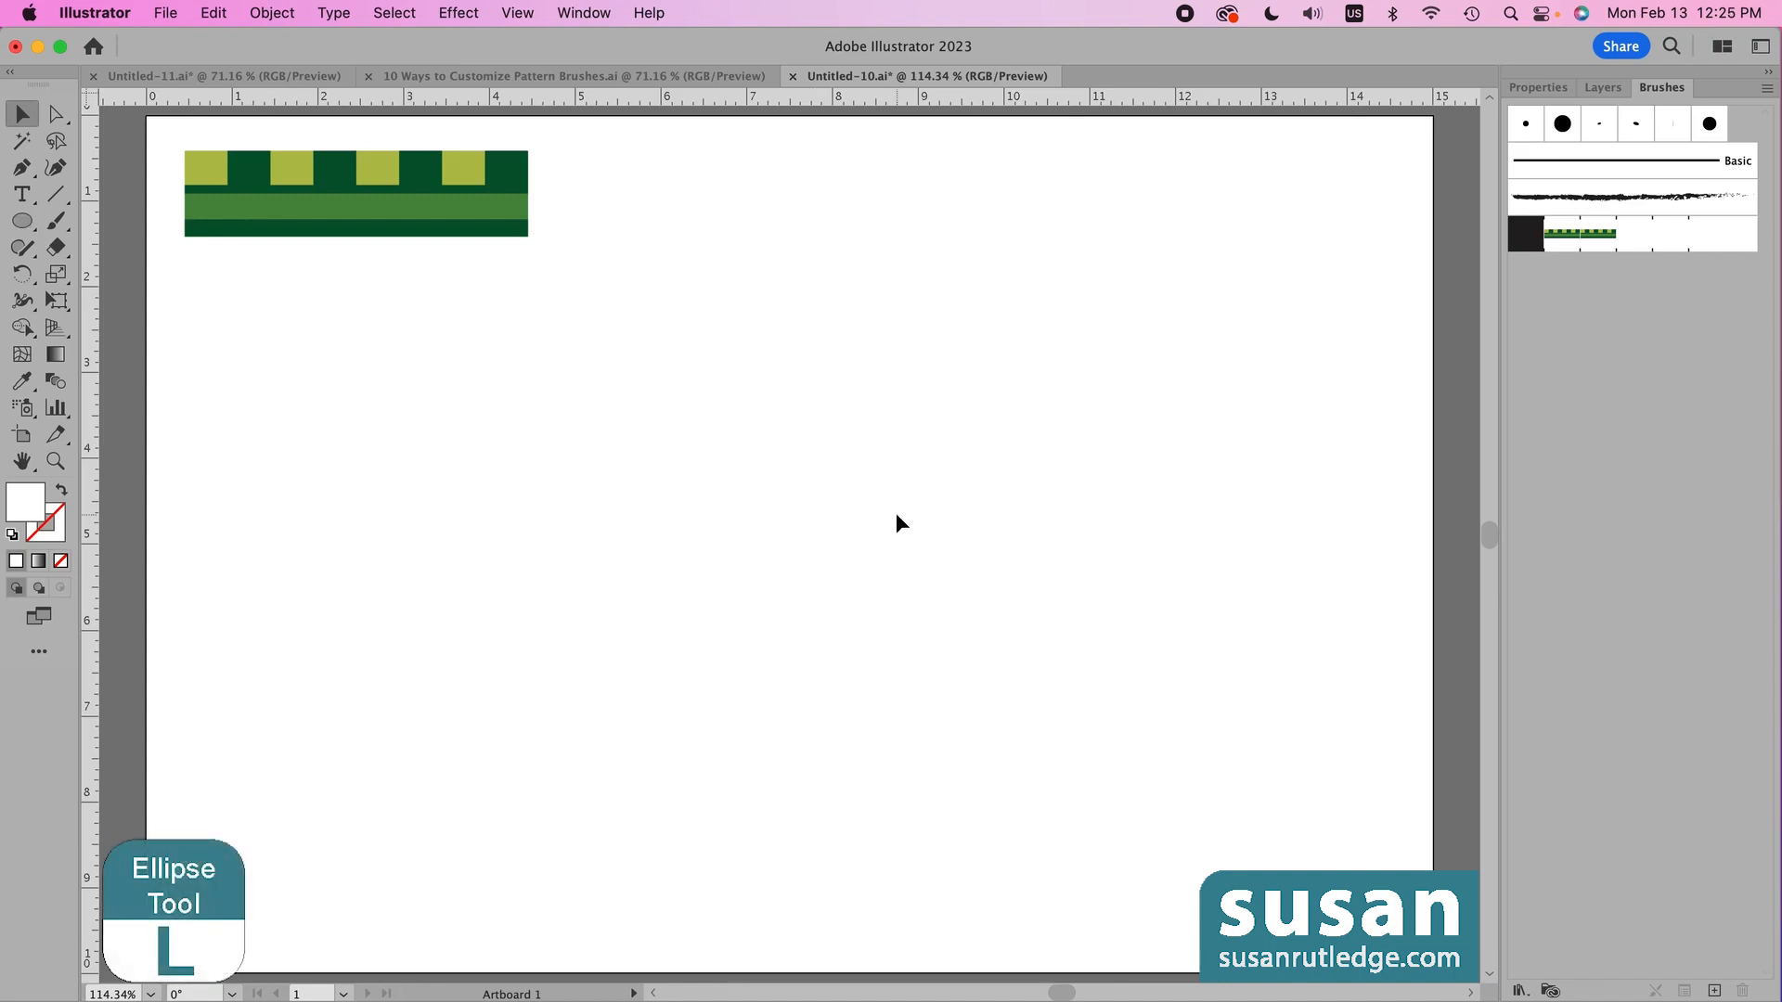
key(l)
click(876, 463)
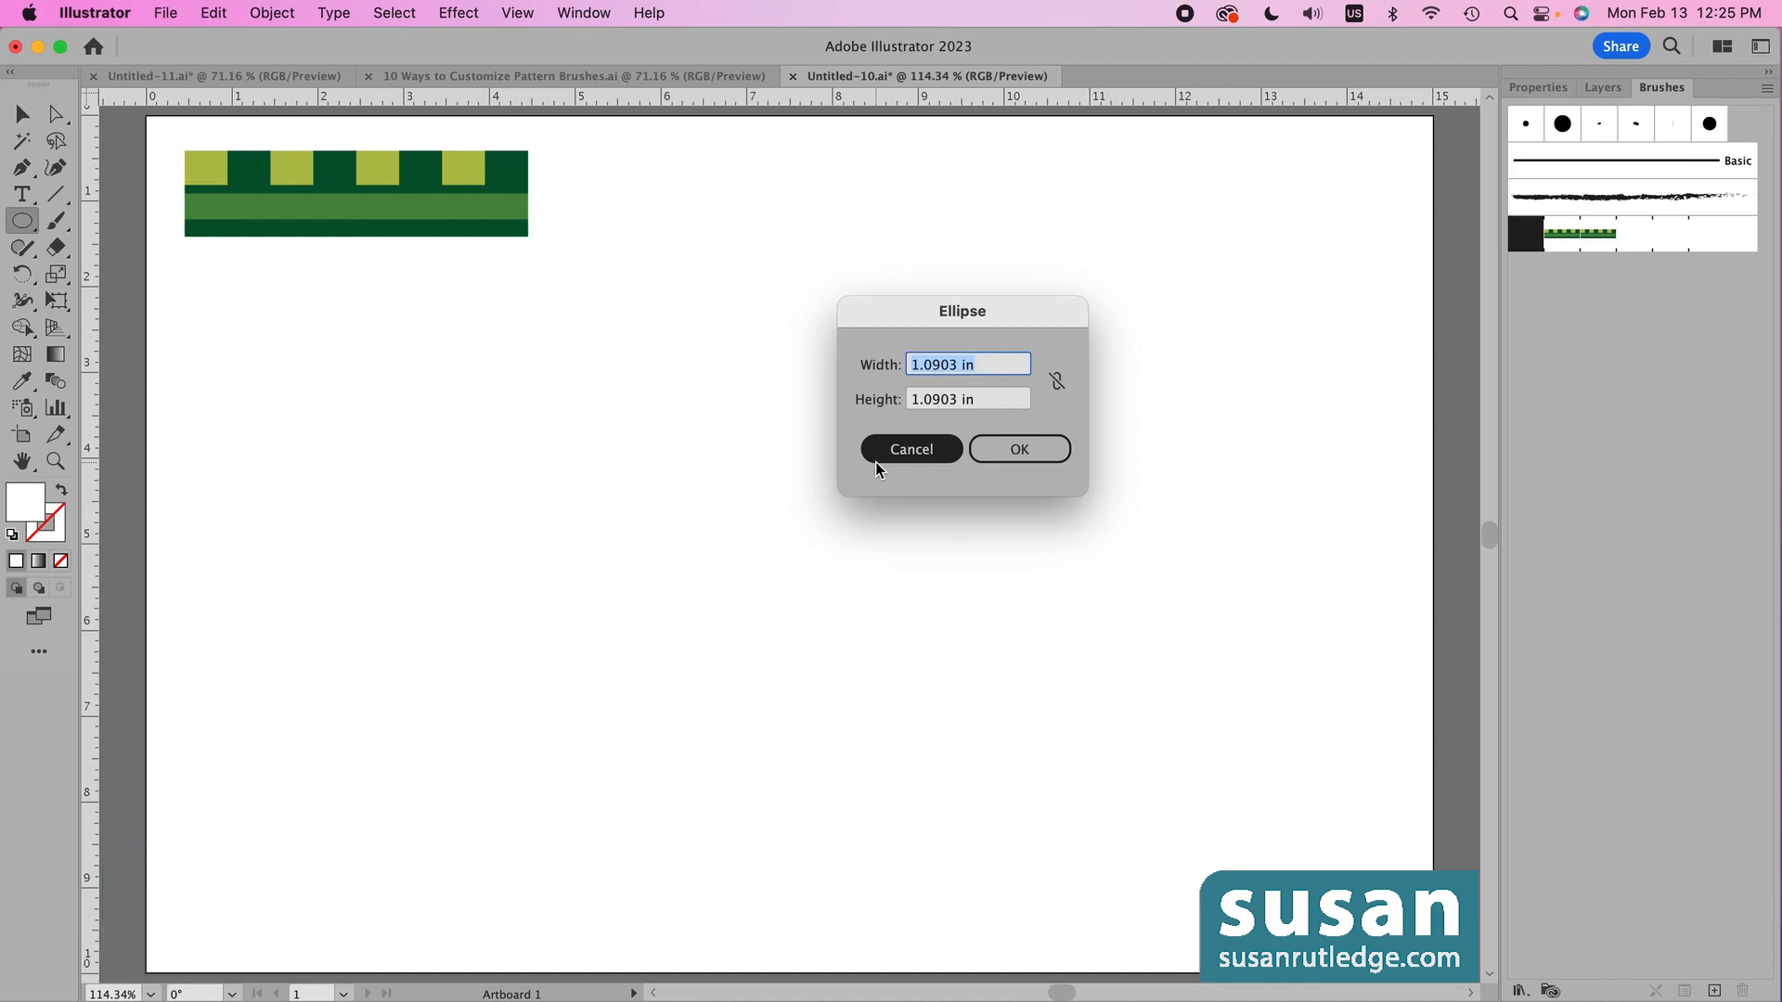
text(6)
key(Tab)
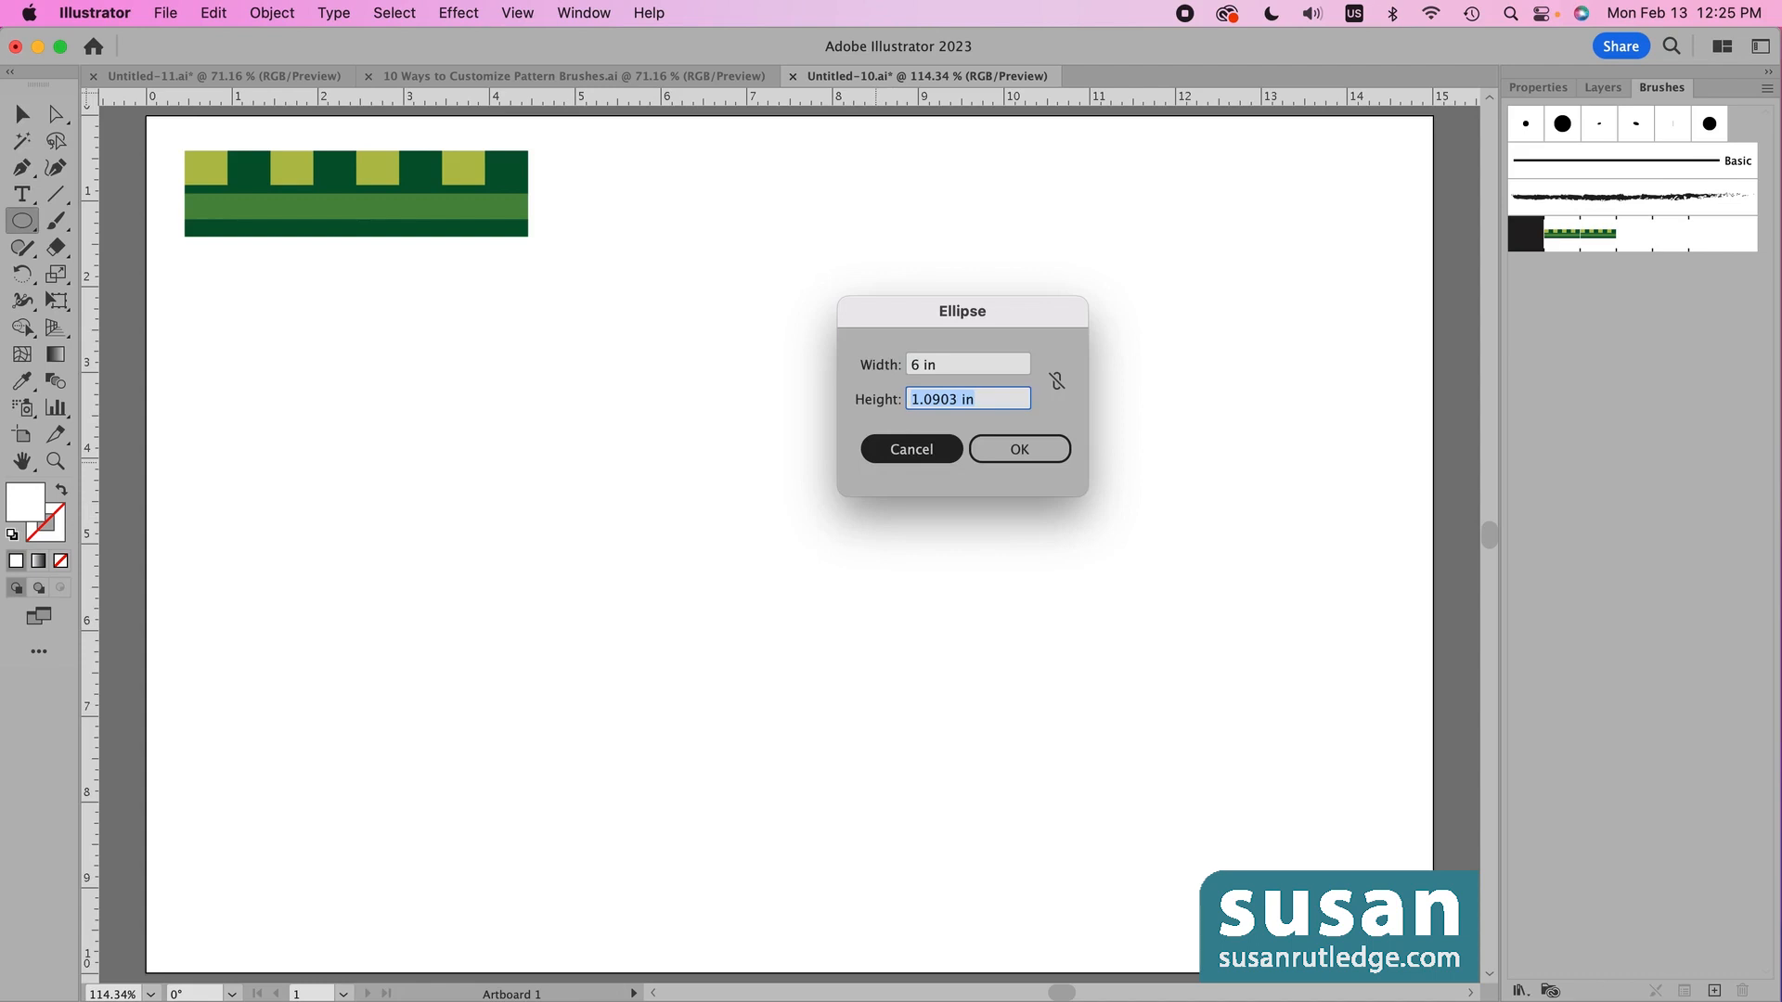
text(6)
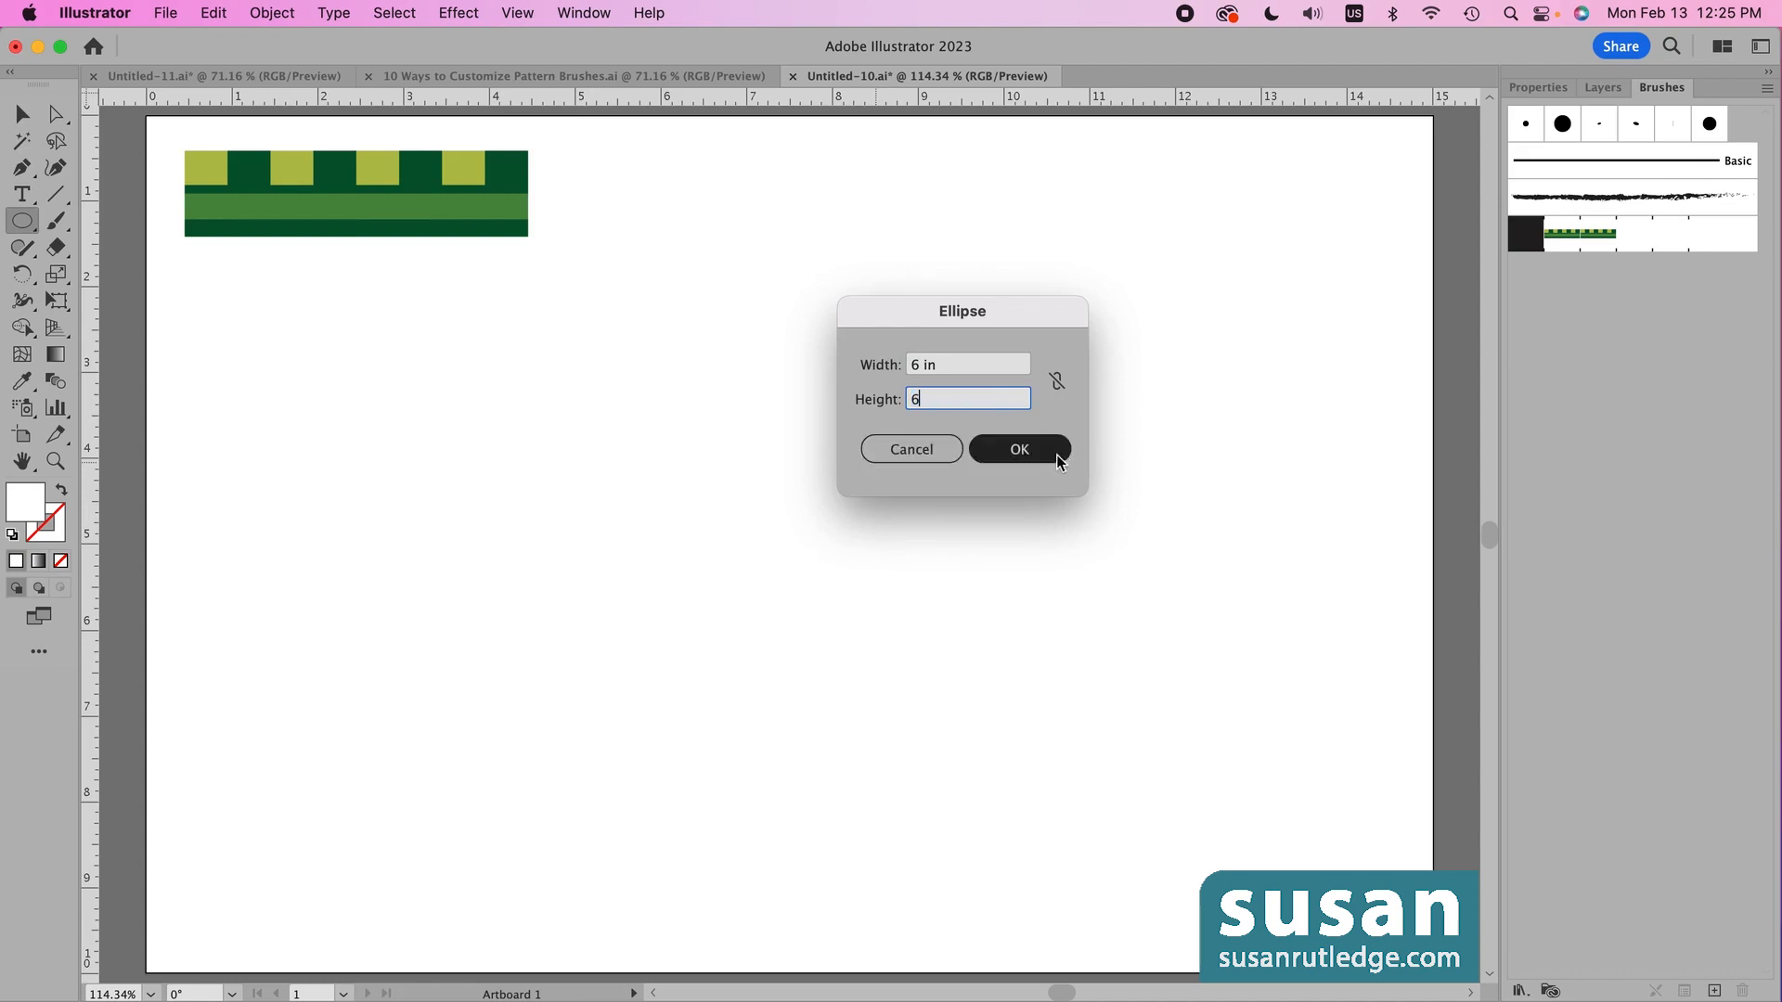
click(1023, 449)
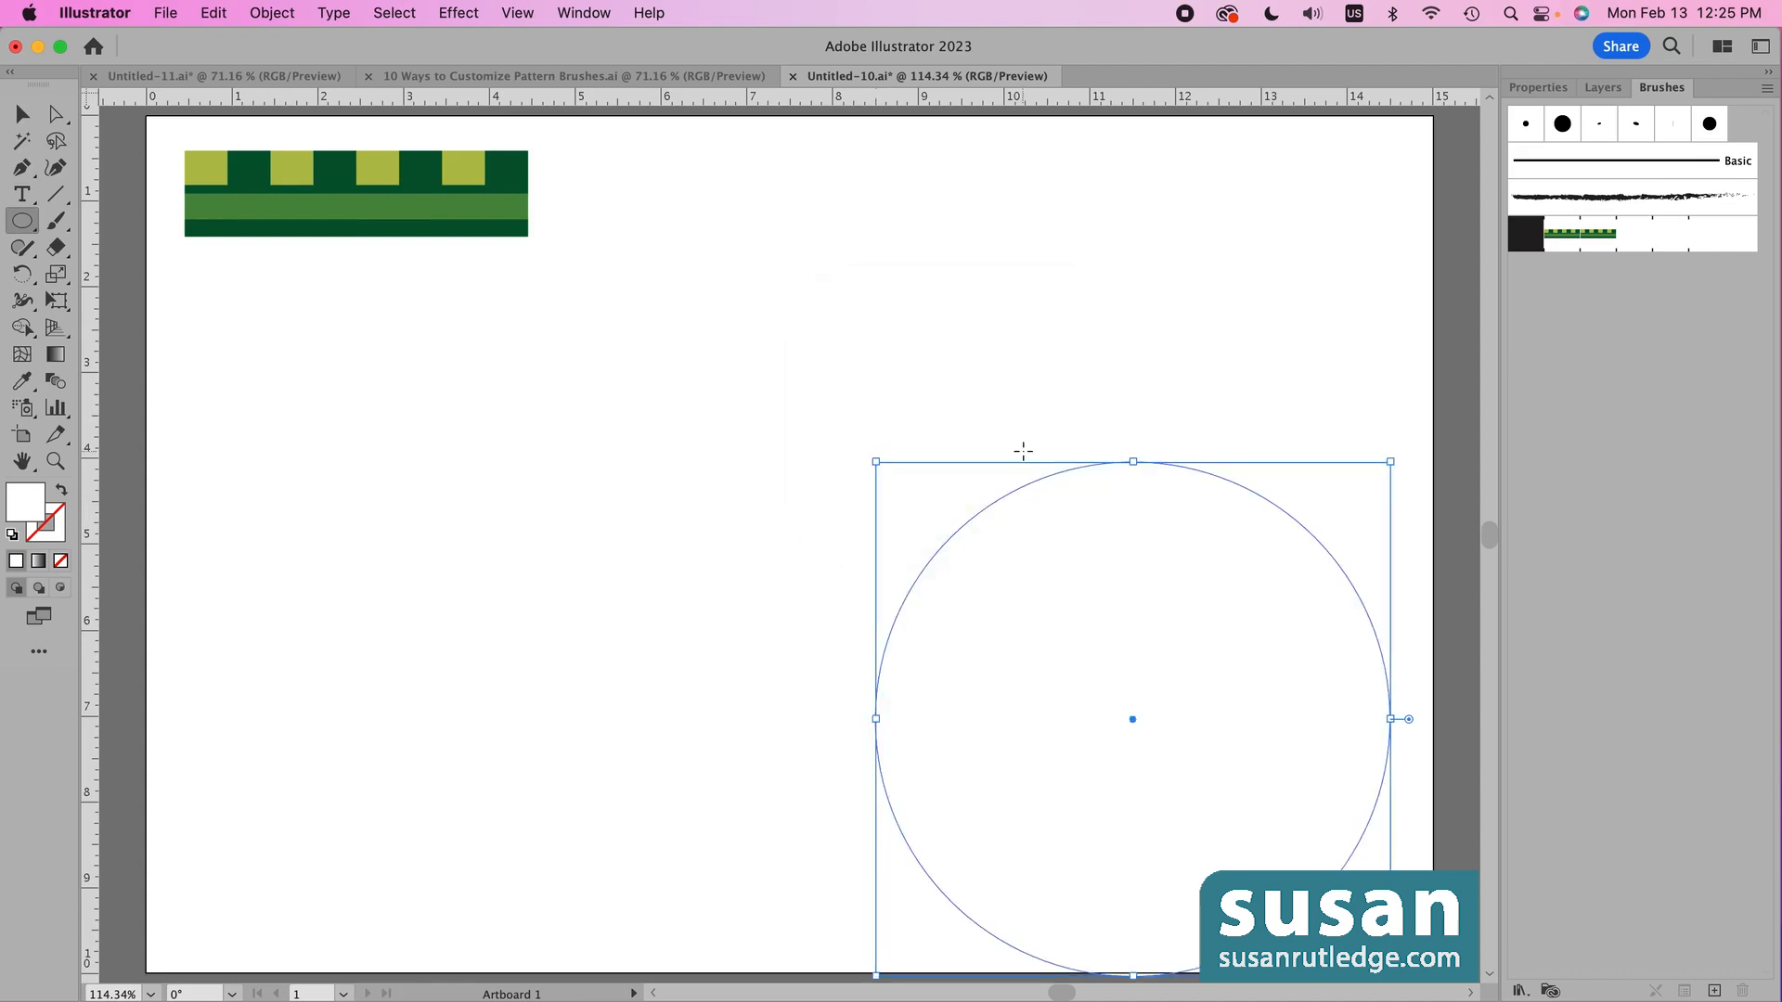
- Give the circle a 1 pt black stroke, show Layer 1's text, and apply the green pattern brush
key(v)
drag(1084, 469, 872, 321)
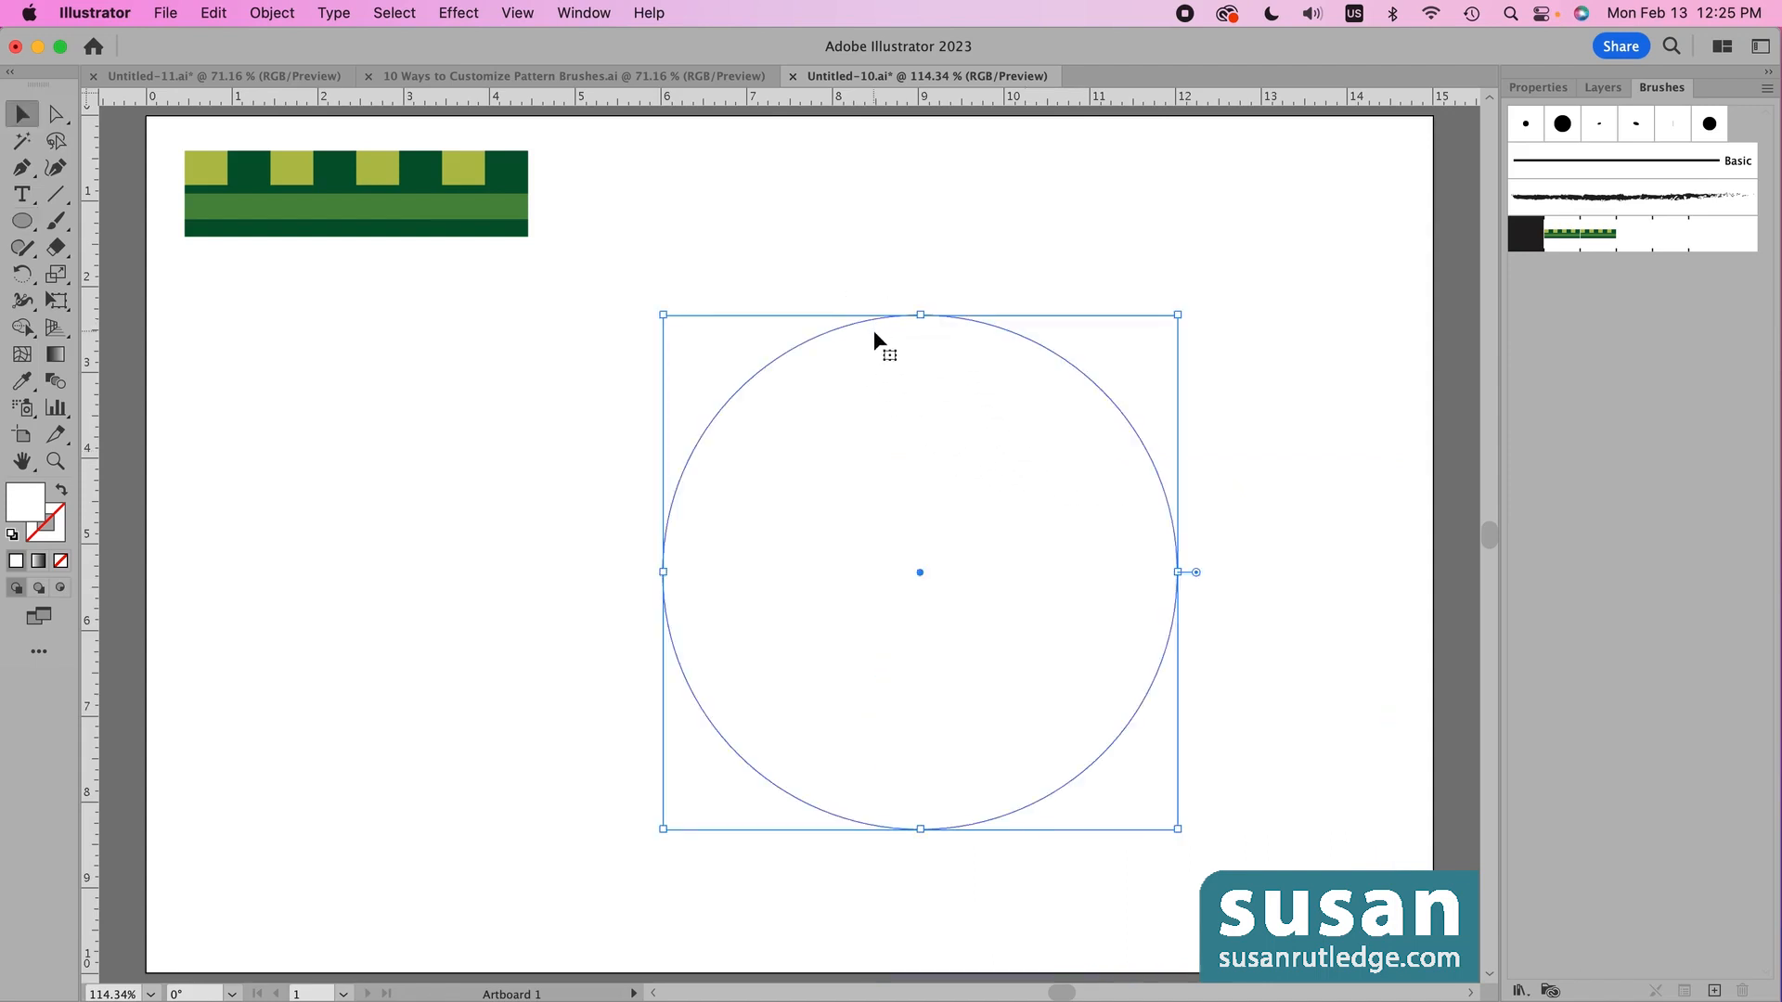
click(1539, 88)
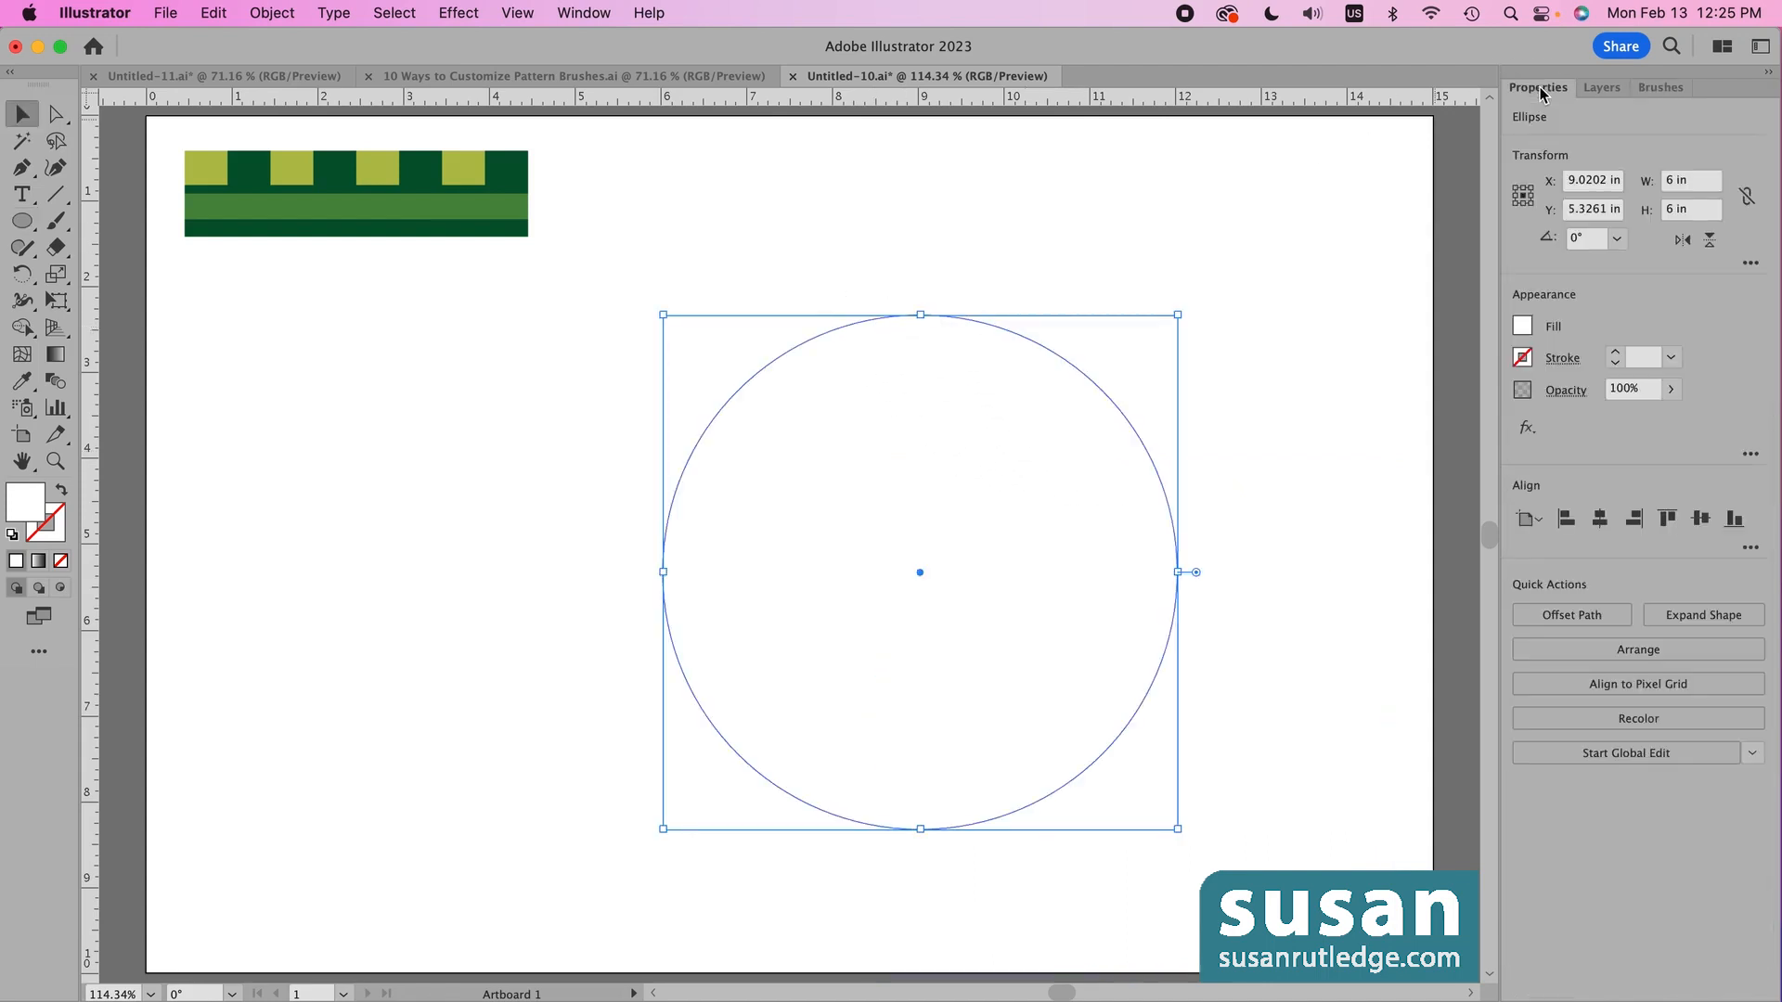
click(1615, 352)
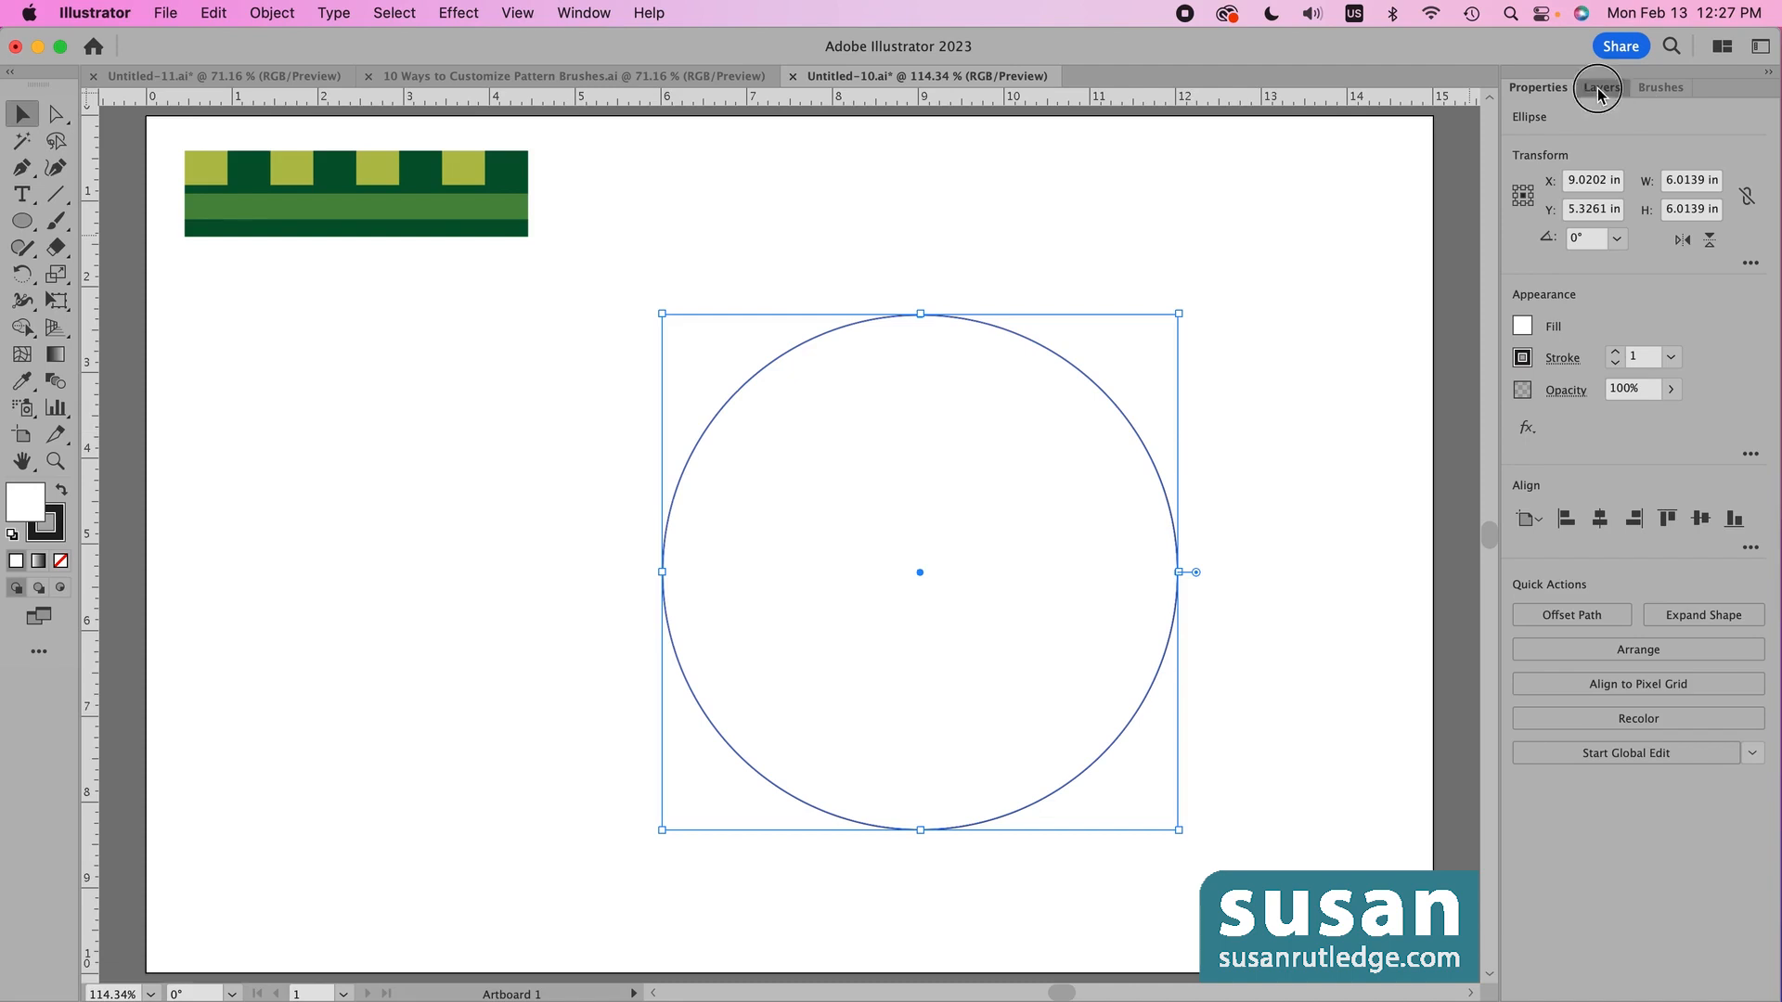
click(1602, 88)
click(1519, 118)
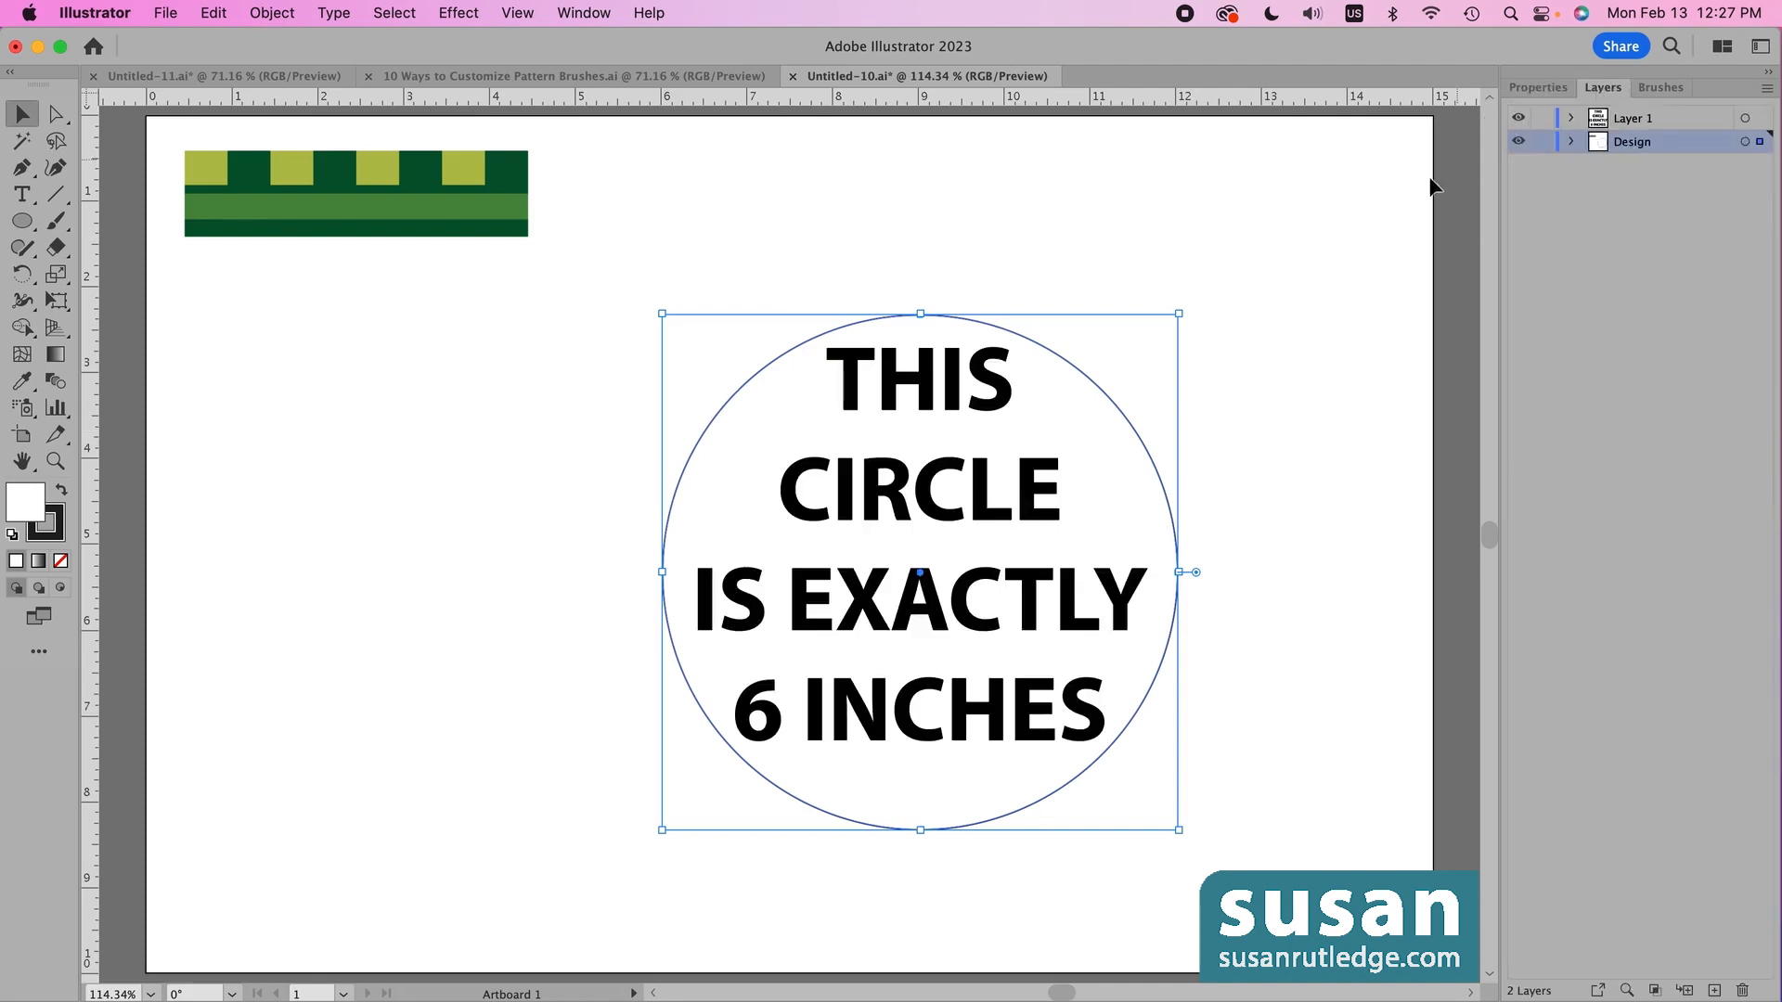
click(1661, 88)
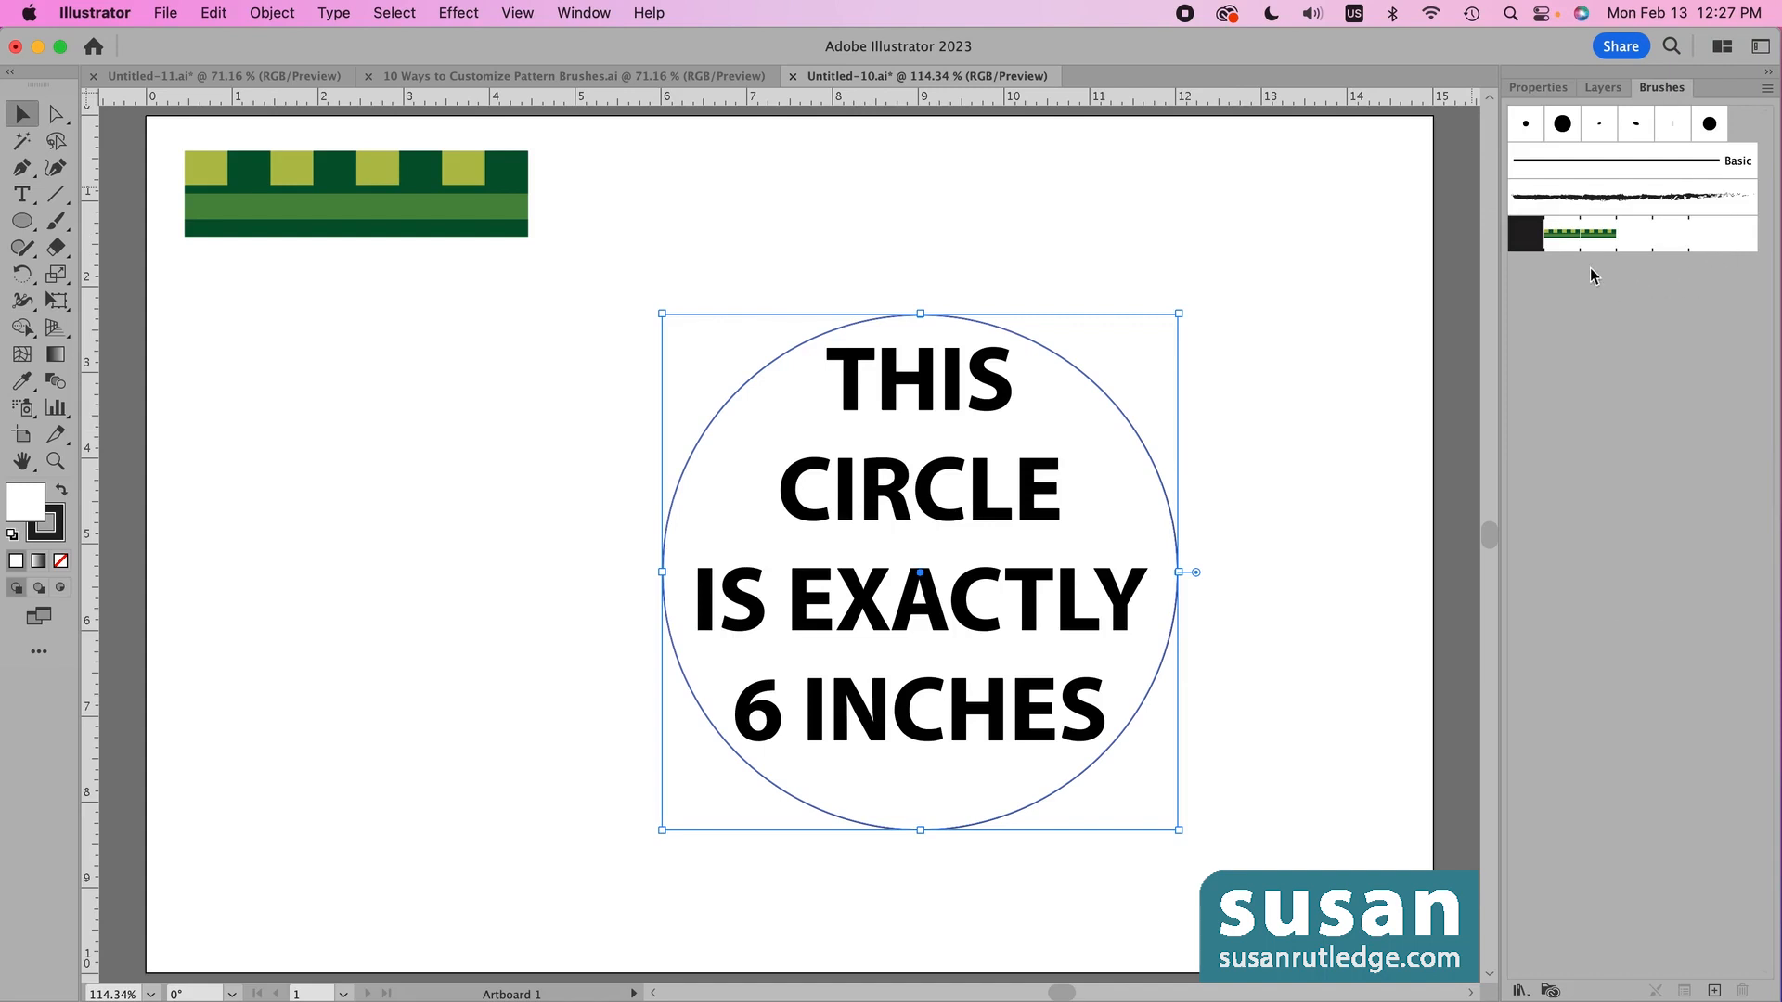
click(1572, 245)
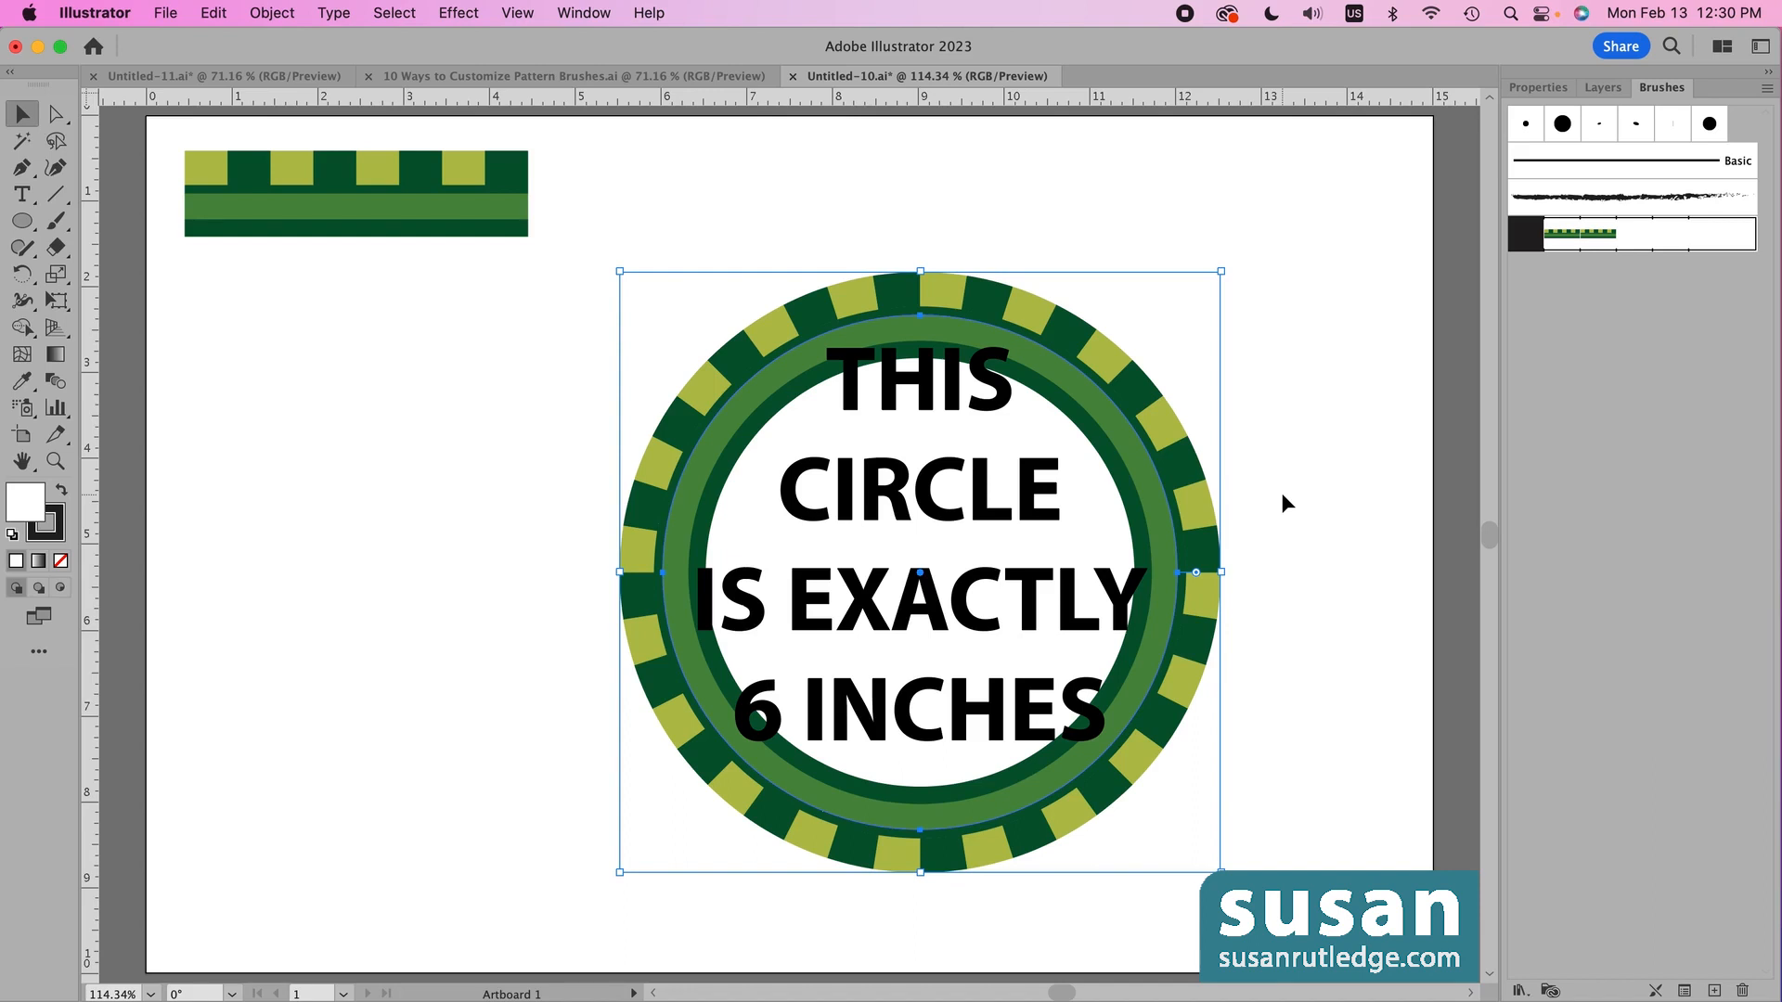
- Move the circle together with its text toward the left
drag(637, 183, 1156, 956)
drag(1151, 687, 687, 668)
click(1104, 557)
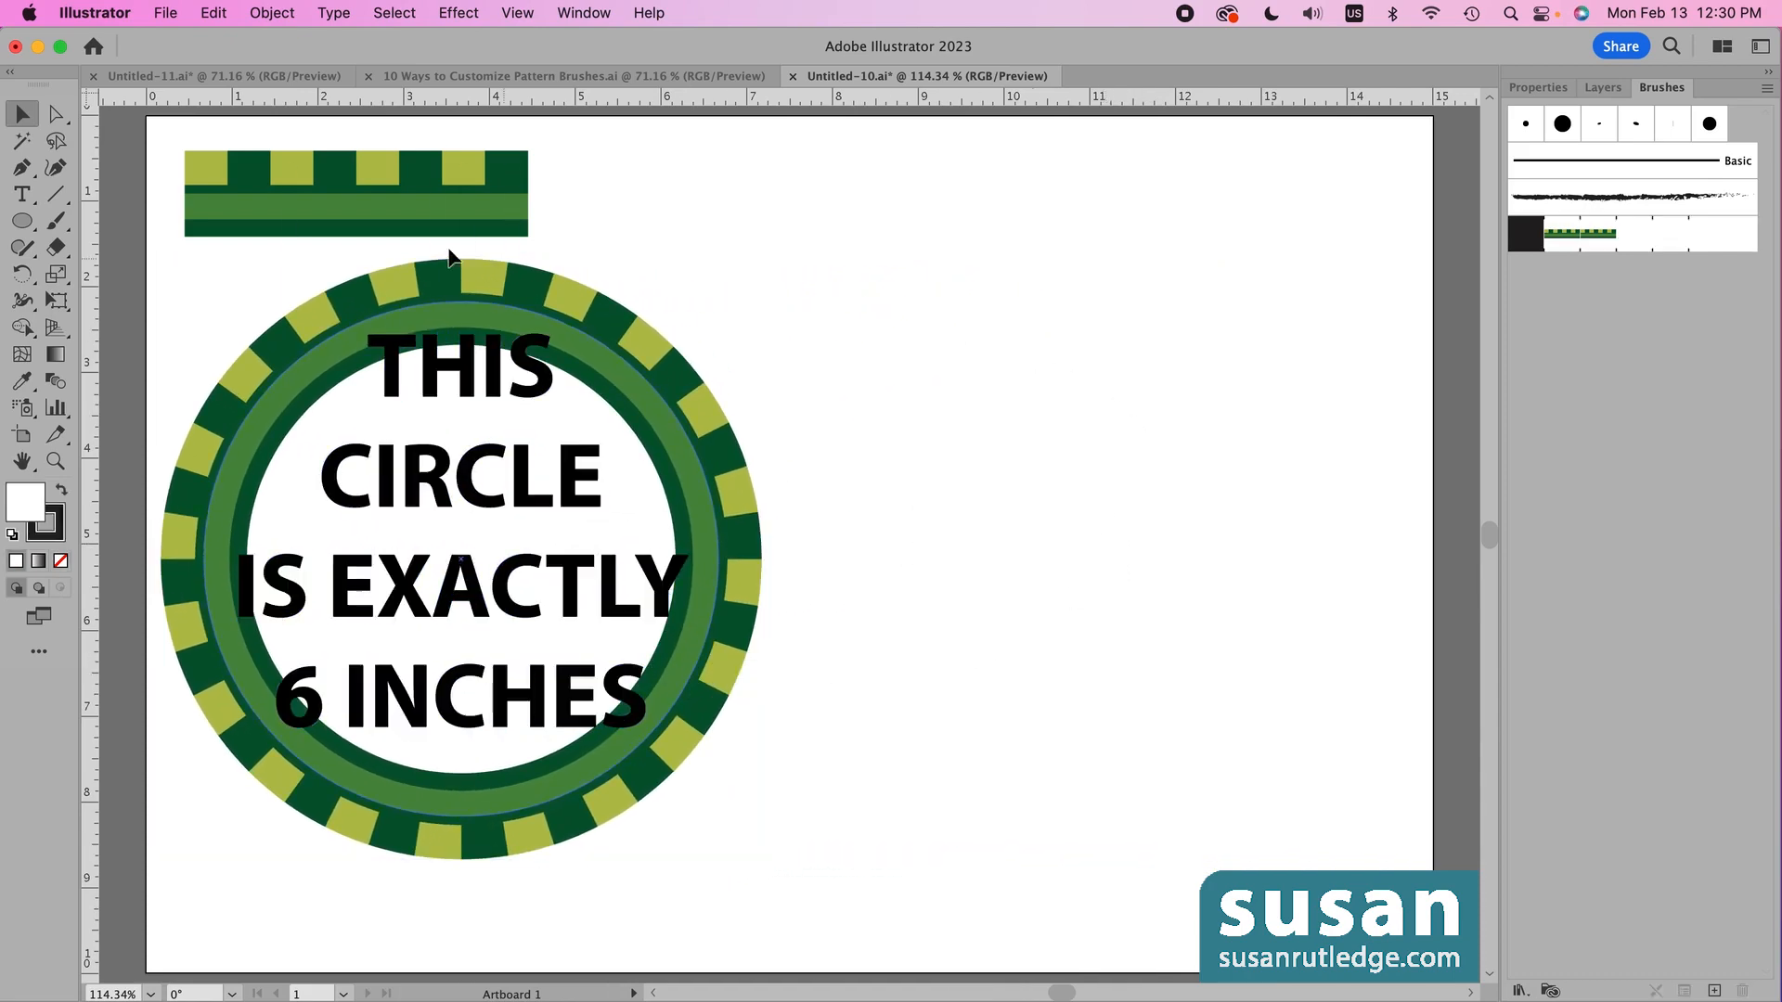
- Copy the green pattern tile to the right, plus a second copy 1 in directly below
click(401, 212)
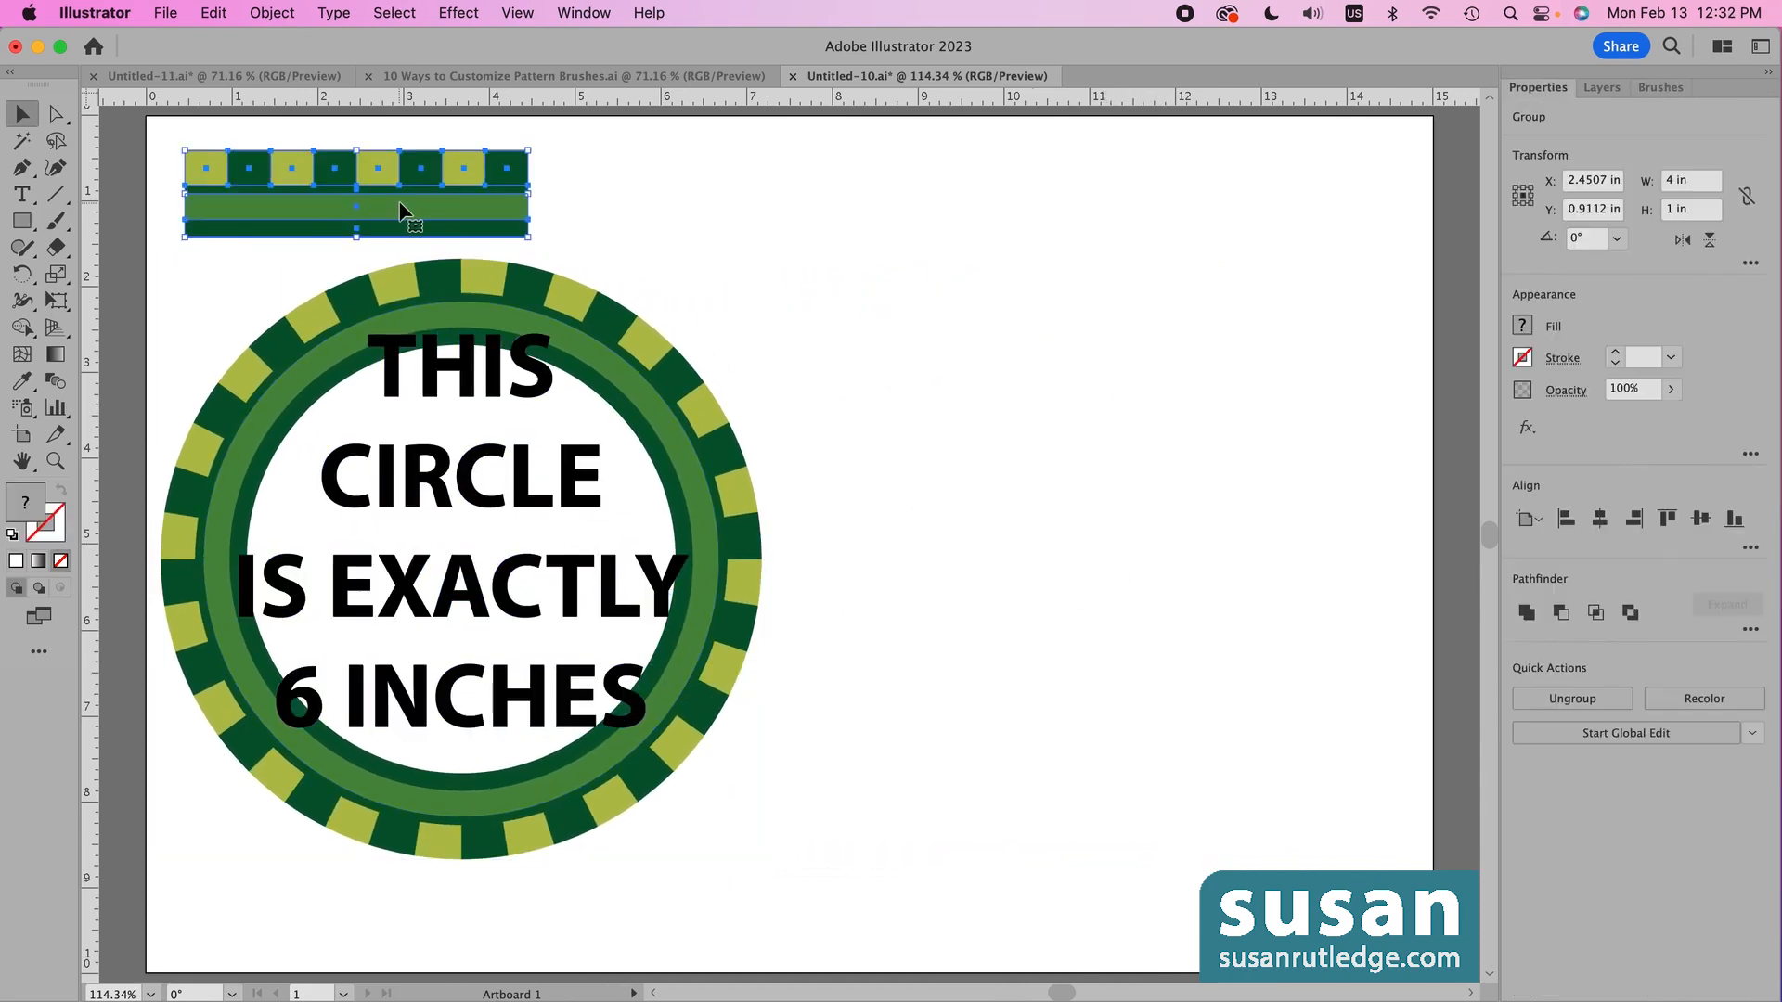
drag(400, 211, 1168, 432)
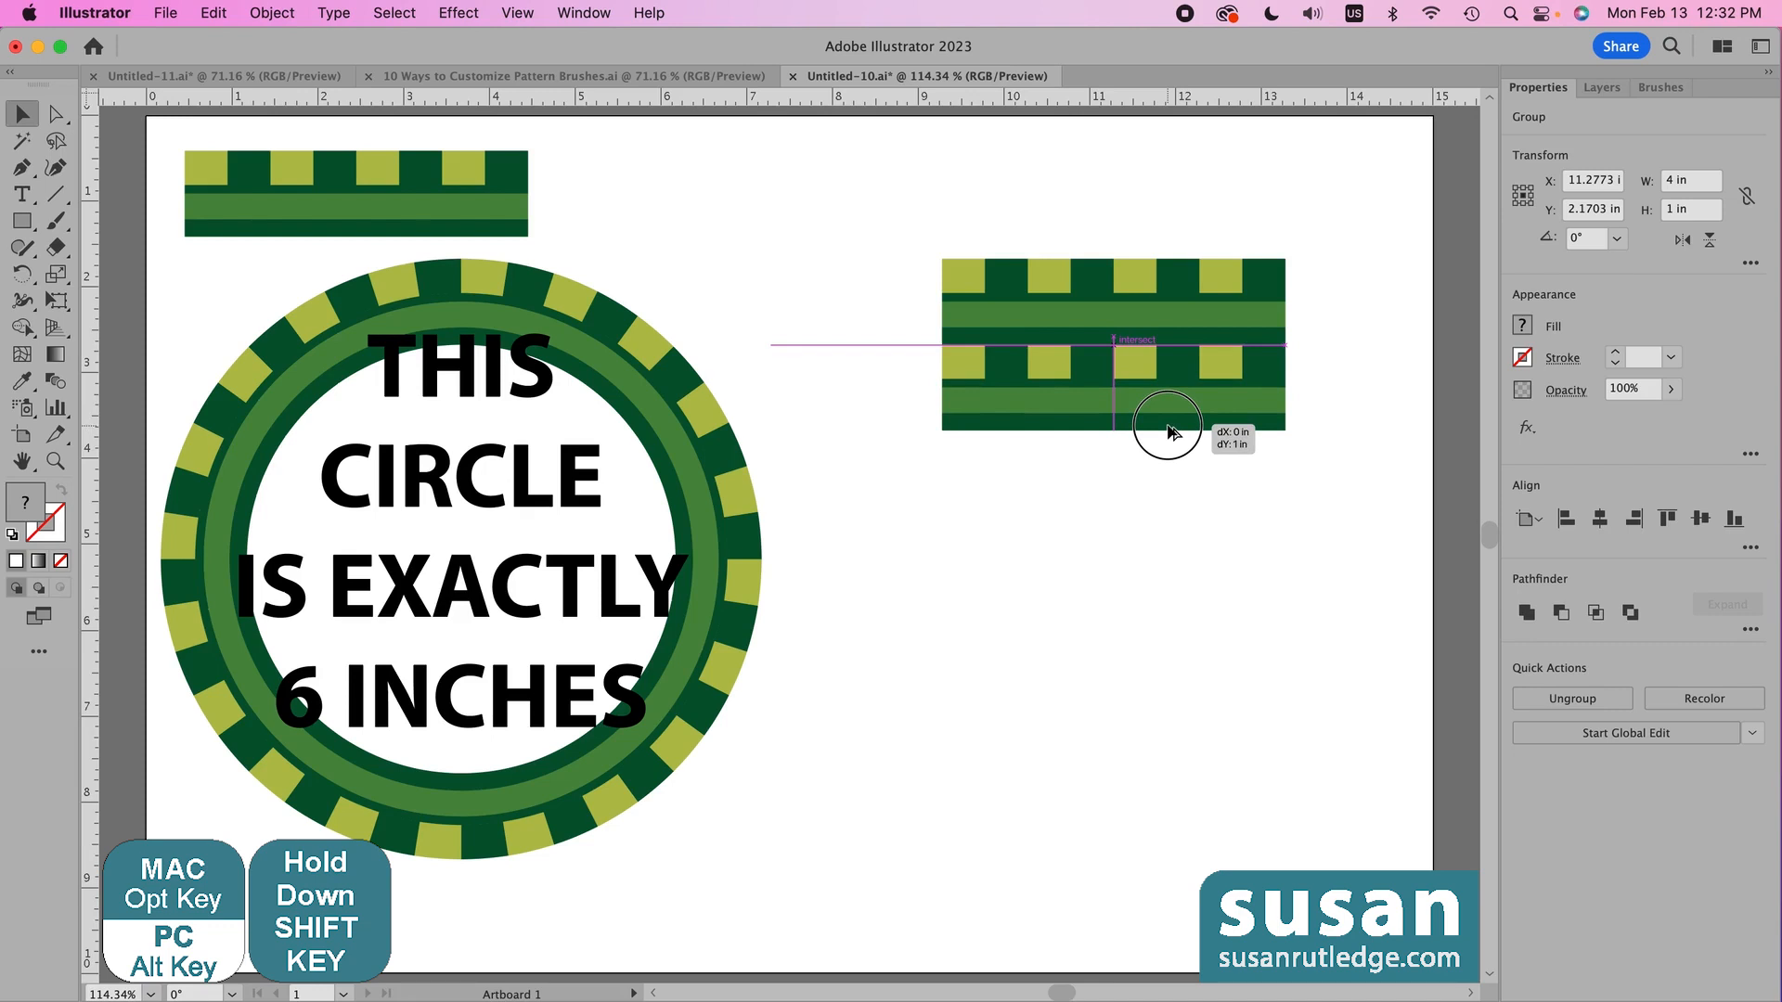
drag(1167, 431, 1167, 432)
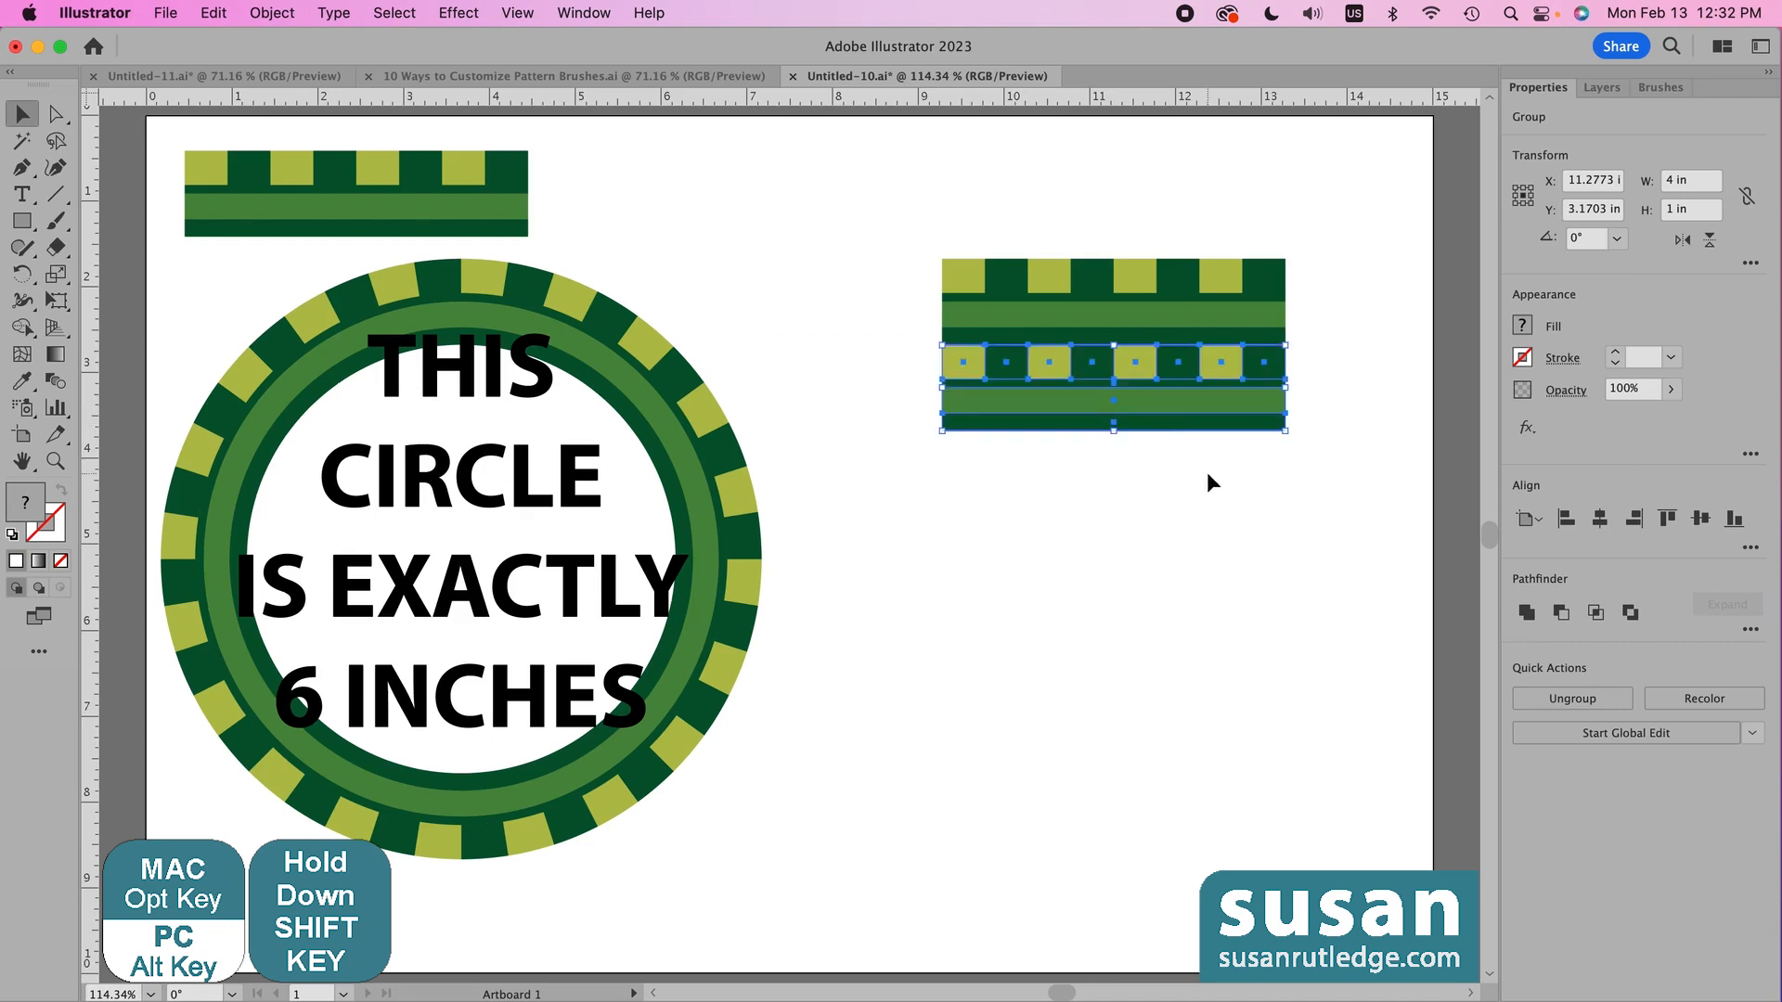
click(1167, 442)
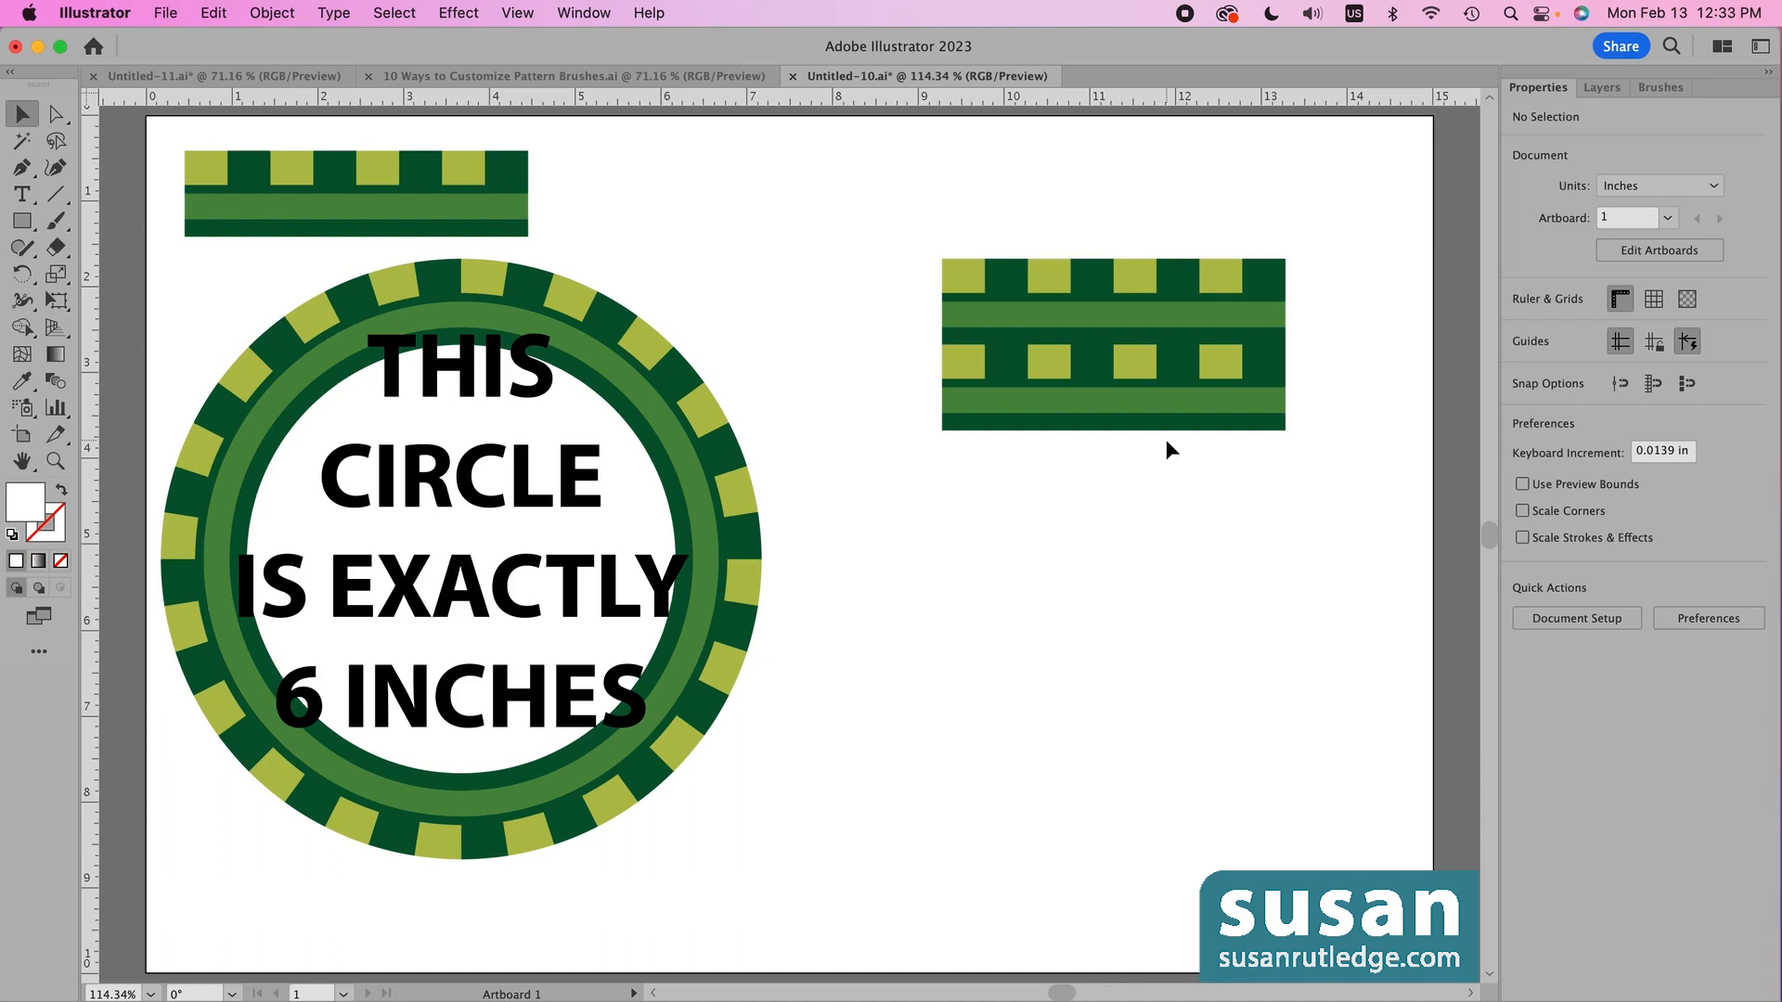
- Draw a no-fill rectangle covering both stacked tiles and send it to the back
key(m)
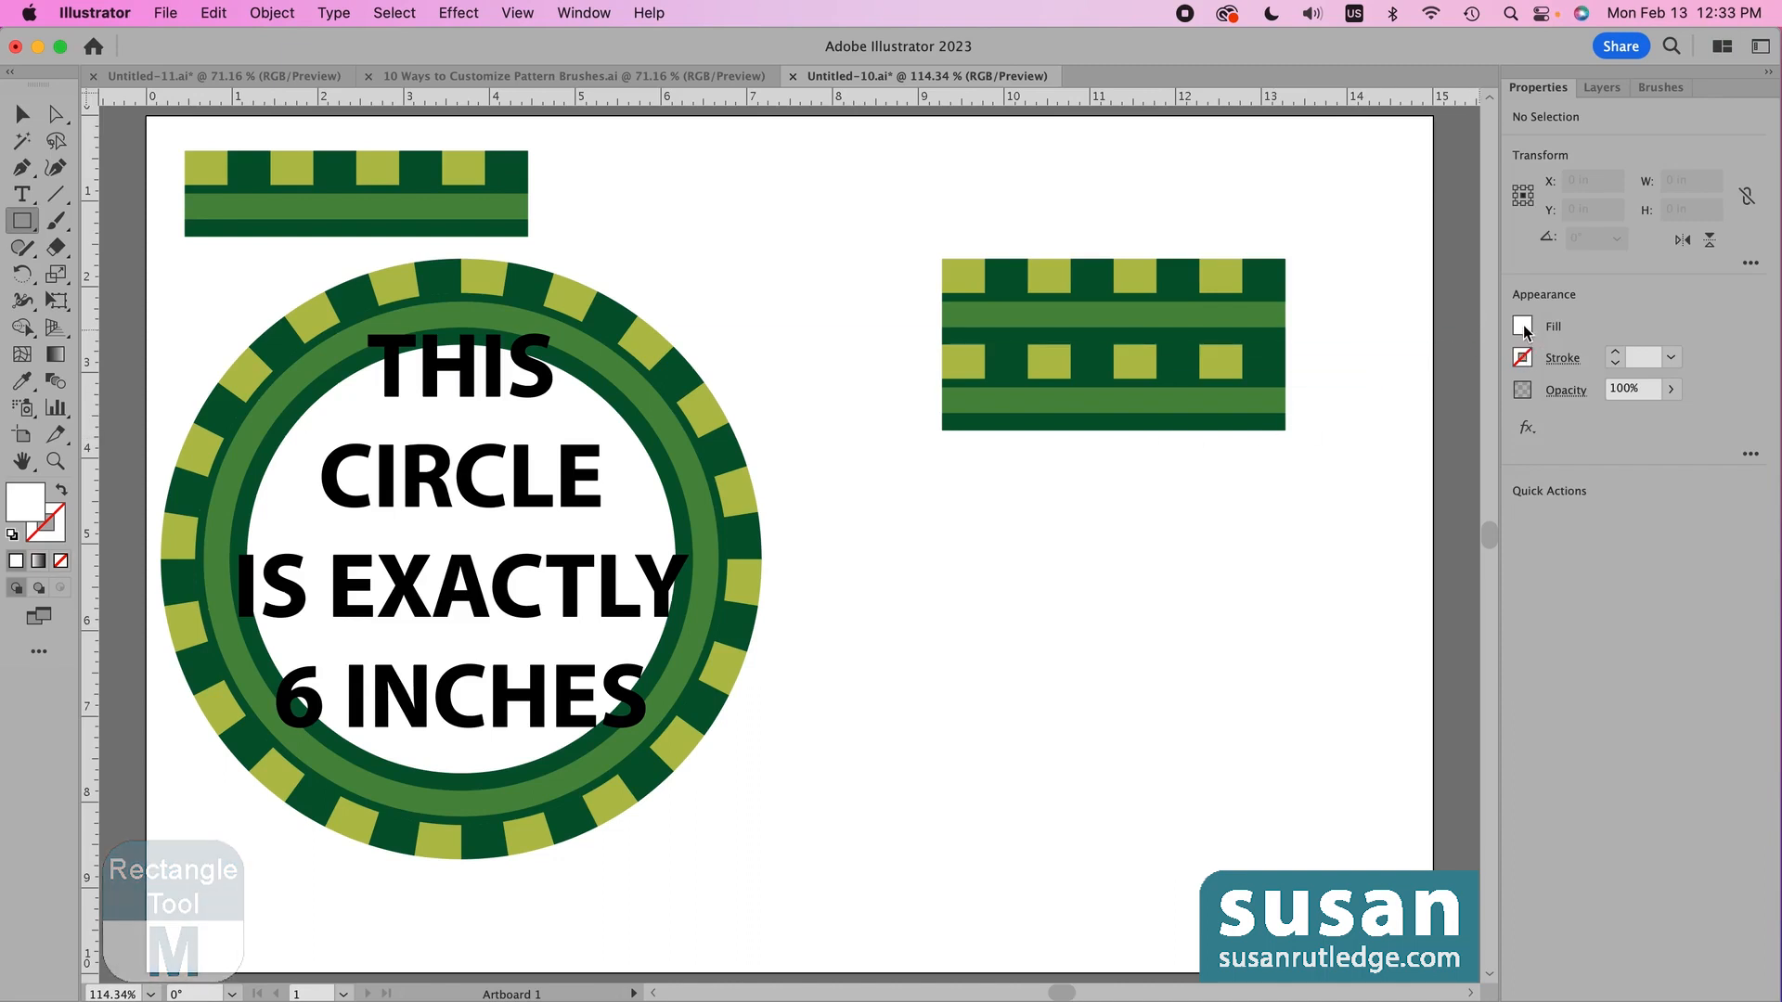
click(1523, 326)
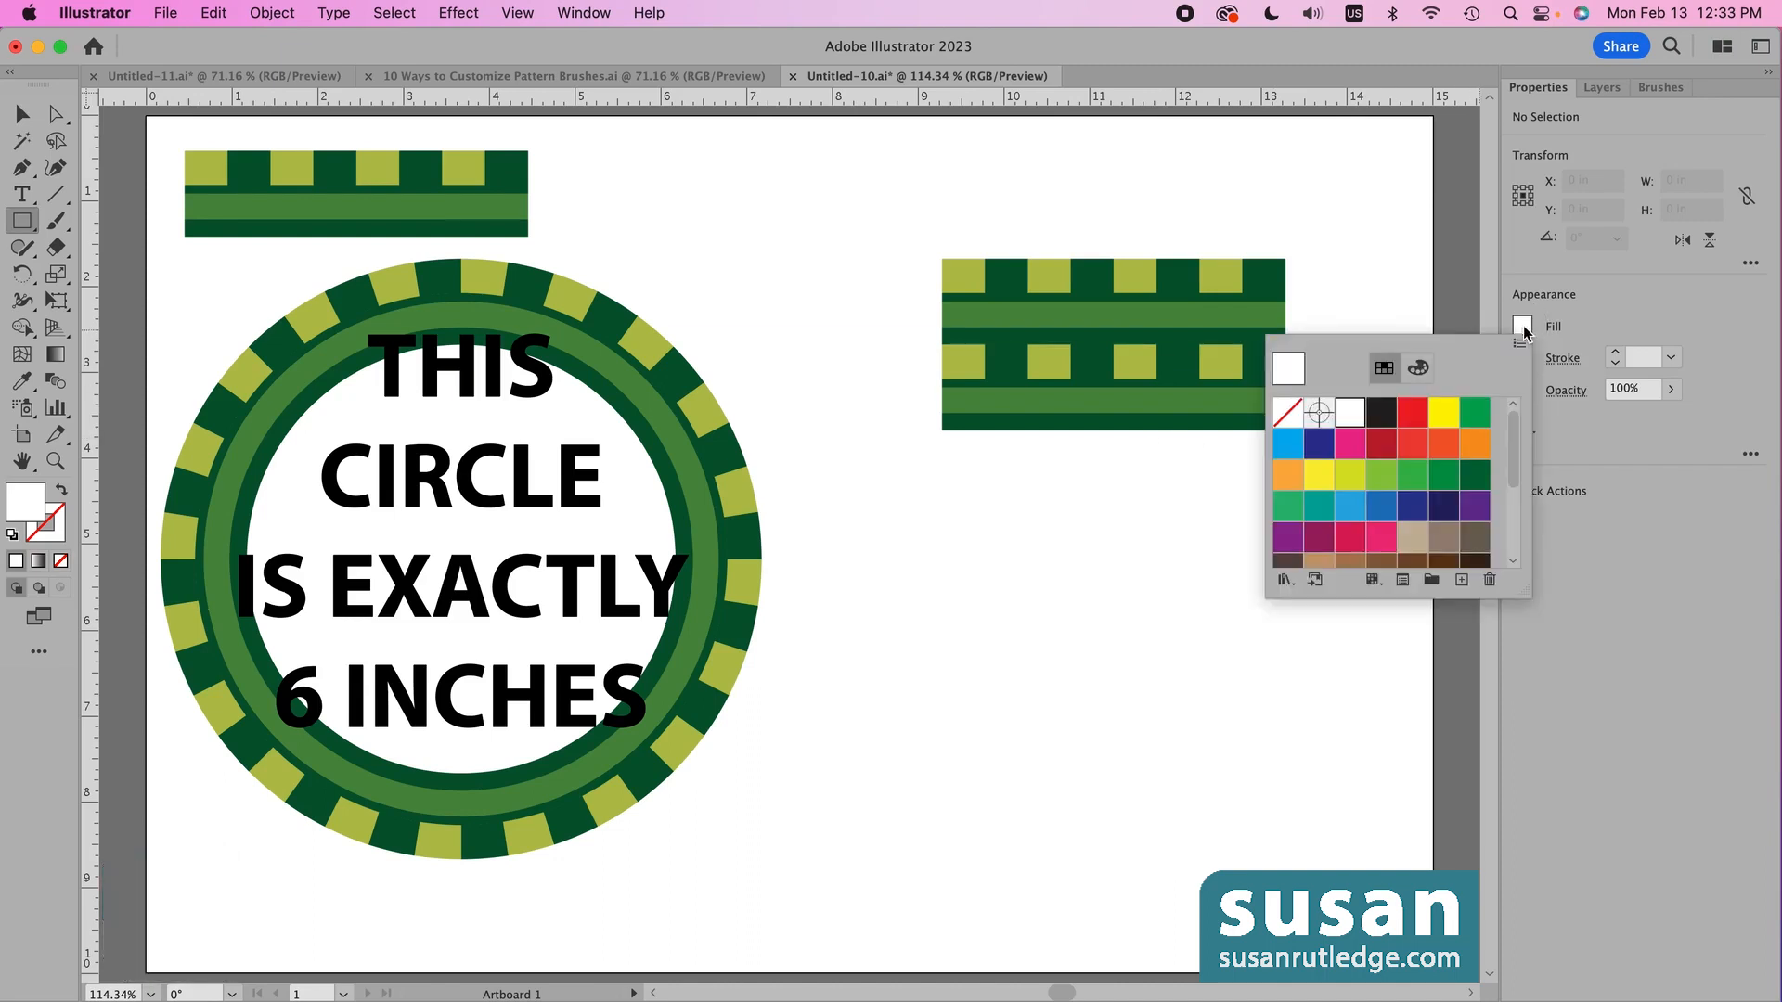
click(1288, 415)
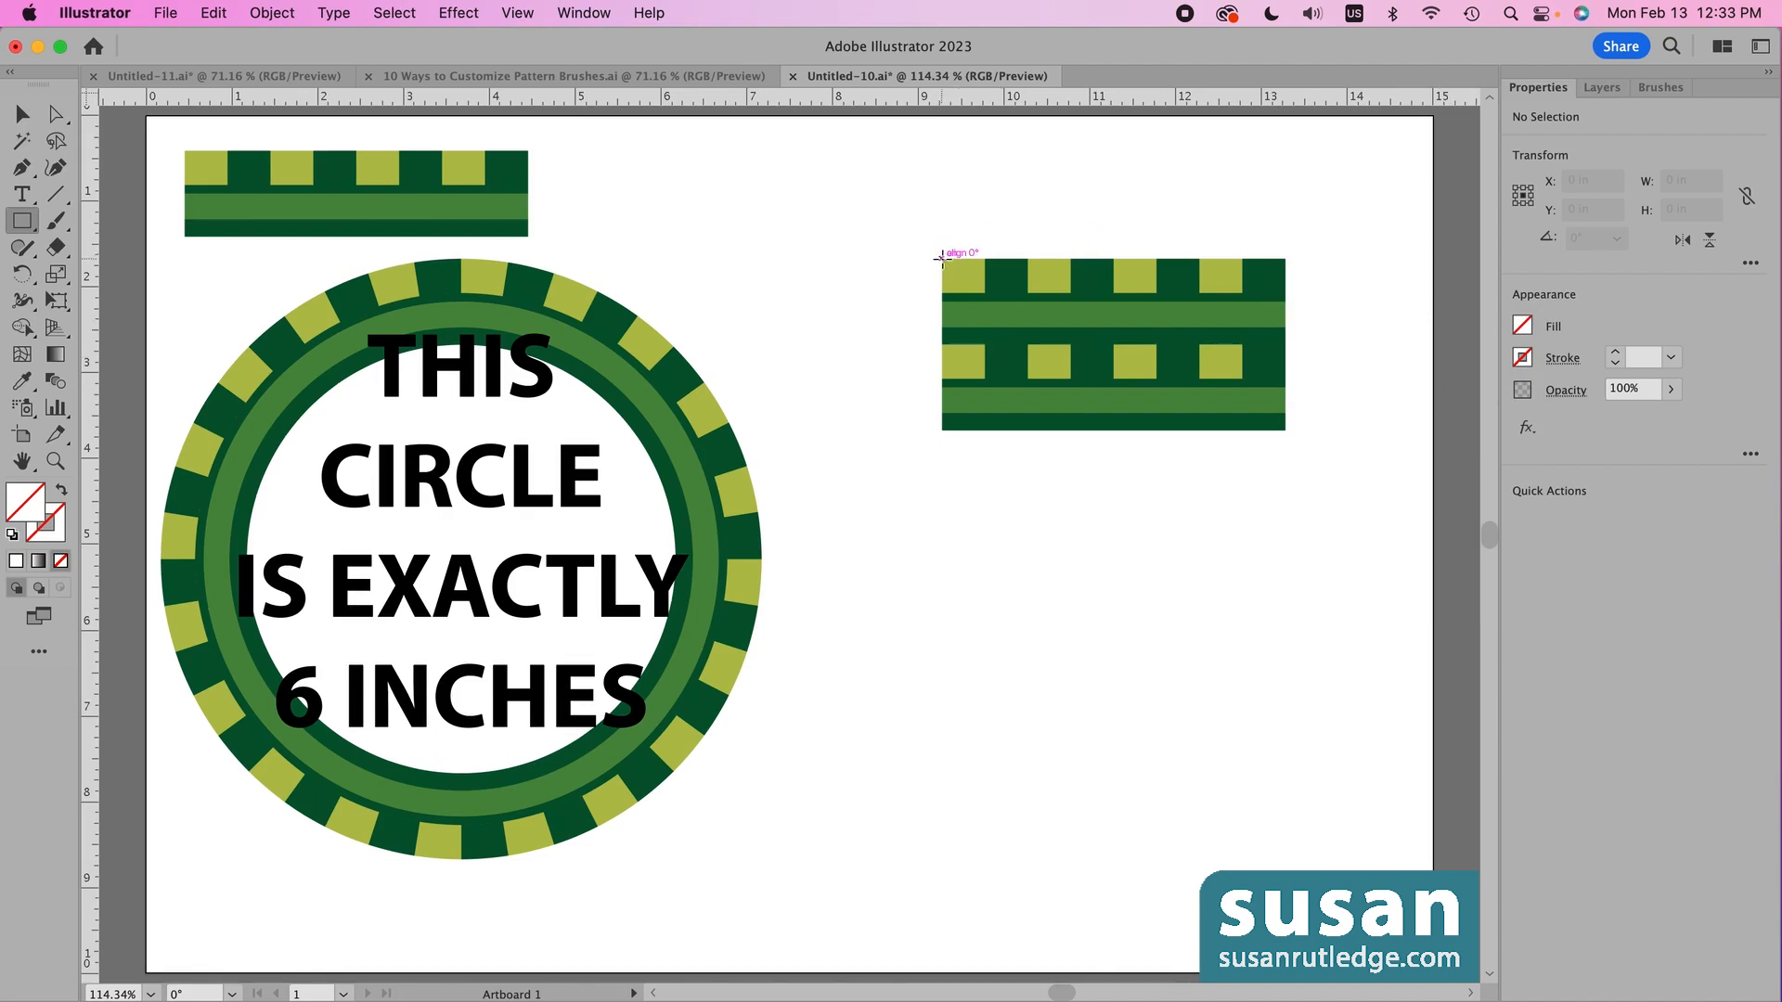
drag(942, 259, 1285, 430)
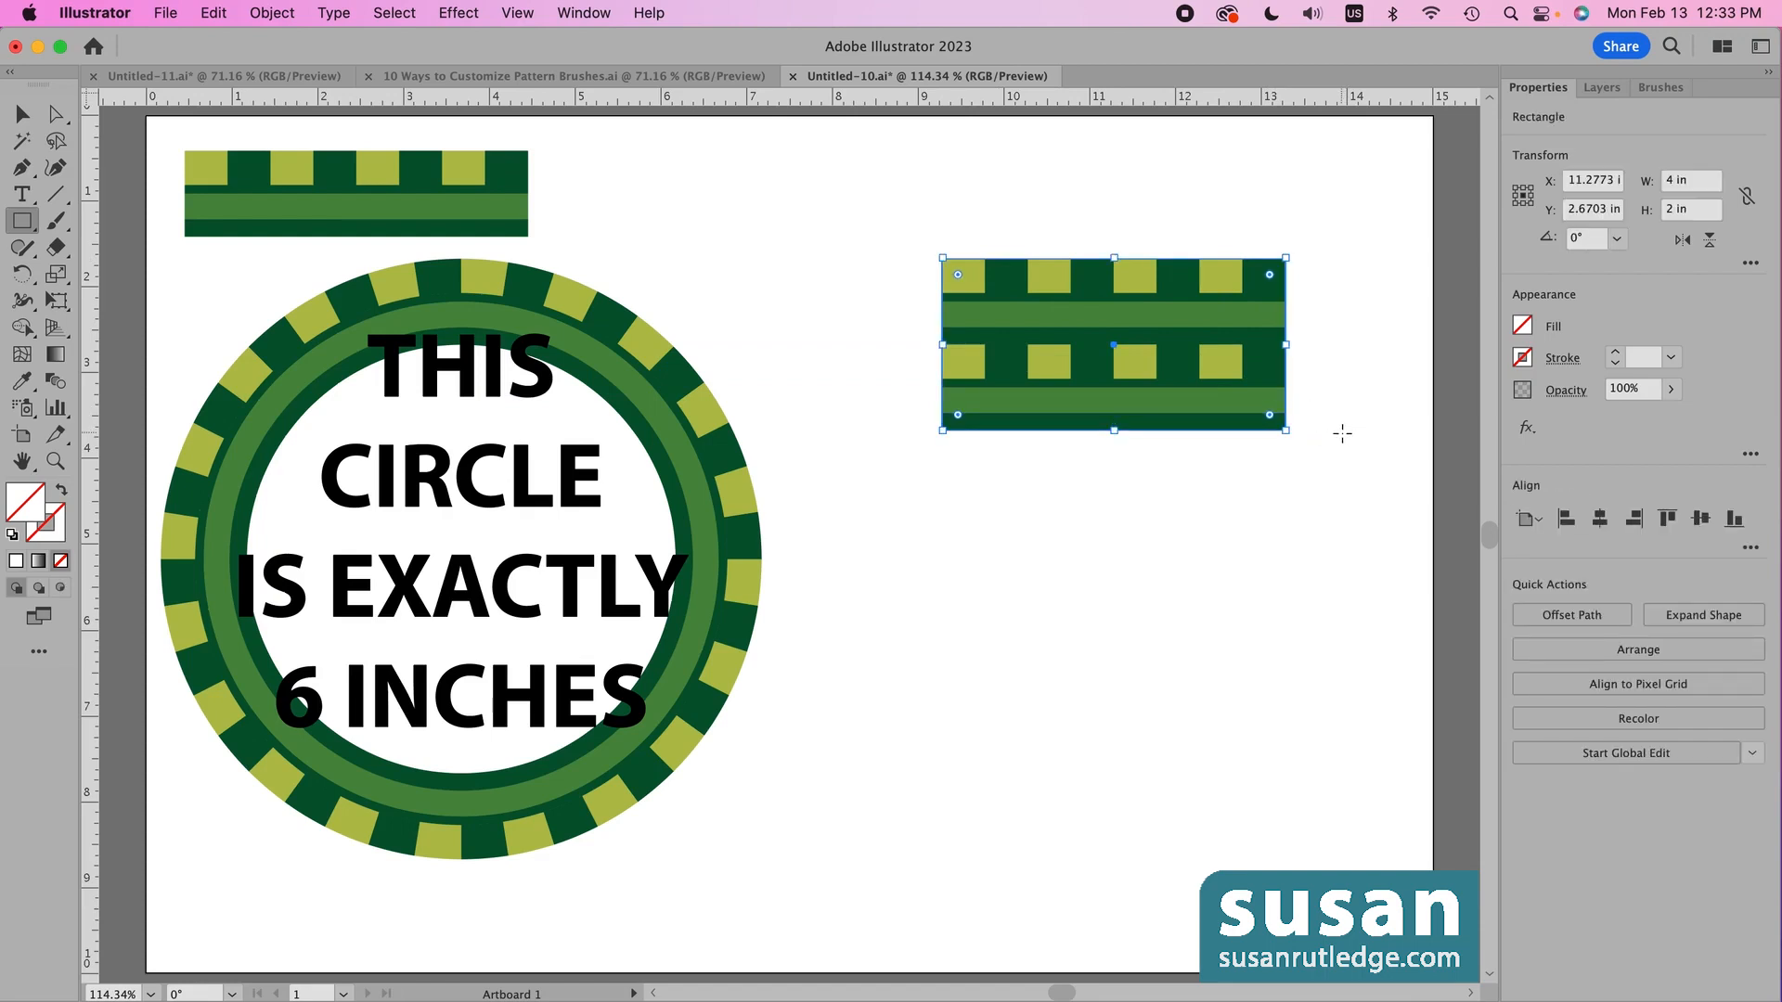
key(shift+super+bracketleft)
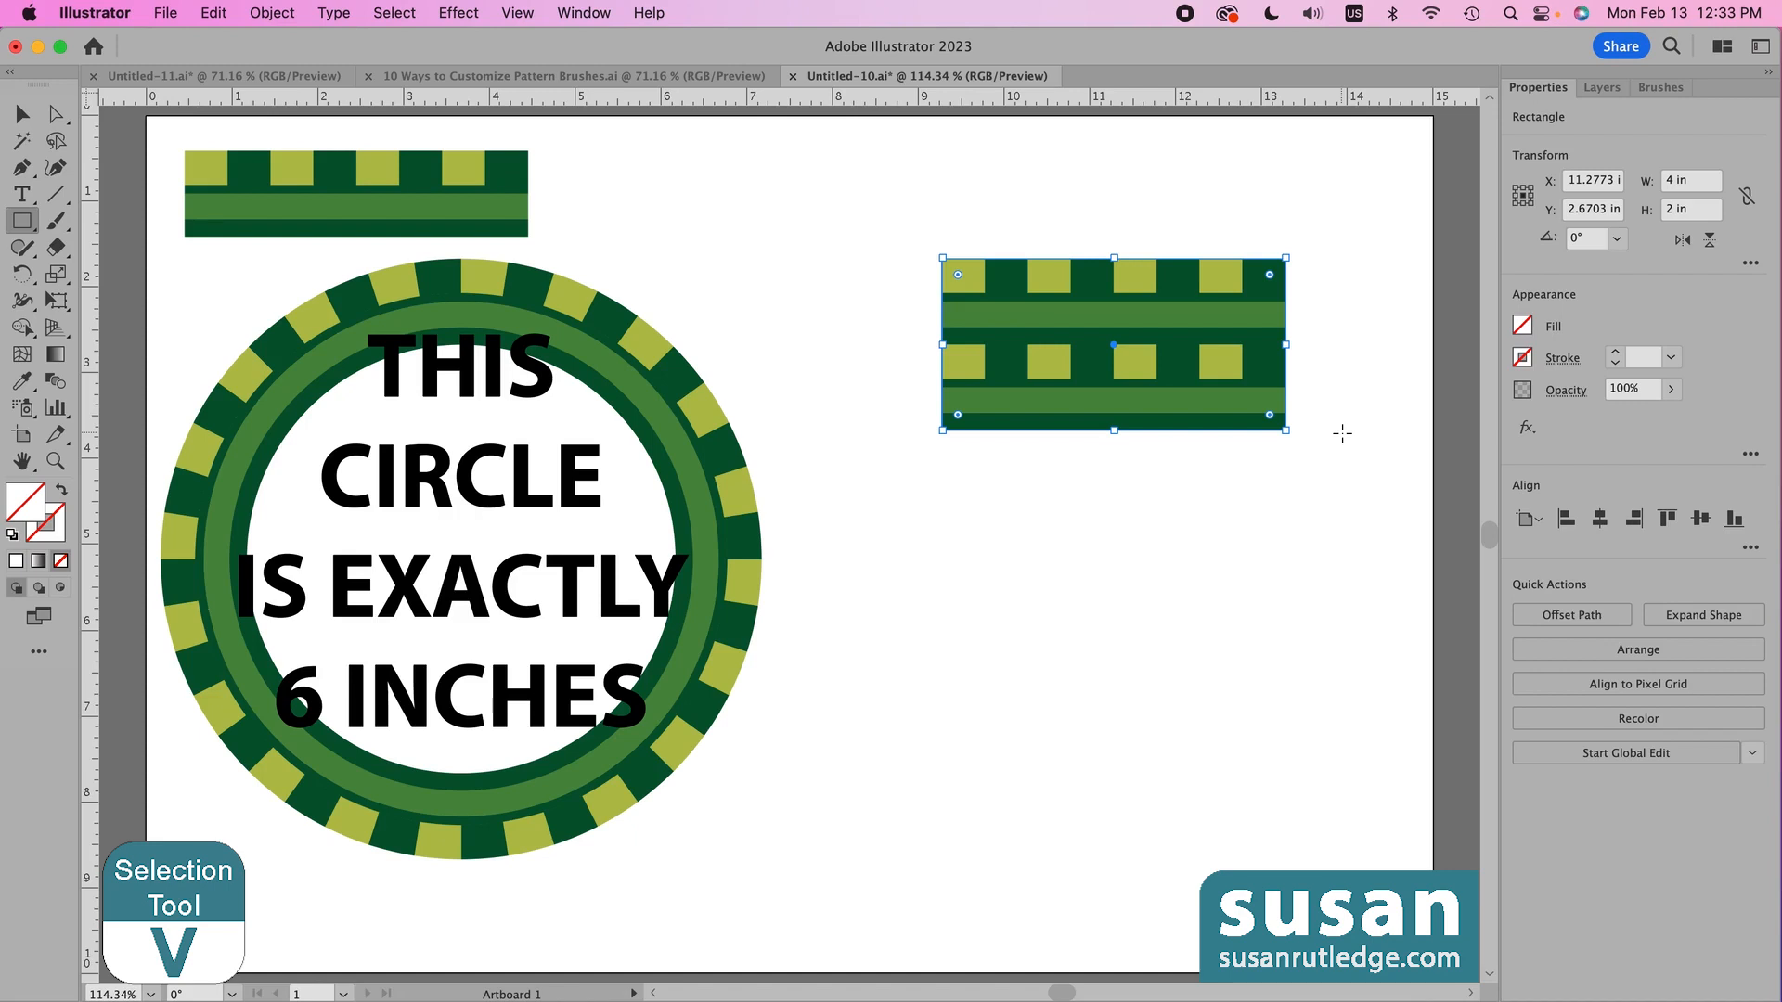
- Delete the lower duplicate tile
key(v)
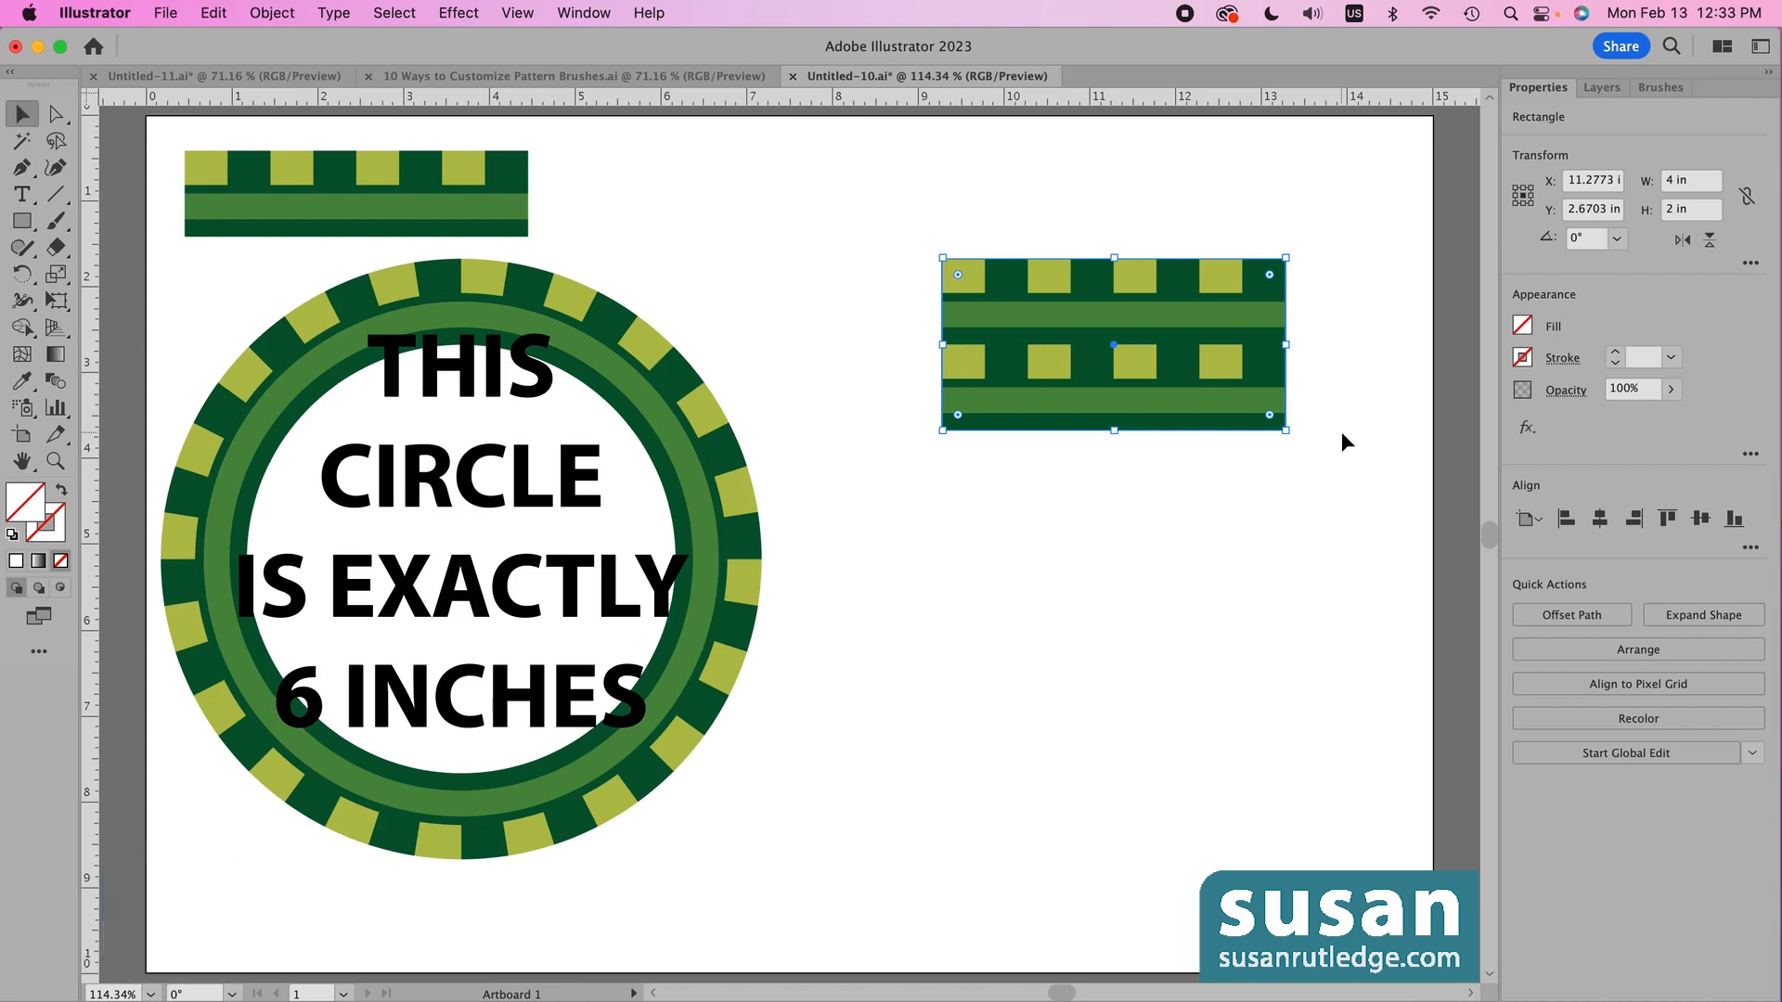
click(1176, 405)
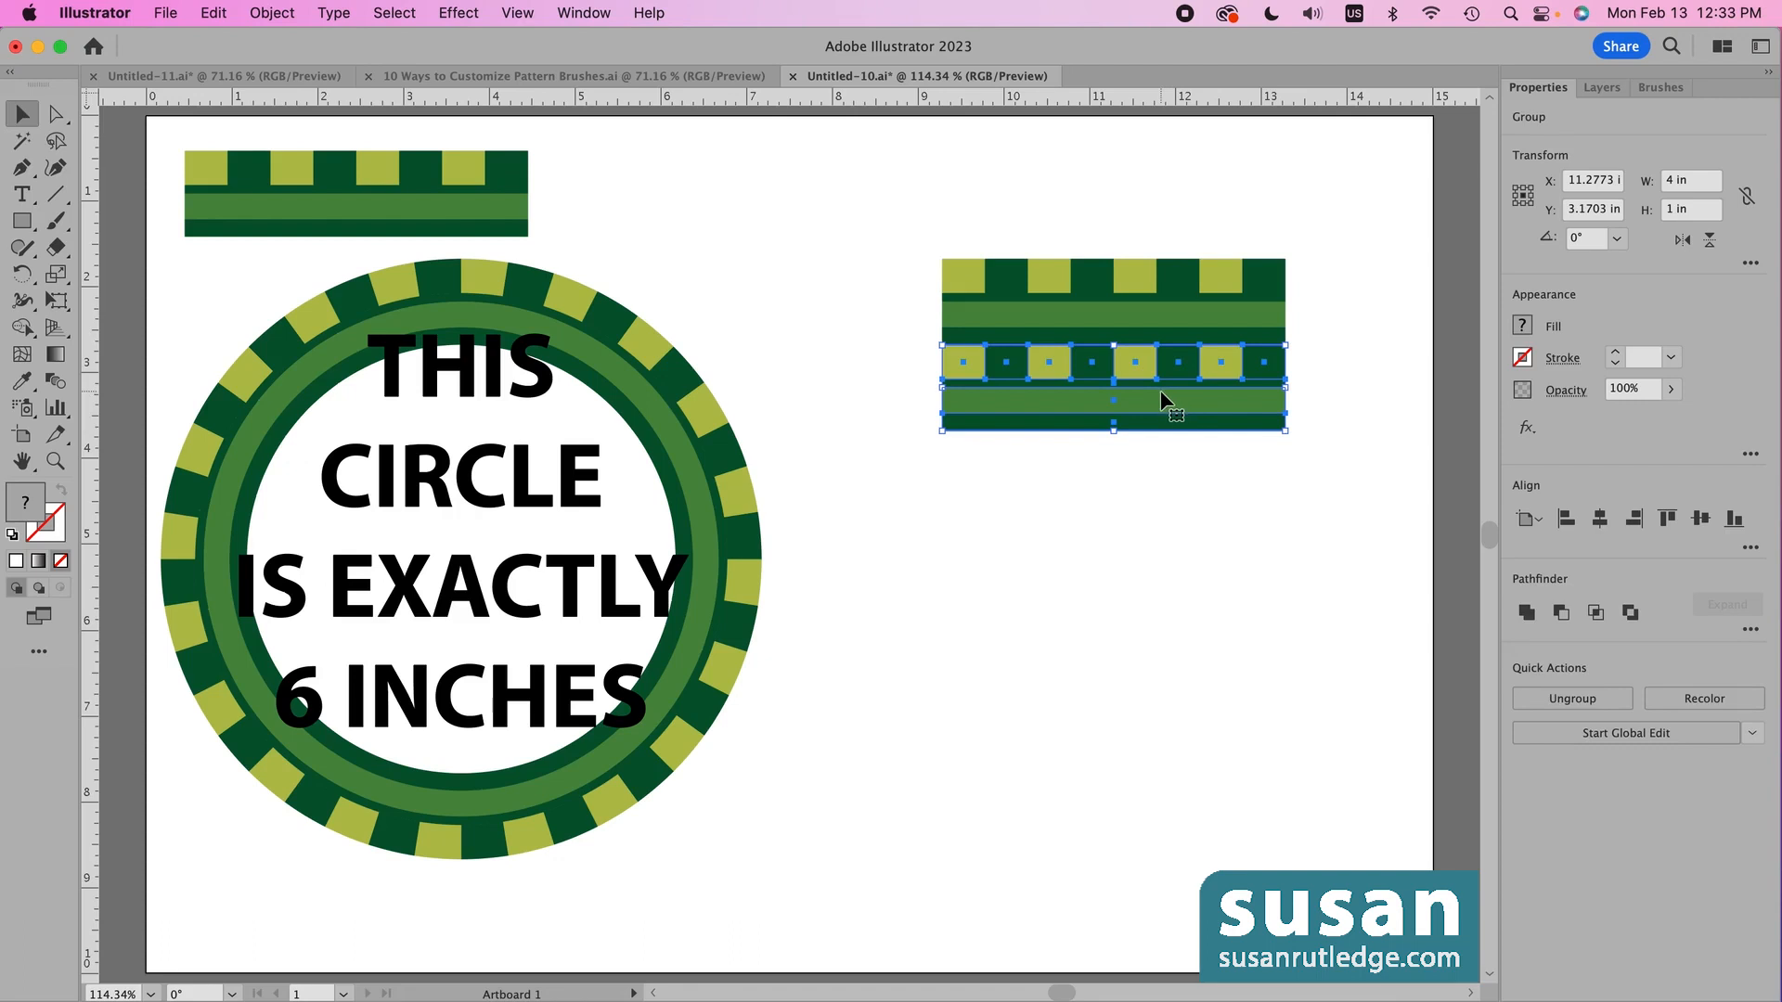
key(Delete)
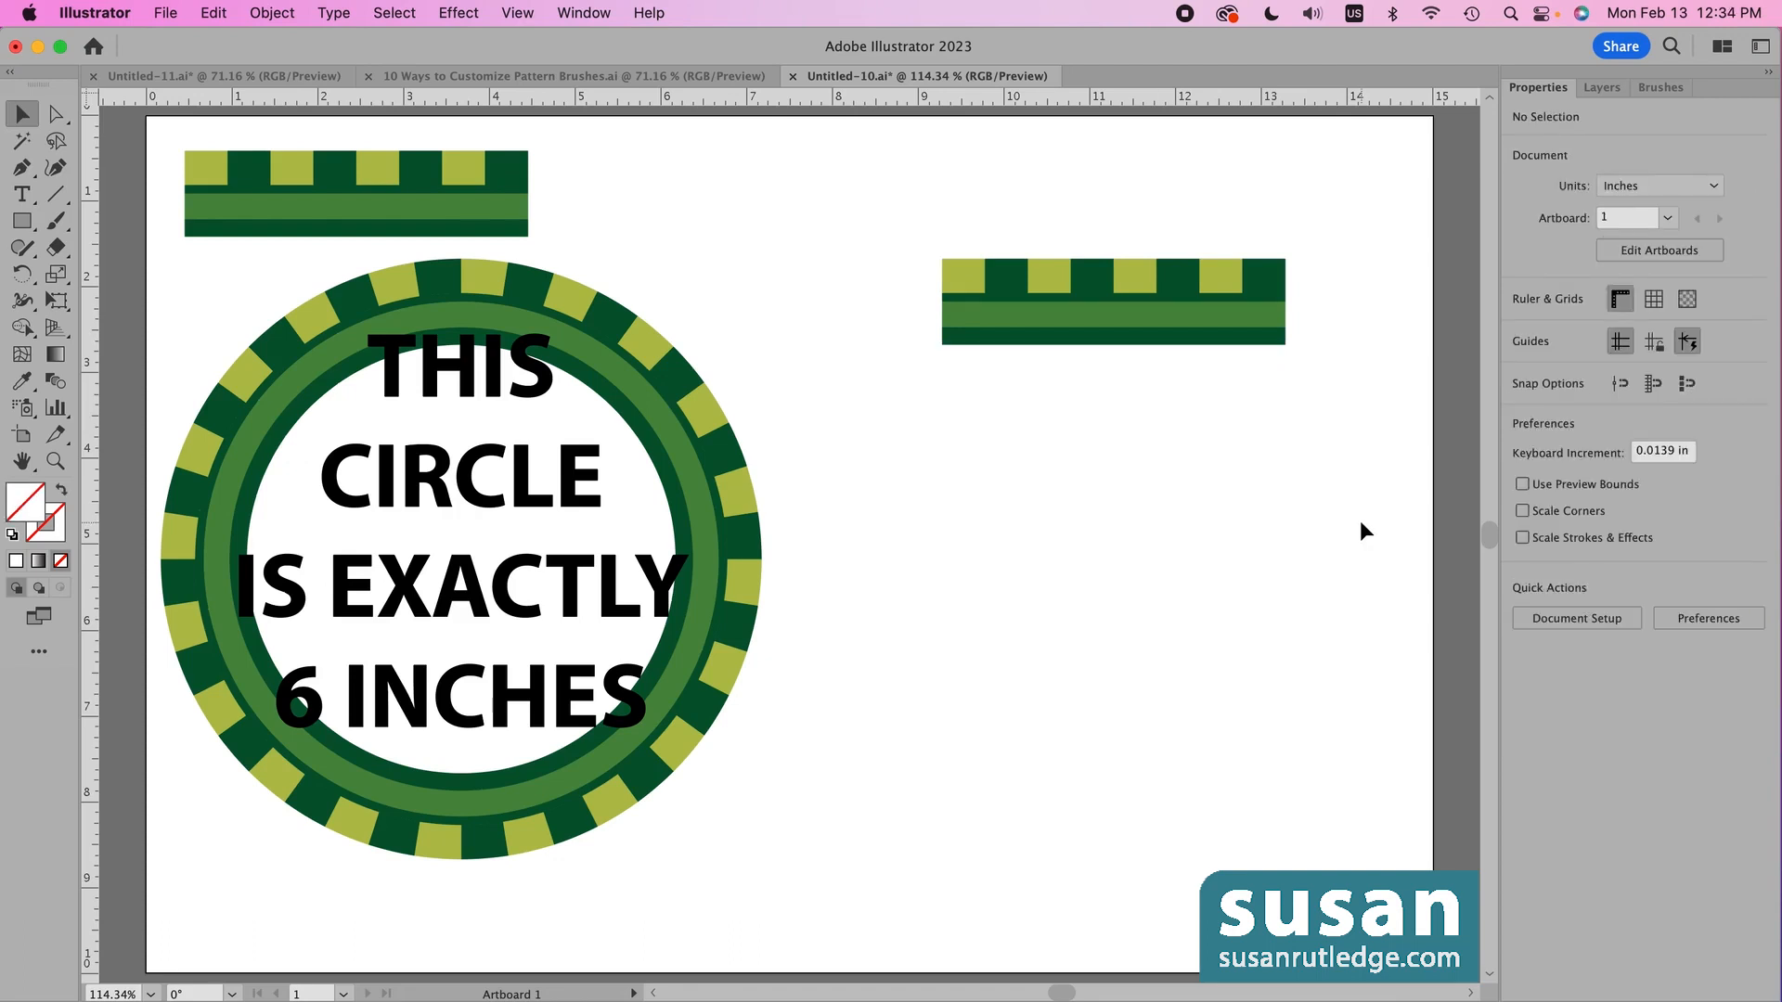
- Select the tile with its backing rectangle and save it as pattern brush 'Green Brush 2'
drag(885, 209, 1361, 475)
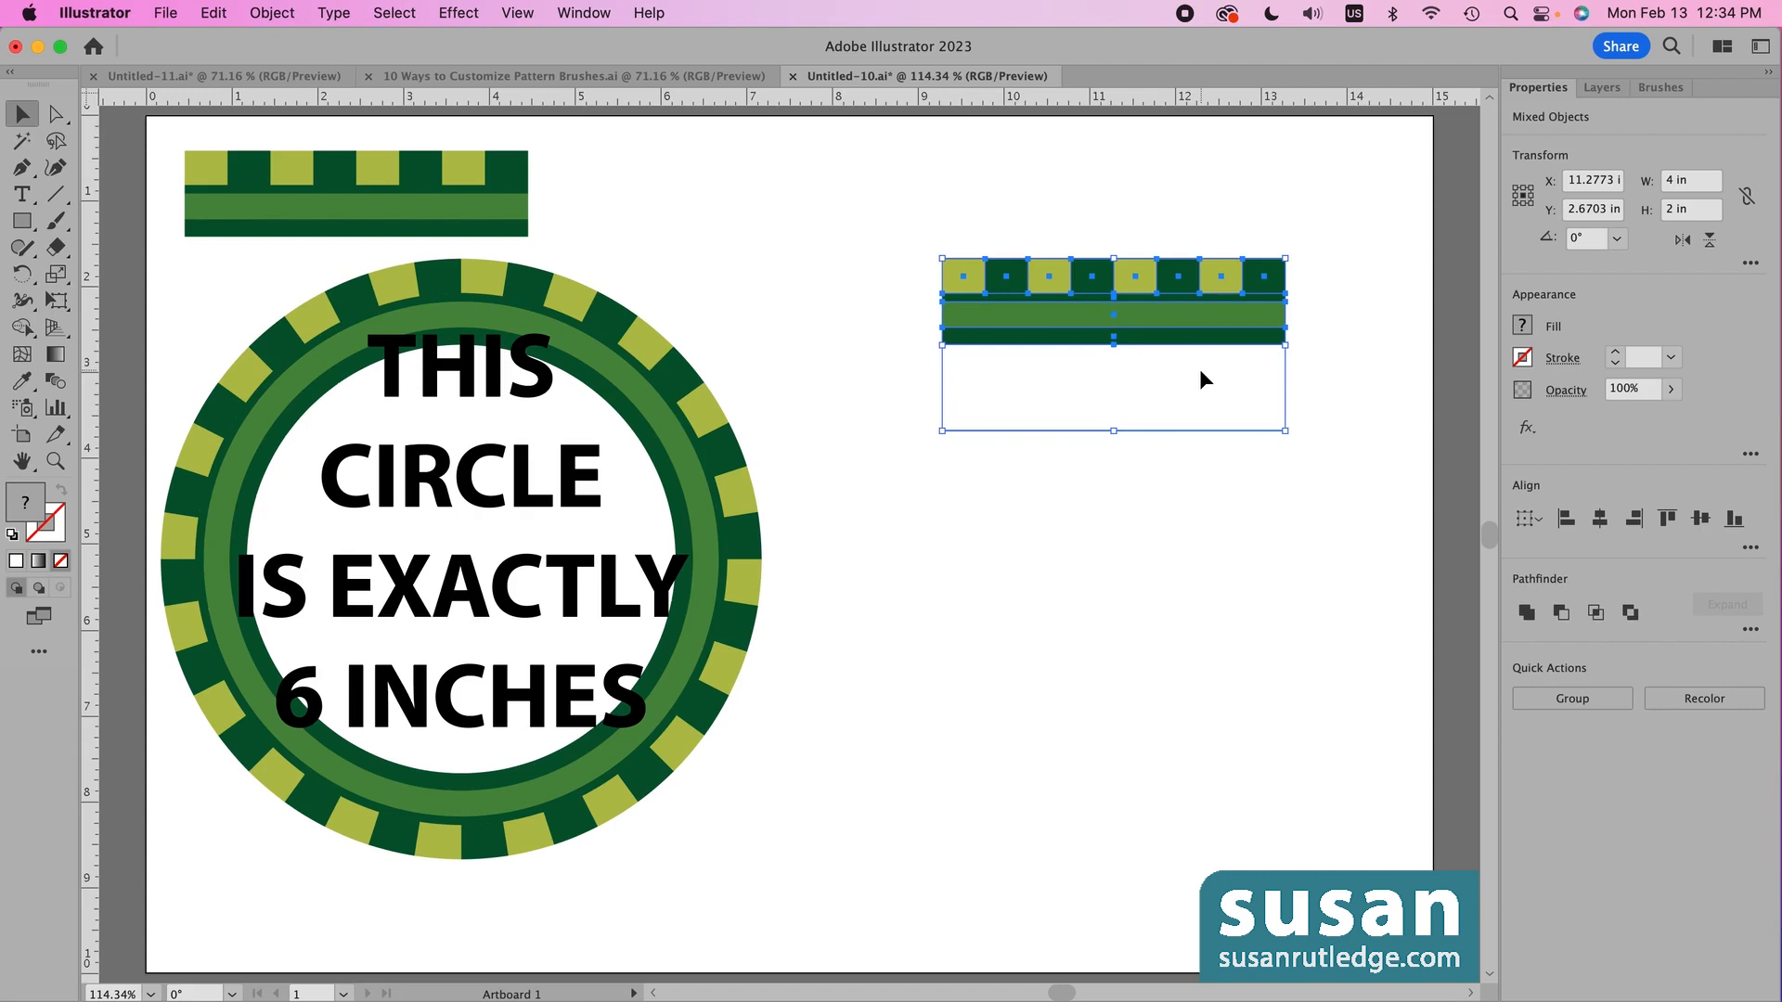
click(1661, 87)
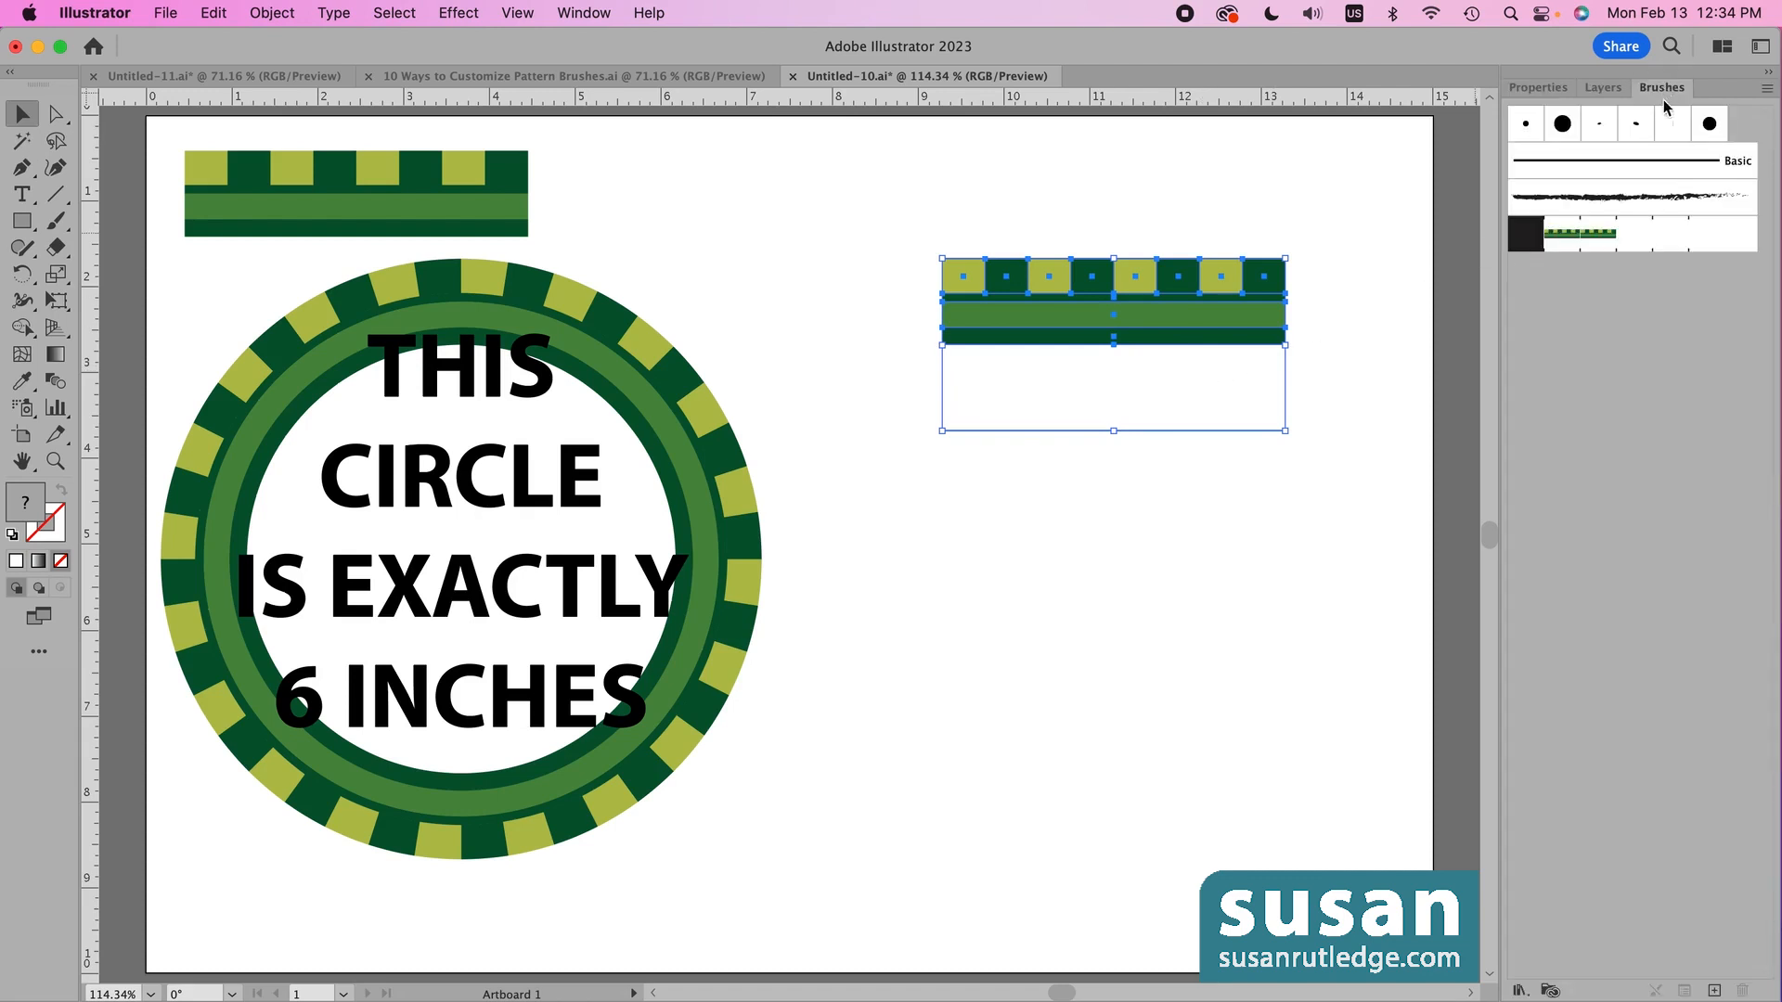
click(1714, 990)
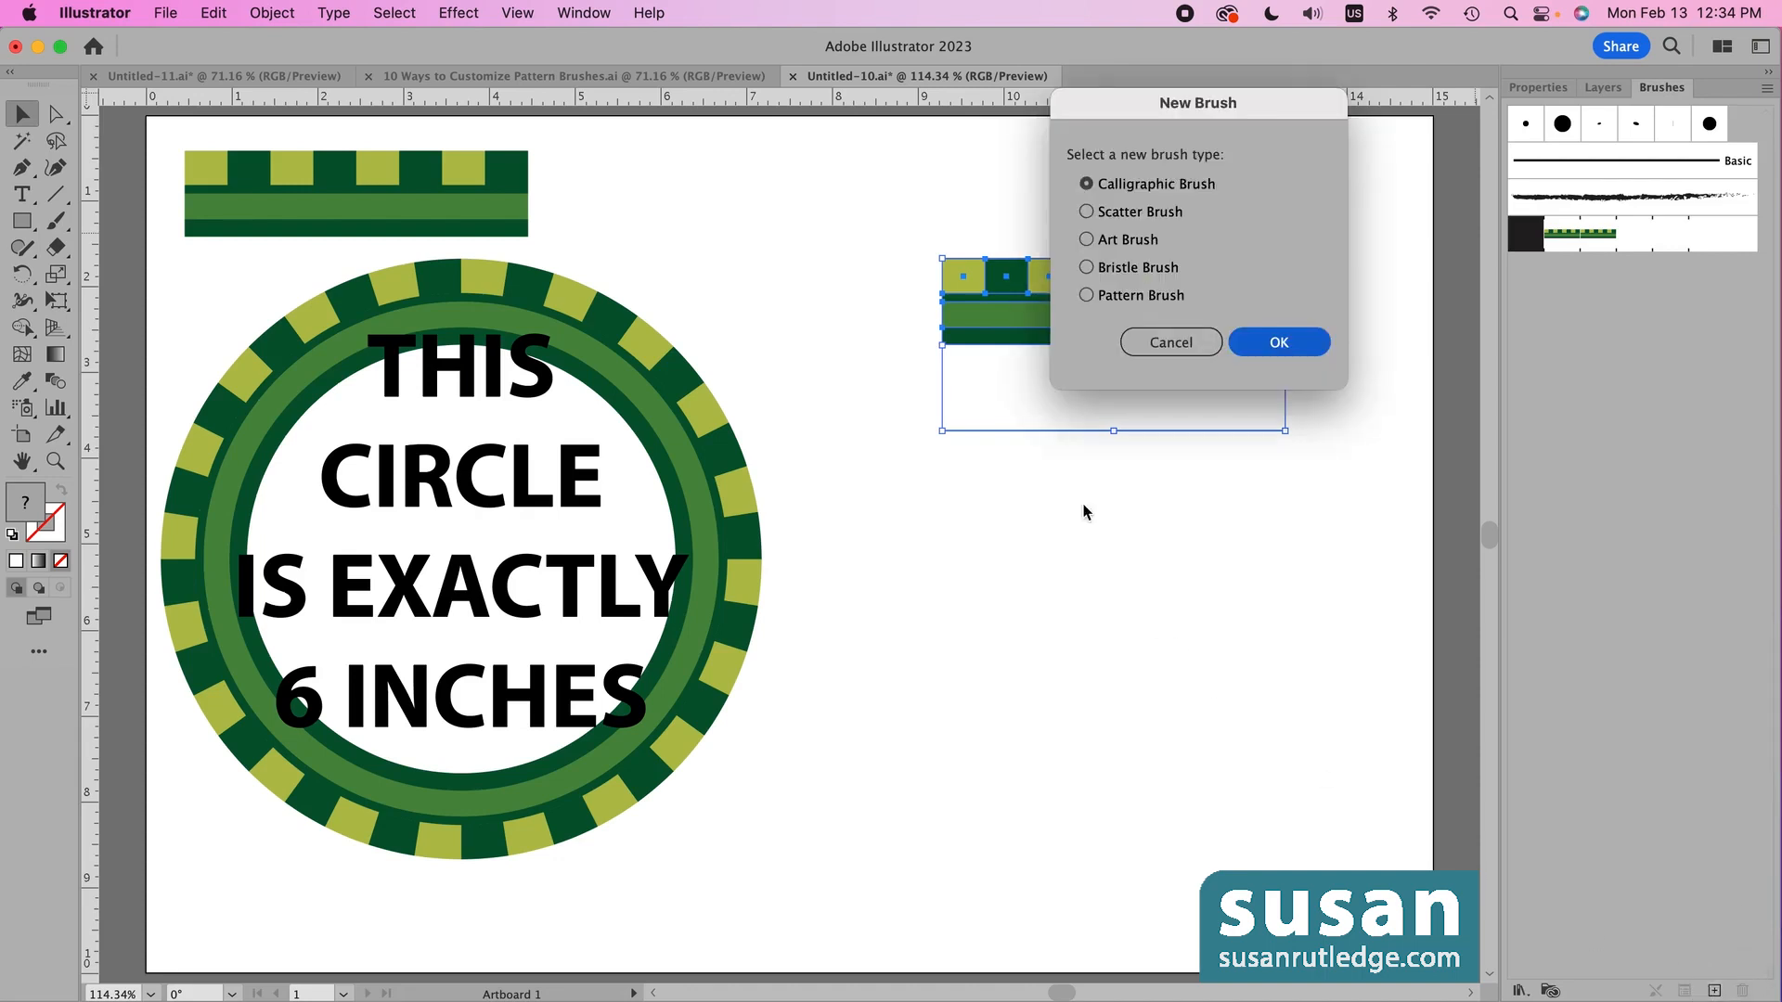
click(1087, 296)
click(1279, 343)
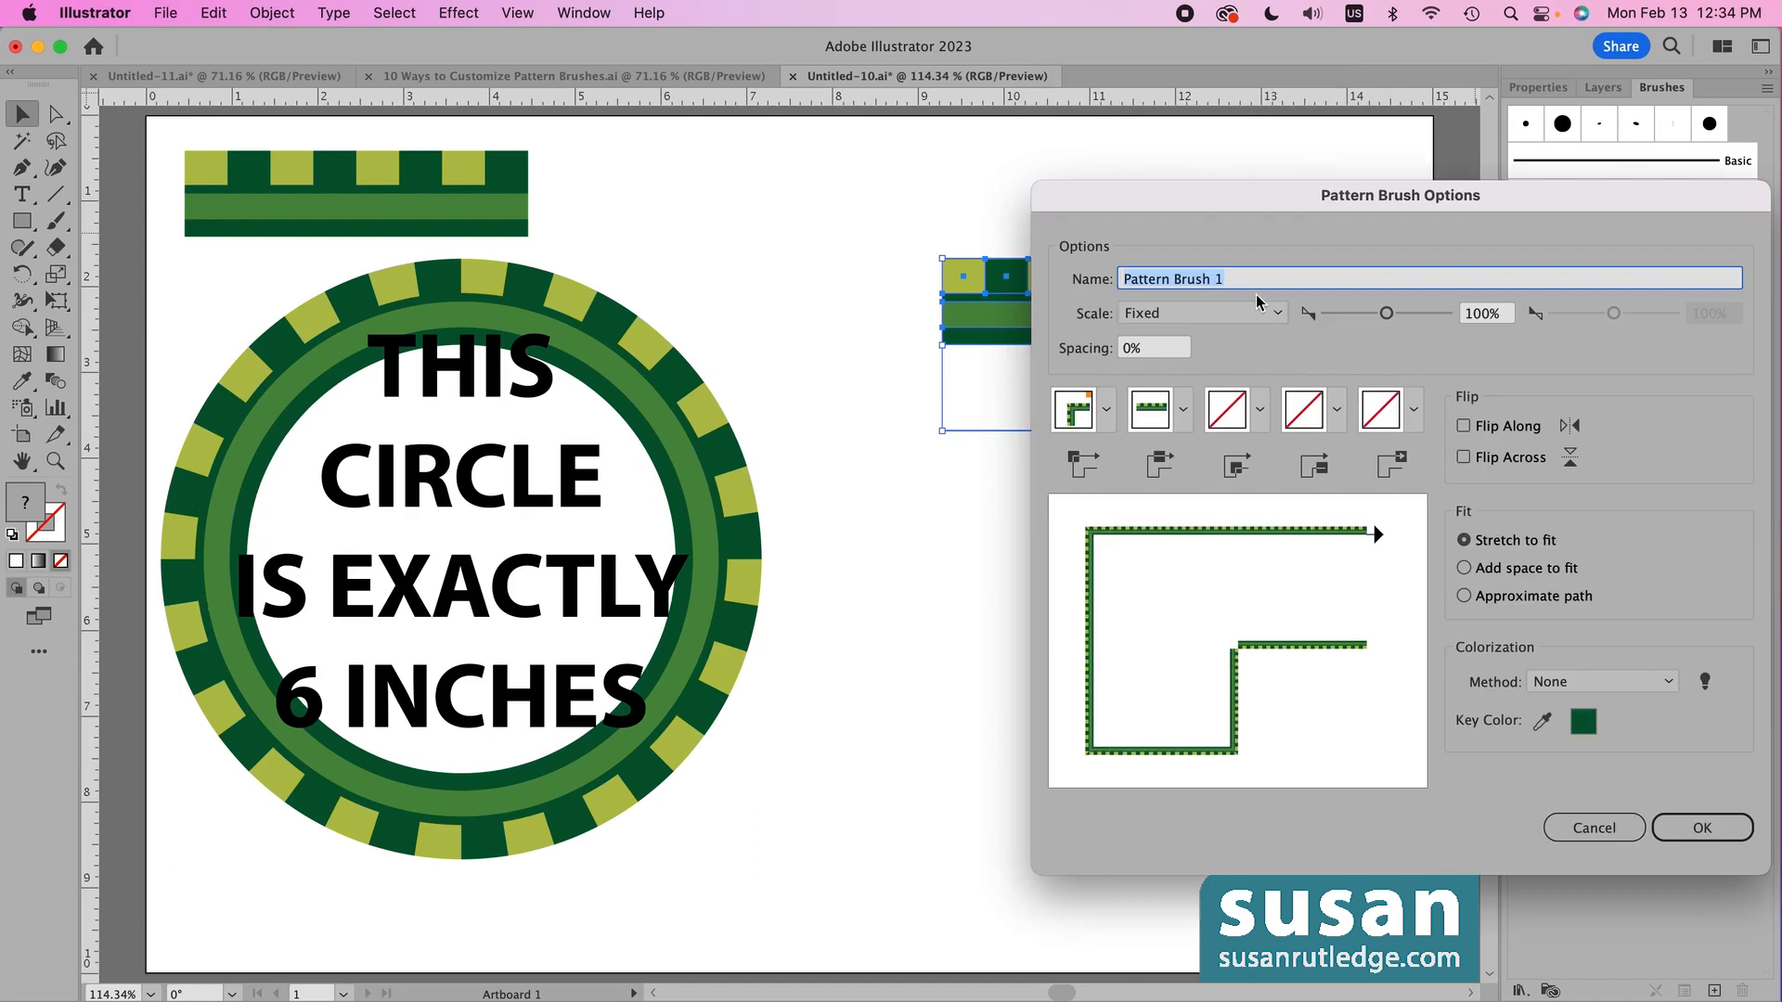
text(Green Bru)
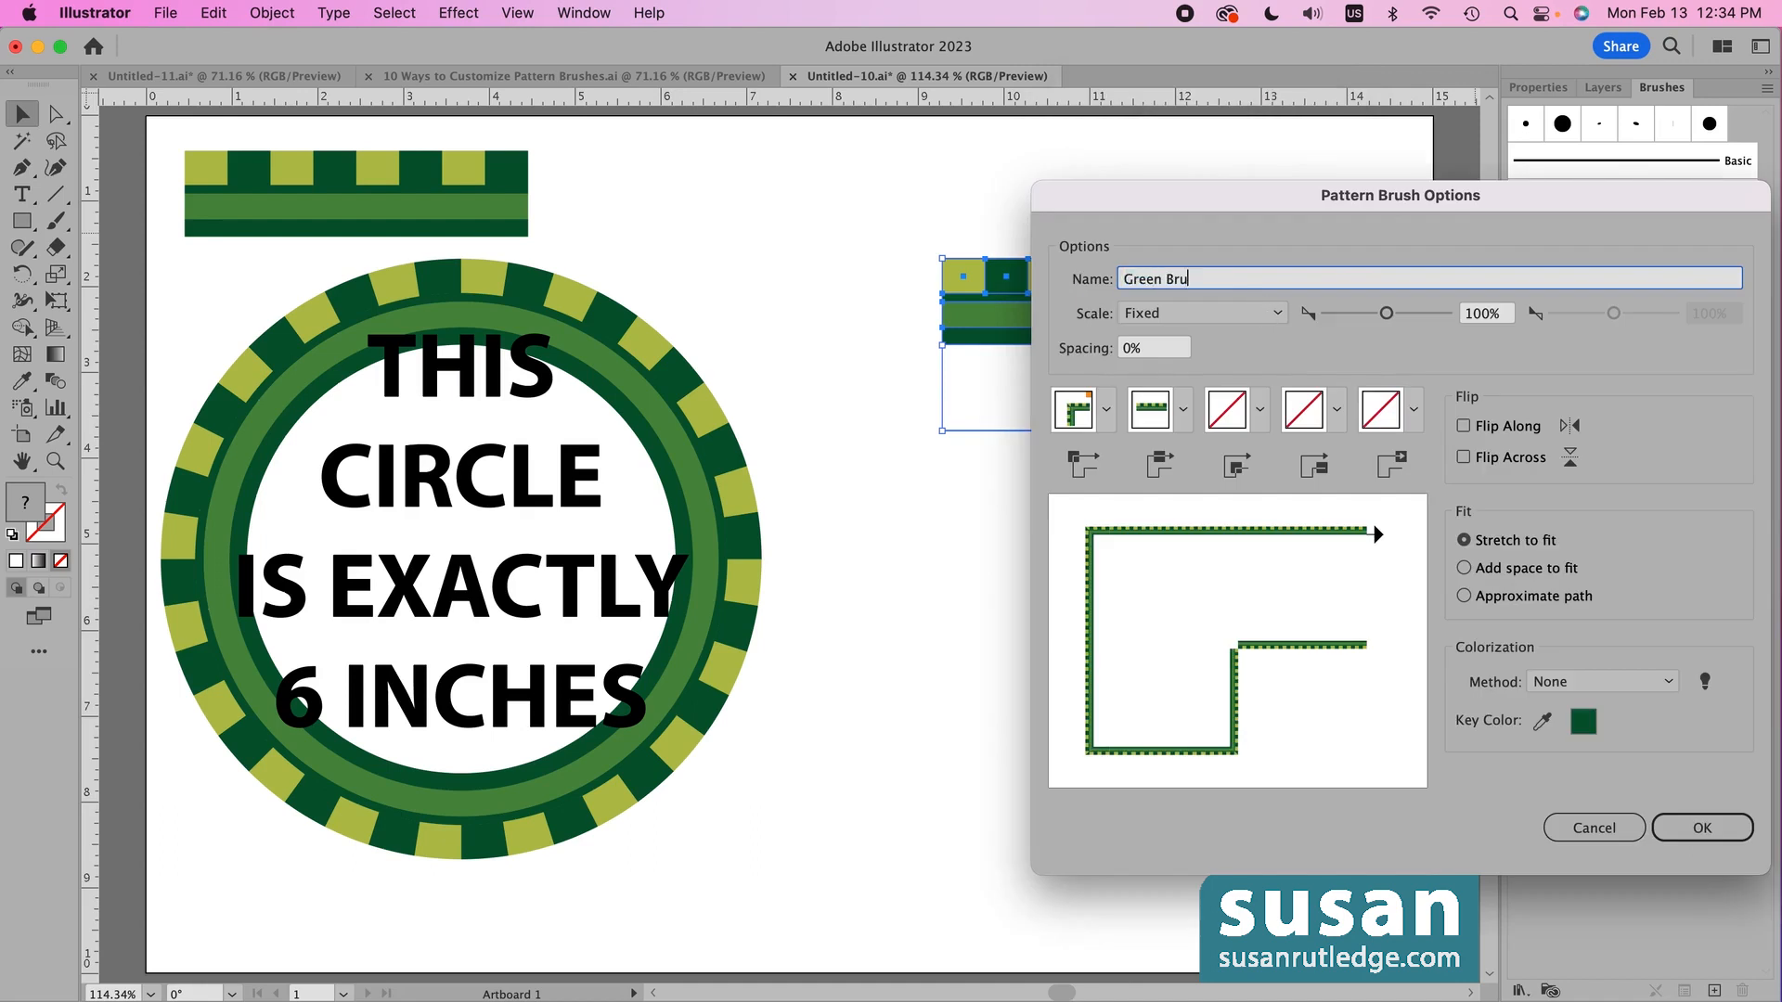
text(sh 2)
click(1698, 827)
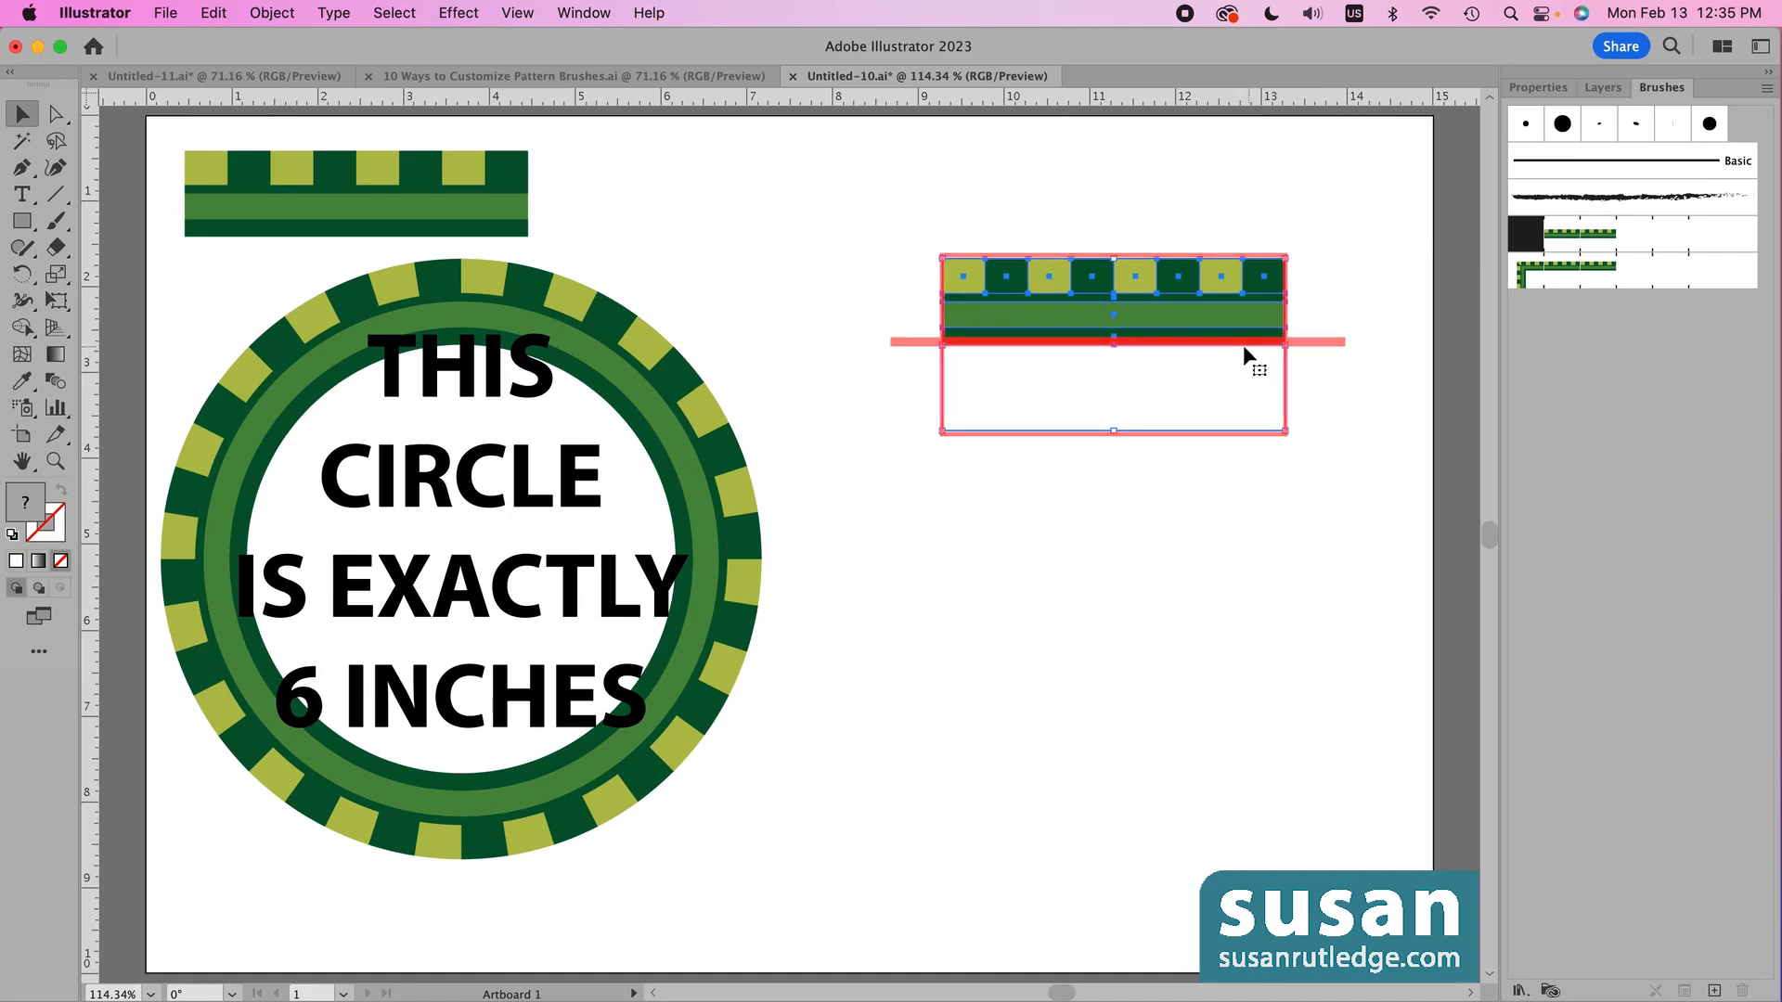
- Apply Green Brush 2 to the circle's stroke, then deselect everything
click(712, 584)
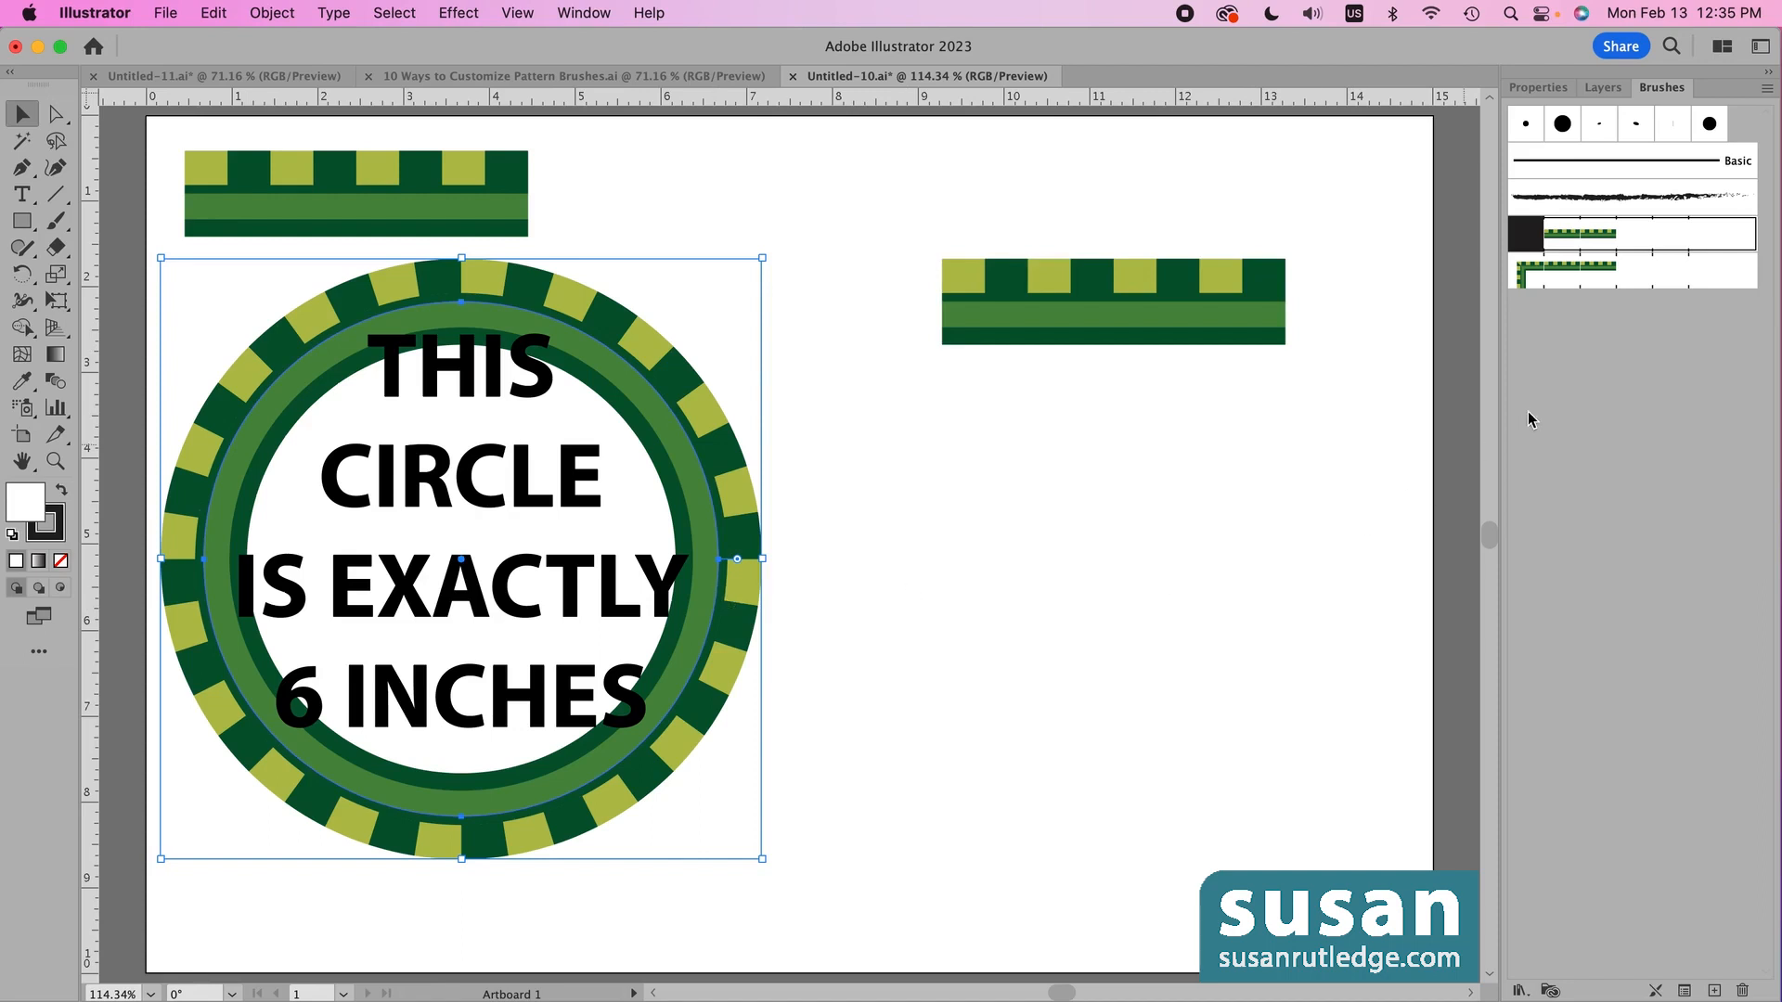
click(1566, 276)
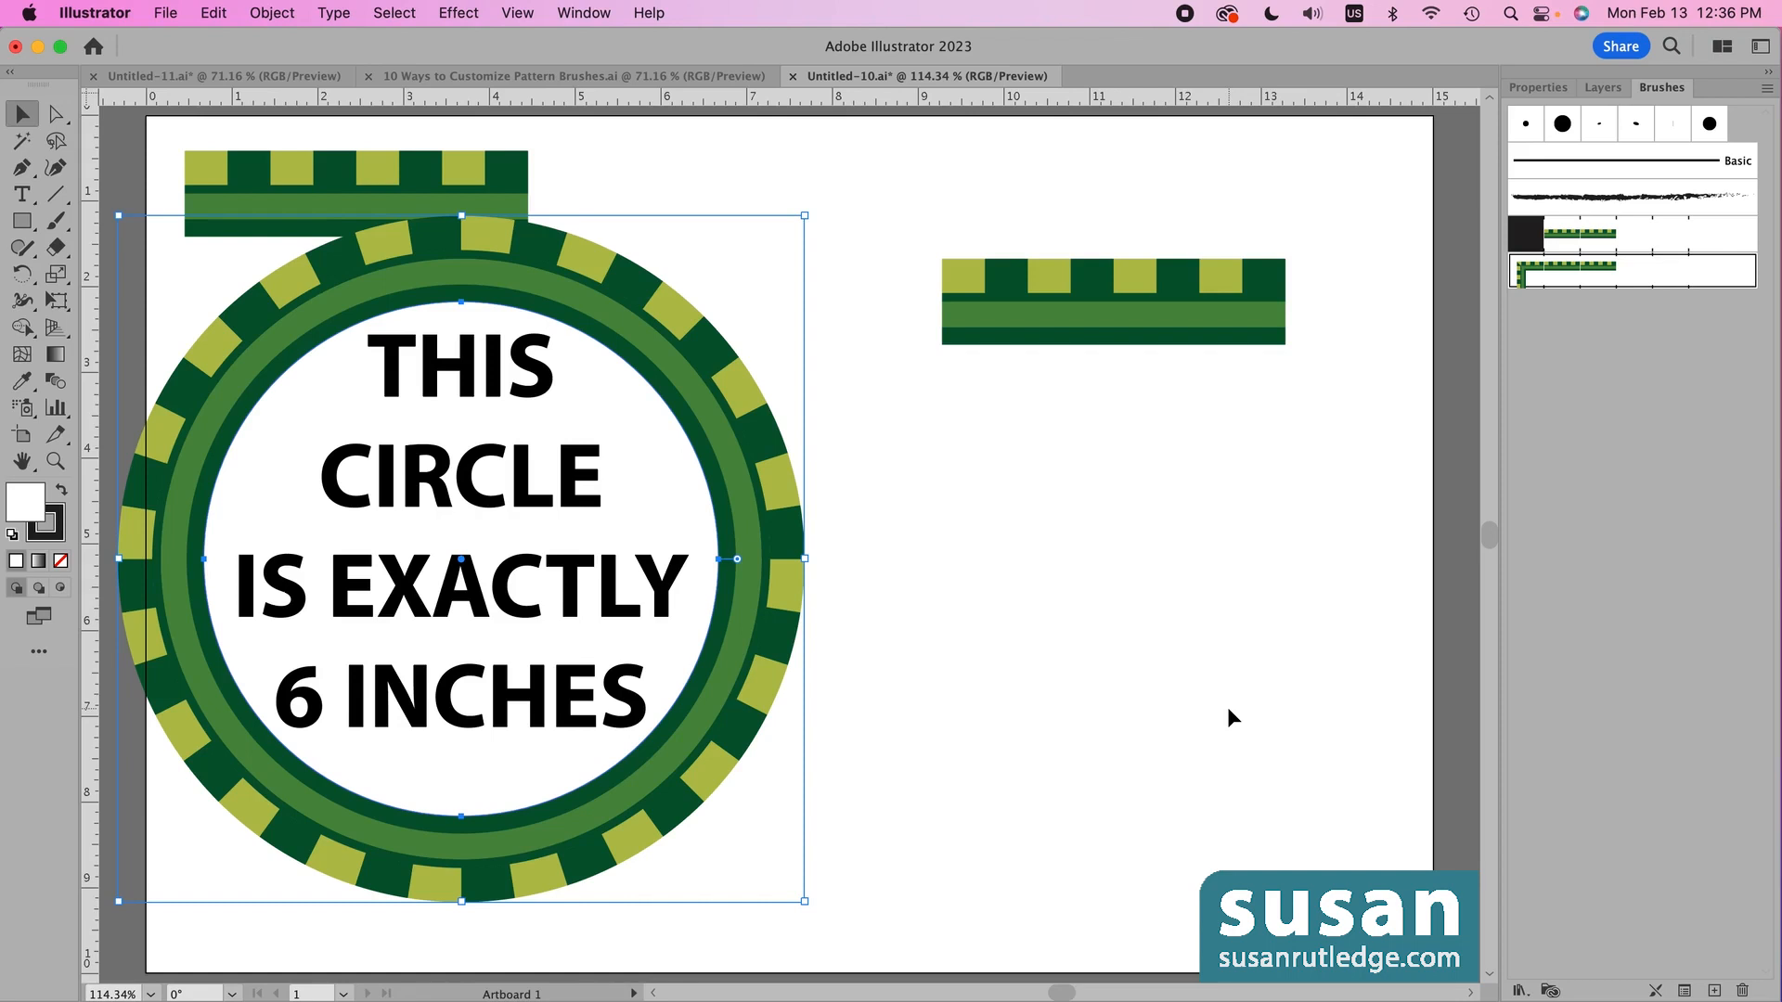
click(1207, 397)
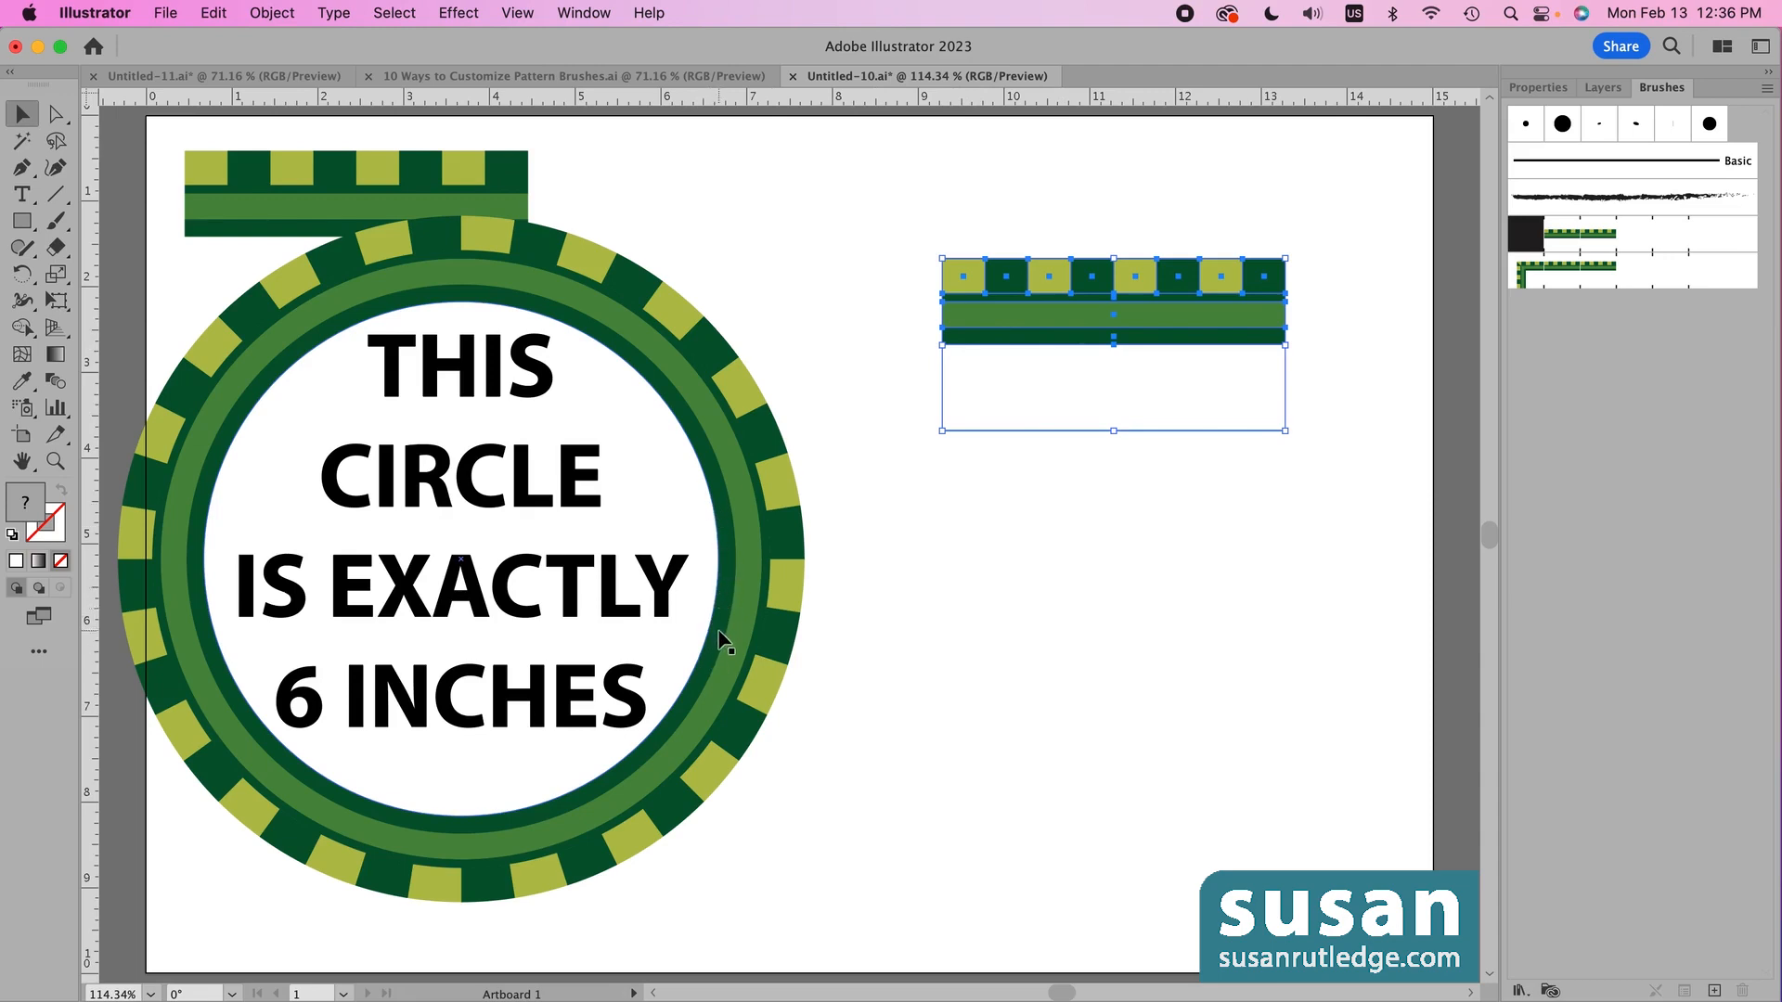
click(963, 666)
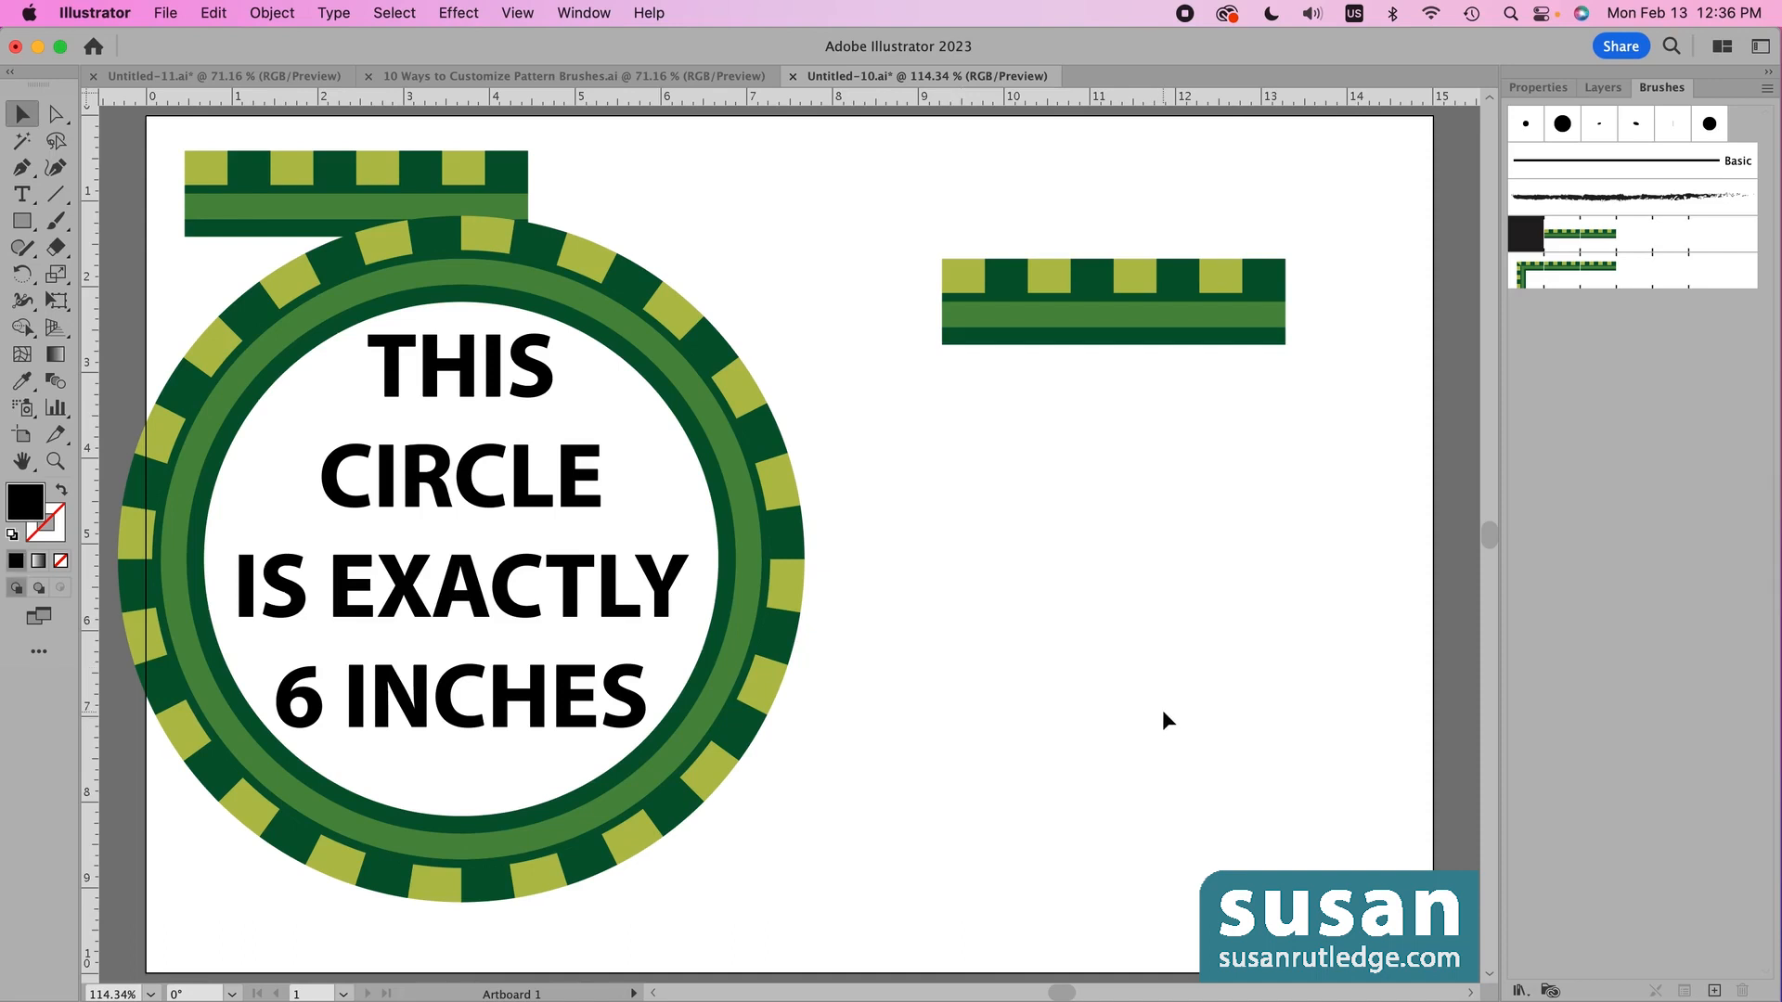
- Delete the 'THIS CIRCLE IS EXACTLY 6 INCHES' text and right-hand tile, then shift the ring toward page centre
click(531, 612)
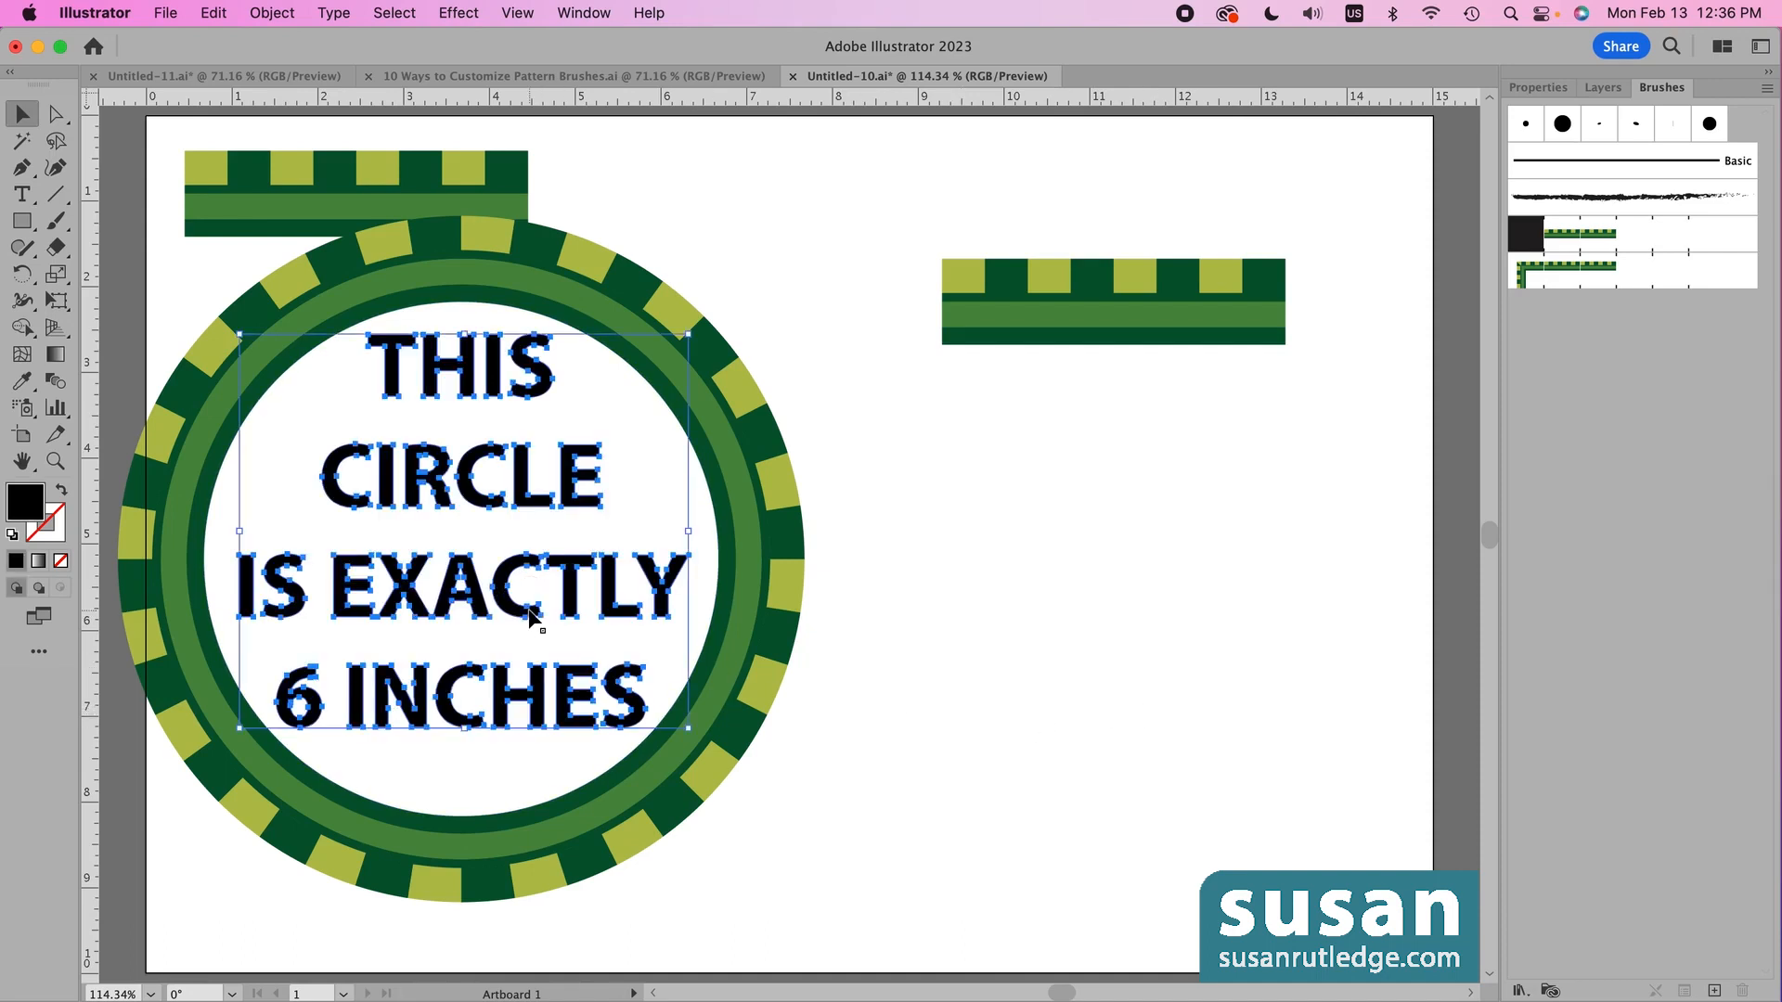
key(Delete)
drag(902, 140, 1313, 521)
key(Delete)
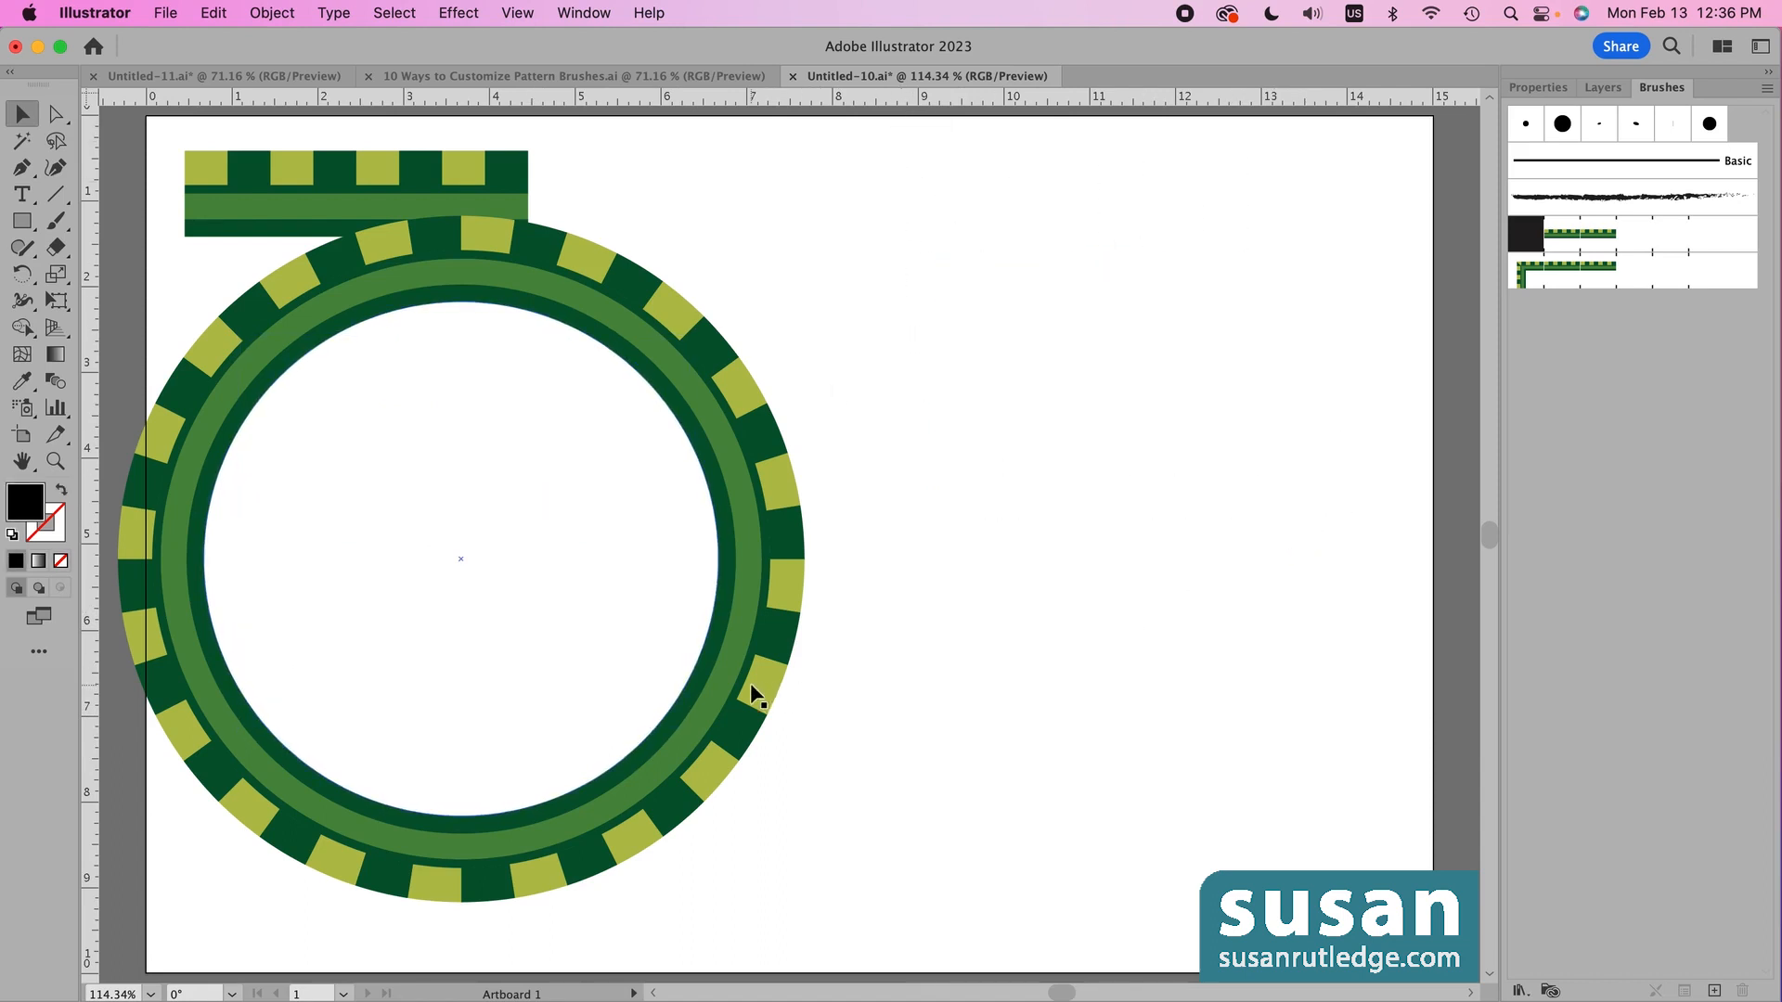
drag(767, 683, 1199, 681)
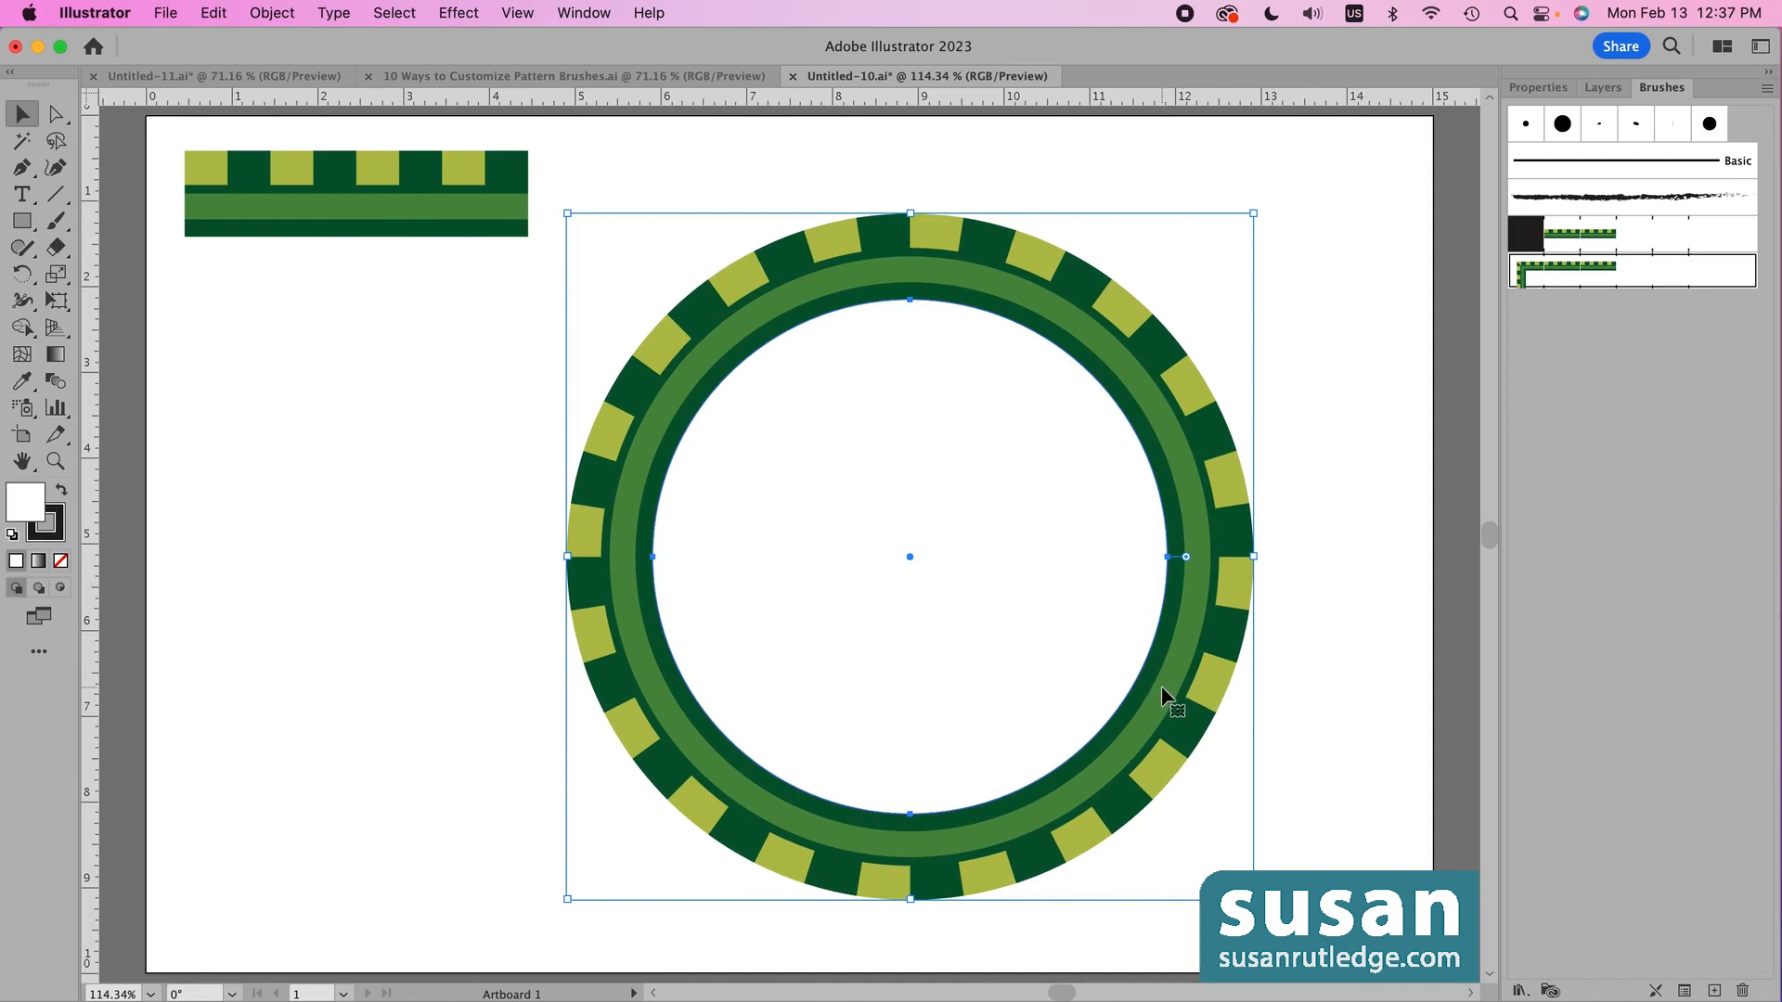
double_click(1522, 270)
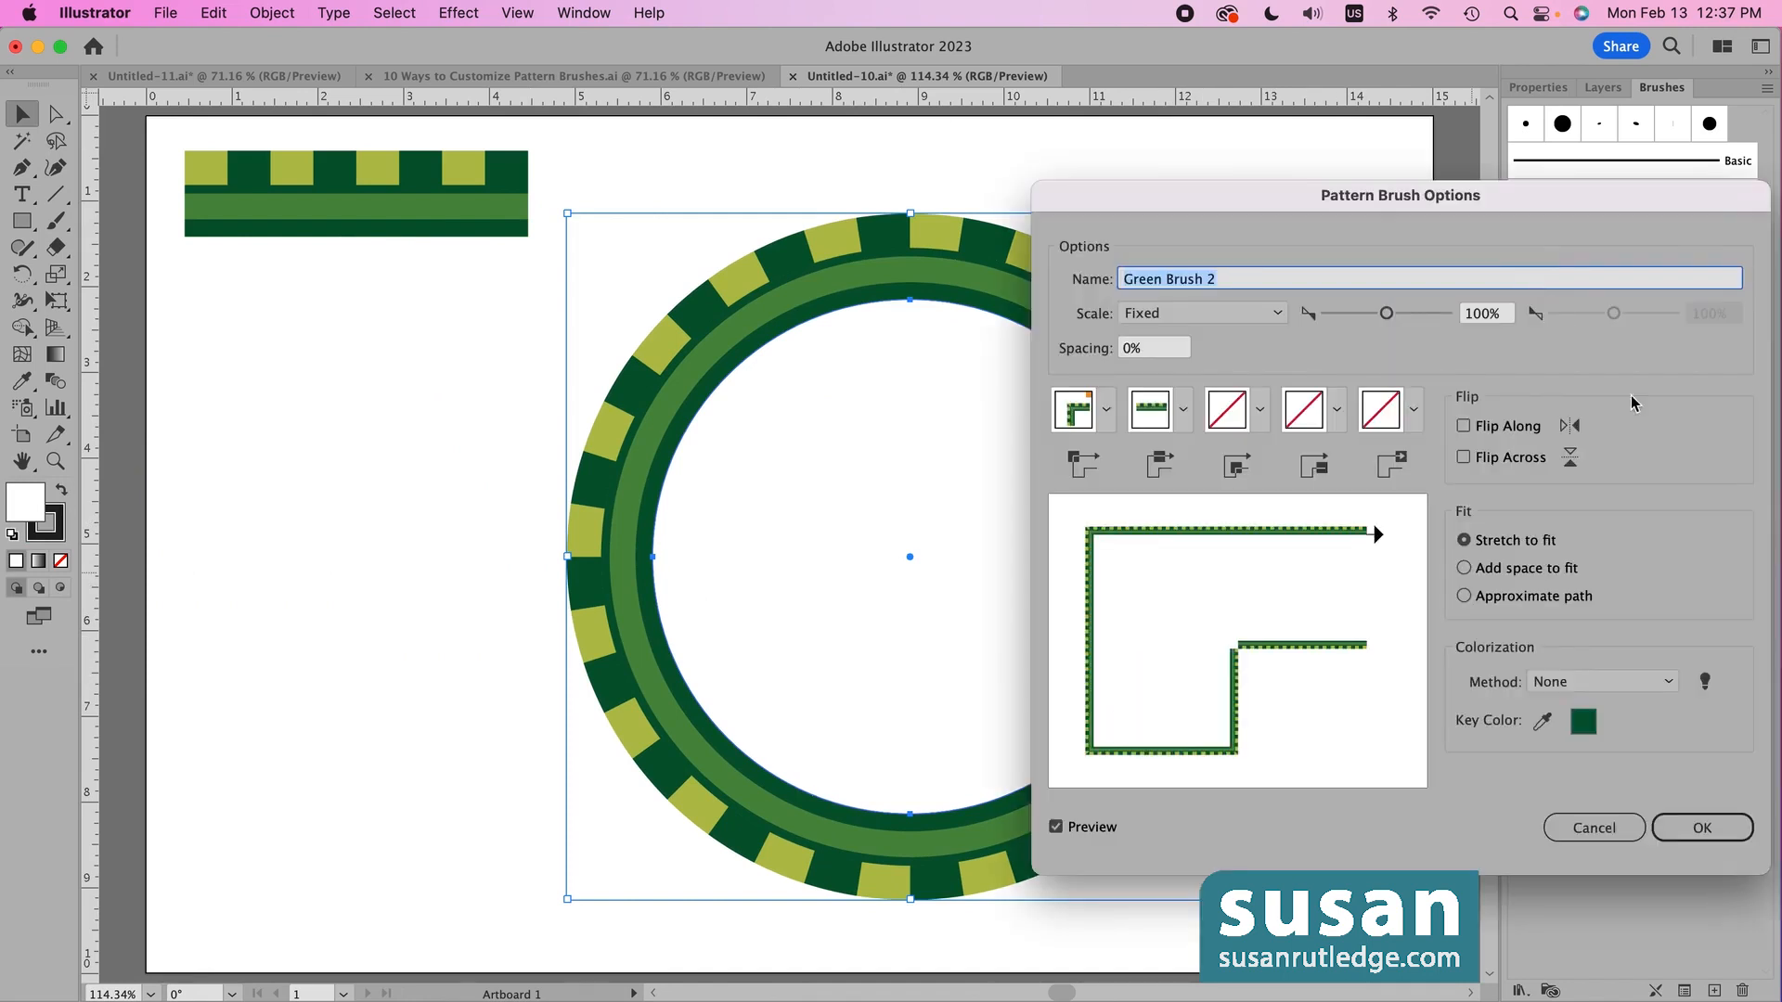
click(1464, 458)
click(1702, 827)
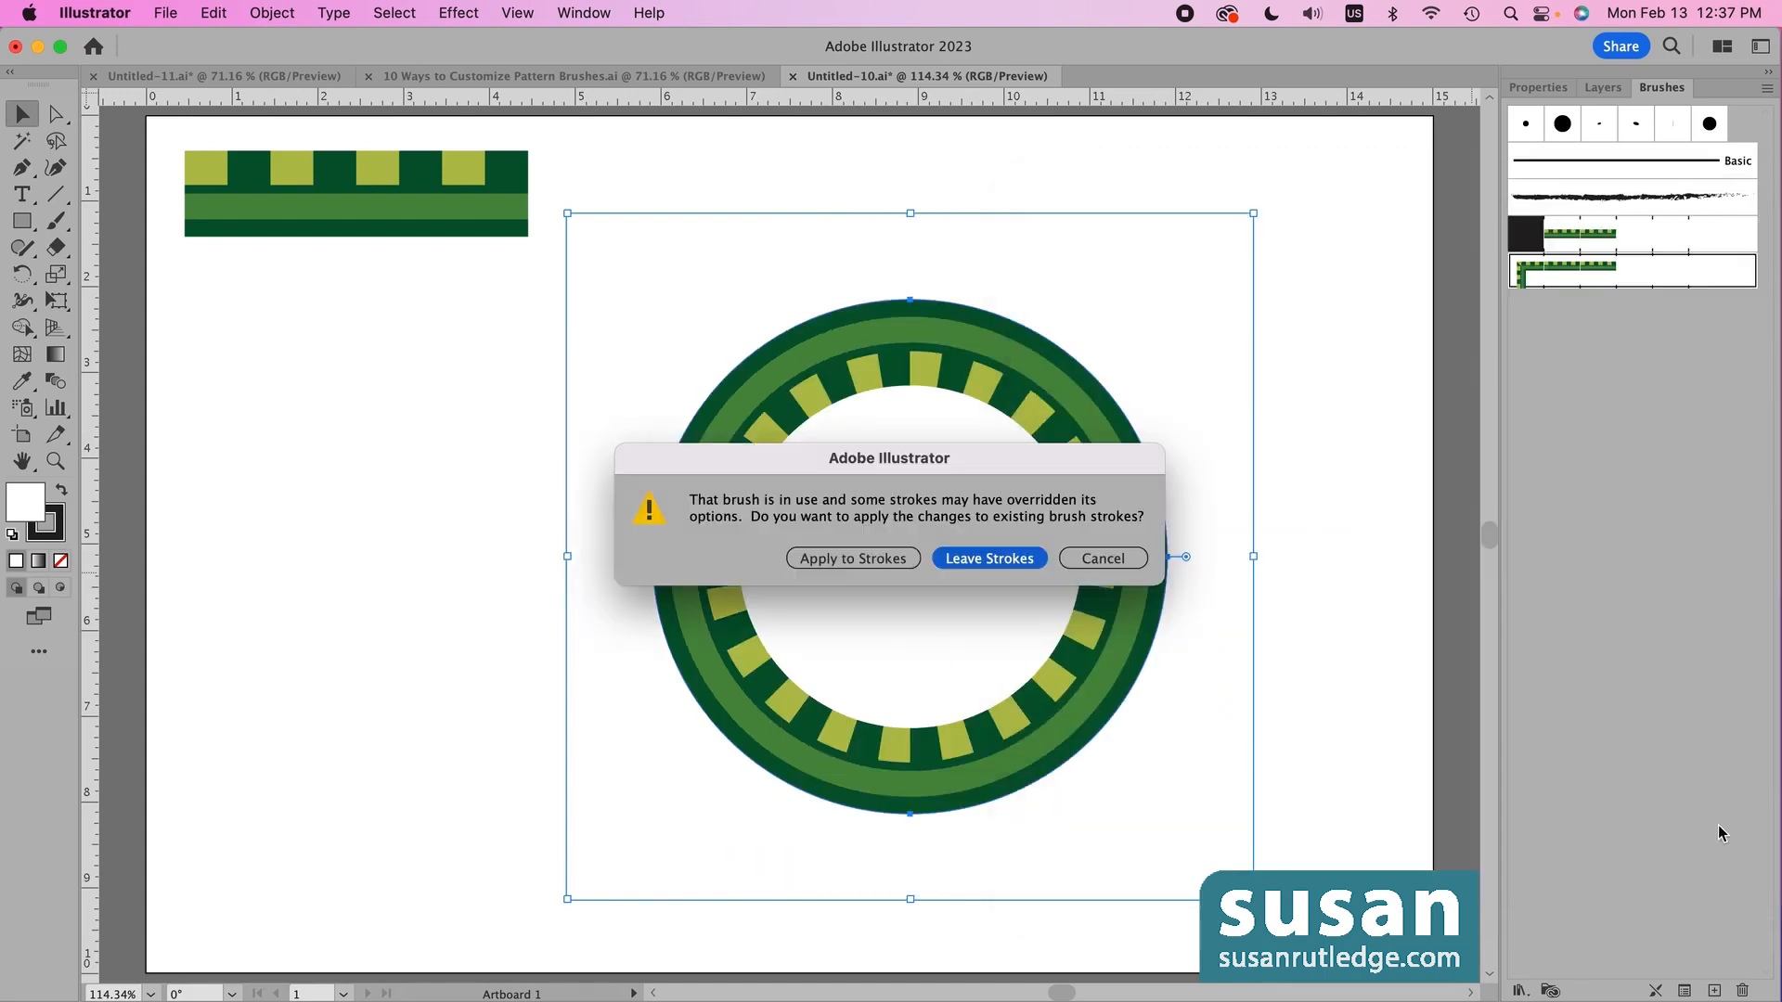
click(851, 560)
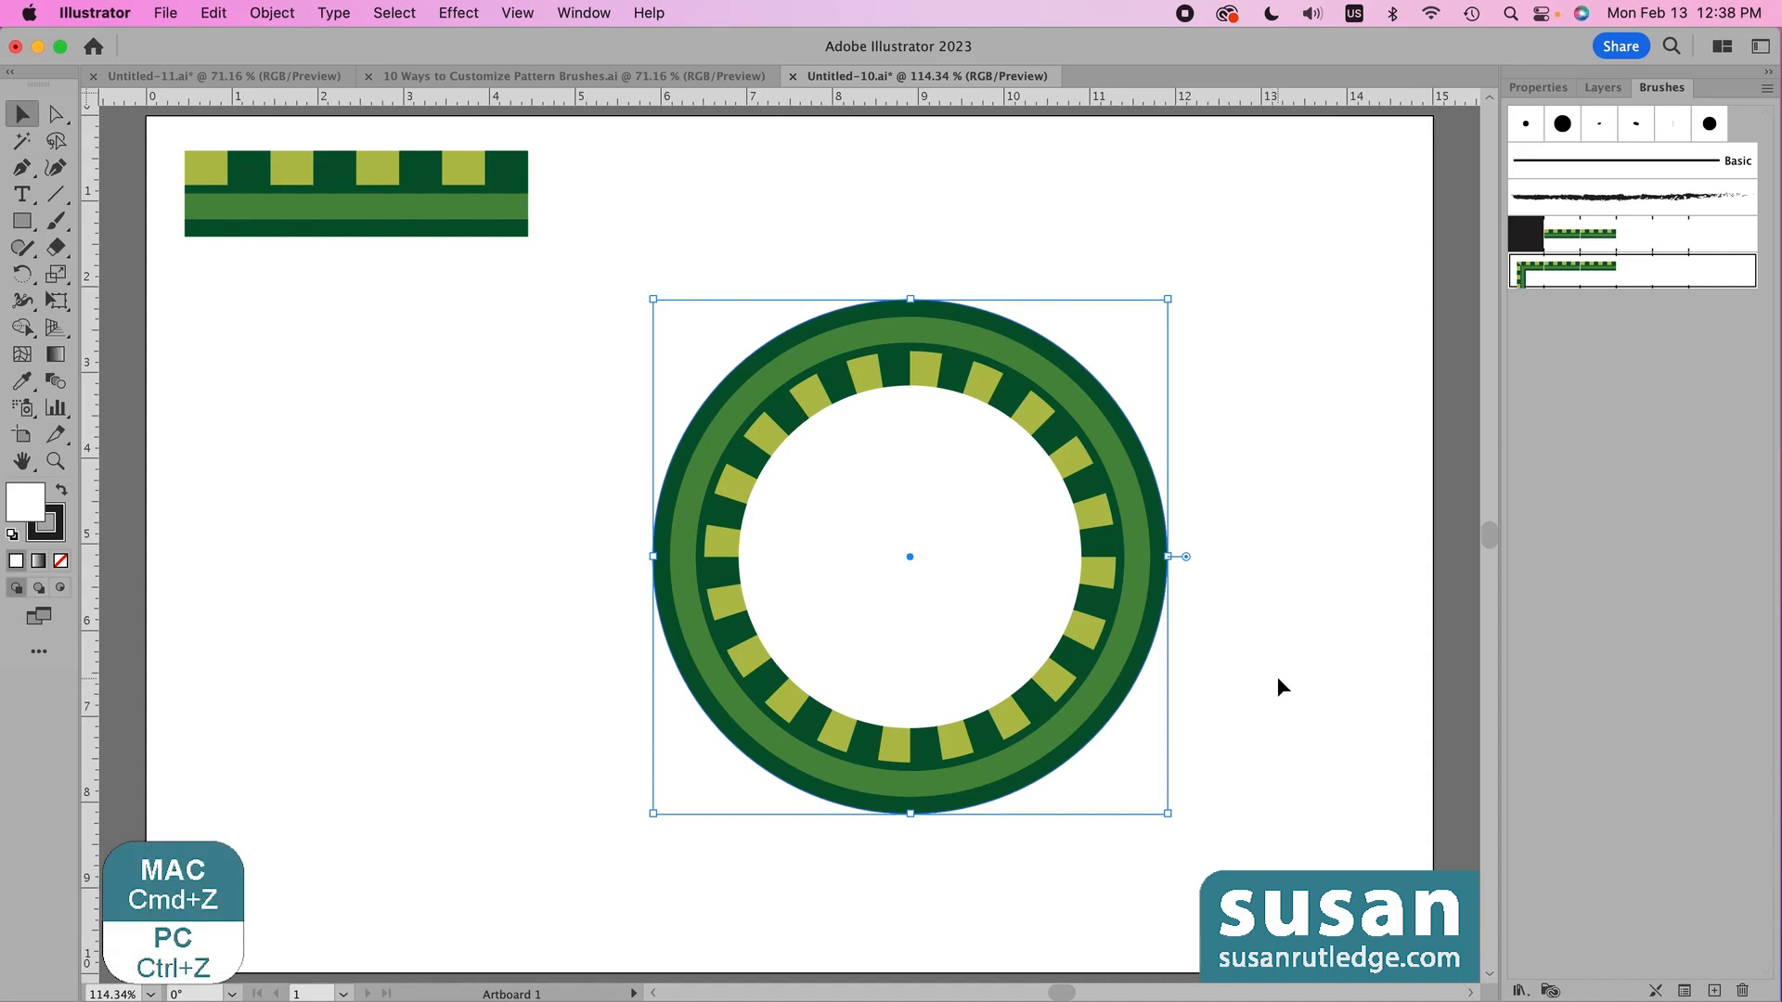
key(super+z)
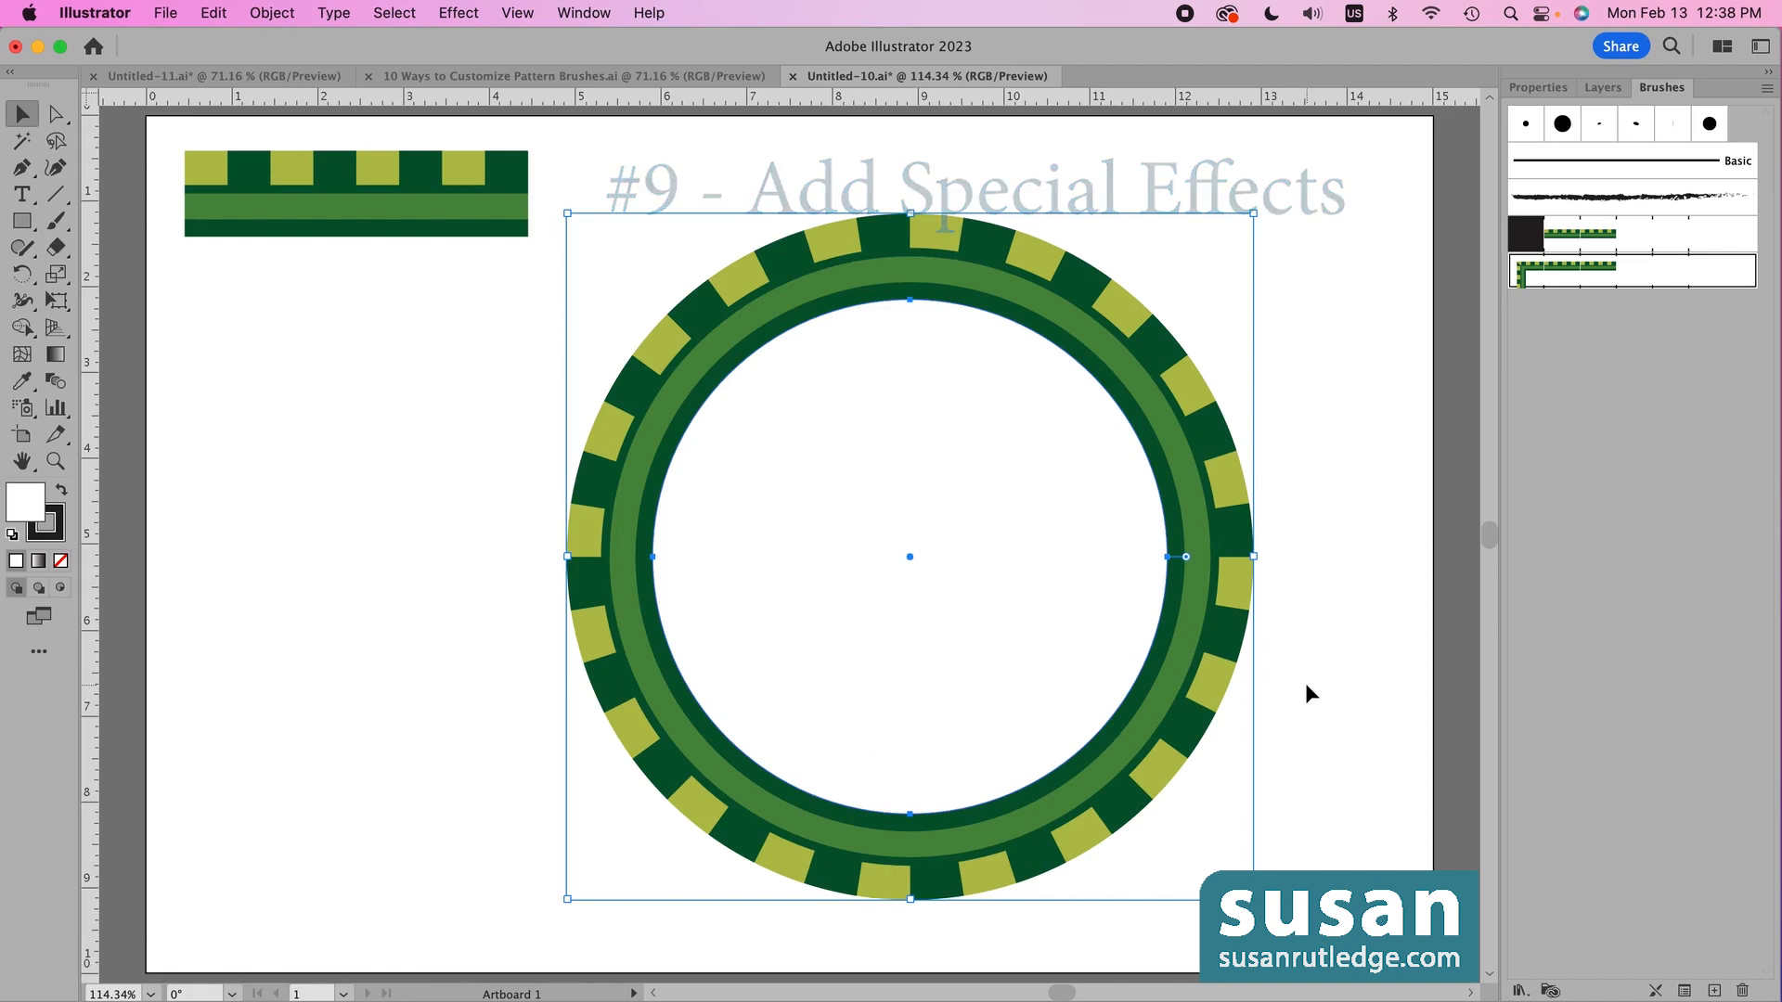
- Apply a Smooth Zig Zag effect with 0.14 in size and 5 ridges per segment to the Green Brush 2 ring
click(466, 17)
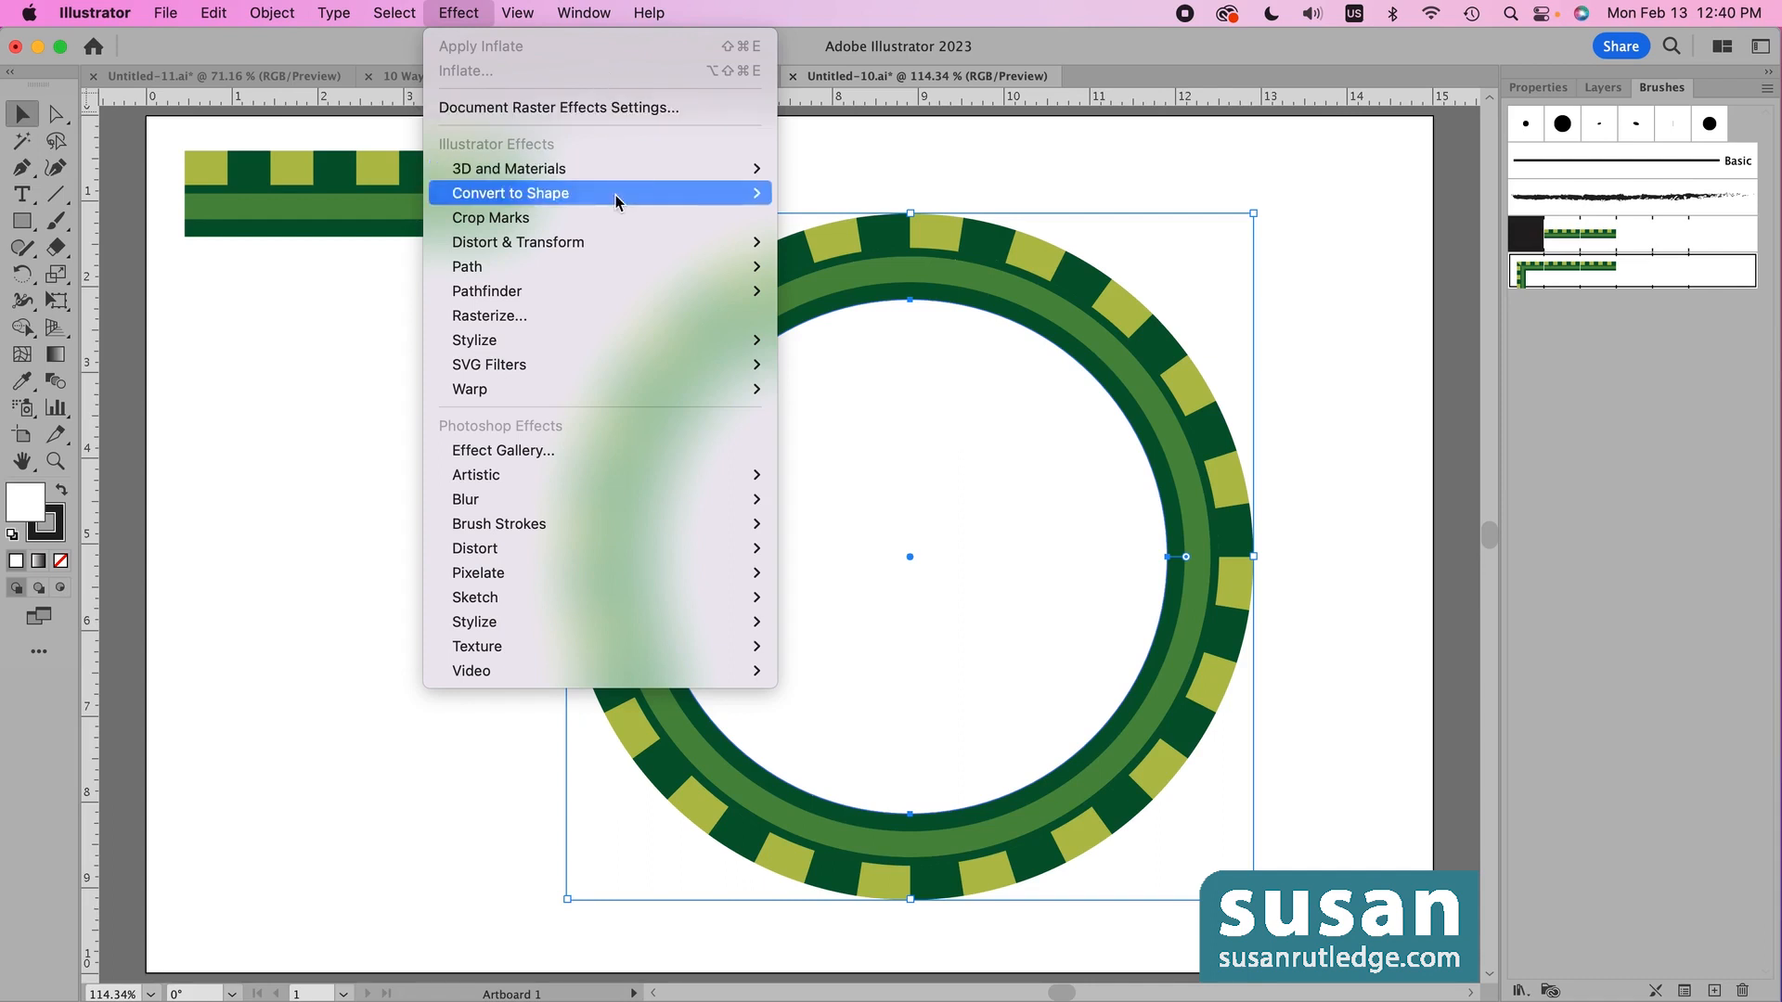
mouse_move(597, 241)
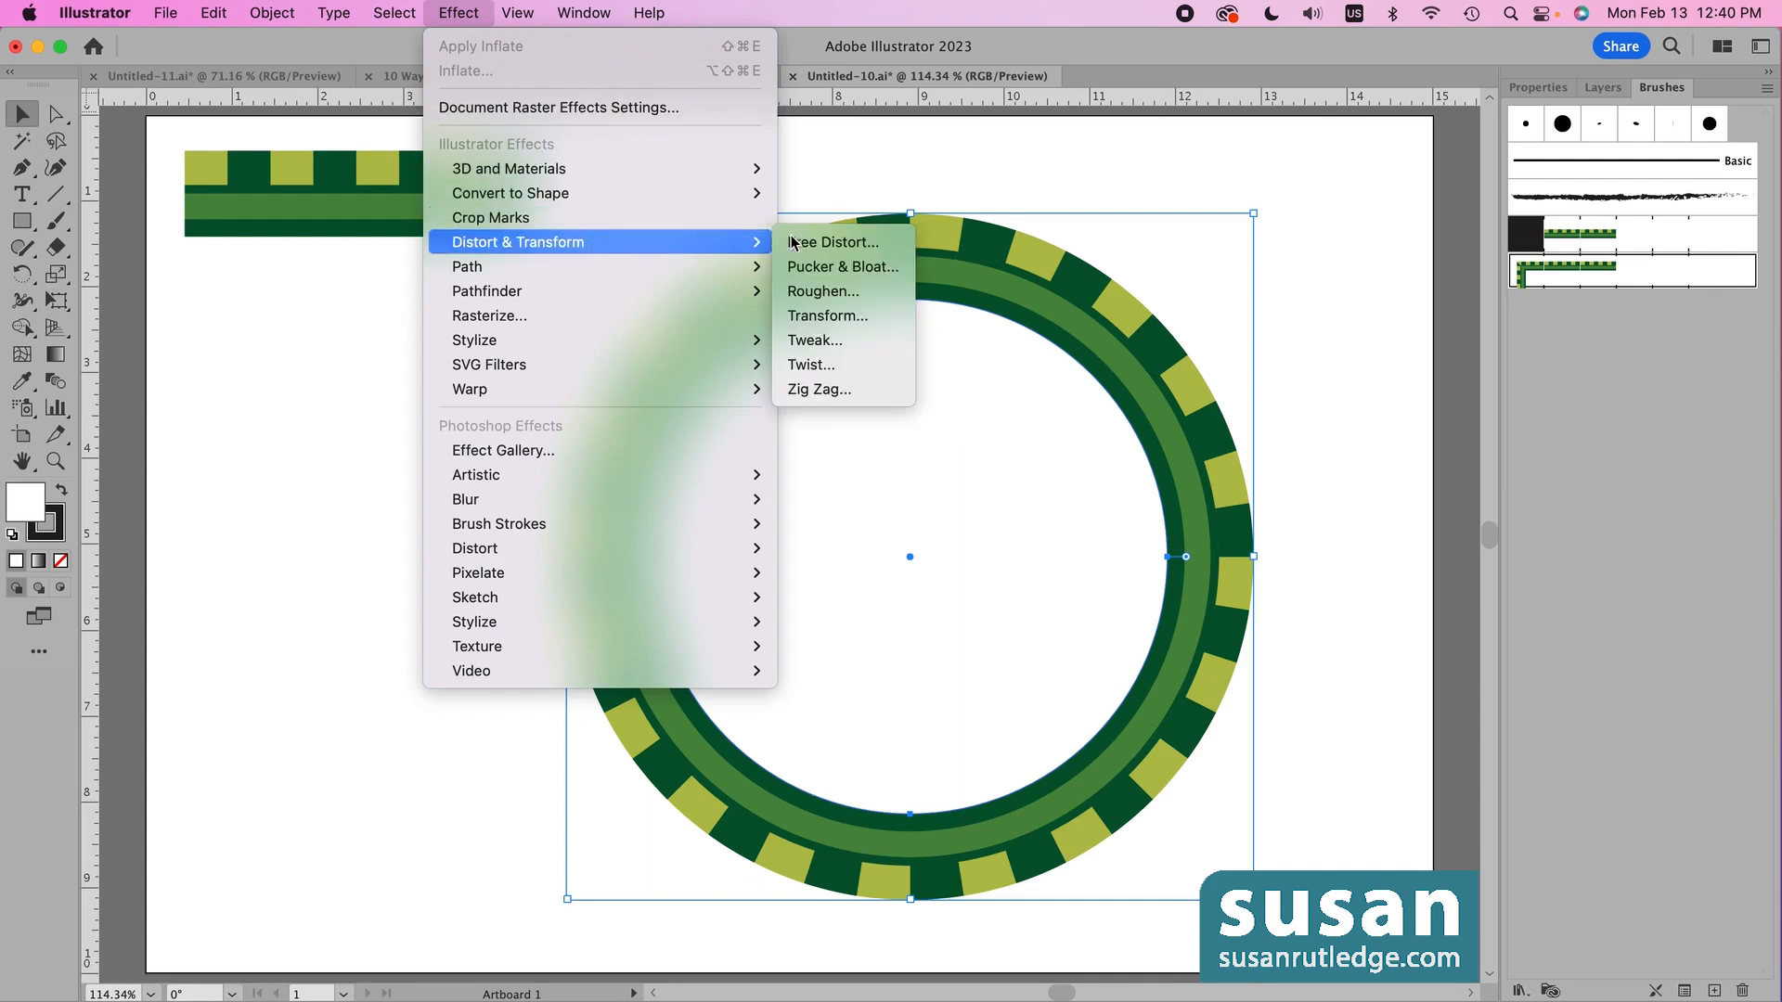
click(846, 390)
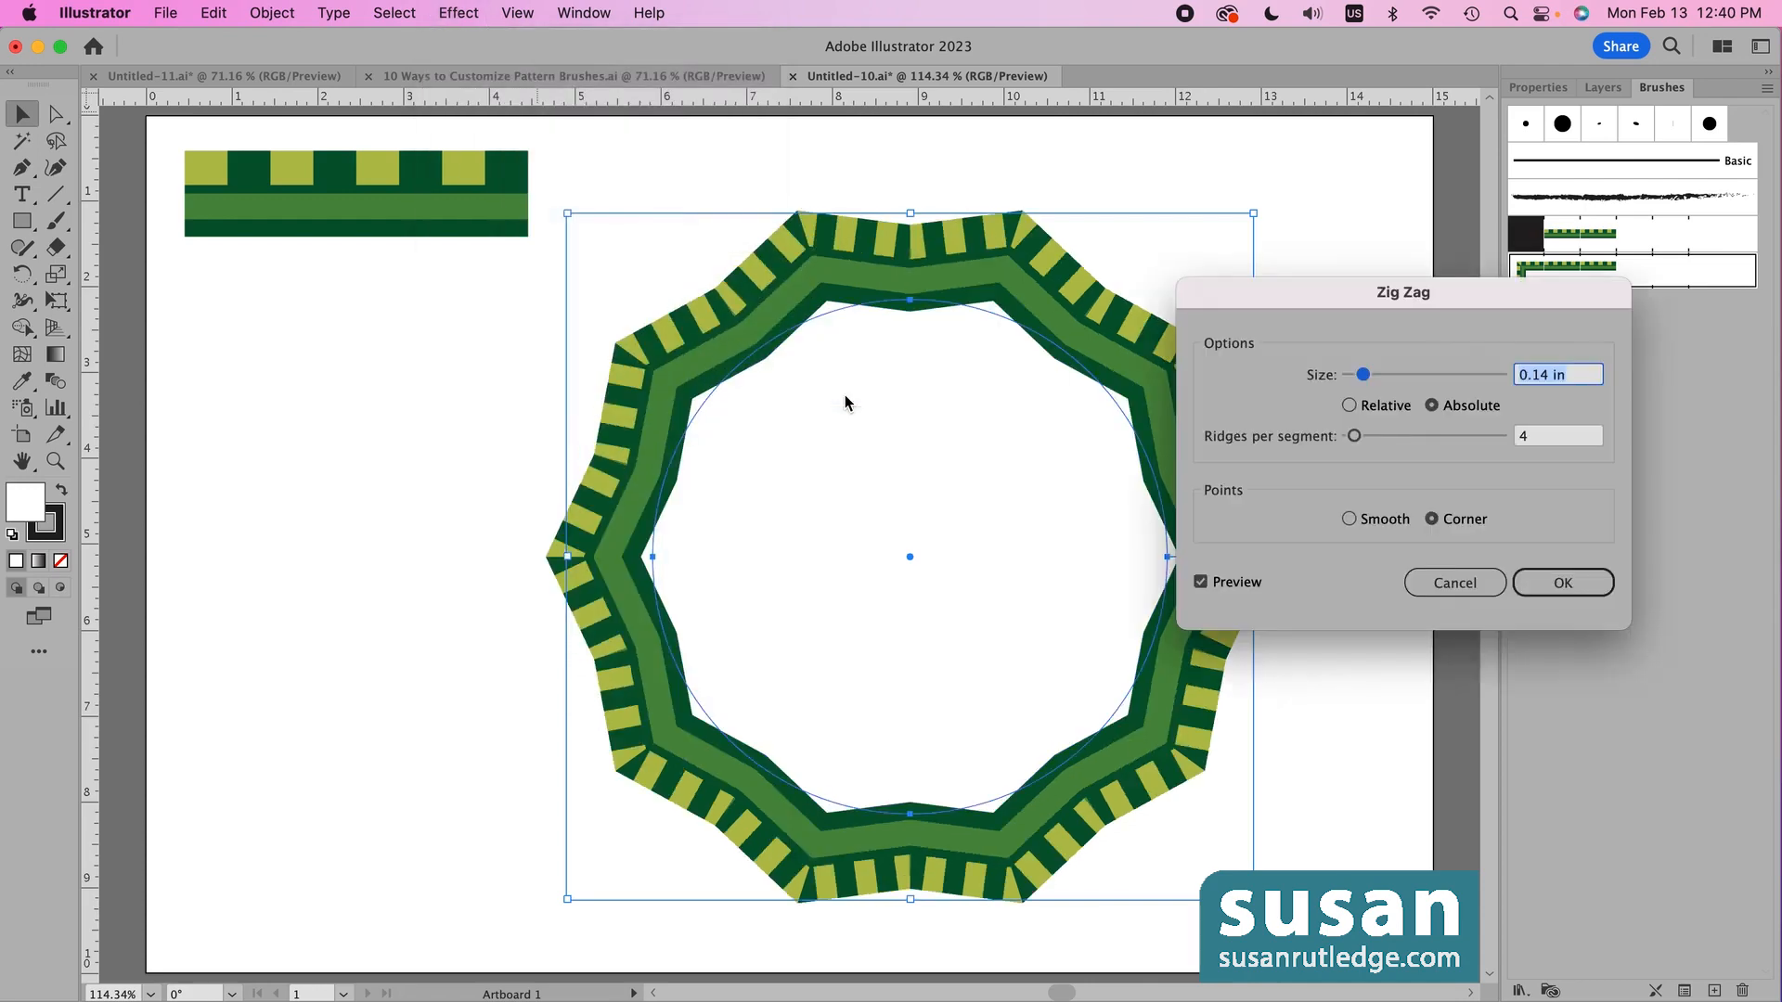
drag(1226, 294, 1368, 250)
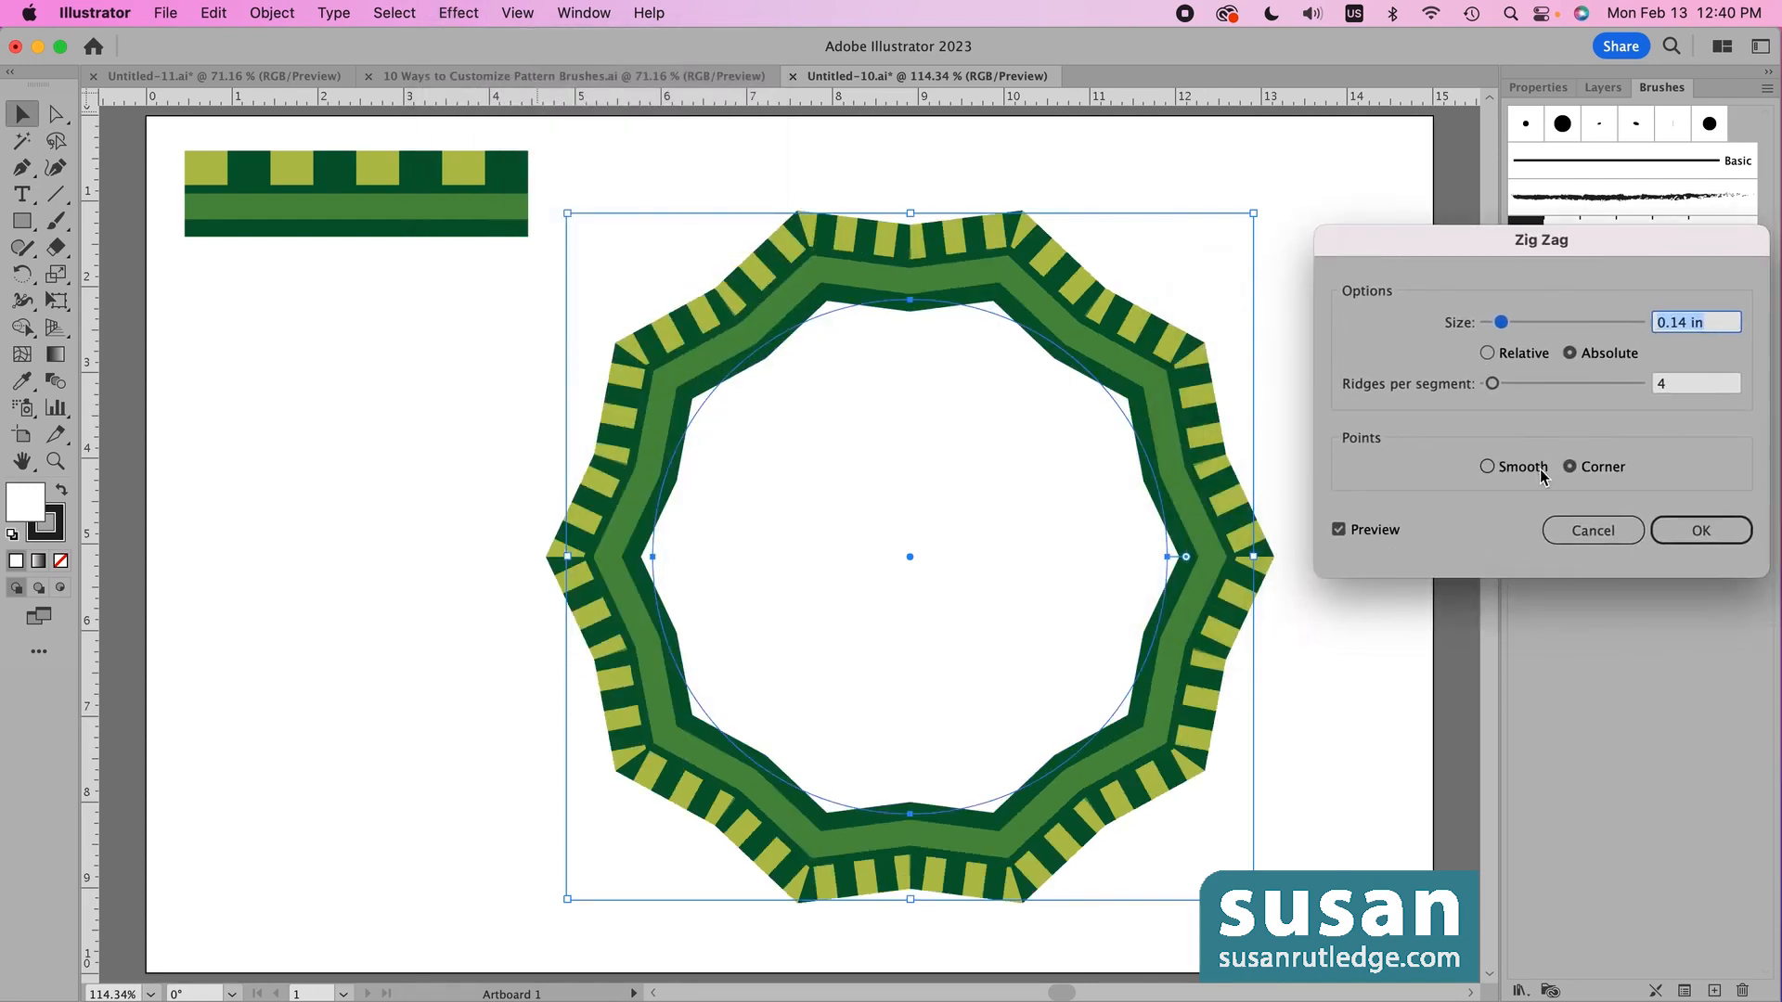
click(1487, 467)
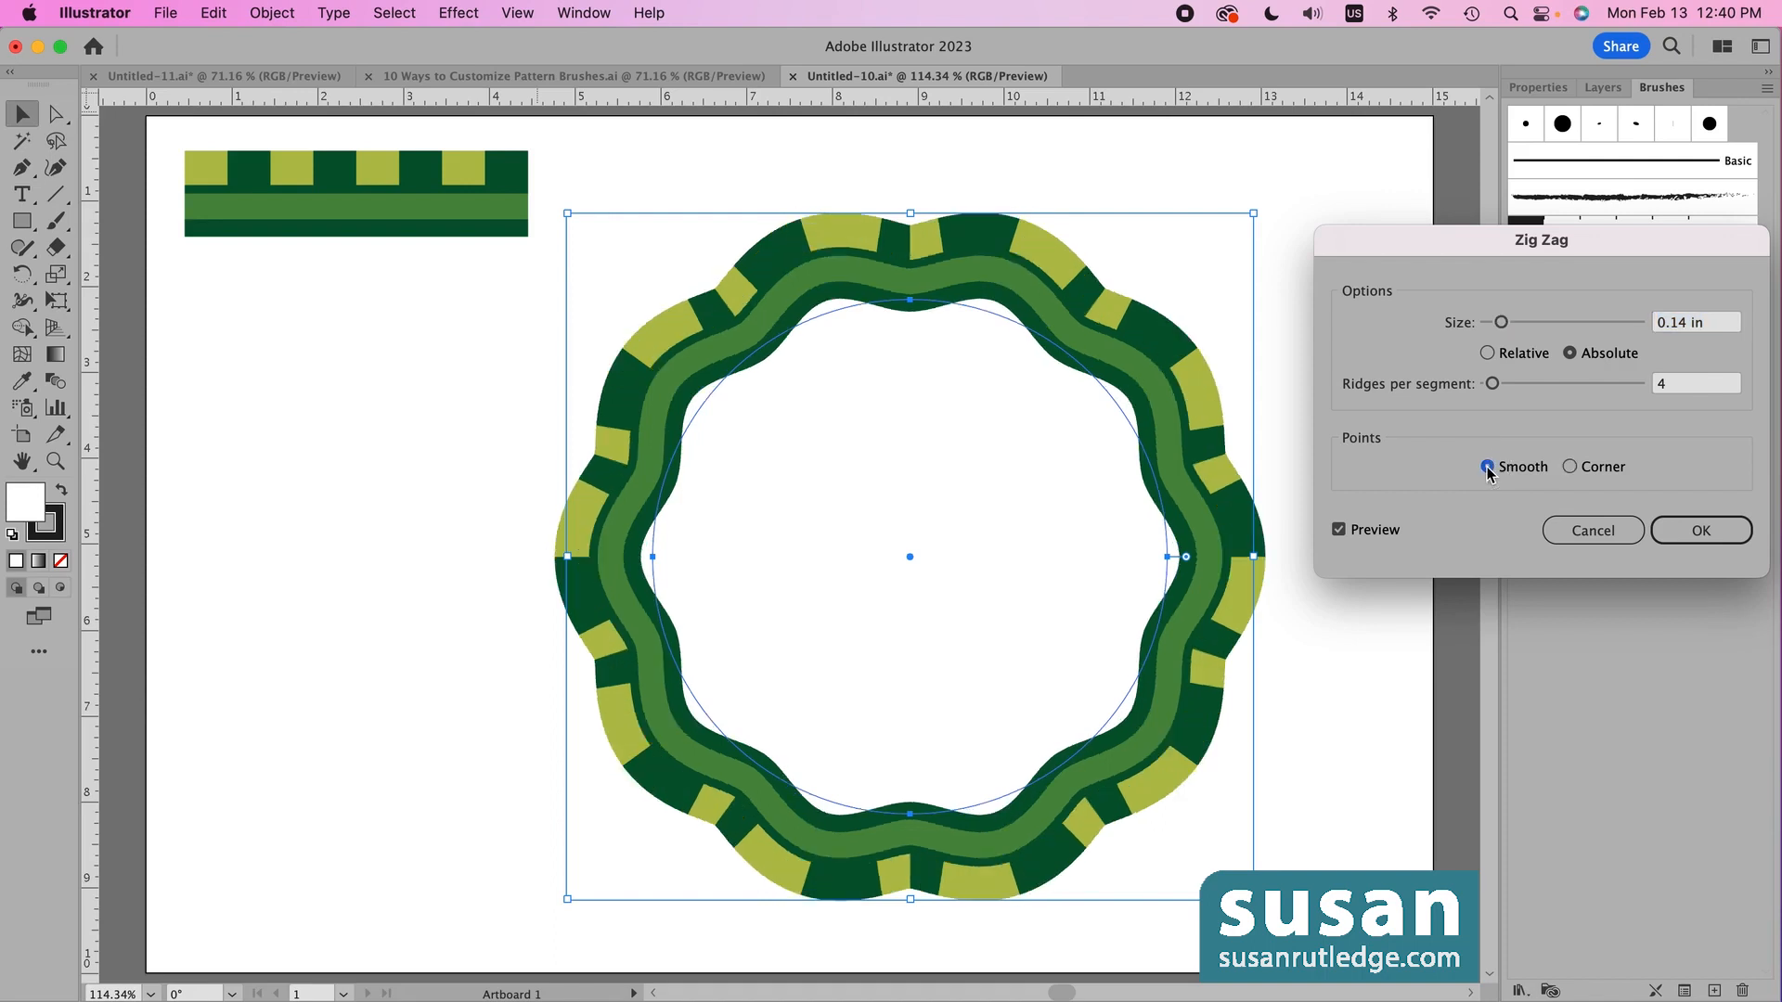
drag(1501, 322, 1511, 325)
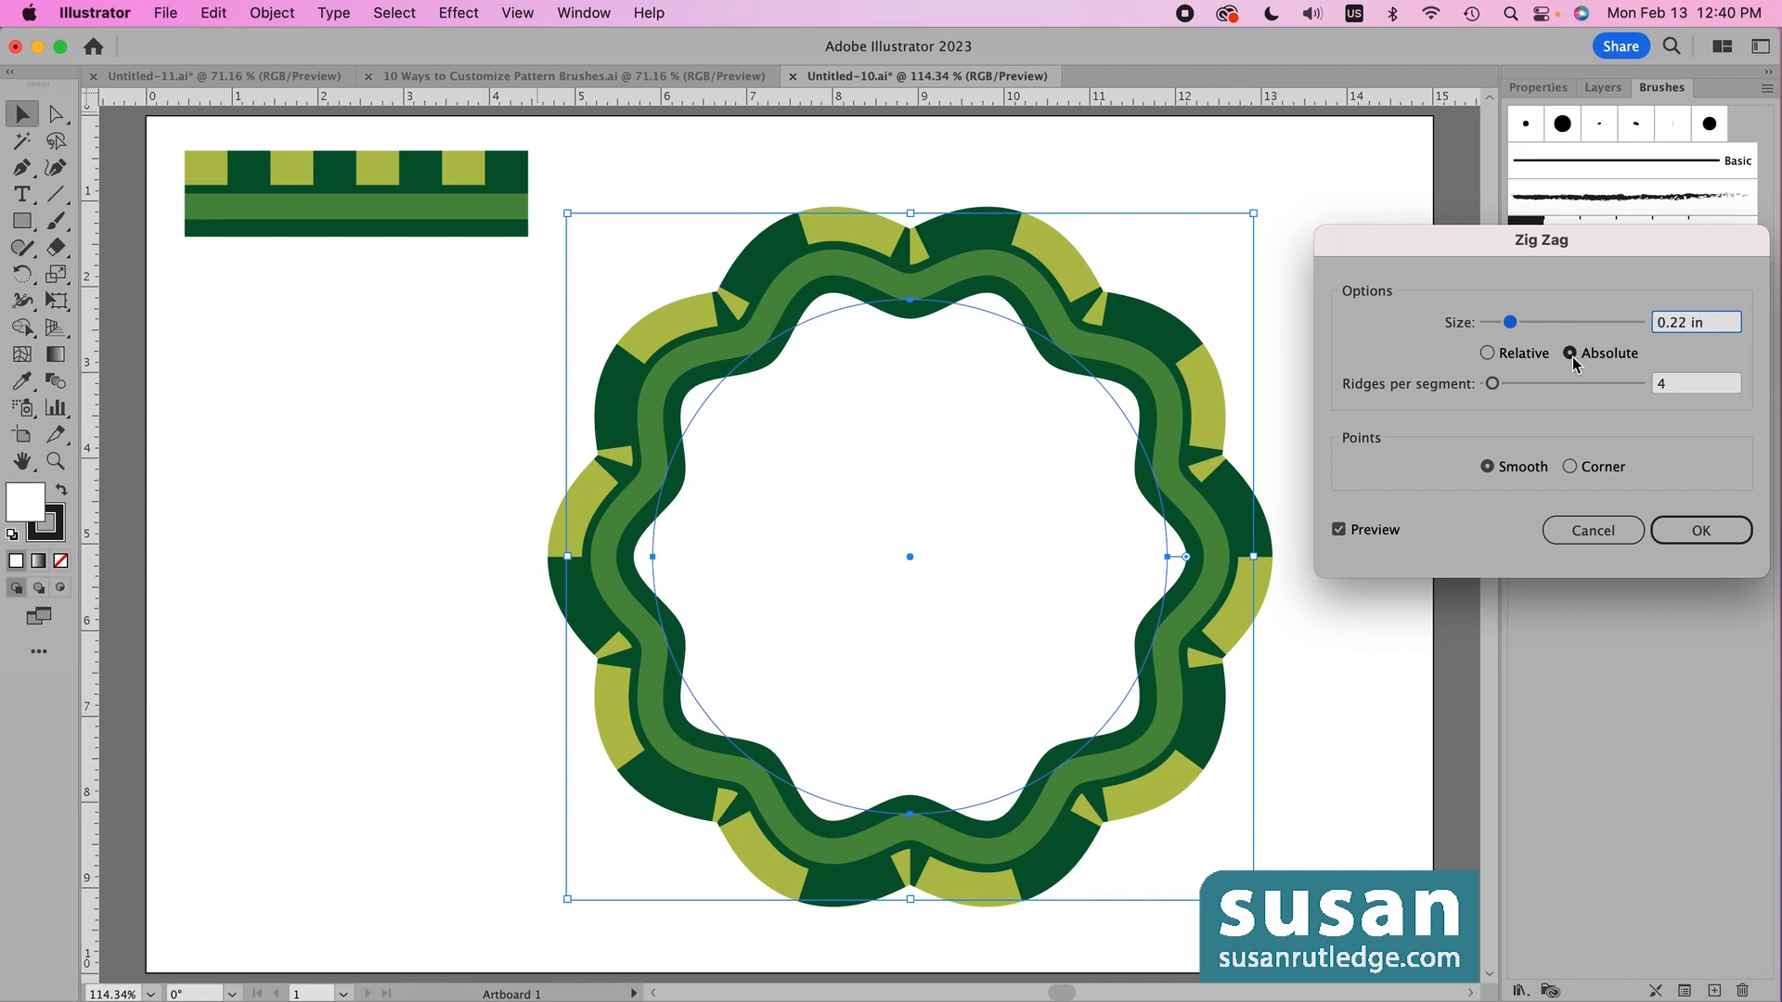
drag(1492, 383, 1505, 383)
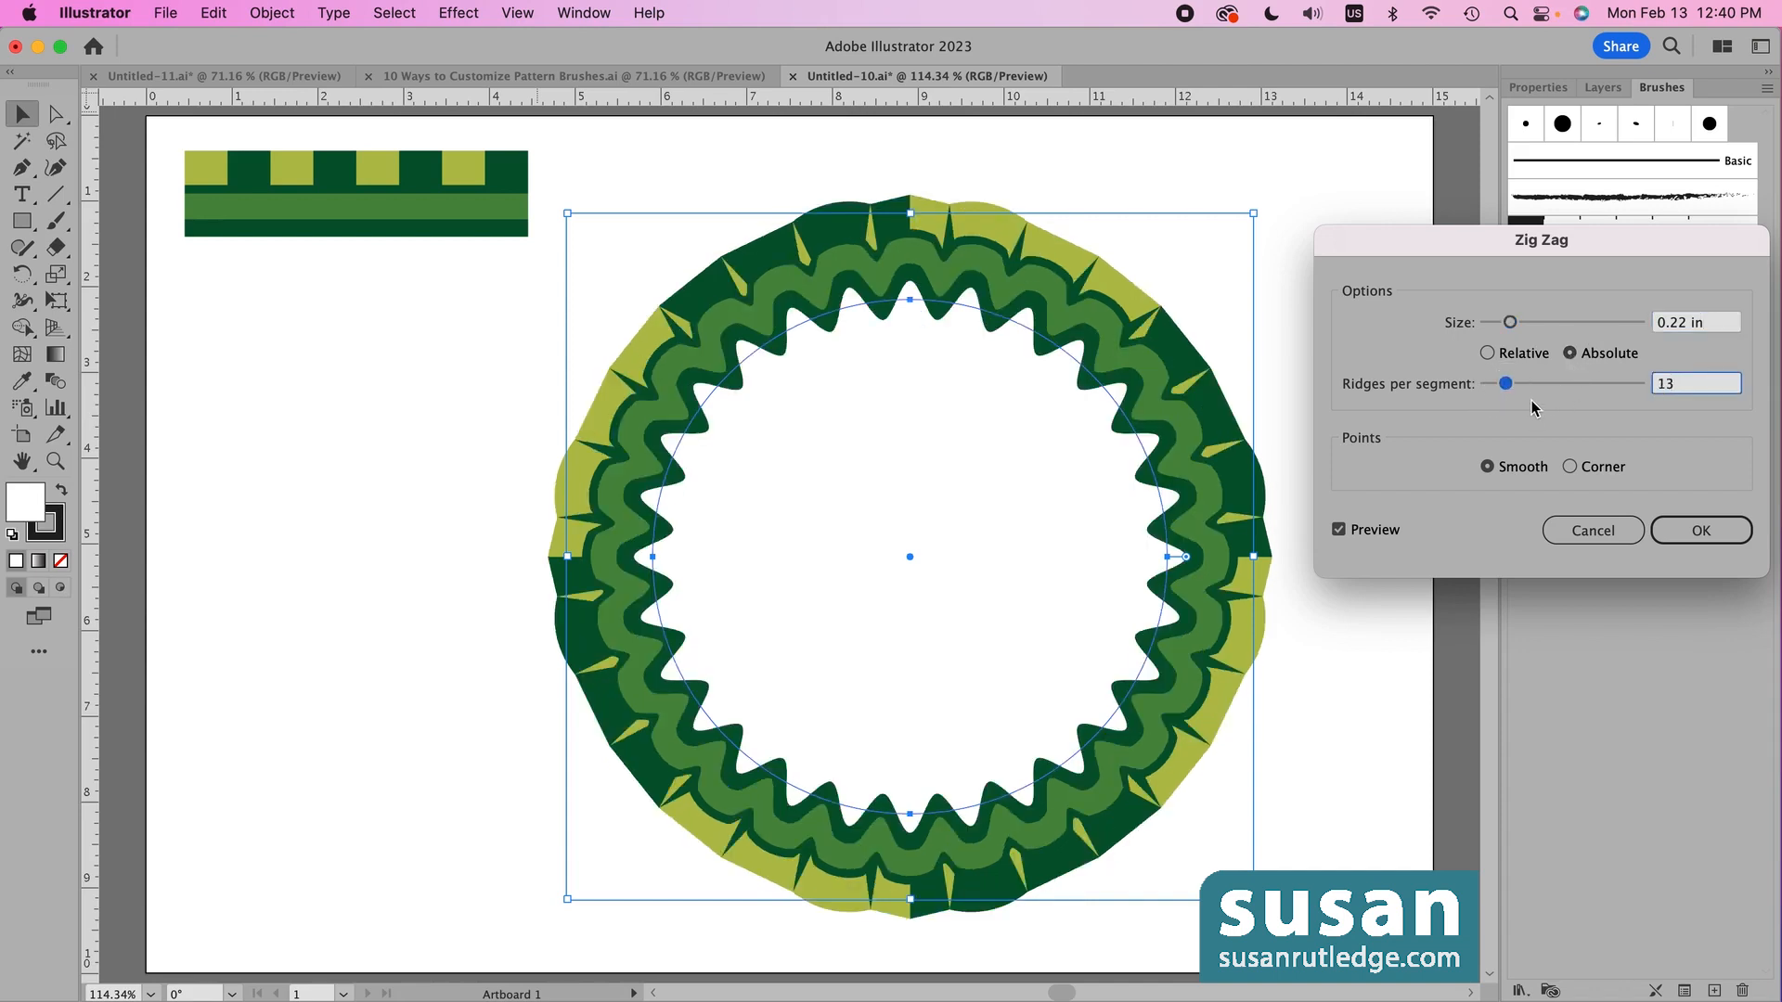
drag(1505, 383, 1495, 386)
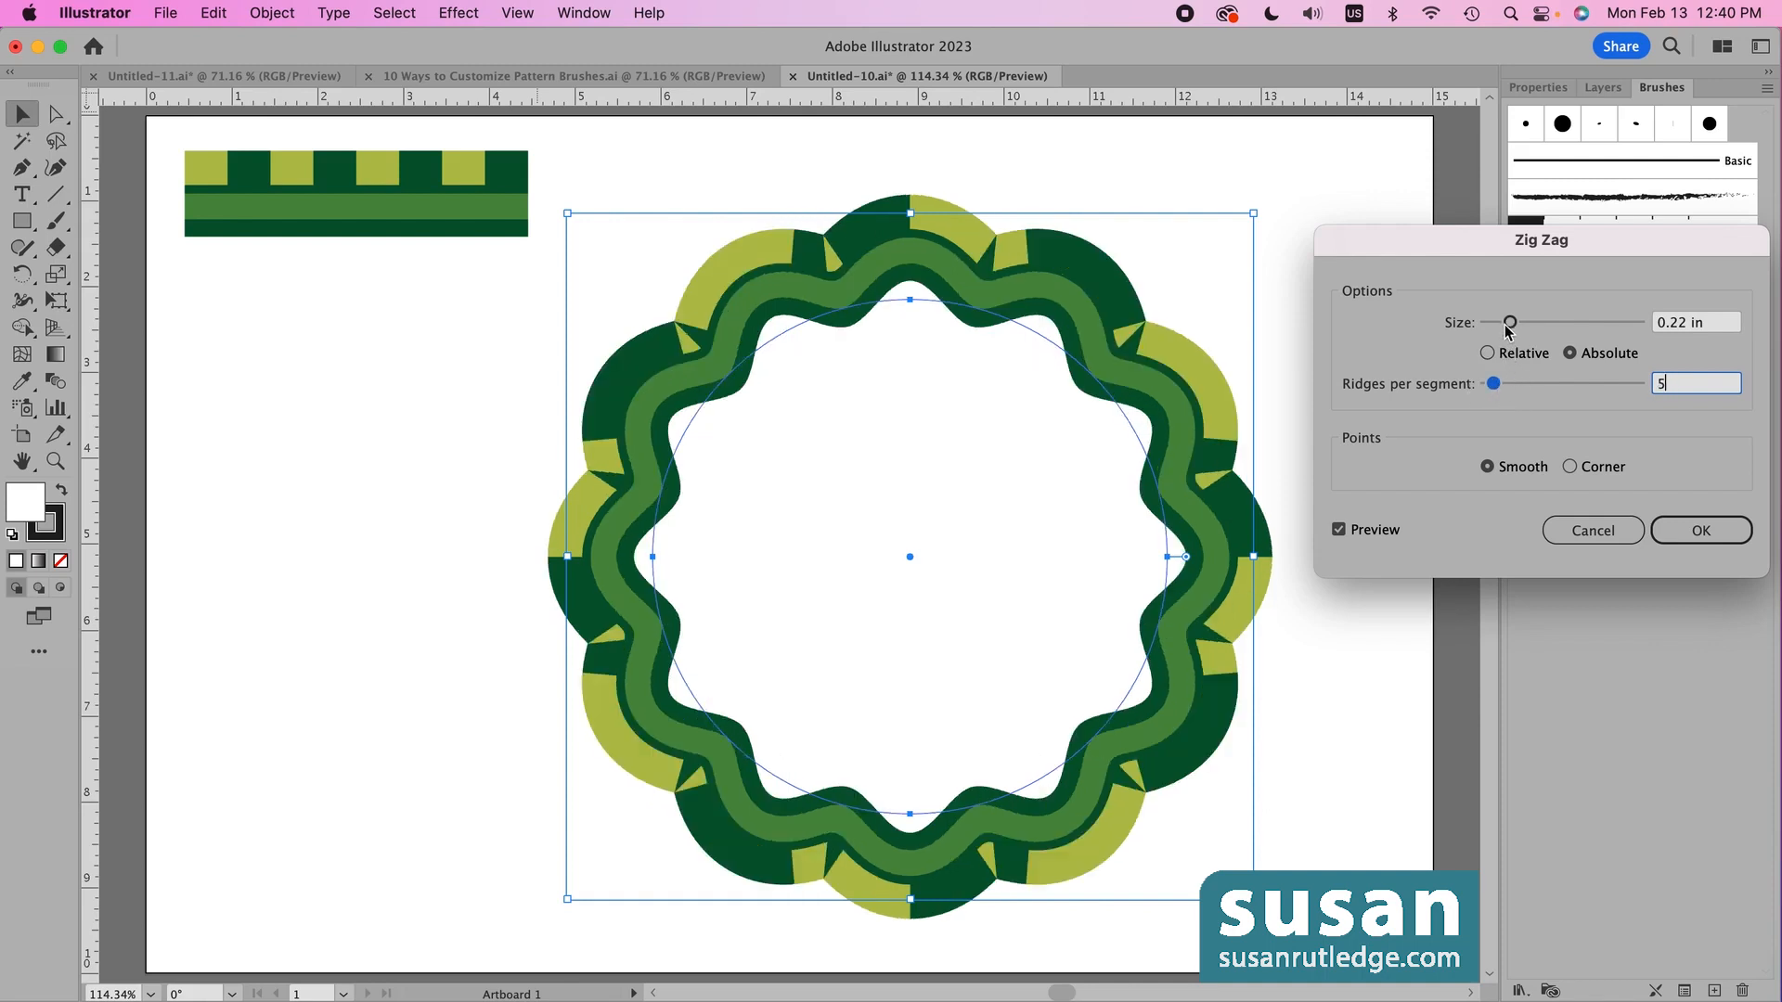
drag(1510, 322, 1501, 329)
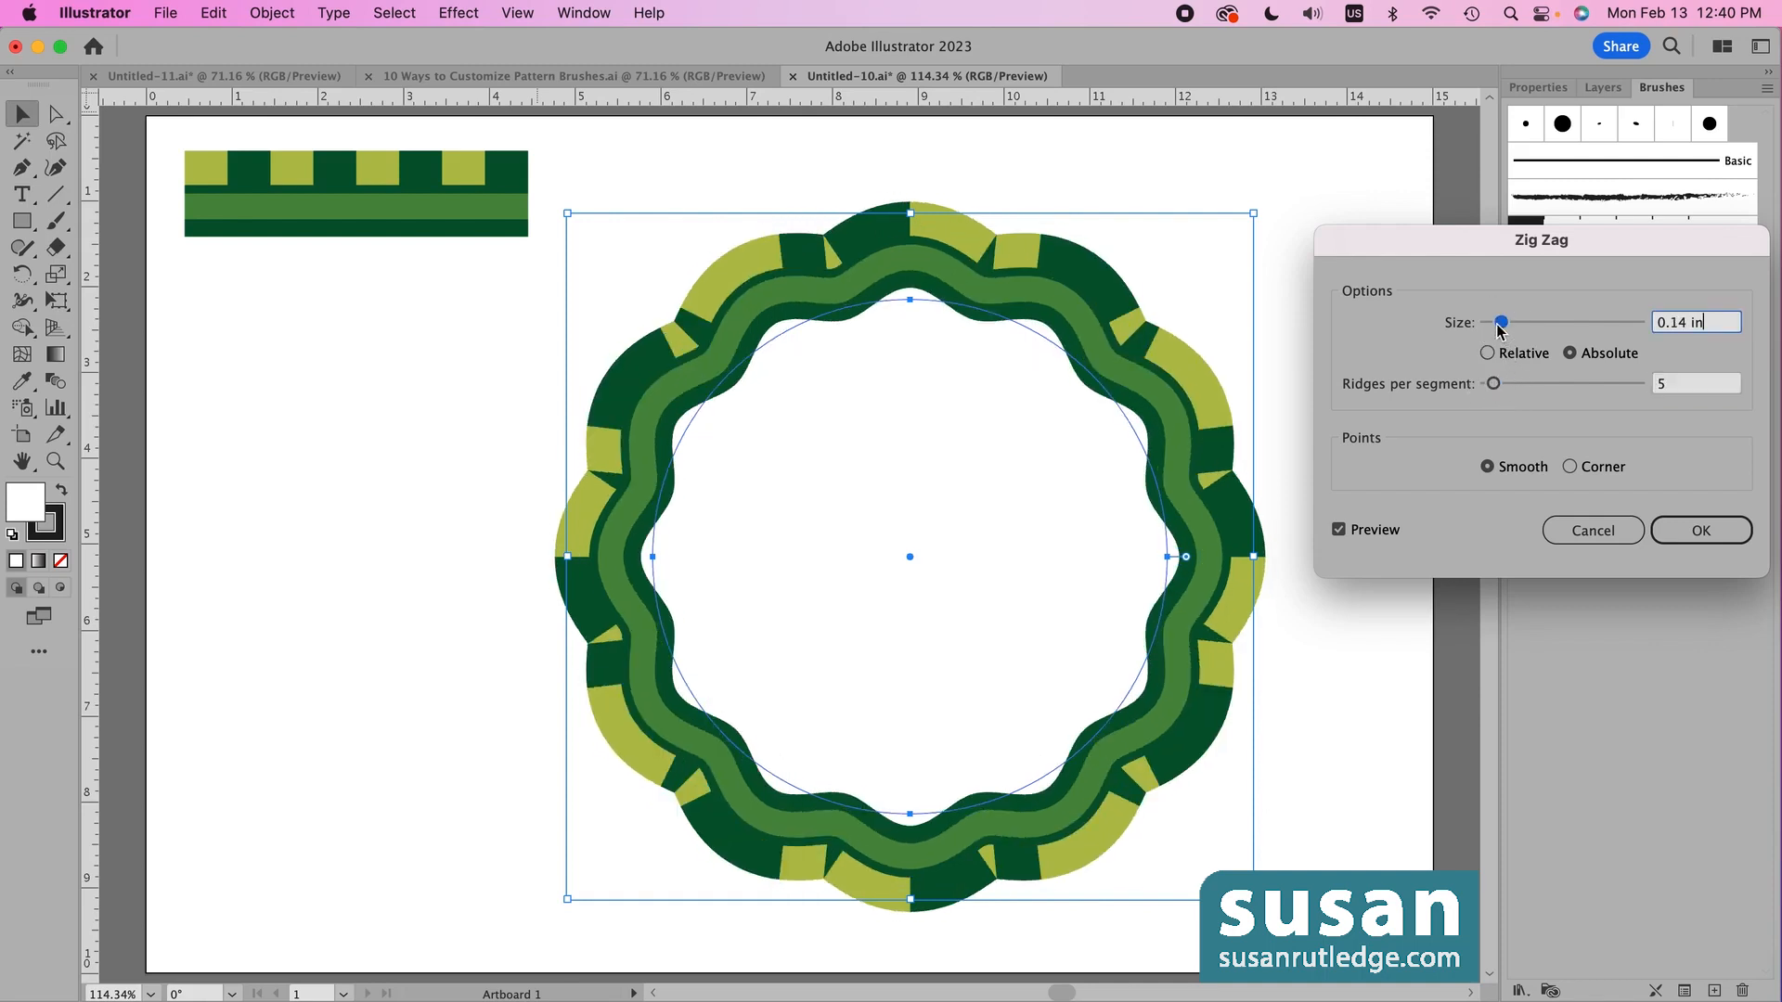
click(1684, 537)
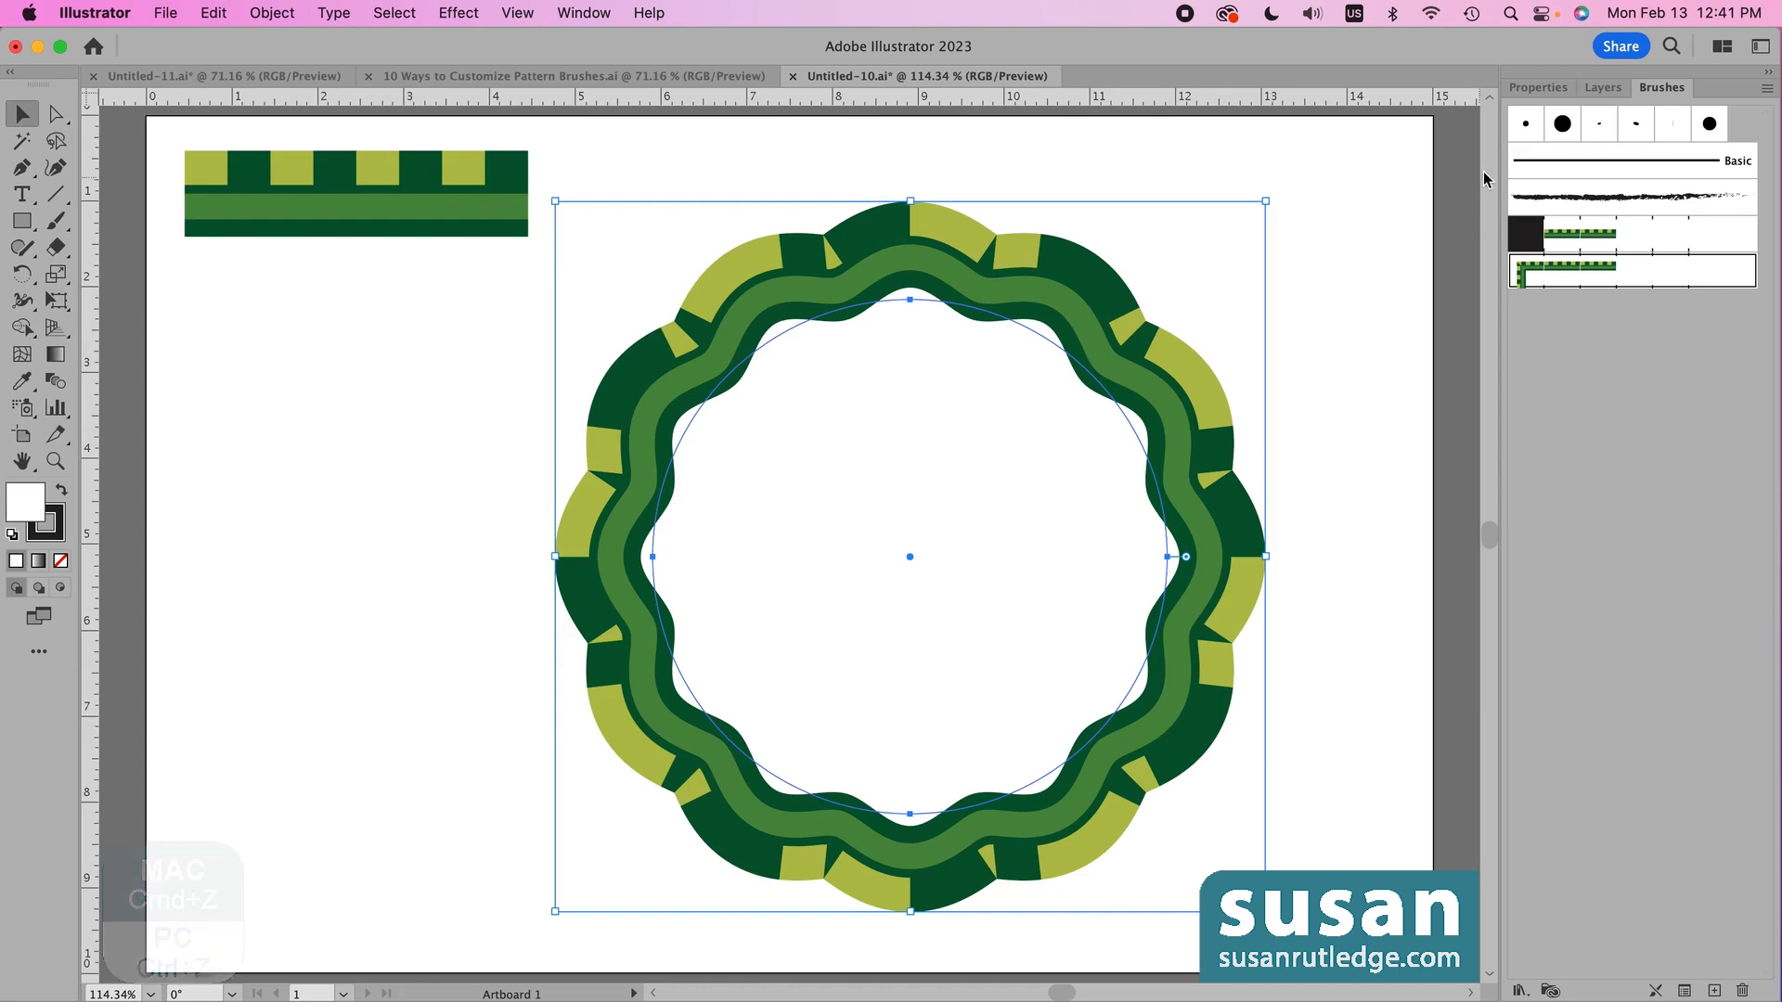
click(1538, 89)
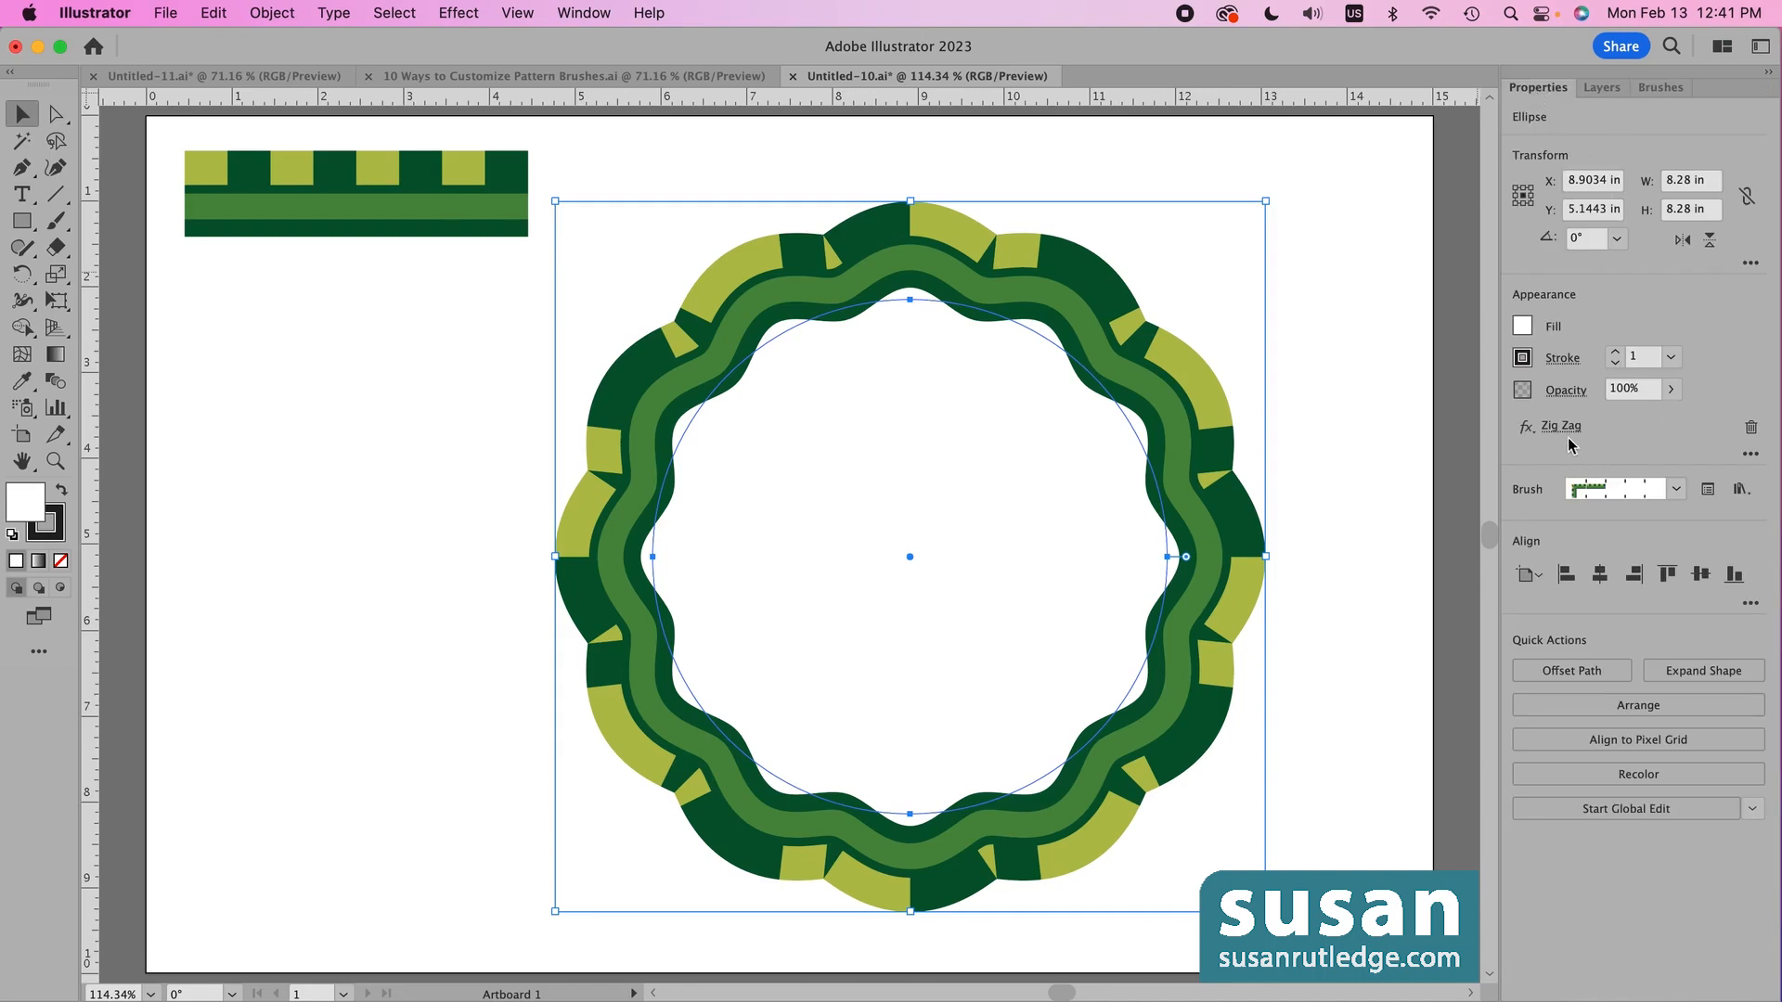
- Delete the ring's Zig Zag effect from its appearance and set its fill to None
click(1752, 429)
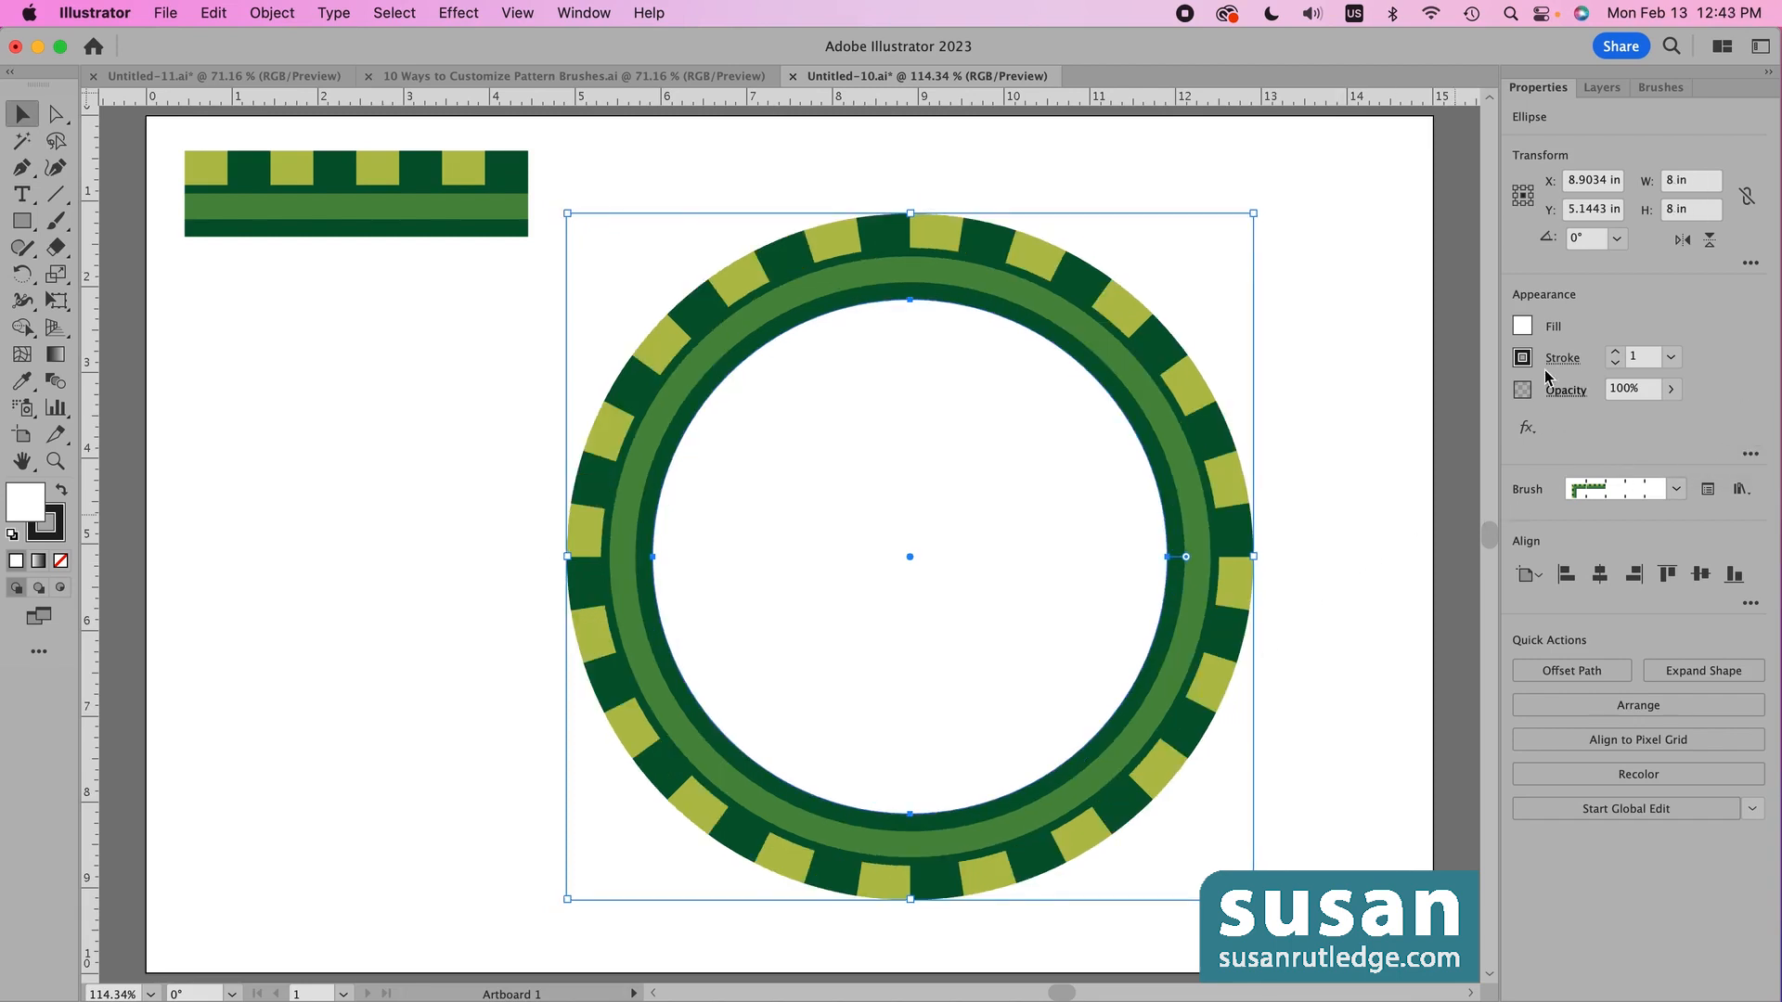
click(1522, 327)
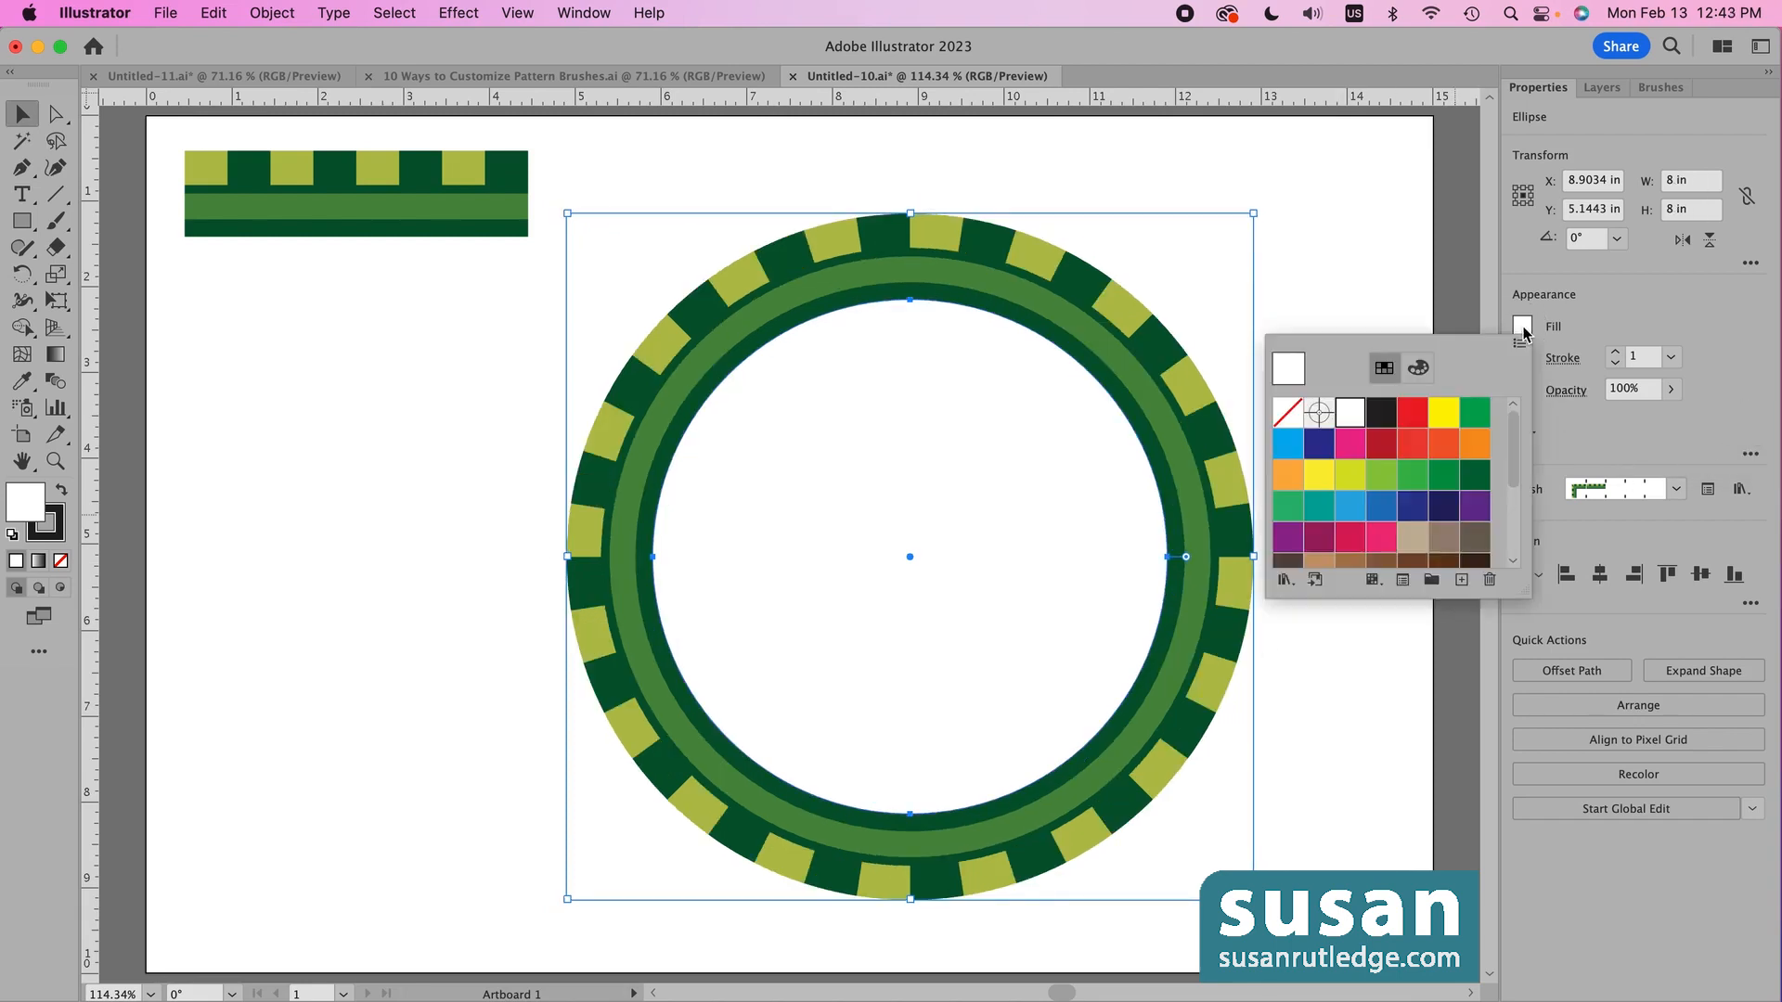
click(1289, 414)
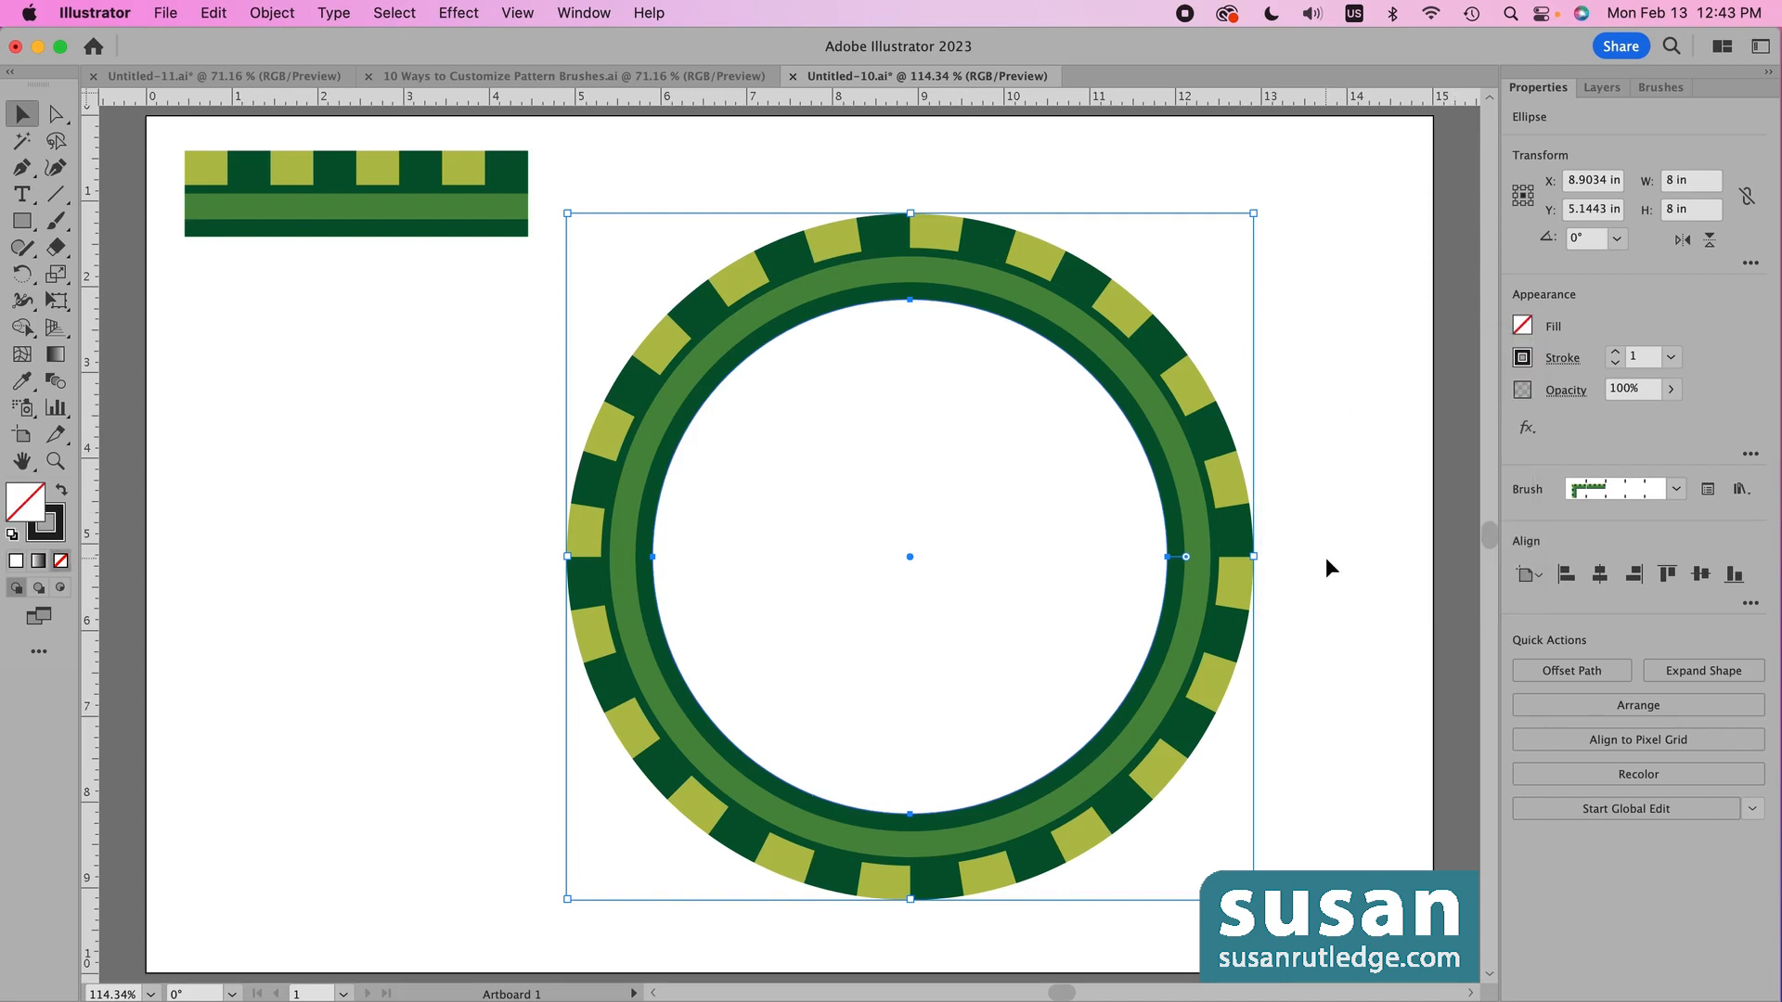
click(459, 12)
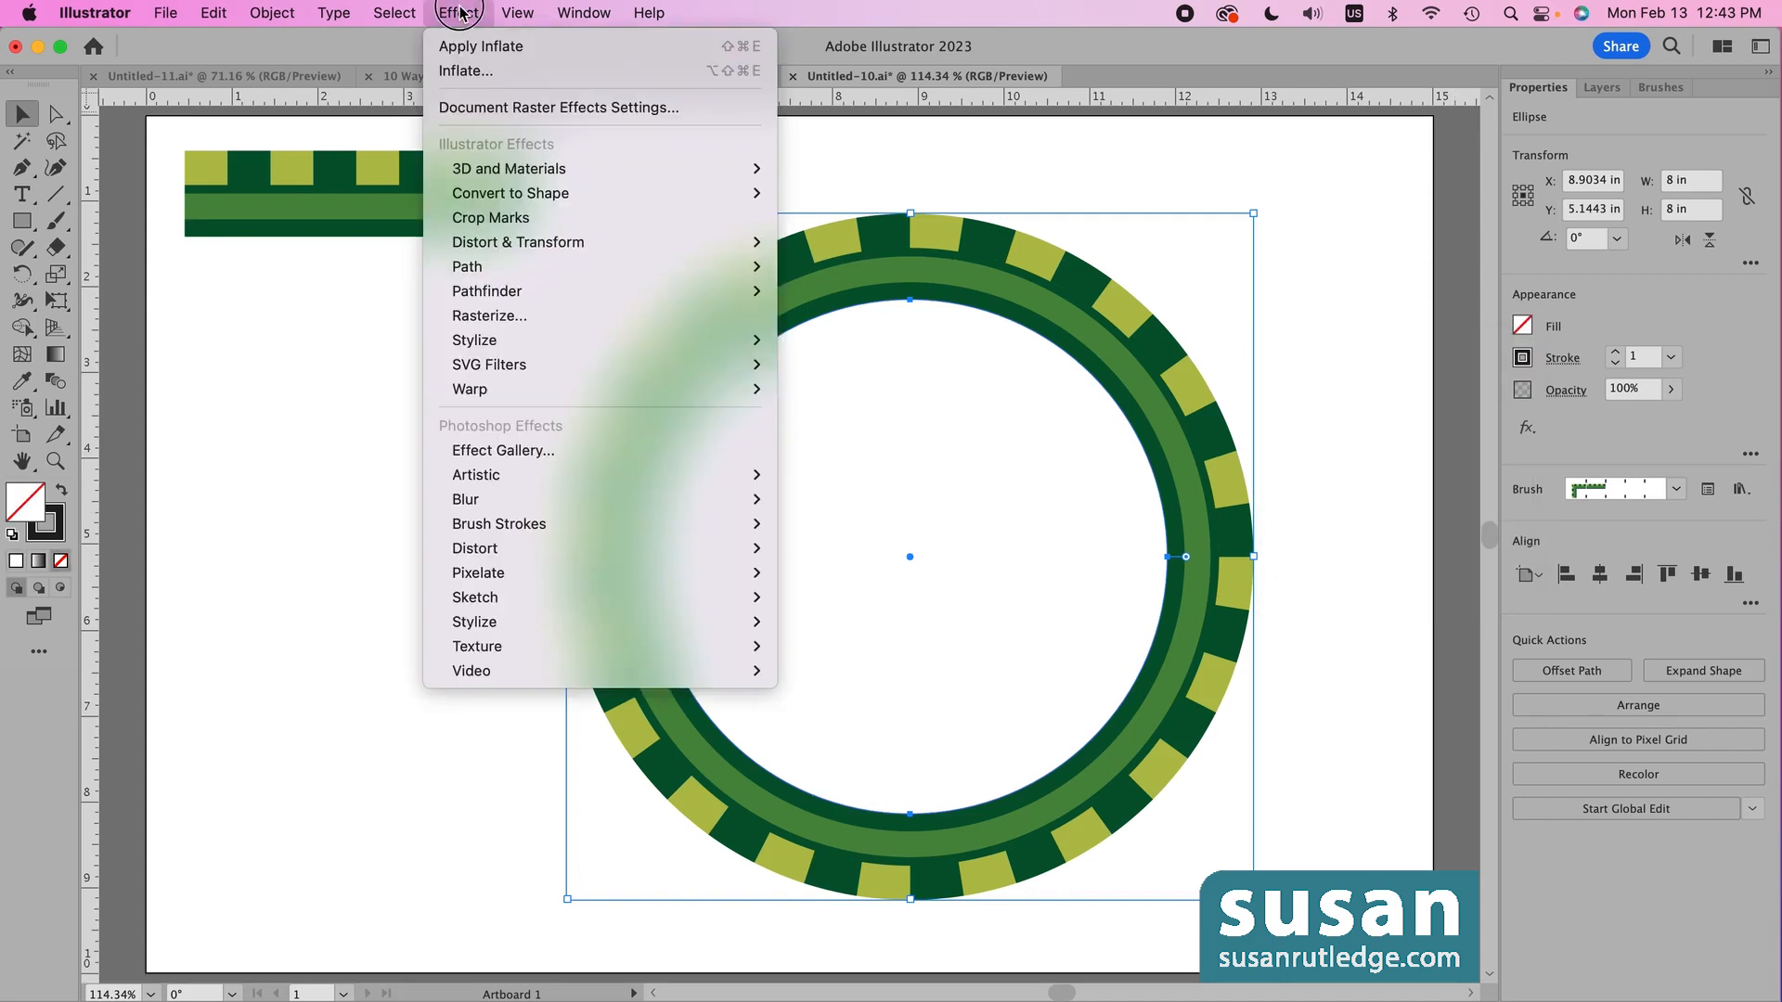
- Apply a 3D and Materials Inflate effect to the ring, then deselect to view the puffed bands
mouse_move(516, 168)
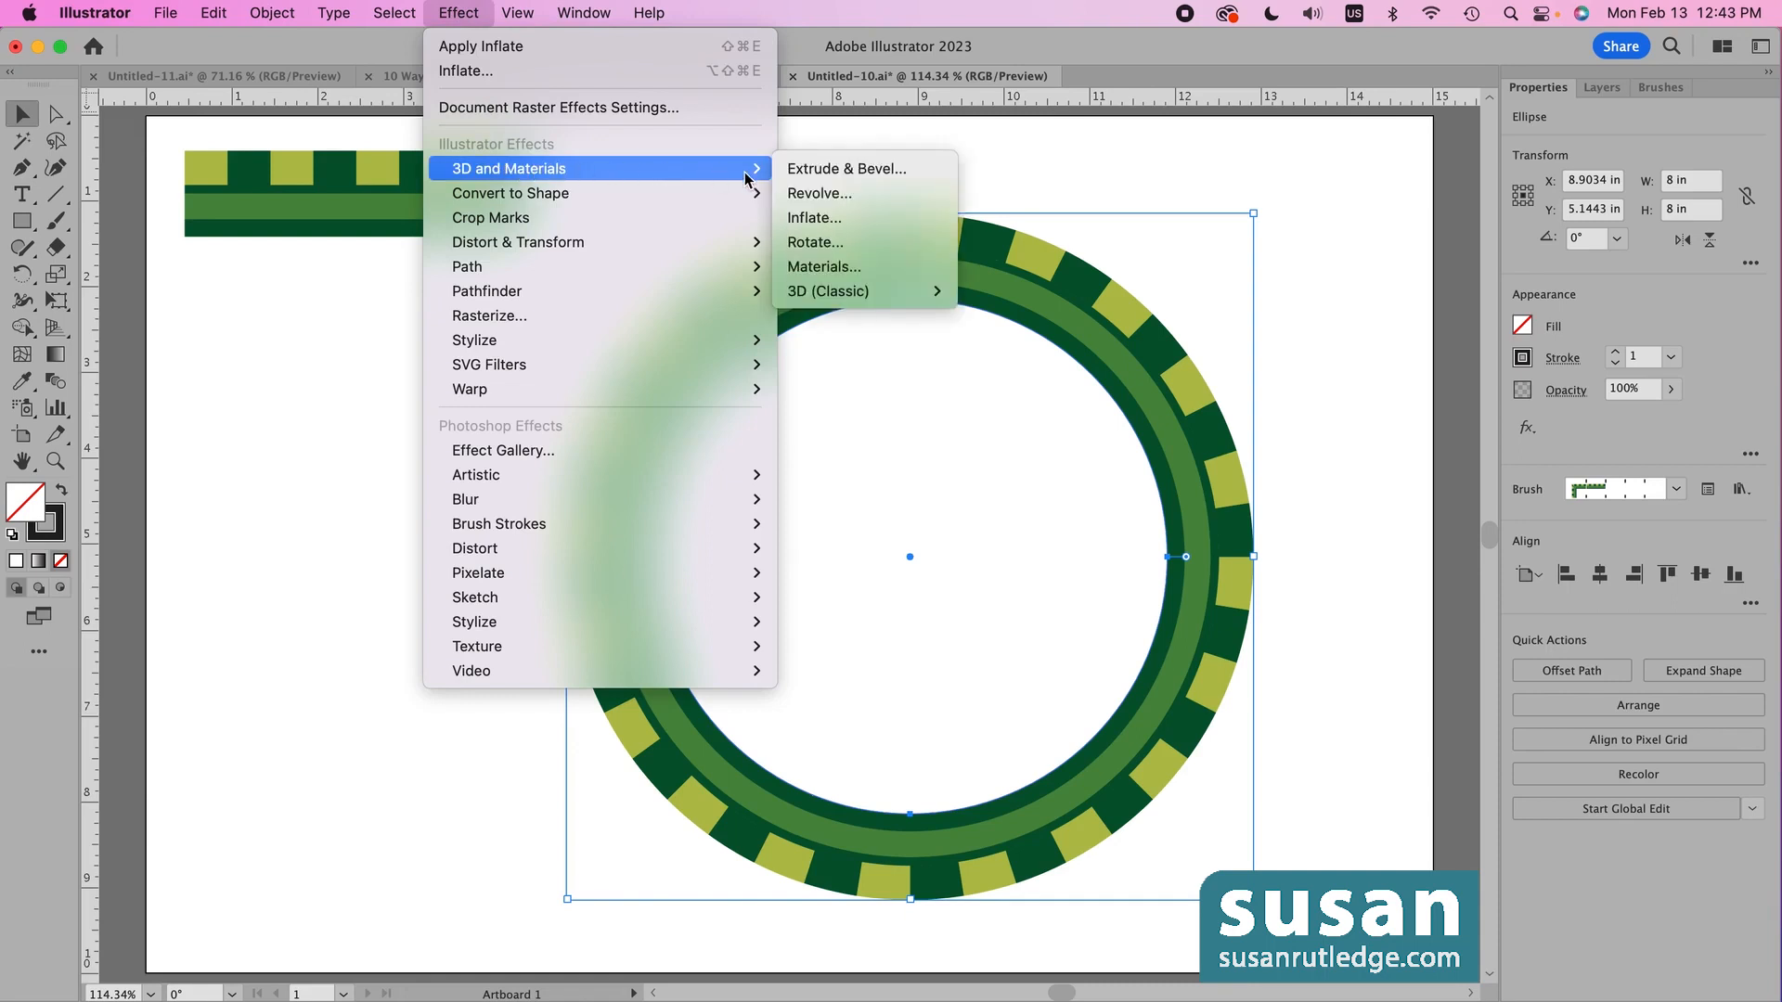
click(863, 219)
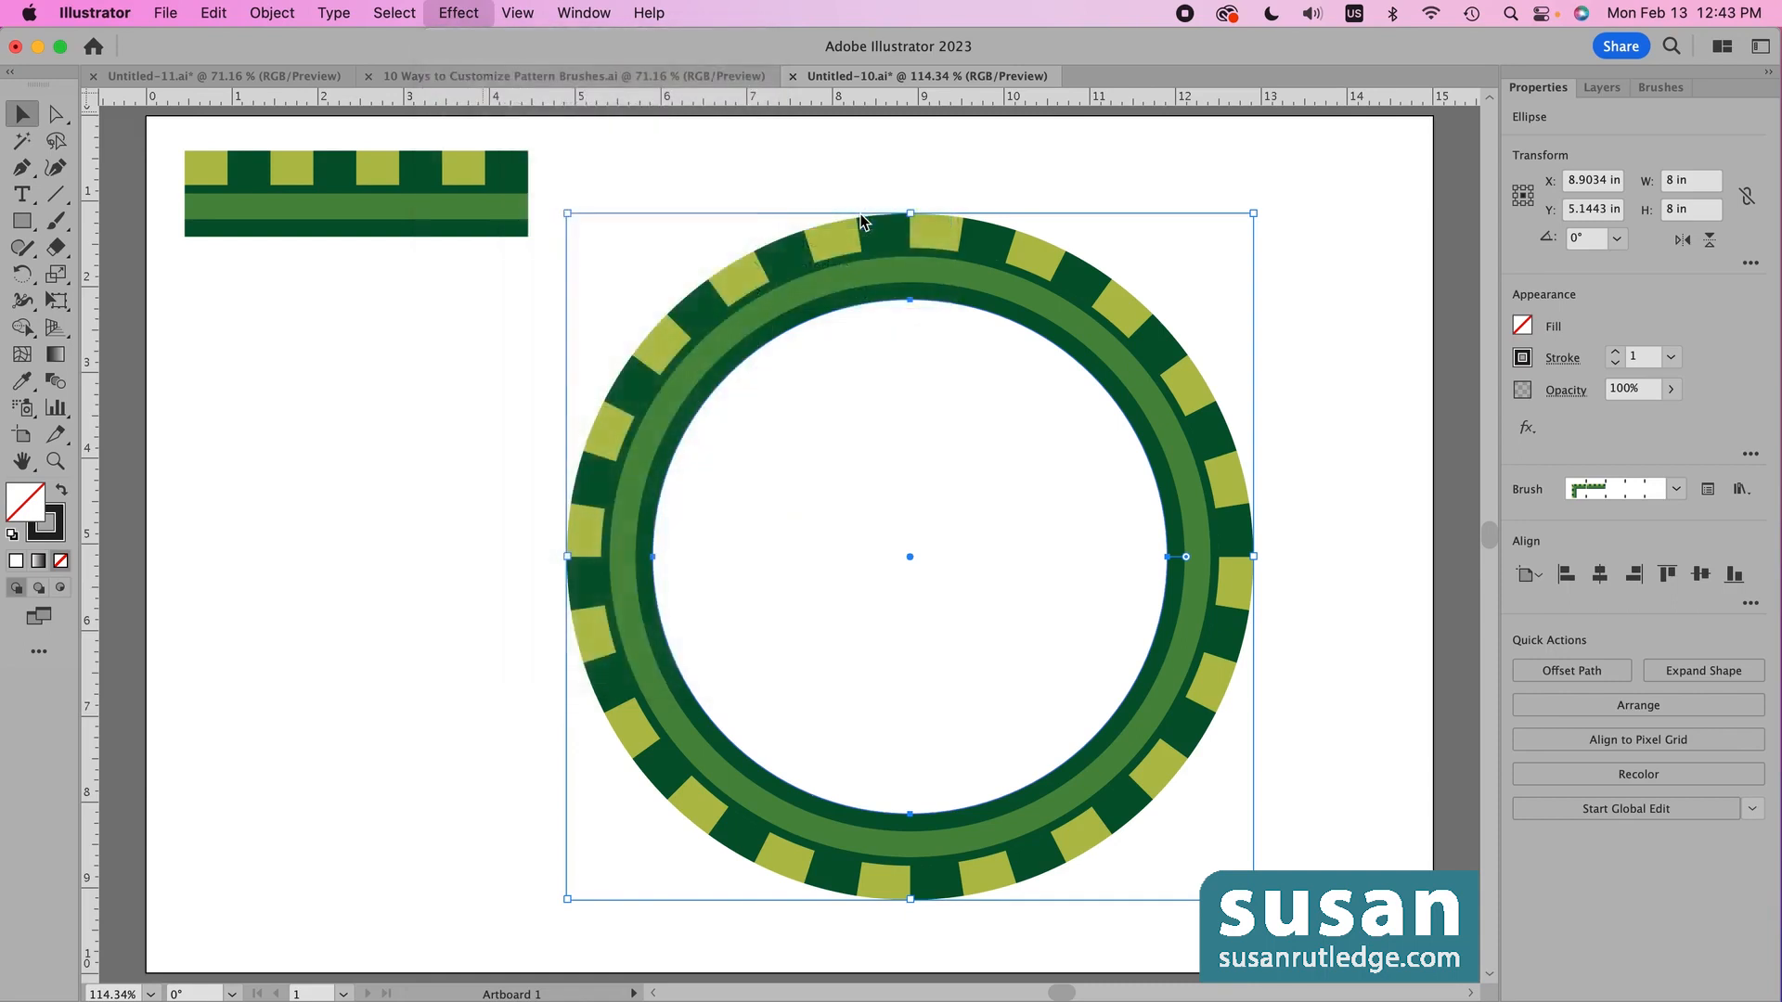
drag(1240, 110, 1344, 121)
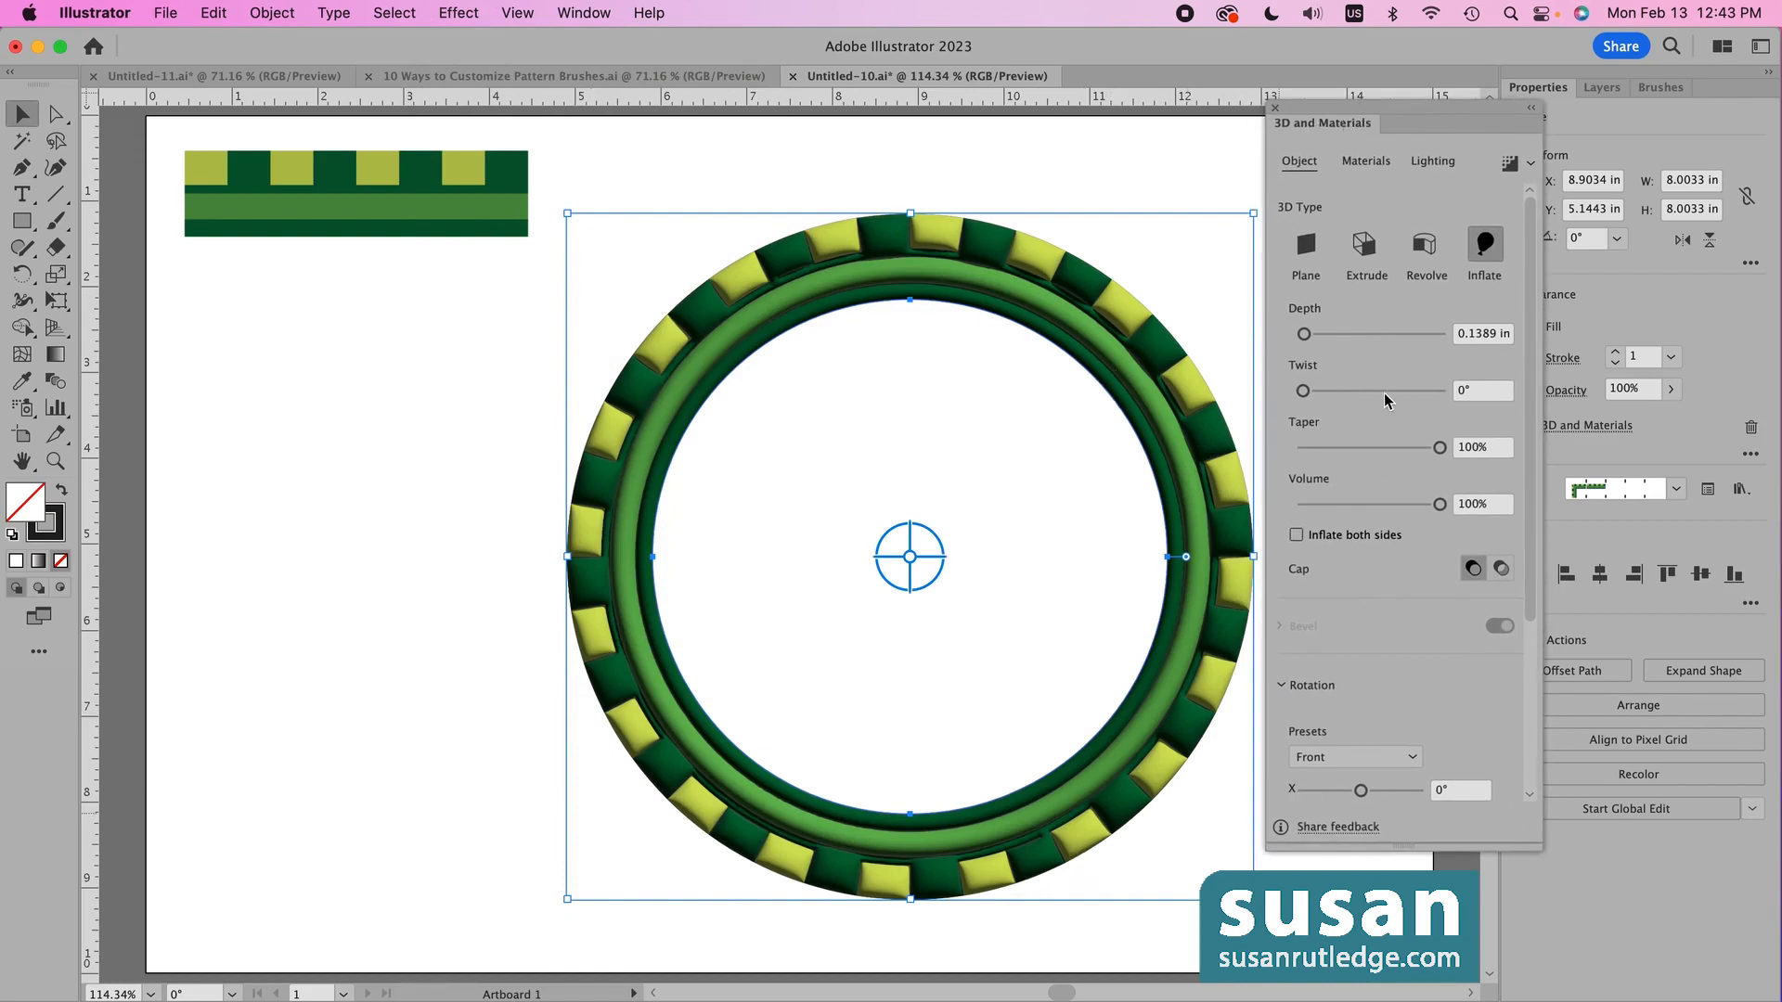
click(1273, 109)
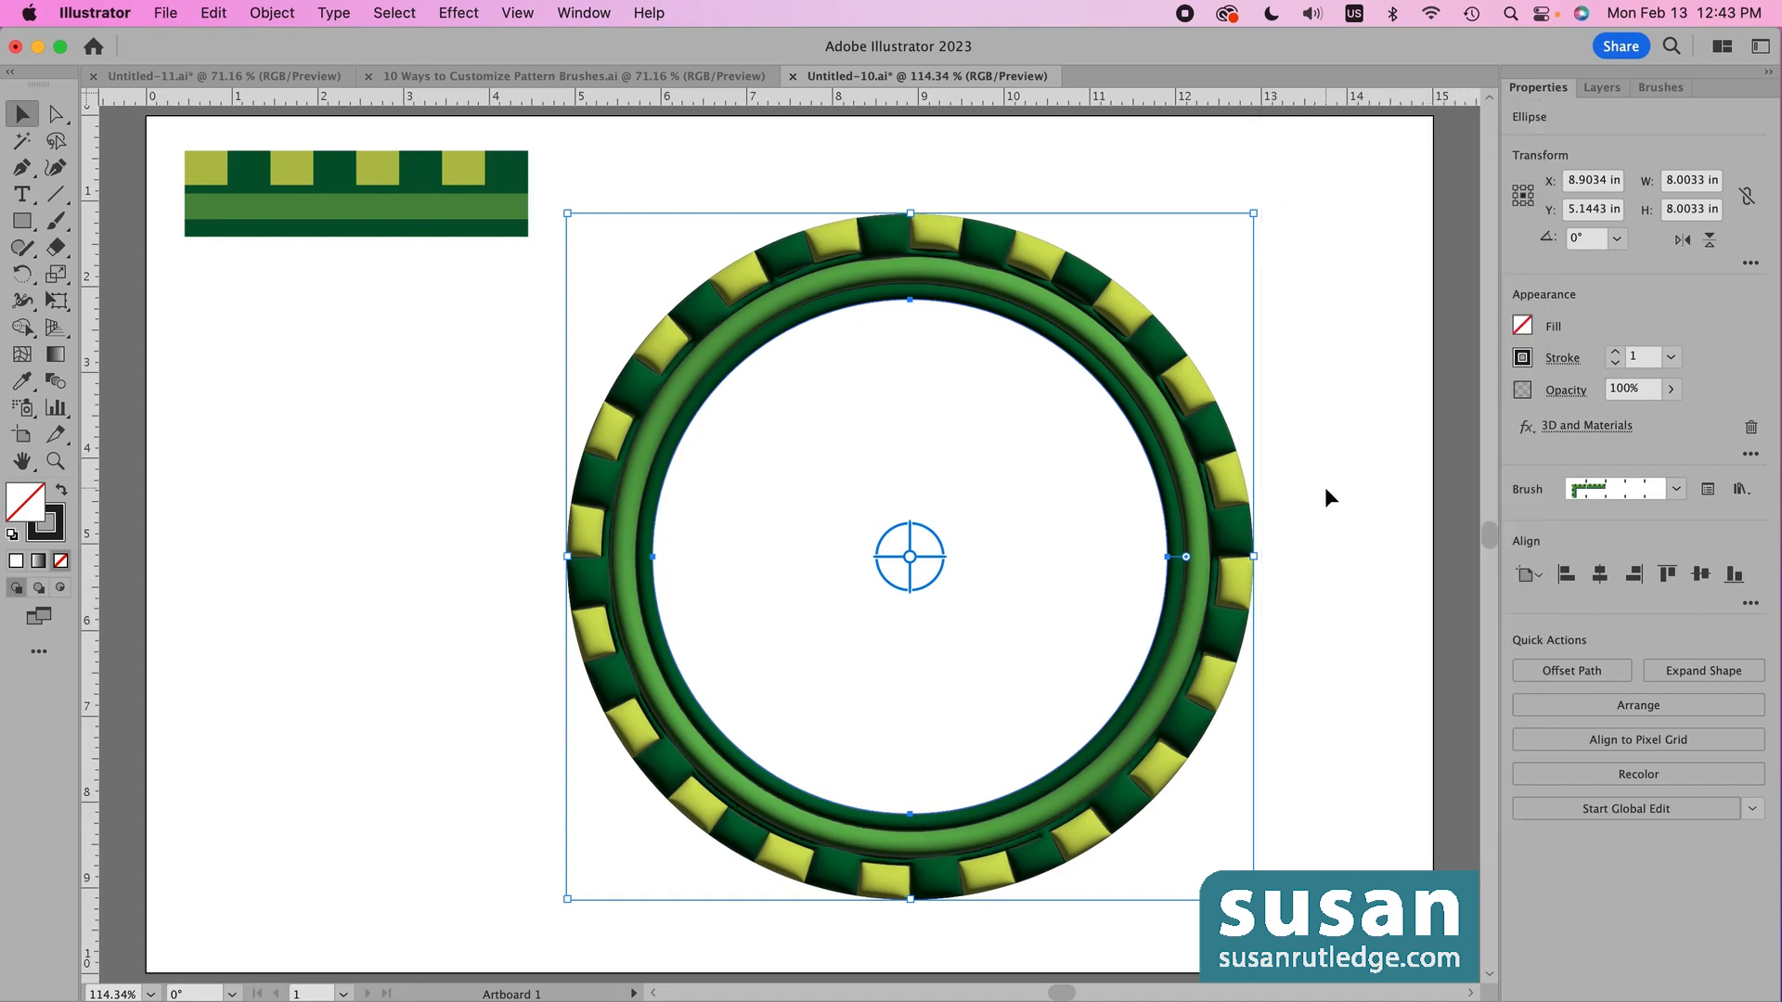
click(1301, 470)
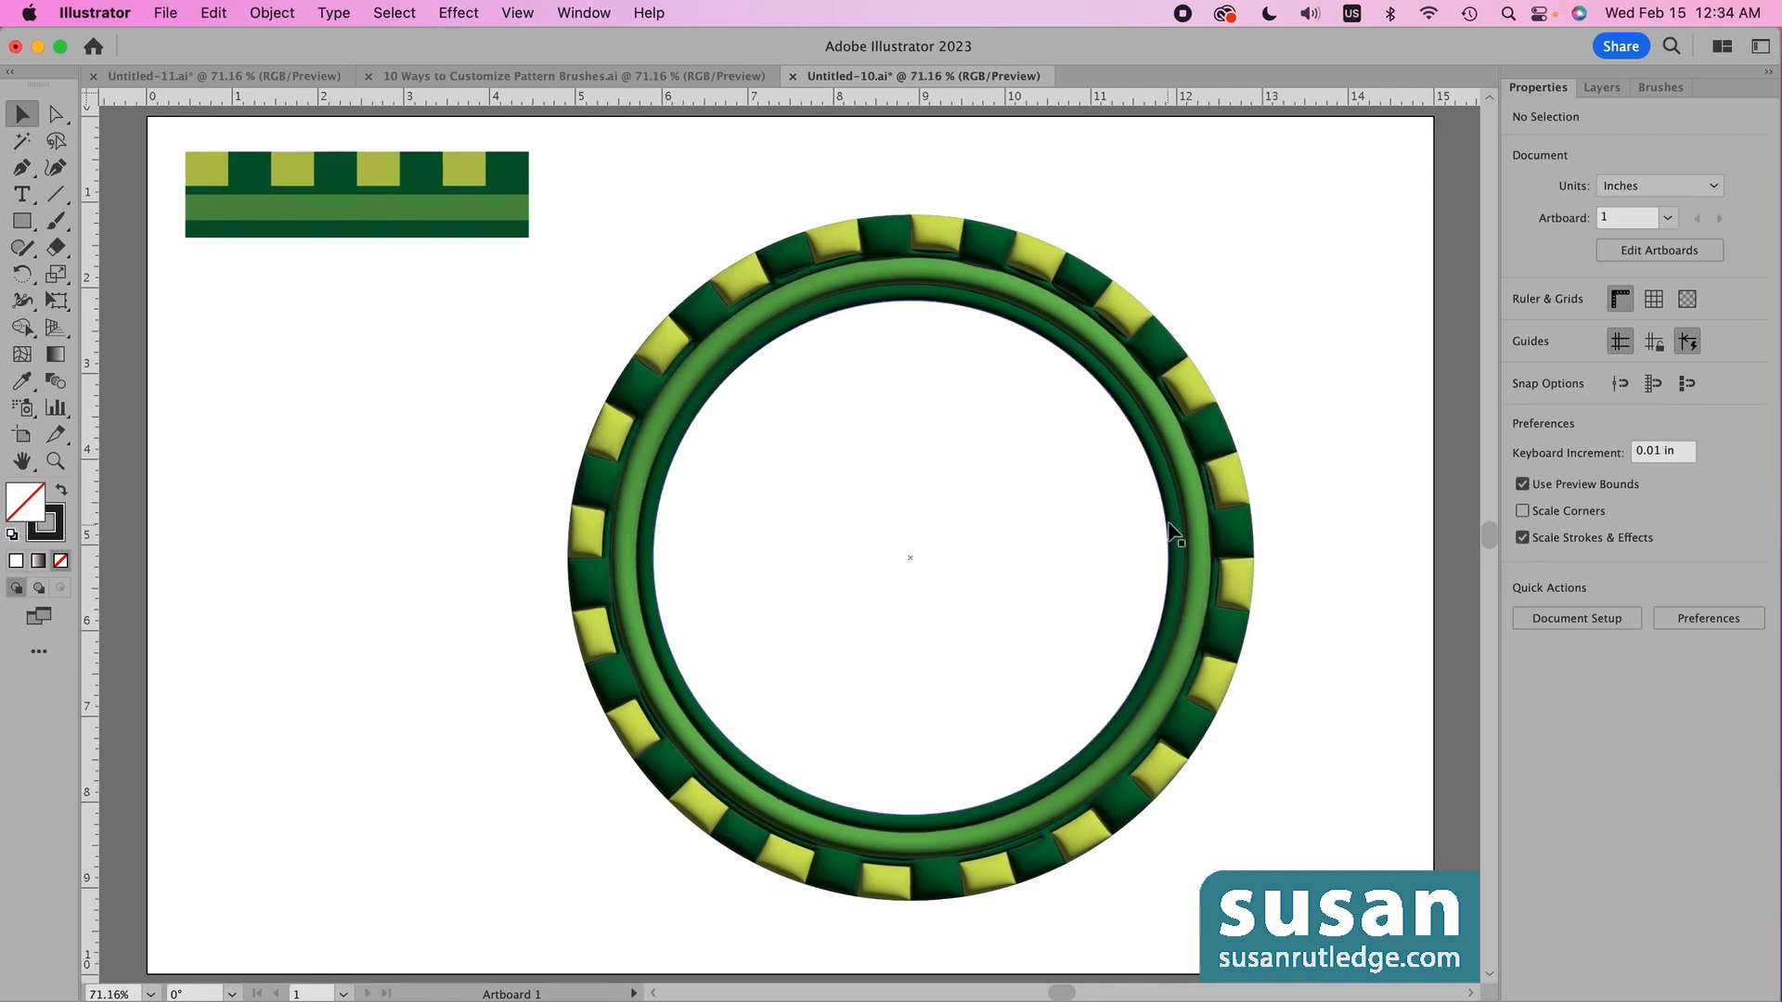
click(1180, 524)
- Delete the ring and change Green Brush 2's colorization method to Tints in its brush options
key(Delete)
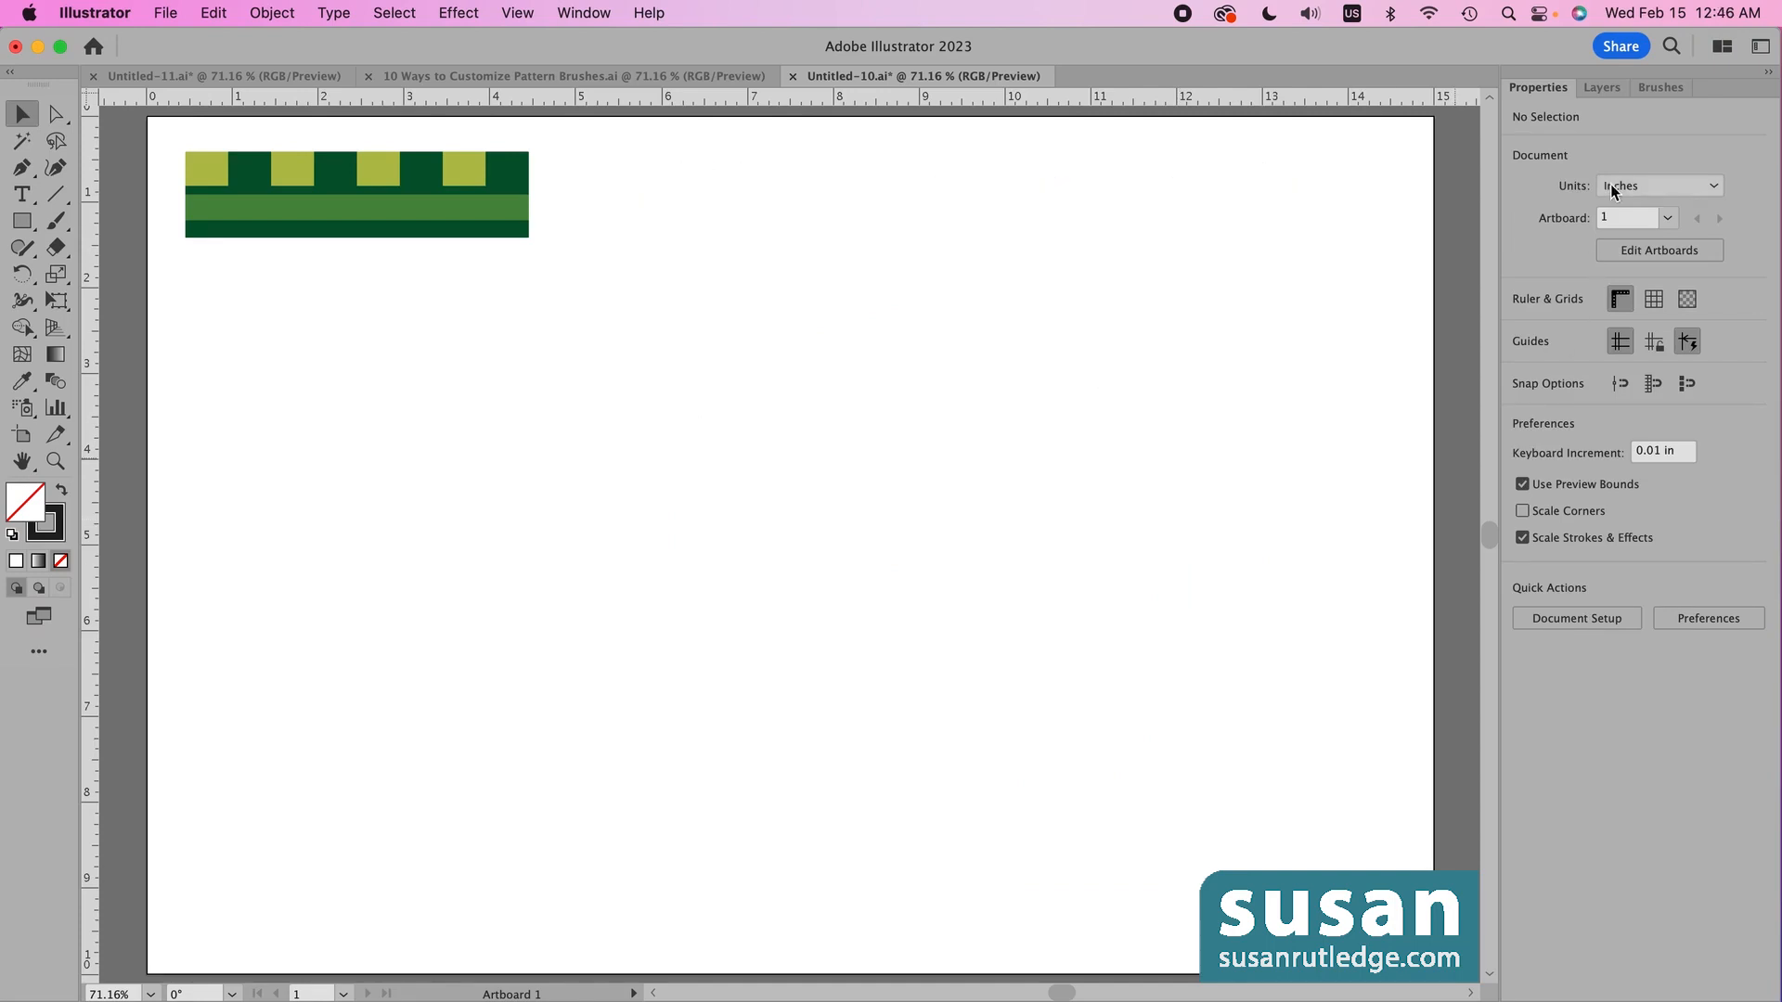
click(1647, 86)
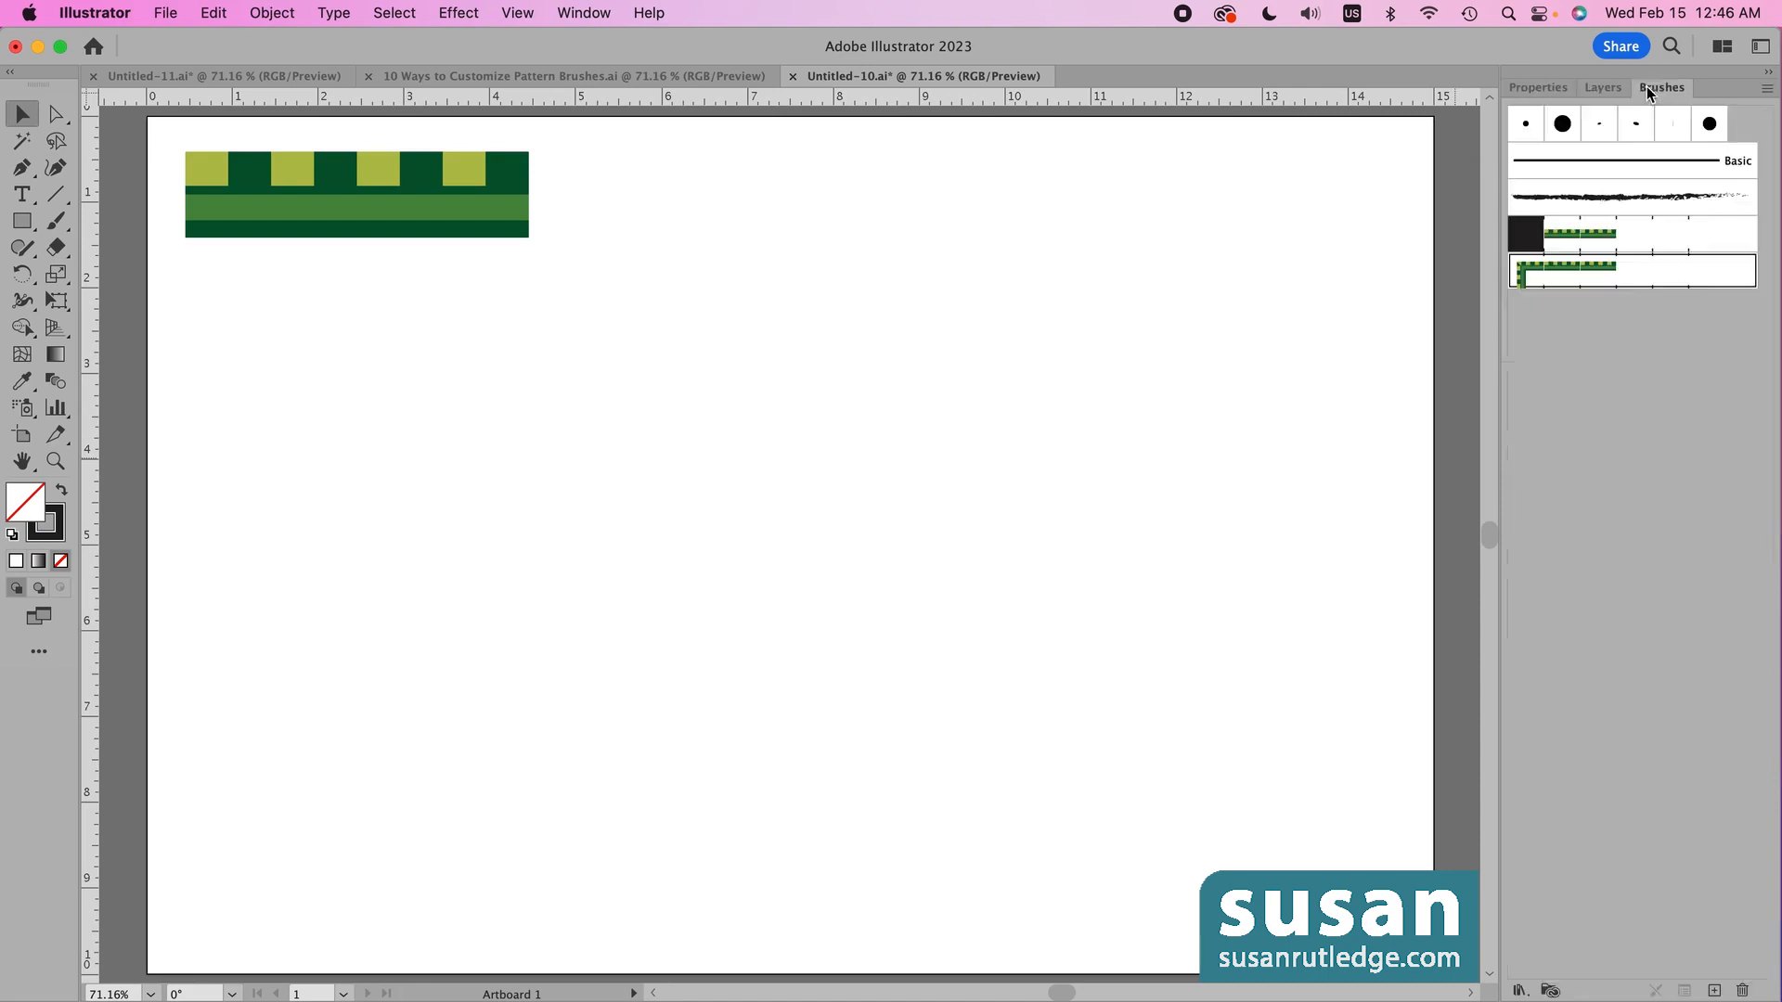
double_click(1526, 282)
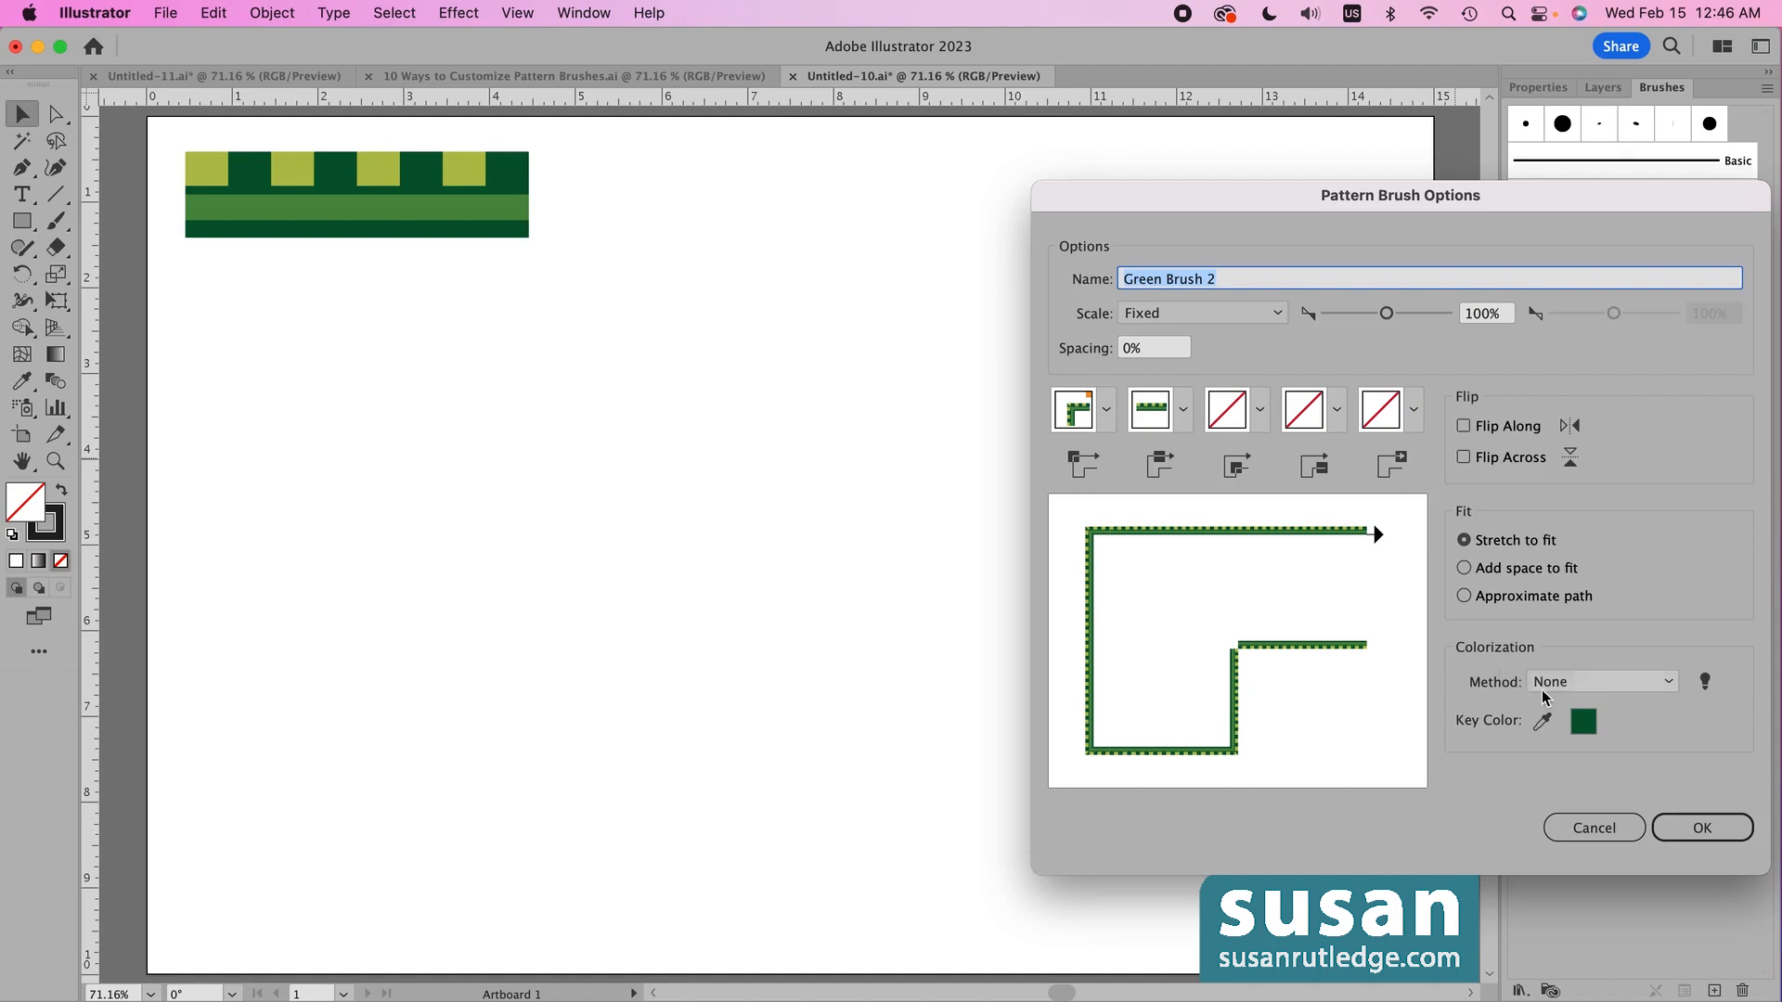
click(1670, 684)
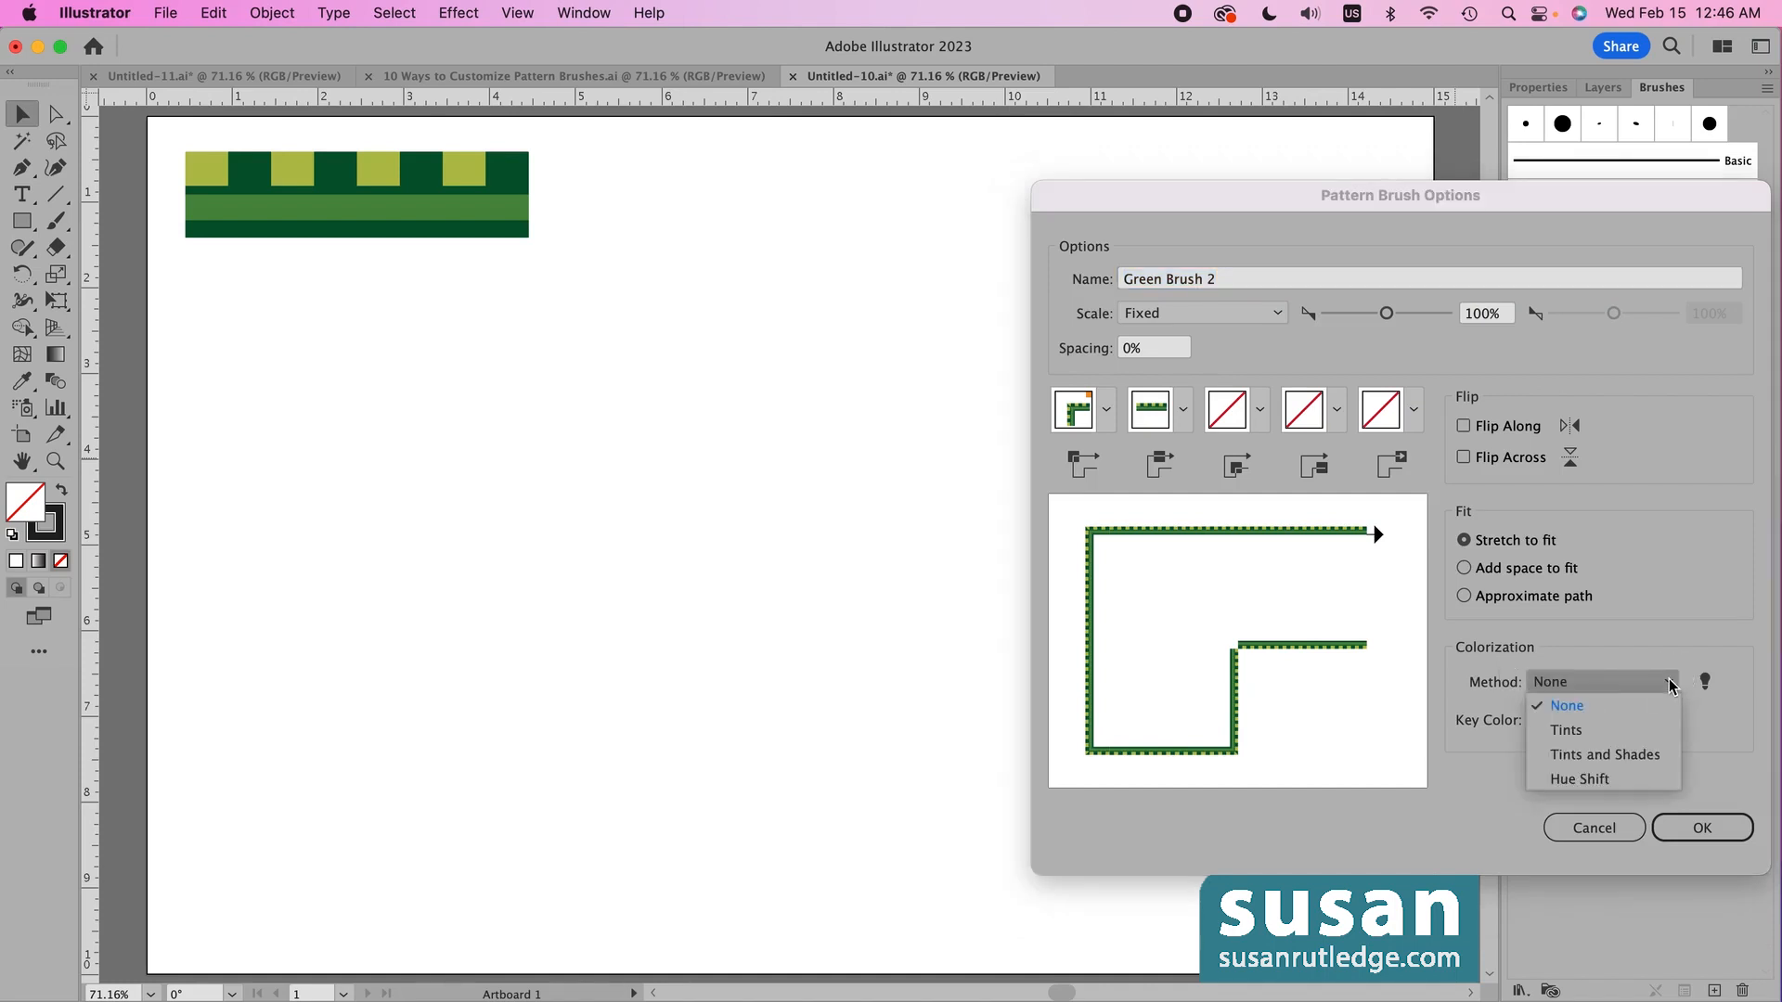
click(1576, 729)
click(1696, 826)
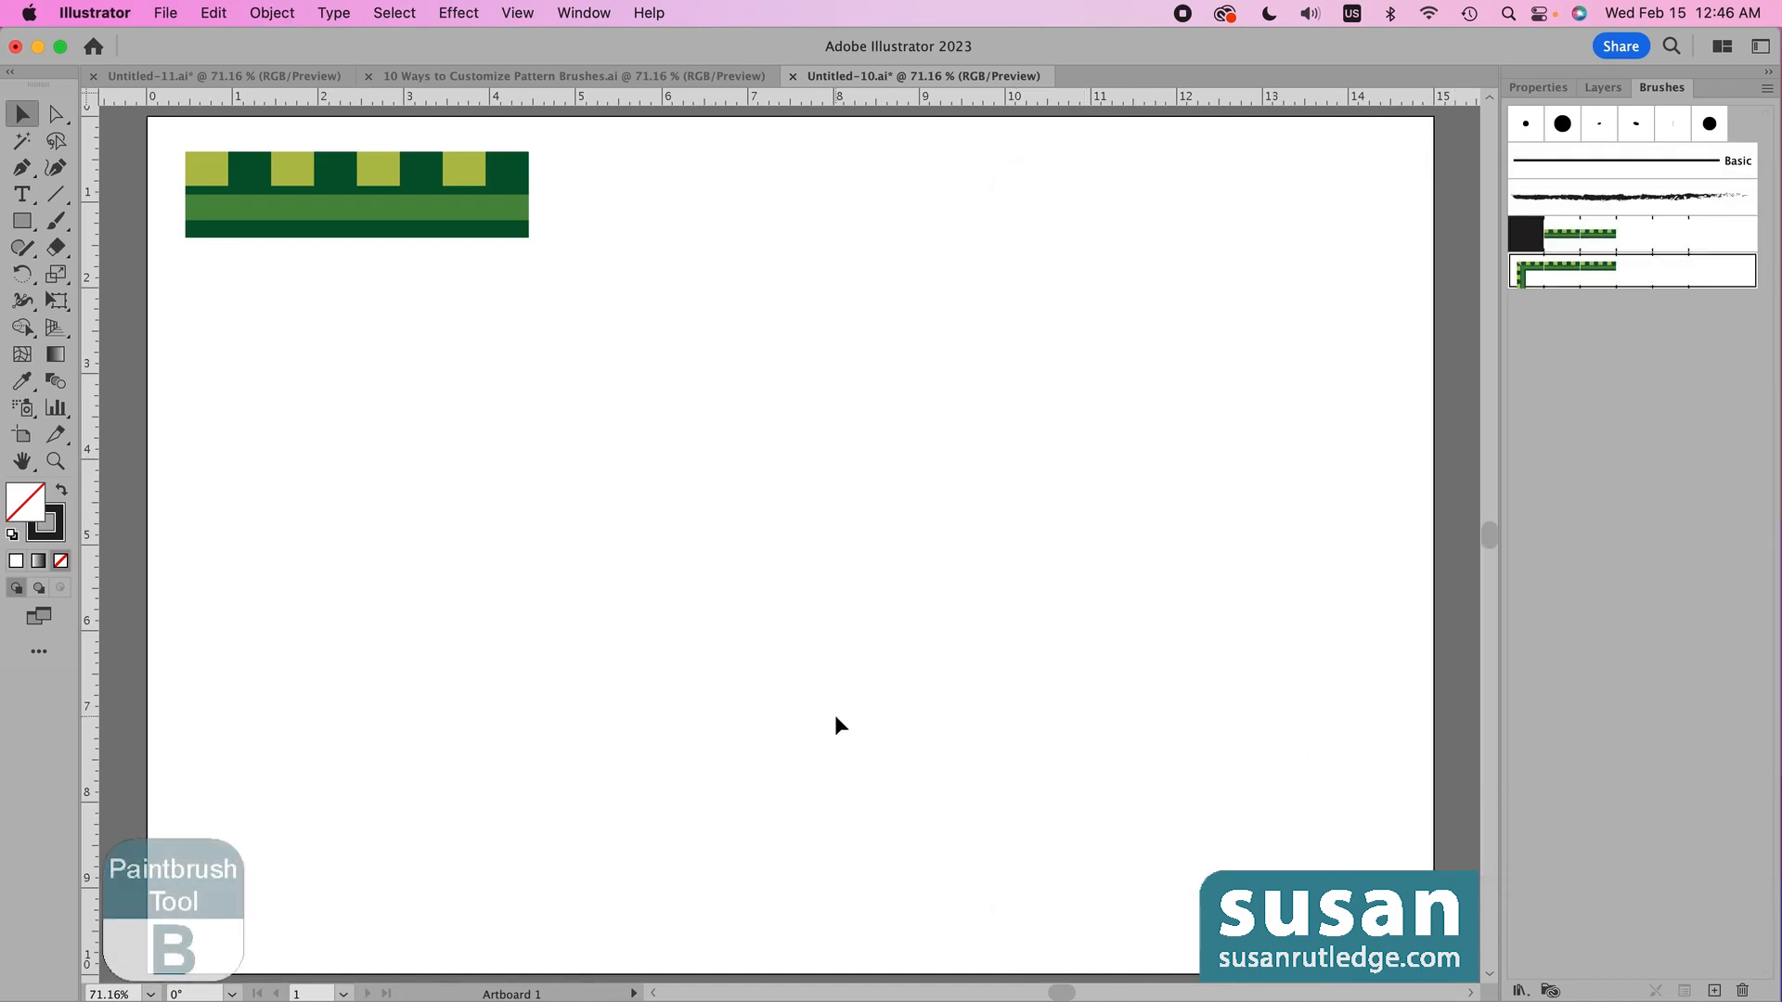
- Paint a long wavy stroke across the artboard with the Paintbrush using Green Brush 2
key(b)
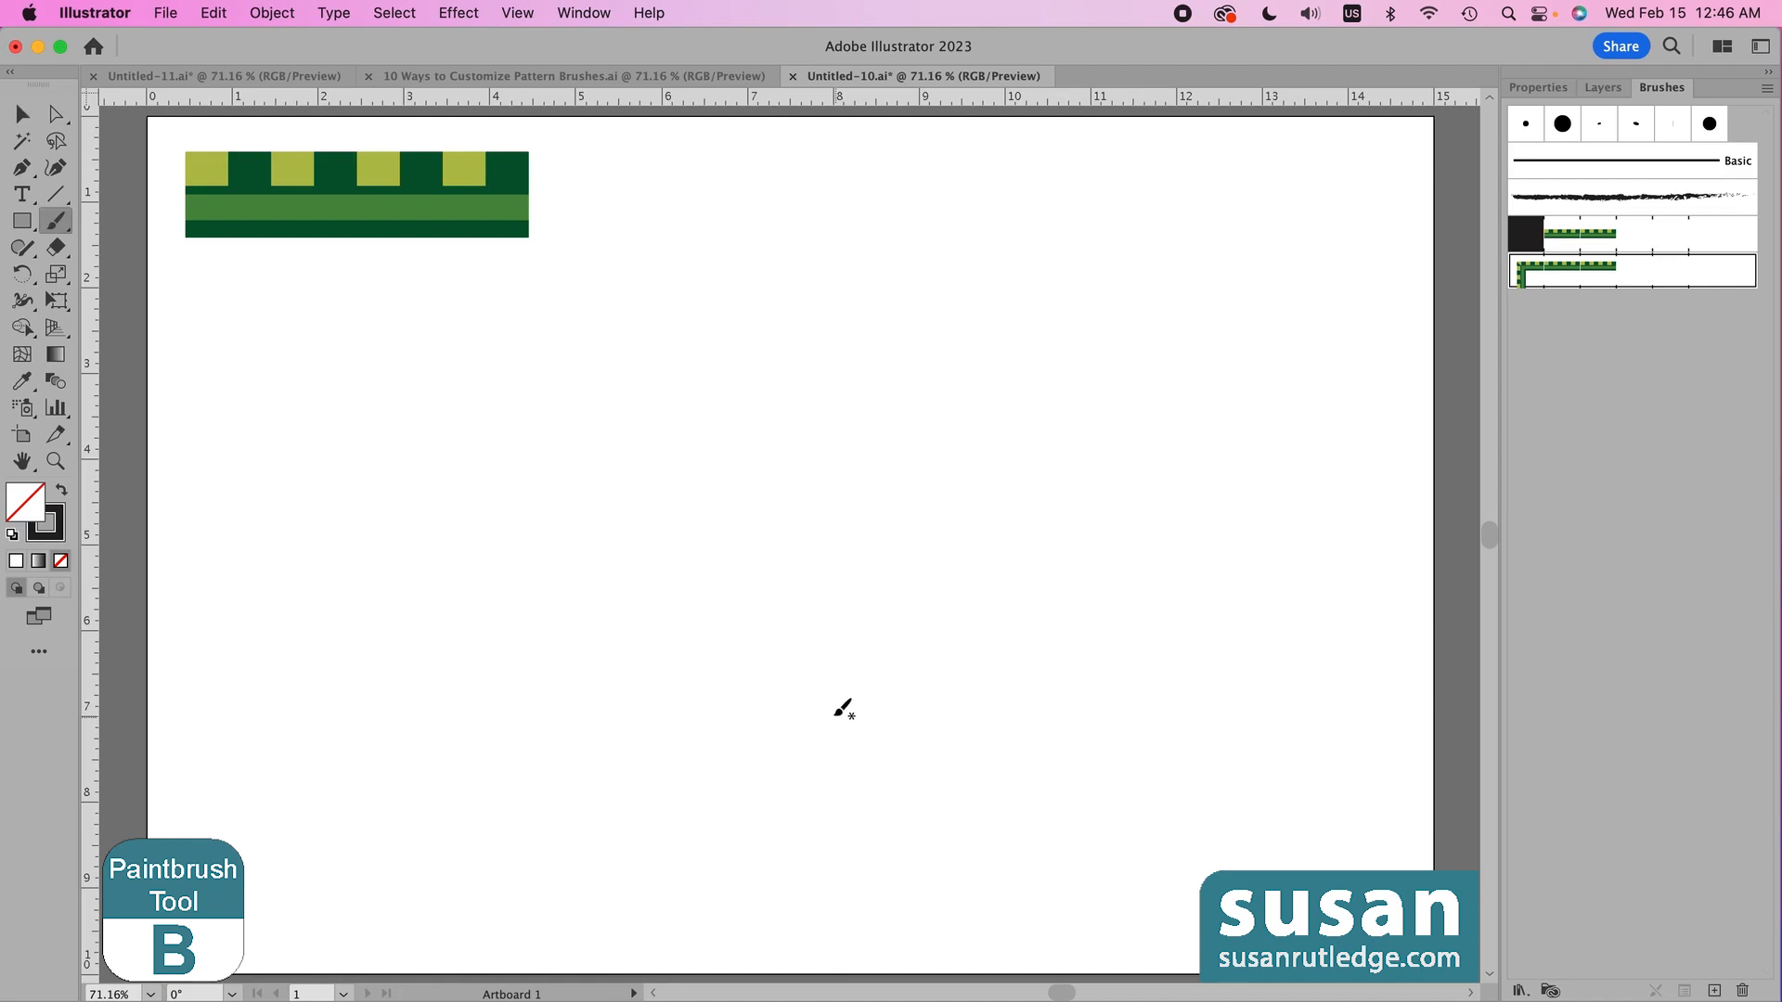
mouse_move(244, 571)
mouse_down()
mouse_move(372, 490)
mouse_move(538, 495)
mouse_move(814, 639)
mouse_move(949, 651)
mouse_move(1151, 539)
mouse_move(1316, 482)
mouse_up()
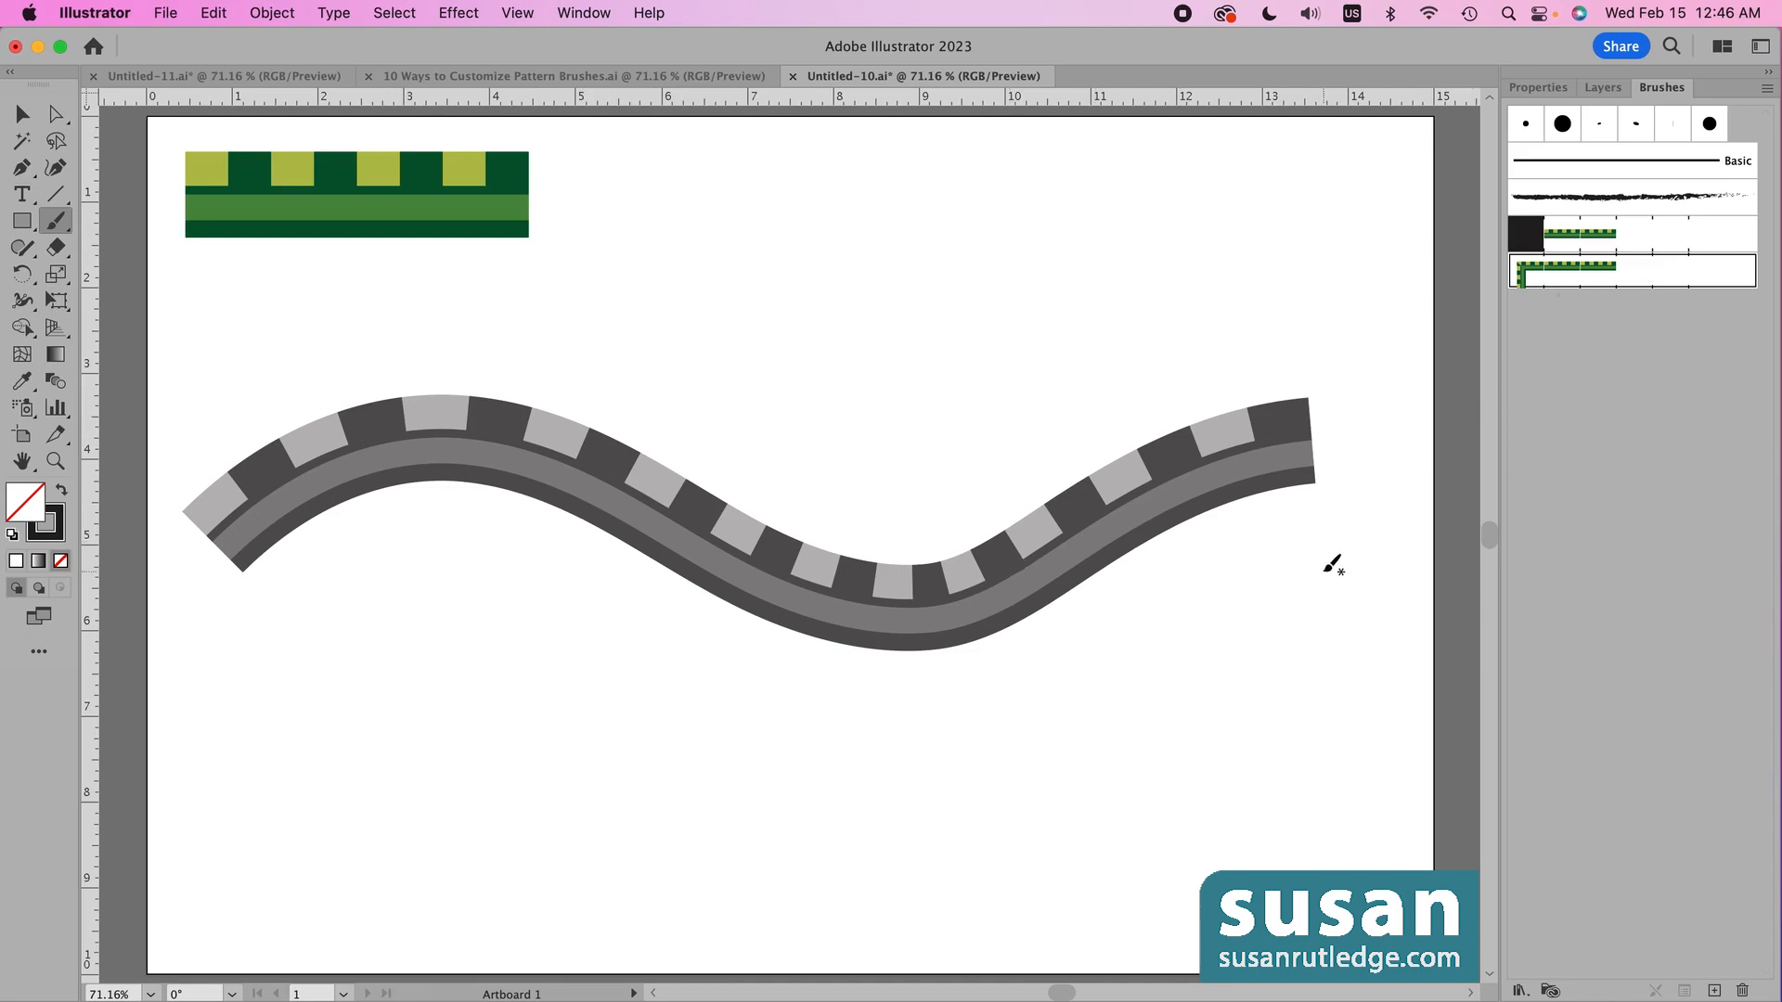
click(1538, 87)
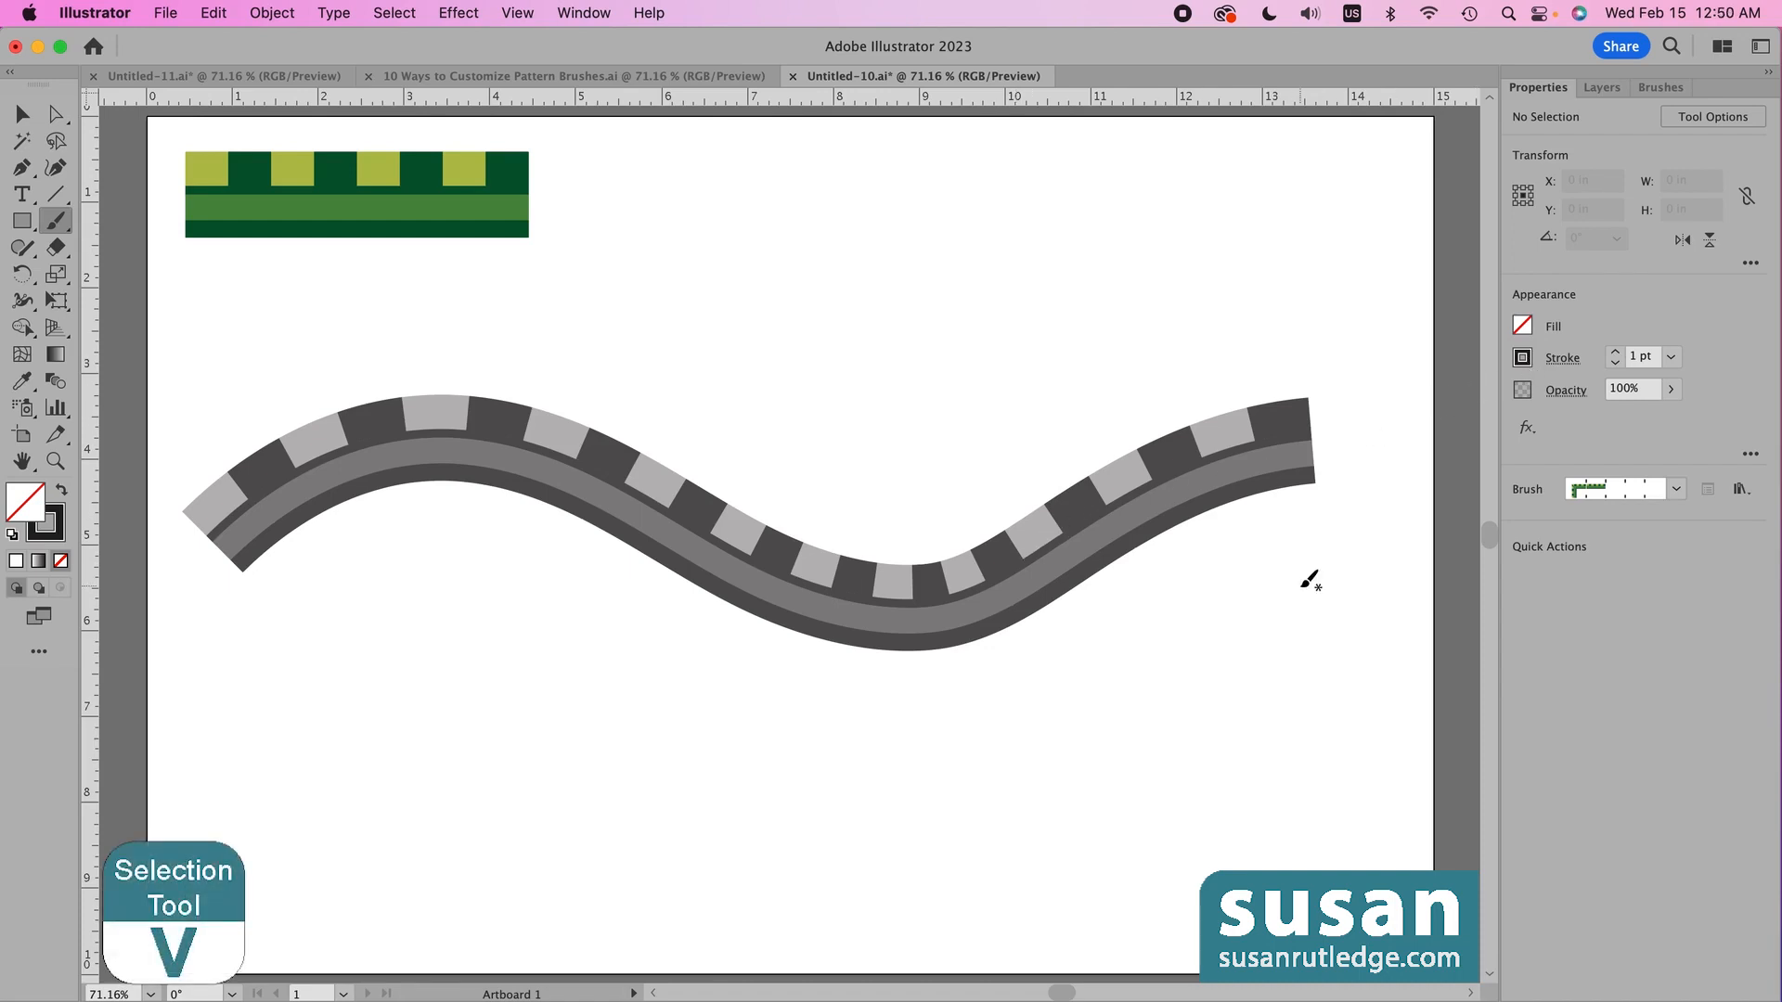
- Select the wavy stroke and change its stroke colour through red and blue, ending on purple
key(v)
click(1002, 577)
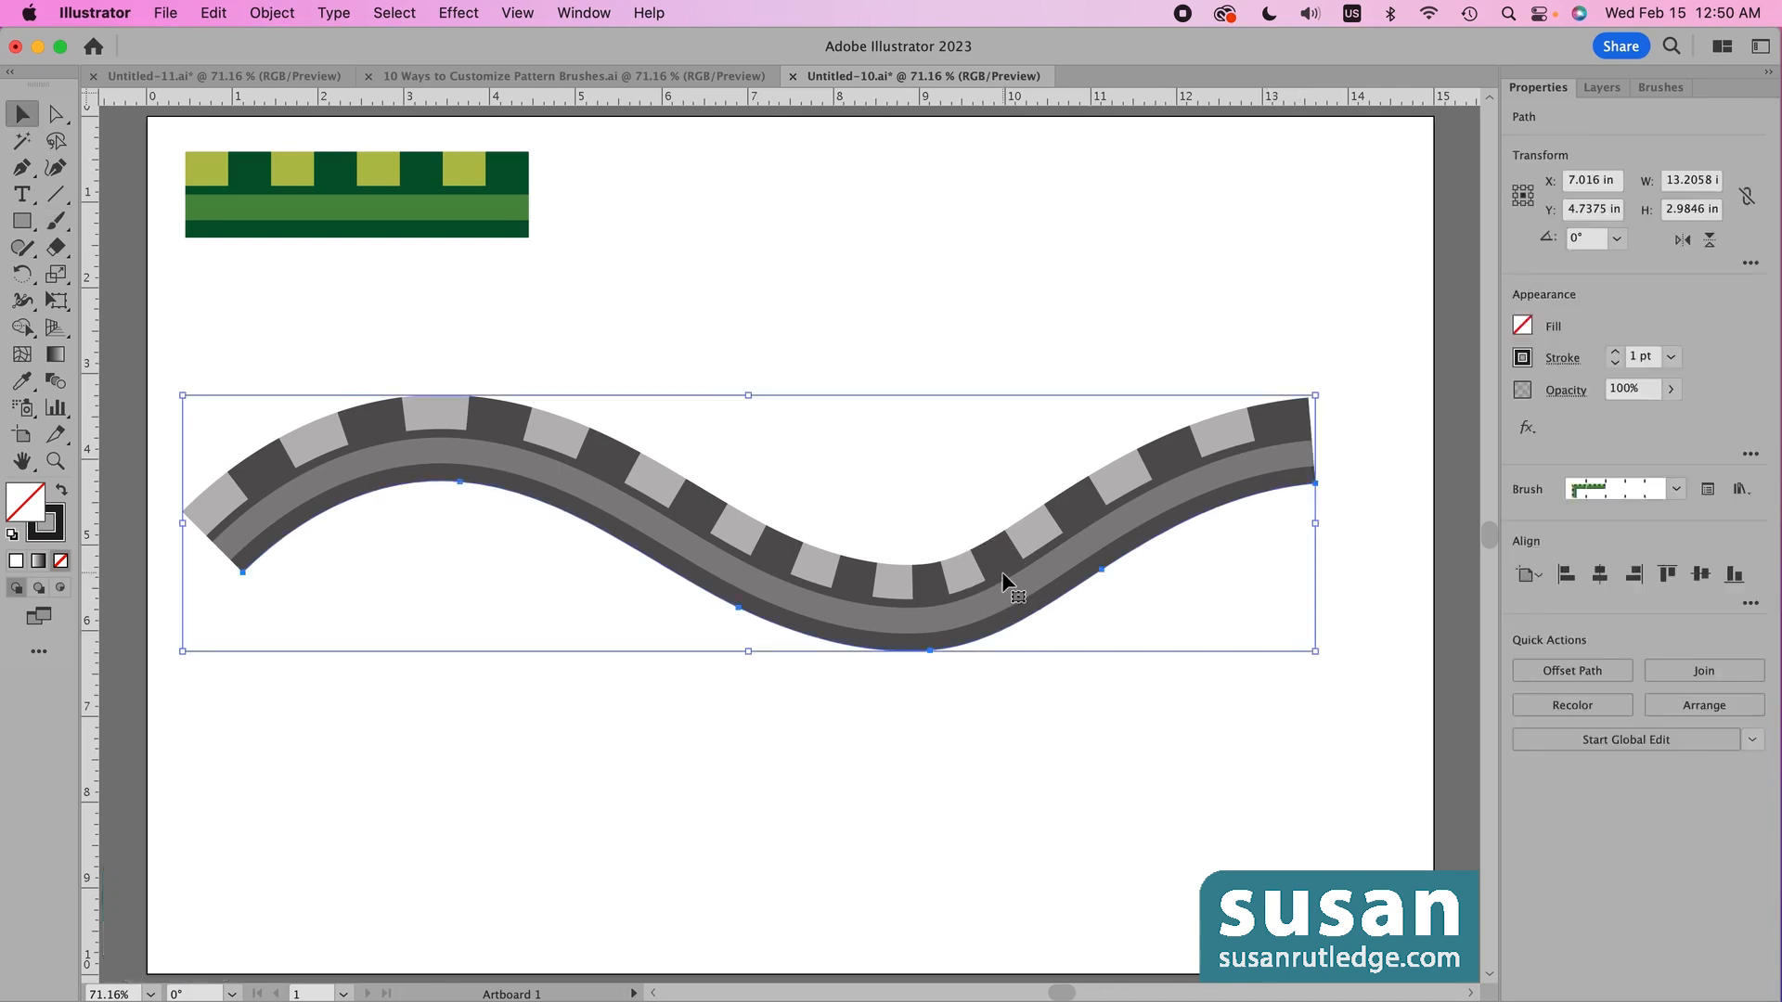
click(1523, 360)
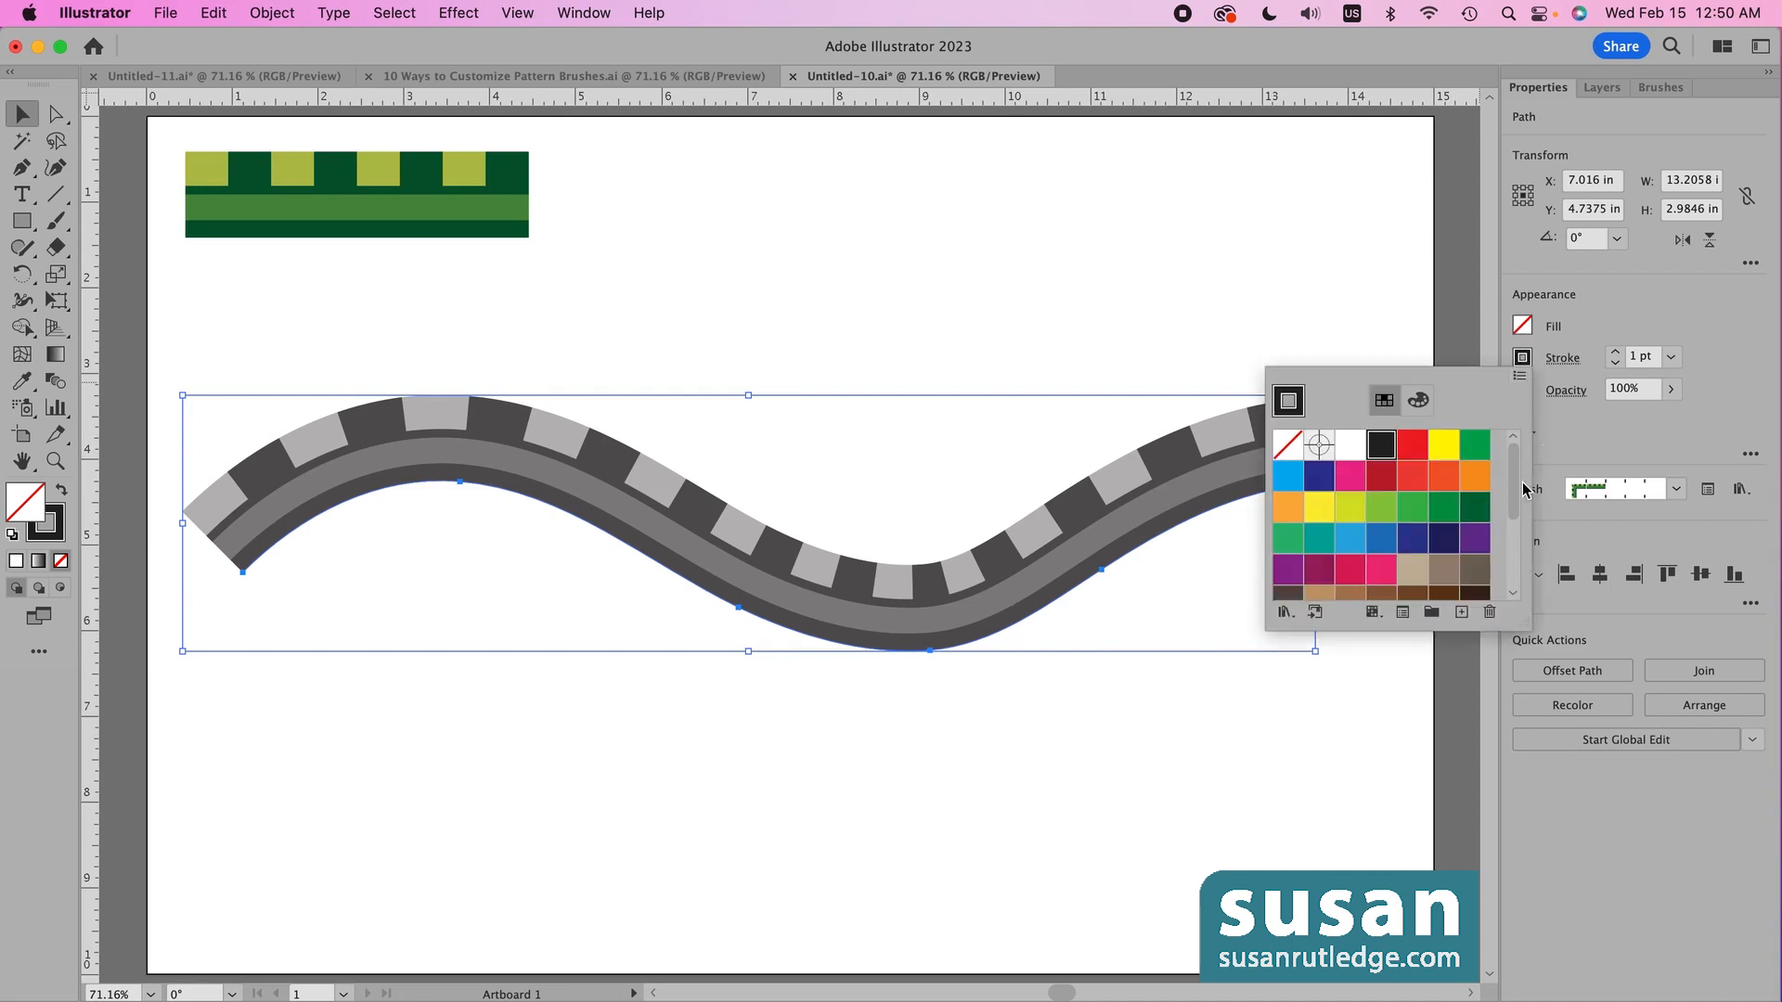
click(1414, 455)
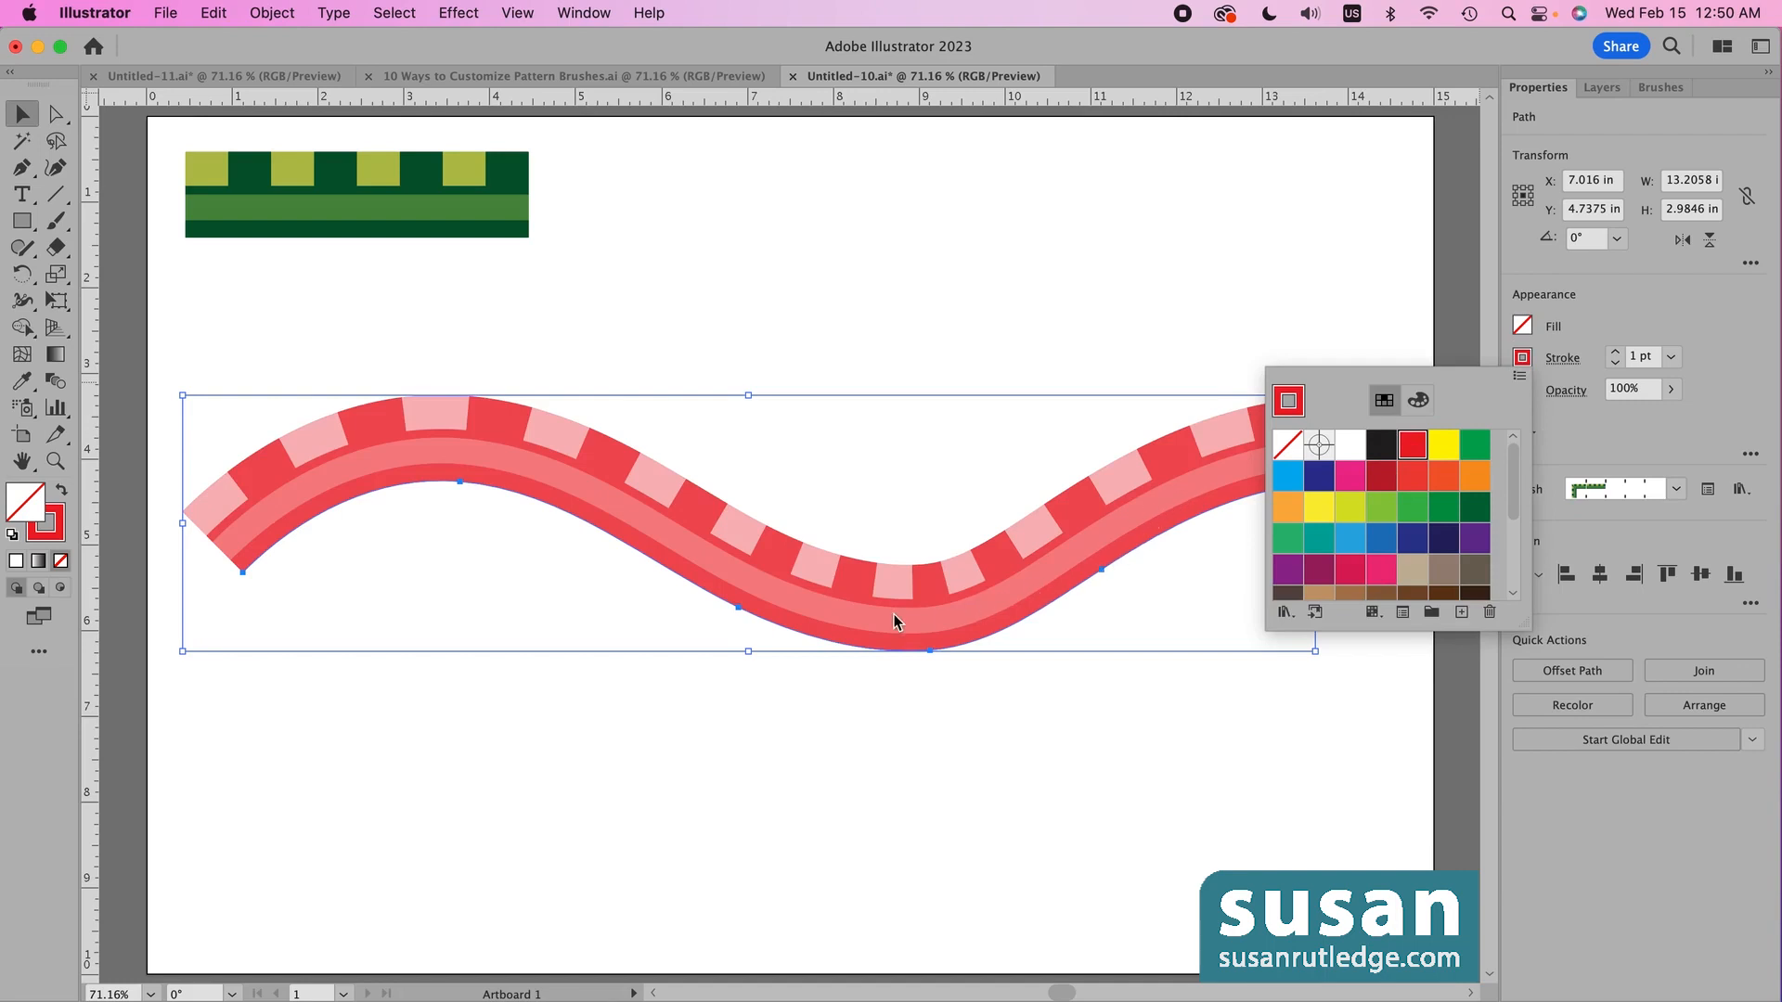
click(1288, 476)
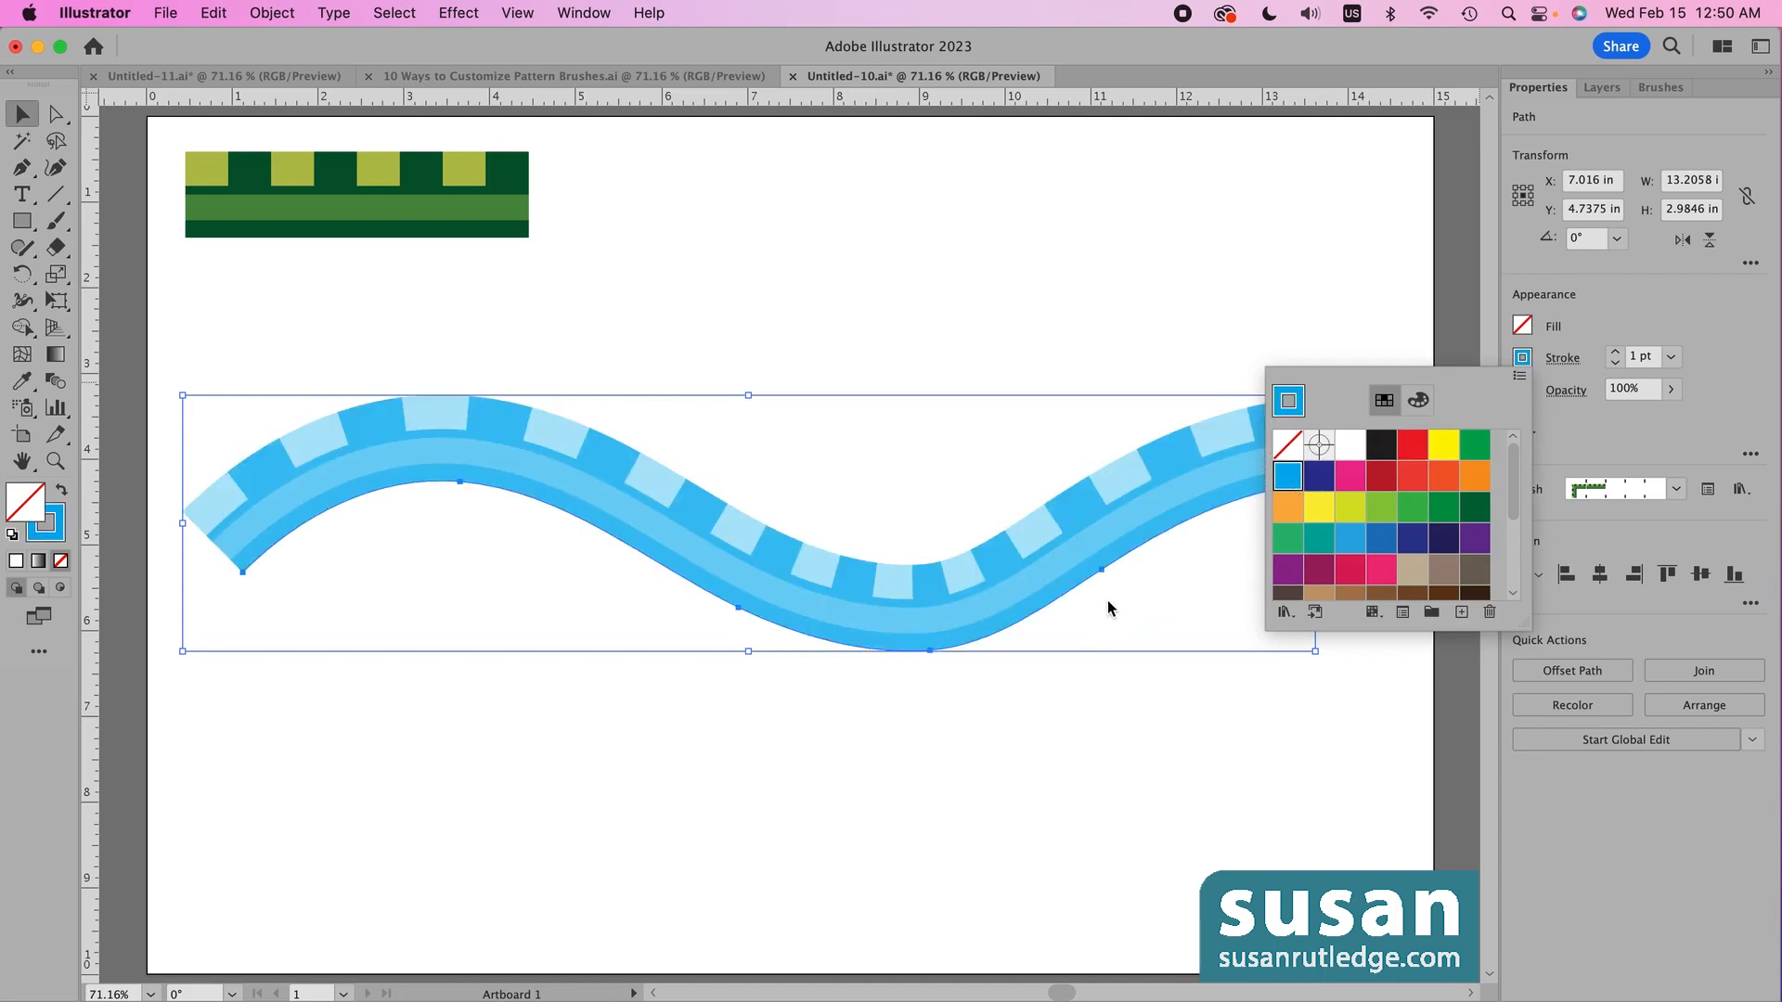
click(1466, 545)
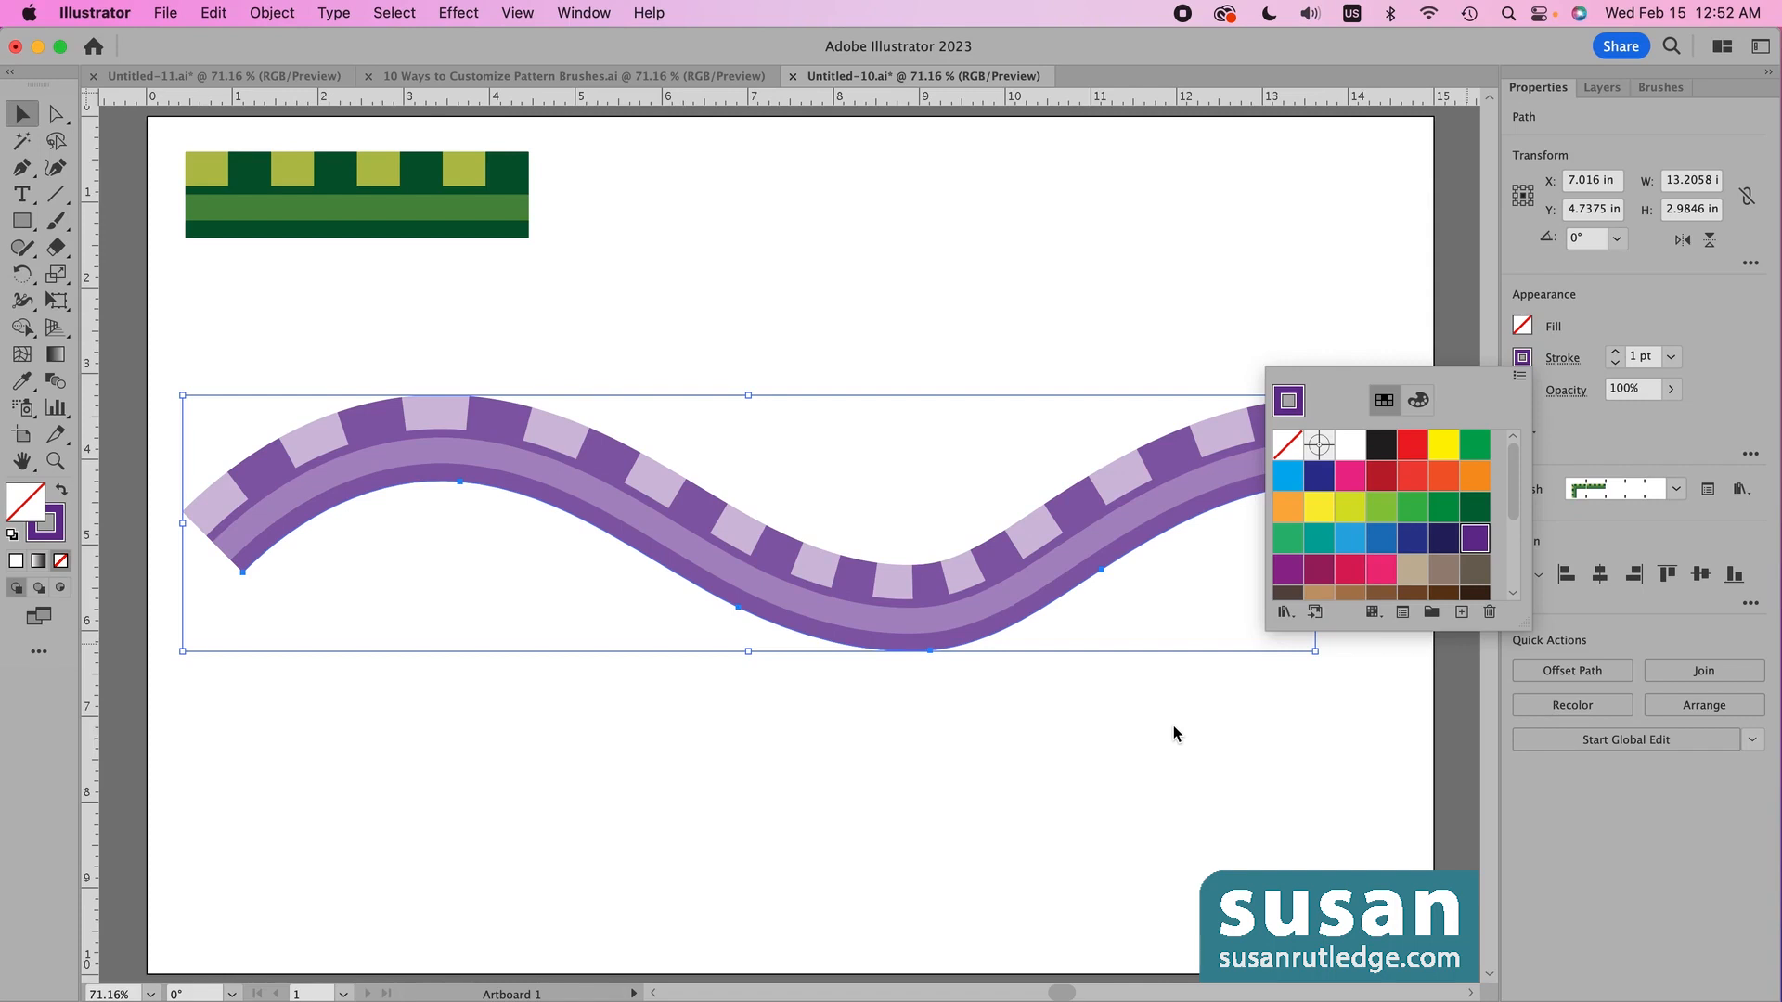
click(1263, 678)
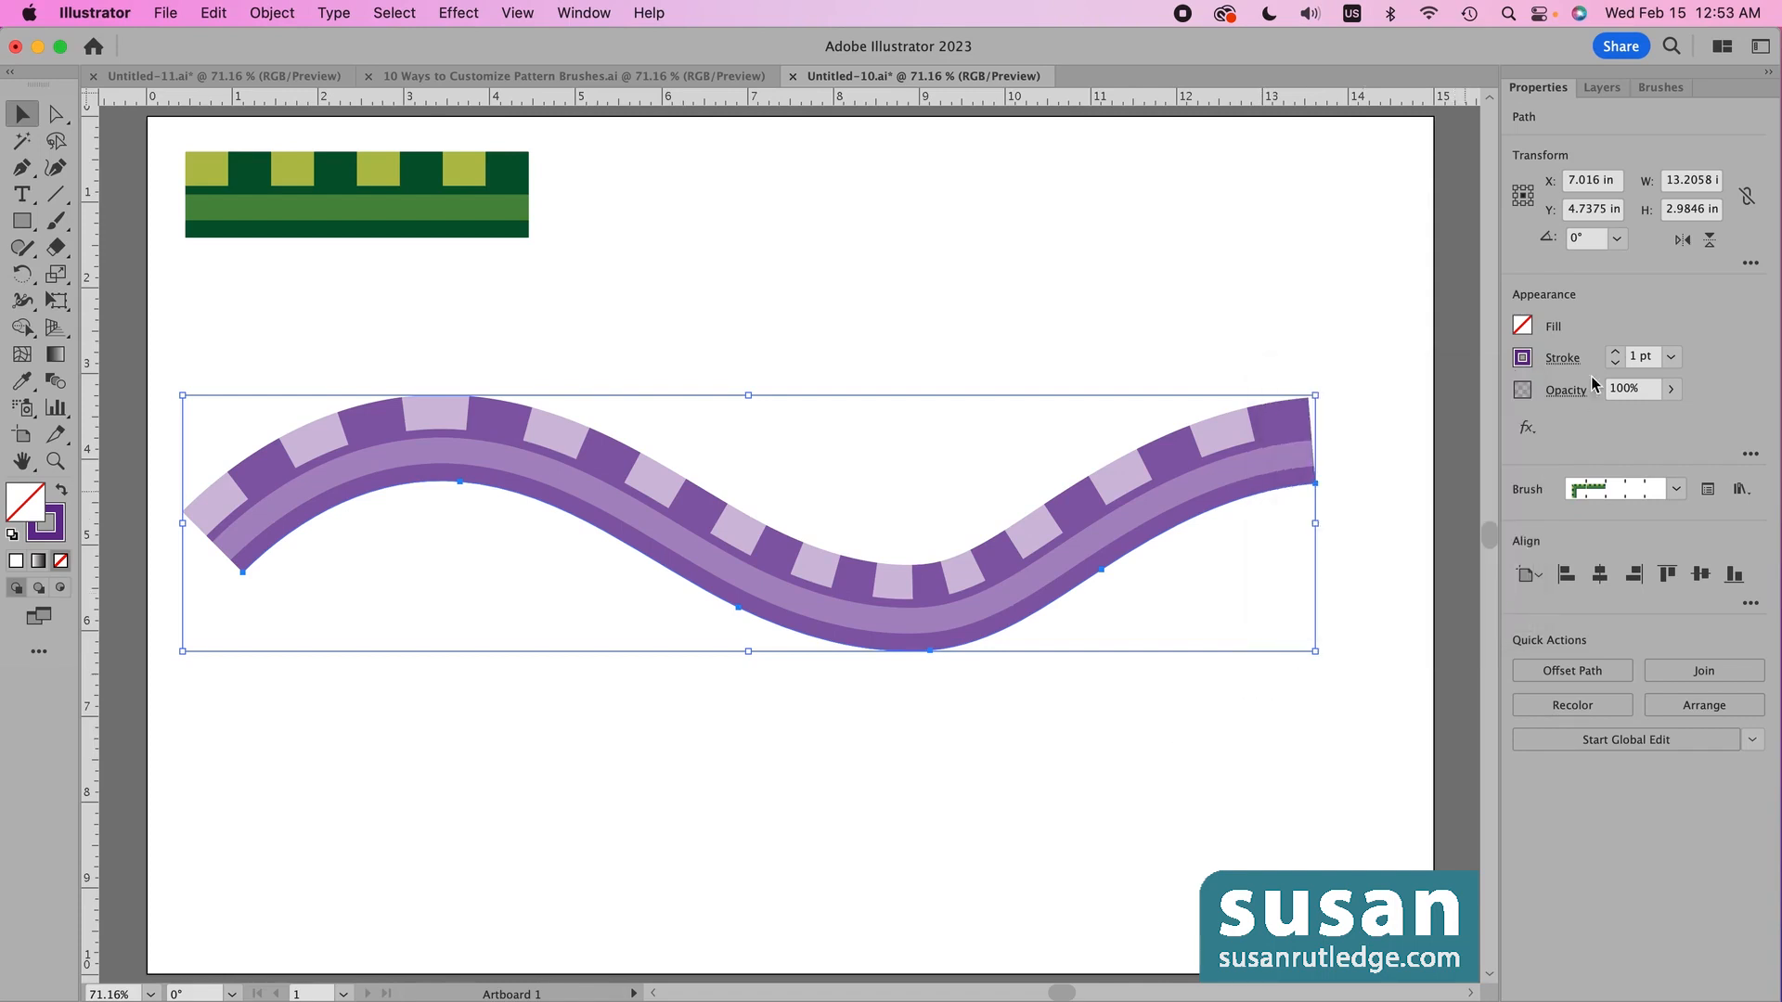
click(1660, 88)
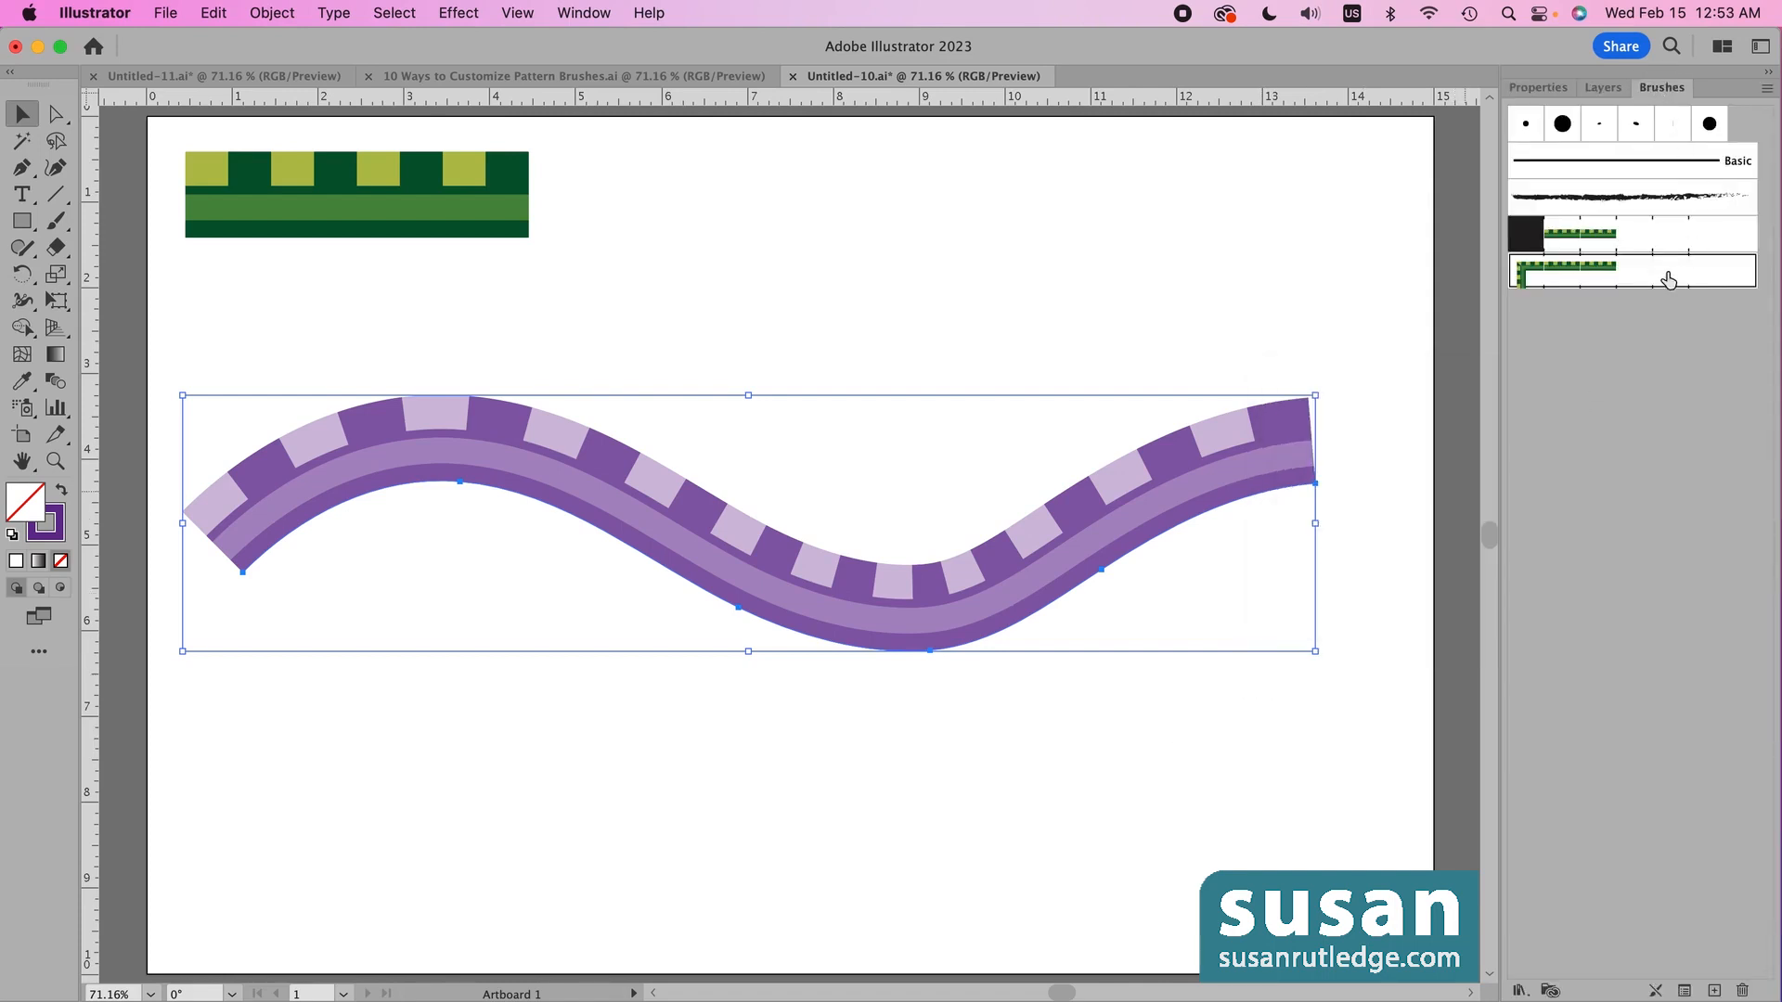
double_click(1530, 277)
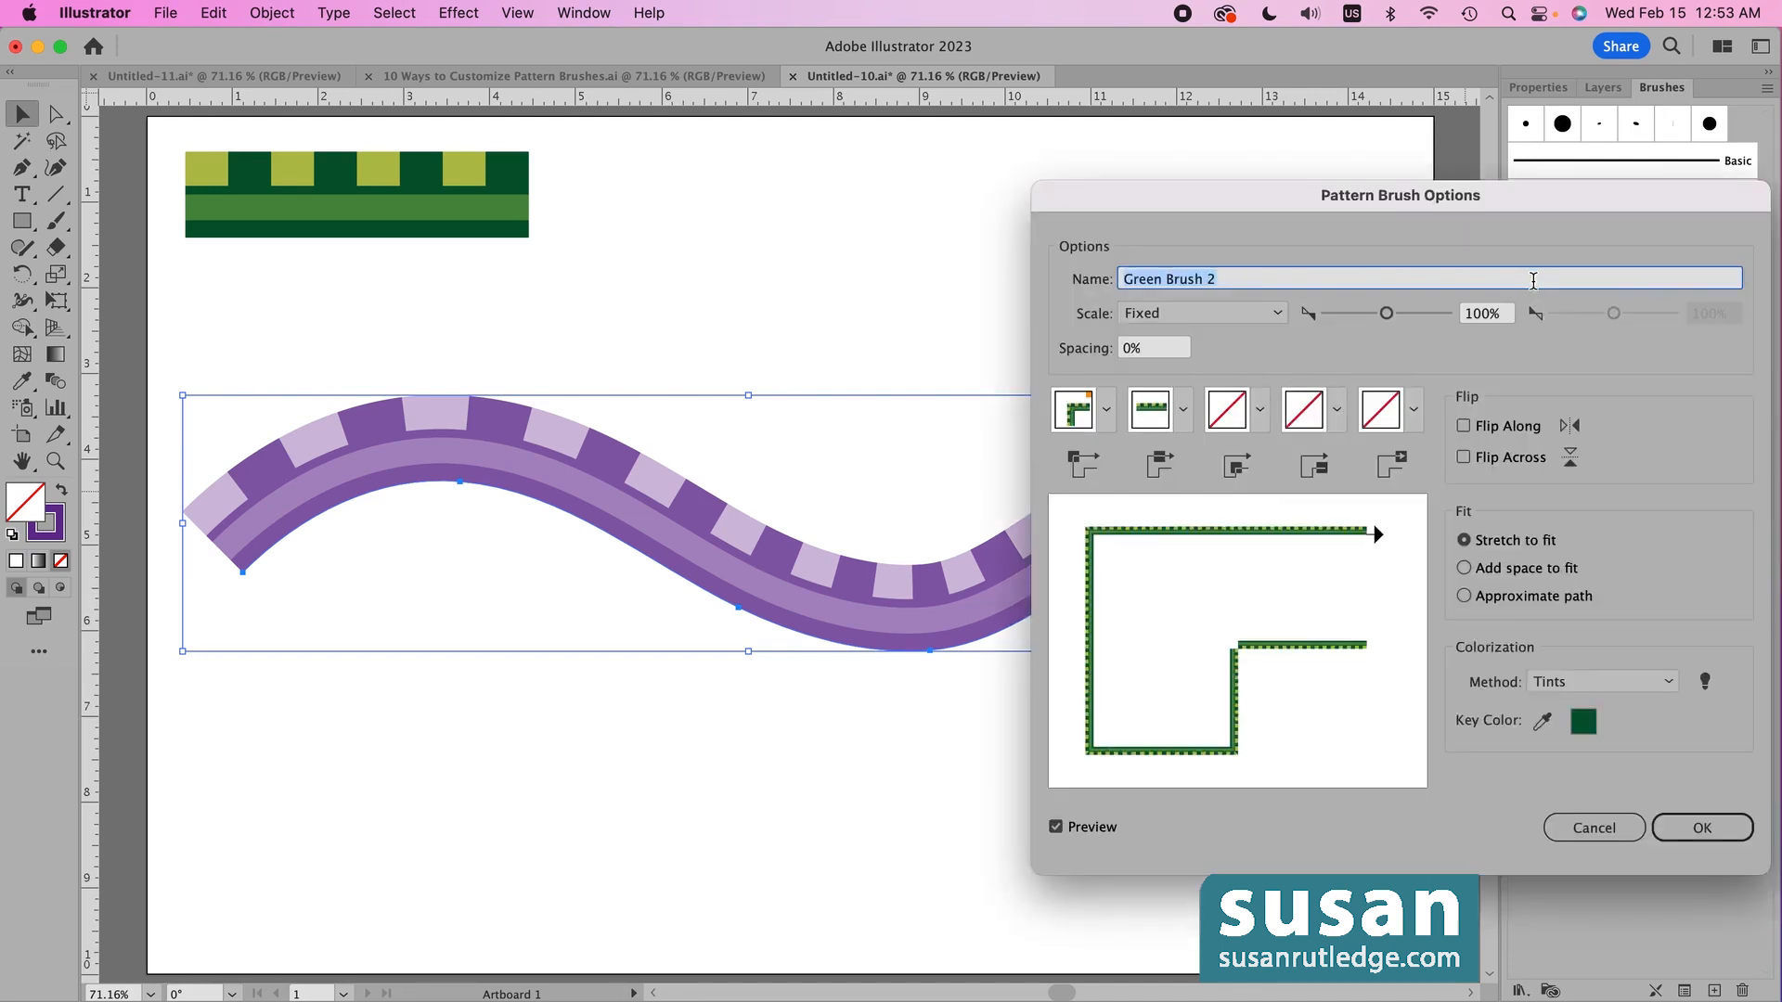
click(1668, 683)
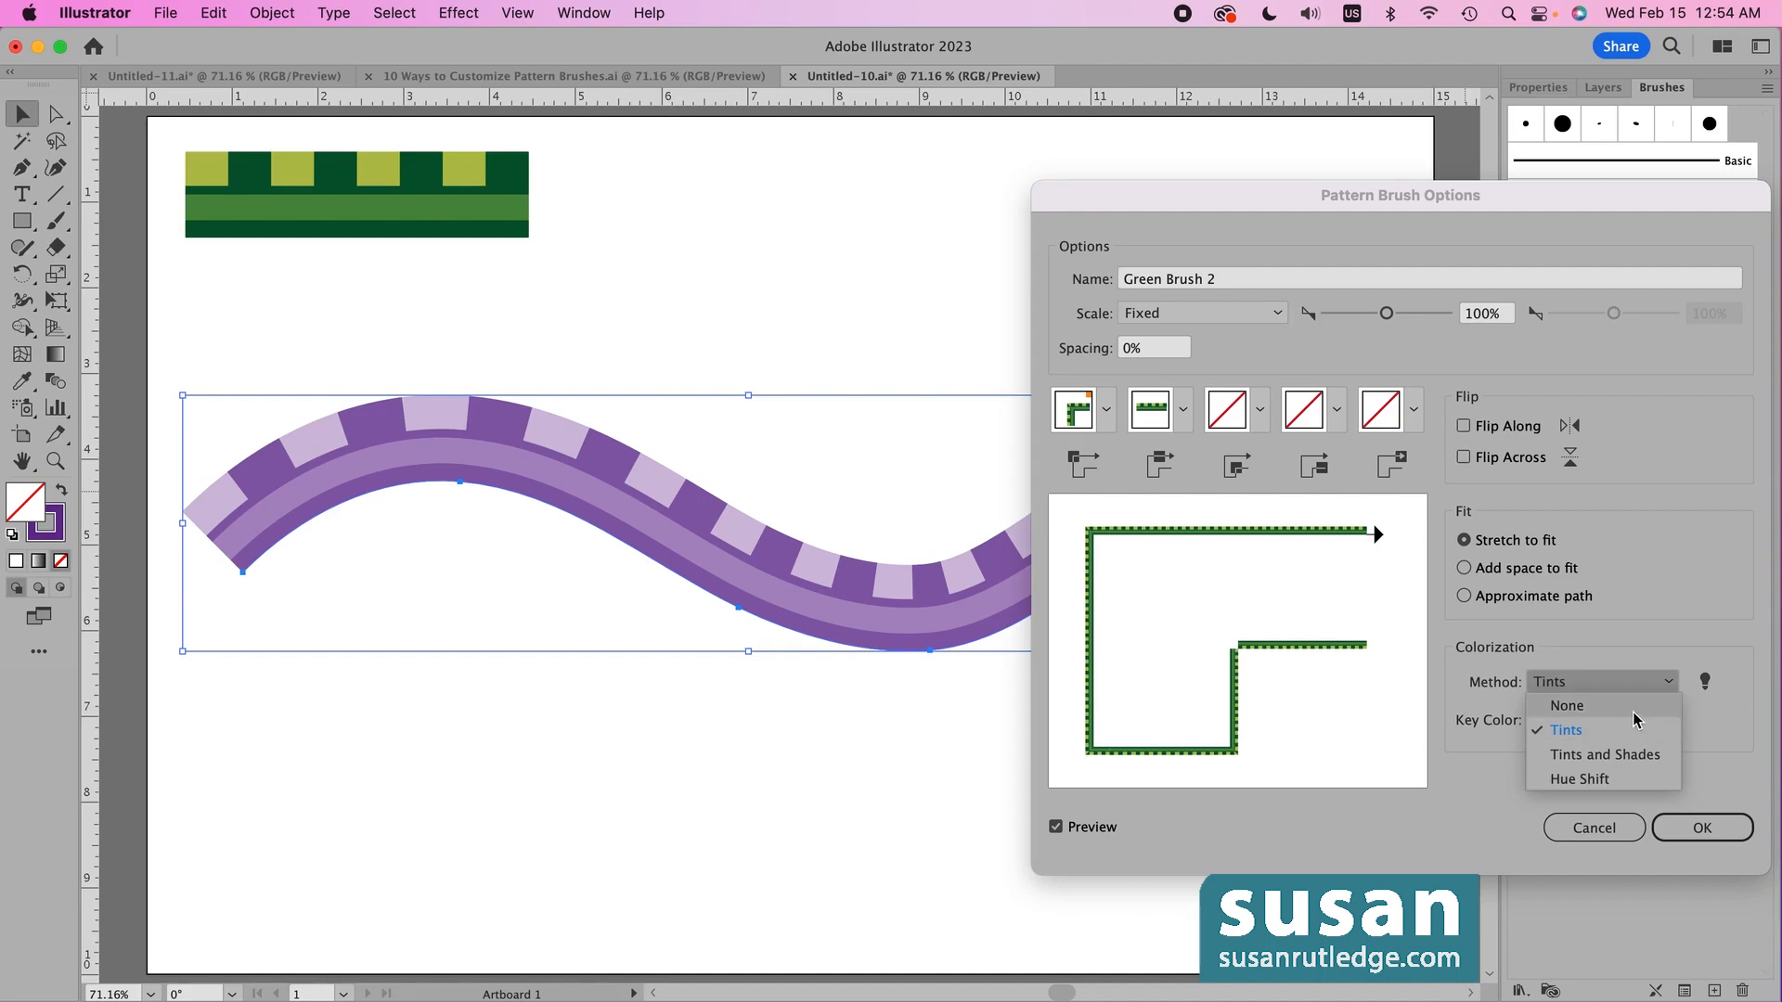
click(1697, 837)
click(1696, 837)
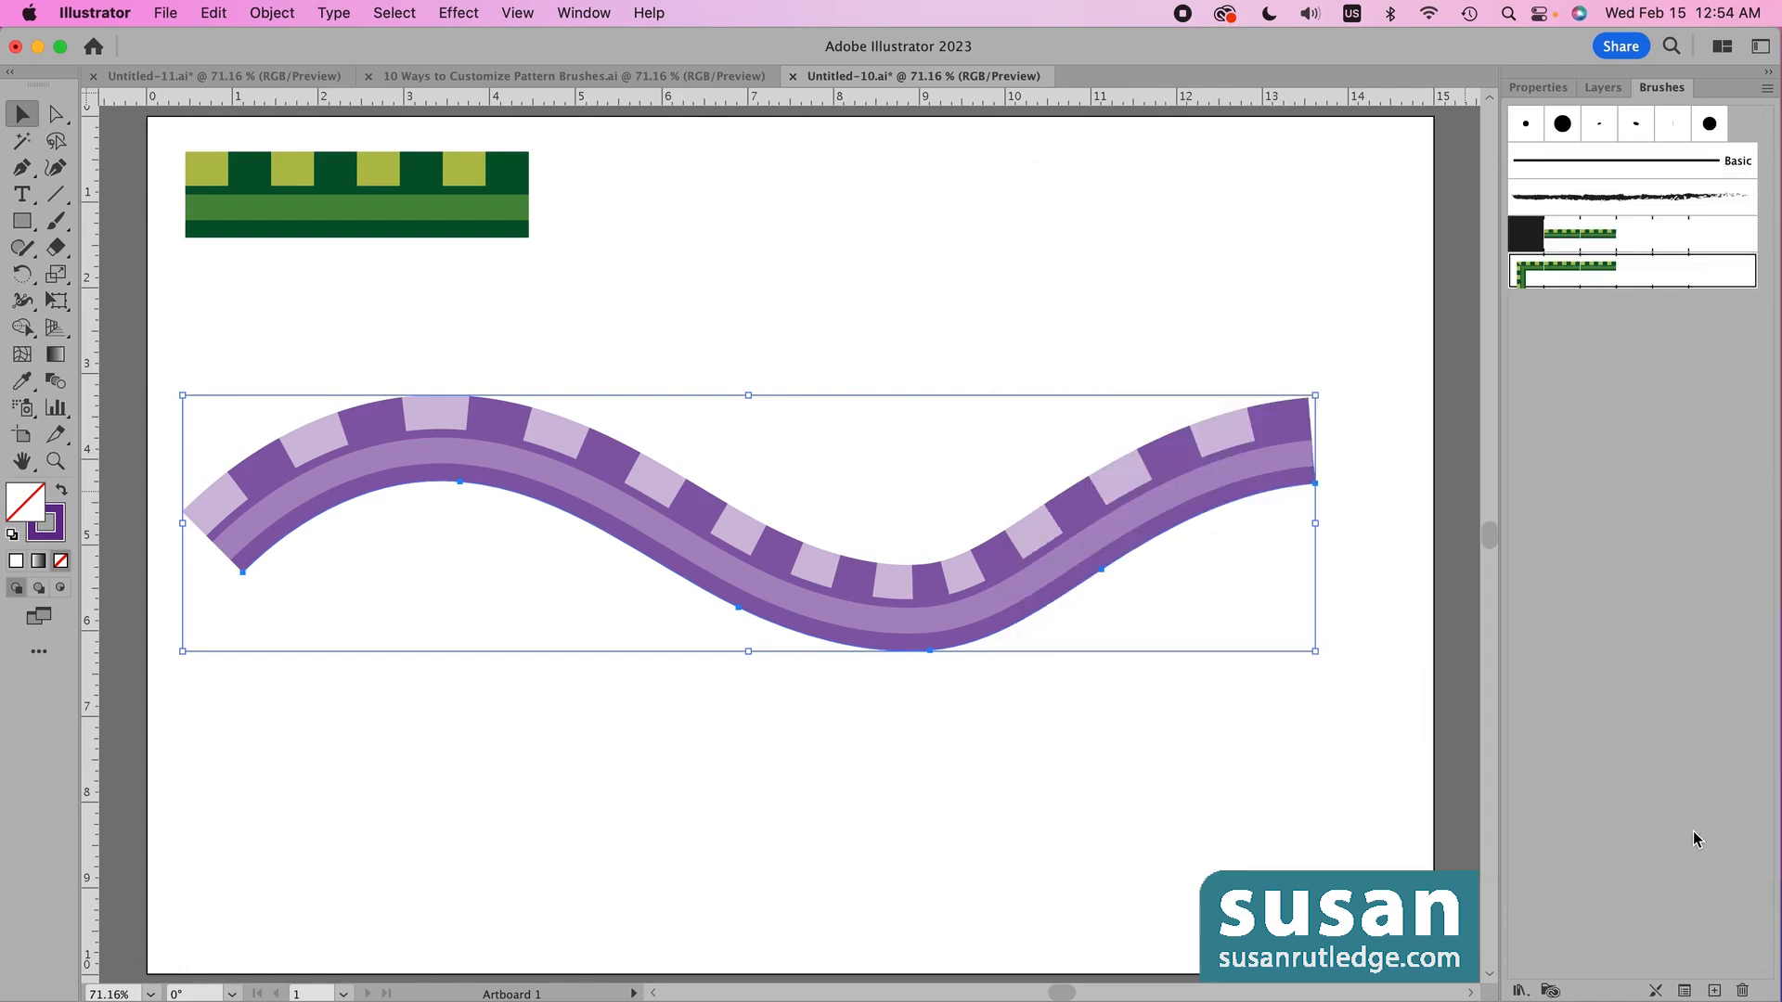